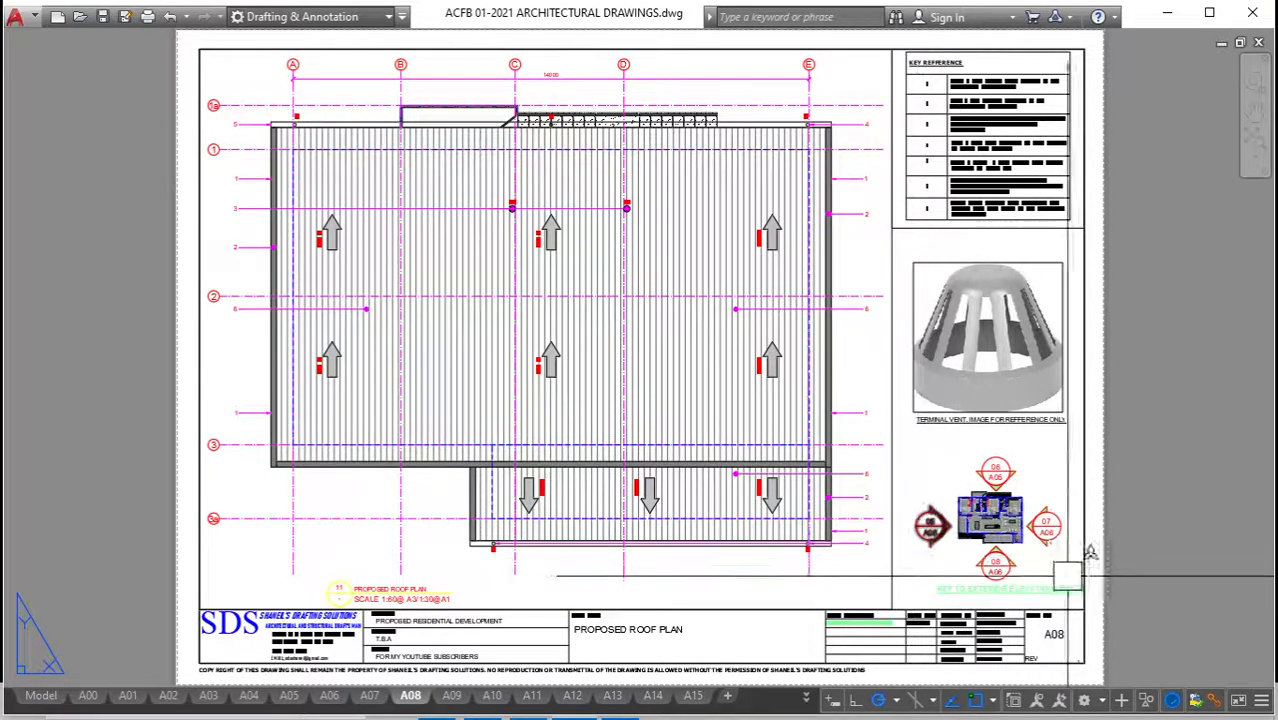
Examine the roof plan on layout A08, including its key reference table, down pipes, terminal vents and fall arrows.
scroll(993, 104, "up", 5)
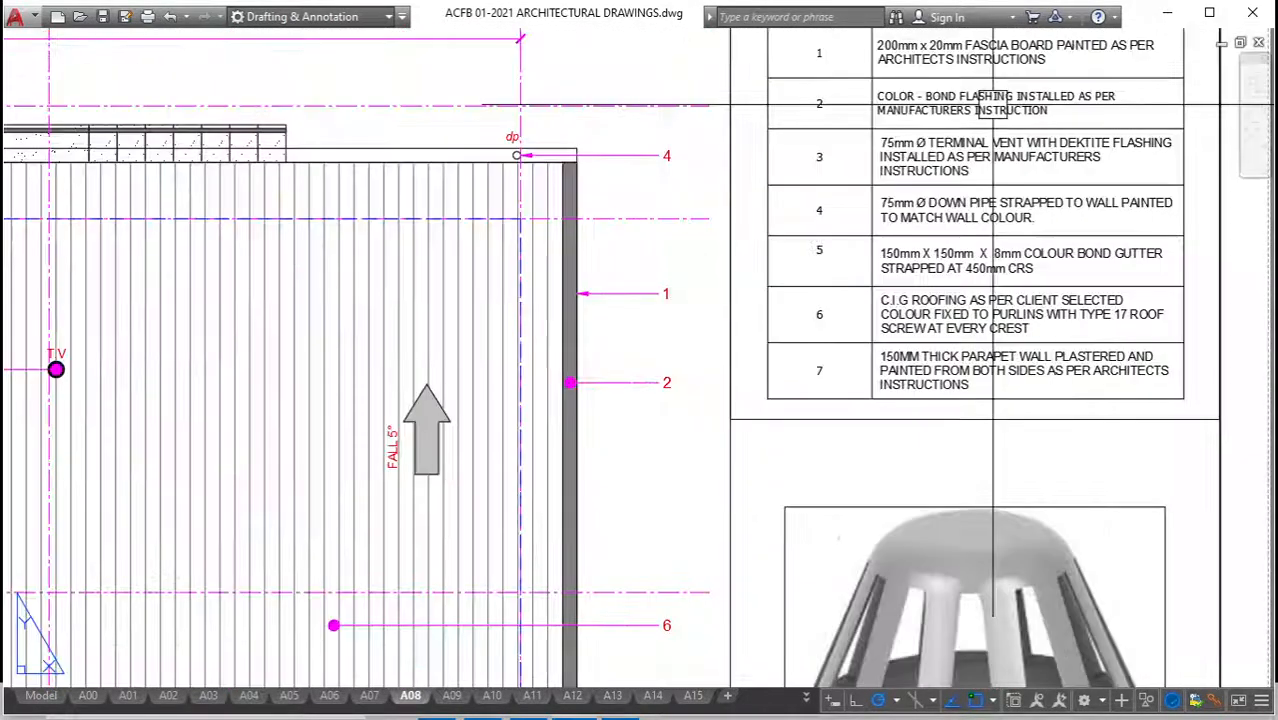
middle_click_drag(993, 104, 993, 170)
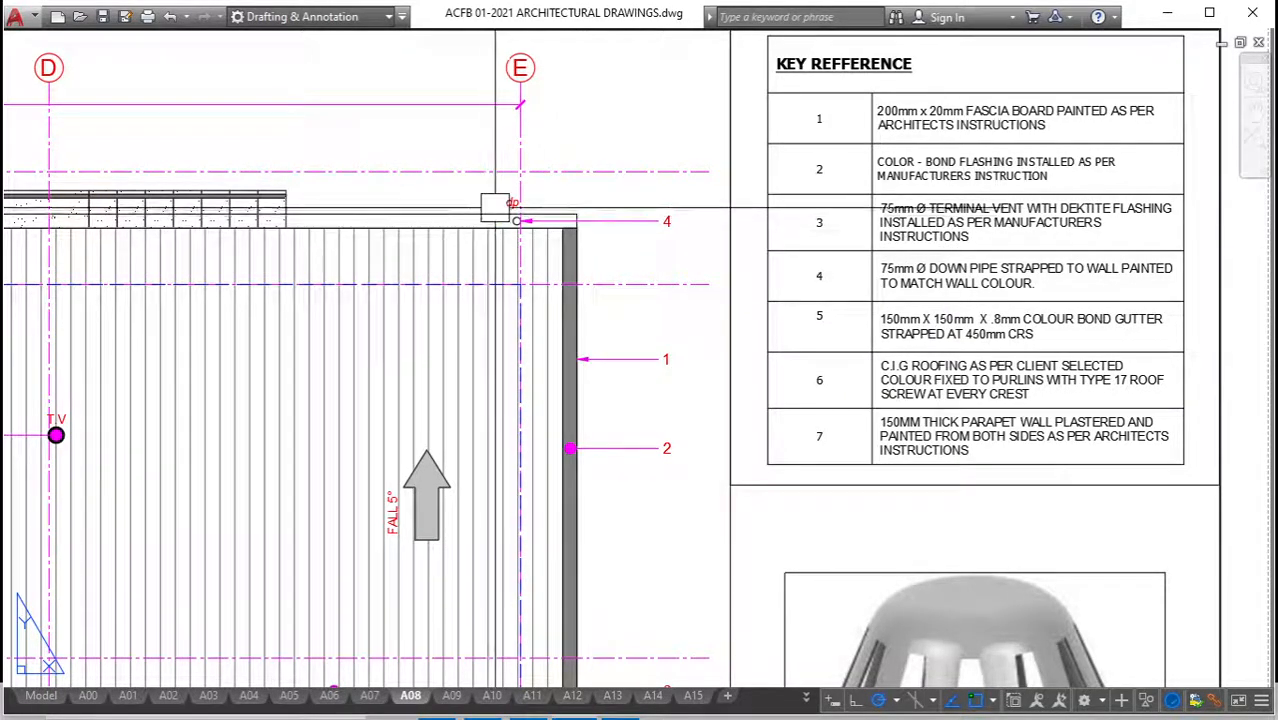
middle_click_drag(495, 207, 642, 194)
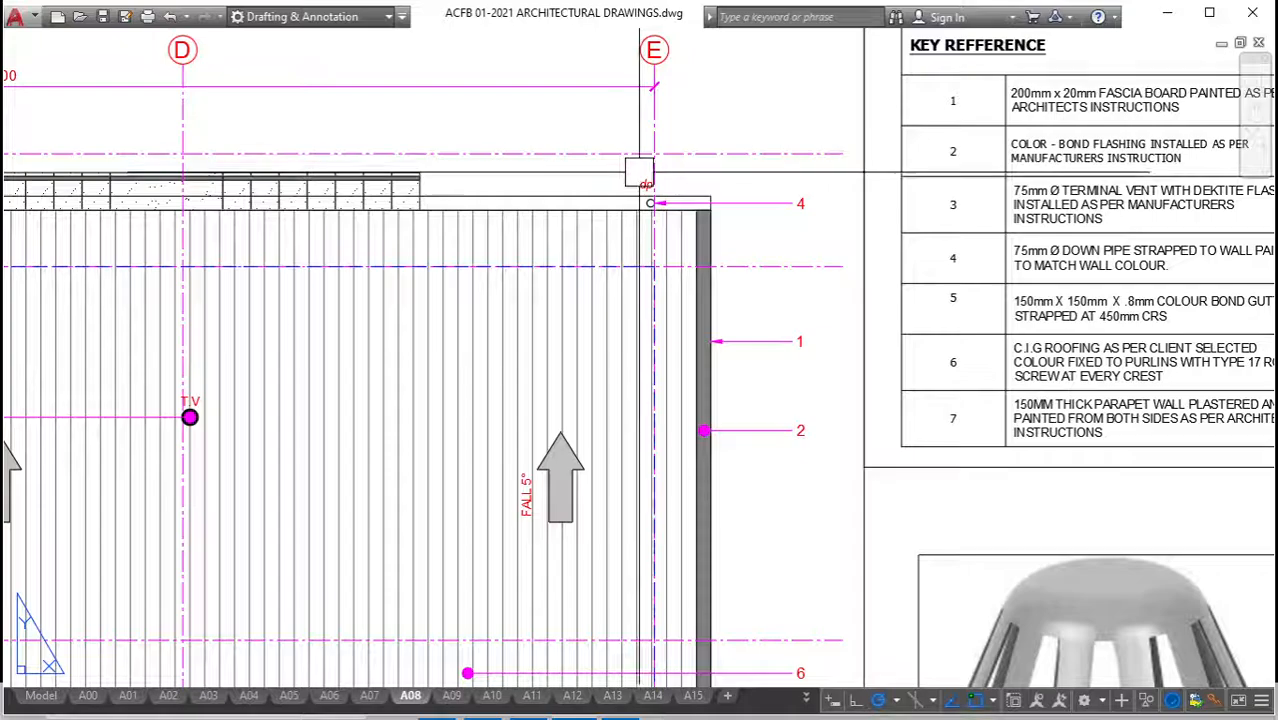
scroll(288, 309, "down", 2)
scroll(556, 265, "up", 5)
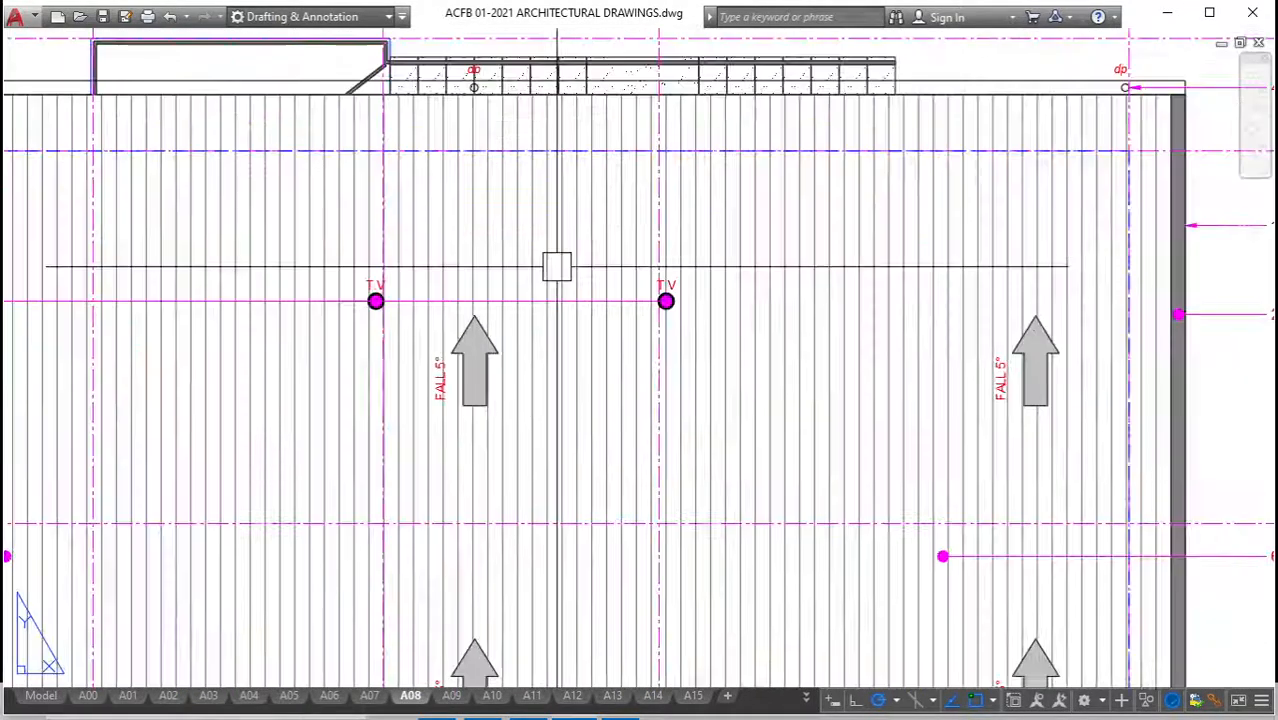
scroll(485, 277, "down", 2)
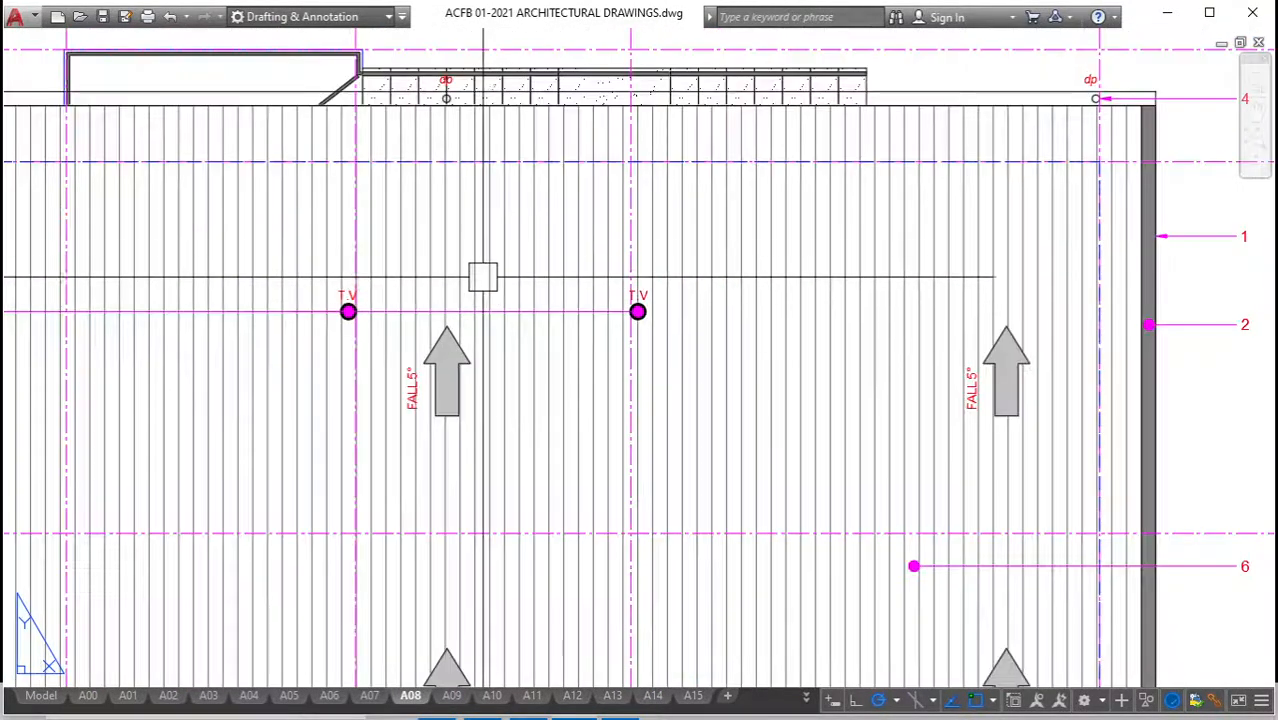
middle_click_drag(485, 277, 822, 312)
scroll(659, 280, "down", 2)
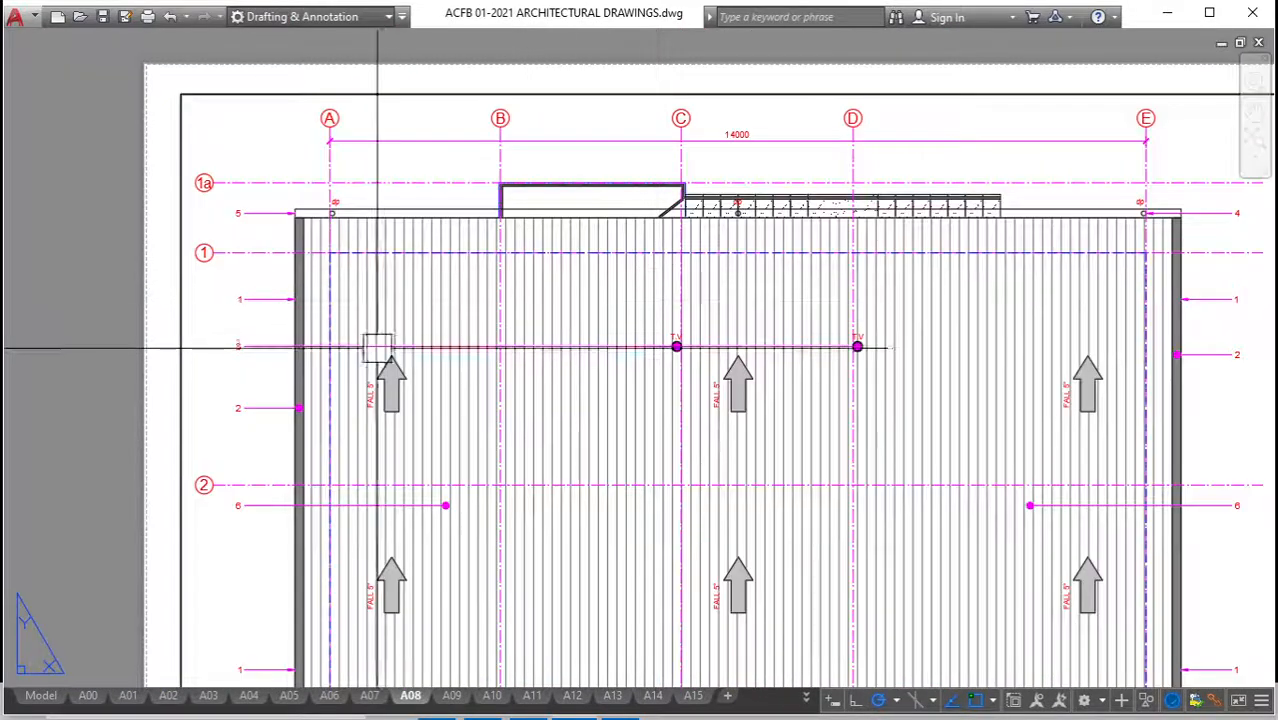
scroll(391, 362, "up", 4)
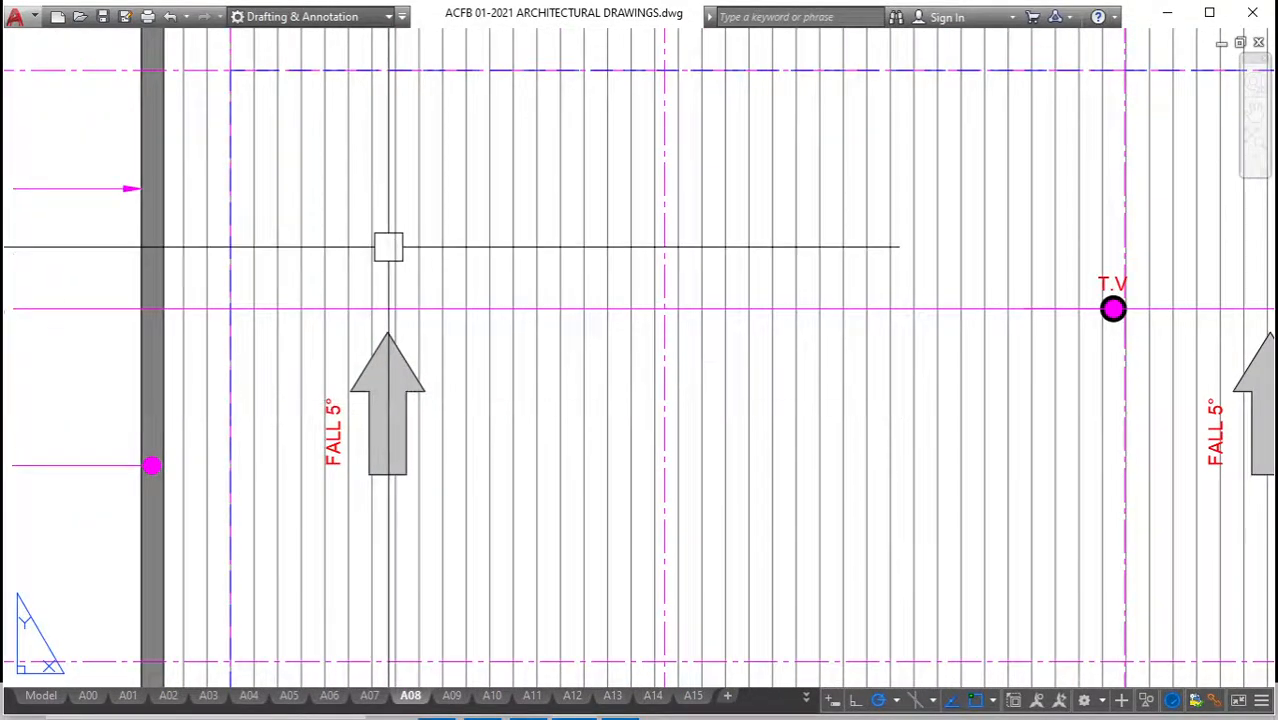
scroll(360, 345, "down", 2)
scroll(354, 331, "up", 2)
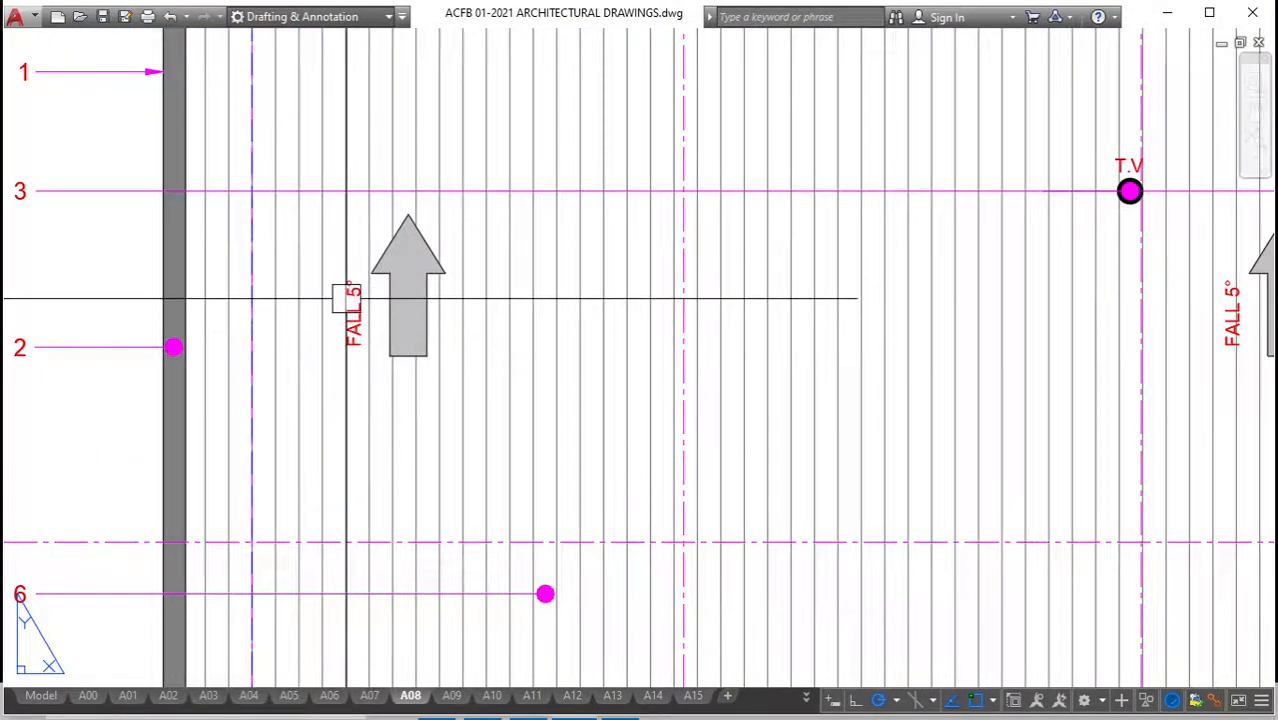
scroll(352, 378, "down", 4)
scroll(349, 210, "up", 2)
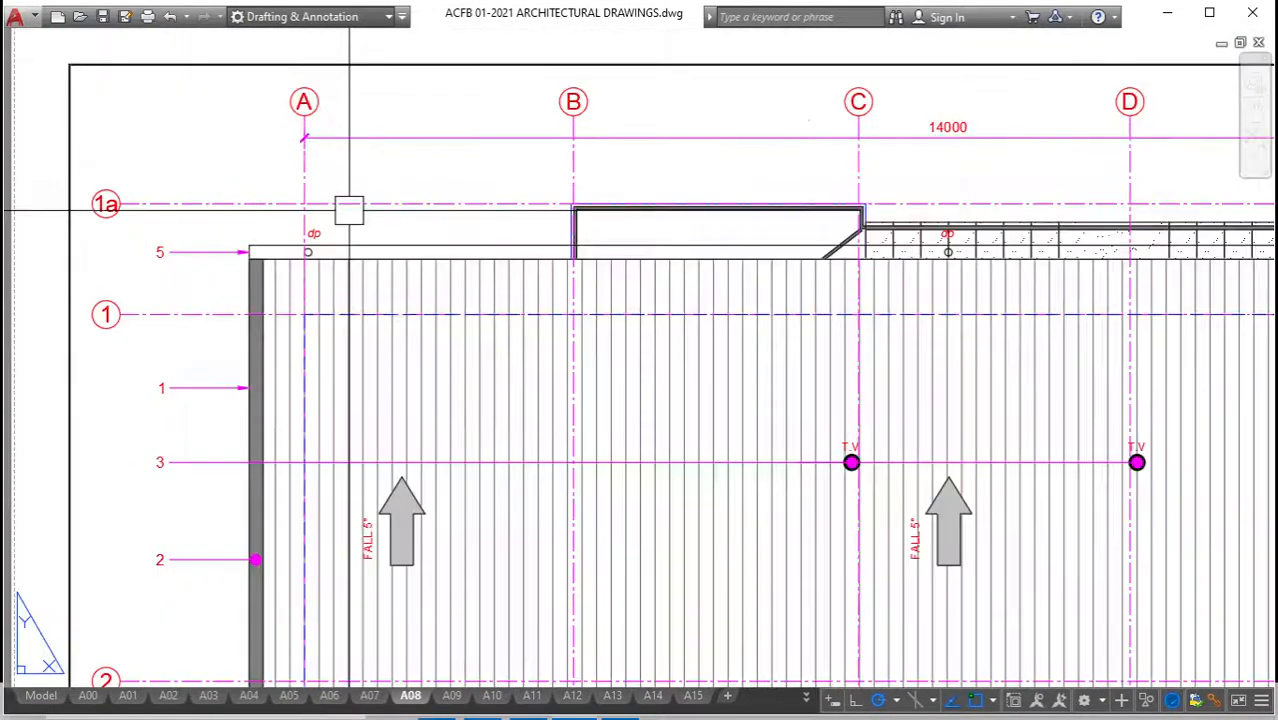
scroll(349, 230, "up", 2)
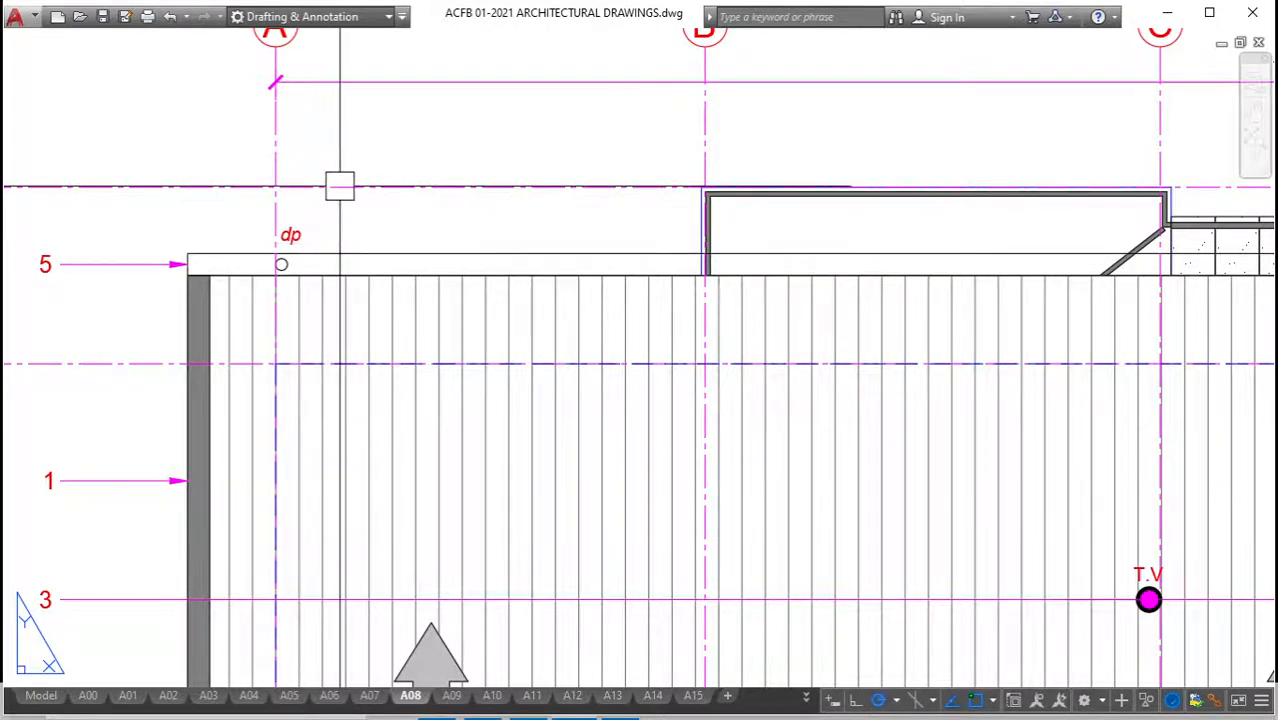
scroll(339, 186, "down", 2)
scroll(366, 256, "down", 2)
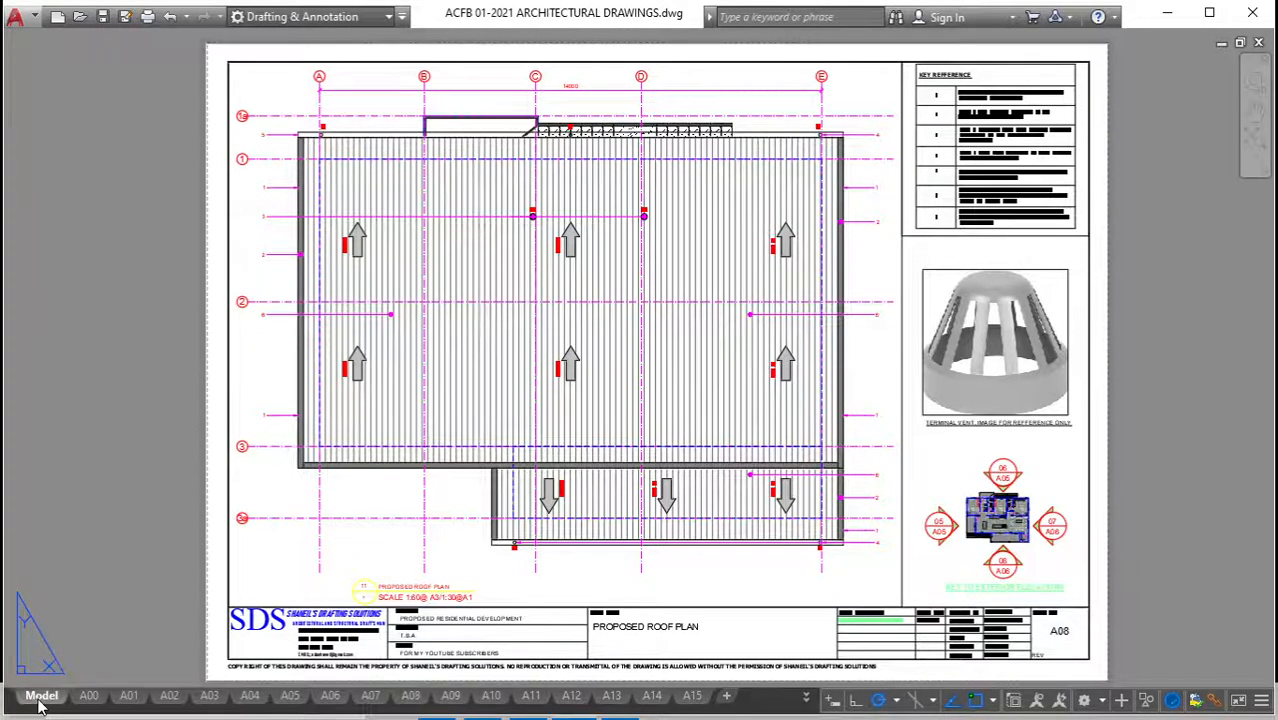
Switch to model space and copy the furnished two-bedroom floor plan, with its grids, into the empty area beside the existing roof plan.
left_click(41, 696)
scroll(254, 174, "down", 3)
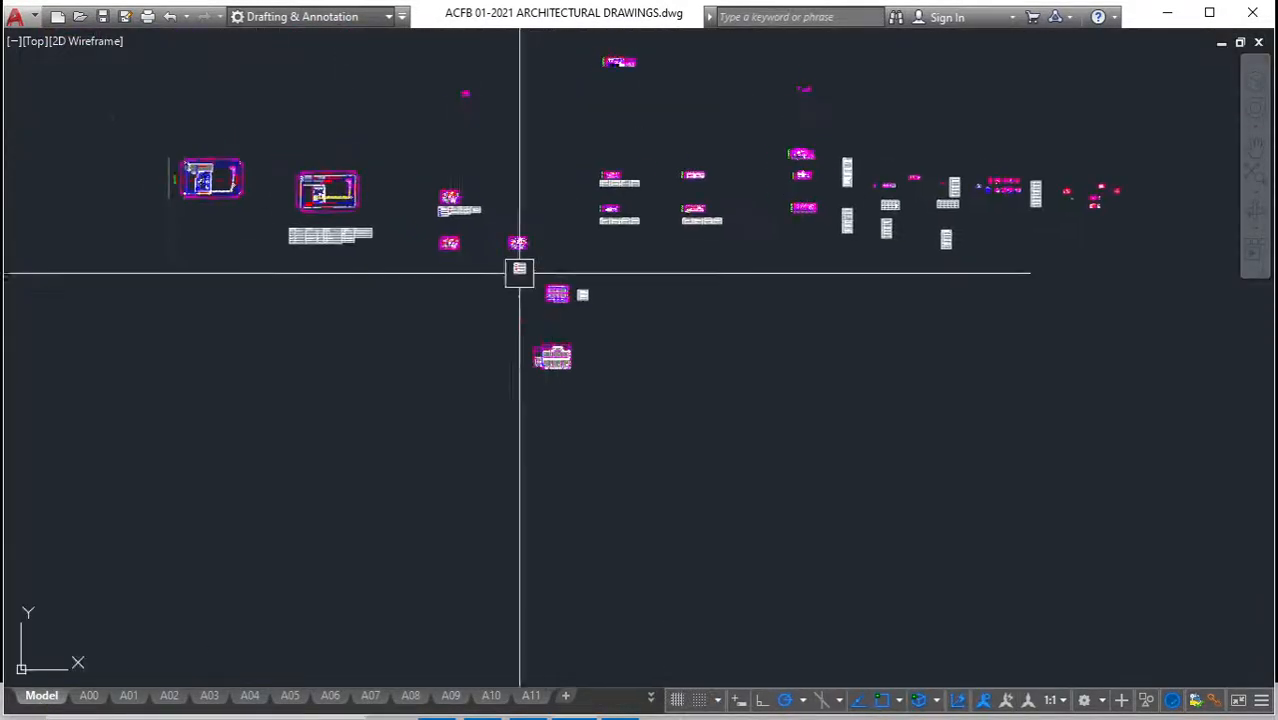
scroll(459, 197, "up", 8)
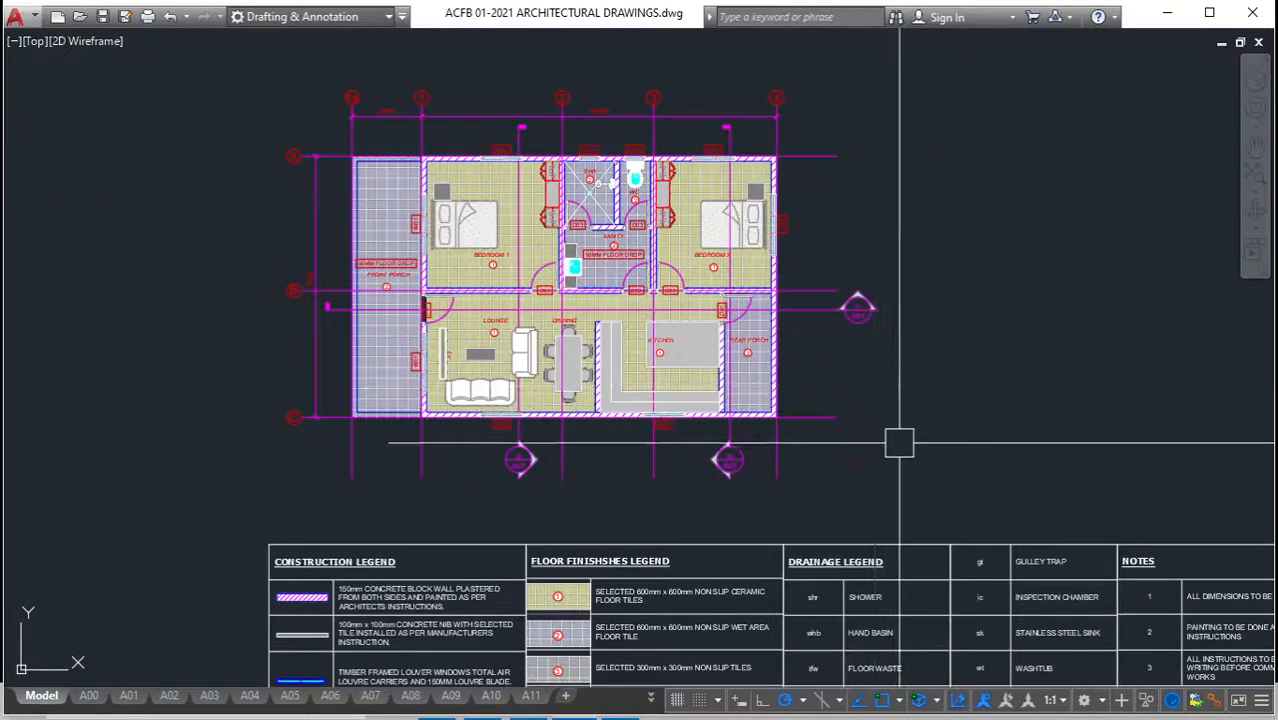
left_click(903, 468)
left_click(254, 76)
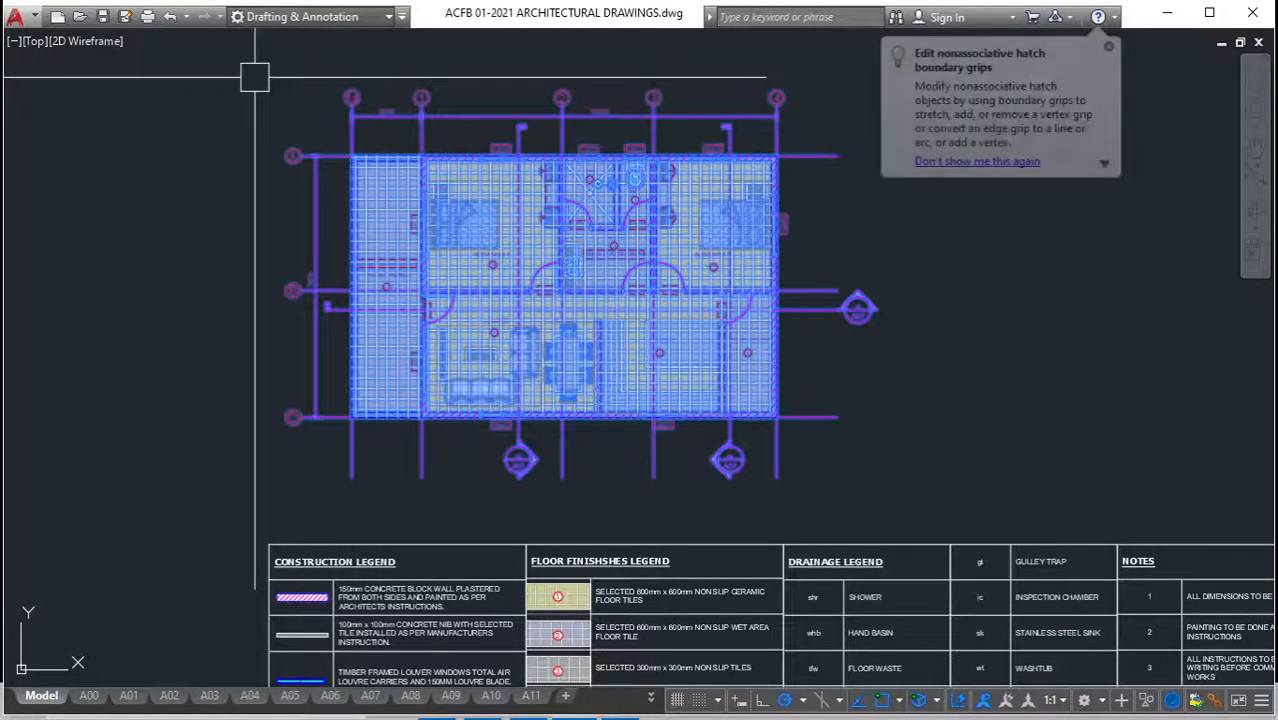
scroll(285, 110, "down", 8)
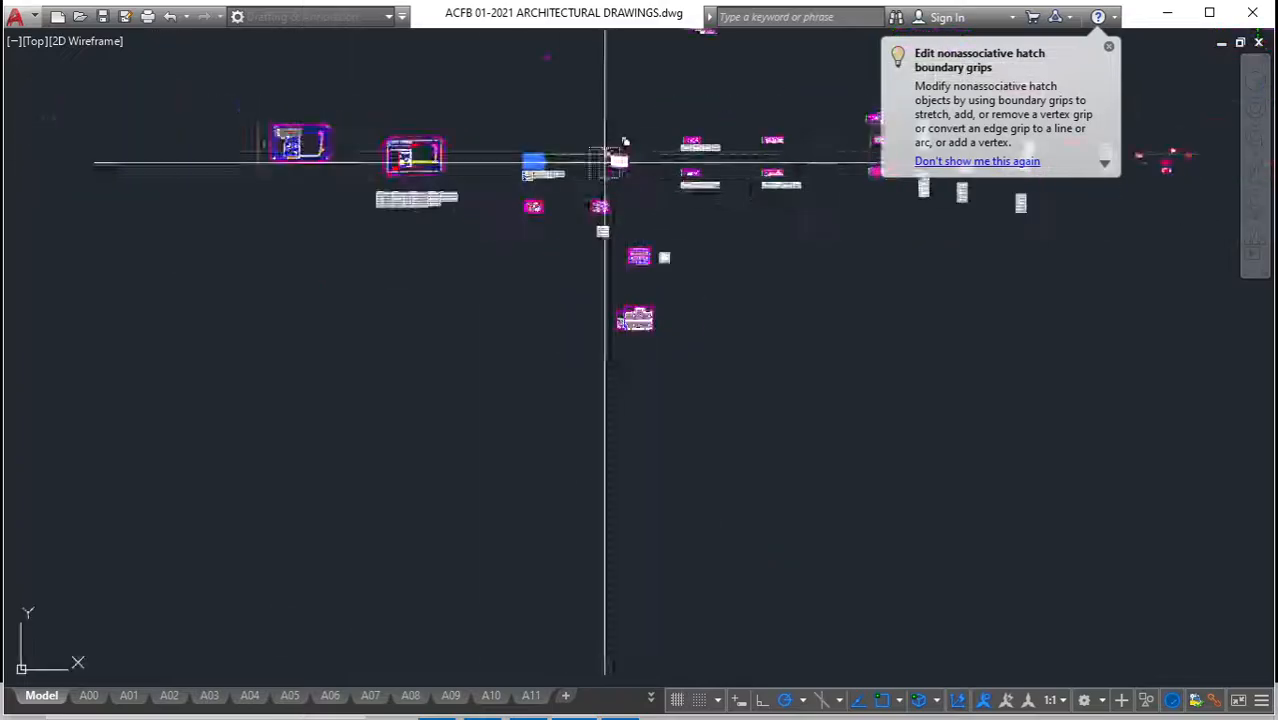
scroll(605, 162, "up", 6)
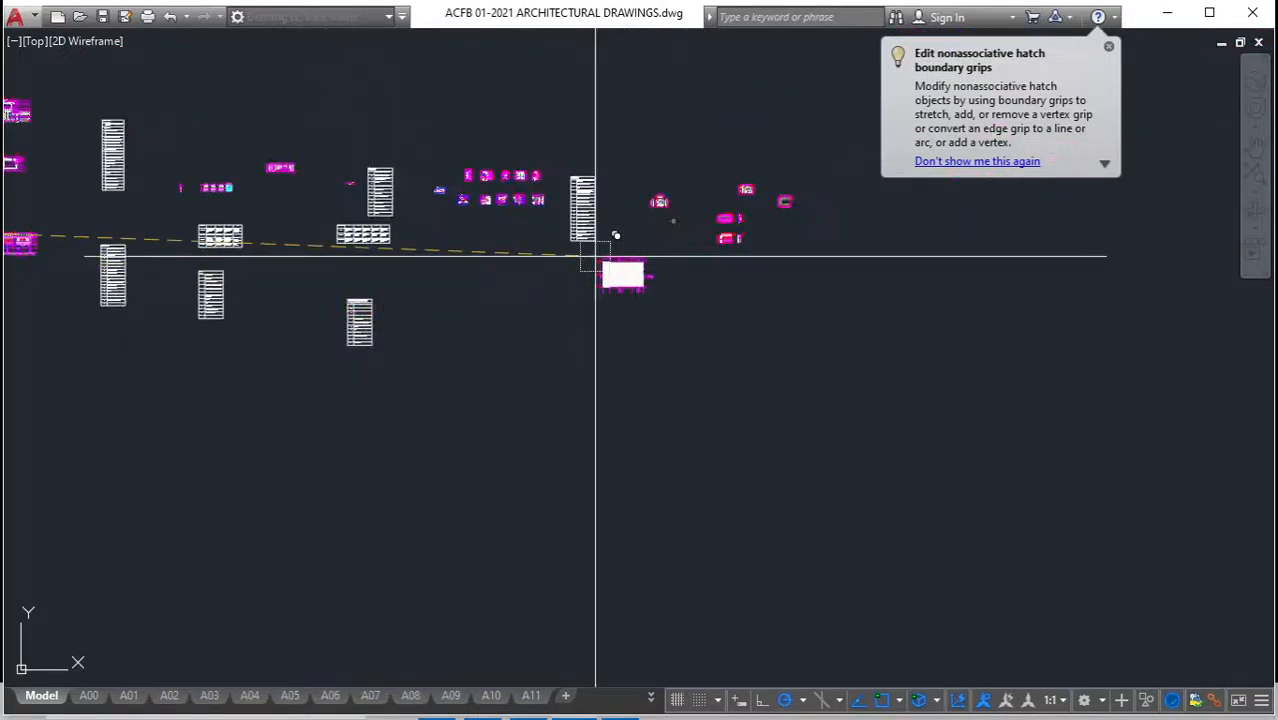
middle_click_drag(197, 326, 756, 237)
middle_click_drag(442, 201, 57, 441)
scroll(66, 424, "down", 2)
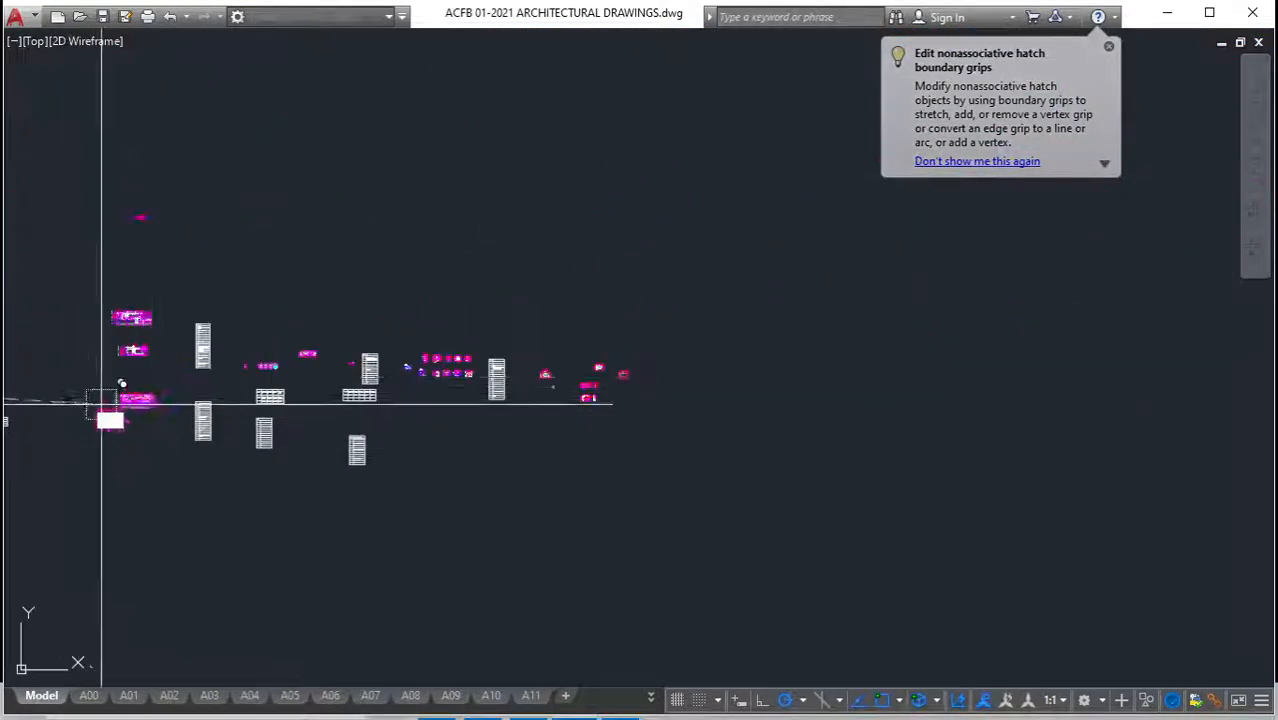
scroll(300, 371, "up", 4)
scroll(435, 350, "up", 3)
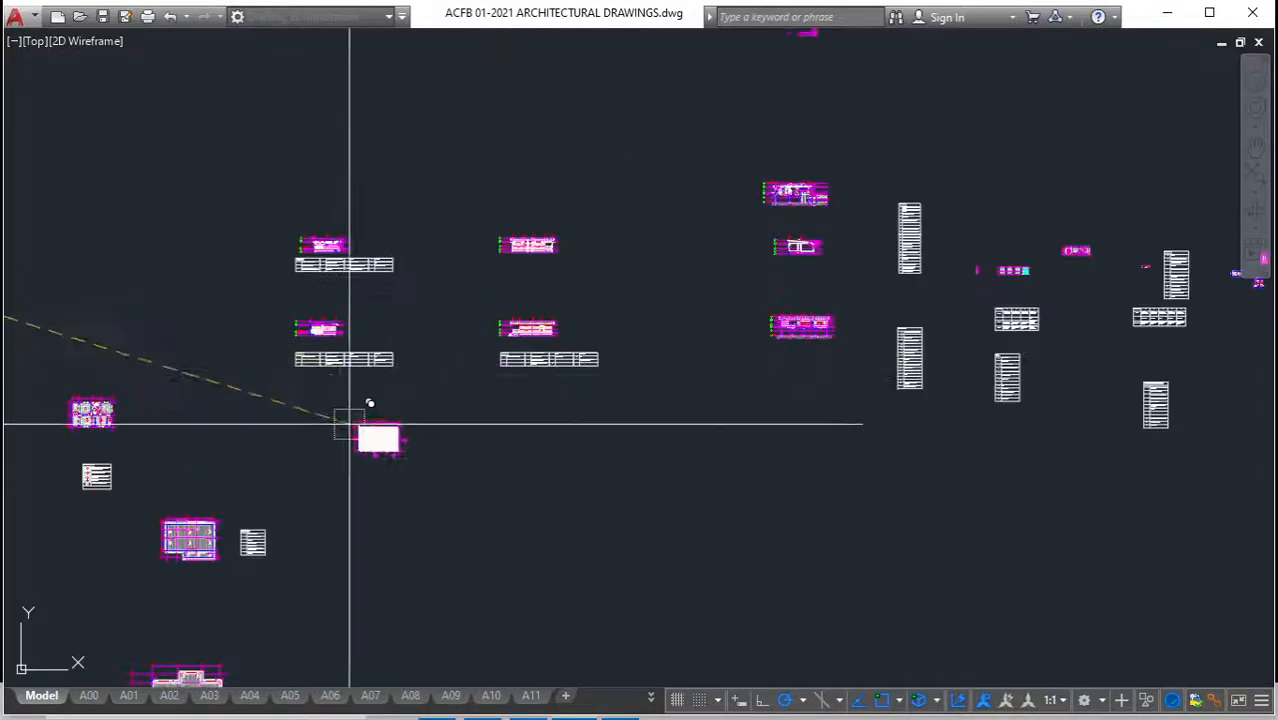
middle_click_drag(440, 408, 577, 254)
scroll(176, 367, "up", 4)
scroll(201, 364, "up", 4)
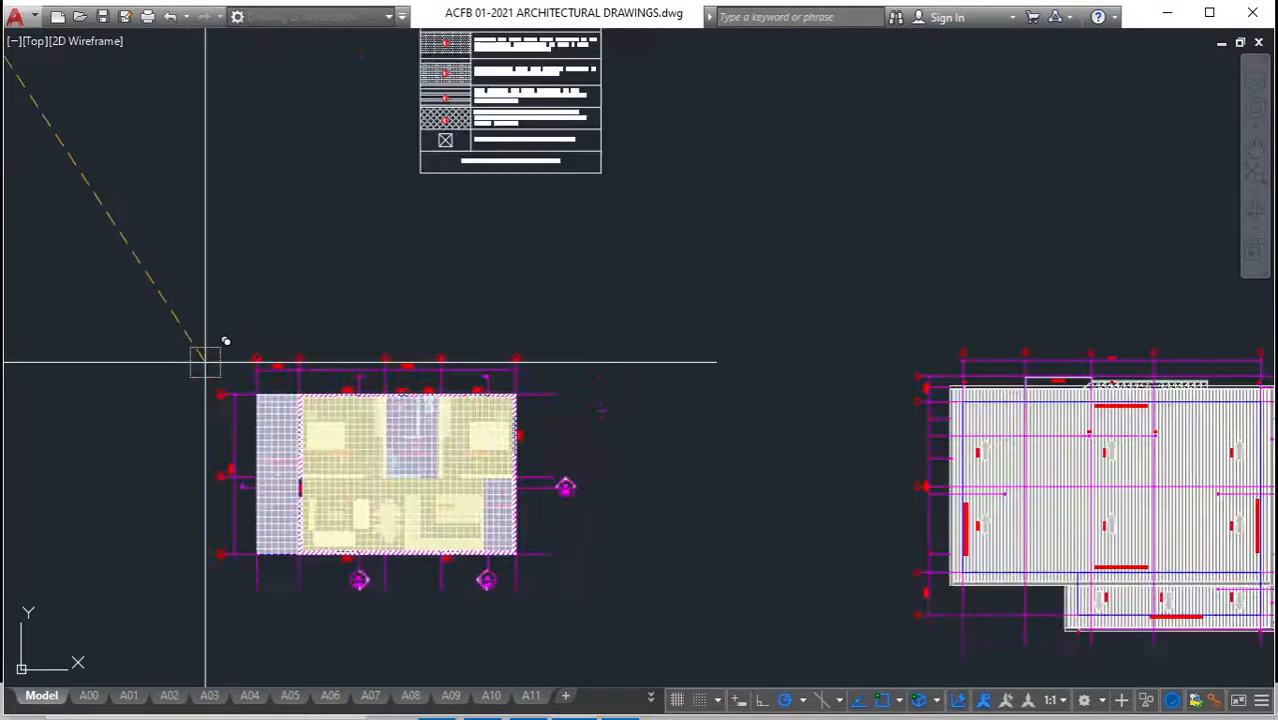
left_click(108, 346)
middle_click_drag(316, 295, 316, 226)
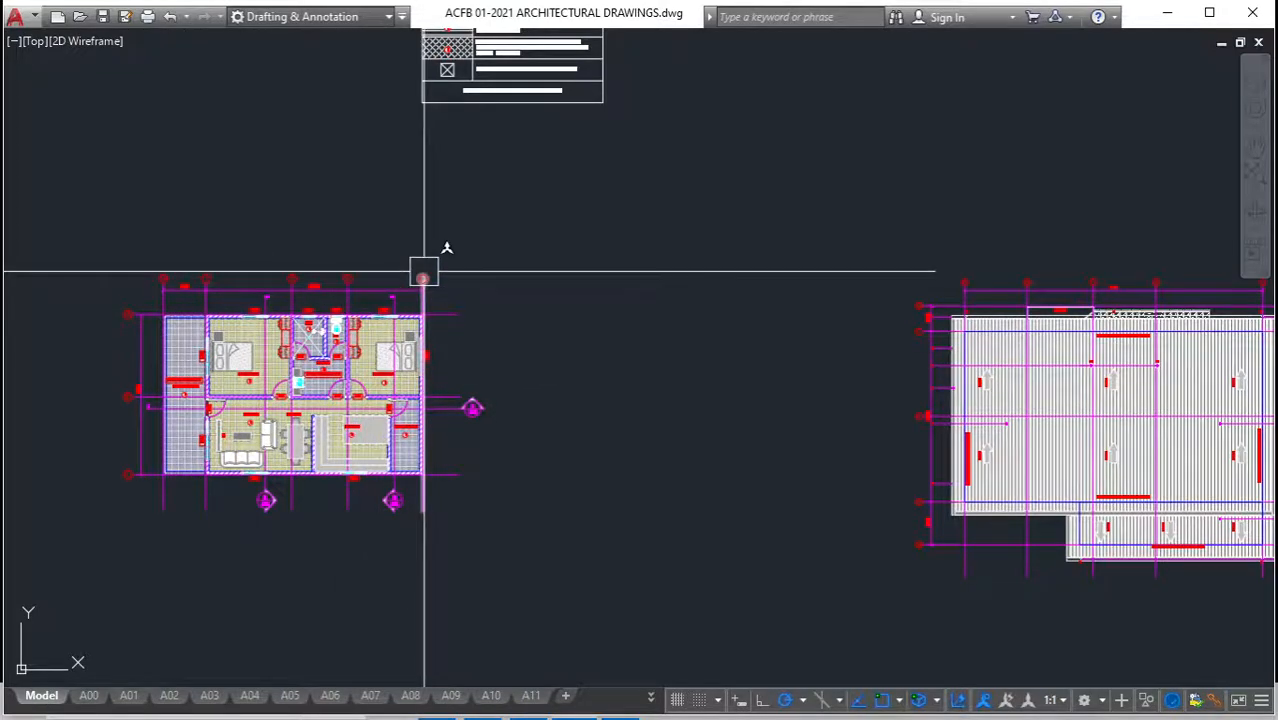
Trace a rectangle over the outer wall outline of the copied floor plan, including the front and rear porches.
scroll(362, 334, "up", 5)
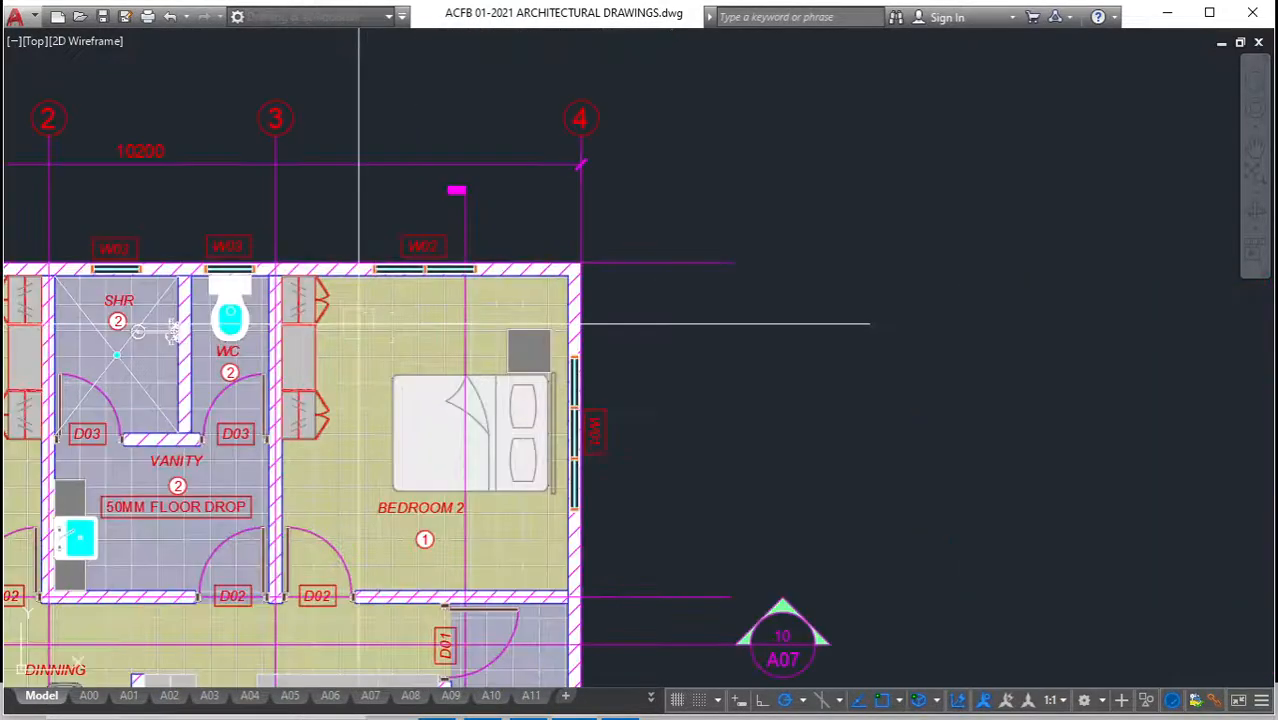
scroll(355, 322, "down", 2)
middle_click_drag(376, 321, 625, 249)
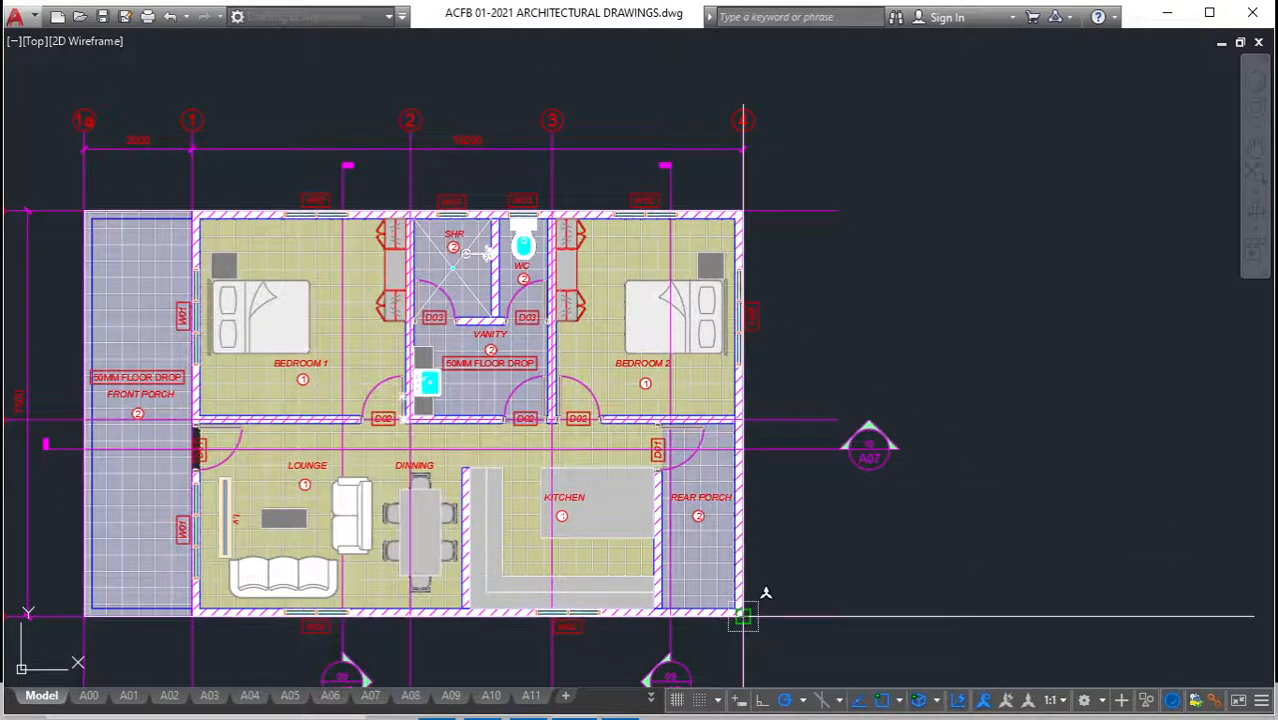
scroll(633, 313, "down", 4)
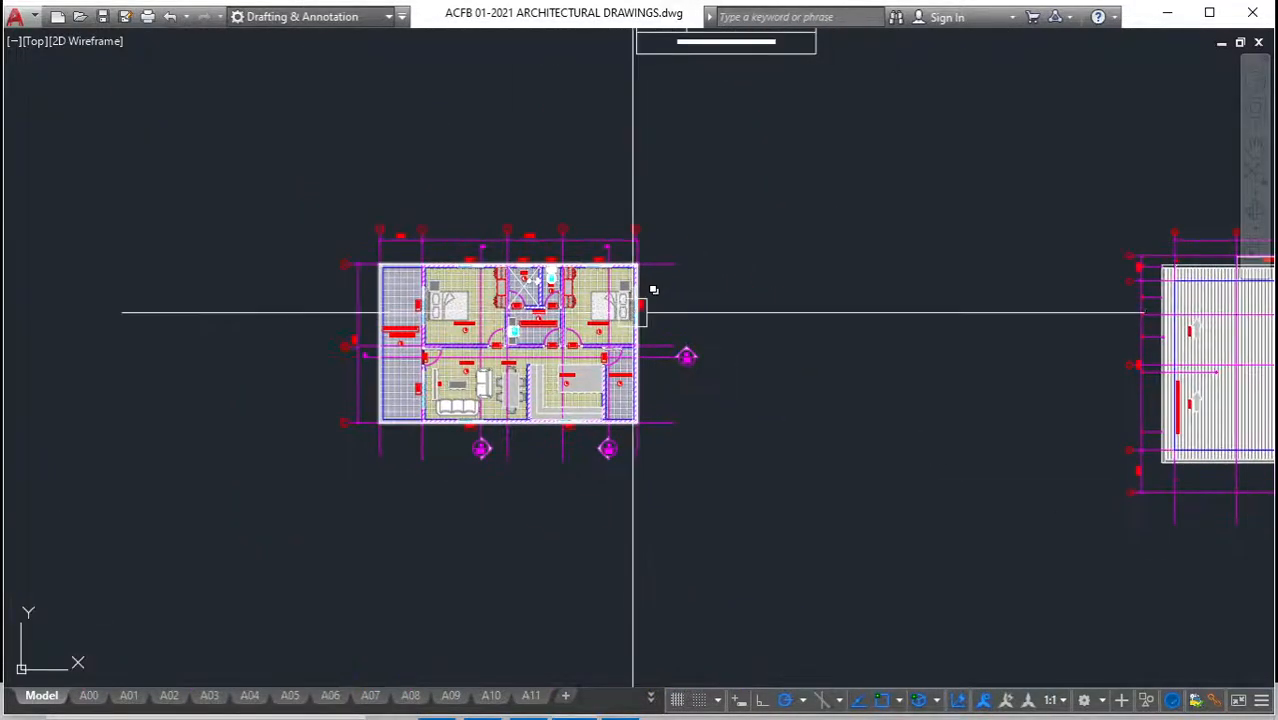
Offset the traced building outline outward to form the roof overhang outline around the copied floor plan.
scroll(642, 260, "up", 4)
scroll(656, 271, "down", 2)
middle_click_drag(656, 271, 756, 266)
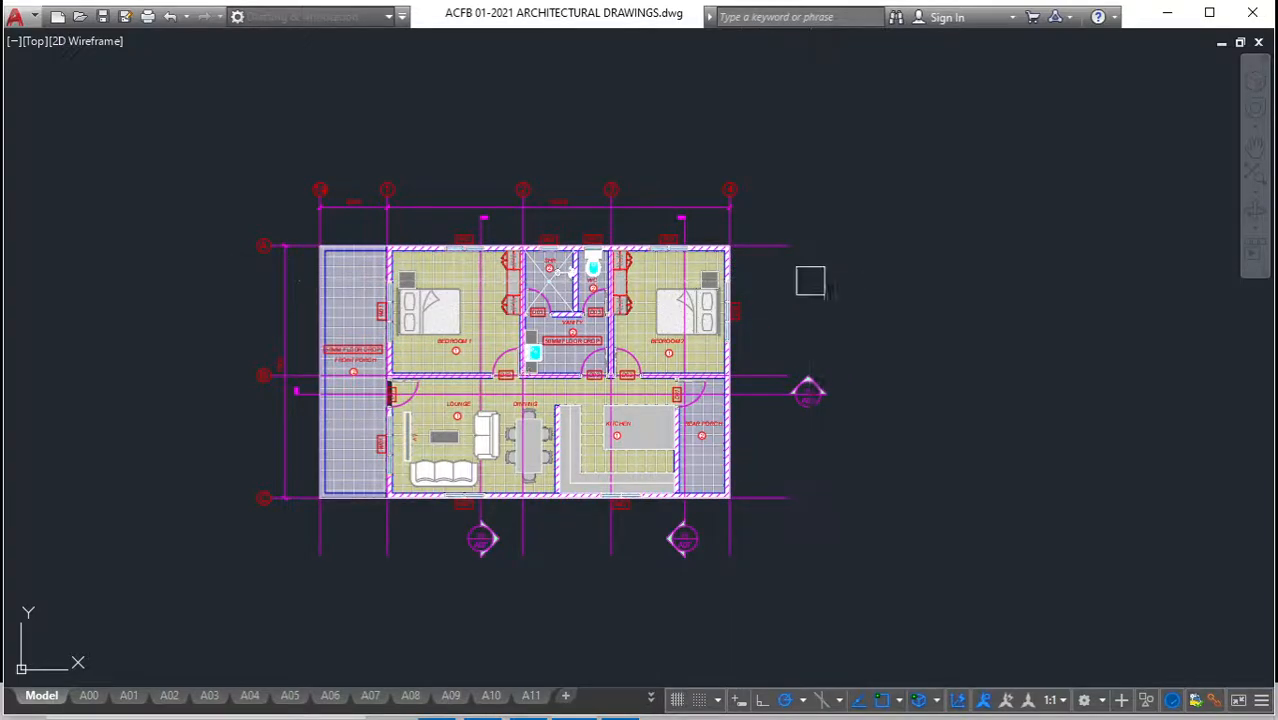
scroll(712, 265, "up", 4)
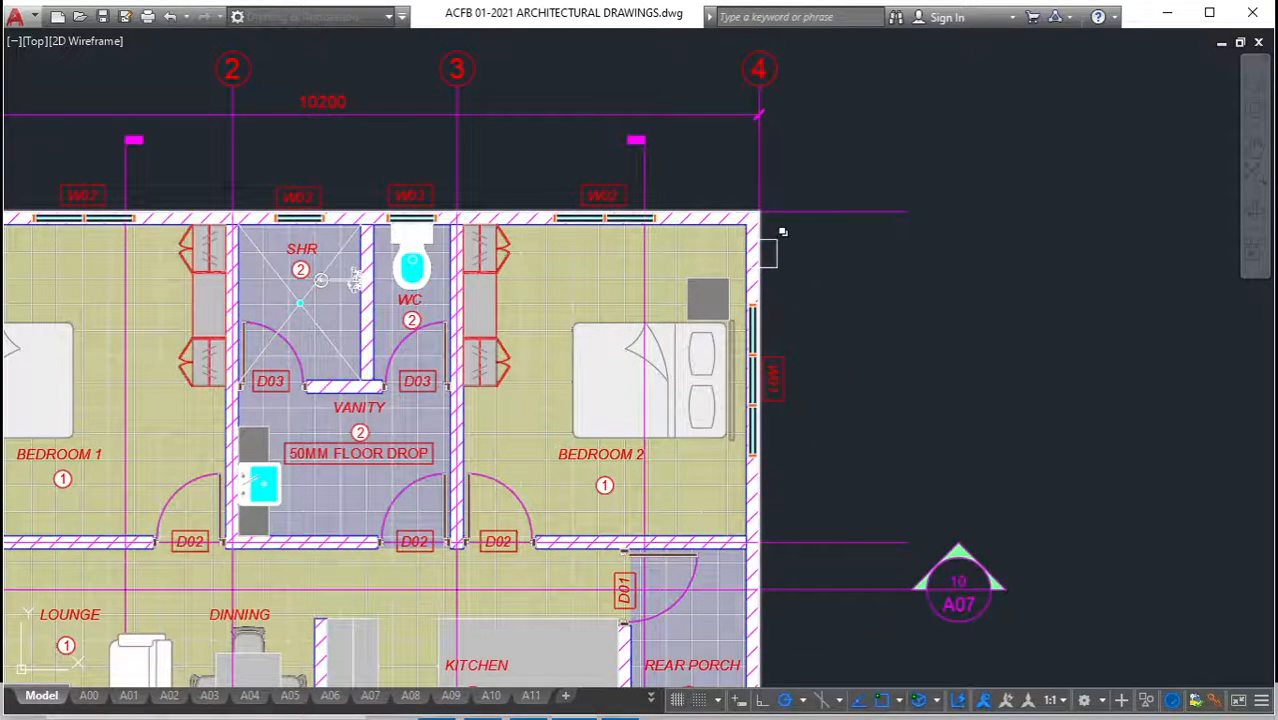
left_click(767, 254)
left_click(862, 321)
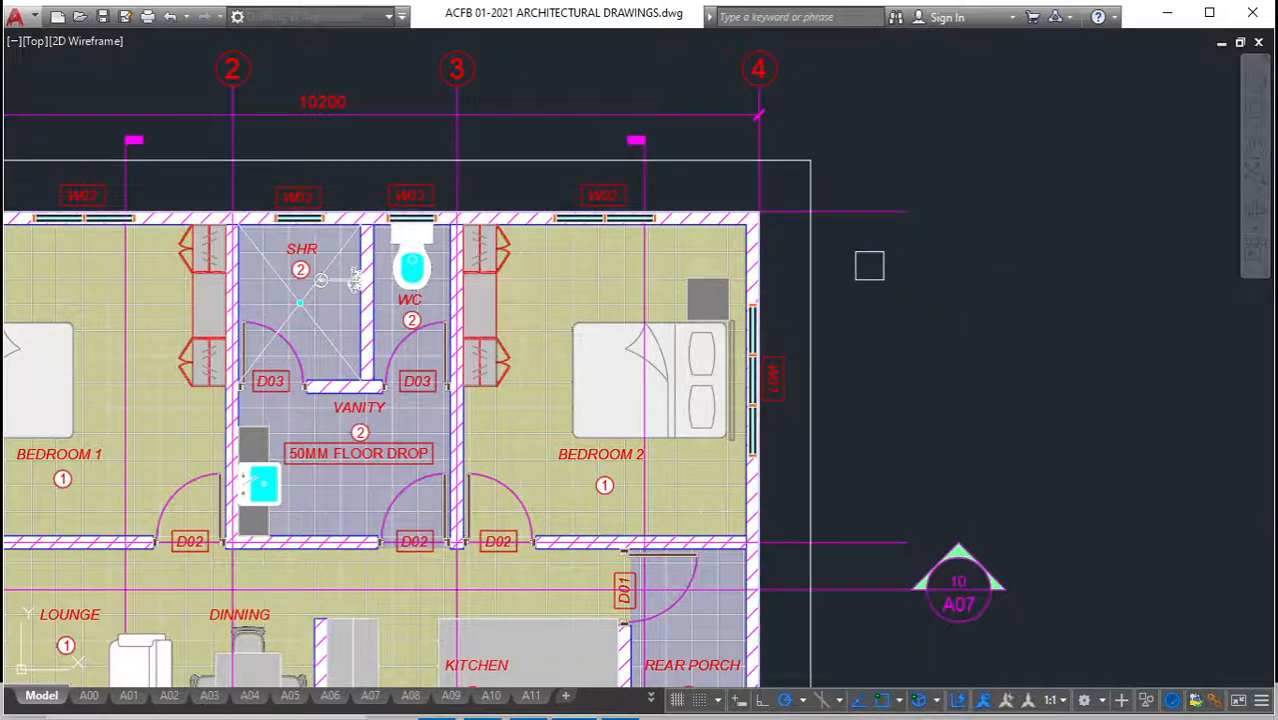
scroll(847, 190, "down", 6)
scroll(845, 222, "up", 4)
scroll(845, 215, "down", 6)
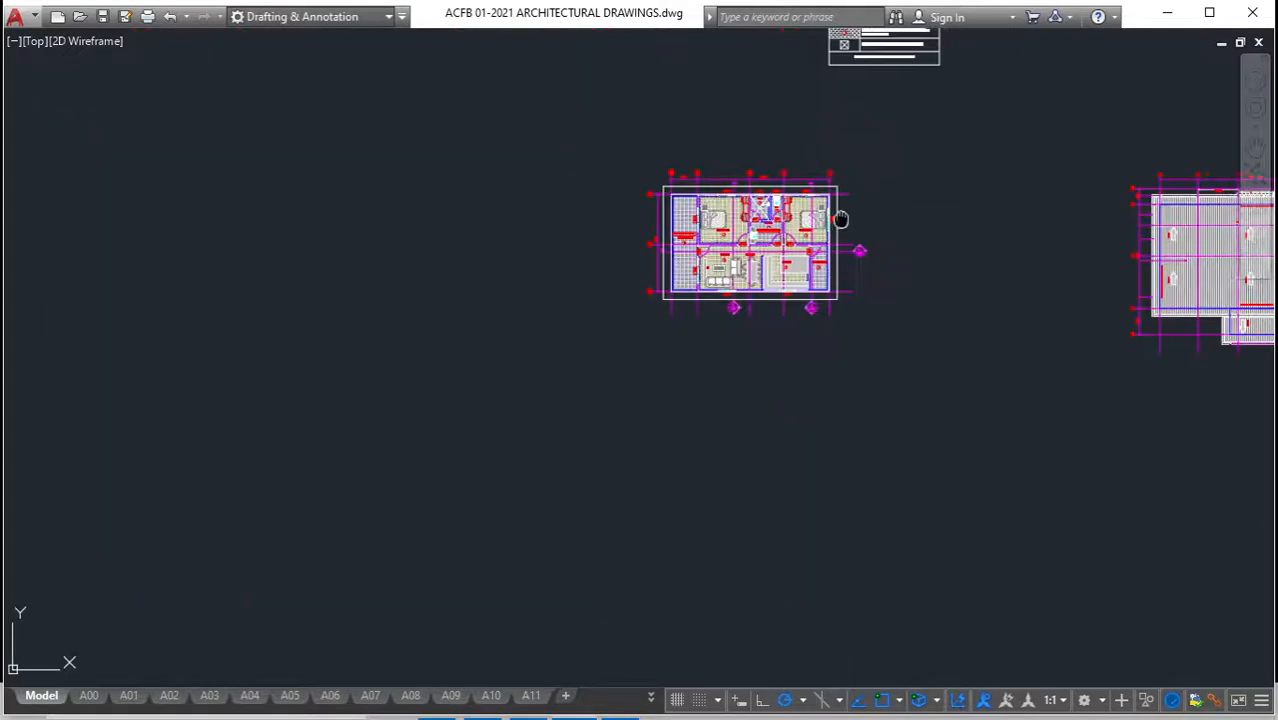
scroll(838, 220, "up", 6)
scroll(480, 195, "down", 6)
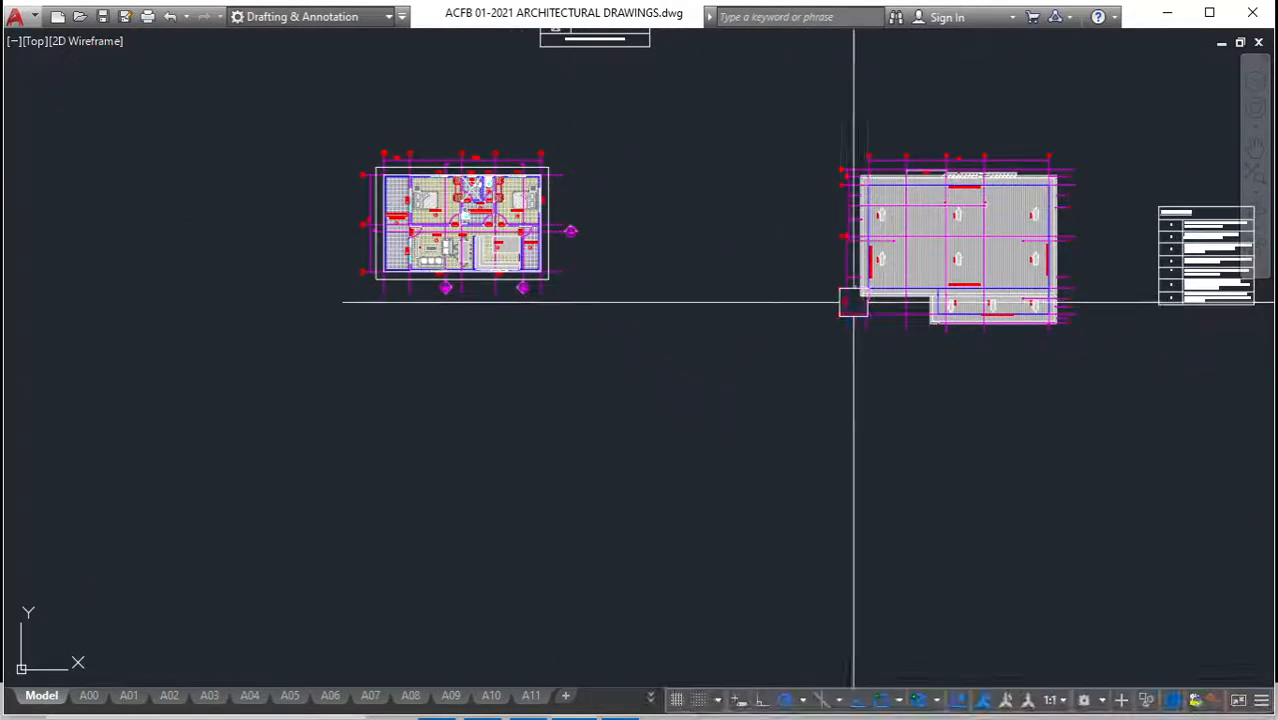
scroll(484, 148, "up", 6)
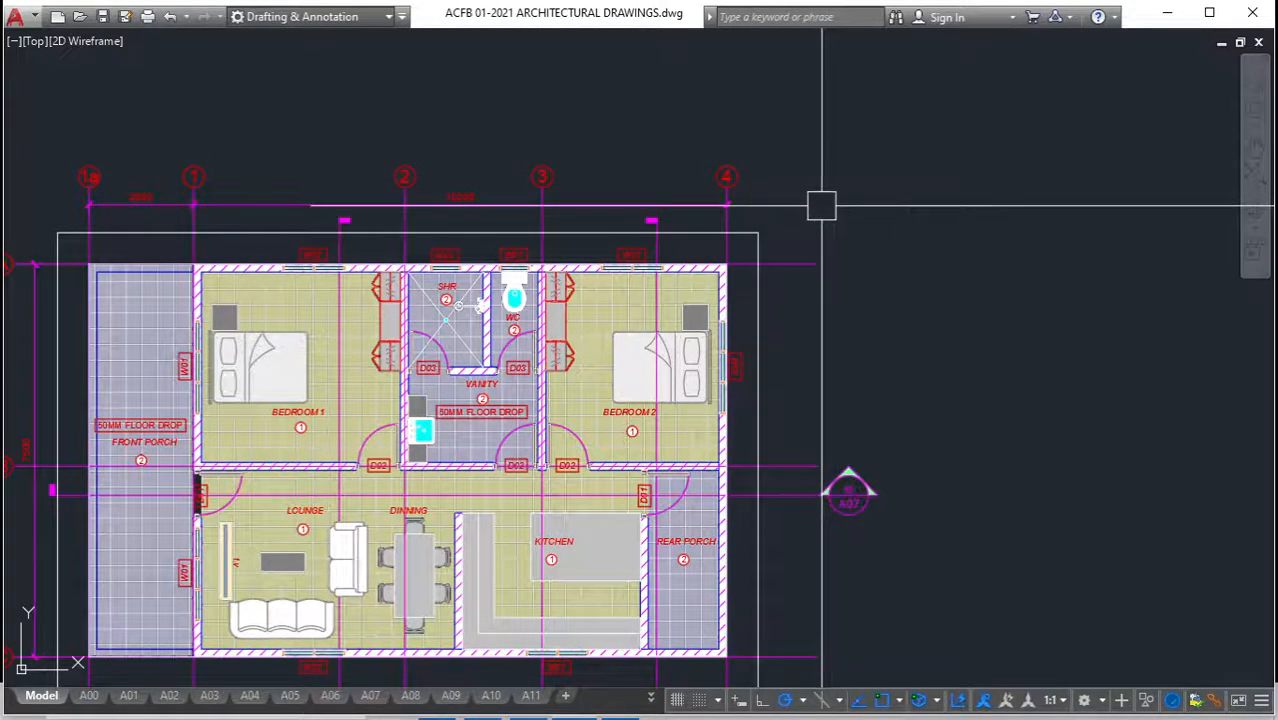
left_click(825, 210)
middle_click_drag(200, 130, 475, 143)
left_click(192, 128)
scroll(231, 176, "down", 3)
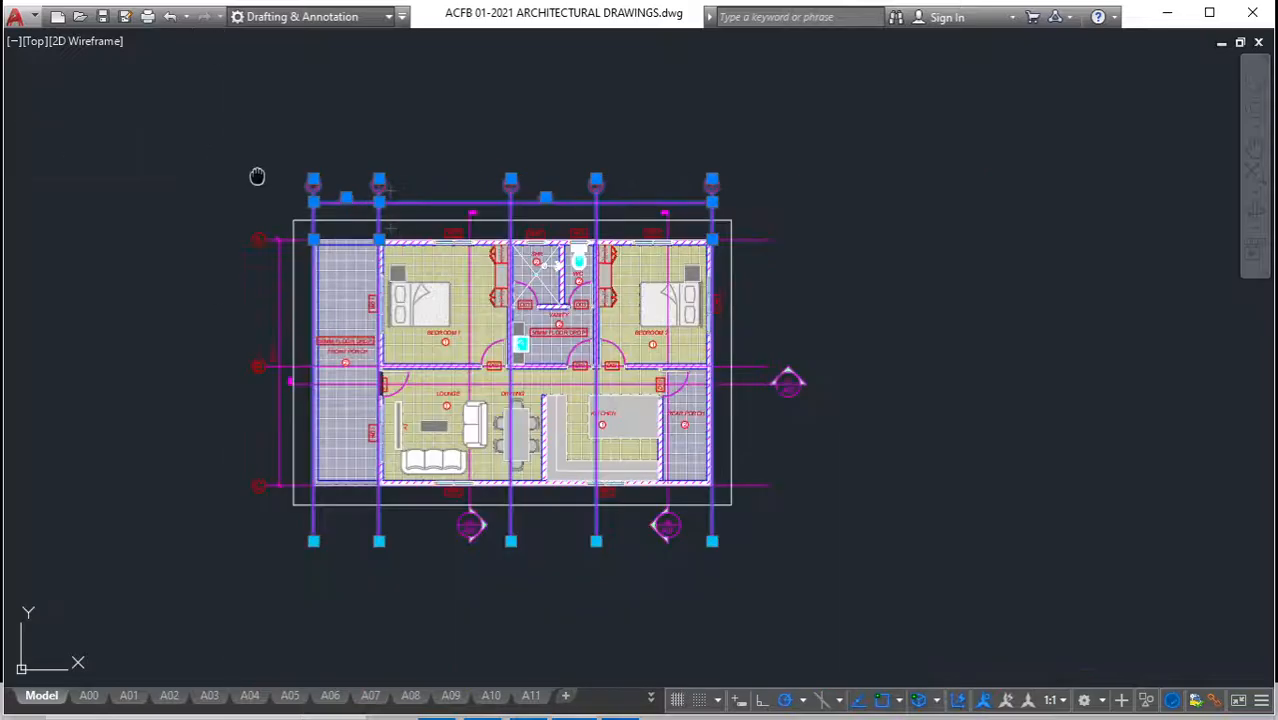
middle_click_drag(257, 177, 381, 99)
left_click(404, 483)
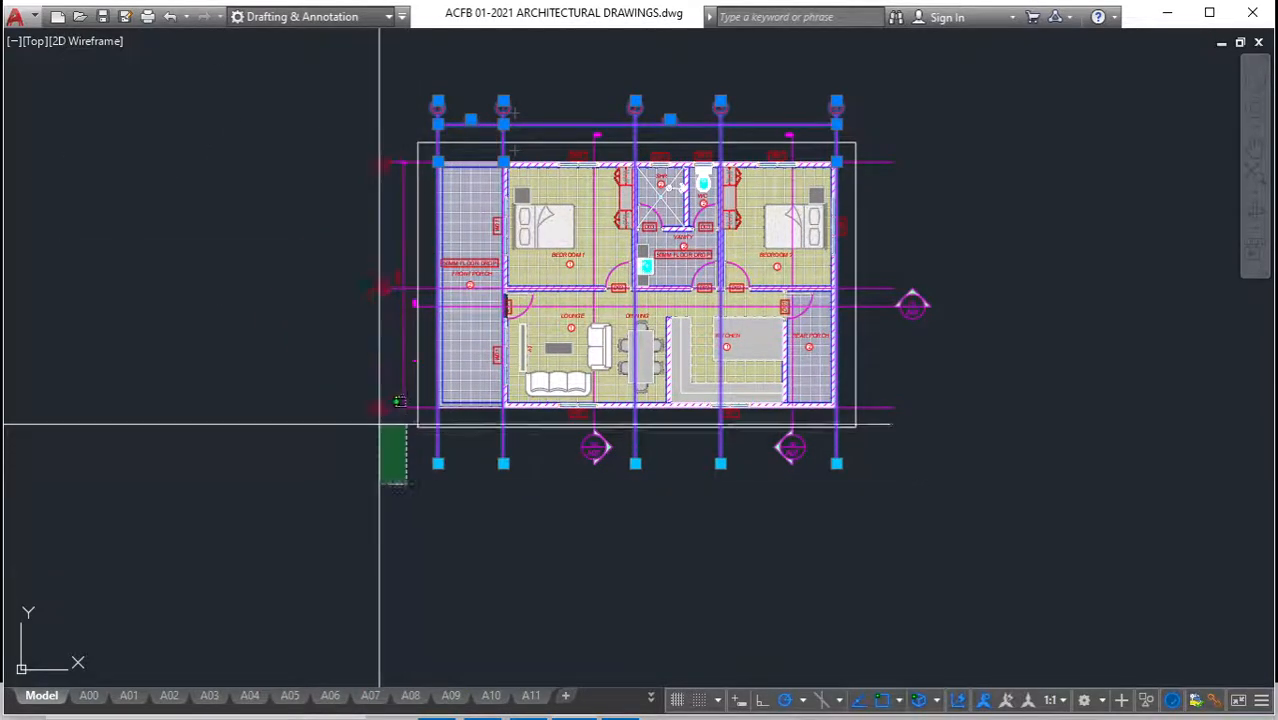
left_click(245, 125)
key("Escape")
Draw horizontal and vertical construction lines through the lower-left corner of the existing roof plan's main roof.
scroll(436, 366, "down", 4)
mouse_move(436, 366)
middle_mouse_down()
mouse_move(388, 343)
mouse_move(151, 306)
middle_mouse_up()
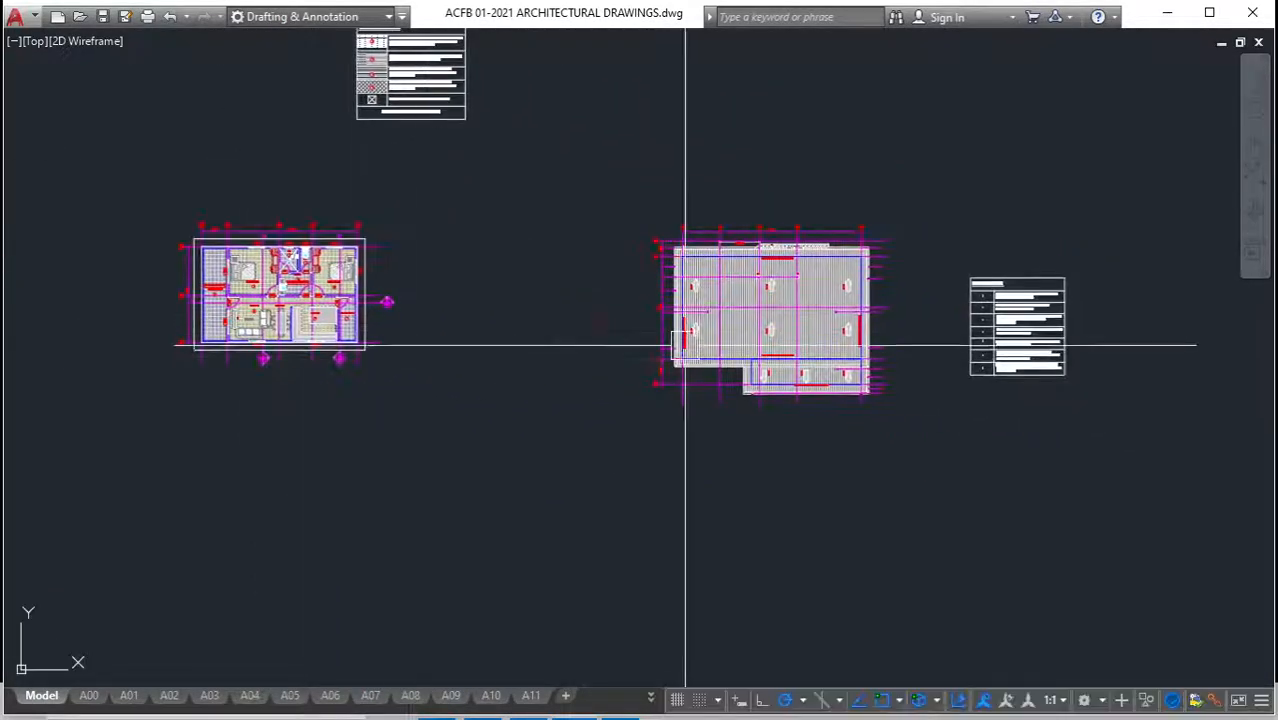
scroll(699, 348, "up", 8)
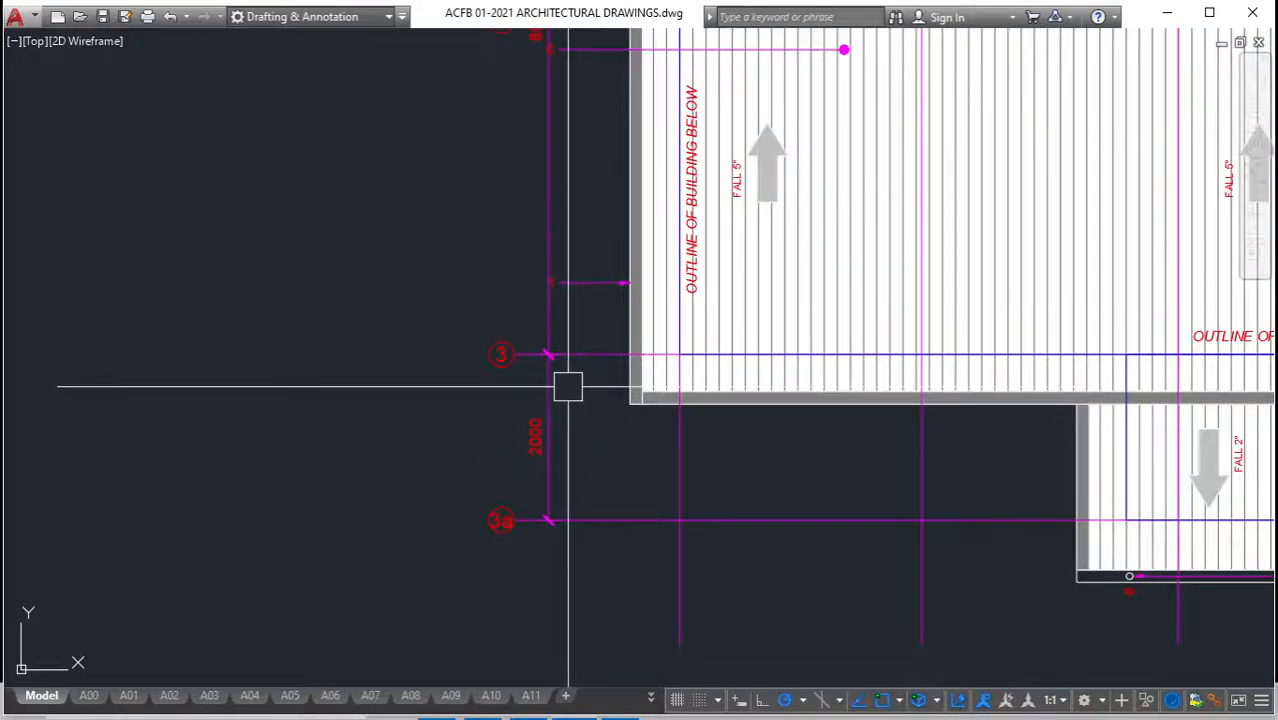
type("xl")
key("space")
left_click(629, 402)
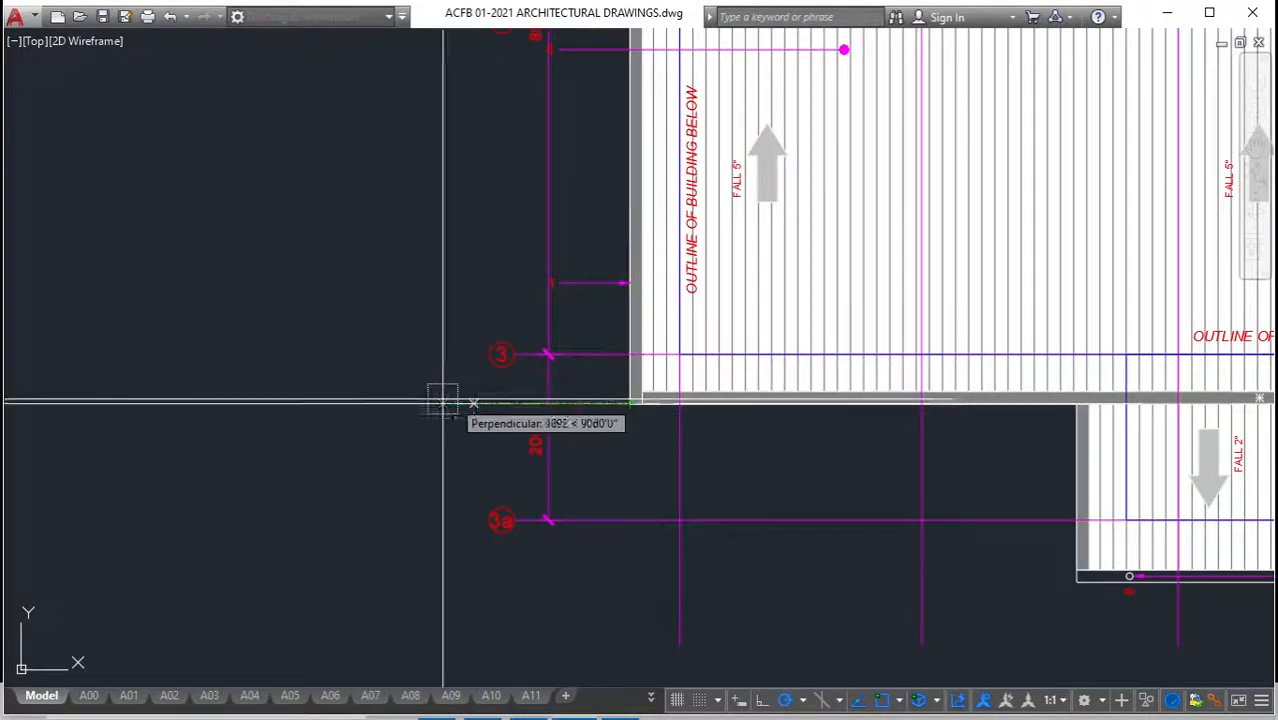
left_click(397, 405)
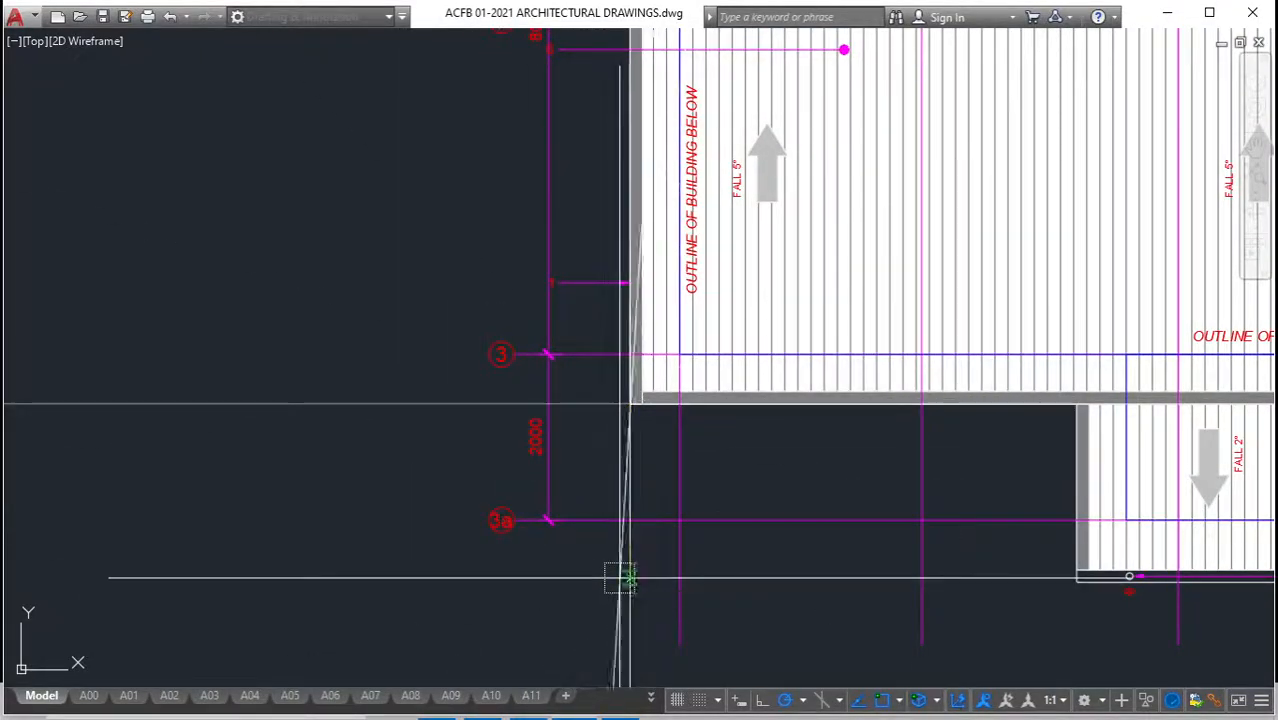
scroll(531, 471, "down", 4)
key("Escape")
key("ctrl+0")
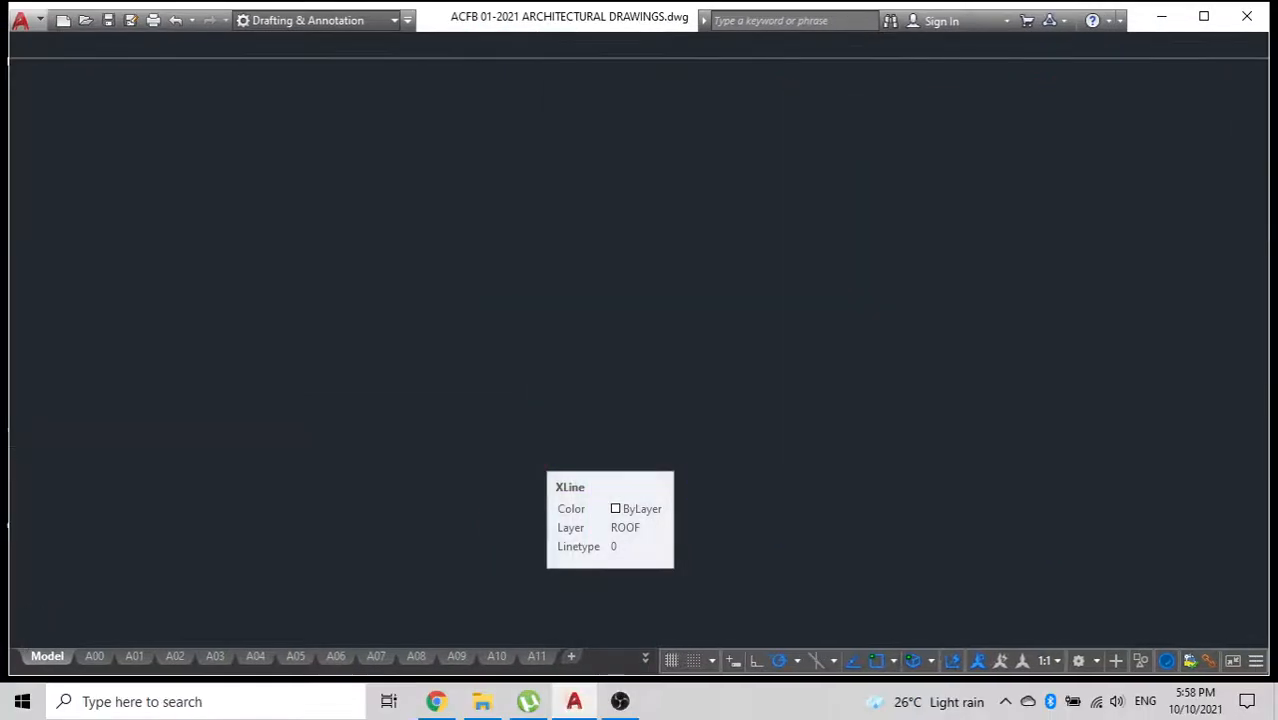
Move the existing roof plan off the construction lines to the empty area beside the larger roof plan below.
scroll(559, 497, "down", 5)
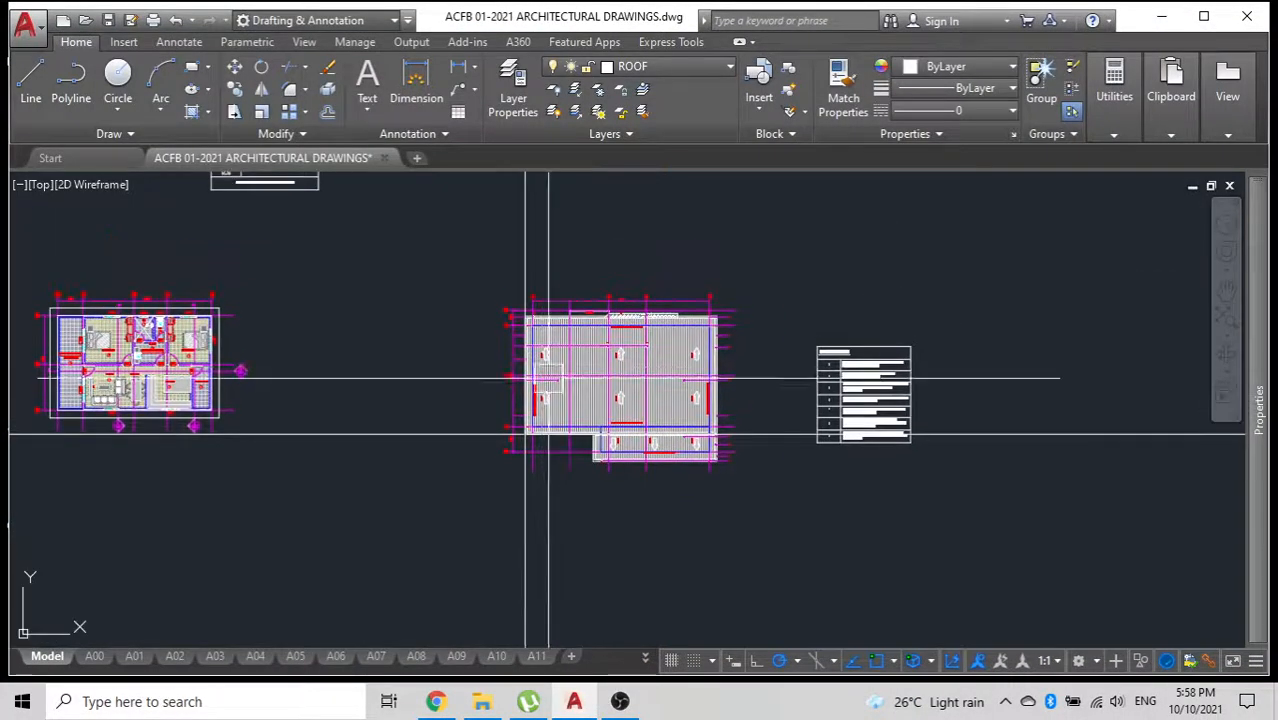
left_click(757, 515)
left_click(497, 278)
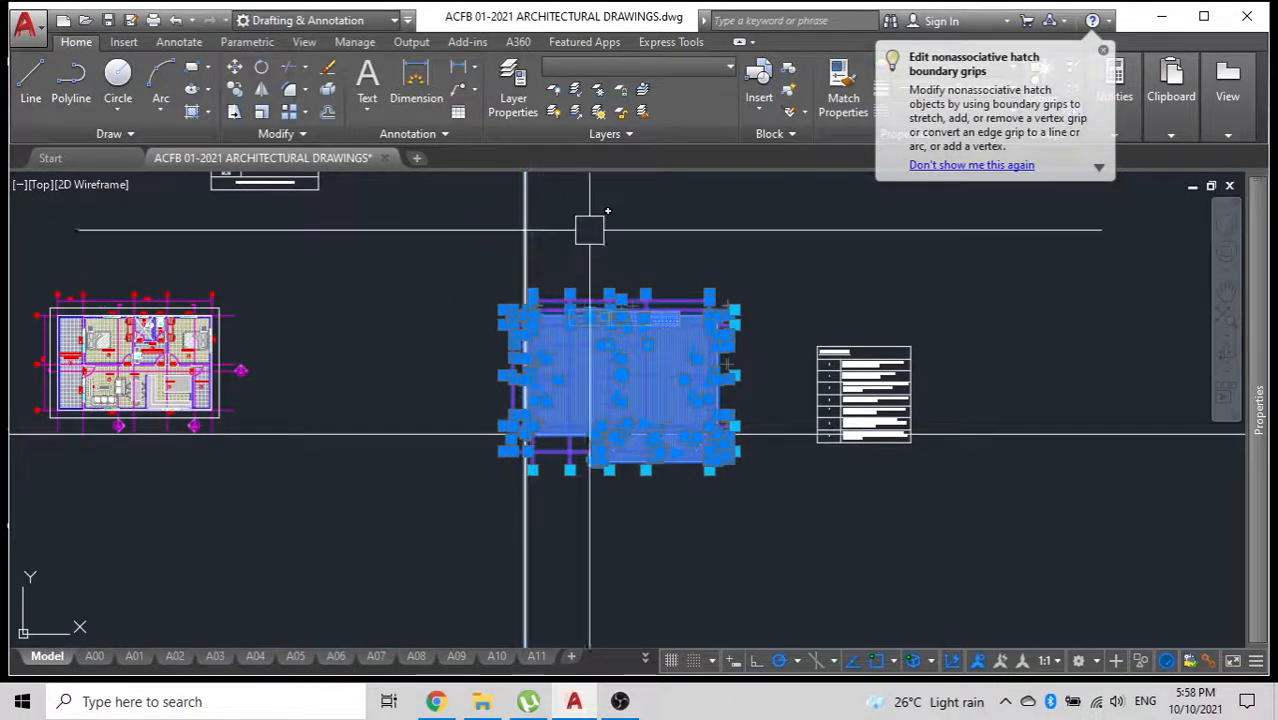
left_click(636, 230)
scroll(632, 405, "down", 3)
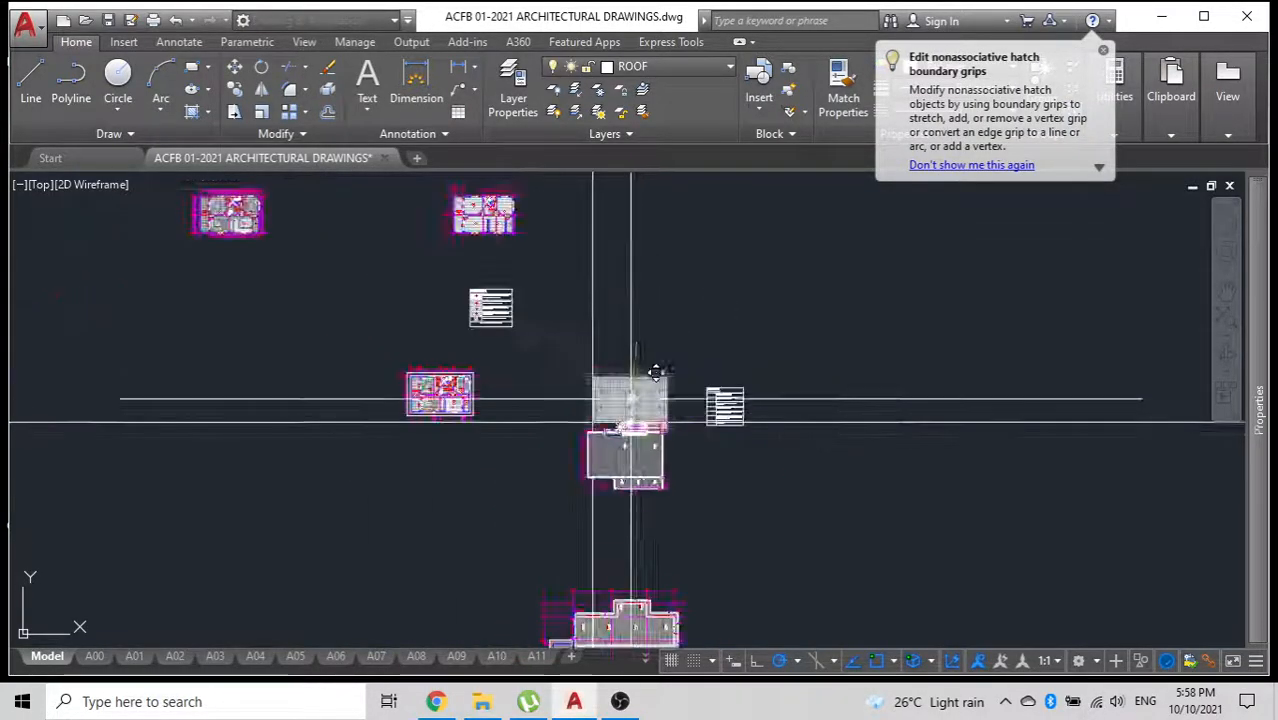
middle_click_drag(624, 438, 623, 349)
left_click(299, 478)
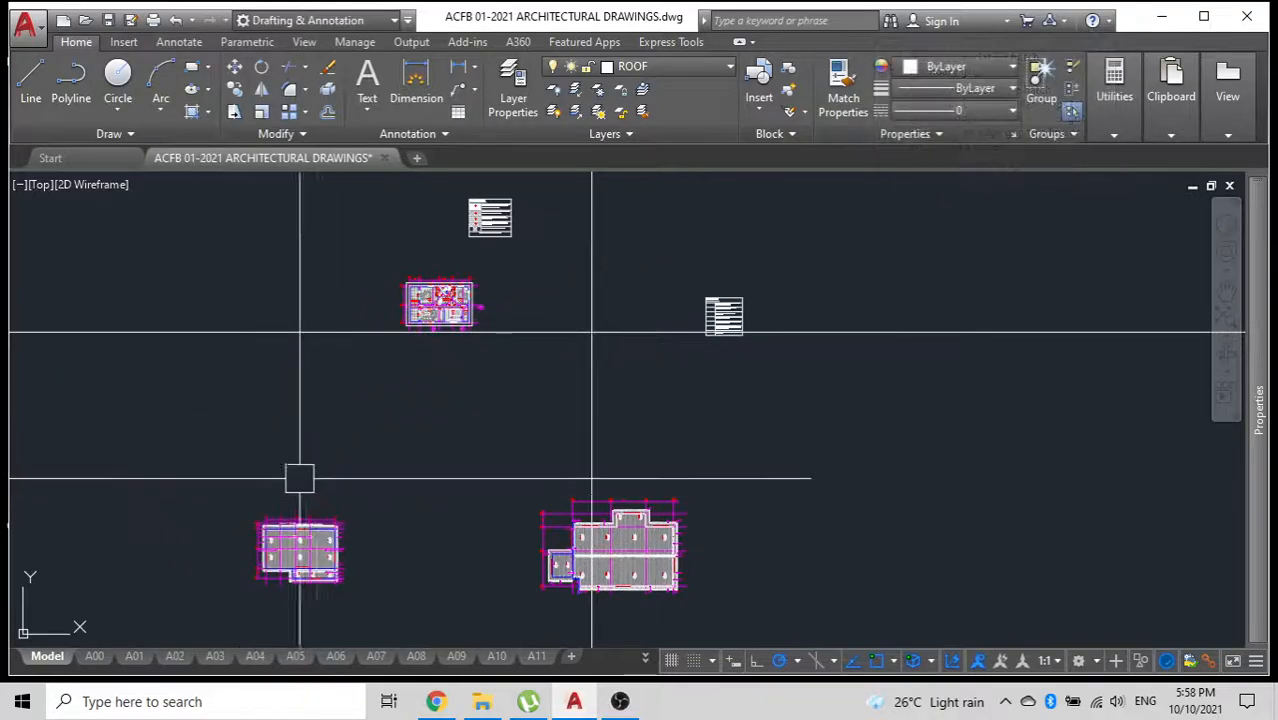
Examine the copied floor plan's grids, outer walls and roof overhang outline.
scroll(443, 307, "up", 8)
scroll(443, 307, "down", 4)
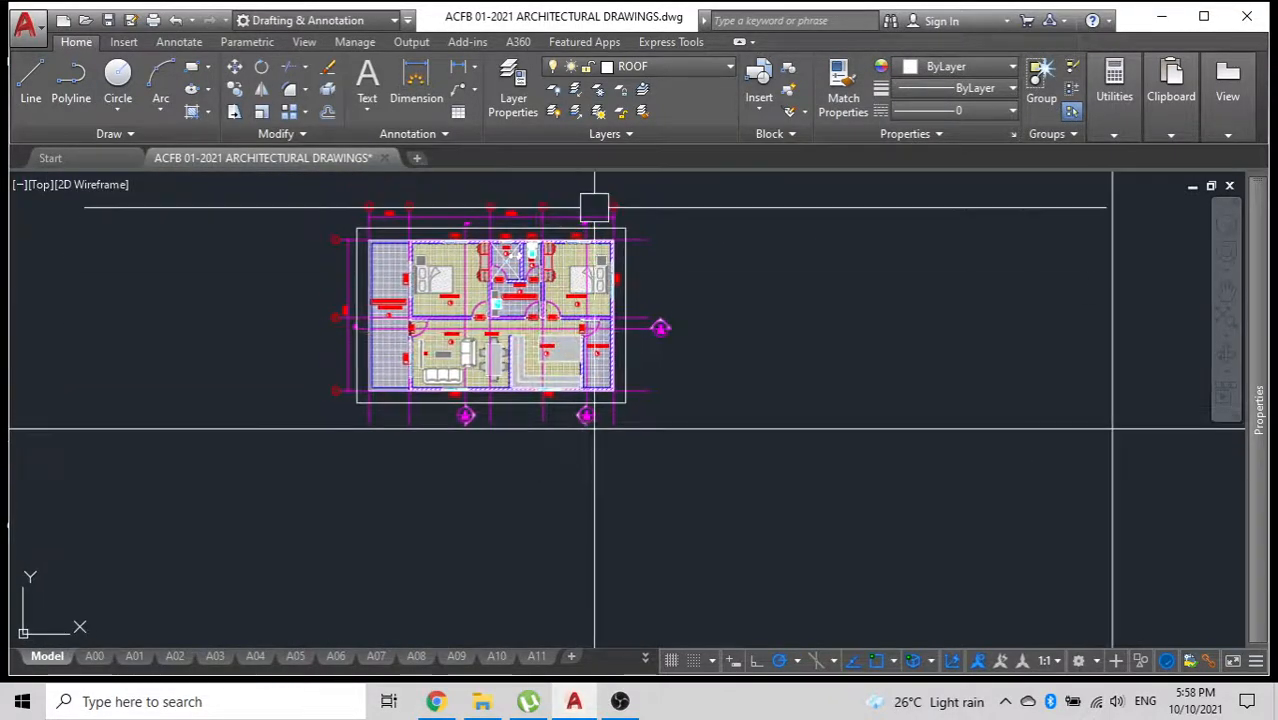
scroll(596, 207, "up", 4)
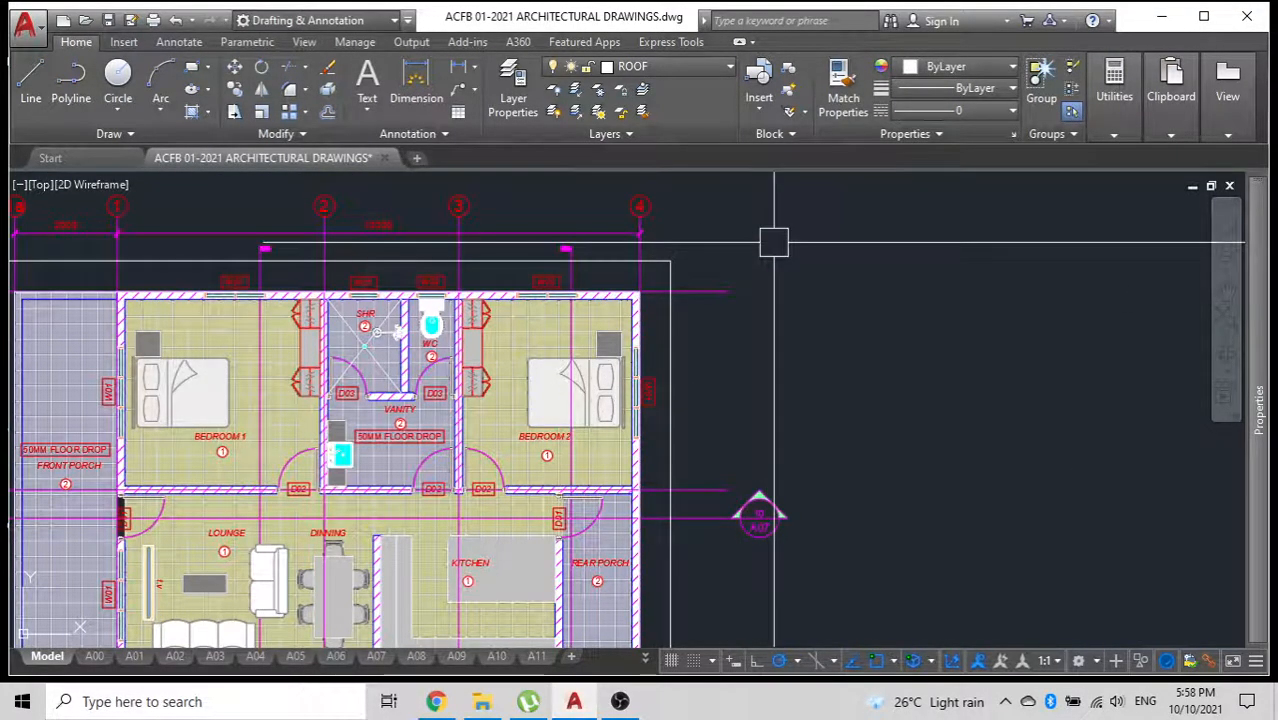
scroll(560, 213, "down", 2)
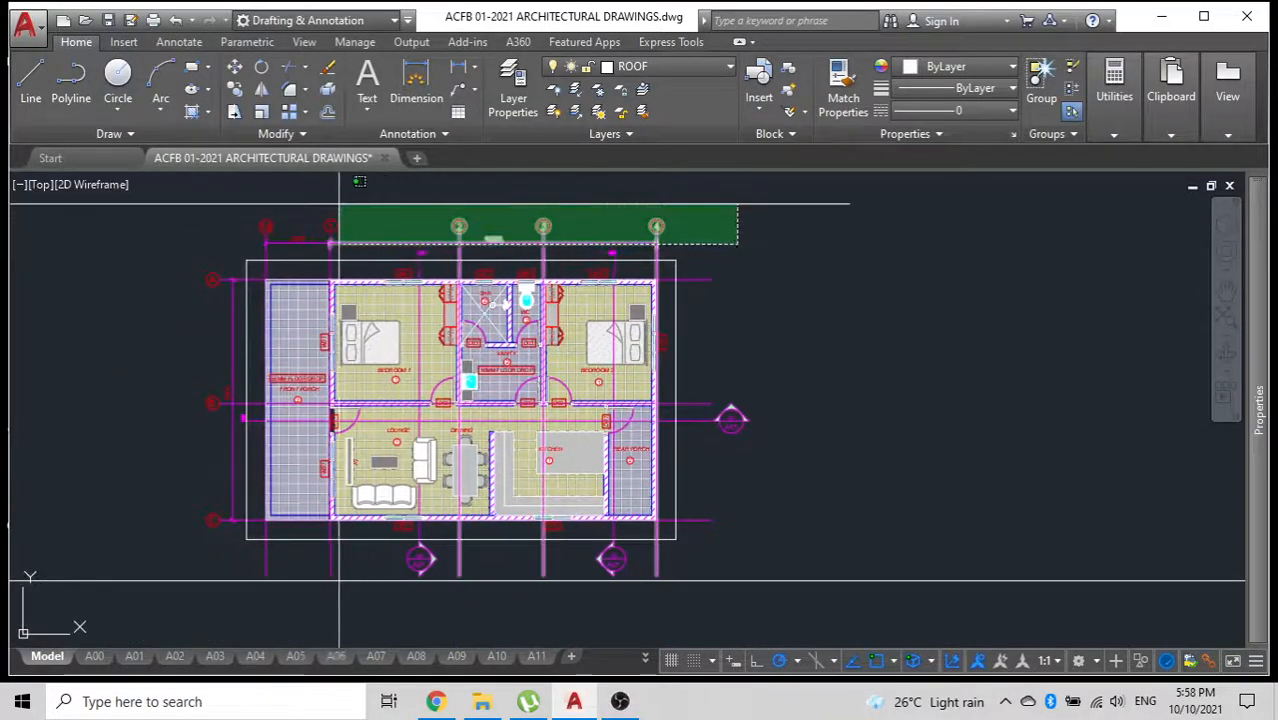
scroll(513, 237, "up", 3)
scroll(474, 277, "down", 2)
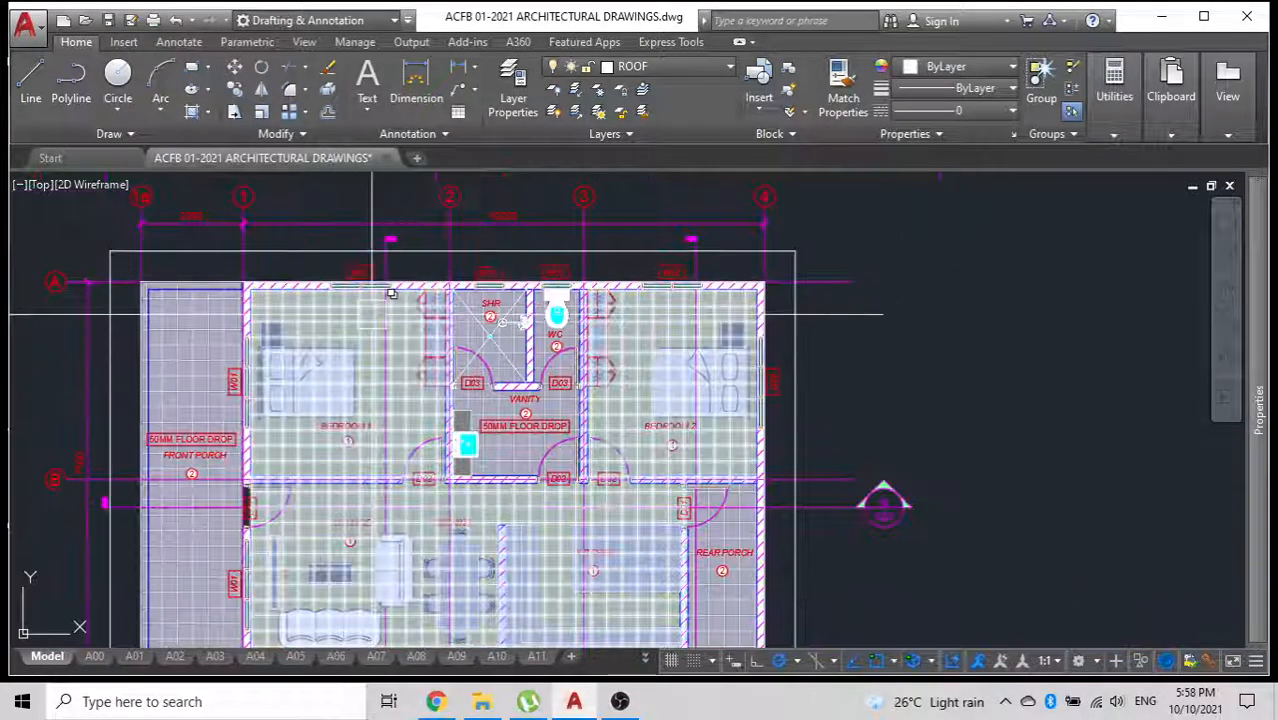
middle_click_drag(371, 308, 445, 10)
middle_click_drag(393, 378, 410, 556)
scroll(603, 325, "up", 5)
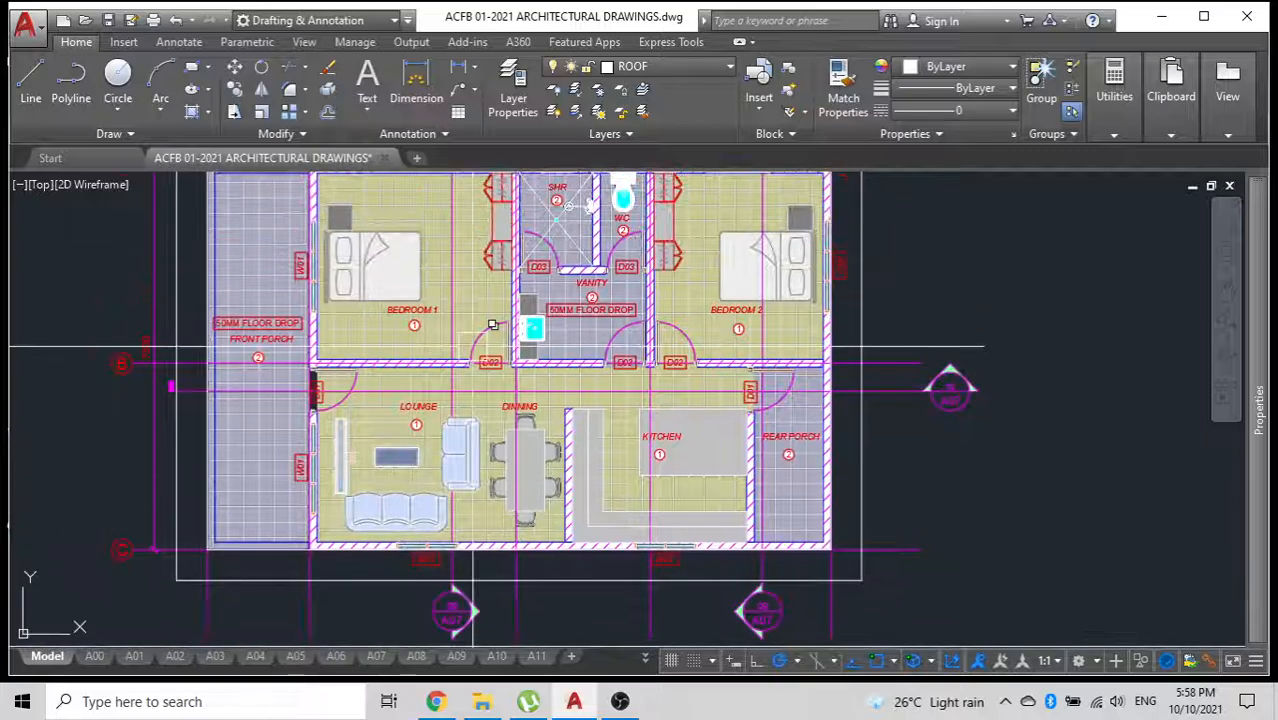
scroll(603, 325, "up", 1)
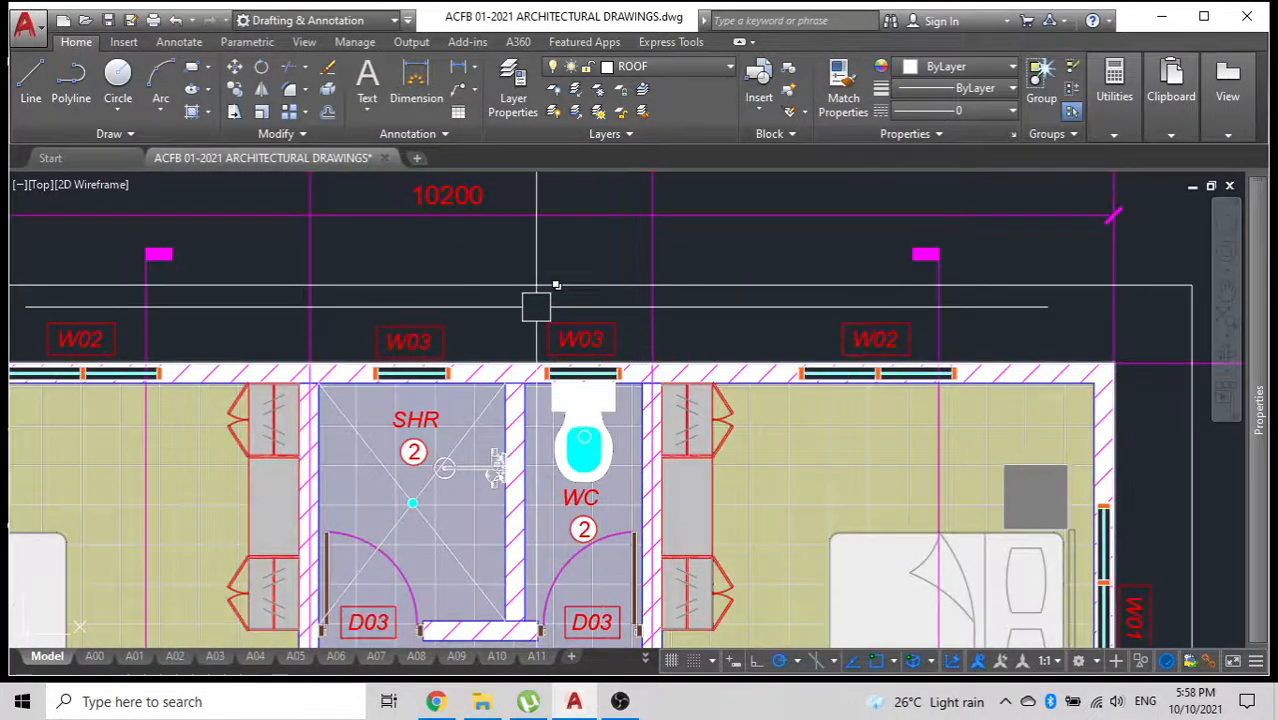
scroll(565, 347, "down", 1)
scroll(565, 347, "down", 3)
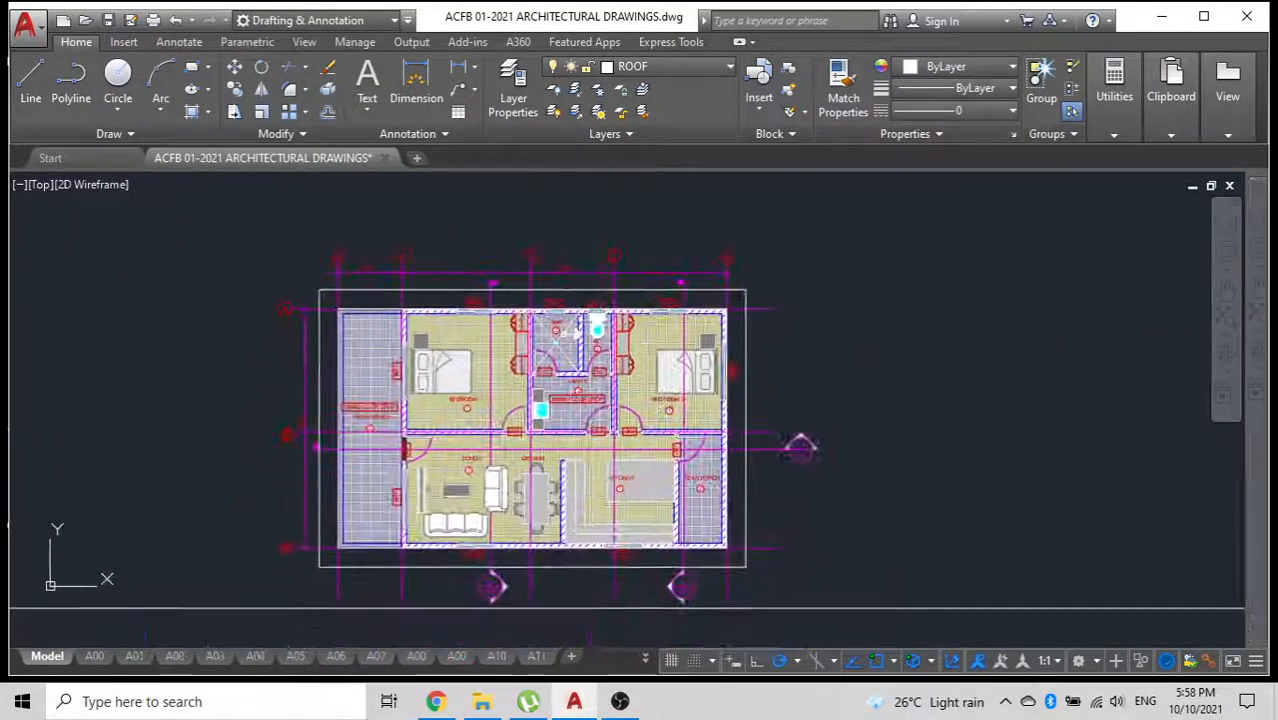
scroll(603, 289, "up", 3)
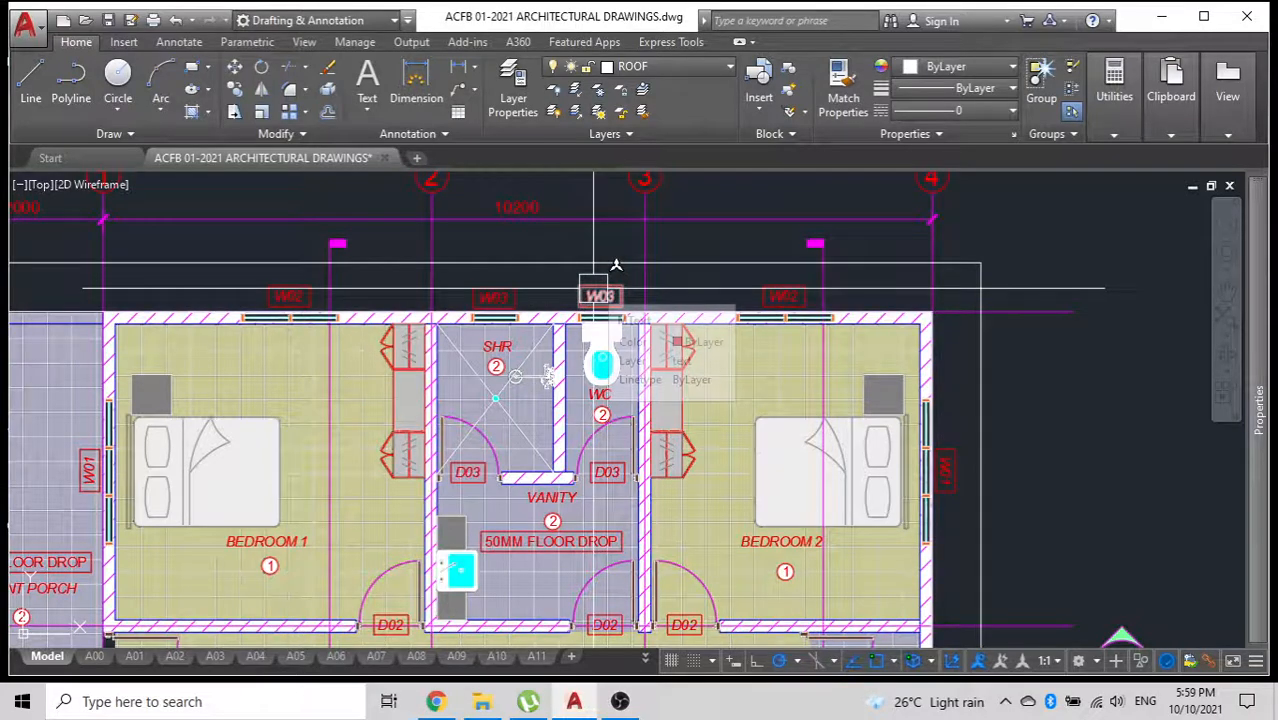
scroll(600, 289, "up", 2)
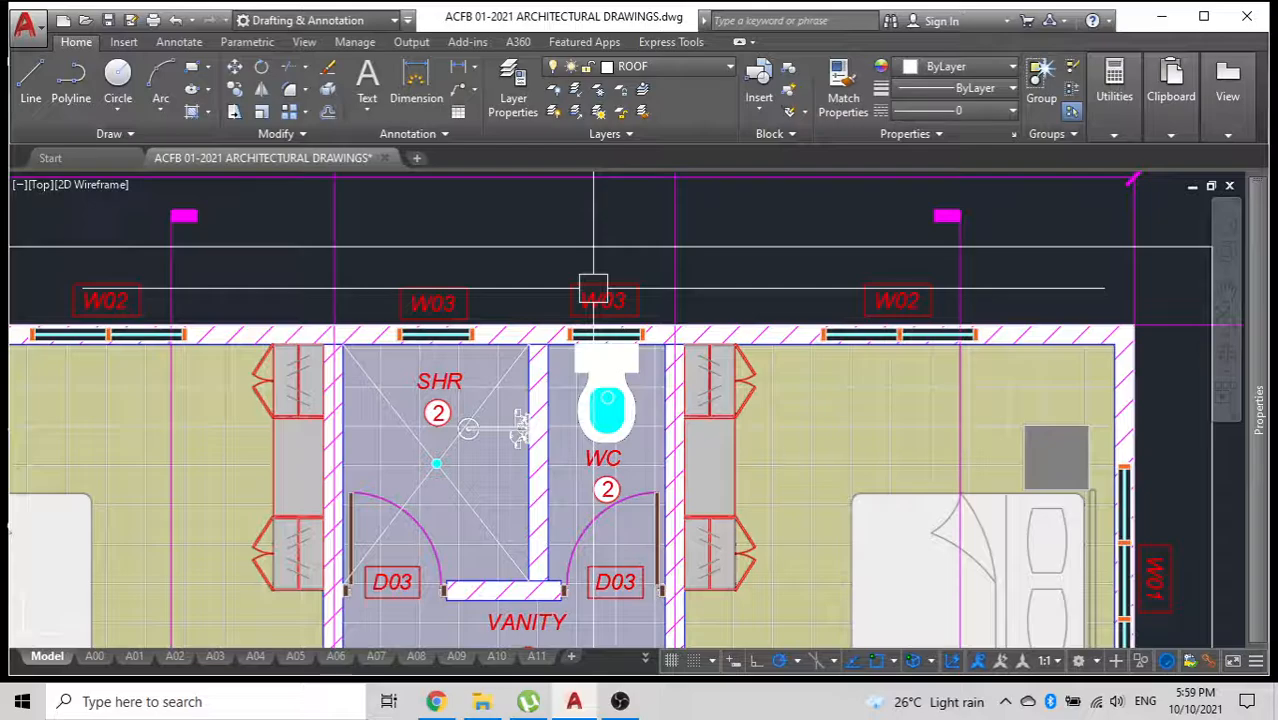
scroll(593, 289, "down", 5)
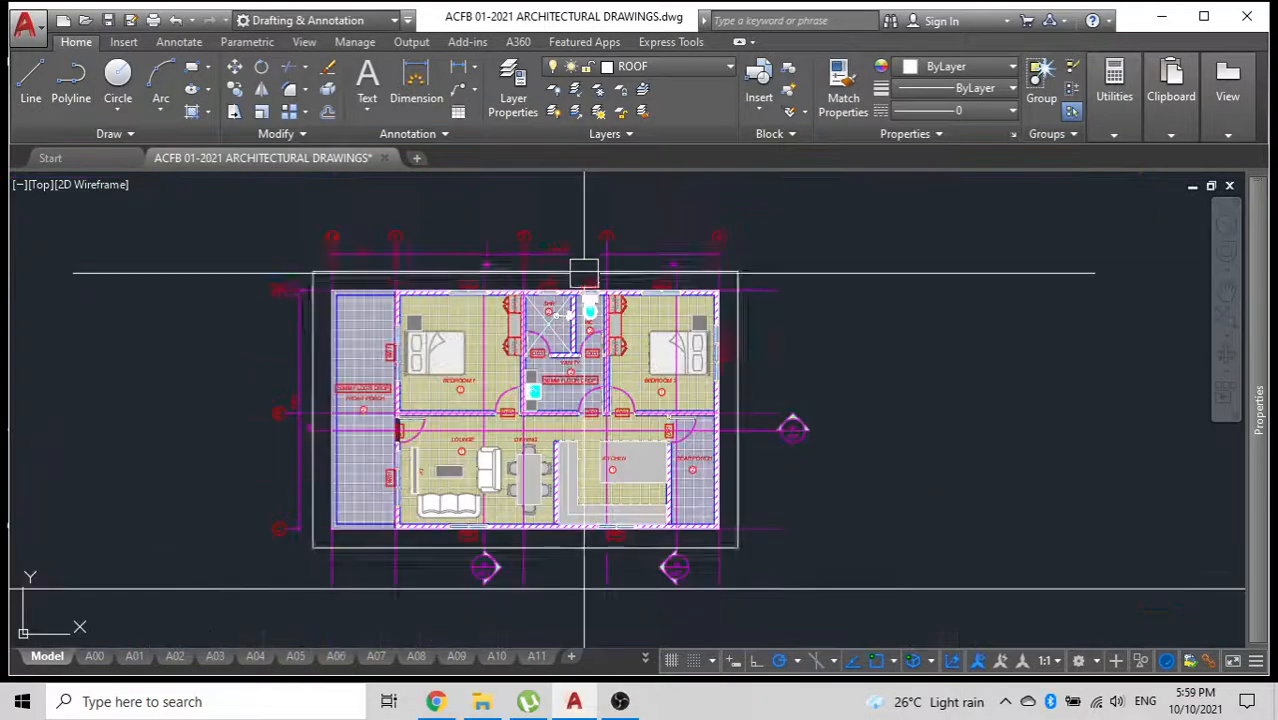
scroll(770, 257, "up", 4)
scroll(650, 315, "down", 1)
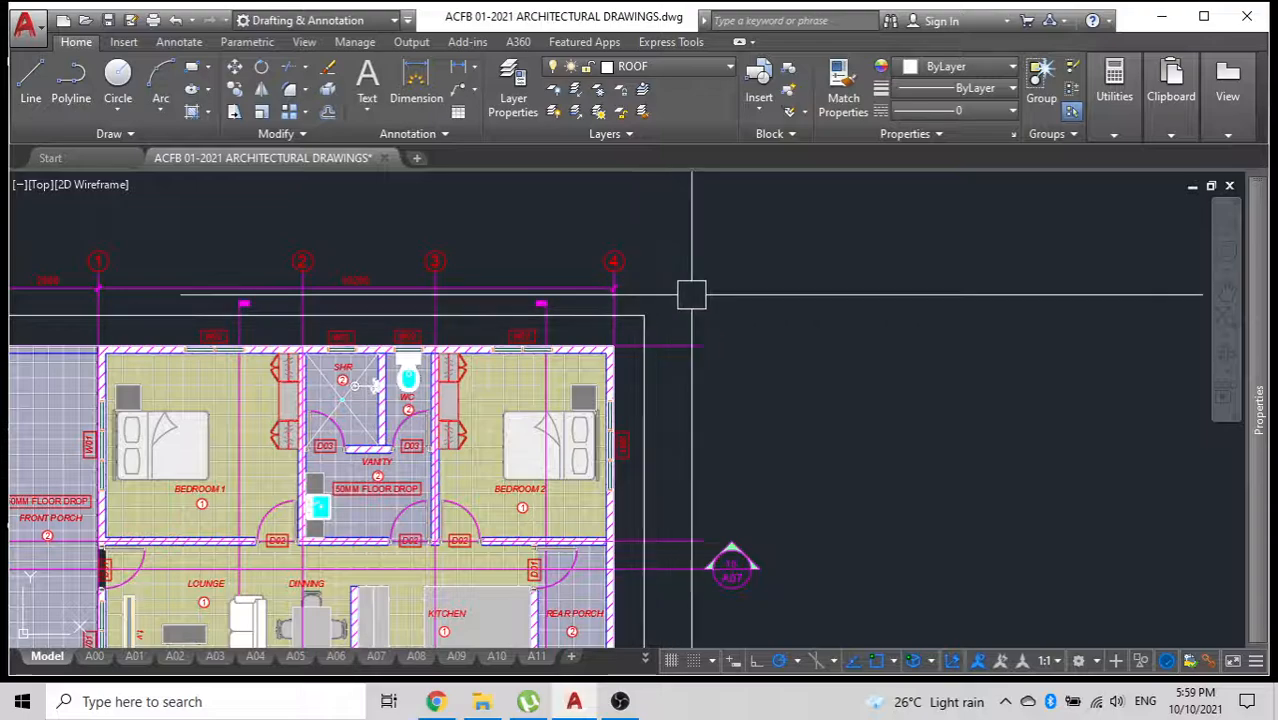
Copy the floor plan's grids, grid dimensions and roof overhang outline, placing the outline's lower-left corner on the construction line intersection.
left_click(688, 293)
scroll(579, 222, "down", 3)
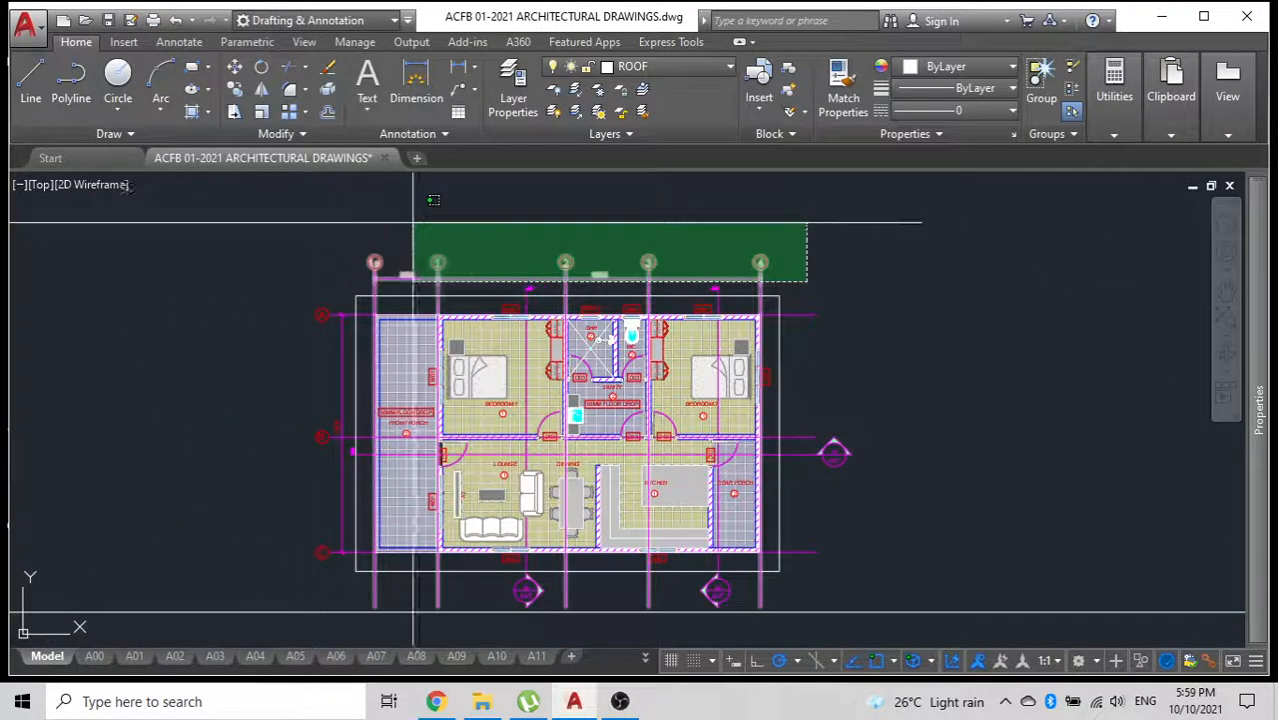
left_click(316, 216)
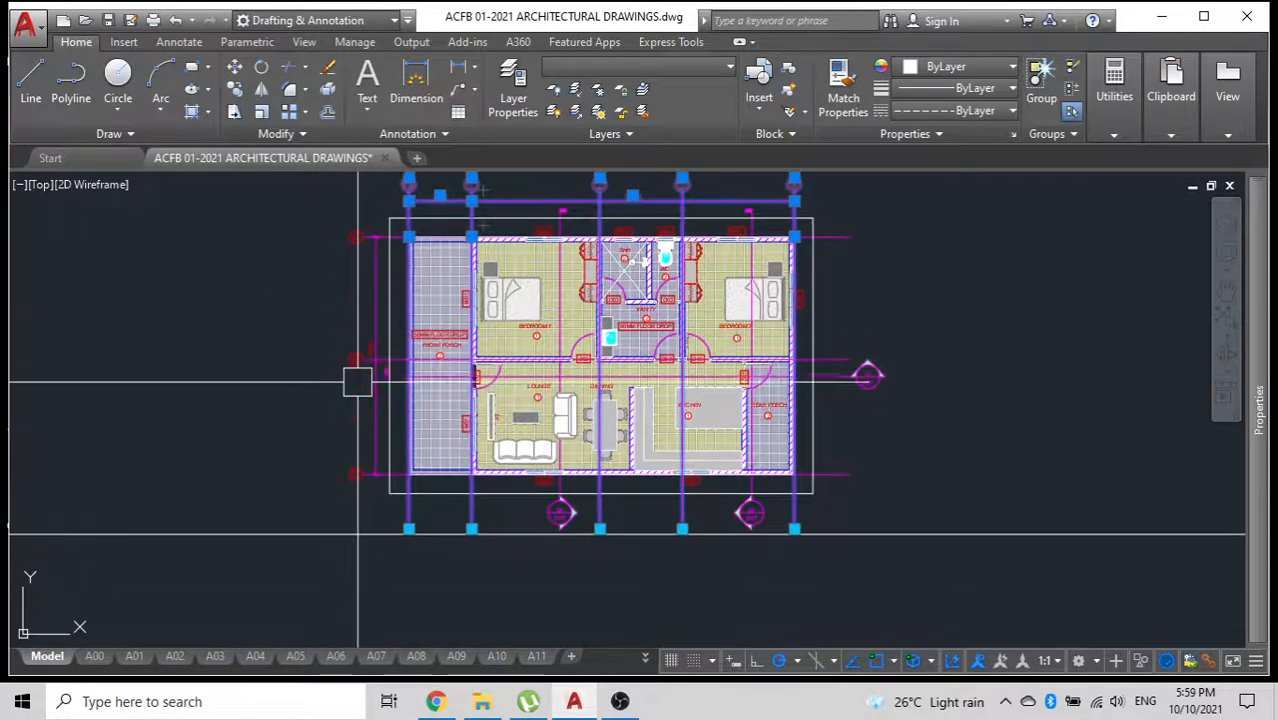
scroll(371, 517, "up", 4)
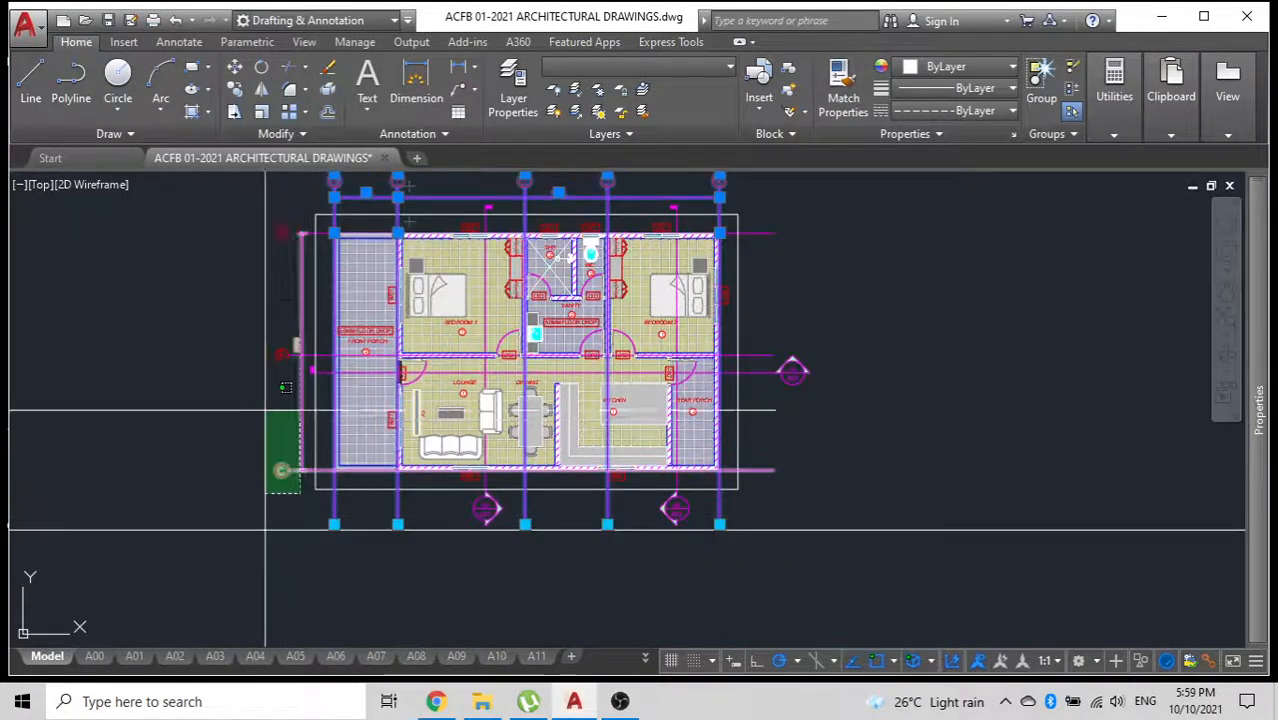
scroll(340, 200, "up", 5)
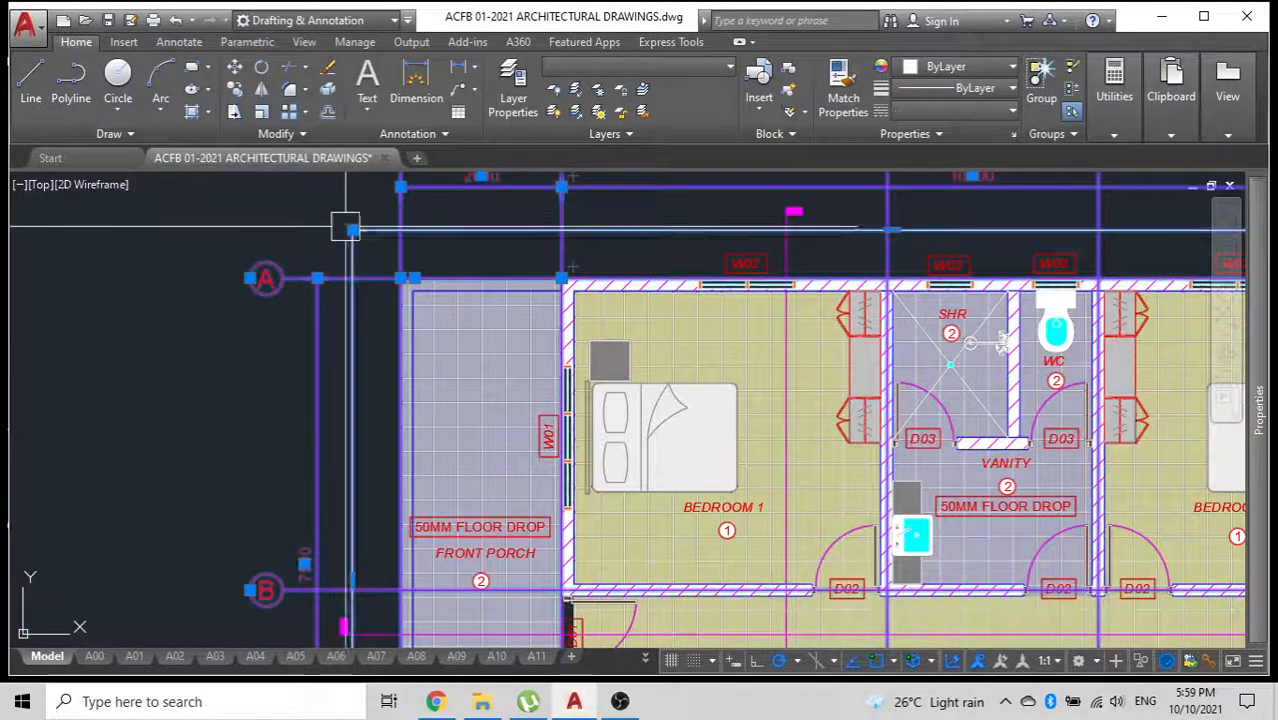
scroll(350, 225, "down", 8)
scroll(365, 300, "up", 2)
scroll(364, 454, "down", 5)
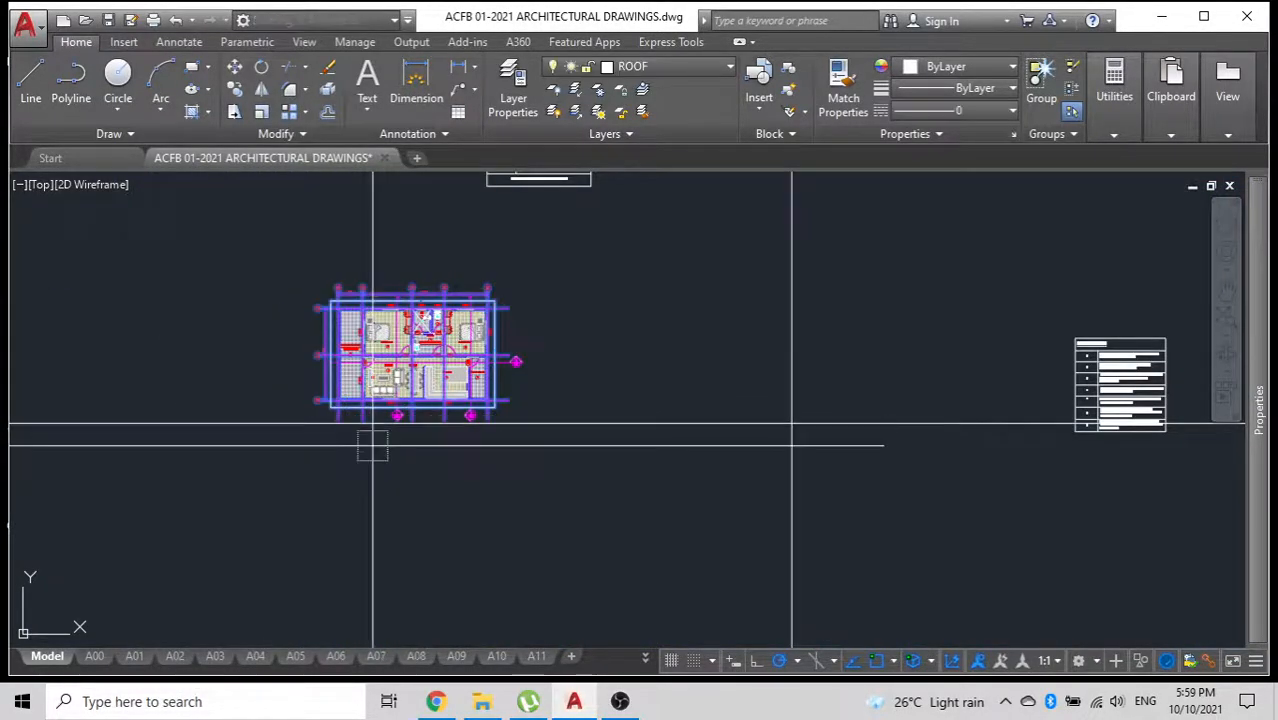
scroll(372, 445, "up", 8)
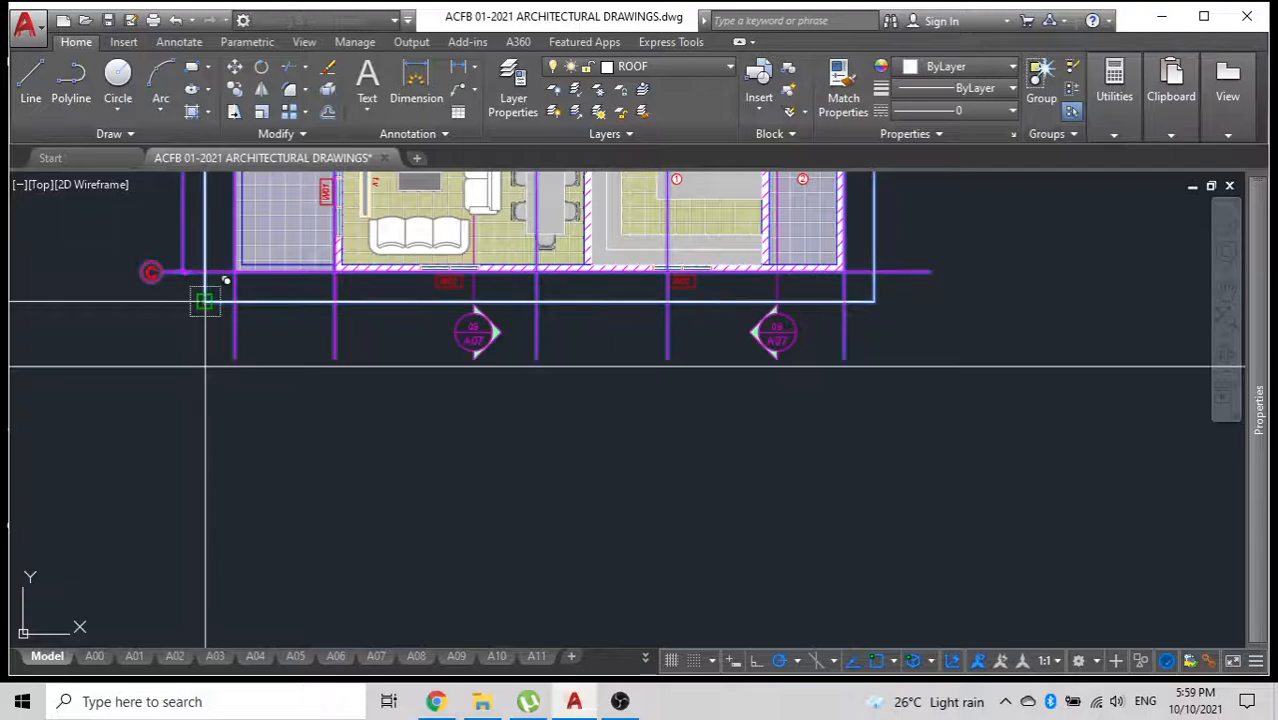
left_click(205, 301)
scroll(468, 281, "down", 2)
middle_click_drag(528, 285, 279, 288)
scroll(279, 288, "down", 2)
scroll(857, 315, "up", 6)
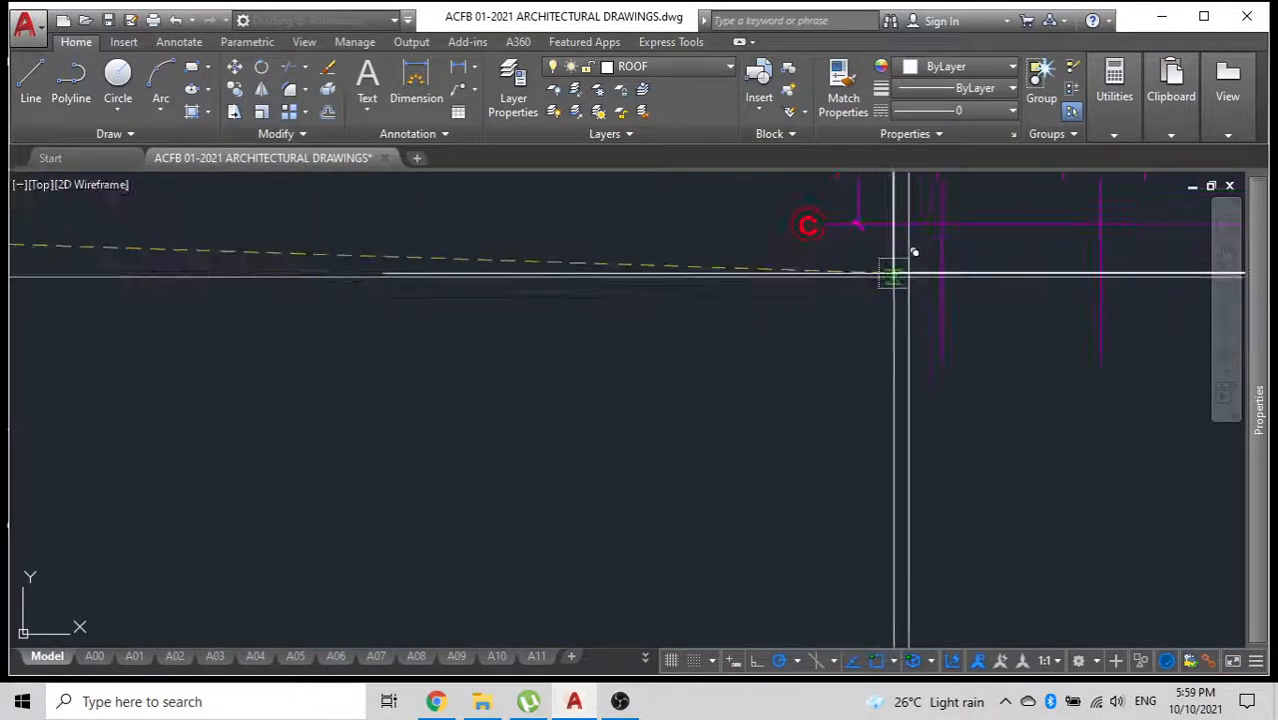
scroll(759, 273, "down", 5)
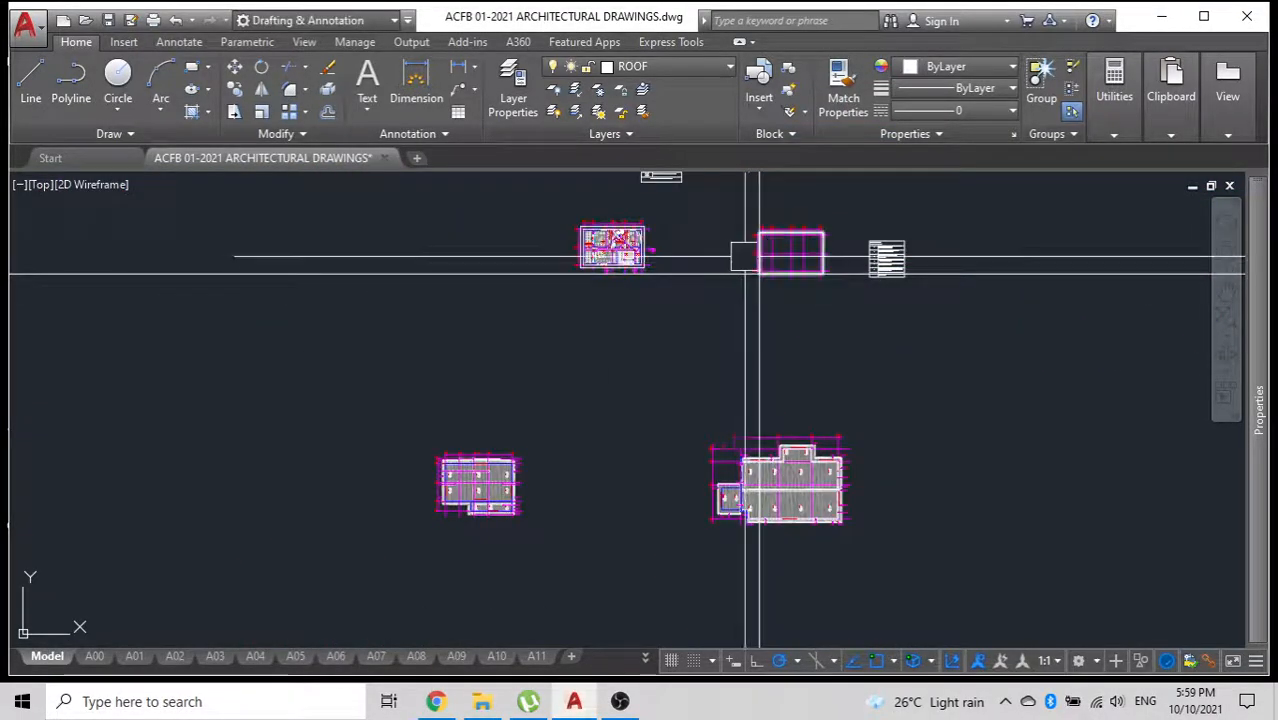
Delete the copied furnished floor plan together with its grids, section markers and overhang outline.
scroll(745, 256, "up", 4)
scroll(913, 222, "up", 4)
scroll(870, 265, "down", 4)
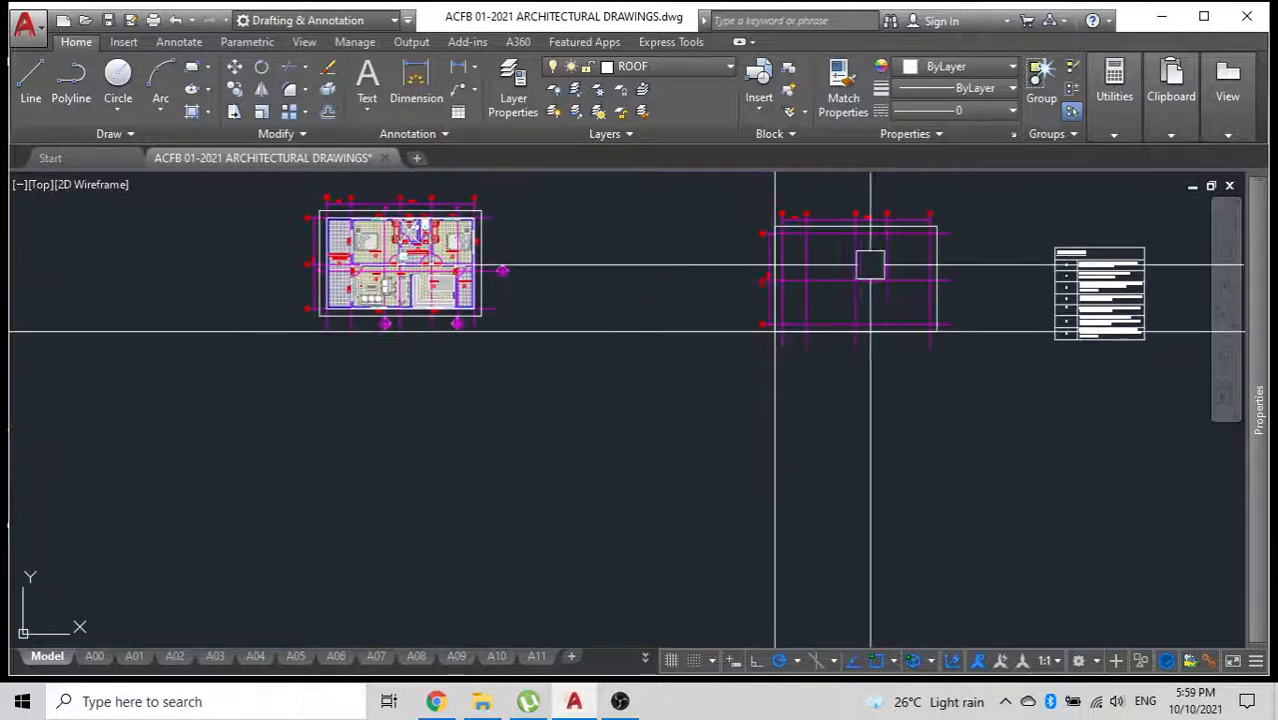
scroll(403, 260, "up", 2)
scroll(405, 390, "up", 2)
scroll(410, 390, "down", 3)
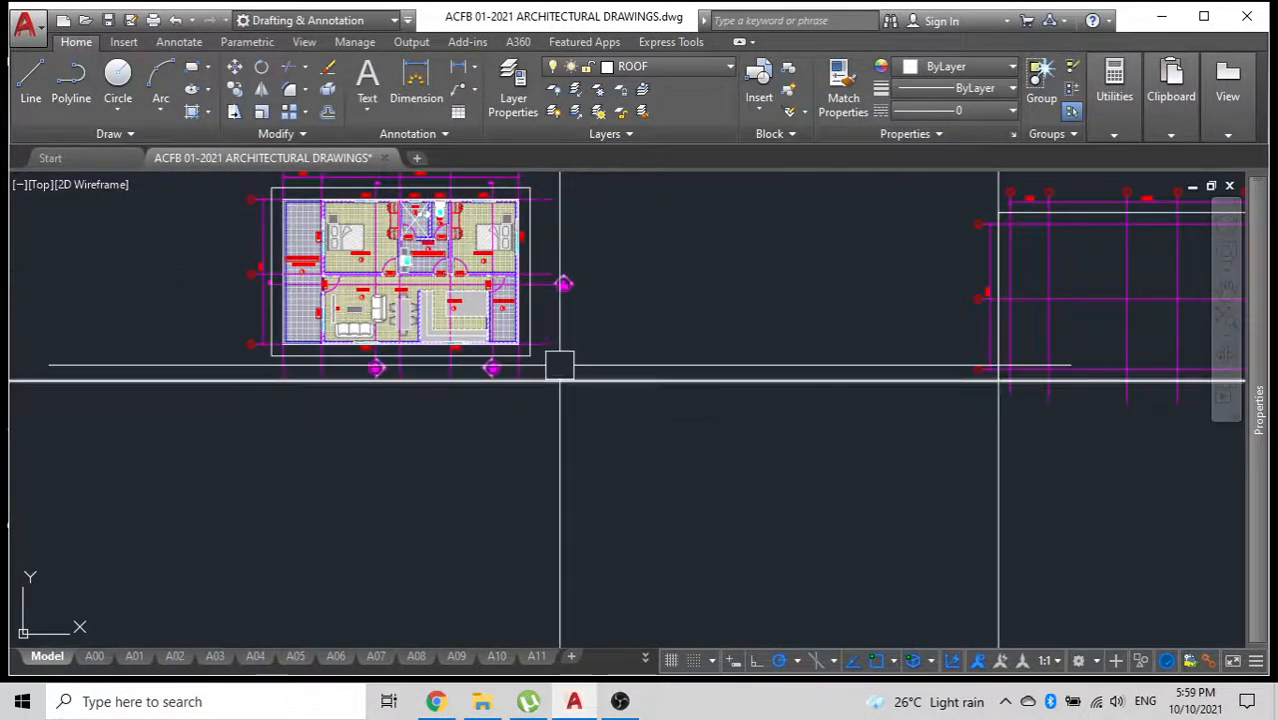
left_click(612, 364)
middle_click_drag(336, 244, 371, 338)
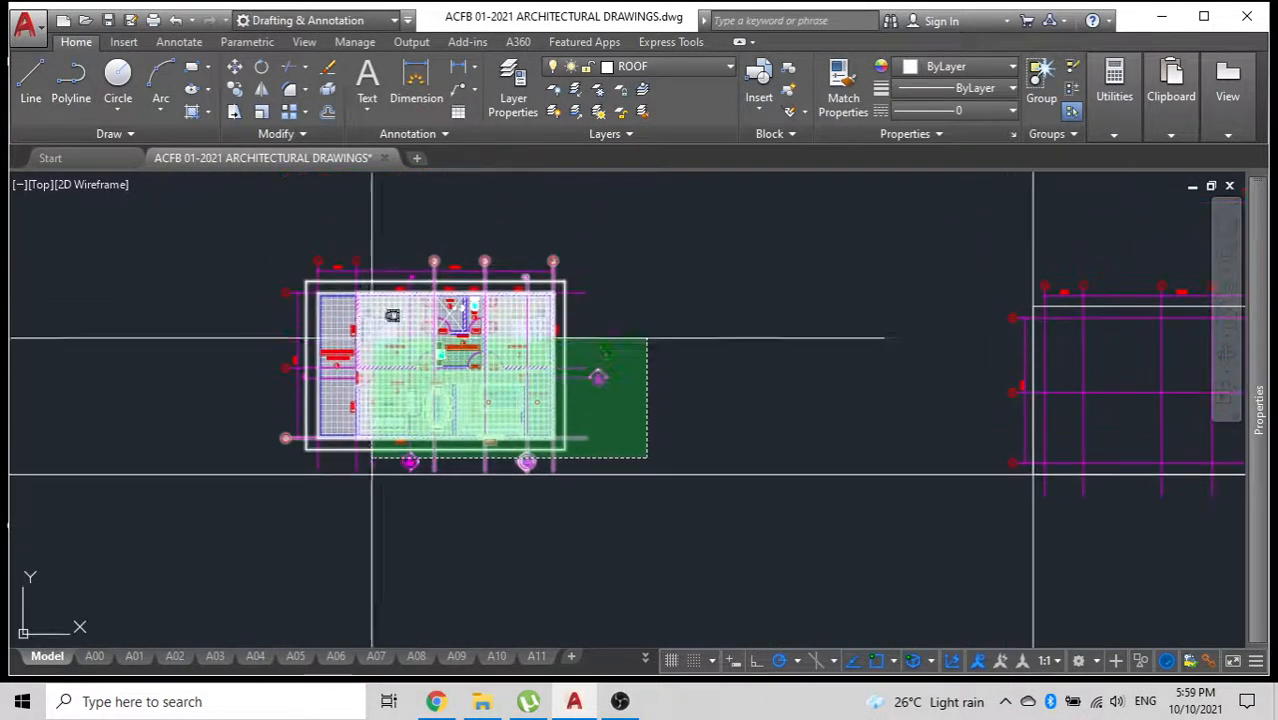
left_click(253, 260)
key("Delete")
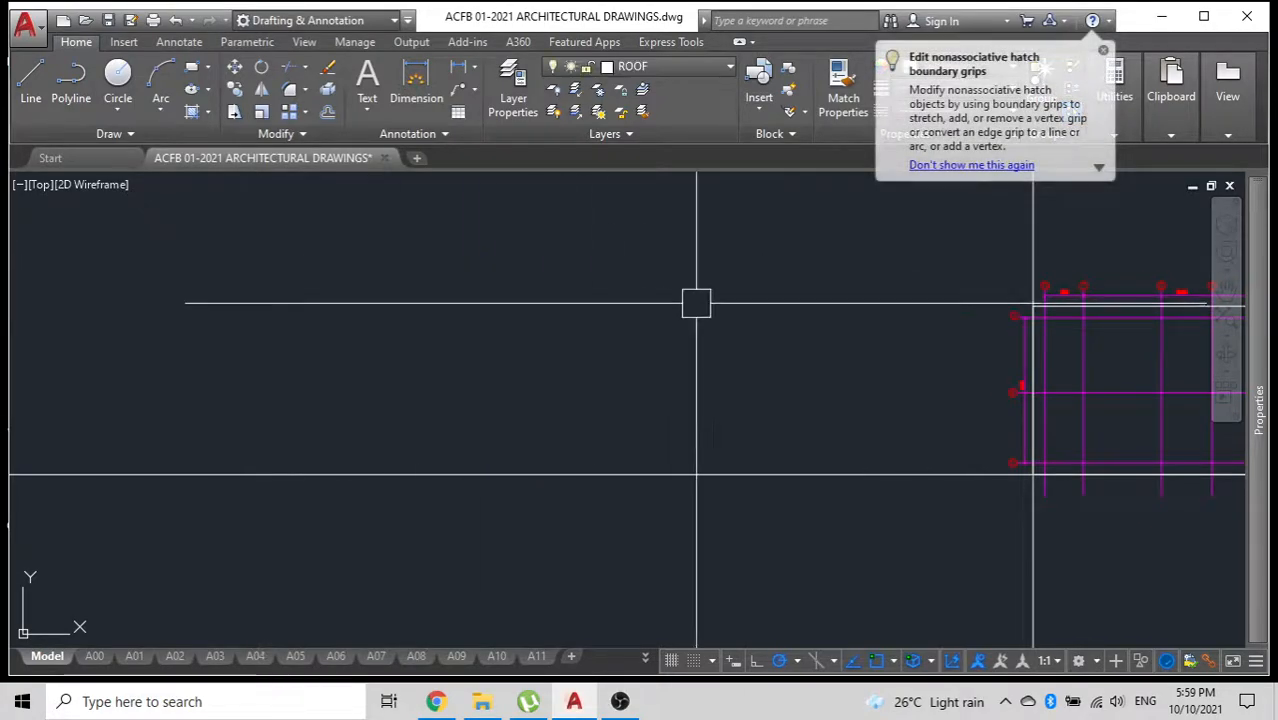
Move the smaller existing roof plan up from beside the larger roof plan to the empty space left of the new grids and overhang outline.
scroll(696, 303, "down", 6)
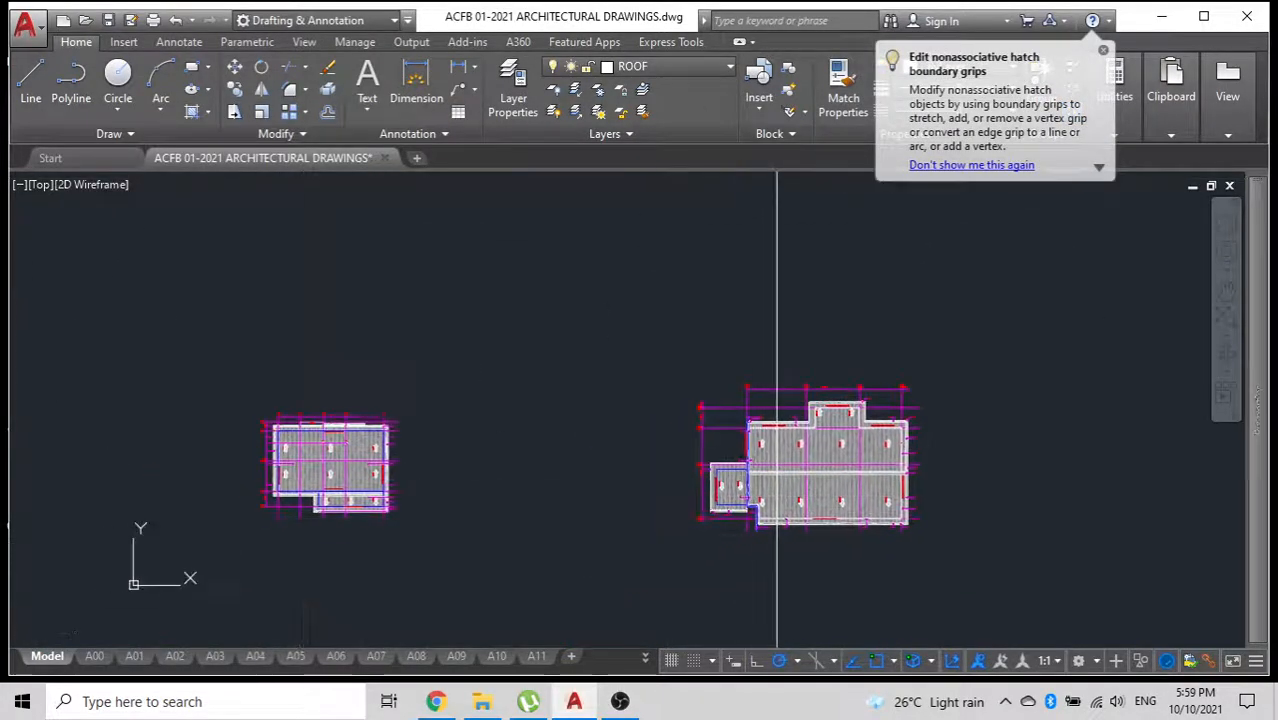
scroll(506, 438, "down", 2)
left_click(471, 571)
left_click(310, 400)
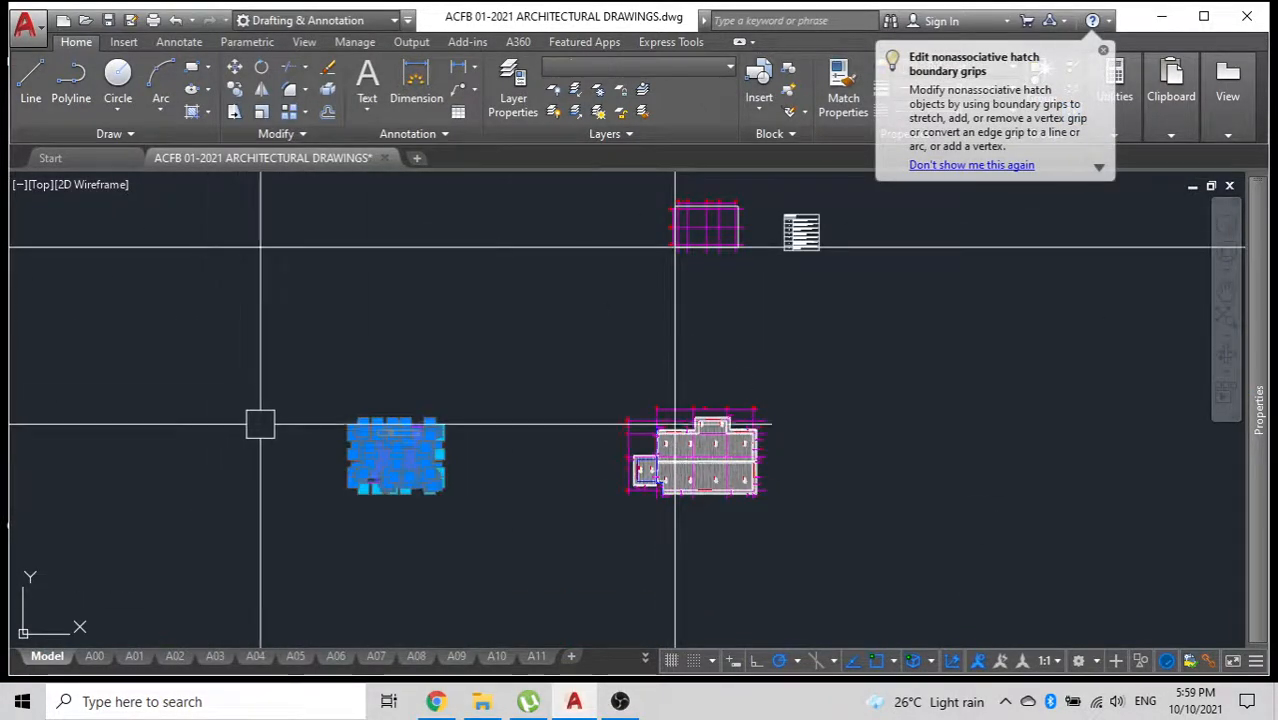
left_click(252, 494)
middle_click_drag(411, 240, 438, 398)
scroll(443, 398, "up", 2)
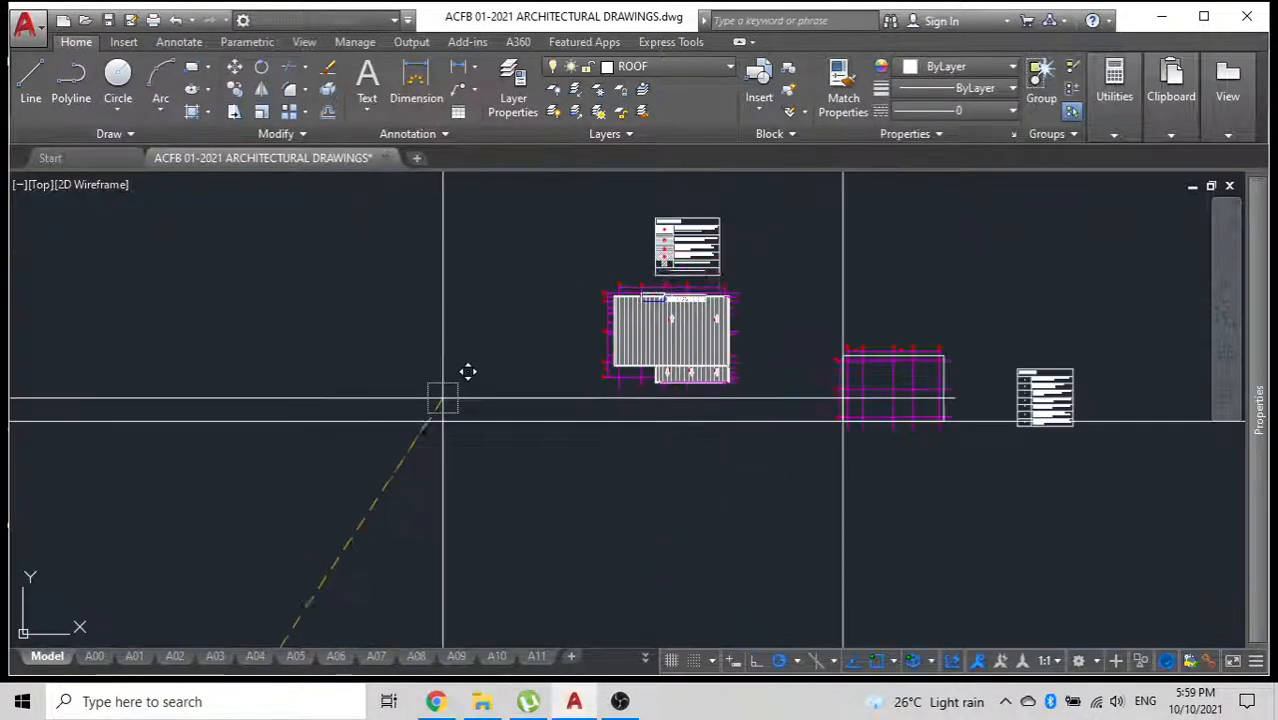
left_click(443, 420)
scroll(1030, 466, "up", 2)
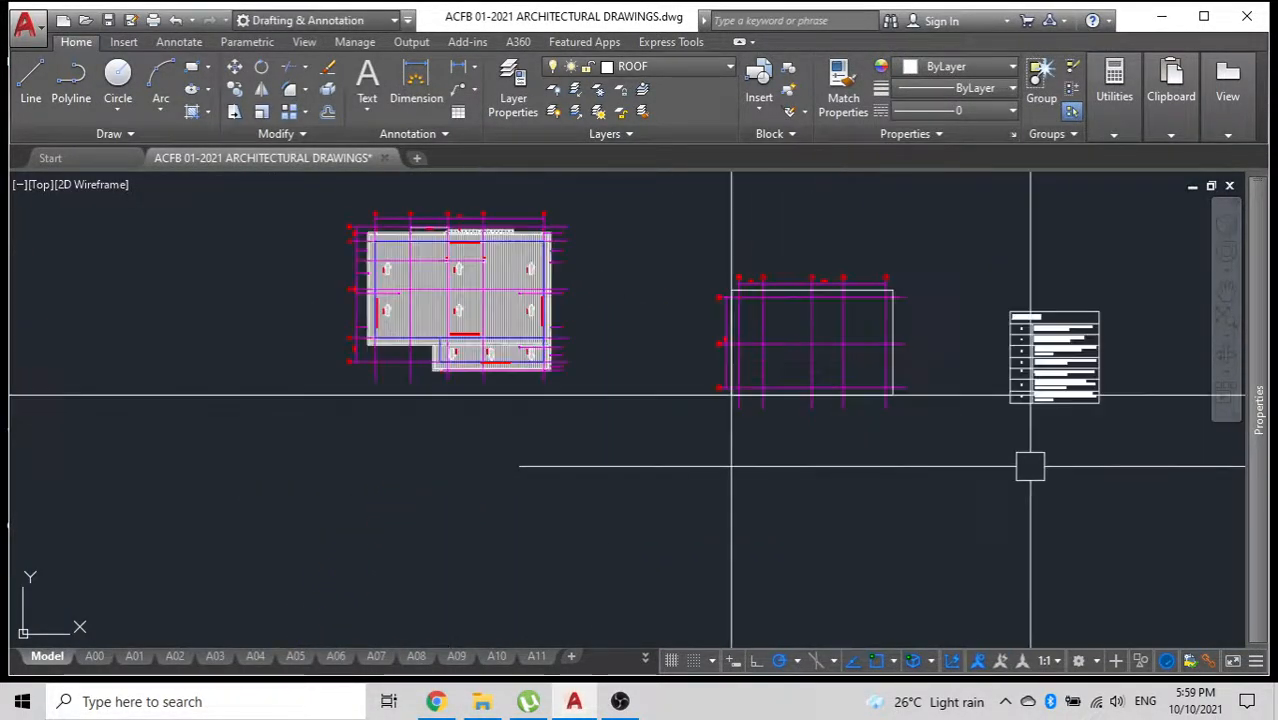
Examine the existing roof plan's fall arrows, slope labels and building outline notes against the new grids and overhang outline.
scroll(1030, 466, "up", 2)
middle_click_drag(770, 419, 878, 555)
scroll(745, 332, "up", 2)
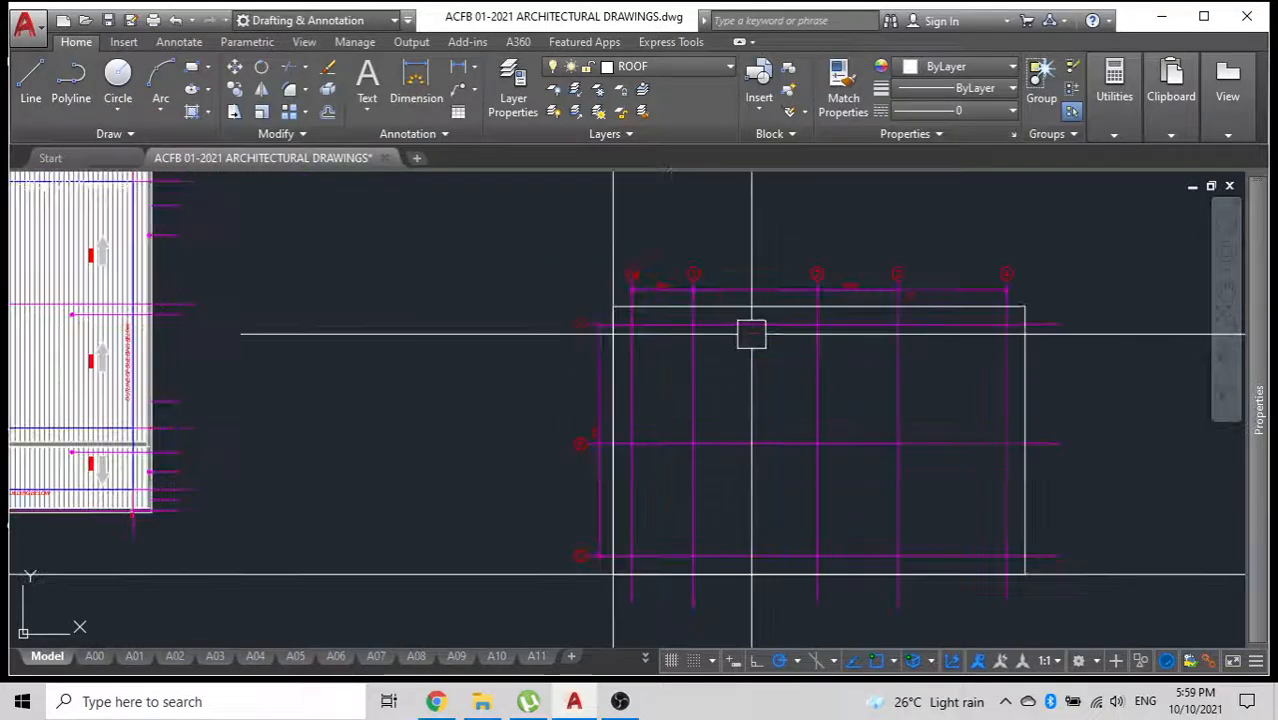
scroll(361, 344, "down", 4)
scroll(515, 277, "up", 6)
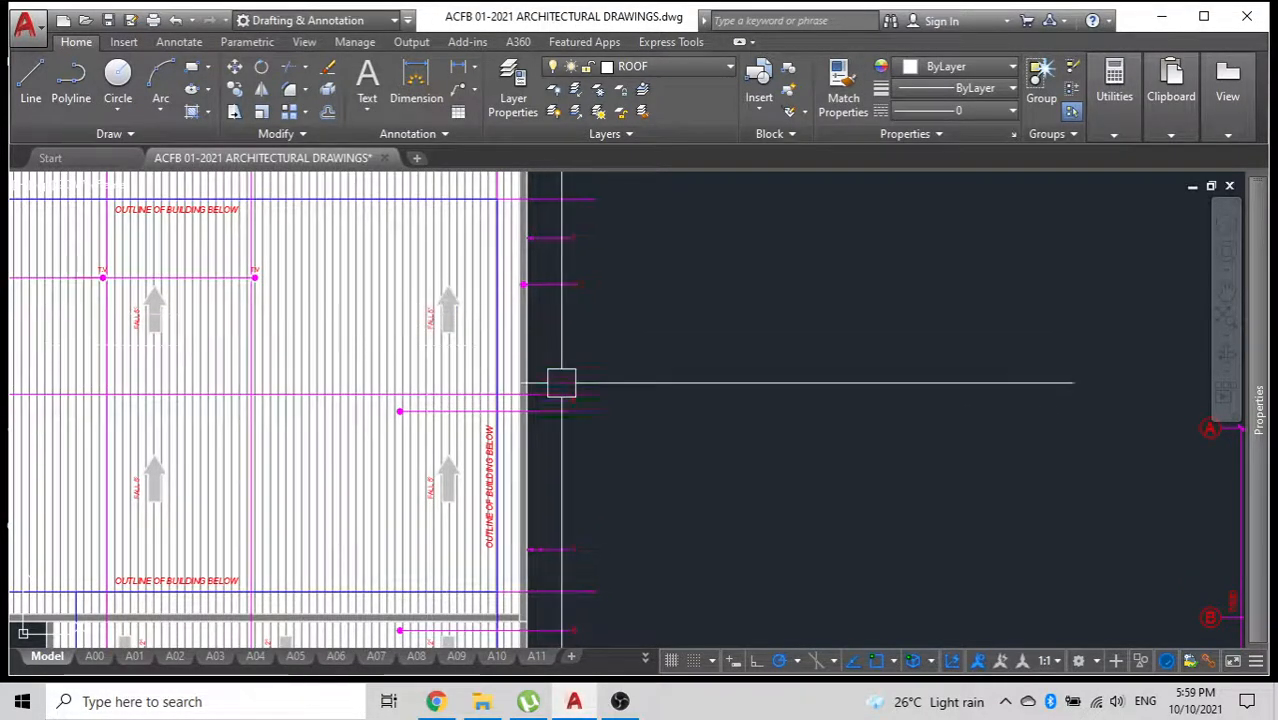
scroll(564, 410, "down", 5)
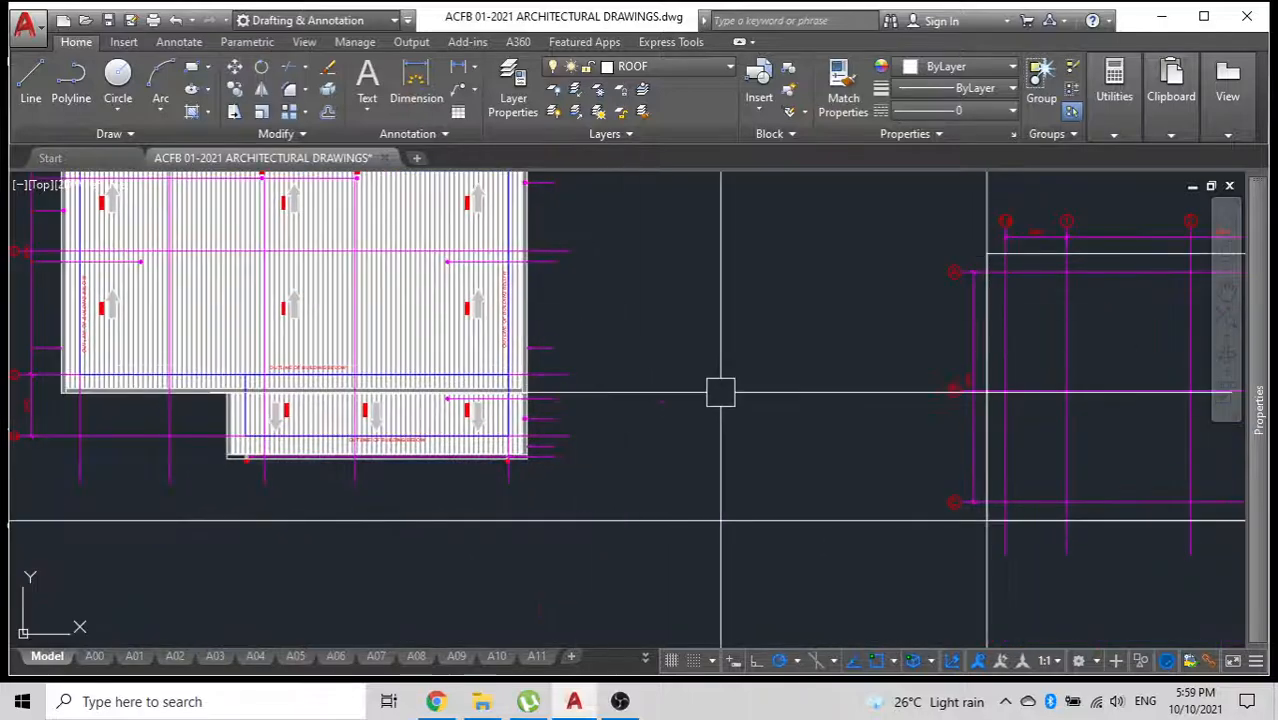
scroll(722, 391, "down", 3)
scroll(320, 290, "up", 5)
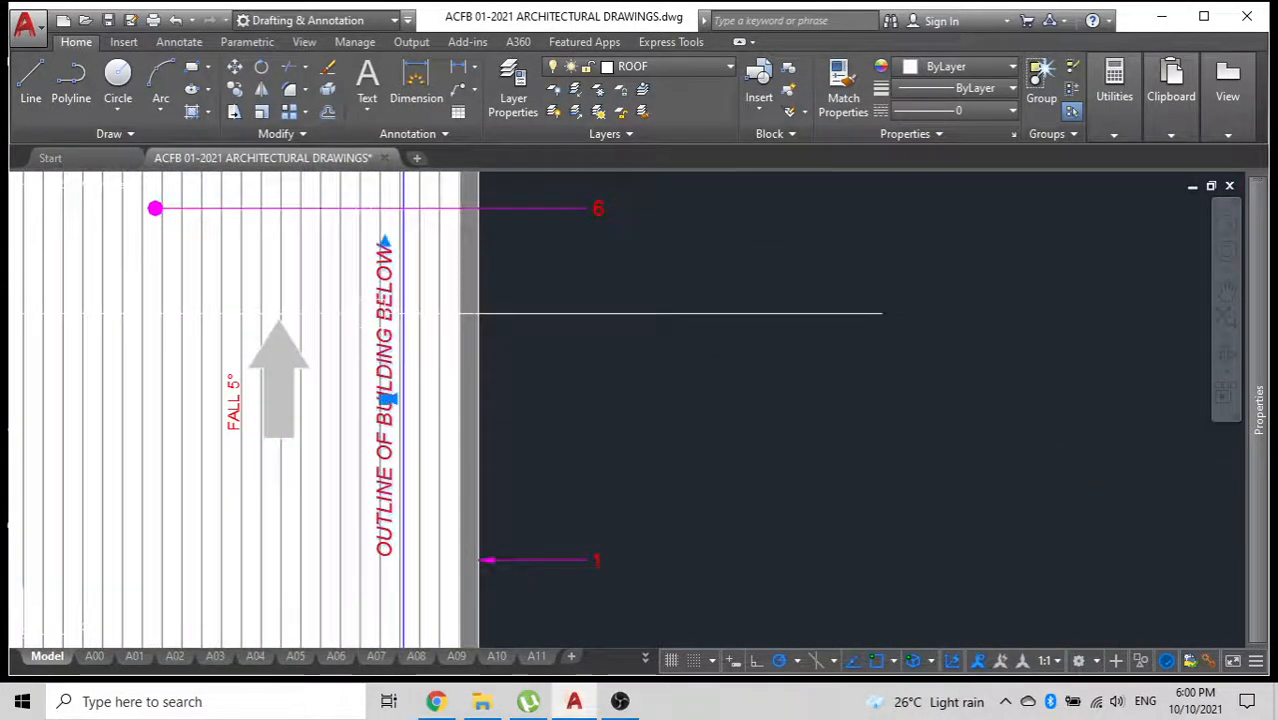
left_click(386, 316)
left_click(384, 327)
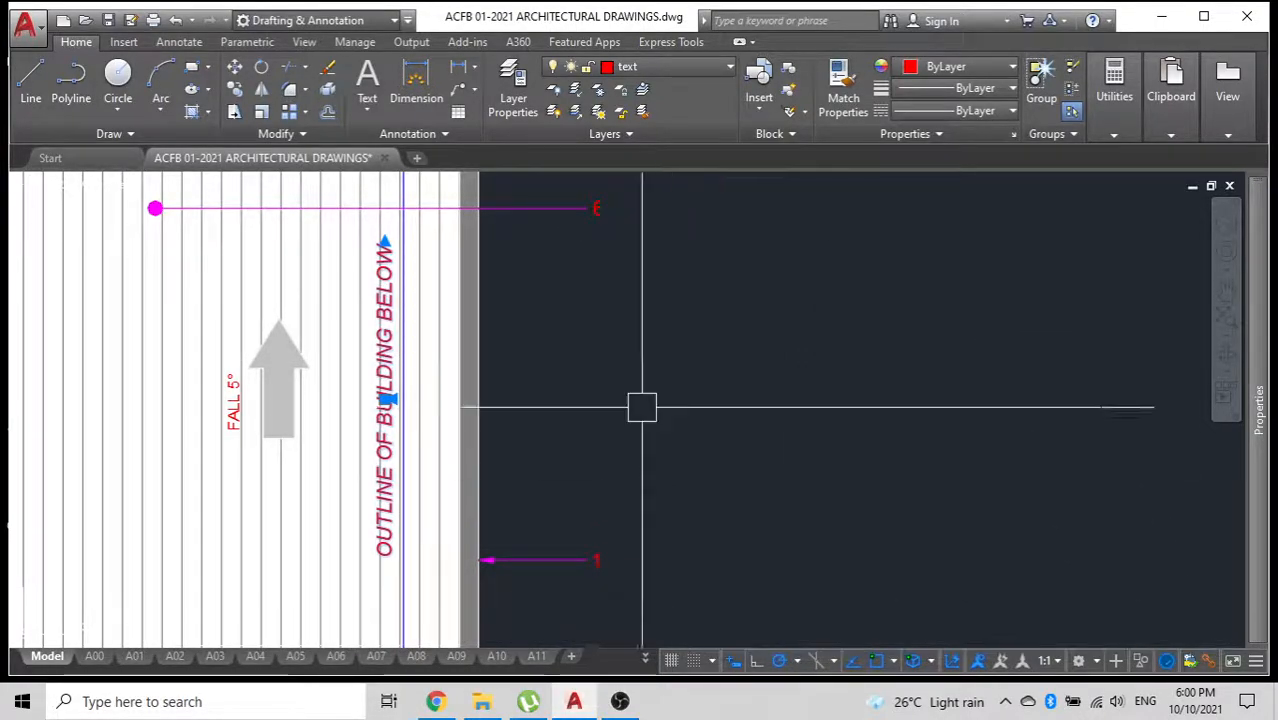
key("Return")
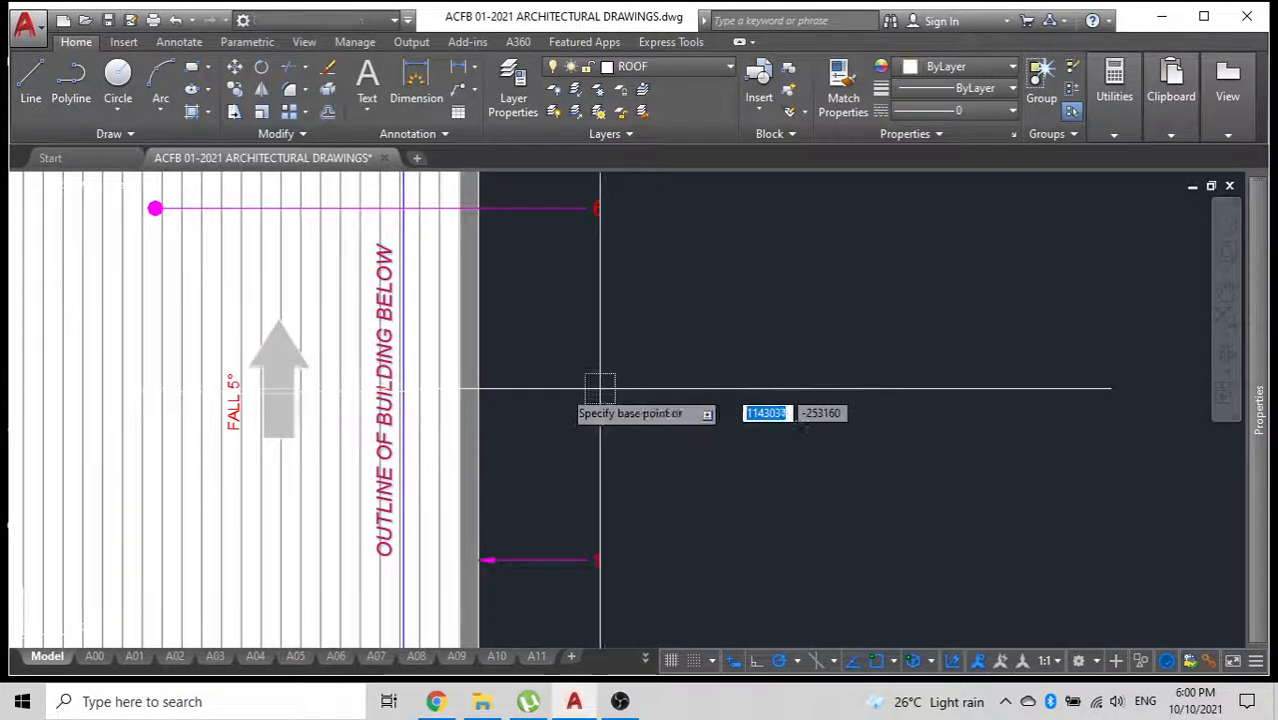
Copy a fall arrow and its "FALL 5°" label from the existing roof plan into the new outline, between grids A and B.
left_click(236, 425)
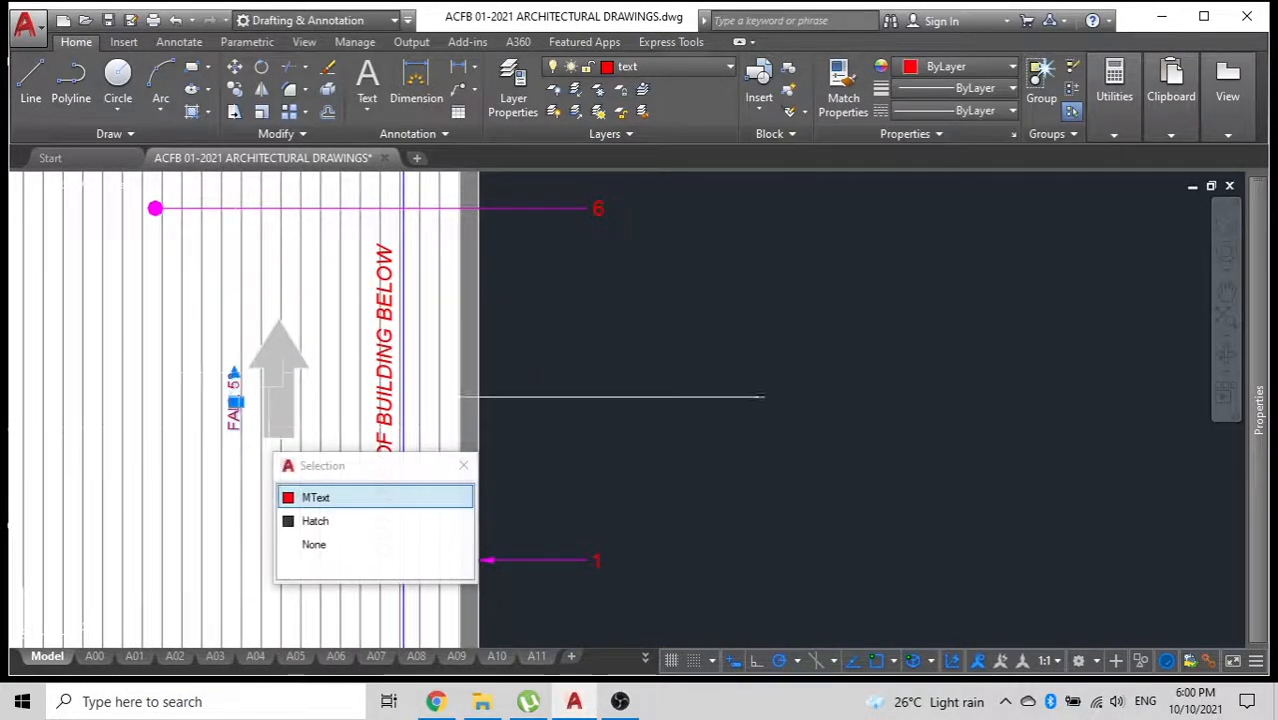
left_click(285, 349)
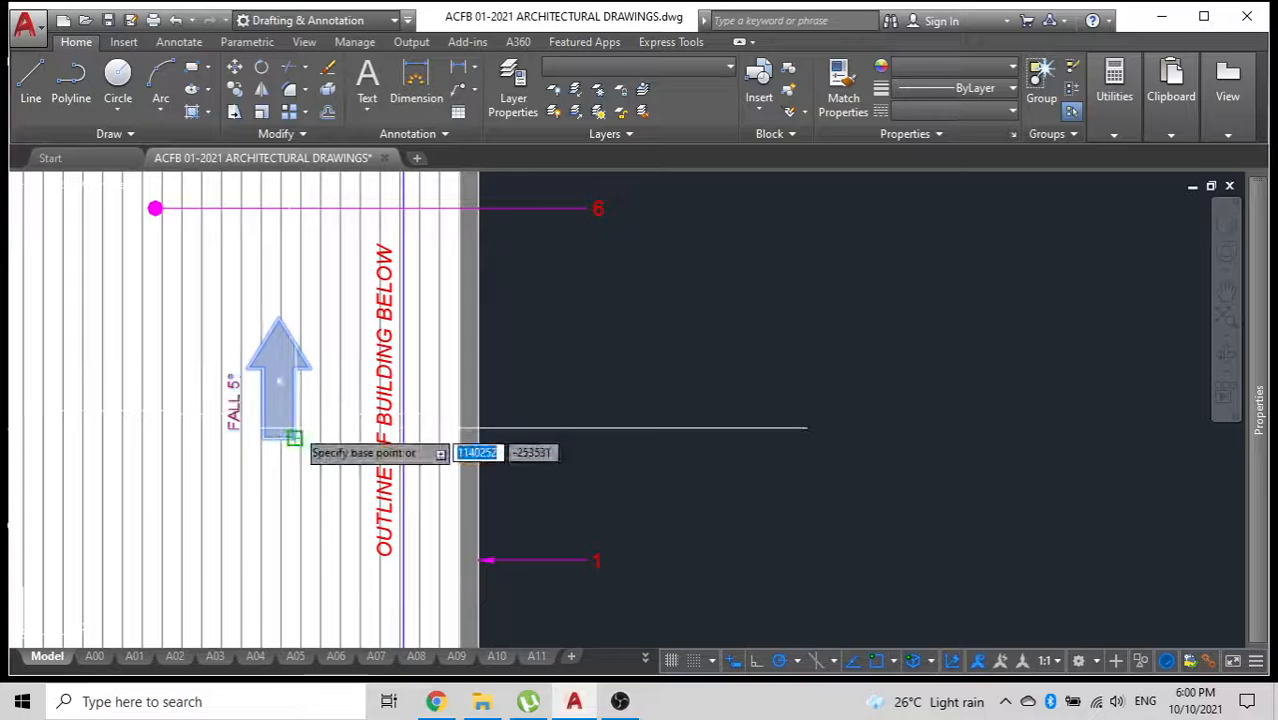
left_click(293, 437)
scroll(650, 378, "down", 6)
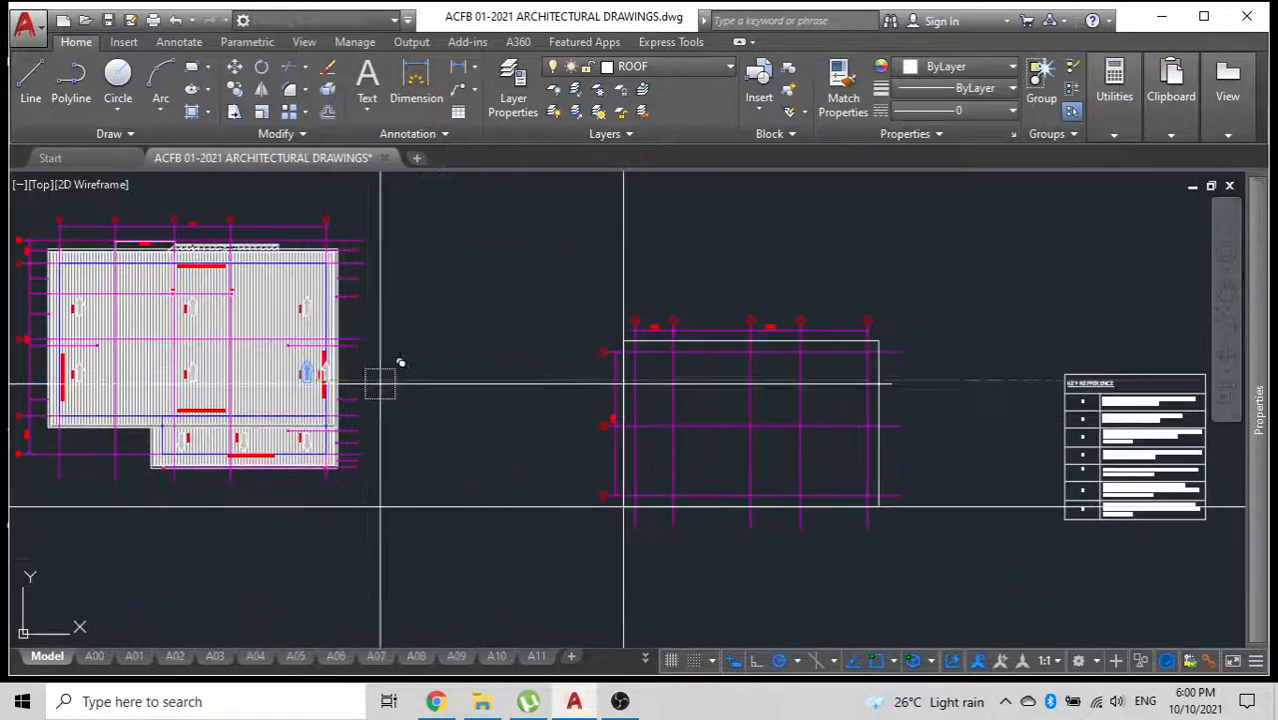
scroll(680, 360, "up", 8)
scroll(674, 360, "down", 3)
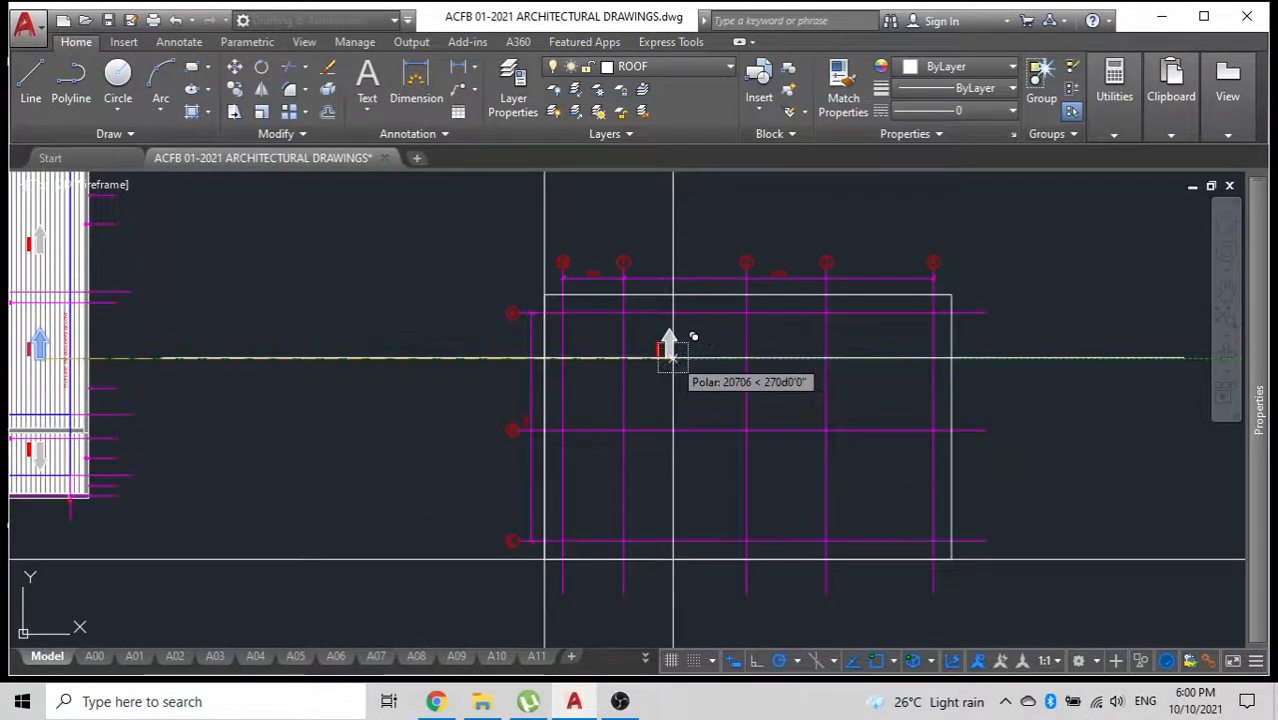
left_click(661, 355)
key("Escape")
Examine the furnished floor plan and the overall drawing arrangement to check the building's orientation.
scroll(686, 354, "down", 6)
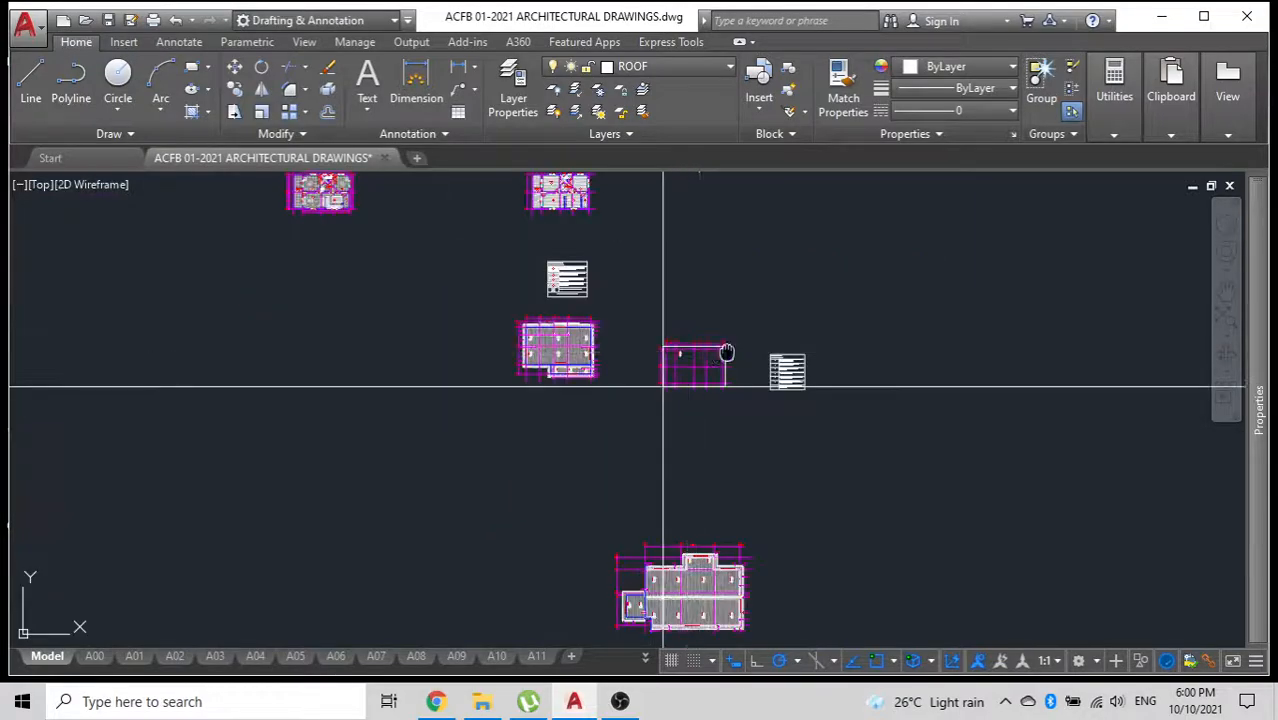
middle_click_drag(700, 355, 920, 366)
scroll(660, 351, "down", 3)
middle_click_drag(660, 351, 715, 355)
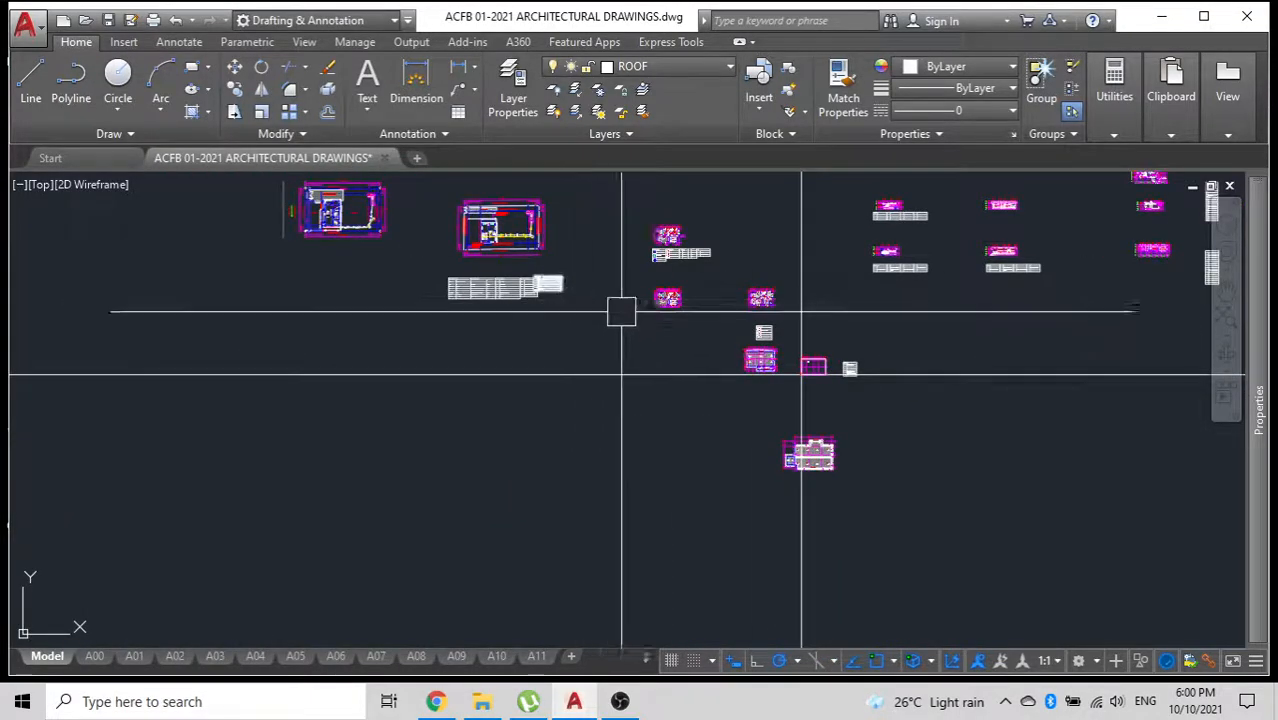
scroll(801, 375, "up", 10)
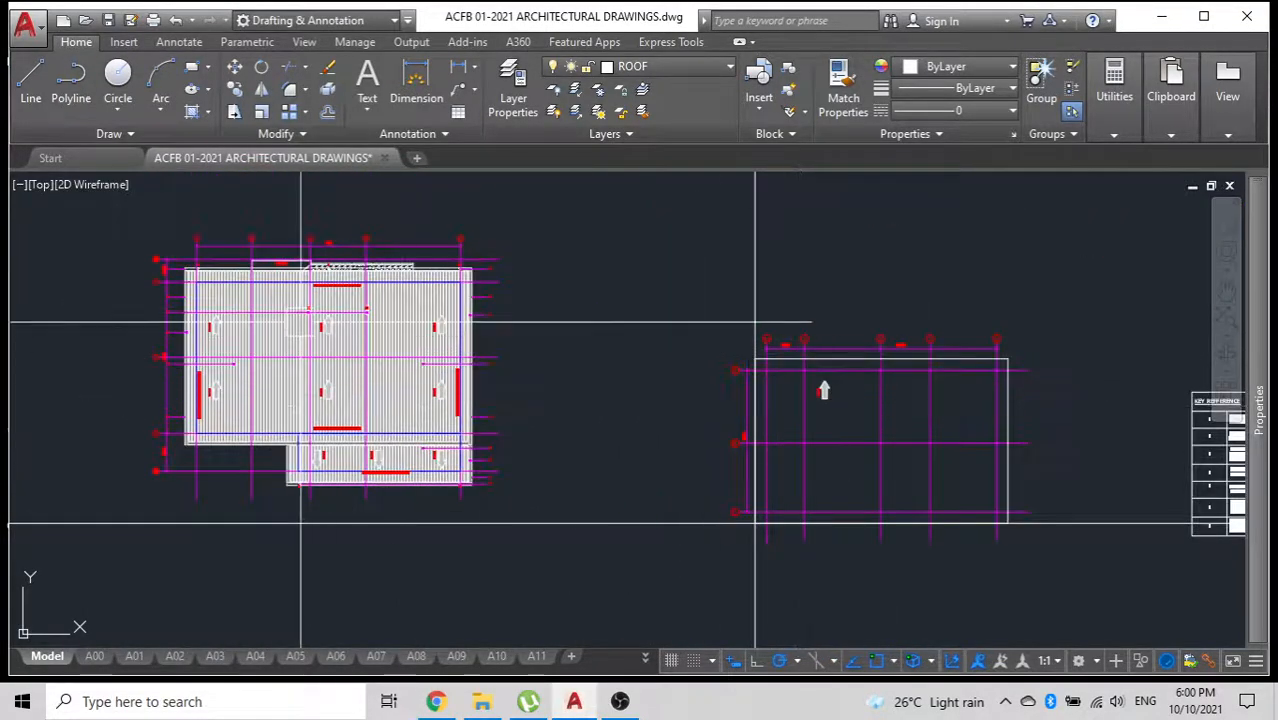
scroll(827, 348, "down", 5)
middle_click_drag(756, 257, 879, 371)
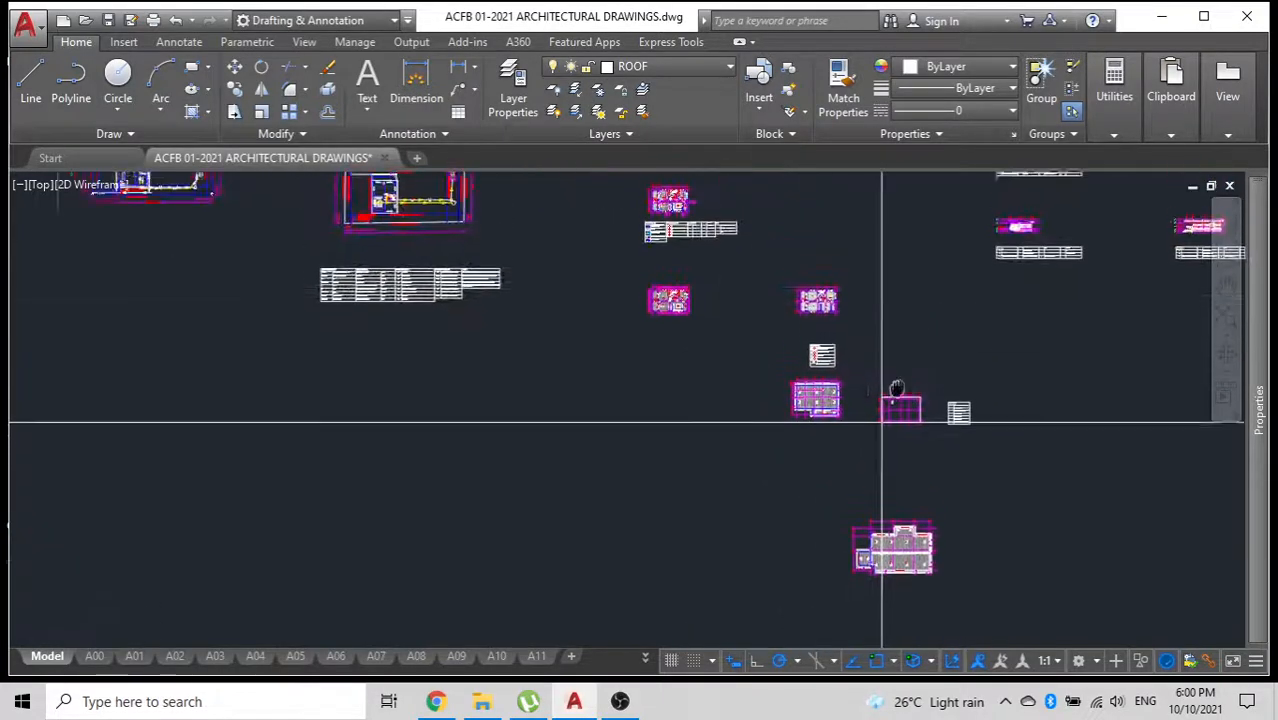
scroll(676, 277, "up", 8)
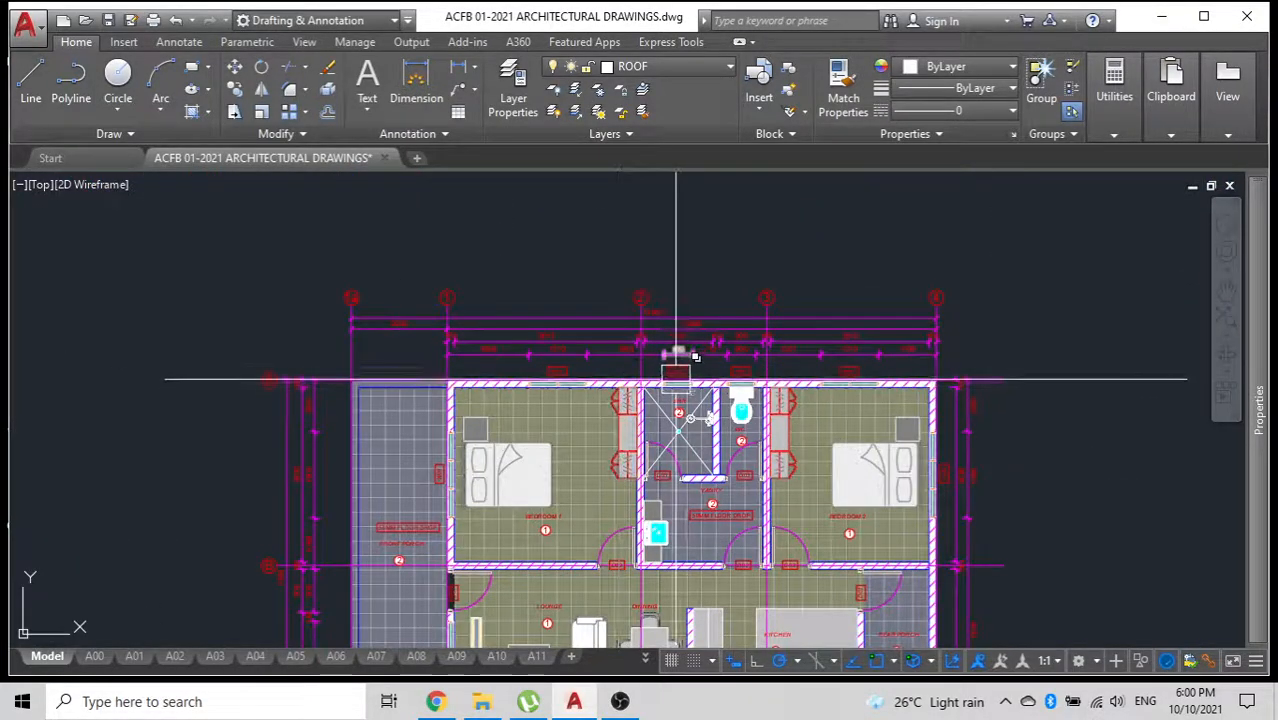
middle_click_drag(775, 372, 668, 20)
scroll(588, 384, "down", 8)
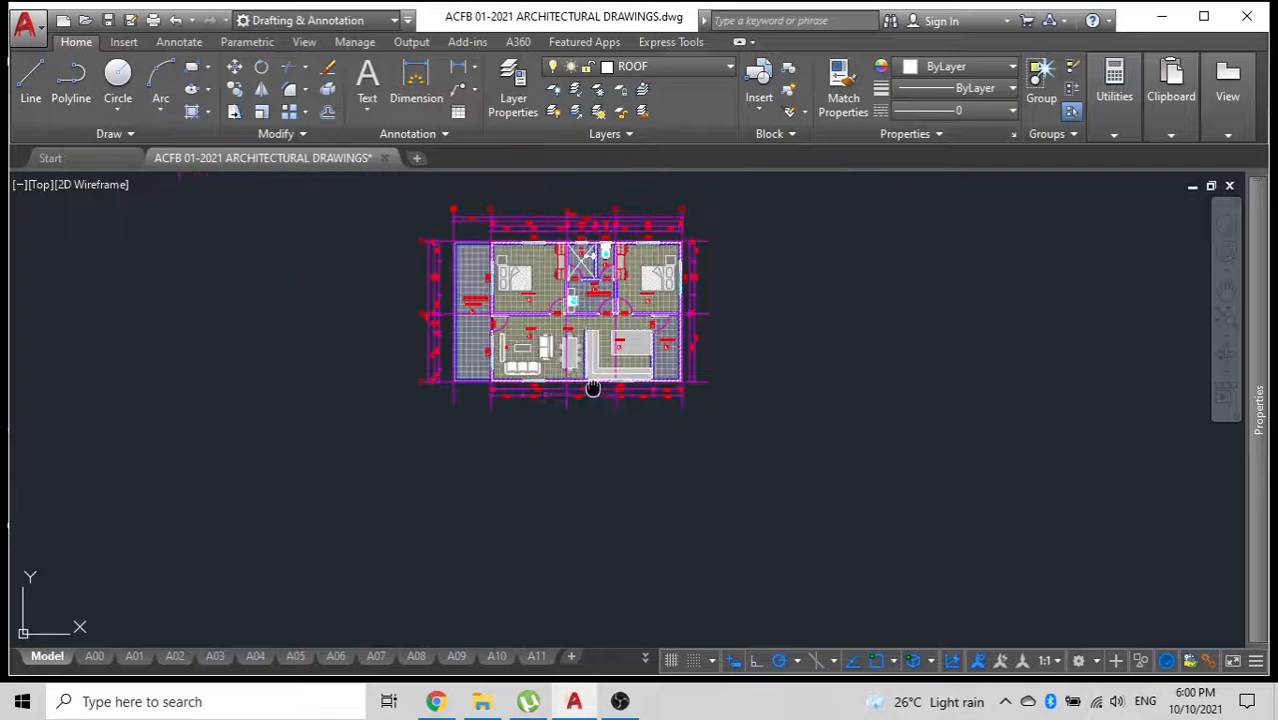
scroll(533, 377, "down", 2)
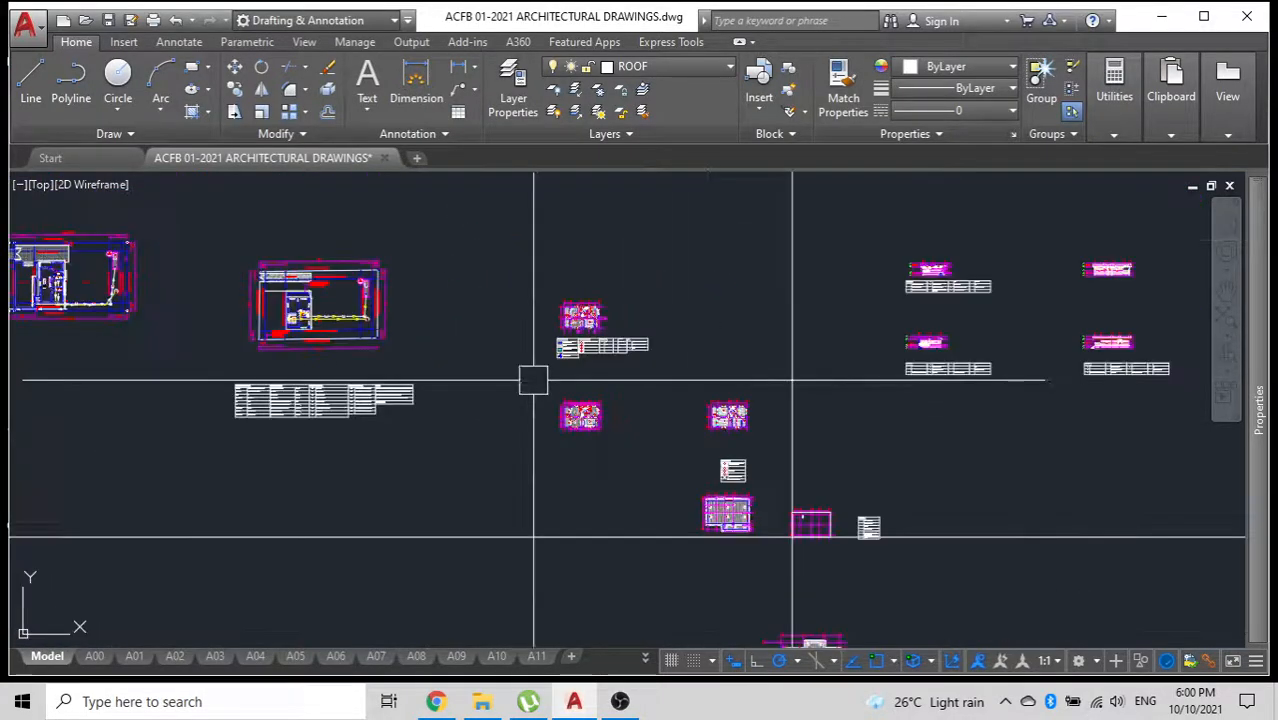
middle_click_drag(542, 382, 926, 419)
scroll(521, 311, "down", 4)
scroll(521, 311, "down", 2)
middle_click_drag(555, 311, 582, 320)
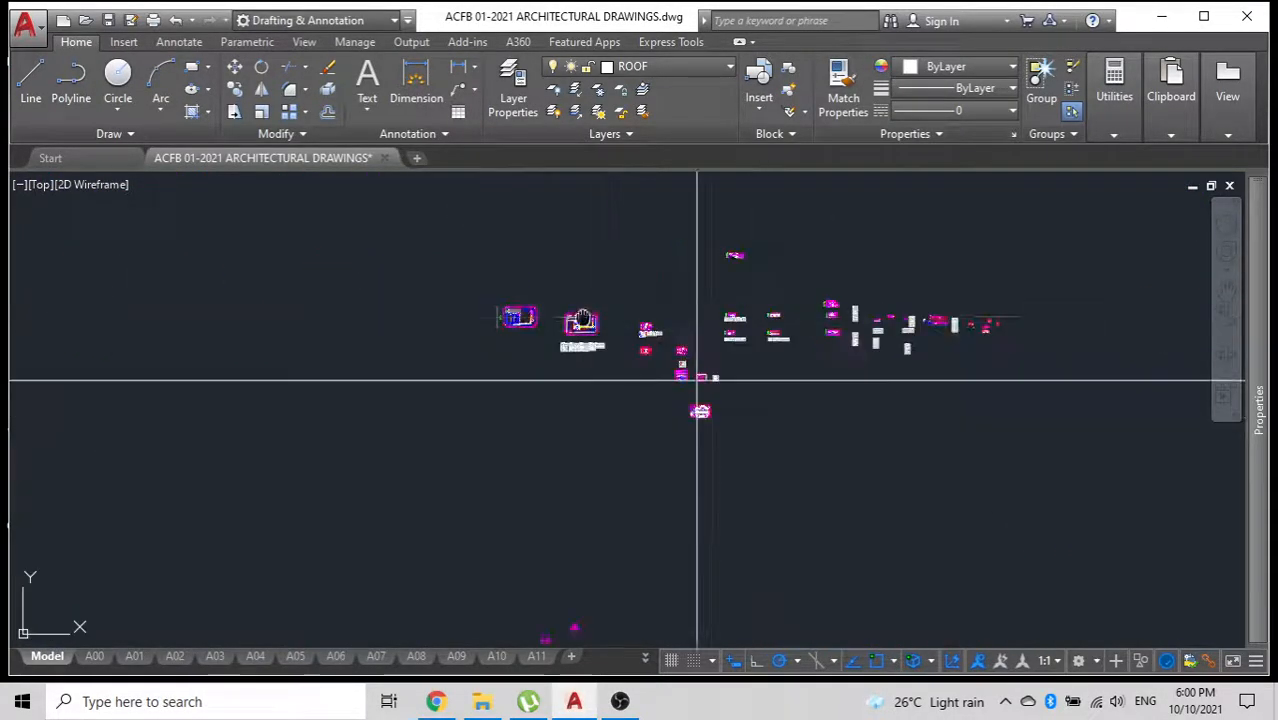
Examine the front and side elevations to determine which way the roof slopes.
scroll(613, 315, "up", 8)
scroll(645, 337, "up", 6)
scroll(648, 337, "down", 4)
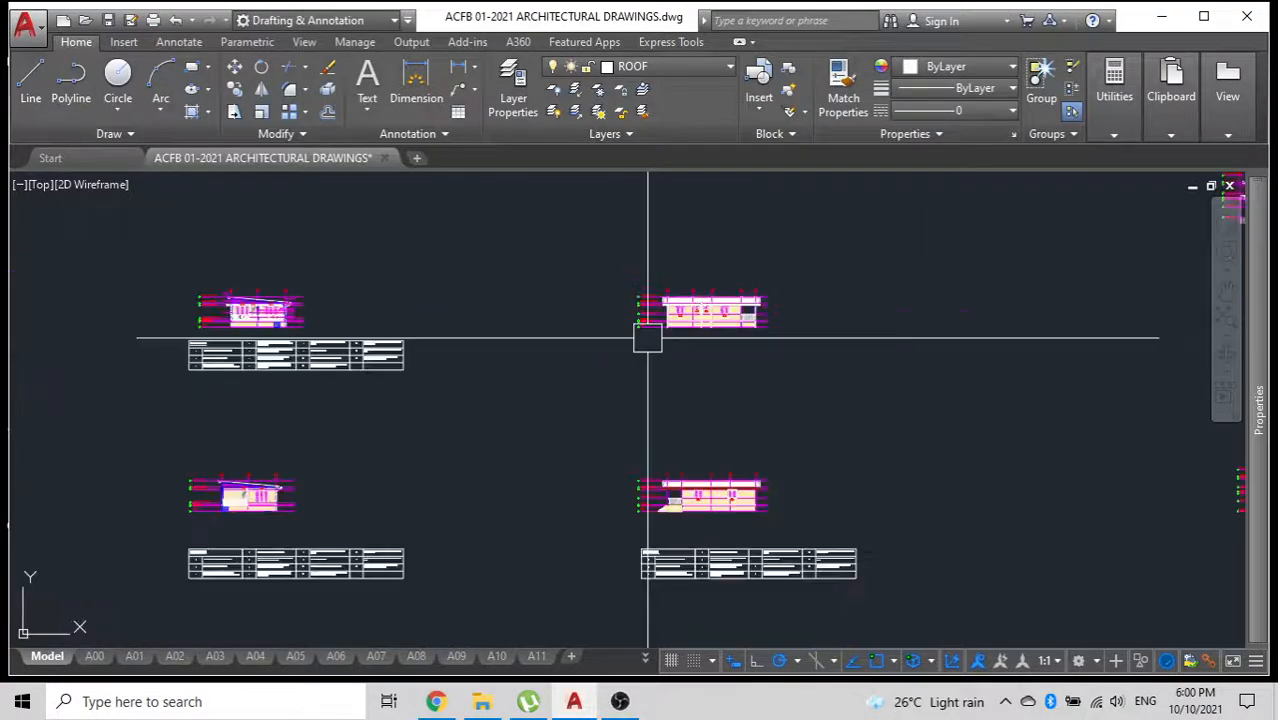
middle_click_drag(648, 425, 681, 340)
scroll(716, 437, "up", 6)
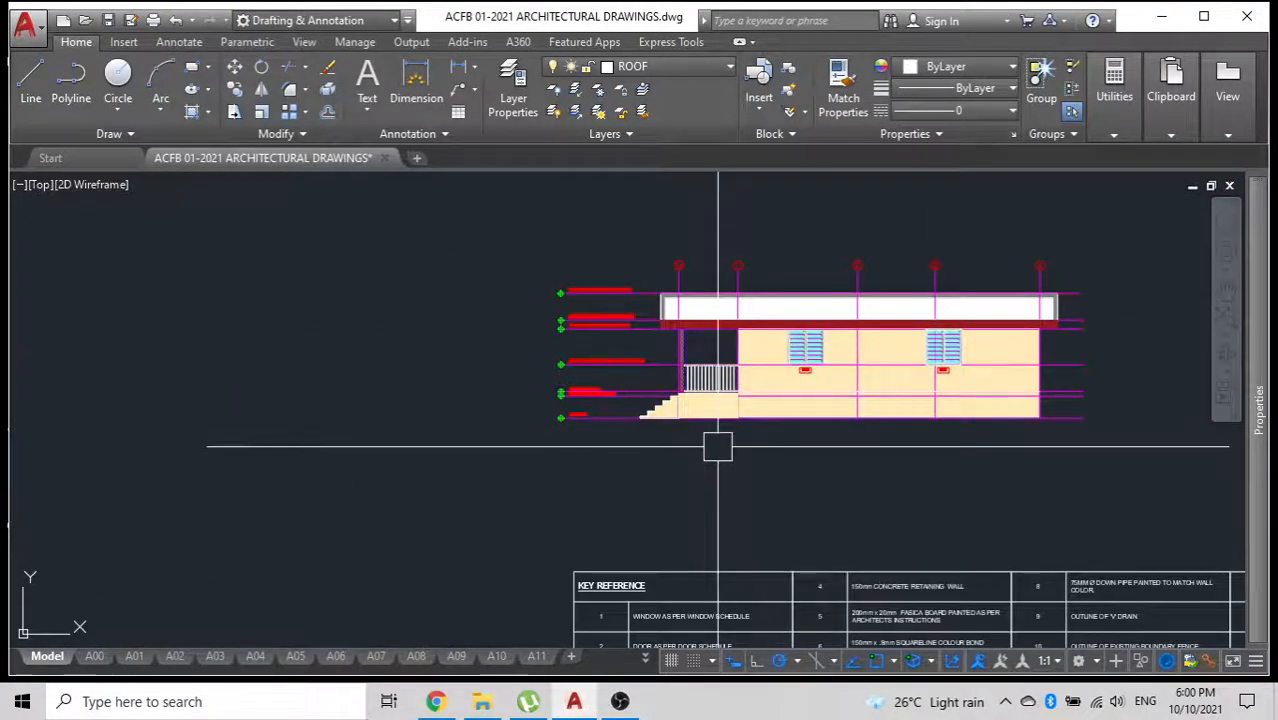
scroll(717, 447, "down", 6)
middle_click_drag(224, 376, 502, 348)
scroll(559, 383, "up", 6)
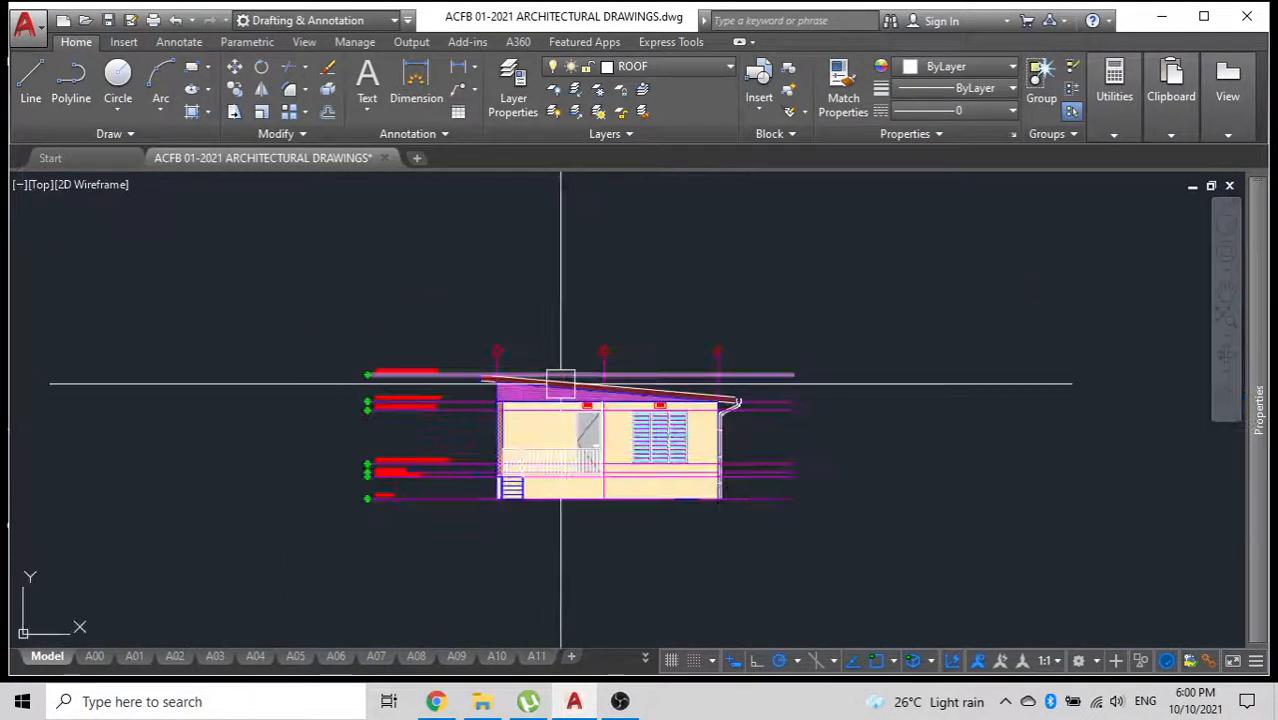
scroll(737, 405, "down", 3)
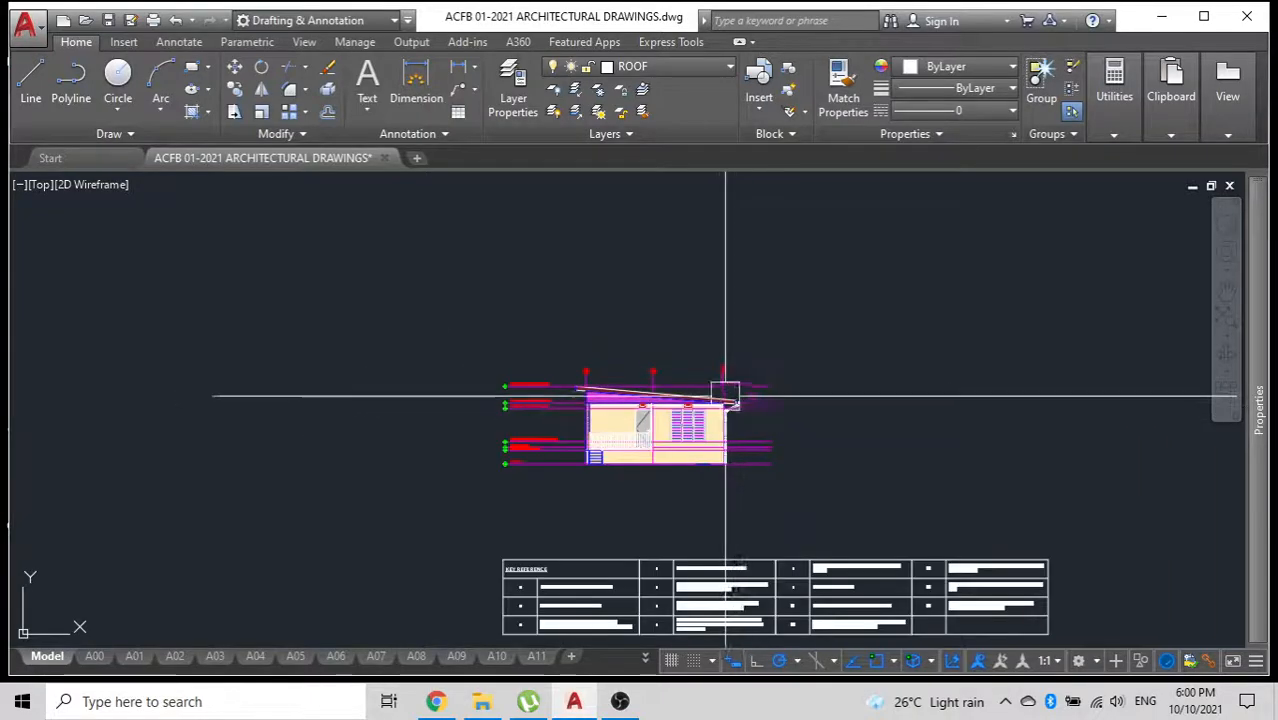
middle_click_drag(725, 395, 652, 358)
scroll(543, 392, "up", 2)
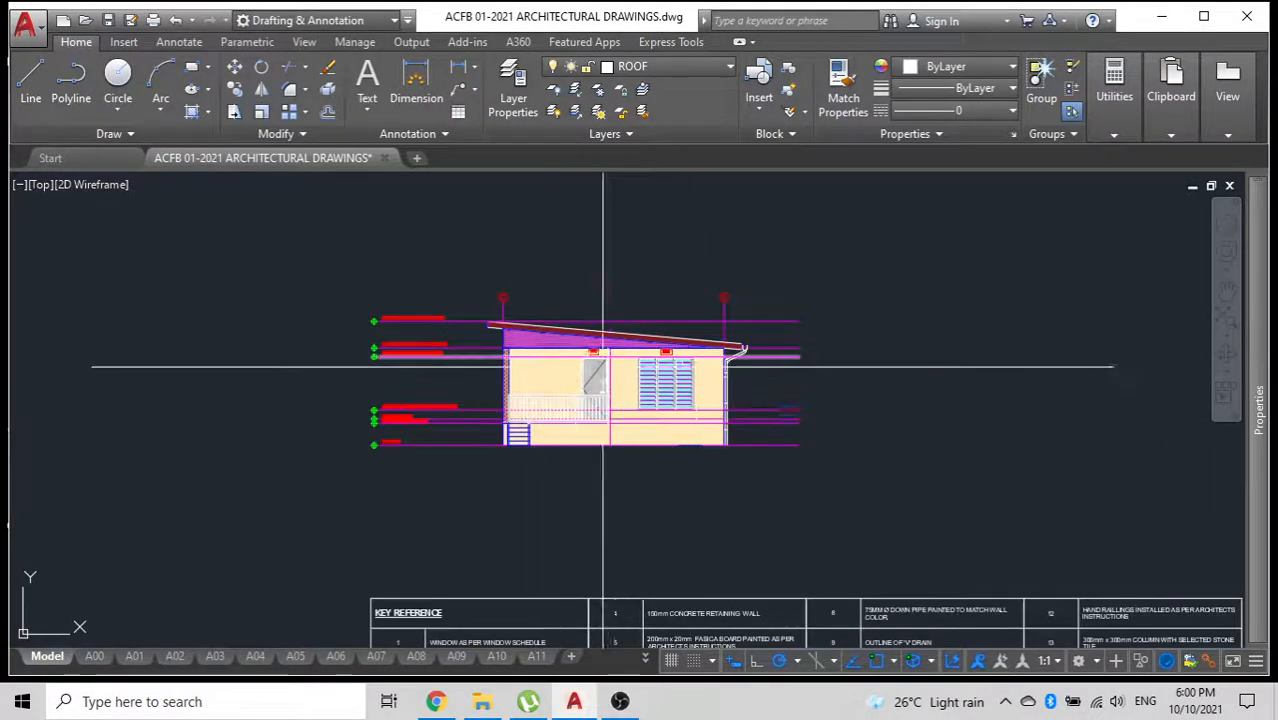
scroll(502, 366, "up", 4)
scroll(502, 363, "down", 12)
Compare the roof plans and floor plan with the elevations to relate the roof fall to the new plan.
middle_click_drag(263, 551, 409, 227)
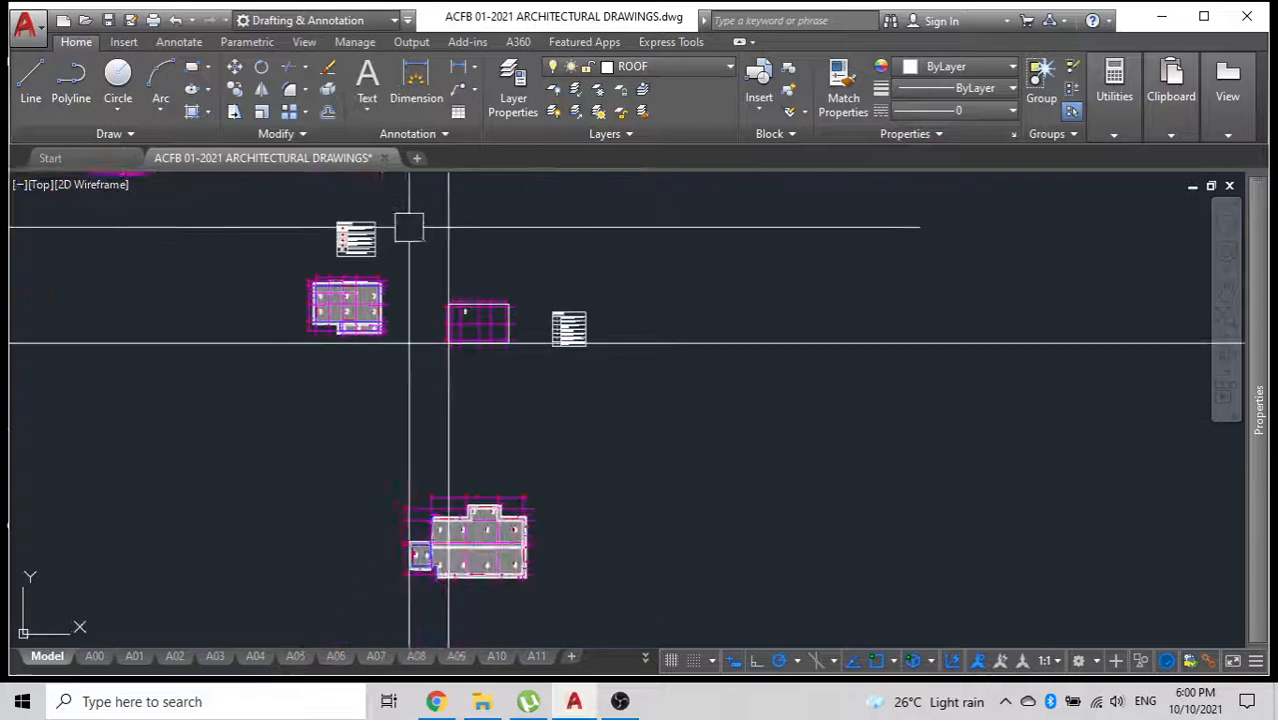
mouse_move(380, 432)
middle_mouse_down()
mouse_move(458, 475)
mouse_move(445, 202)
middle_mouse_up()
middle_click_drag(447, 283, 543, 546)
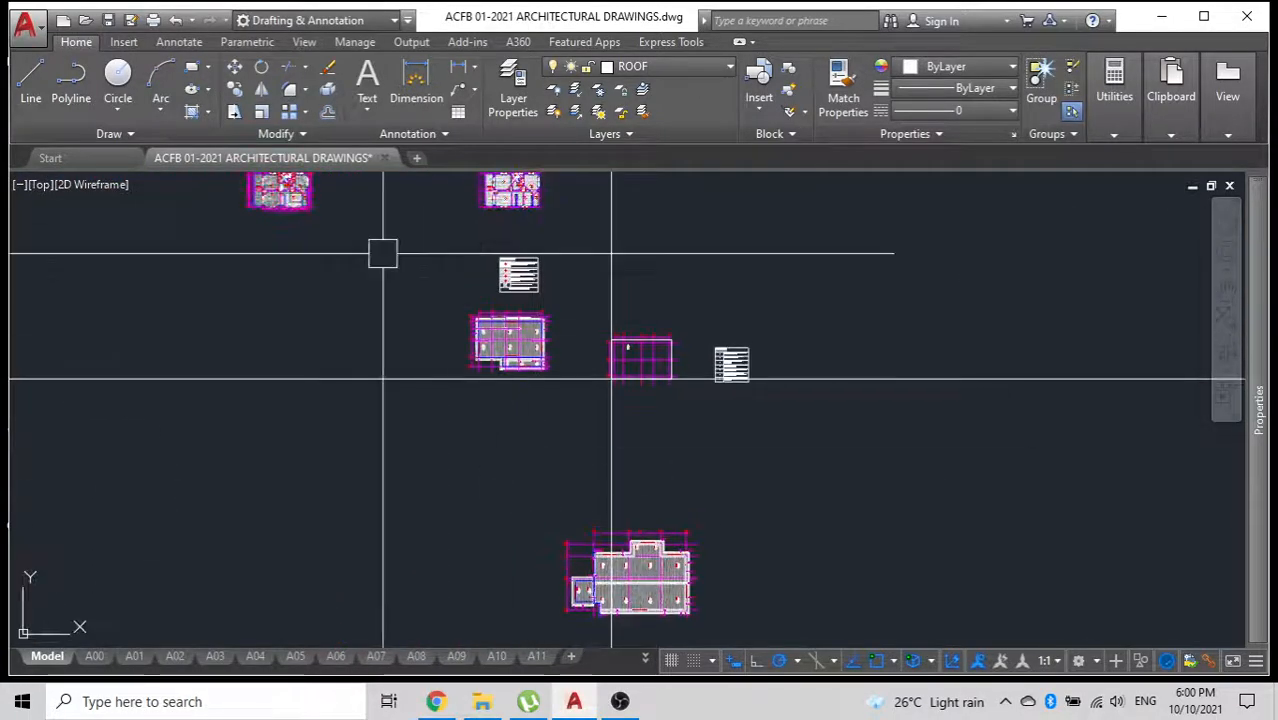
middle_click_drag(383, 254, 456, 372)
scroll(456, 372, "up", 6)
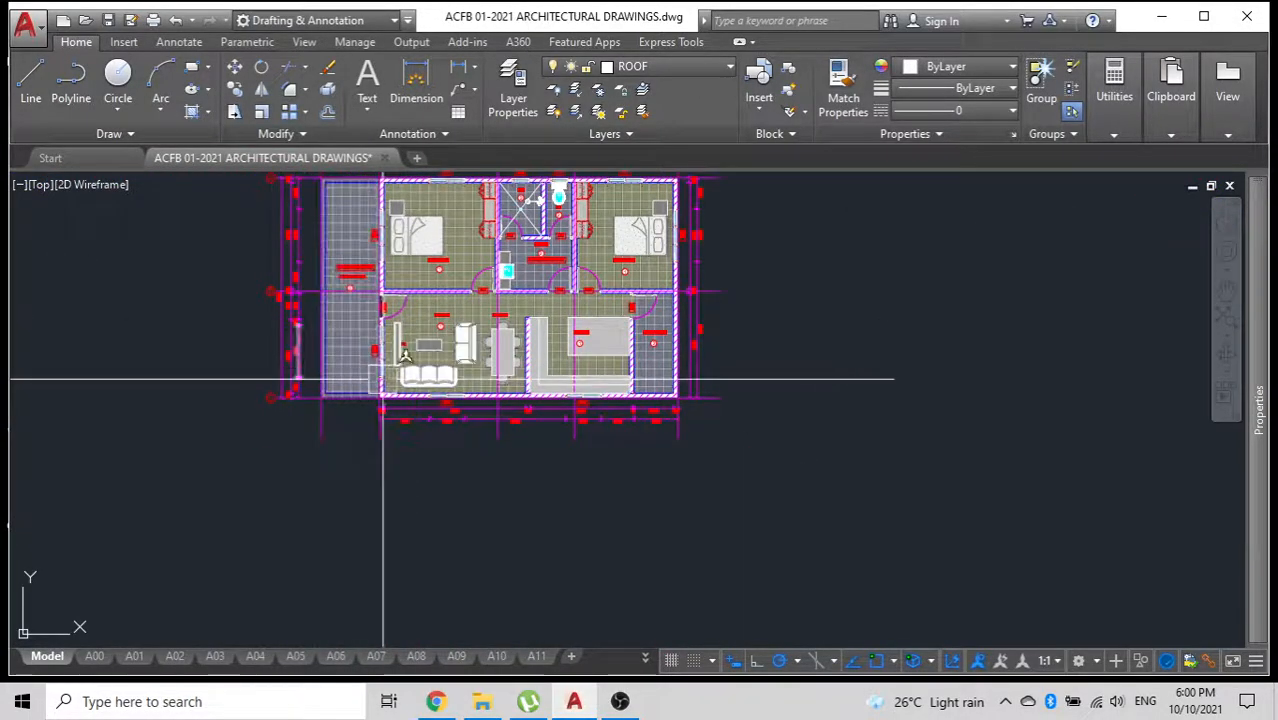
scroll(576, 349, "down", 7)
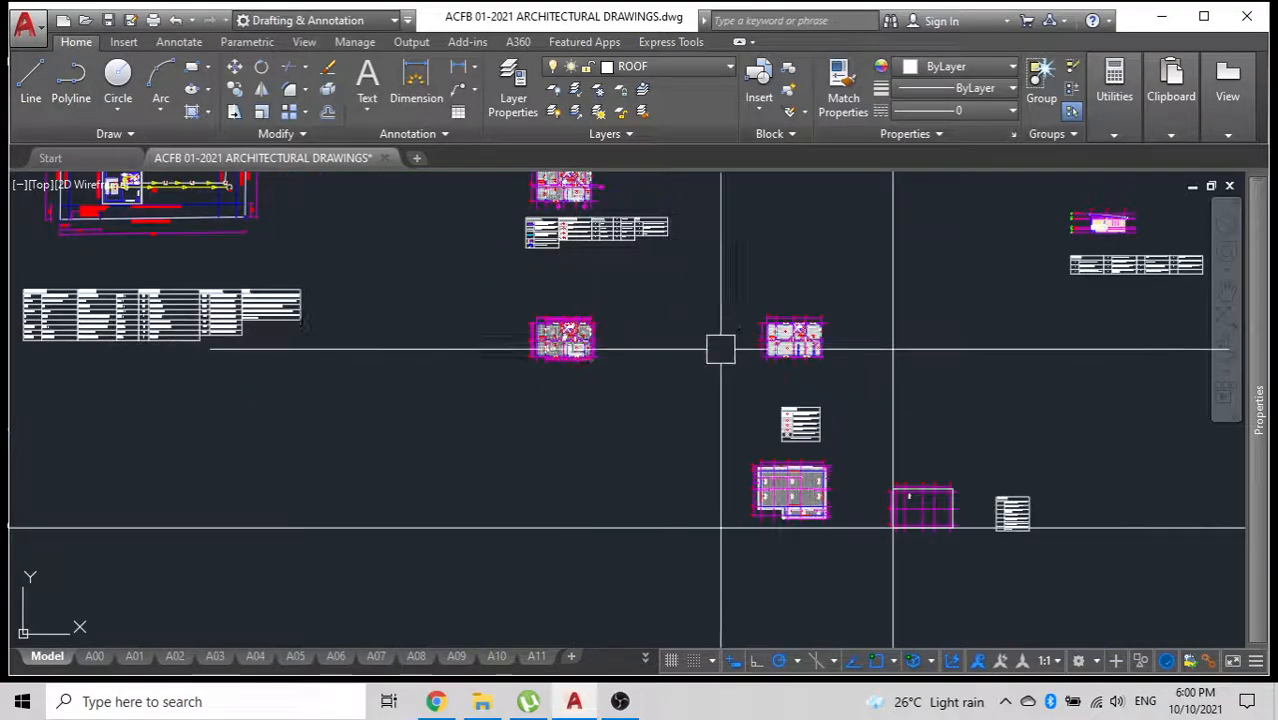
scroll(866, 358, "down", 4)
middle_click_drag(790, 322, 430, 299)
scroll(751, 321, "up", 8)
scroll(753, 325, "down", 6)
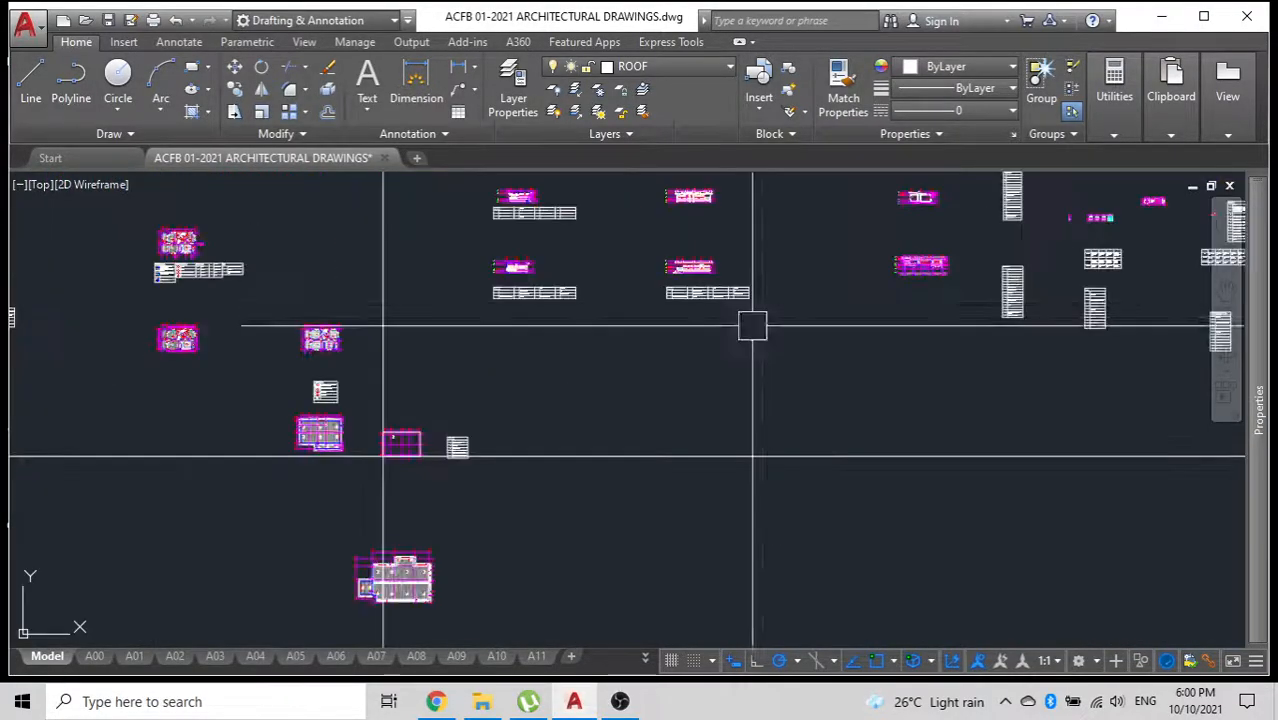
middle_click_drag(752, 325, 898, 232)
scroll(548, 340, "up", 10)
Move the fall arrow and its label horizontally closer to the second vertical grid line, between grids A and B.
scroll(464, 389, "up", 4)
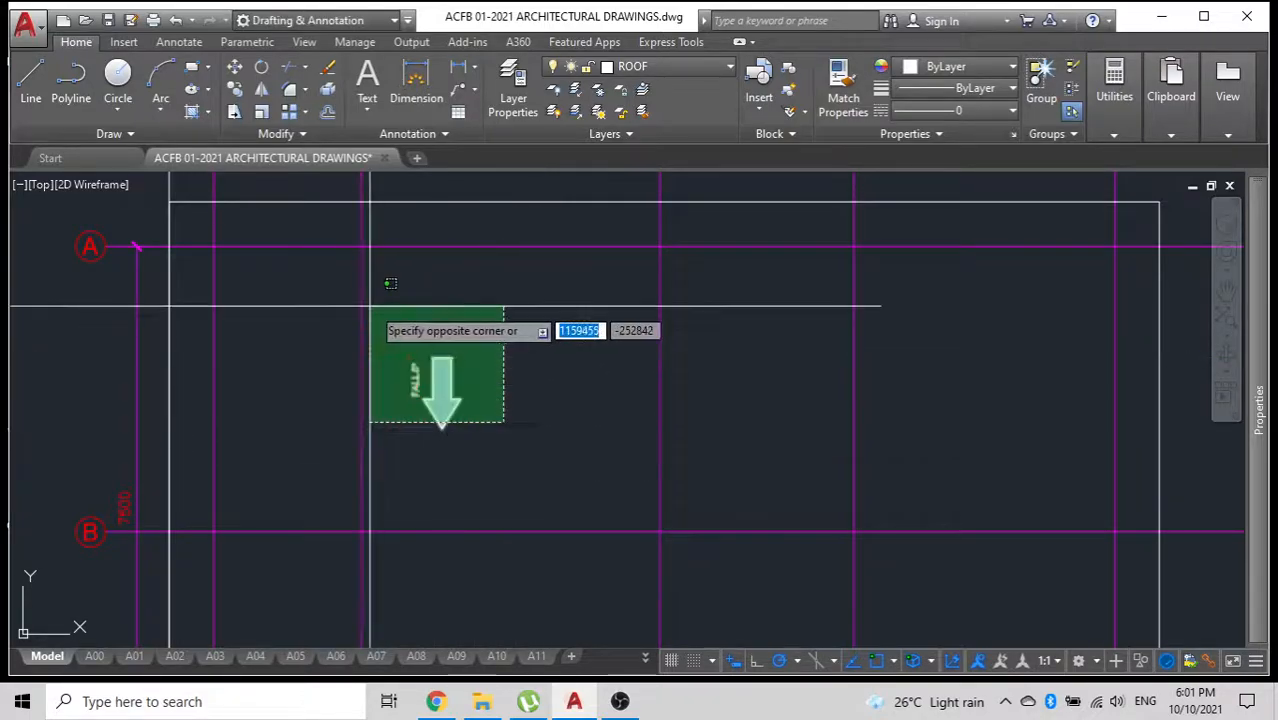
type("m")
key("space")
left_click(595, 420)
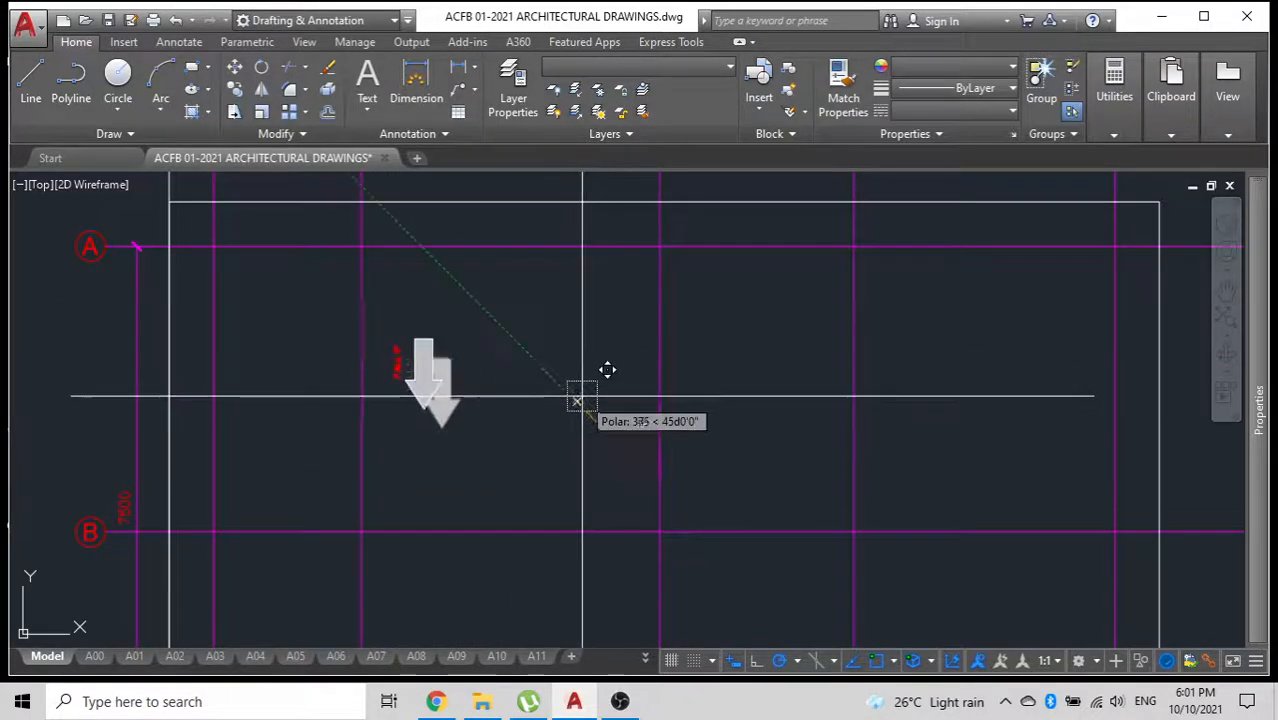
left_click(557, 420)
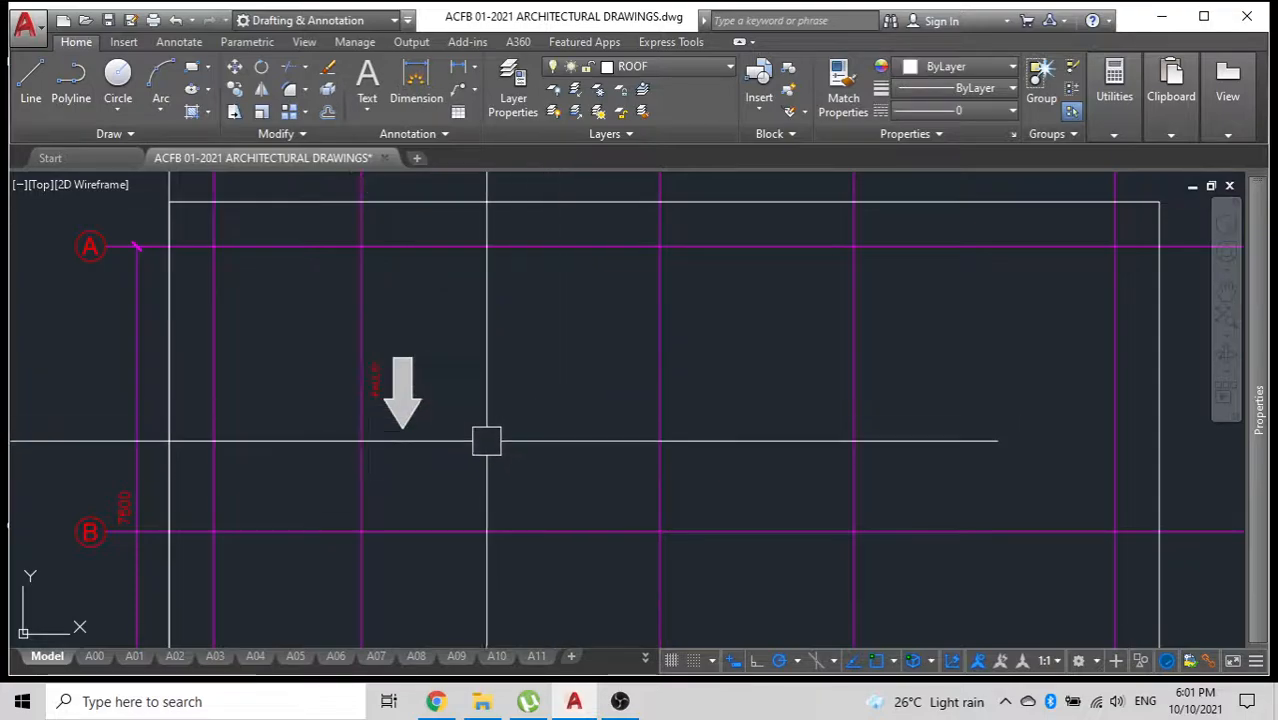
Copy the fall arrow and its label horizontally into the bays right of grid 2 and between grids 3 and 4.
left_click(461, 468)
left_click(371, 357)
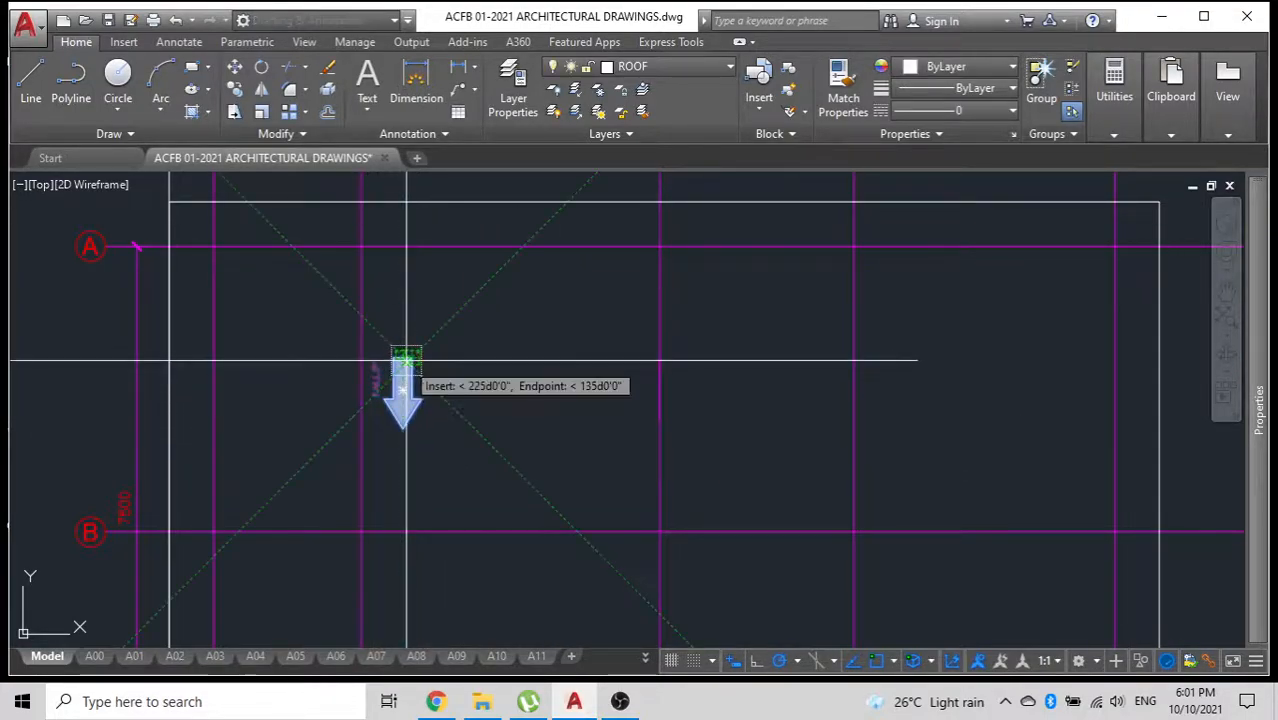
left_click(401, 357)
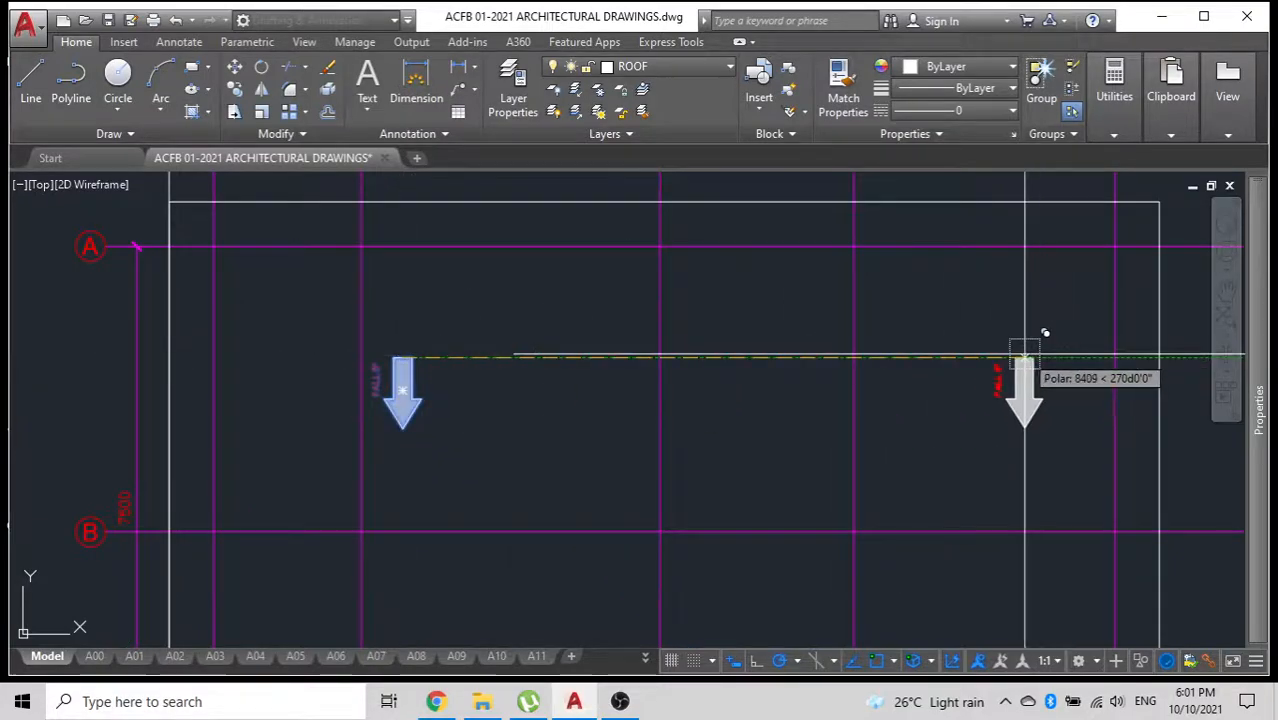
left_click(1021, 357)
left_click(712, 357)
key("Return")
scroll(622, 243, "down", 5)
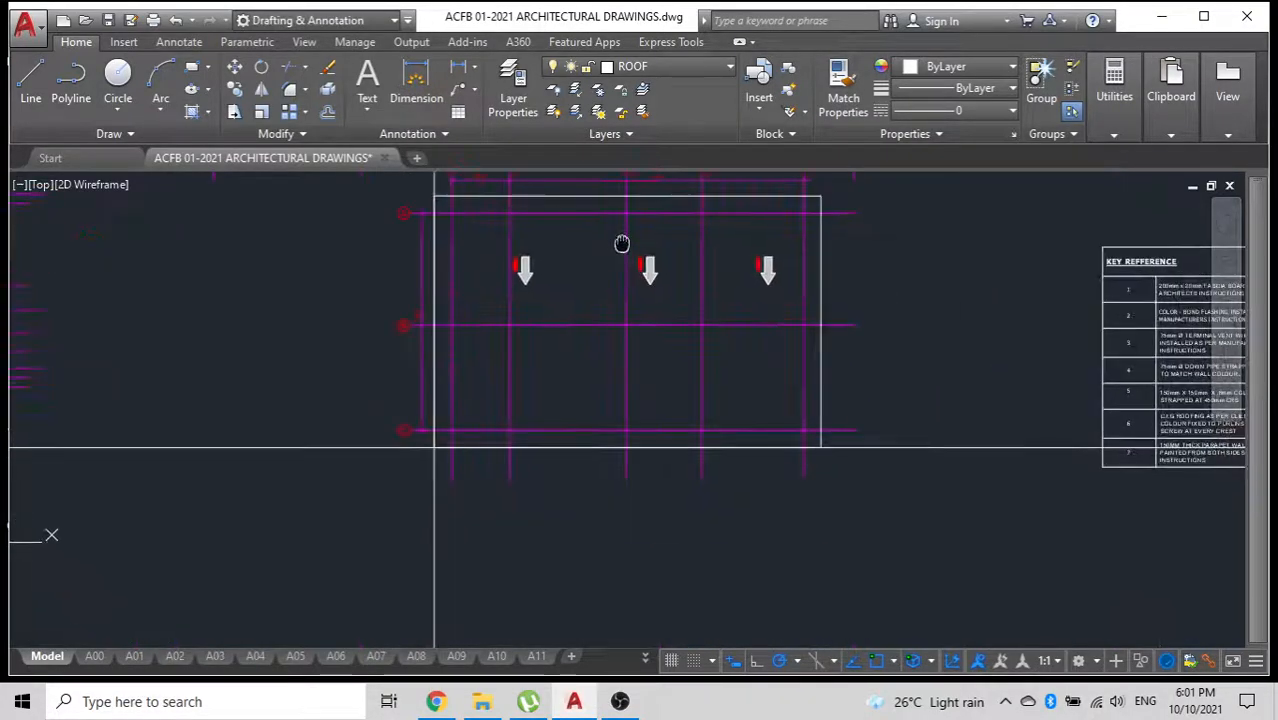
Copy the row of three fall arrows with their labels straight down into the bay between grids B and C.
scroll(758, 246, "up", 7)
left_click_drag(910, 459, 736, 268)
scroll(750, 270, "down", 5)
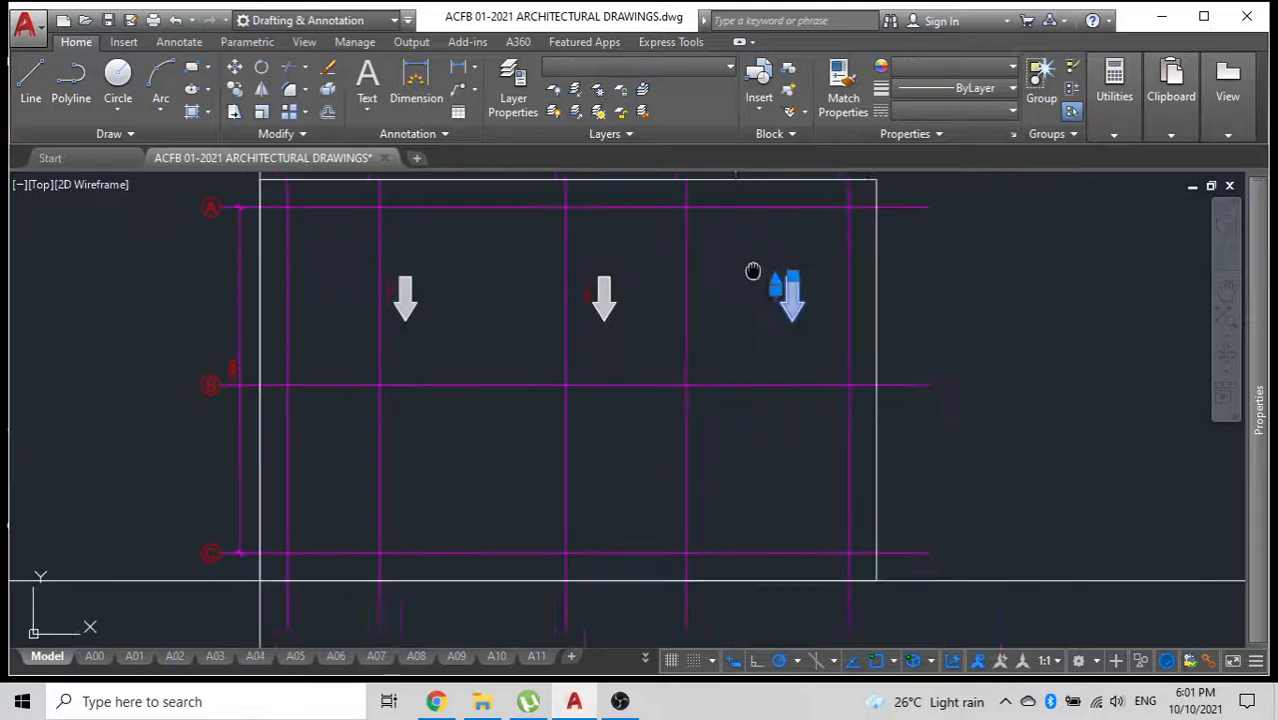
scroll(735, 377, "up", 4)
left_click(636, 371)
left_click(545, 262)
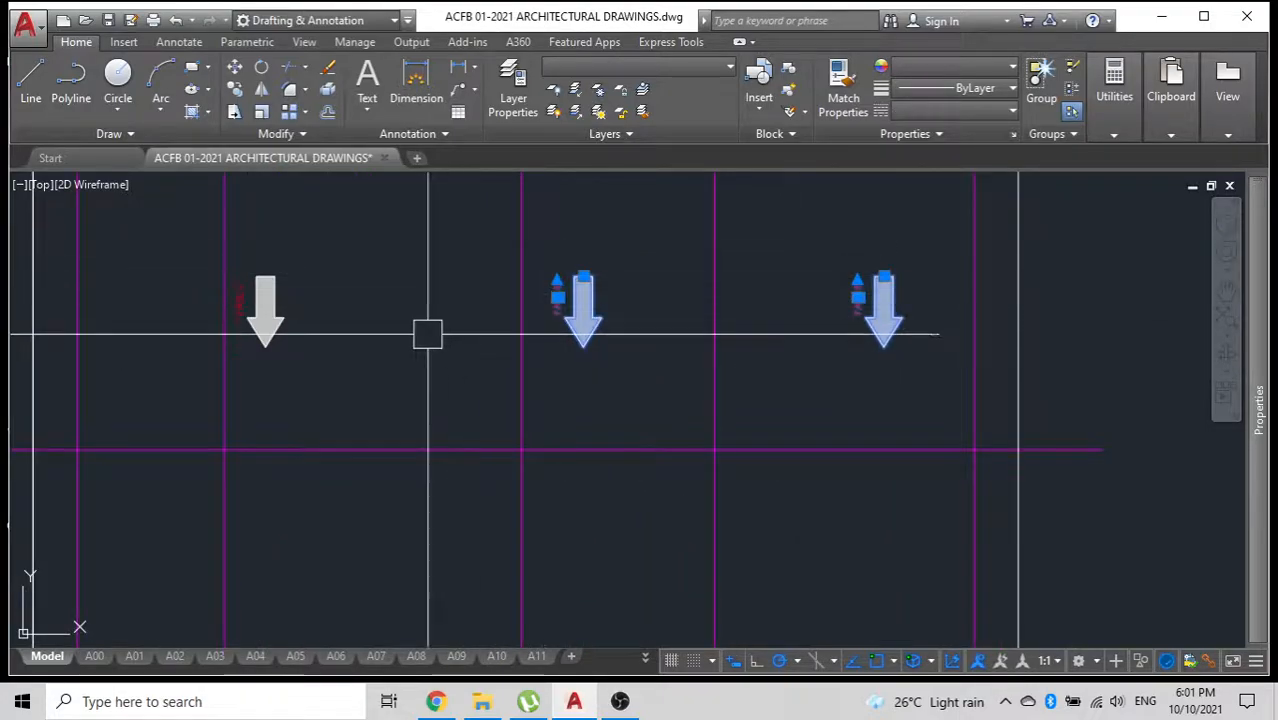
left_click(345, 358)
left_click(237, 265)
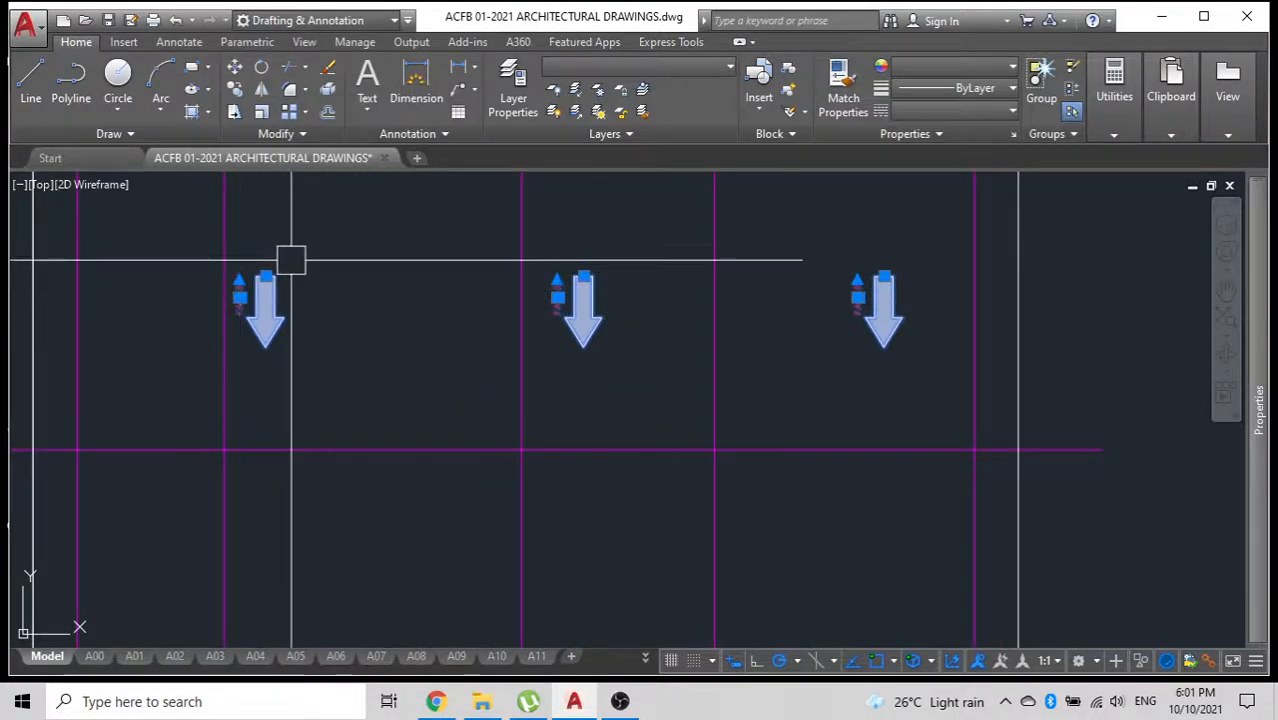
type("c")
scroll(323, 247, "down", 4)
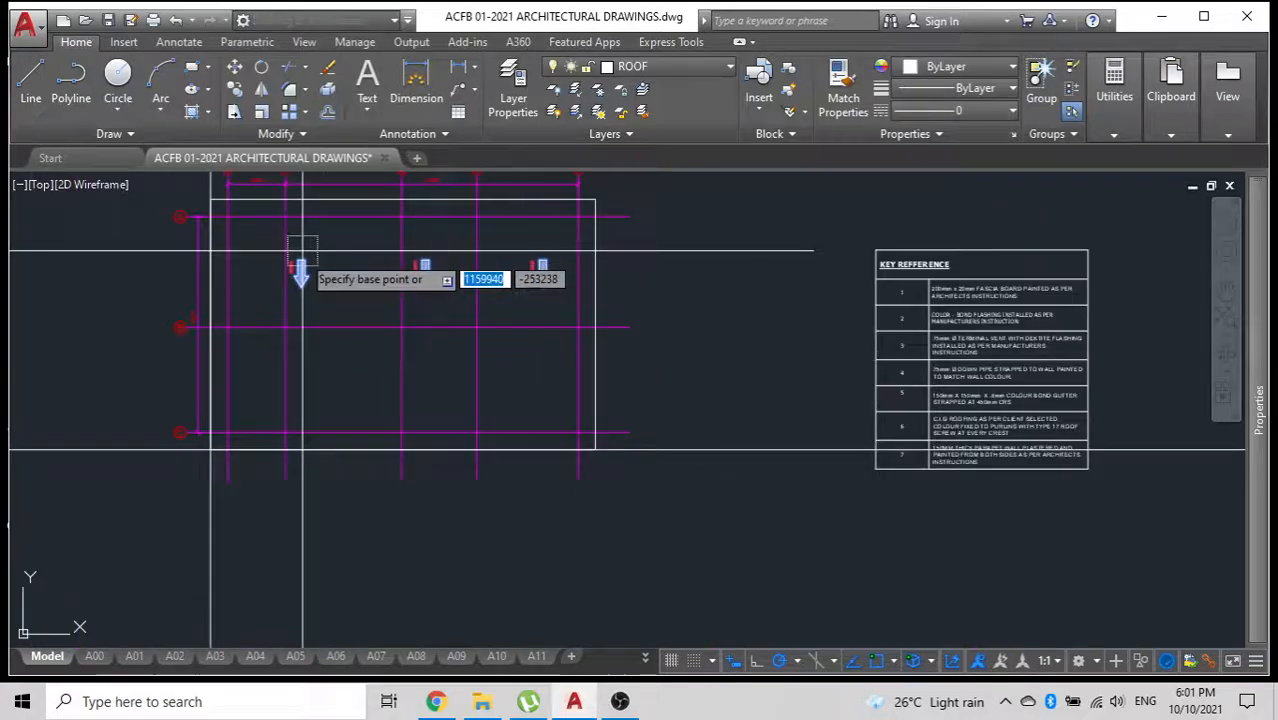
left_click(697, 246)
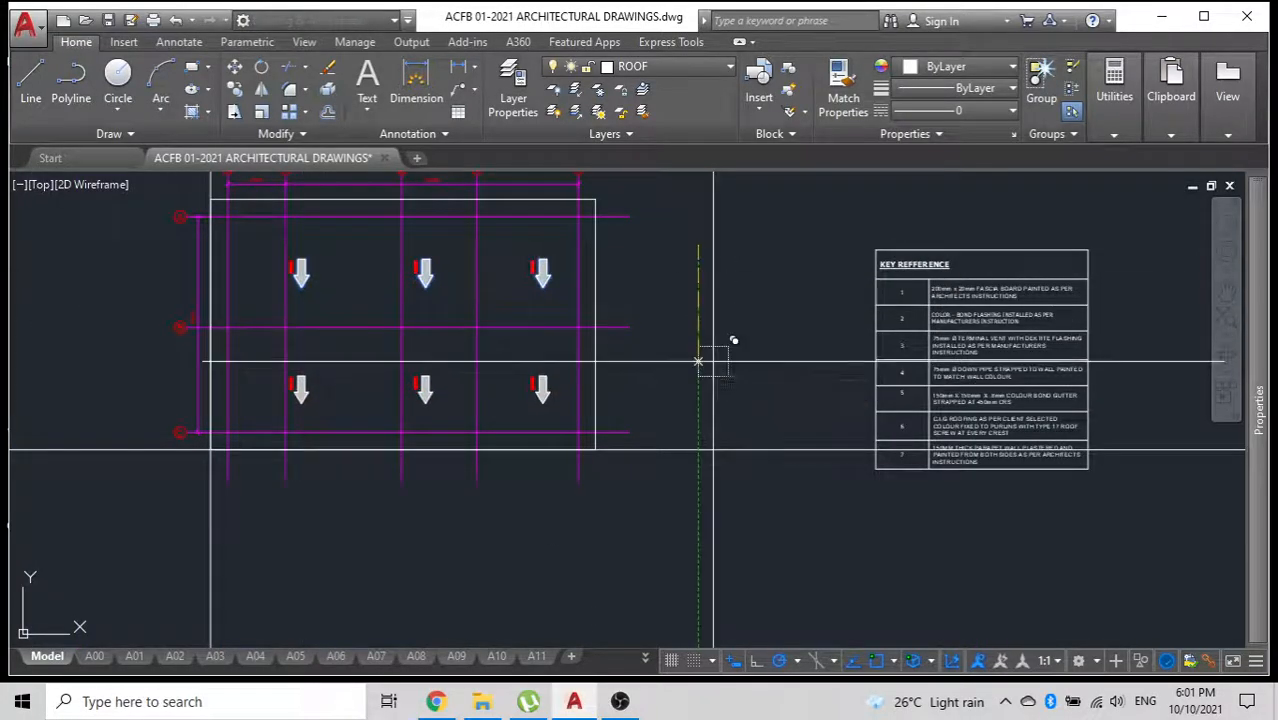
Delete the vertical and horizontal construction lines that cross at the roof outline's lower-left corner.
middle_click_drag(319, 351, 432, 380)
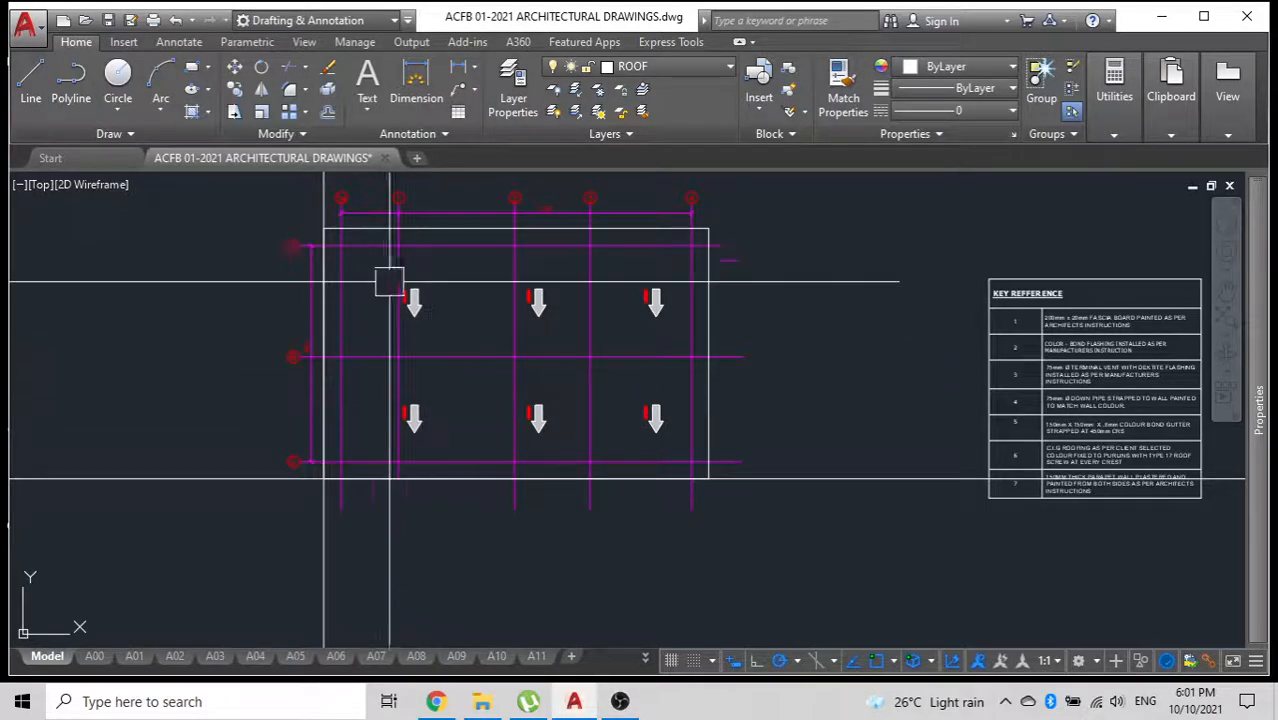
mouse_move(386, 266)
middle_mouse_down()
mouse_move(436, 297)
mouse_move(486, 361)
middle_mouse_up()
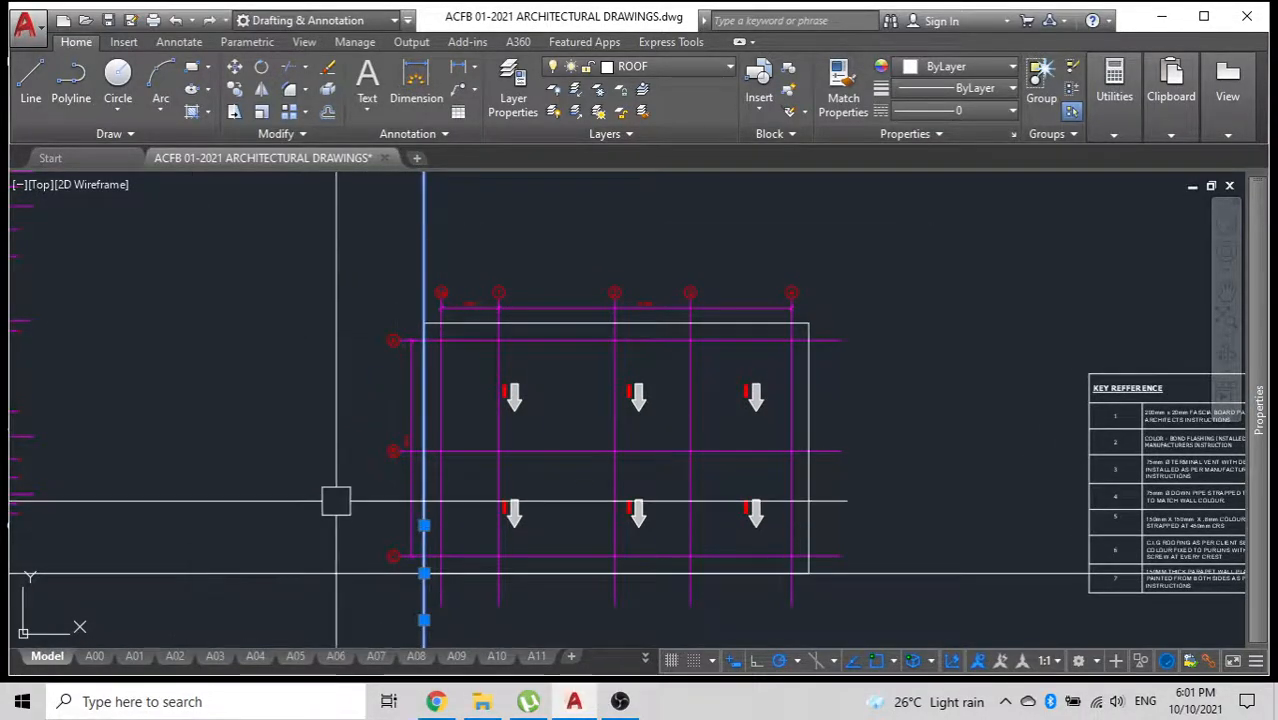
left_click(340, 573)
key("Delete")
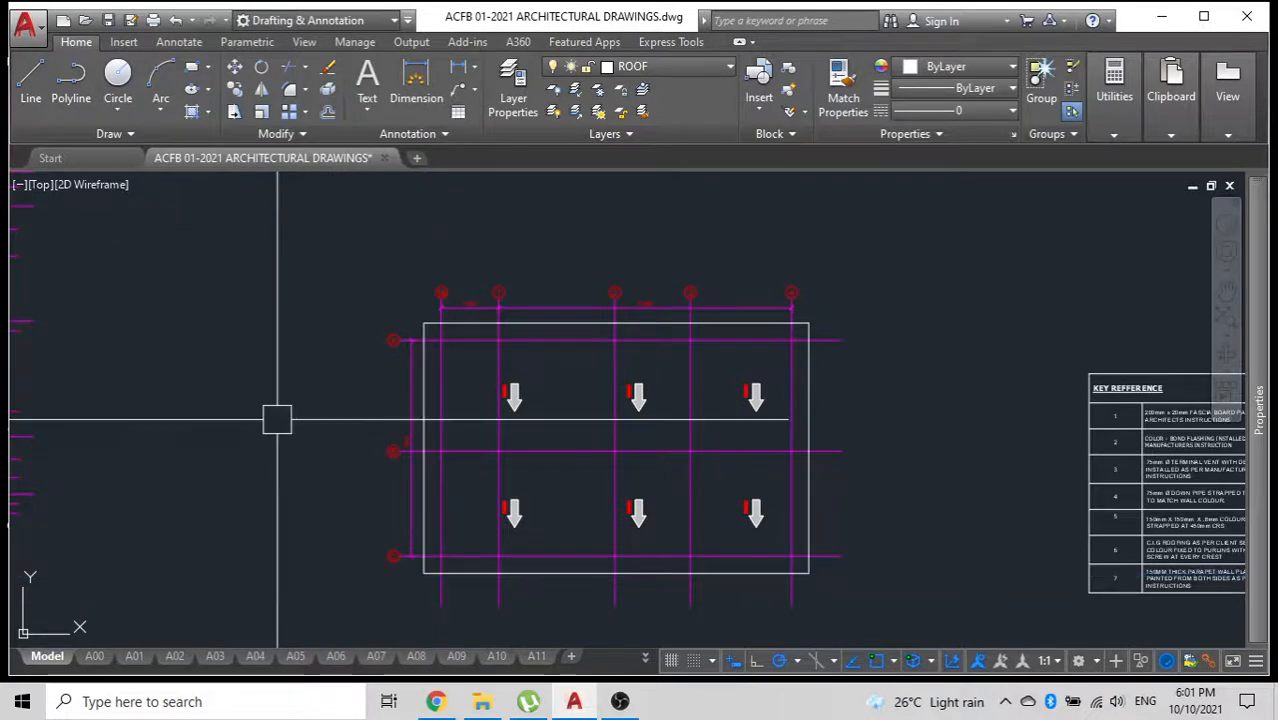
Copy the vertical "OUTLINE OF BUILDING BELOW" label from the existing roof plan to the new outline's left edge, between grids B and C.
mouse_move(303, 415)
middle_mouse_down()
mouse_move(622, 408)
mouse_move(648, 392)
middle_mouse_up()
middle_click_drag(439, 434, 504, 434)
scroll(427, 367, "up", 4)
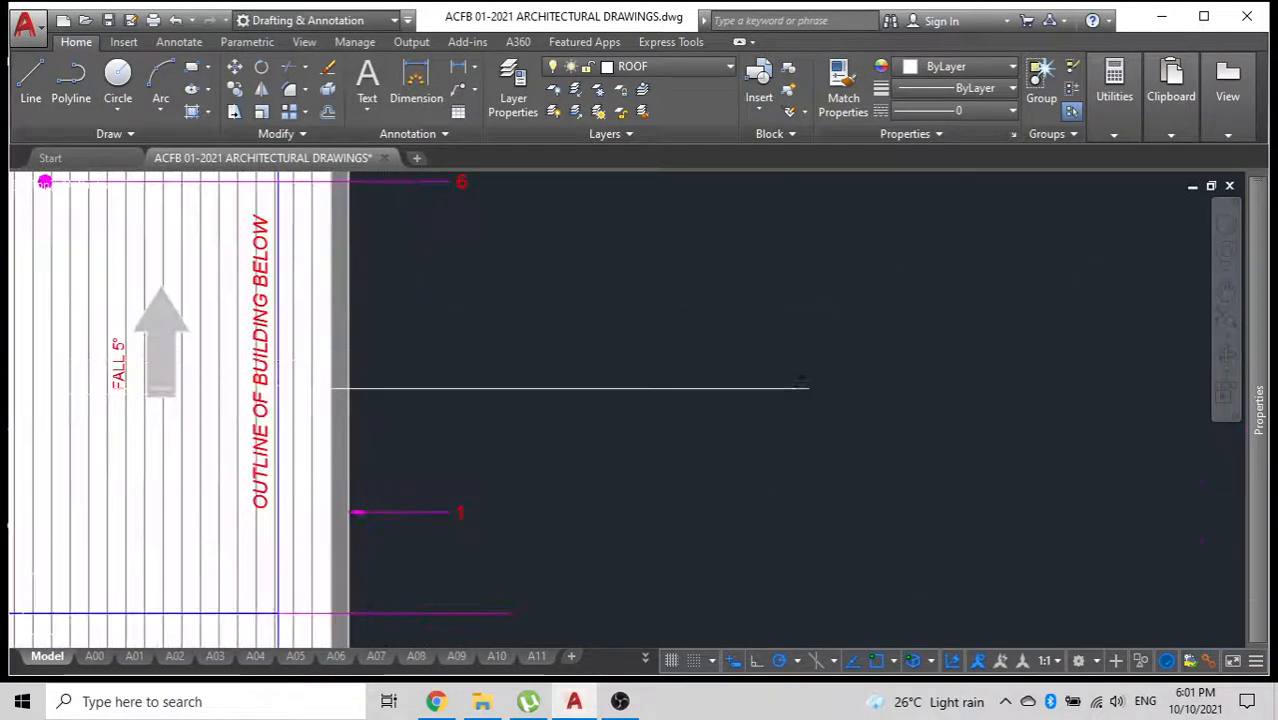
left_click(261, 400)
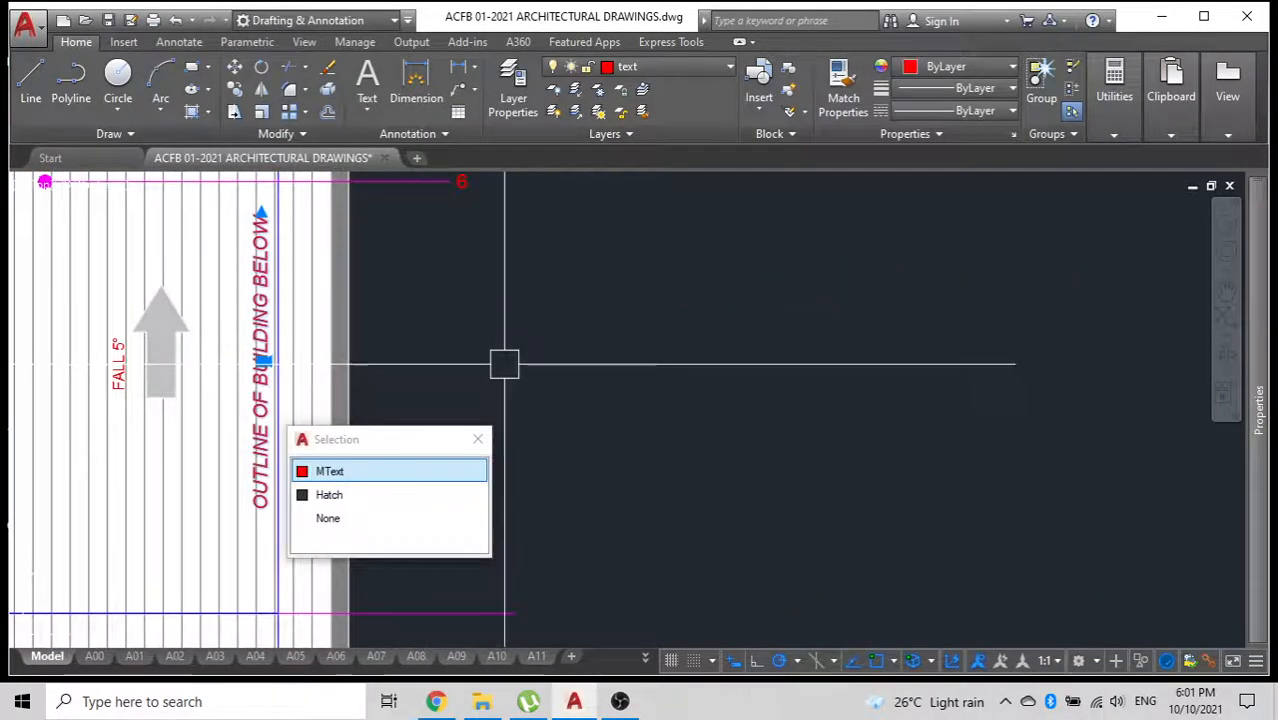
key("Return")
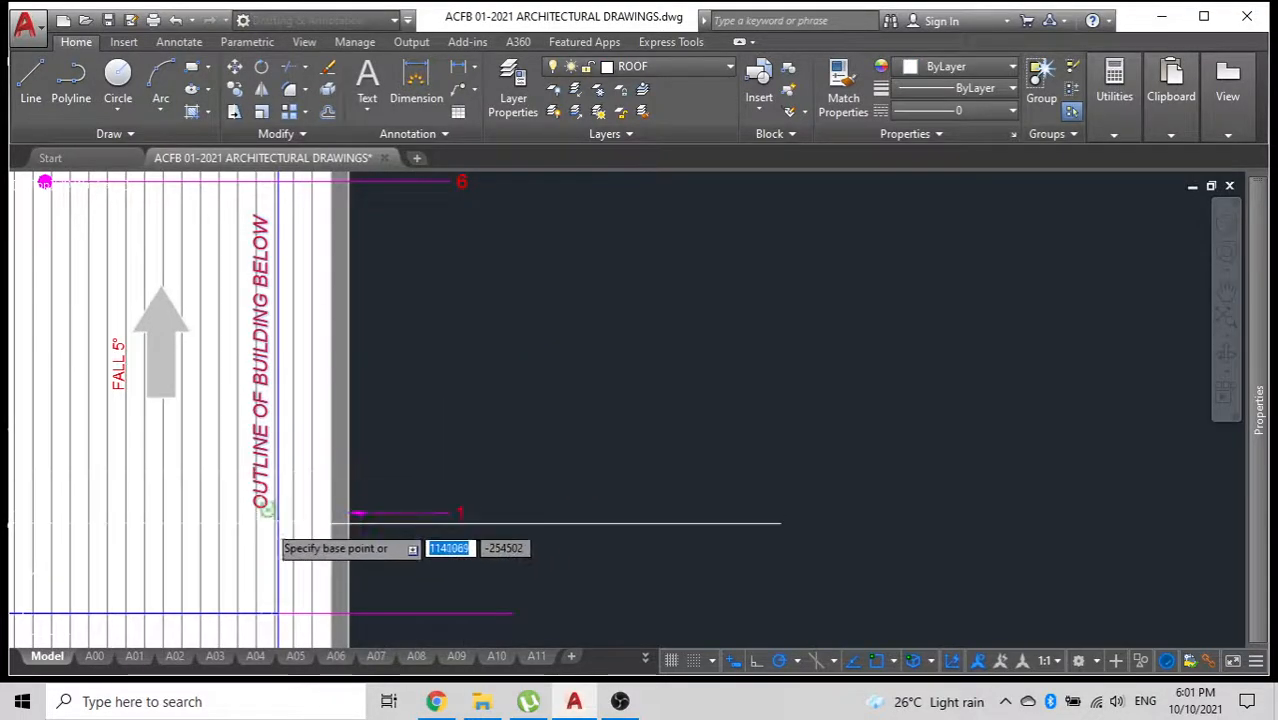
left_click(287, 488)
scroll(54, 471, "down", 5)
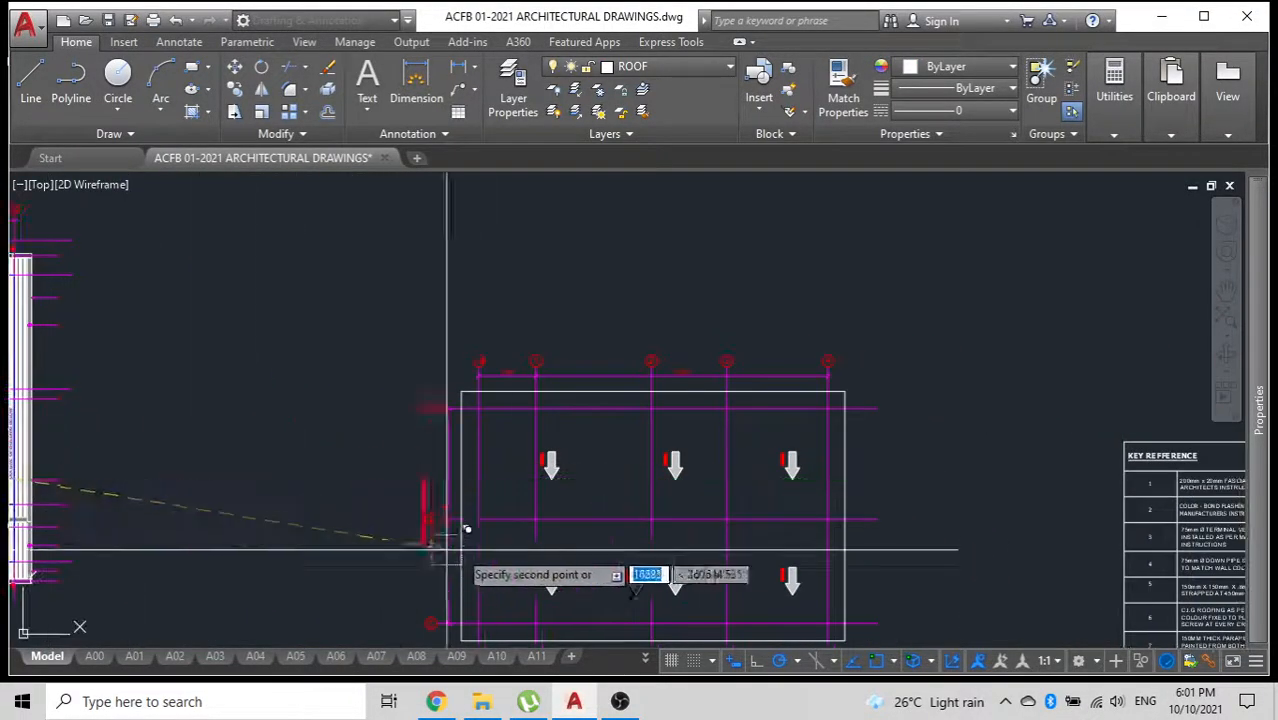
scroll(514, 523, "up", 5)
scroll(403, 529, "down", 2)
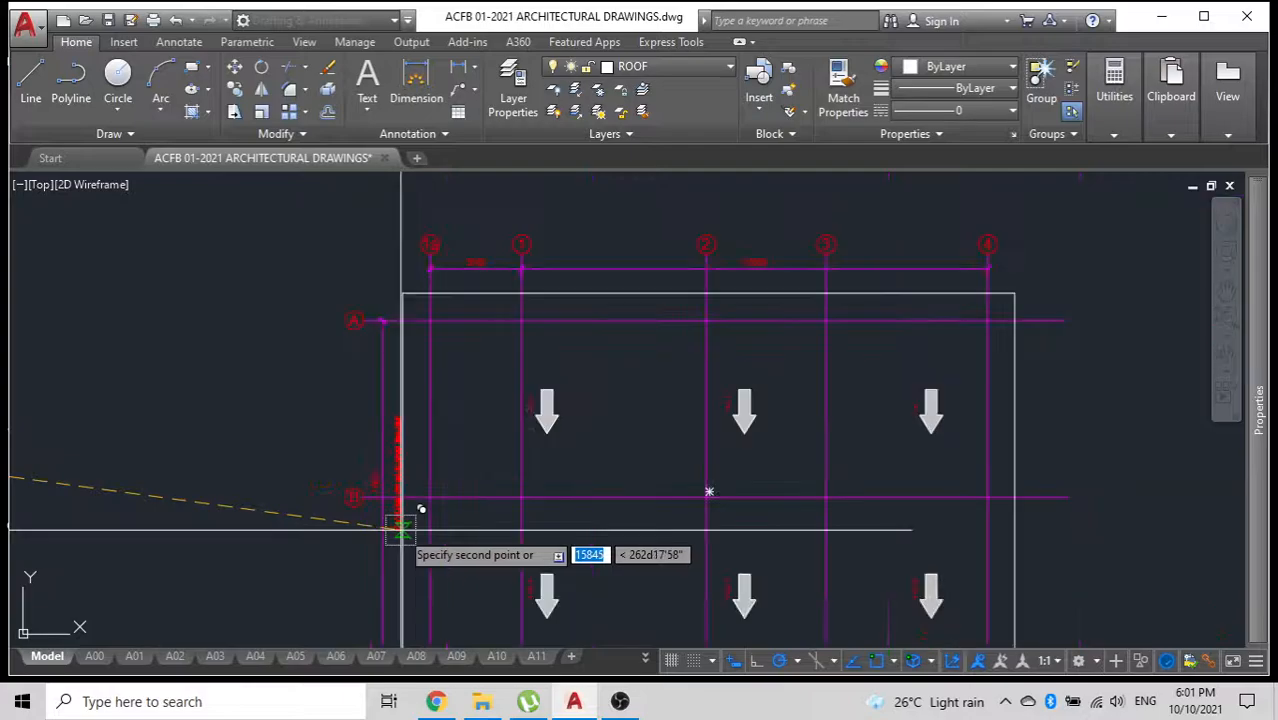
middle_click_drag(575, 499, 402, 422)
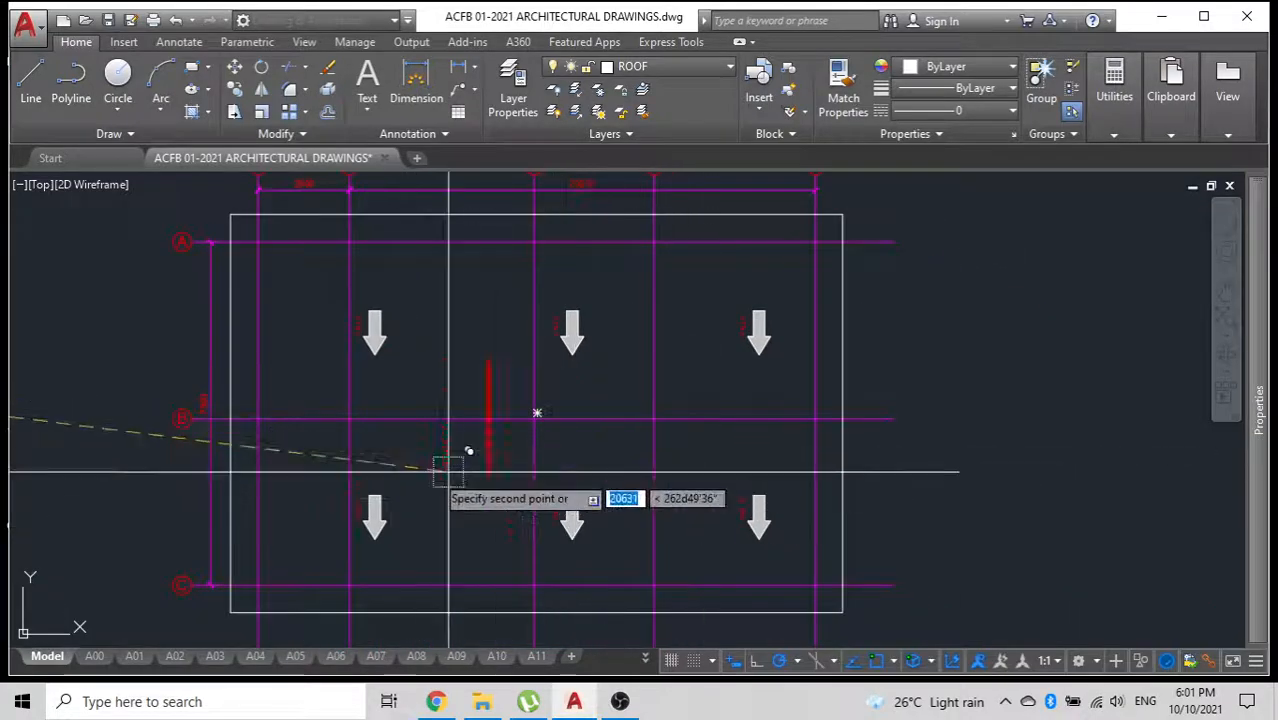
scroll(216, 456, "up", 3)
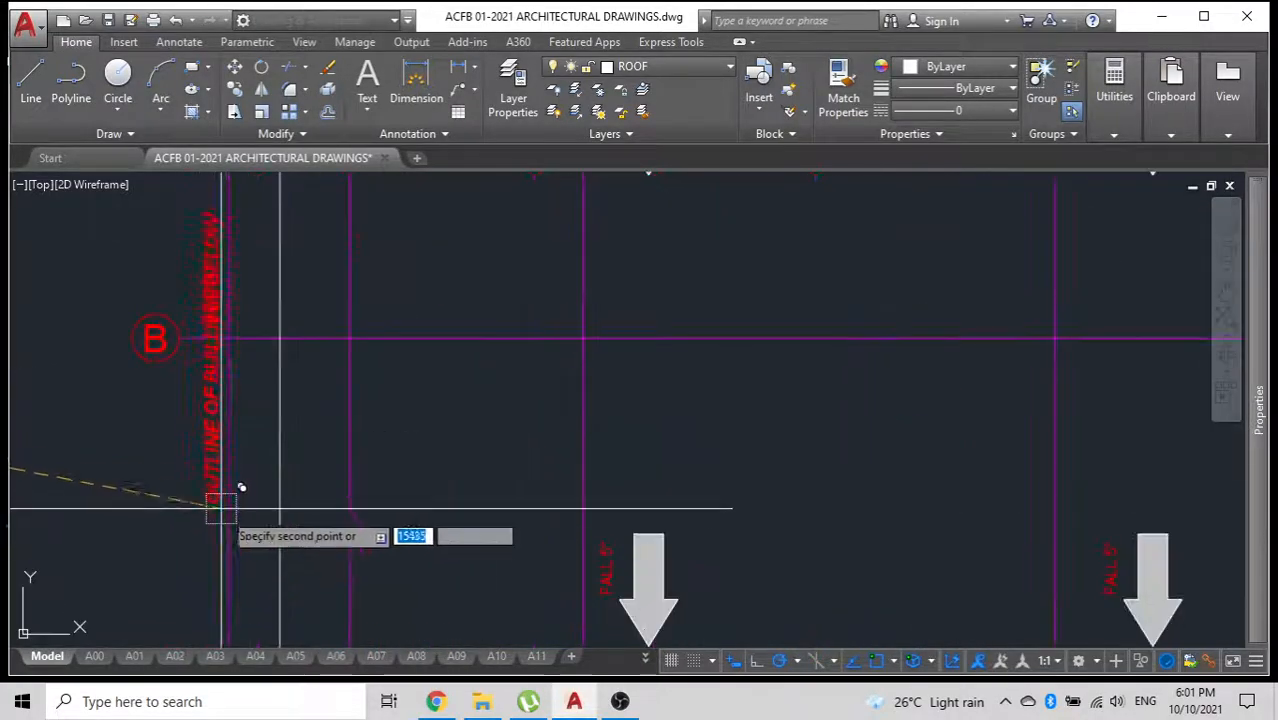
middle_click_drag(257, 613, 320, 380)
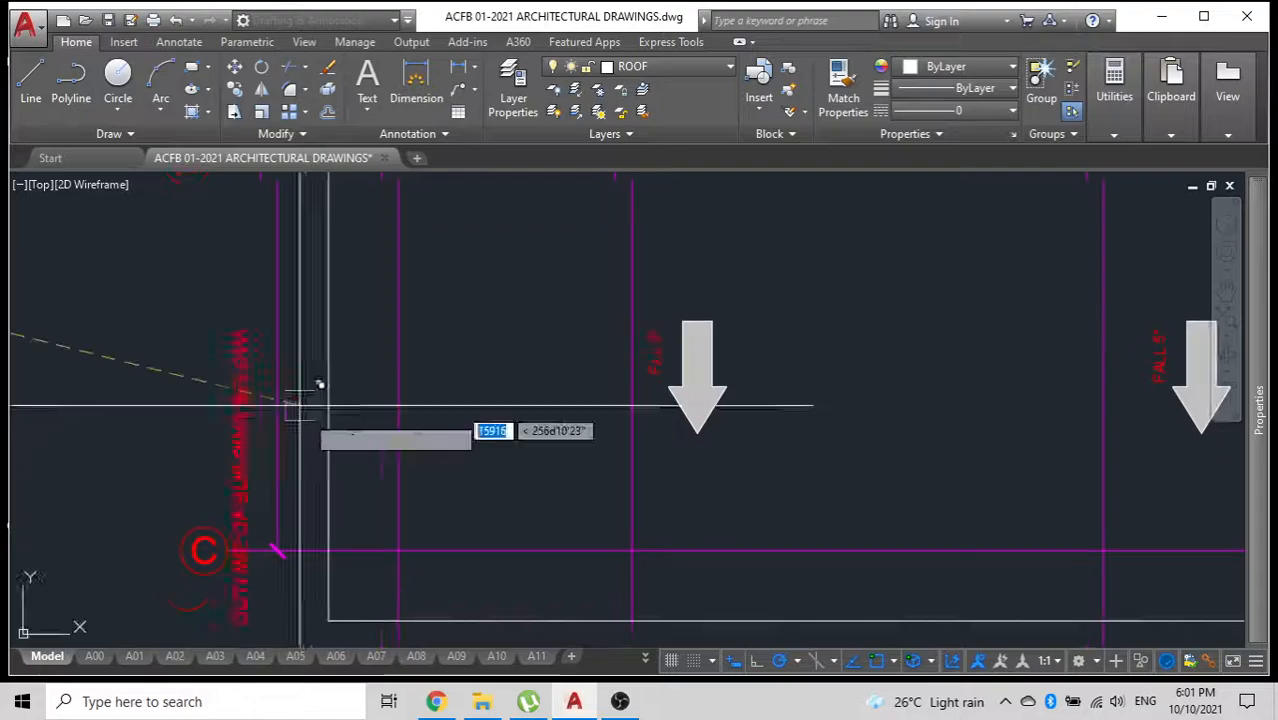
left_click(328, 478)
key("Escape")
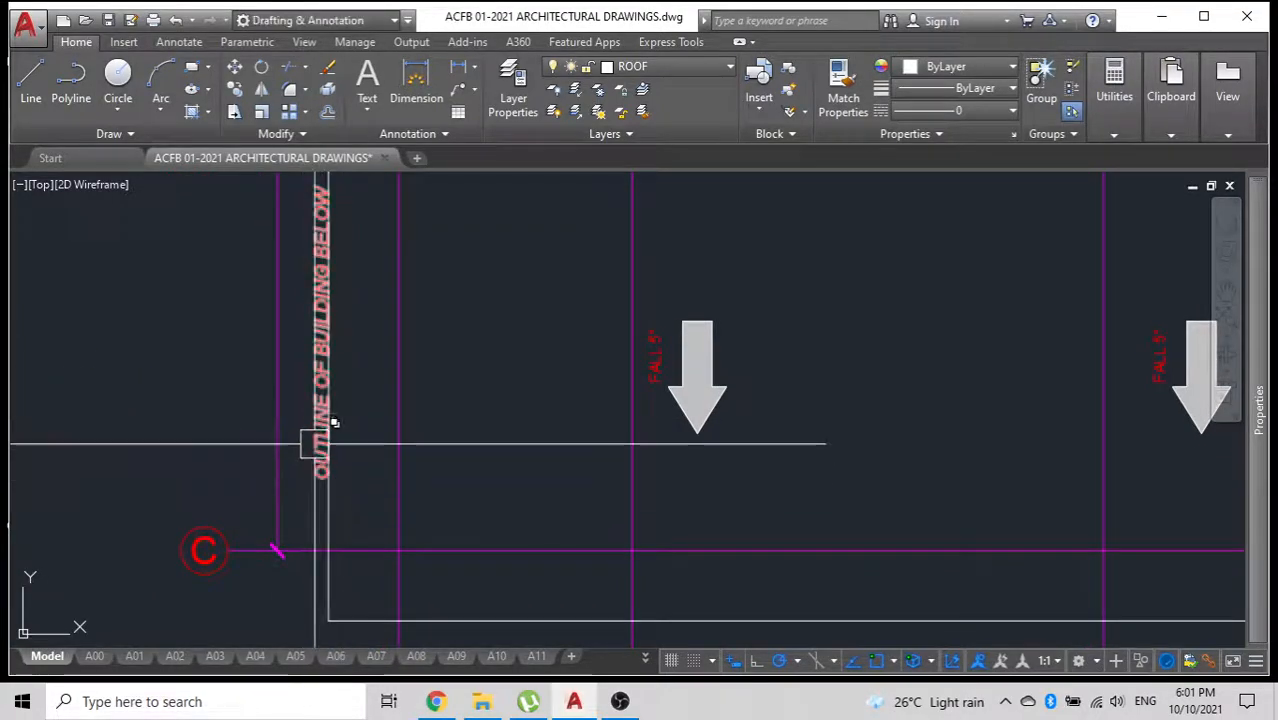
Move the copied "OUTLINE OF BUILDING BELOW" label slightly left so it sits clear of the roof outline's left edge.
left_click(315, 442)
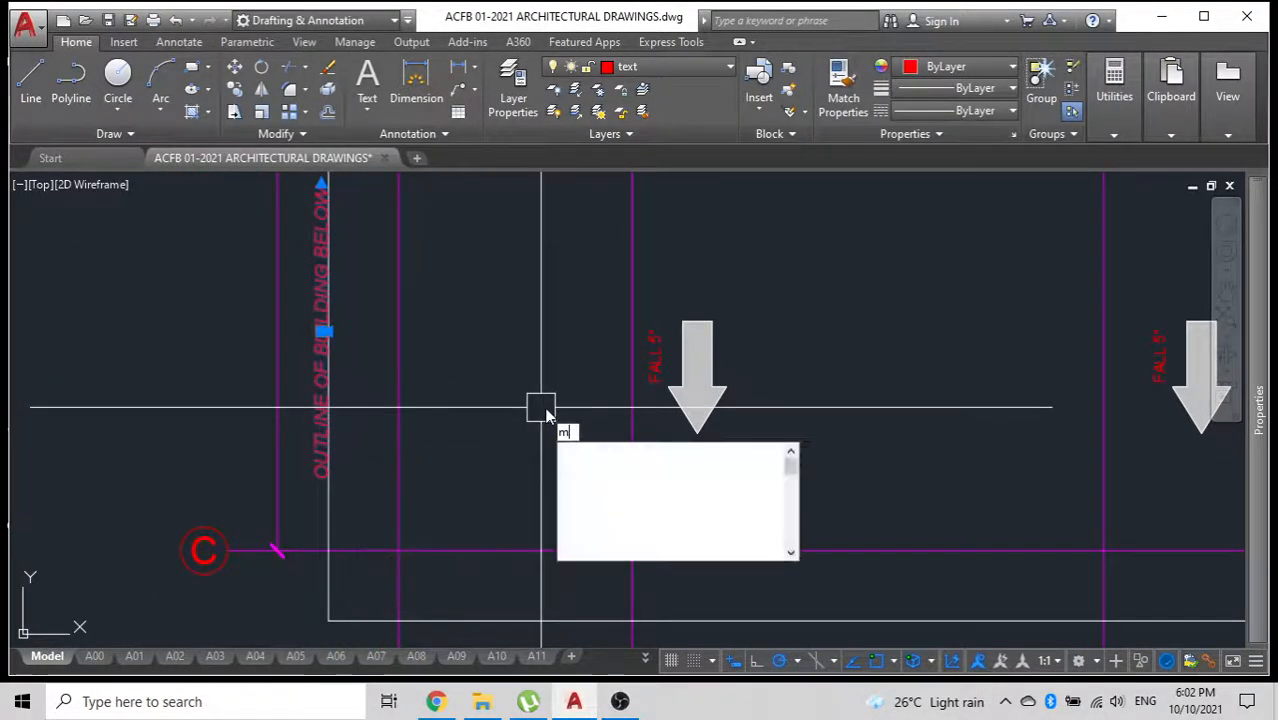
left_click(541, 407)
left_click(520, 407)
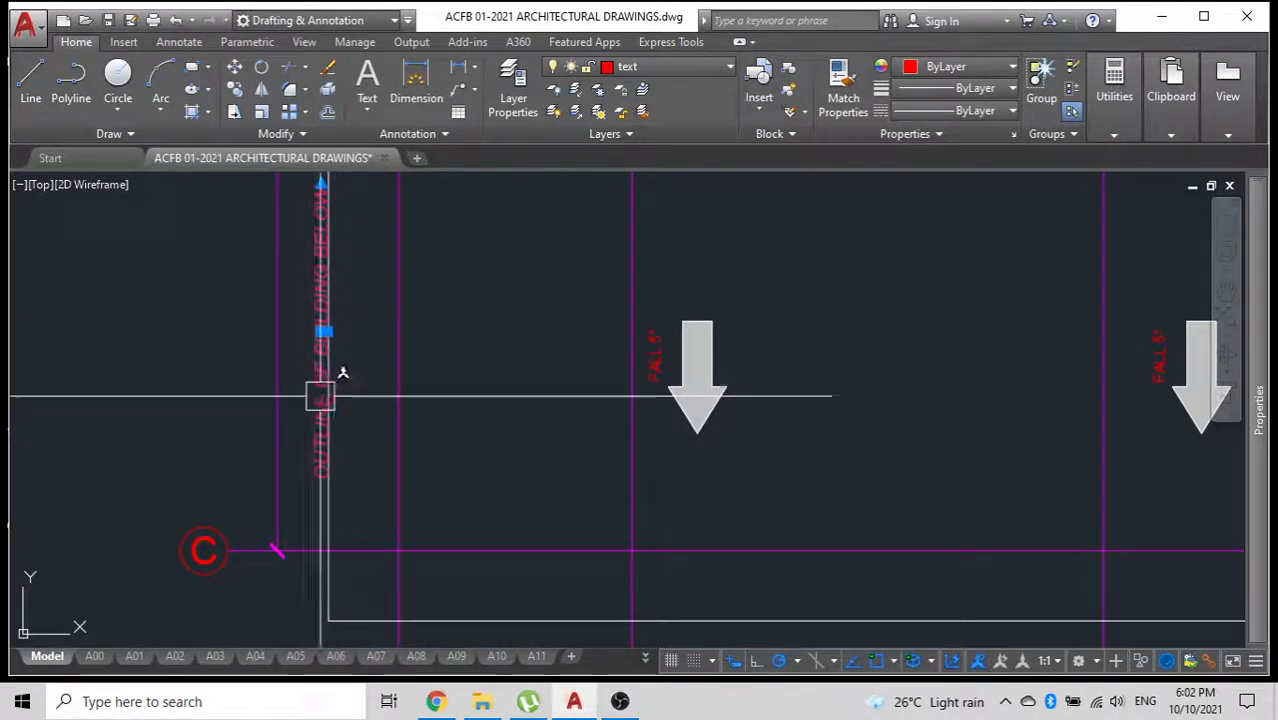
type("m")
key("space")
left_click(527, 396)
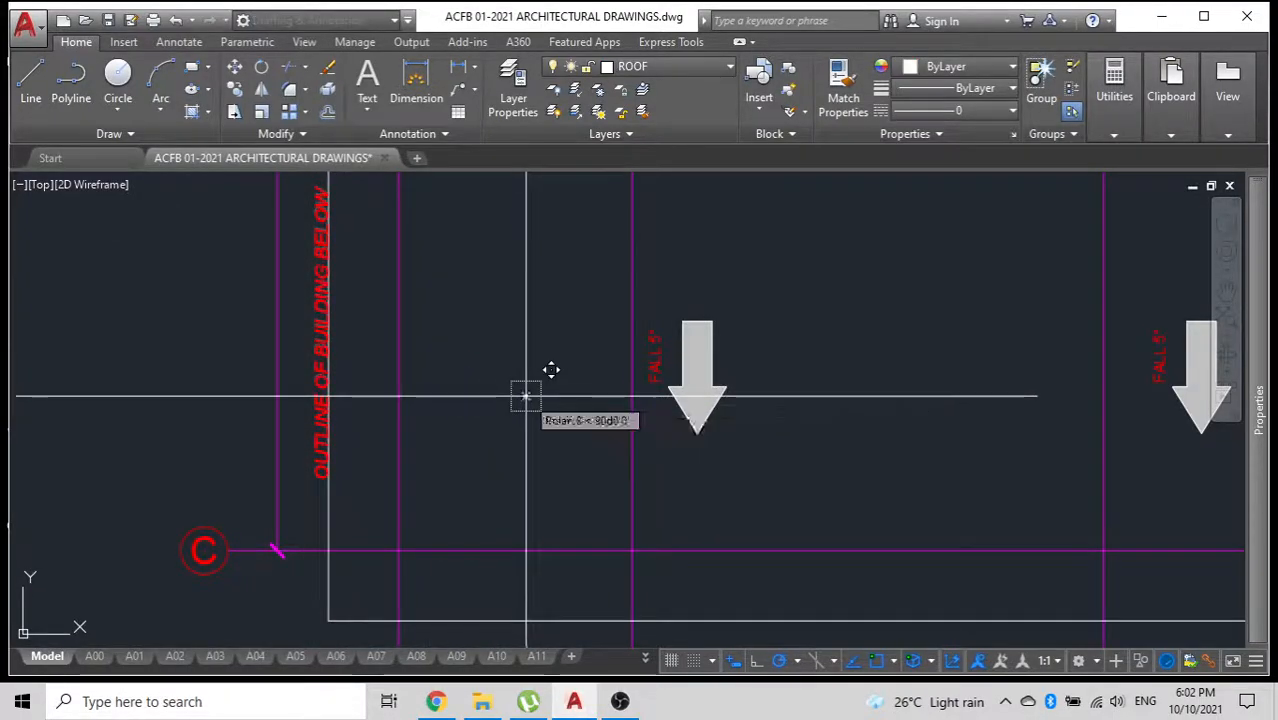
left_click(520, 396)
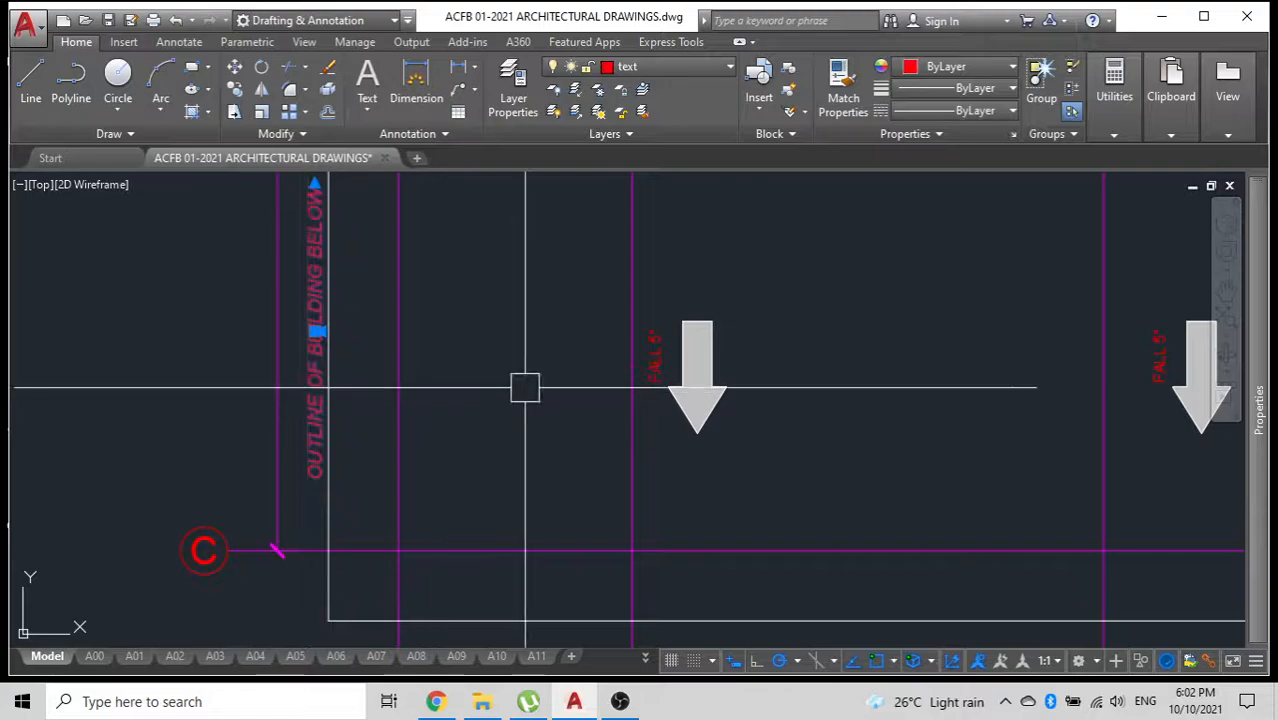
Mirror the "OUTLINE OF BUILDING BELOW" label to the right side about the roof outline's vertical centreline, keeping the original.
key("Return")
scroll(528, 390, "down", 4)
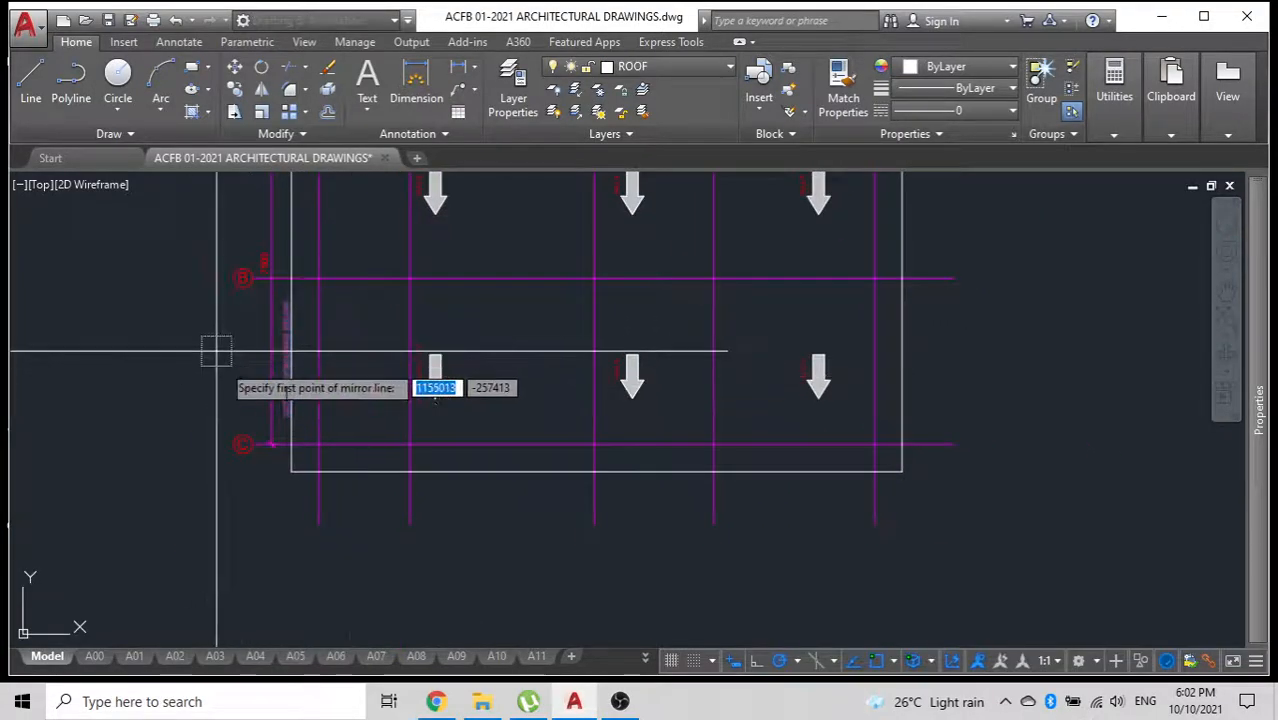
left_click(597, 472)
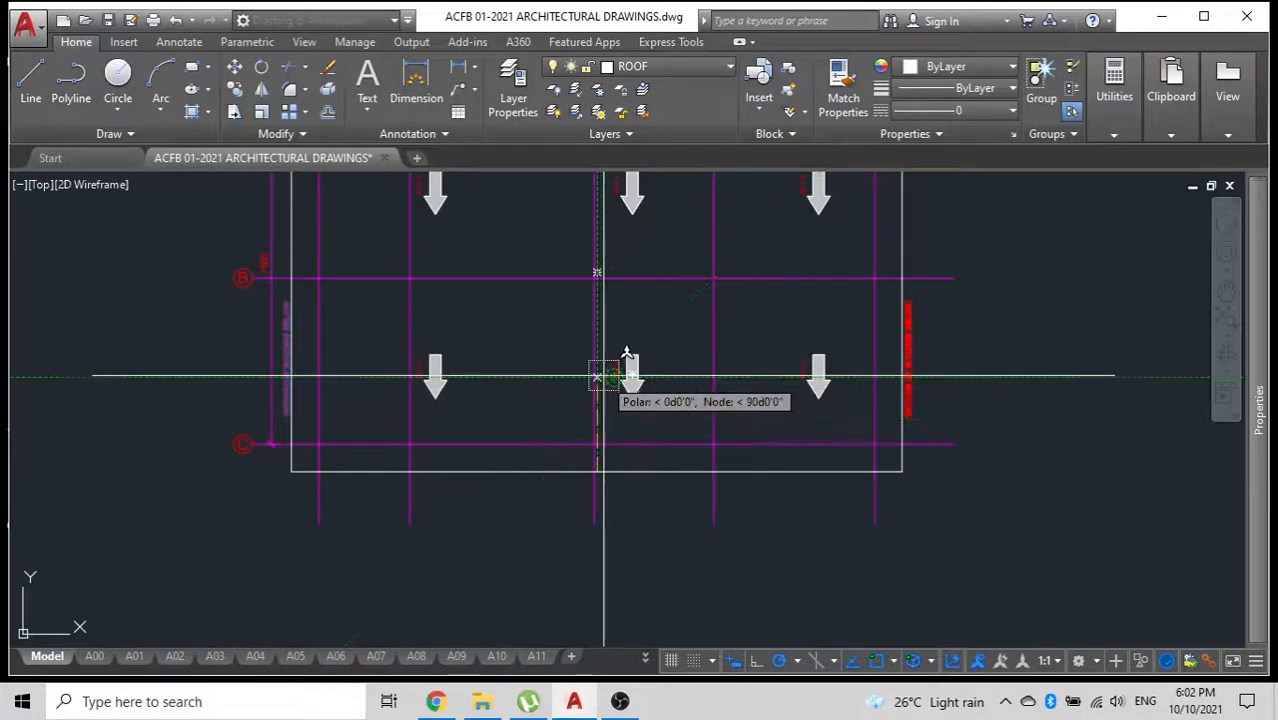
scroll(593, 517, "down", 4)
middle_click_drag(593, 517, 591, 545)
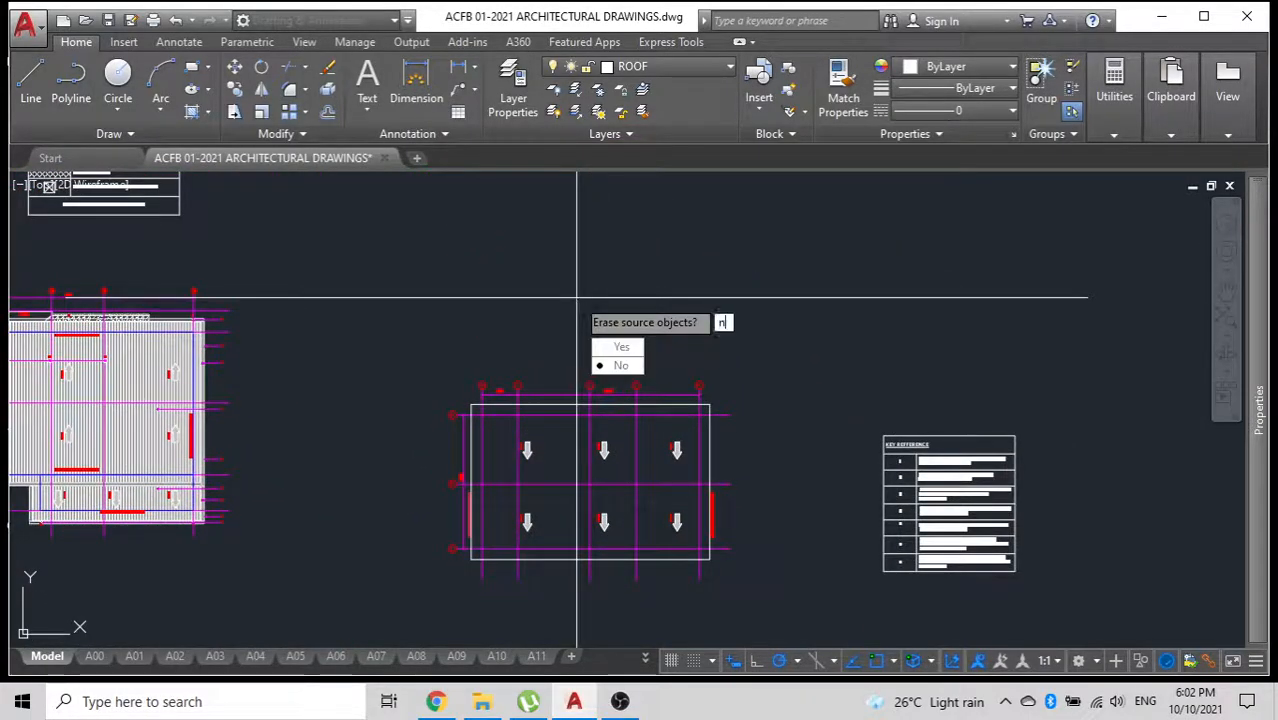
key("Return")
Set the rotation of the mirrored "OUTLINE OF BUILDING BELOW" label on the right edge to 180 degrees.
scroll(476, 456, "up", 6)
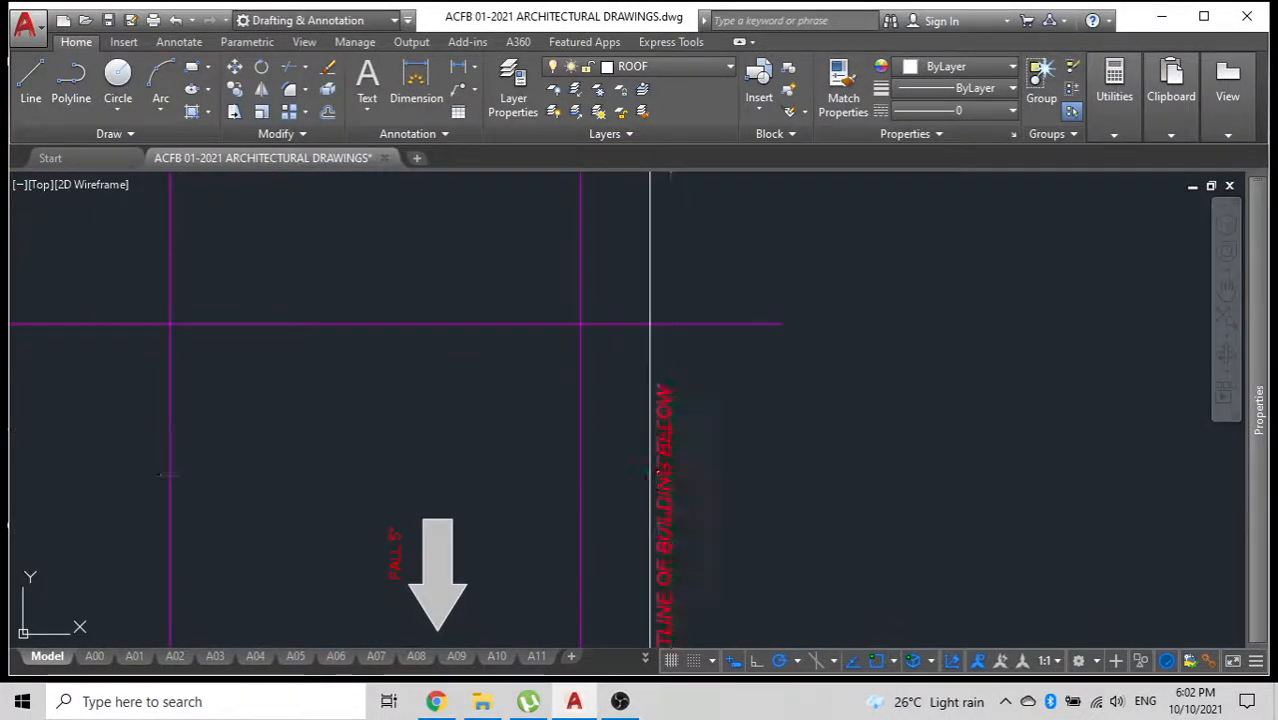
left_click(660, 472)
mouse_move(1245, 457)
scroll(1064, 475, "down", 4)
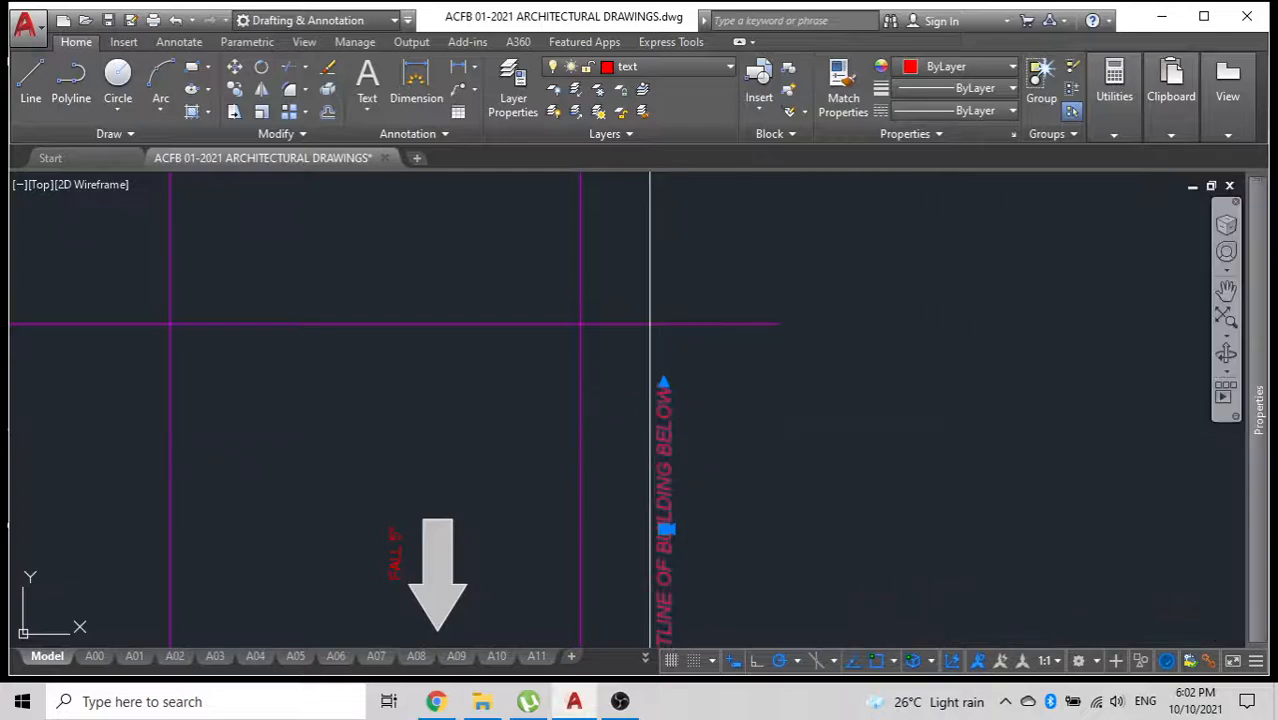
mouse_move(1257, 425)
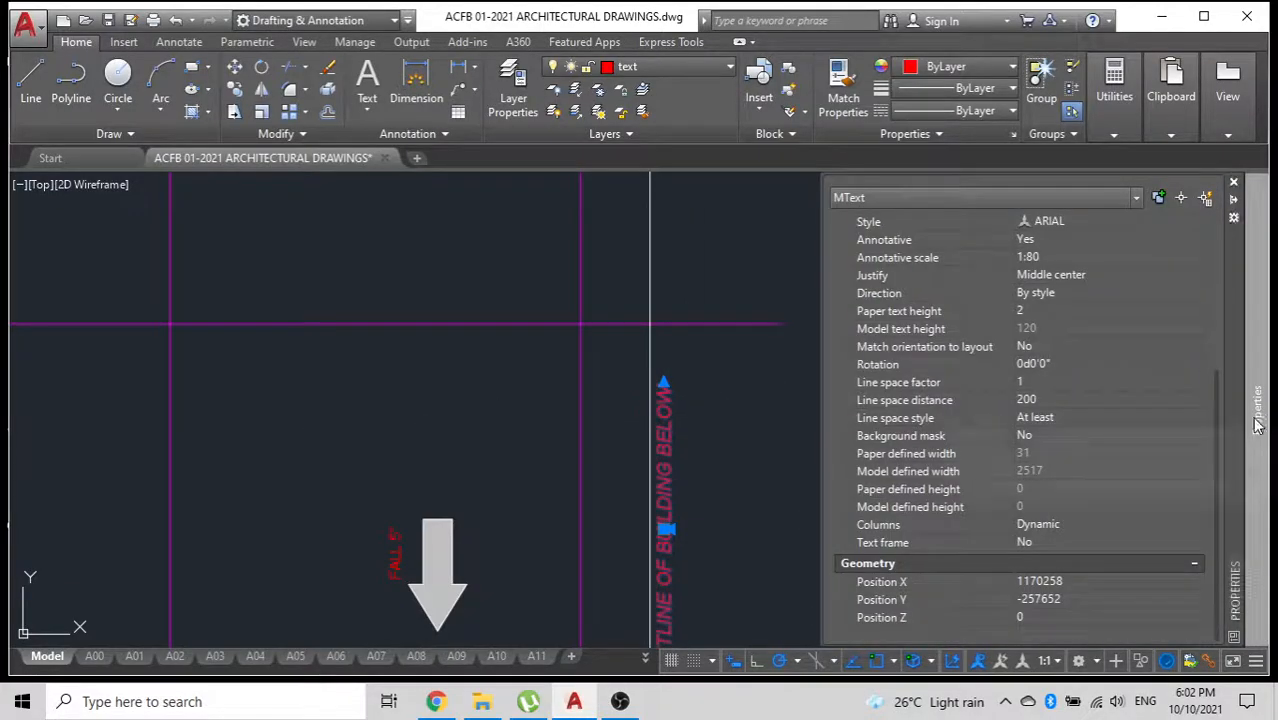
left_click(1040, 365)
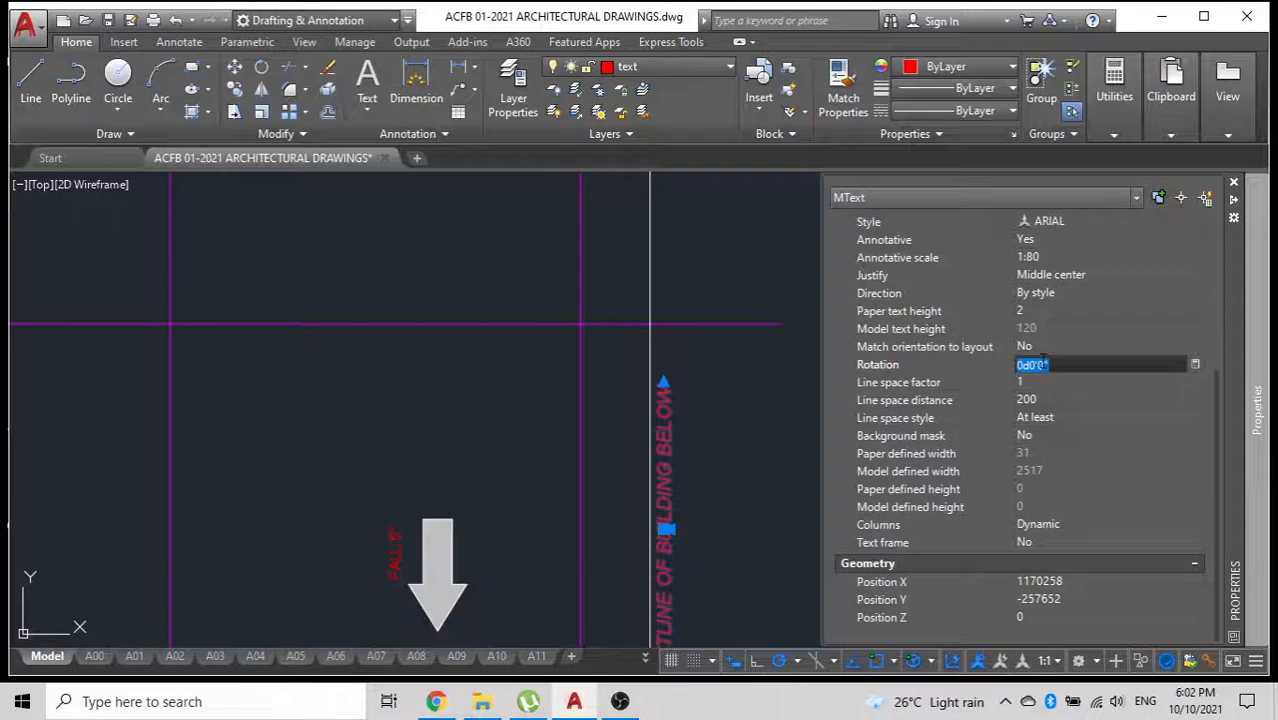
key("Tab")
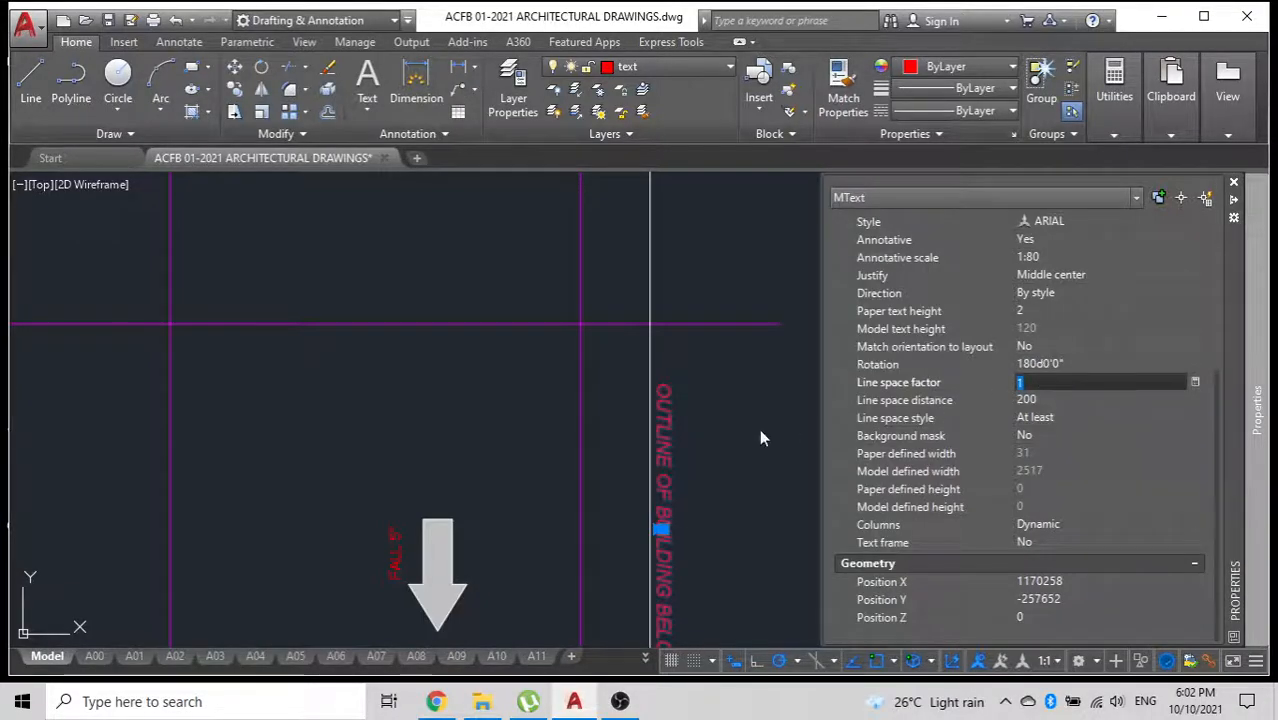
key("Escape")
Copy the vertical "OUTLINE OF BUILDING BELOW" label from the roof's right edge to grid line A, between grids 1 and 2.
scroll(736, 434, "down", 2)
middle_click_drag(736, 434, 770, 358)
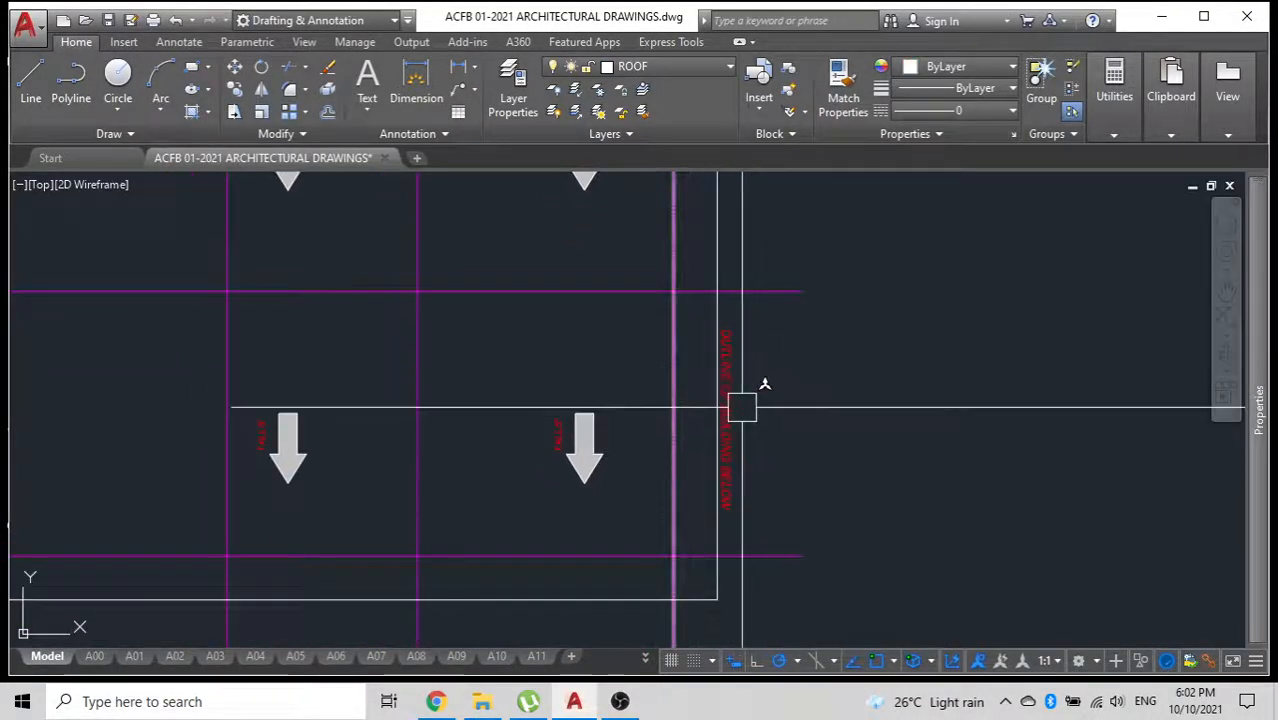
scroll(742, 407, "down", 2)
mouse_move(742, 407)
middle_mouse_down()
mouse_move(881, 431)
mouse_move(831, 432)
mouse_move(1044, 417)
mouse_move(980, 413)
middle_mouse_up()
scroll(816, 428, "up", 3)
scroll(816, 430, "down", 1)
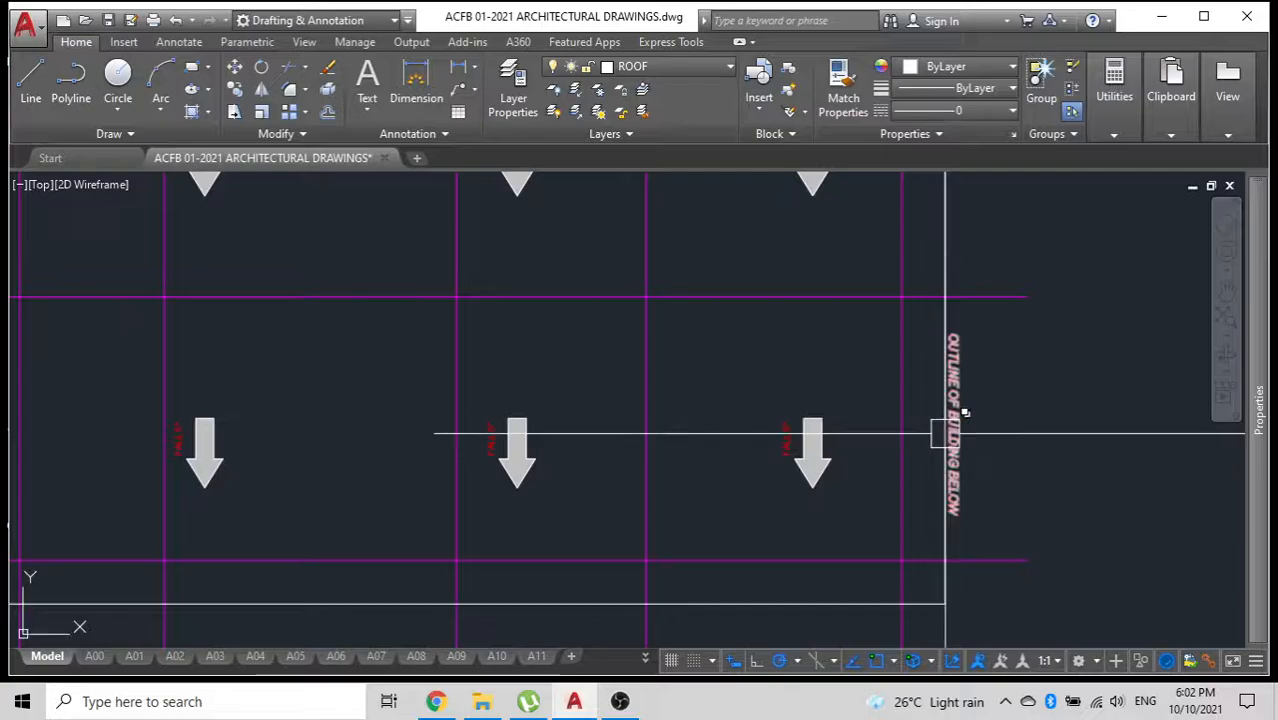
left_click(960, 424)
type("co")
key("Return")
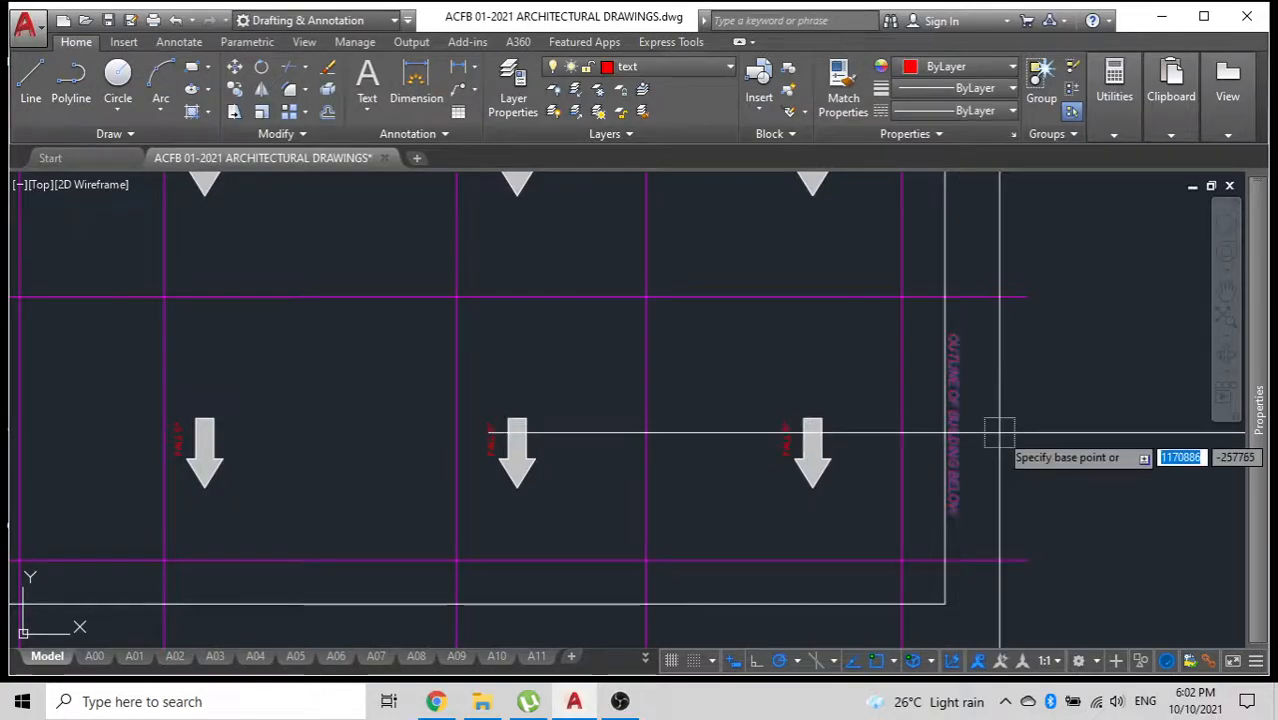
left_click(948, 333)
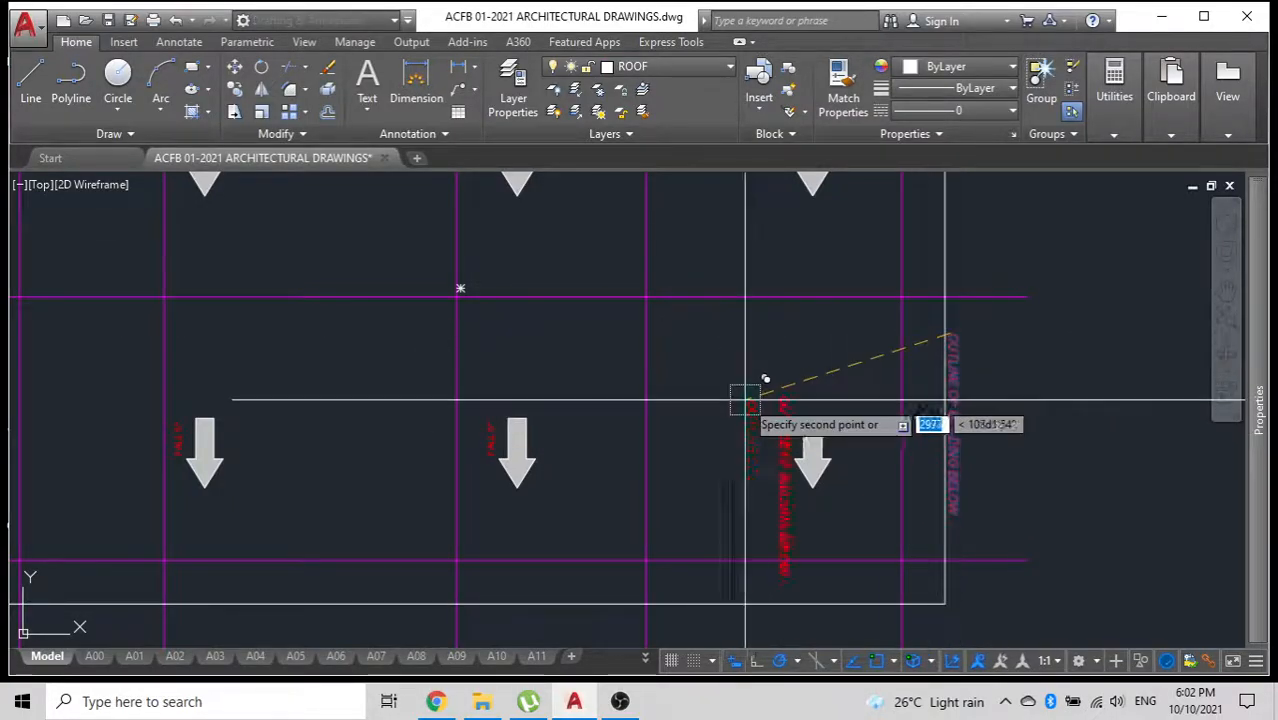
scroll(750, 394, "down", 5)
scroll(600, 378, "up", 6)
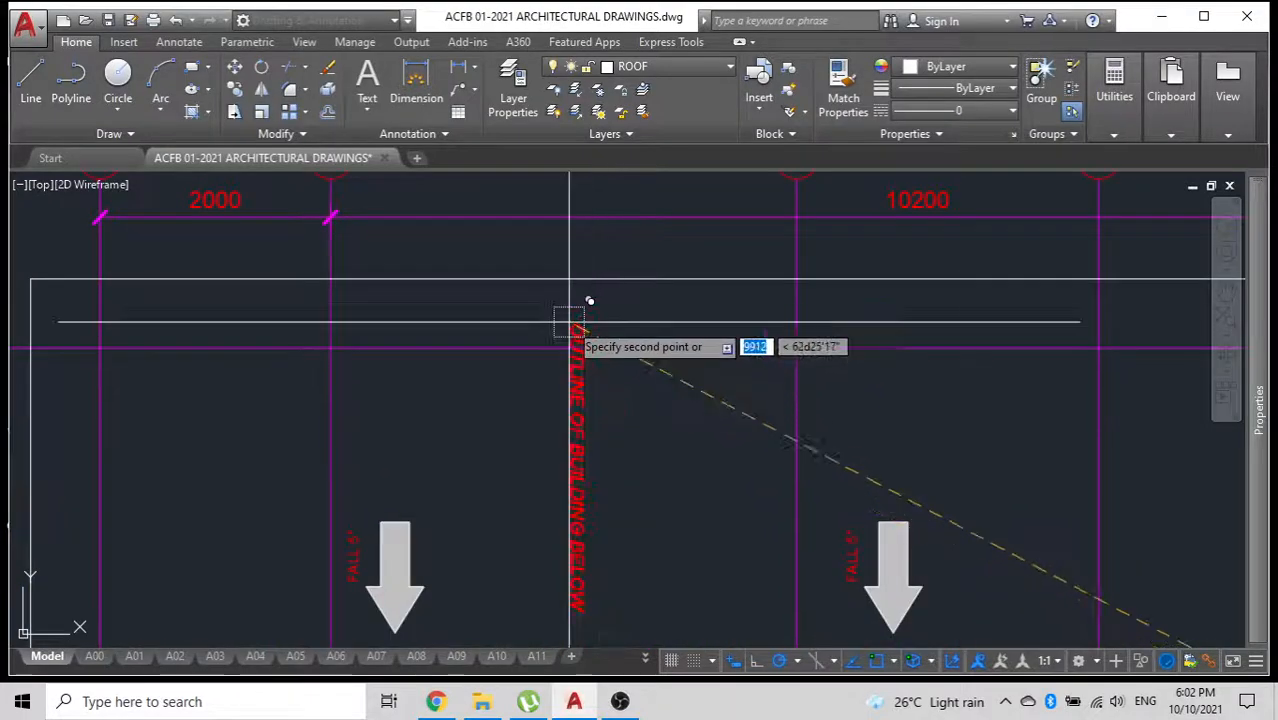
scroll(501, 220, "down", 3)
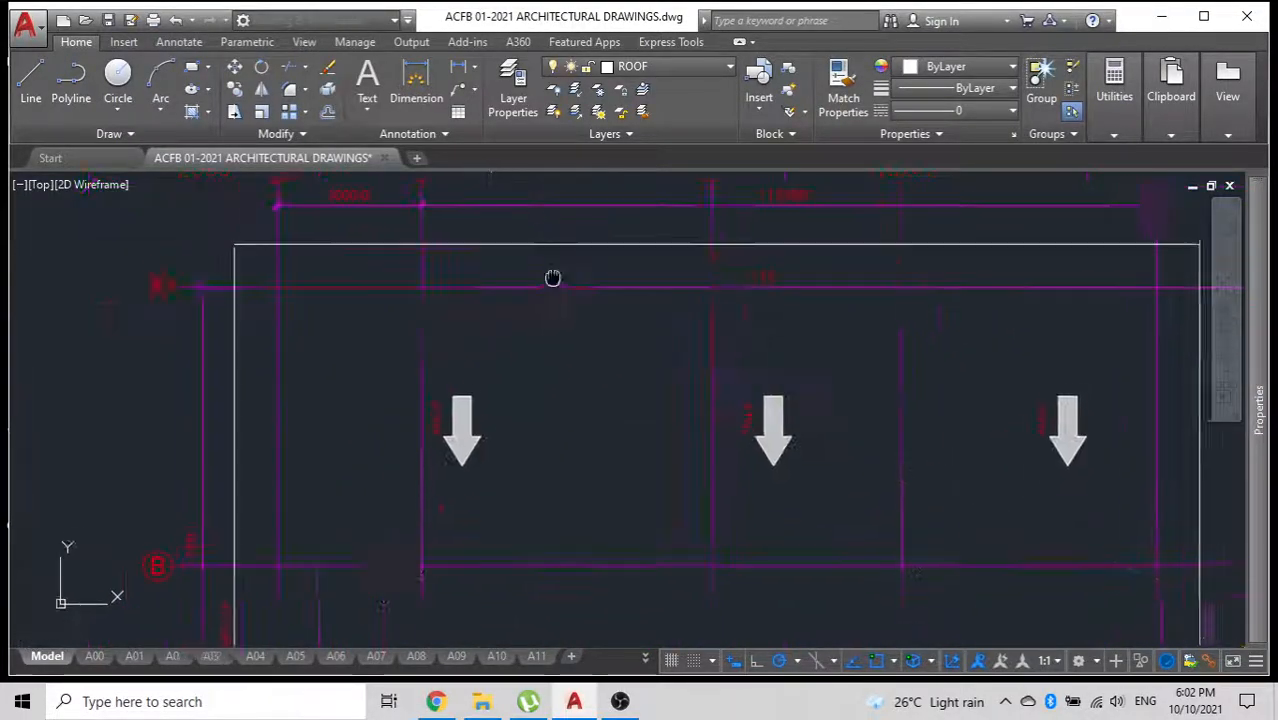
scroll(502, 262, "up", 3)
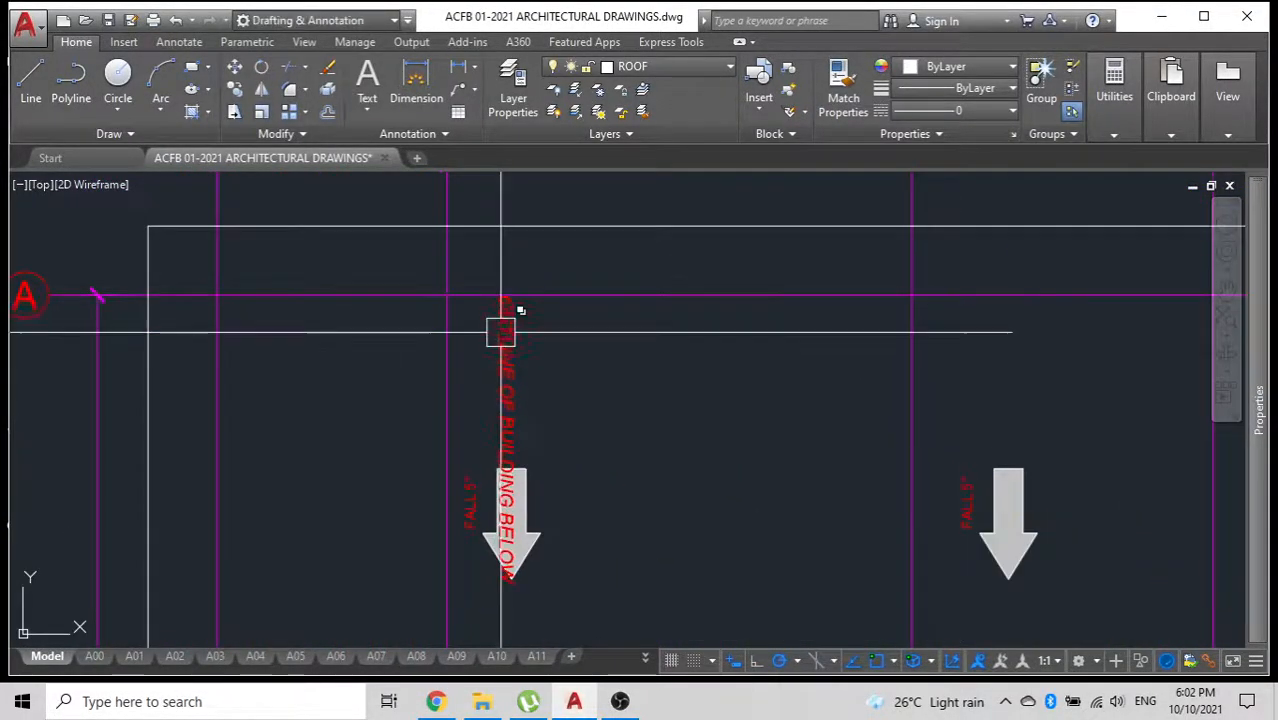
Rotate the copied "OUTLINE OF BUILDING BELOW" label about its upper end so it reads horizontally along grid line A.
type("o")
key("Return")
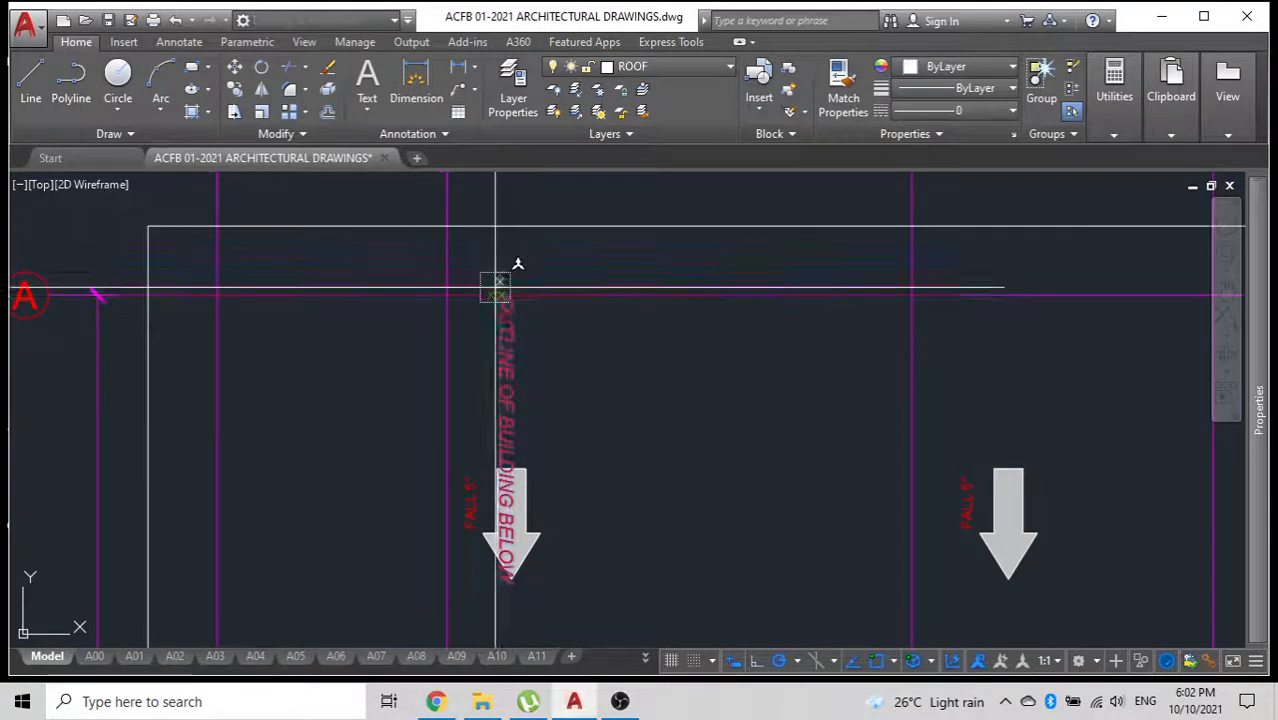
left_click(503, 295)
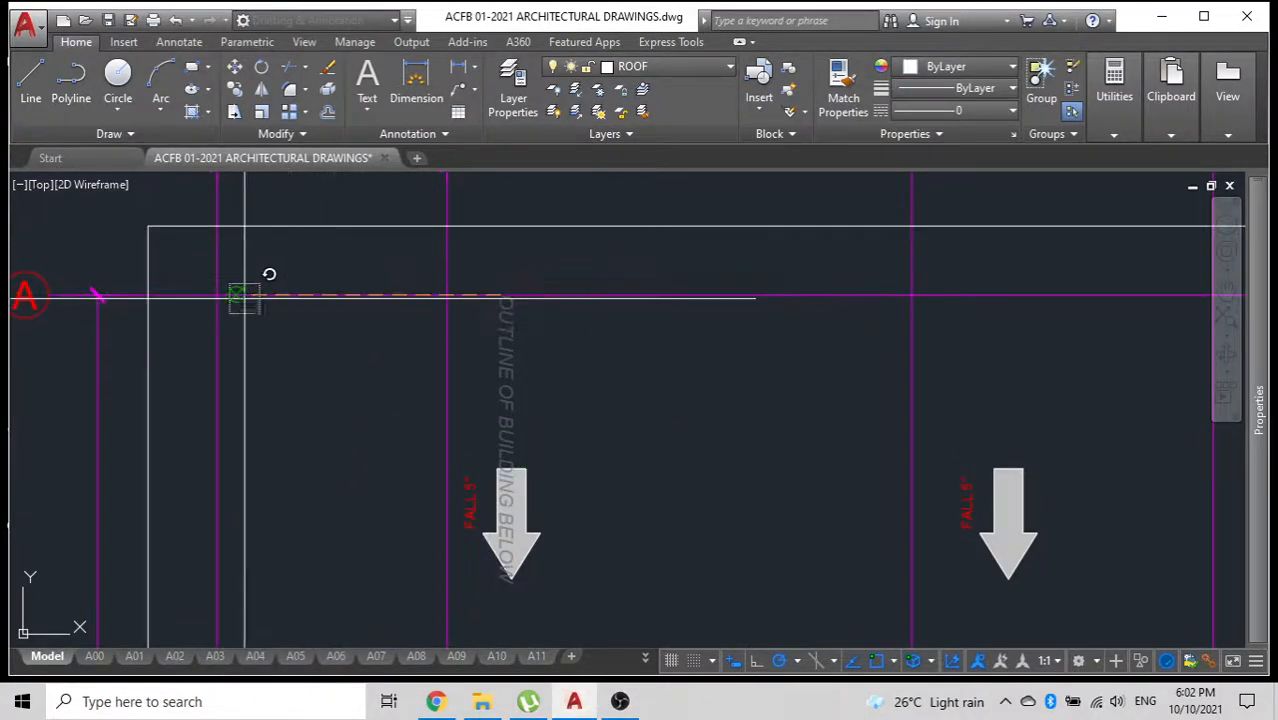
left_click(232, 294)
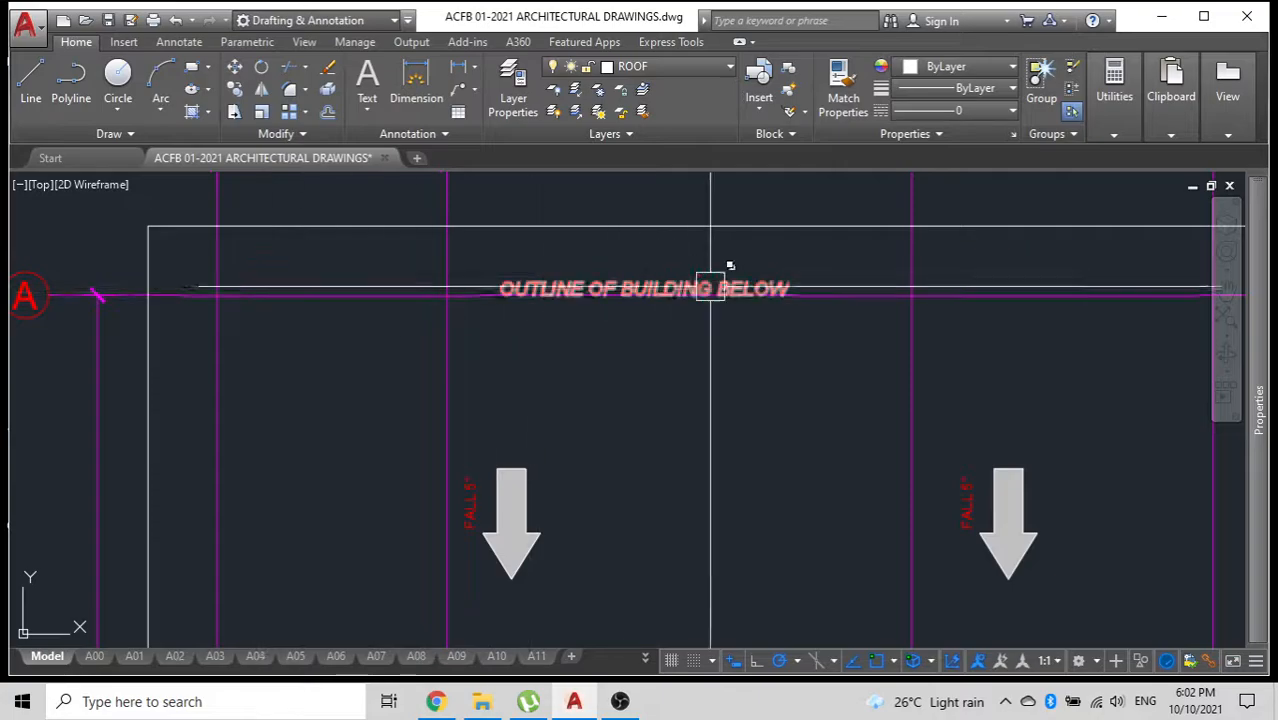
Move the horizontal "OUTLINE OF BUILDING BELOW" label slightly up off grid line A and right, between grids 1 and 2.
scroll(702, 289, "up", 2)
scroll(709, 334, "down", 2)
left_click(709, 330)
left_click(709, 334)
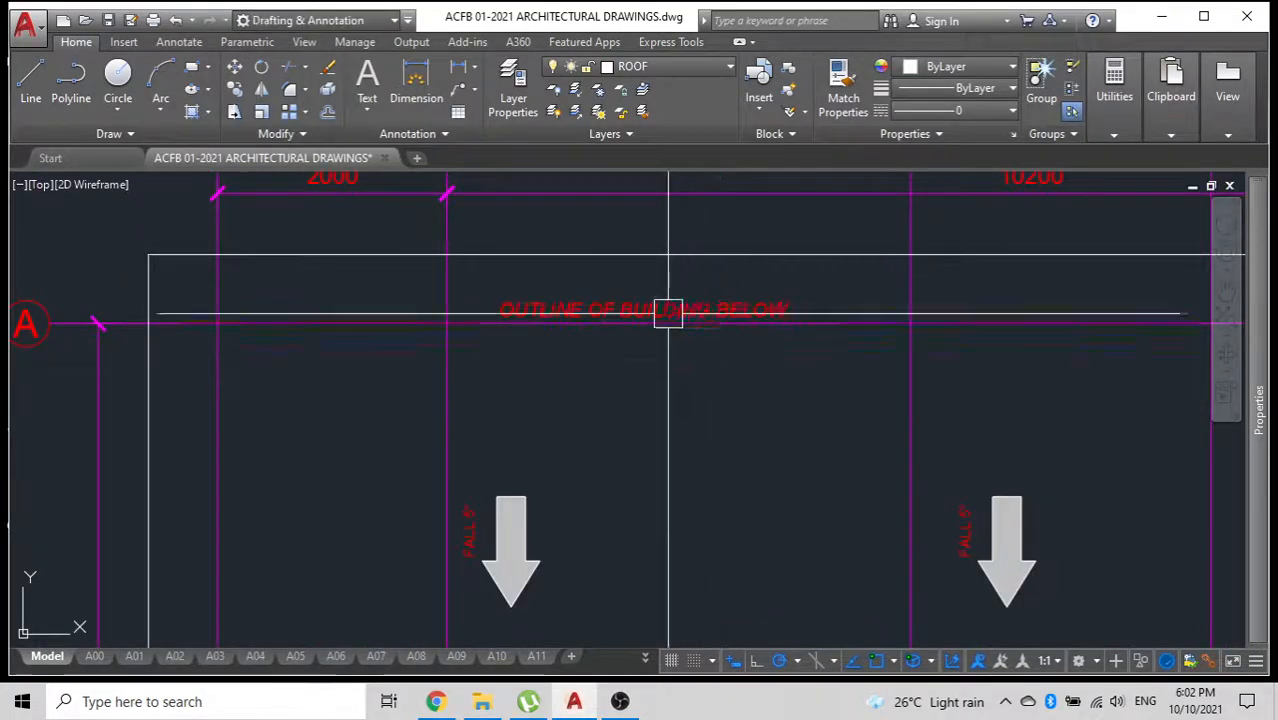
scroll(683, 300, "down", 4)
scroll(688, 332, "up", 4)
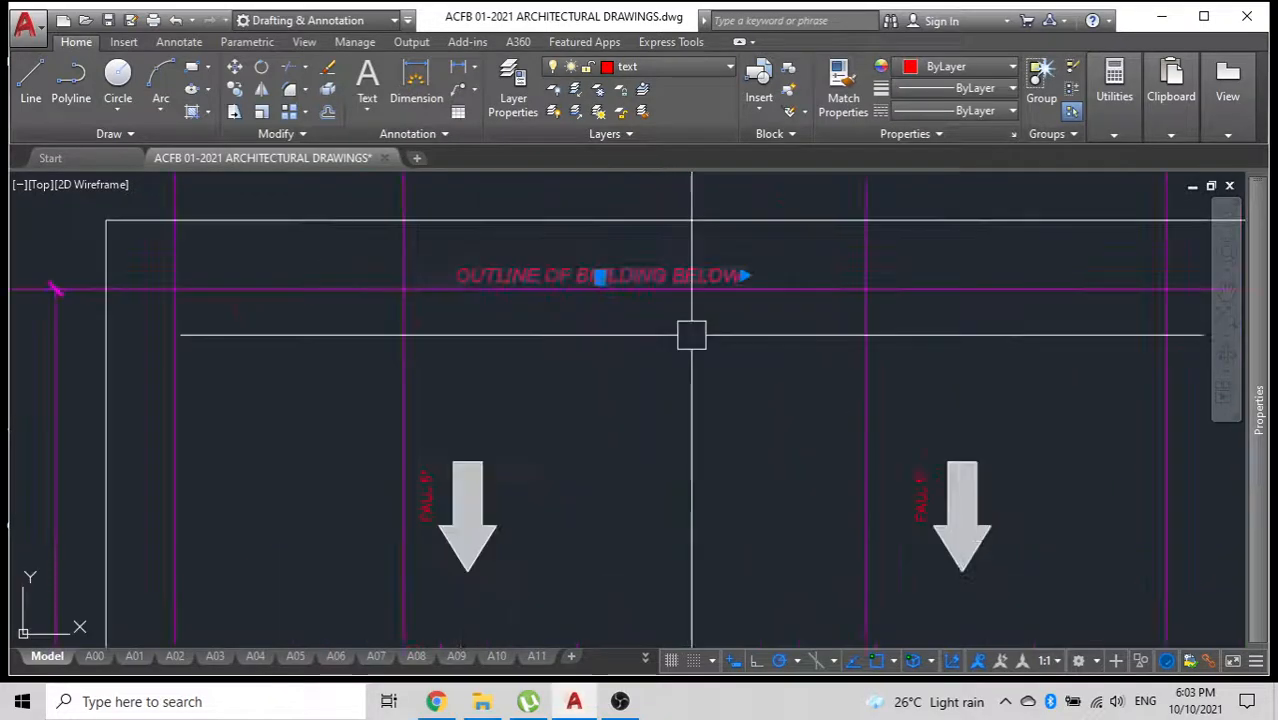
left_click(622, 357)
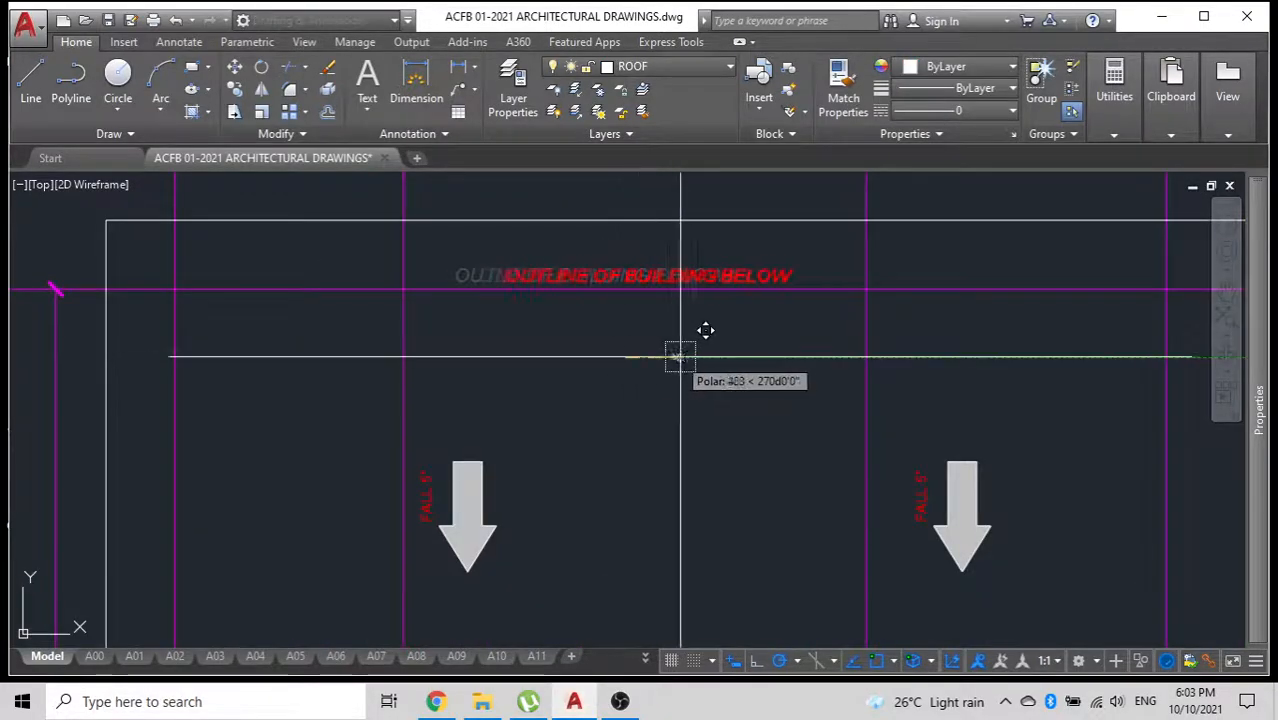
left_click(728, 354)
Mirror the upper "OUTLINE OF BUILDING BELOW" label to the lower edge about the roof outline's horizontal centreline, keeping the original.
scroll(728, 354, "down", 4)
scroll(605, 227, "up", 2)
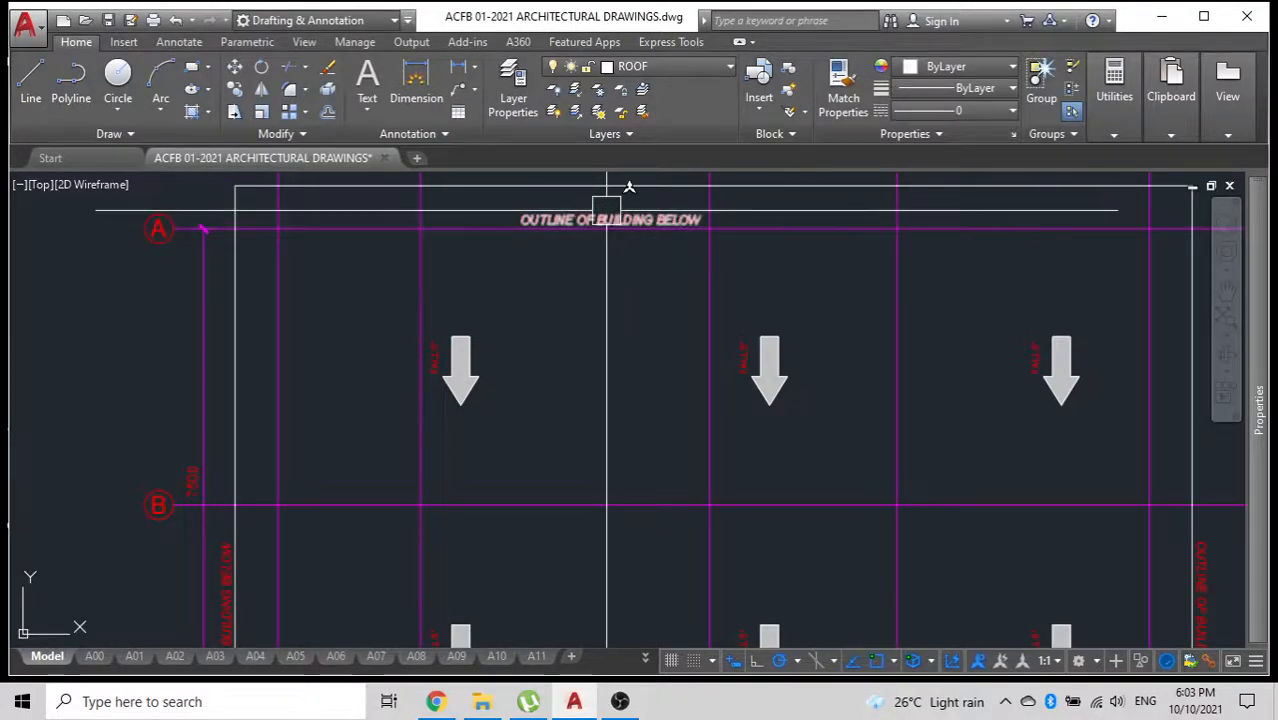
left_click(606, 220)
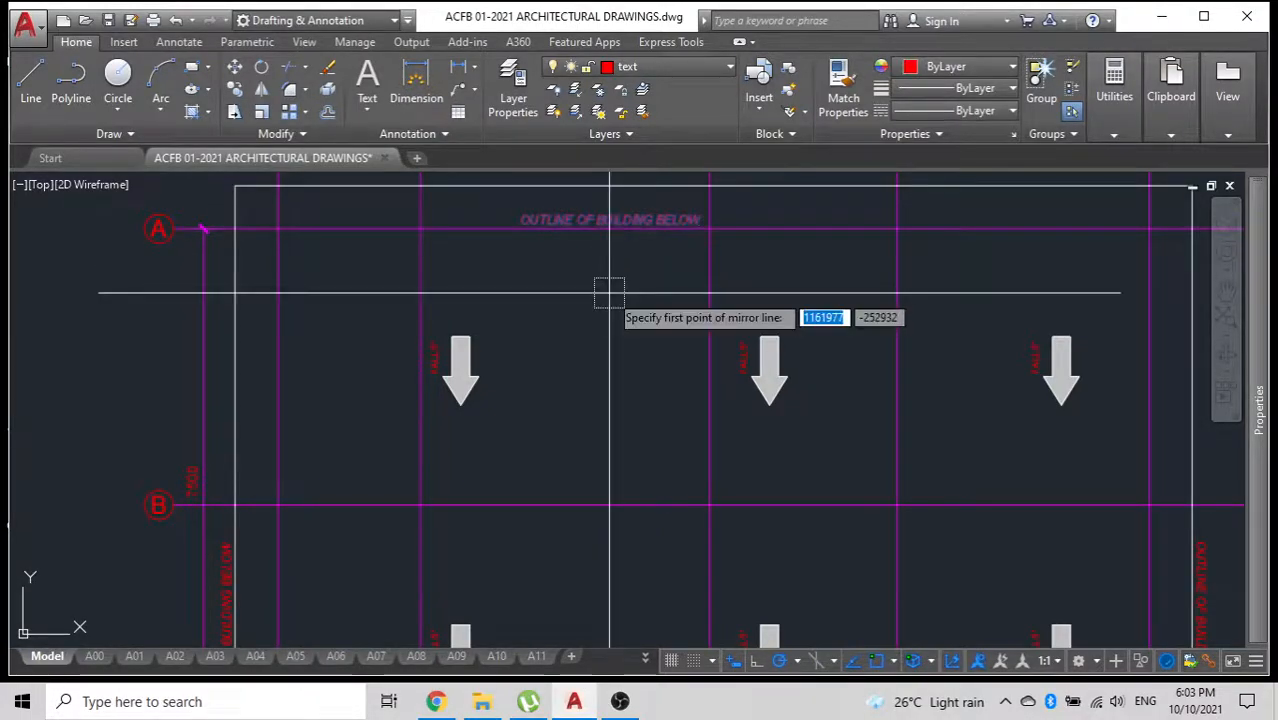
scroll(609, 293, "down", 2)
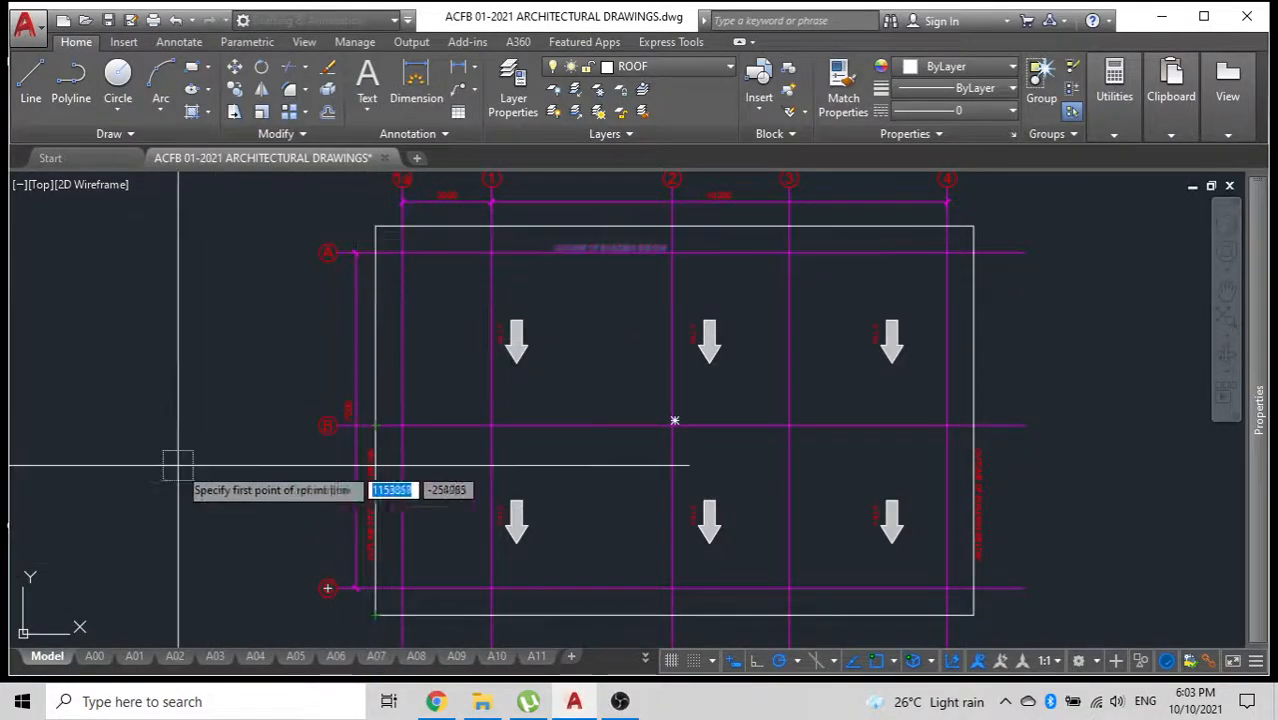
type("p")
key("Return")
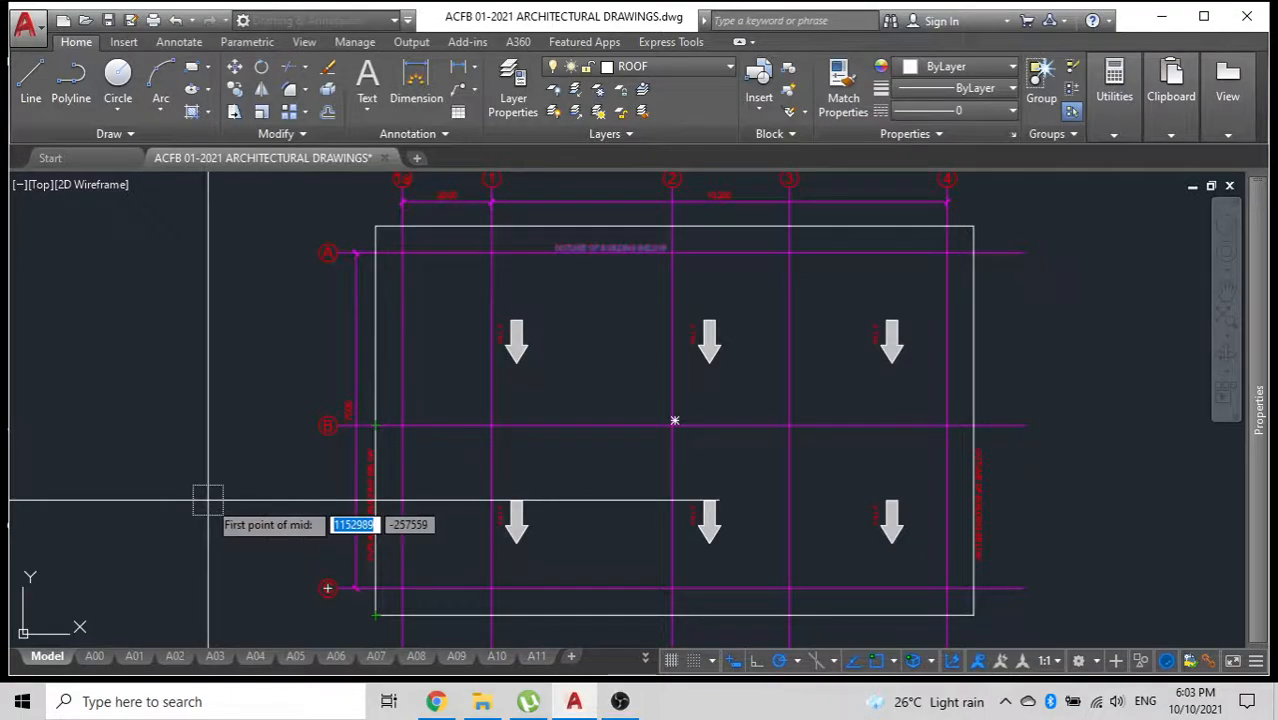
left_click(375, 614)
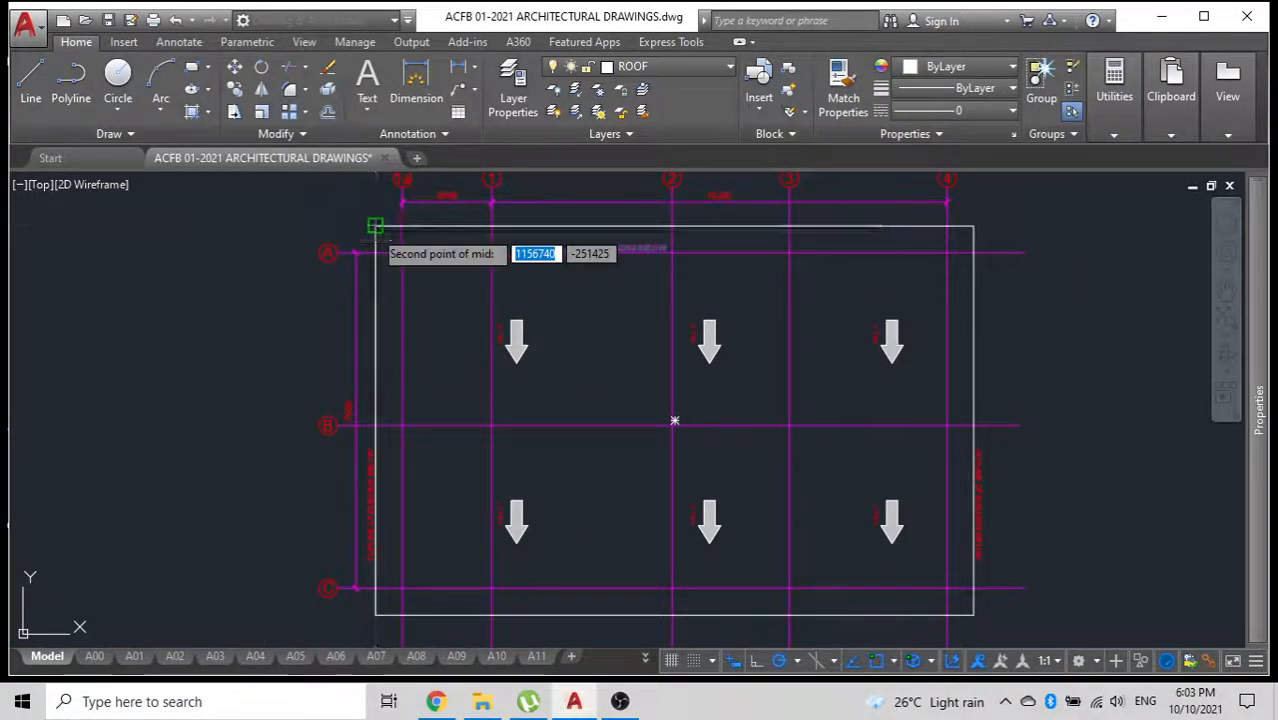
left_click(375, 229)
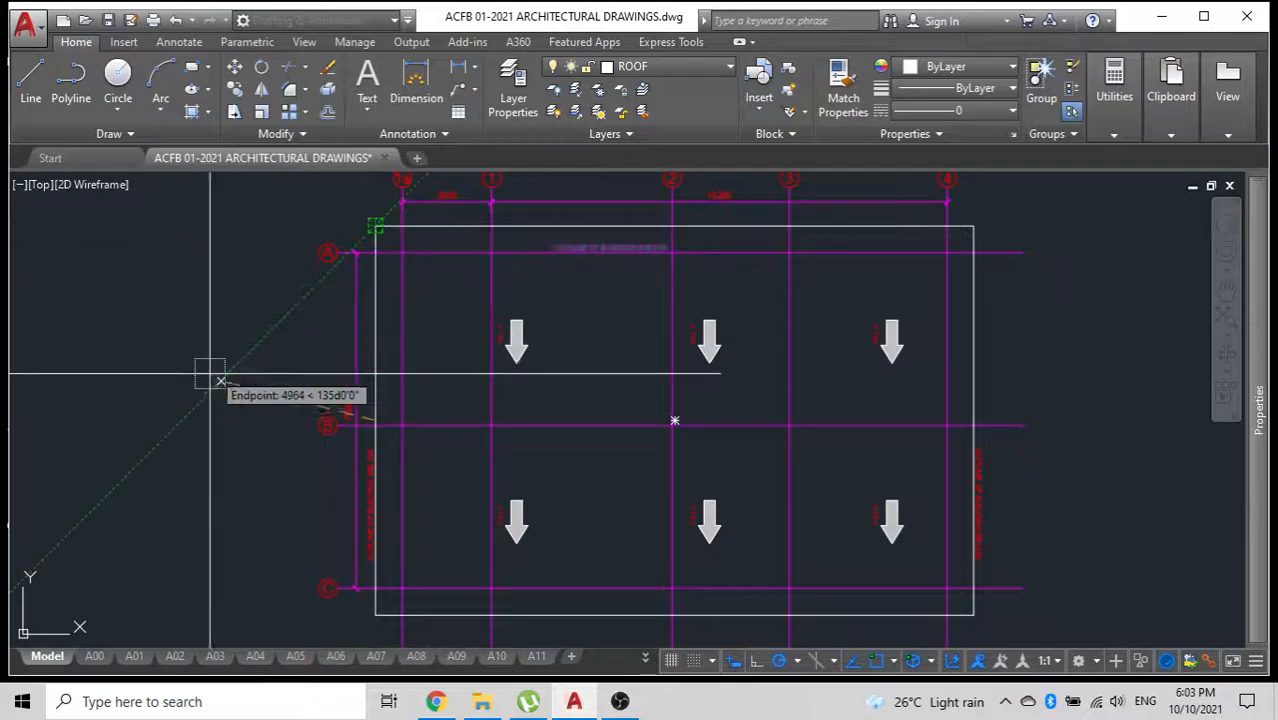
left_click(231, 423)
key("Return")
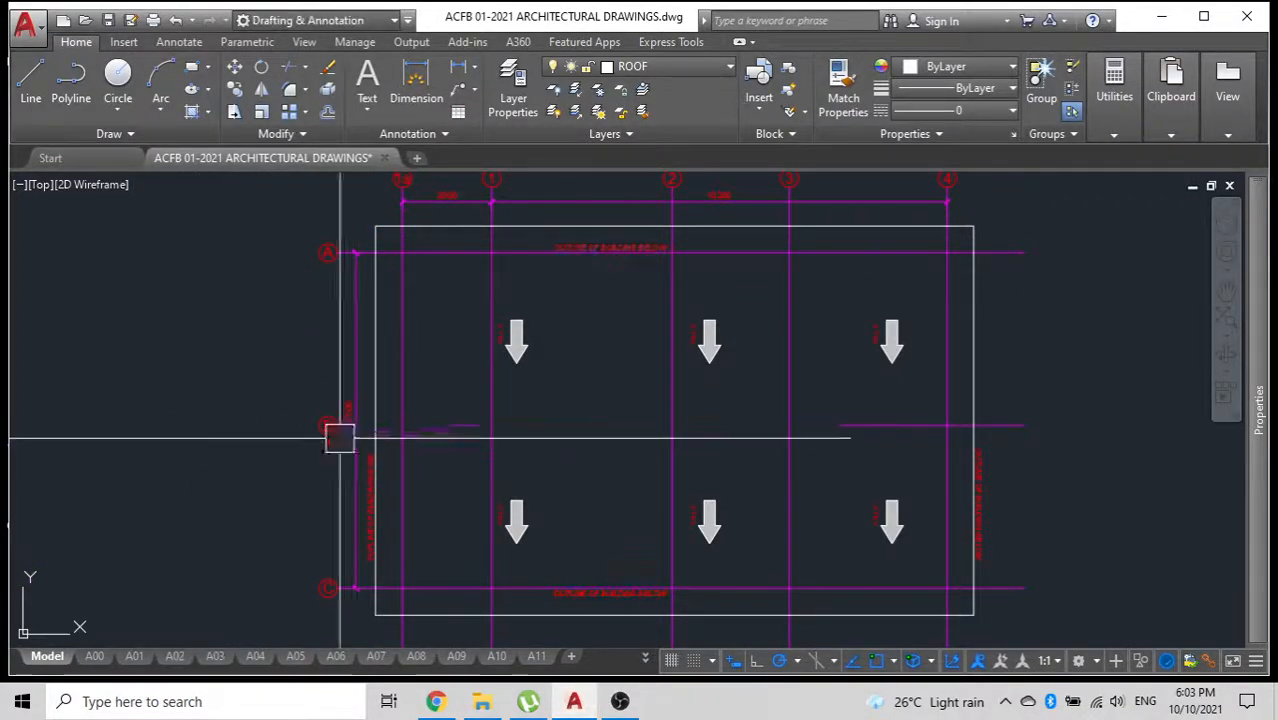
middle_click_drag(819, 440, 802, 354)
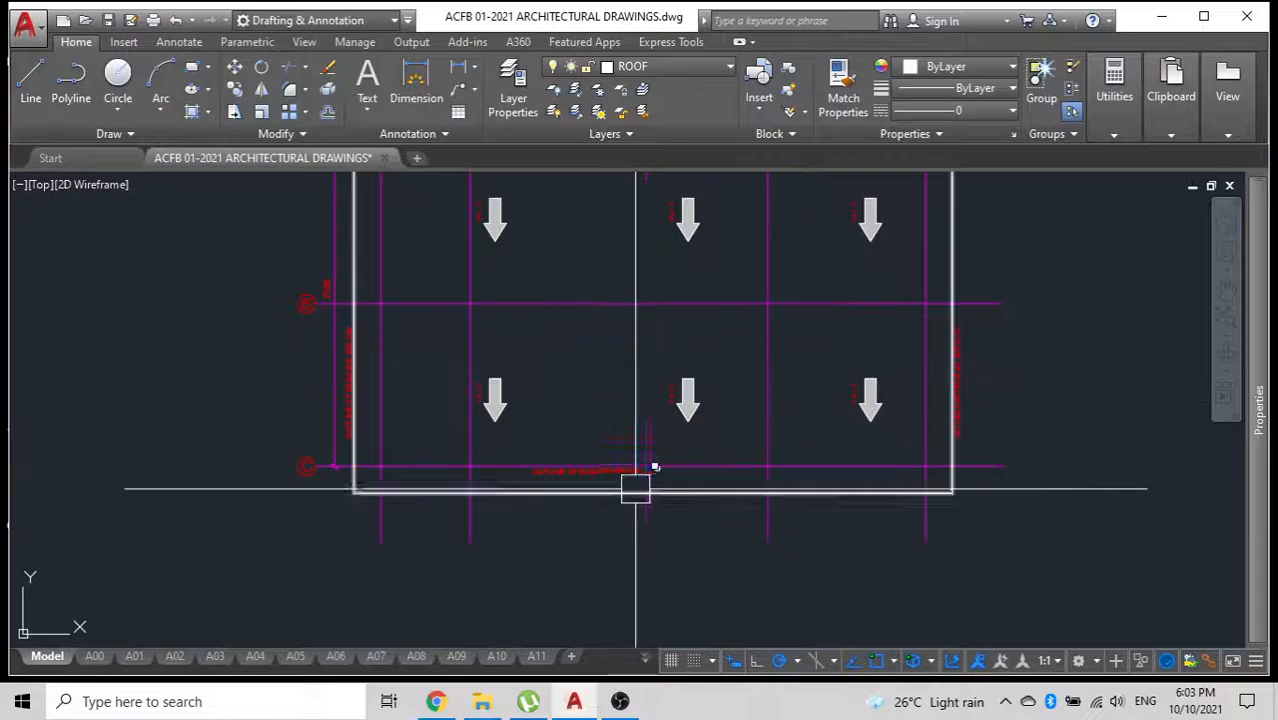
scroll(620, 487, "up", 4)
scroll(620, 507, "down", 5)
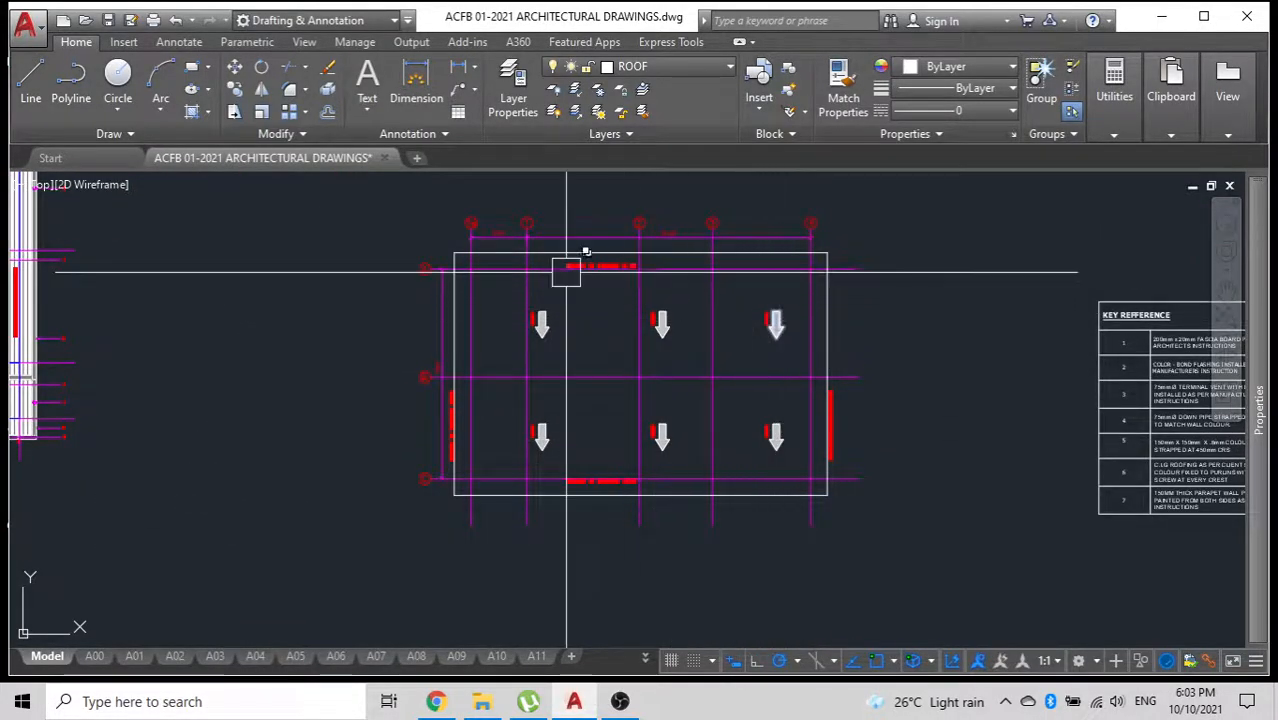
scroll(468, 262, "up", 4)
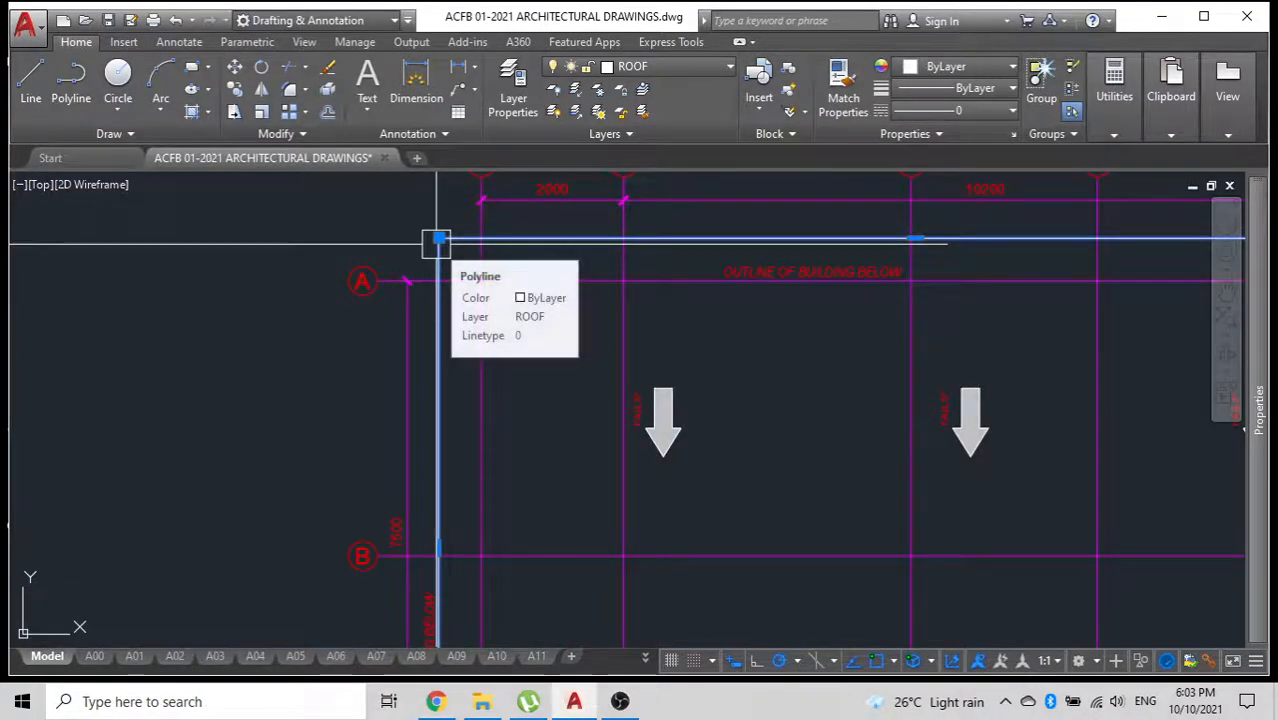
left_click(436, 243)
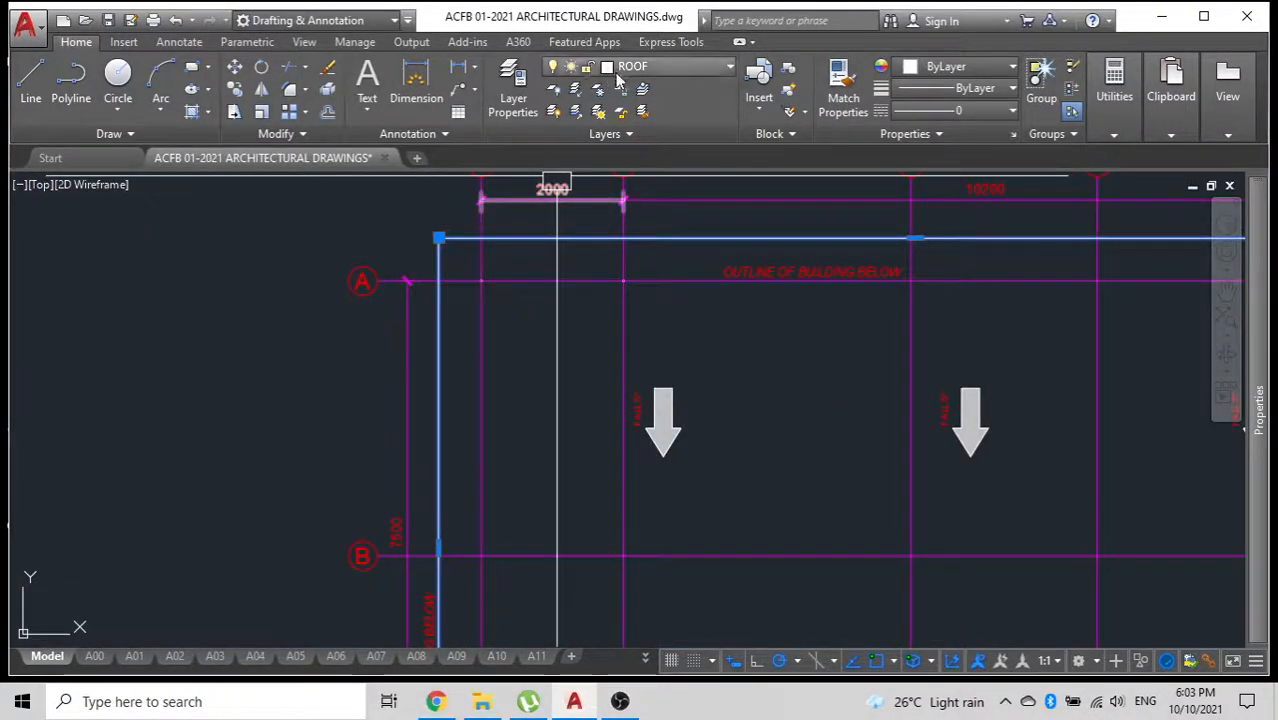
key("Escape")
Turn off the layers of the grid lines, dimensions, fall arrows and text, keeping the roof outline's layer on.
scroll(392, 265, "down", 2)
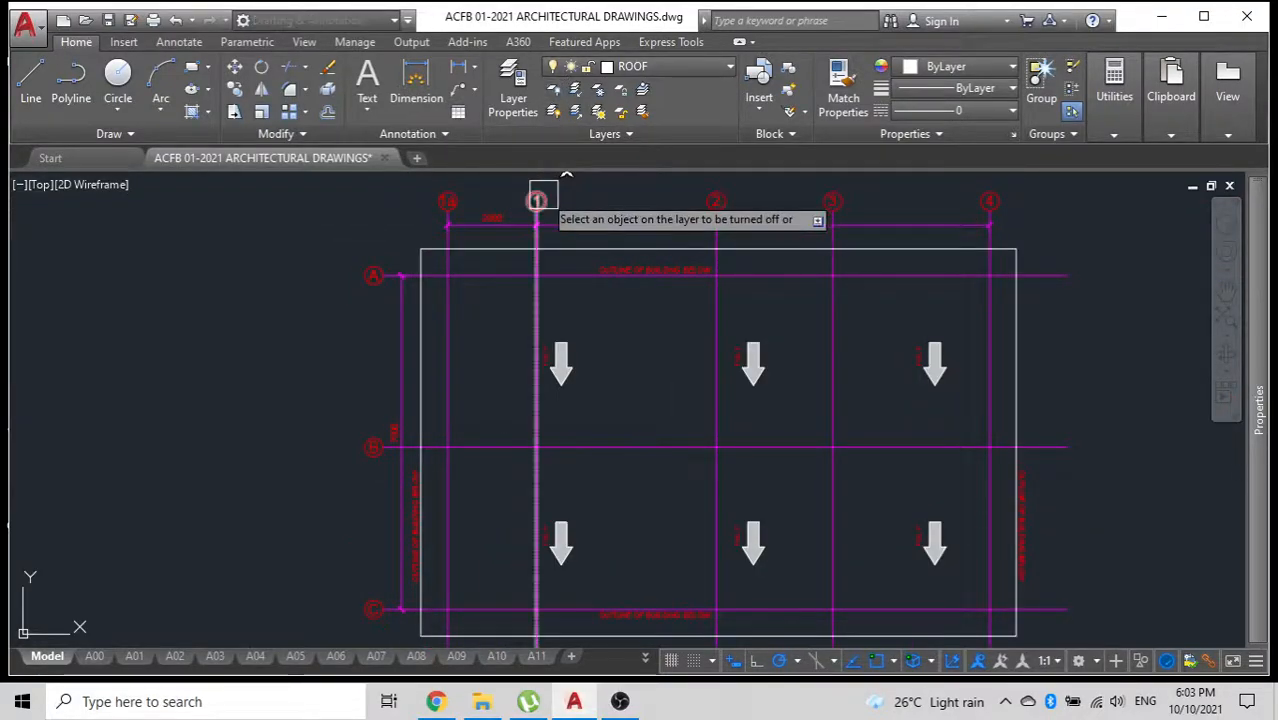
left_click(538, 195)
left_click(398, 343)
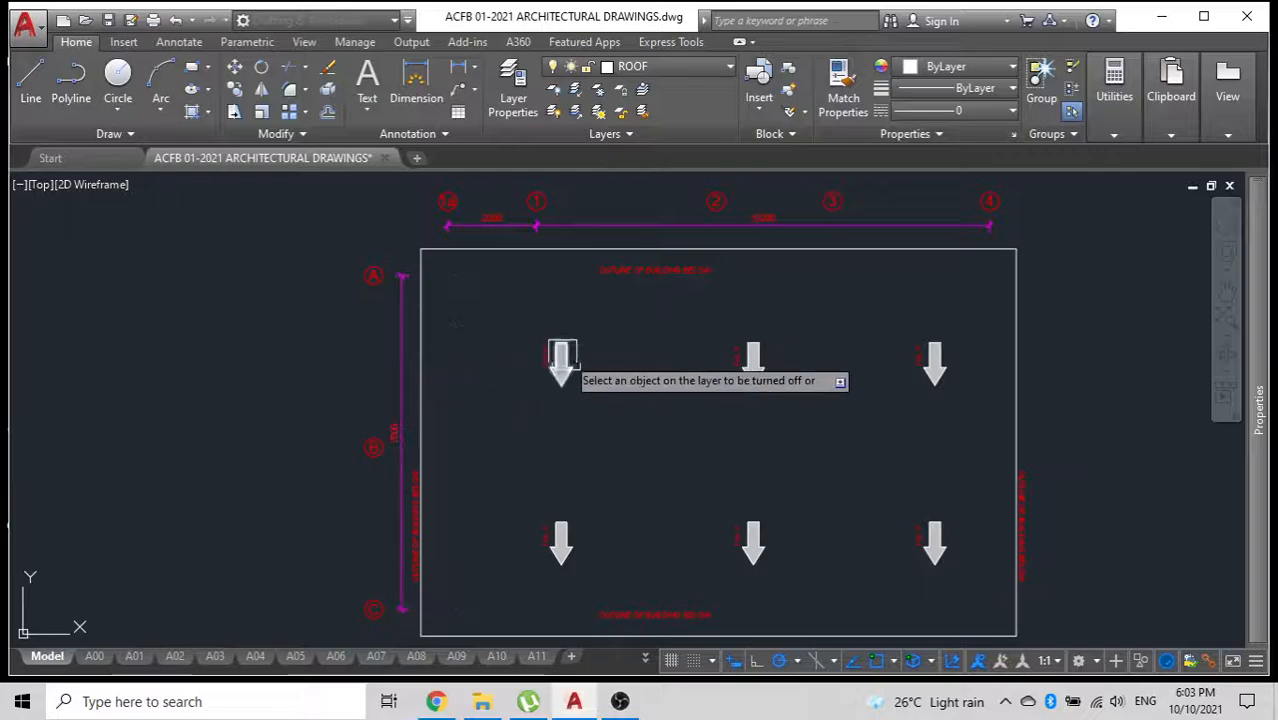
left_click(562, 358)
left_click(752, 357)
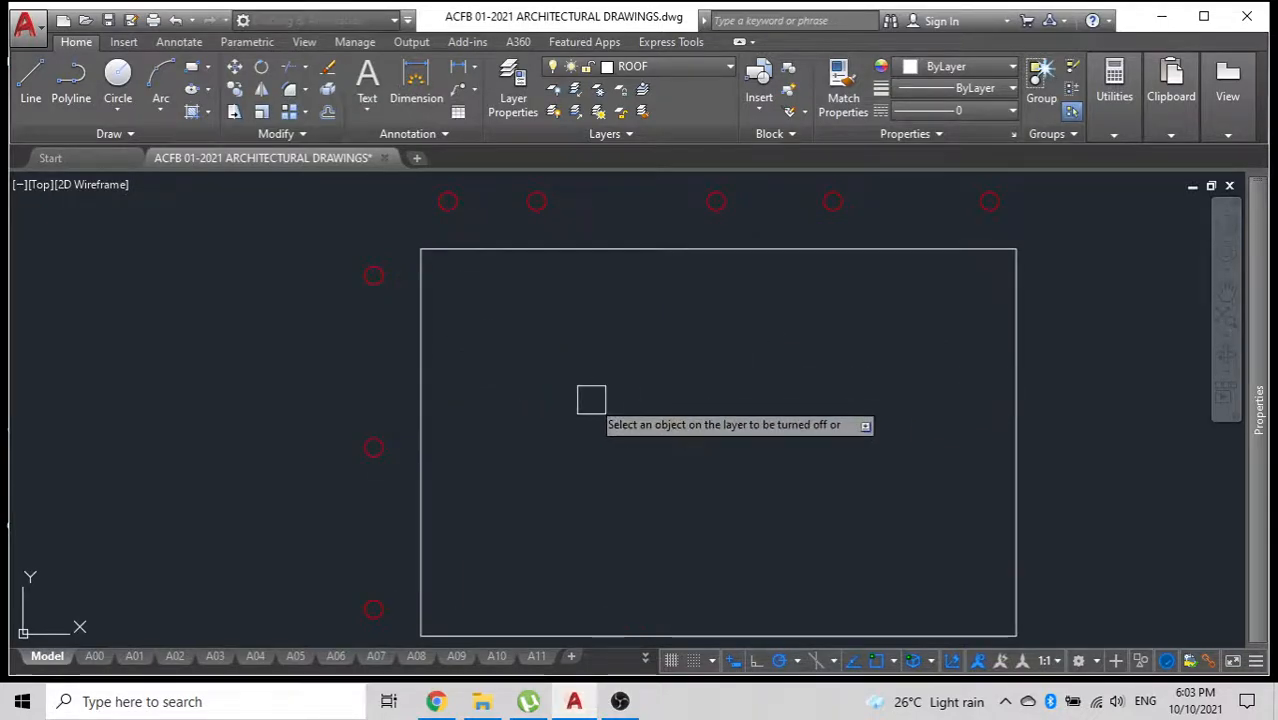
middle_click_drag(556, 339, 536, 362)
key("Escape")
scroll(560, 300, "down", 2)
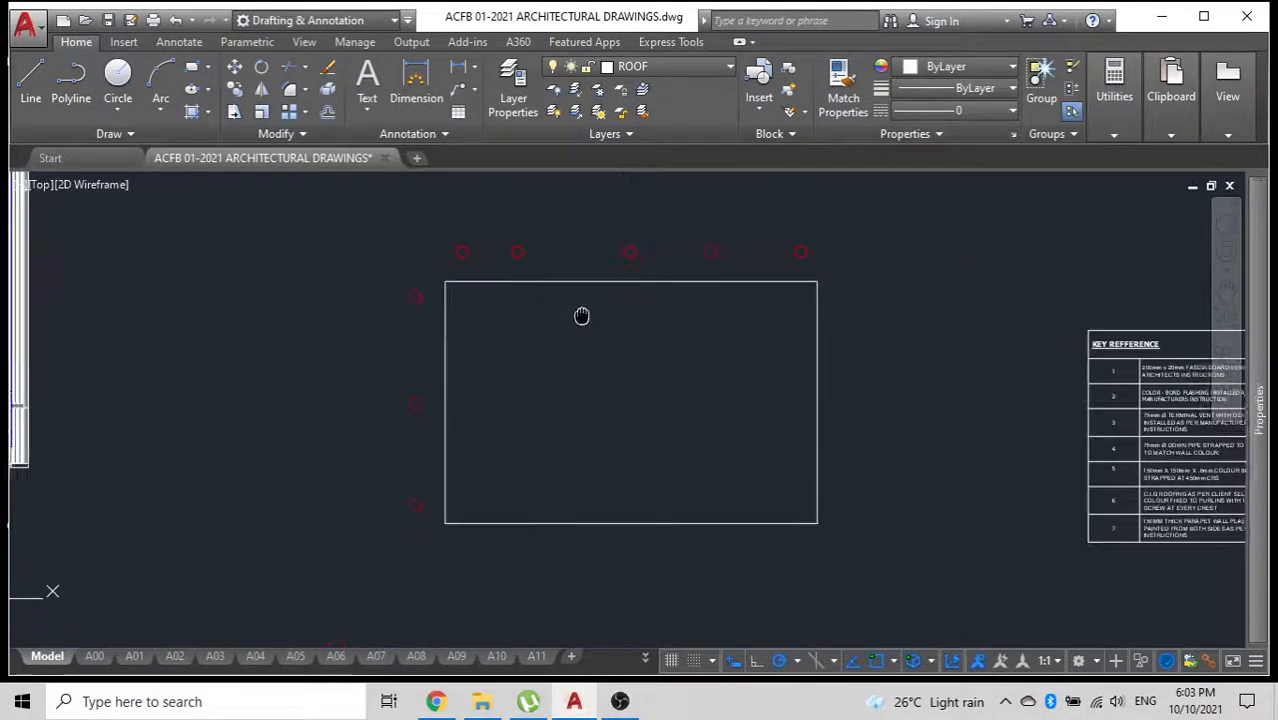
Cancel the started hatch and show the command line.
scroll(590, 417, "down", 4)
scroll(576, 408, "up", 4)
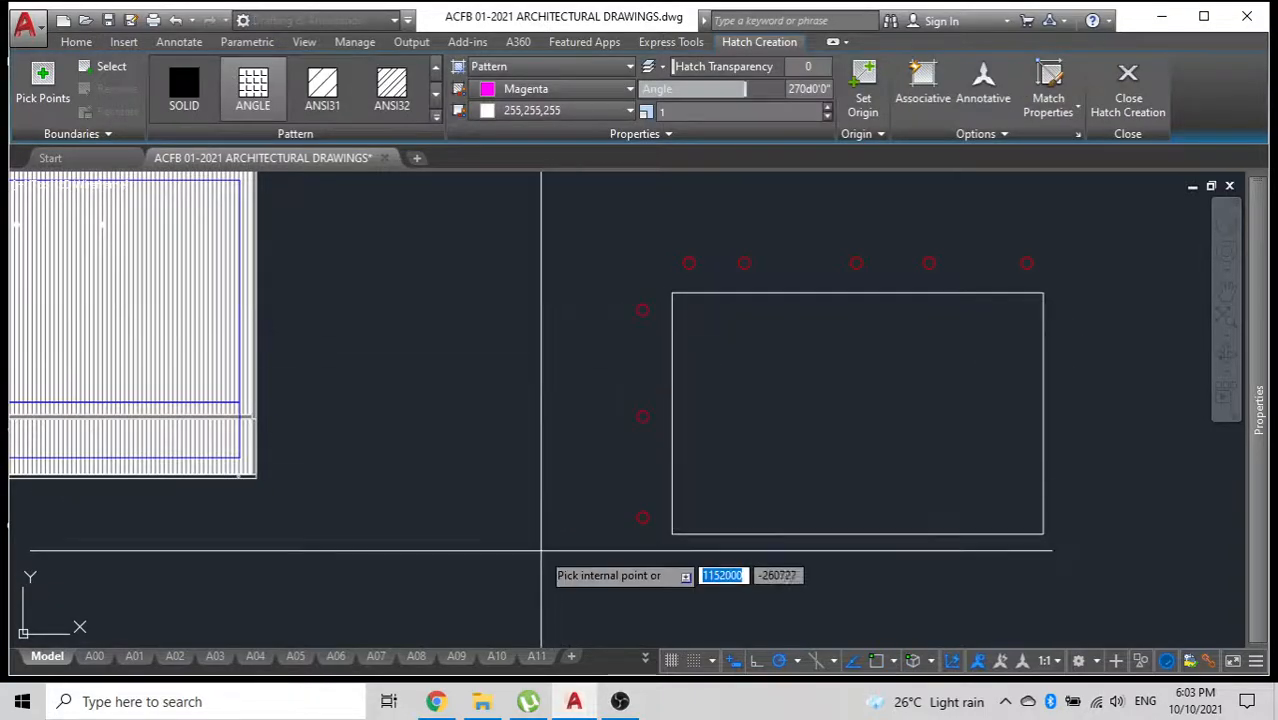
key("Escape")
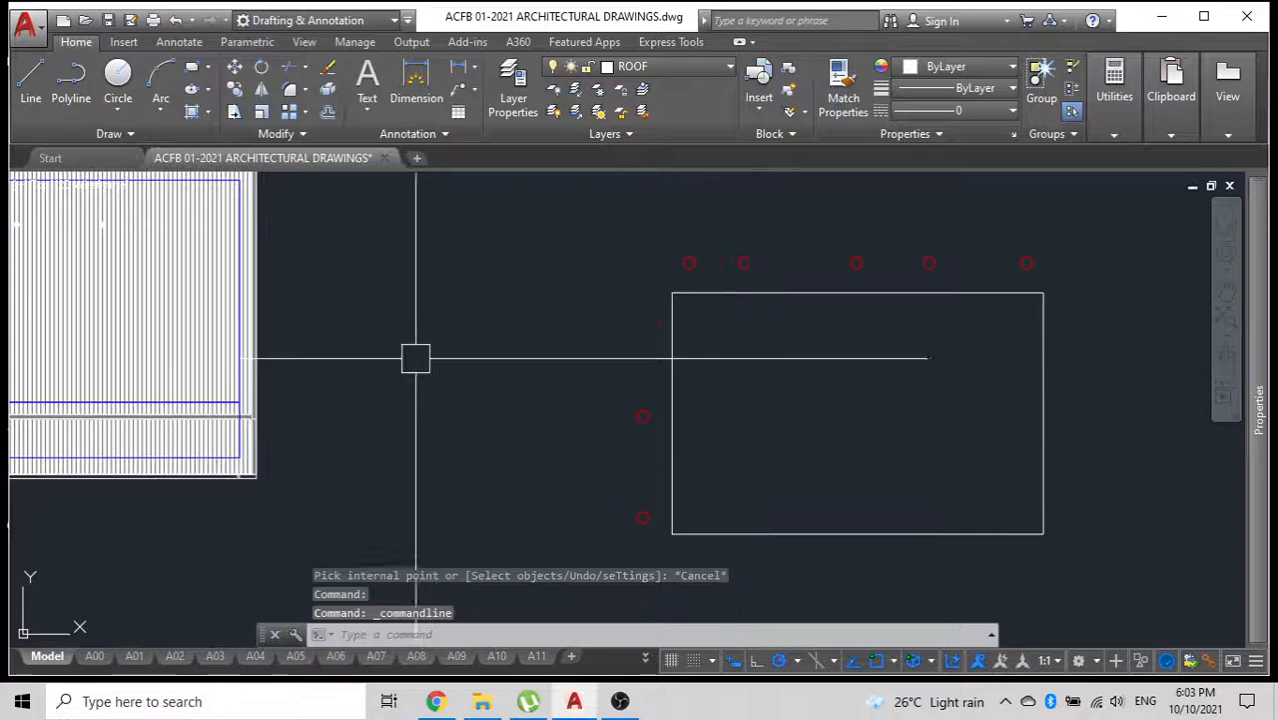
key("Escape")
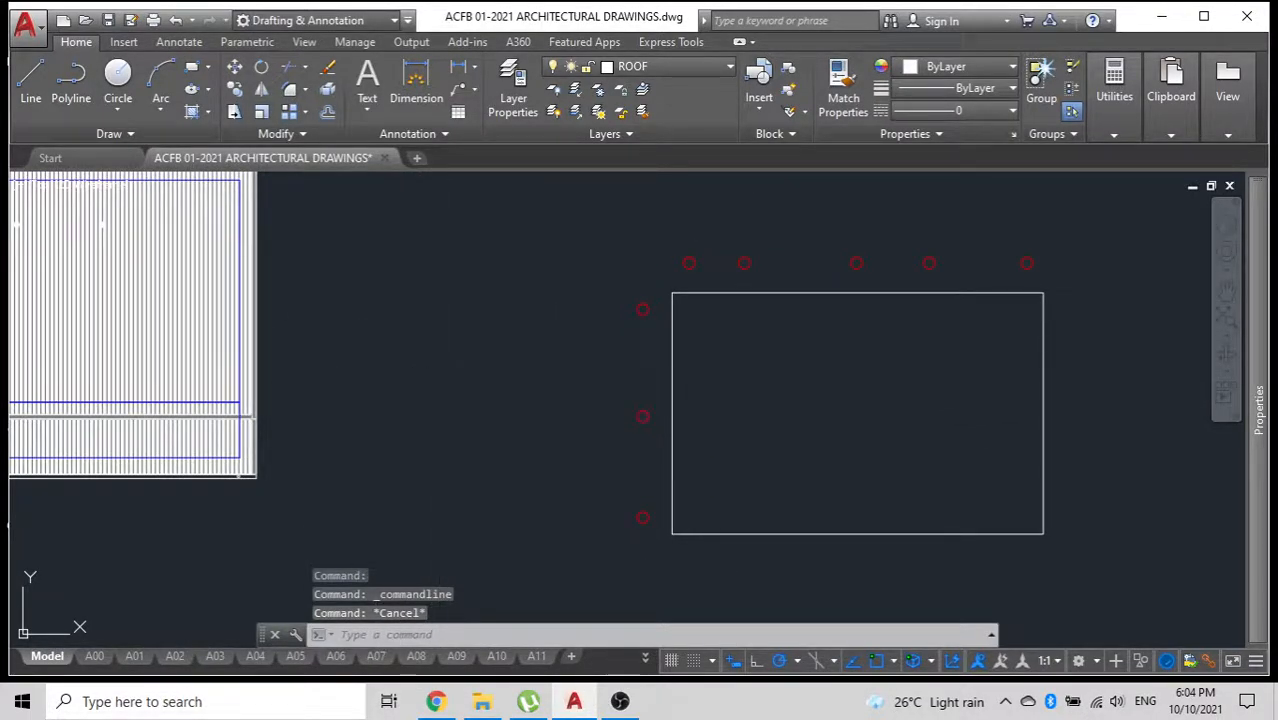
Hatch the roof outline's interior using properties matched from the existing roof plan's hatch.
type("h")
key("Return")
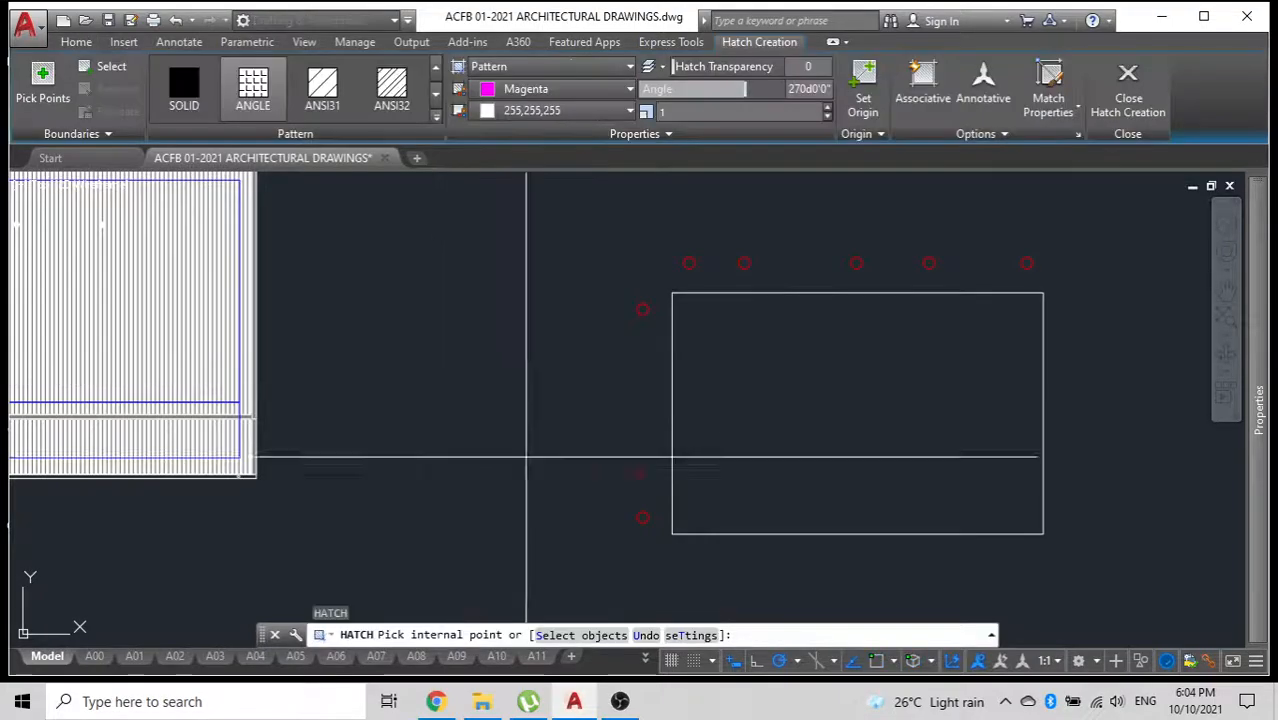
left_click(690, 638)
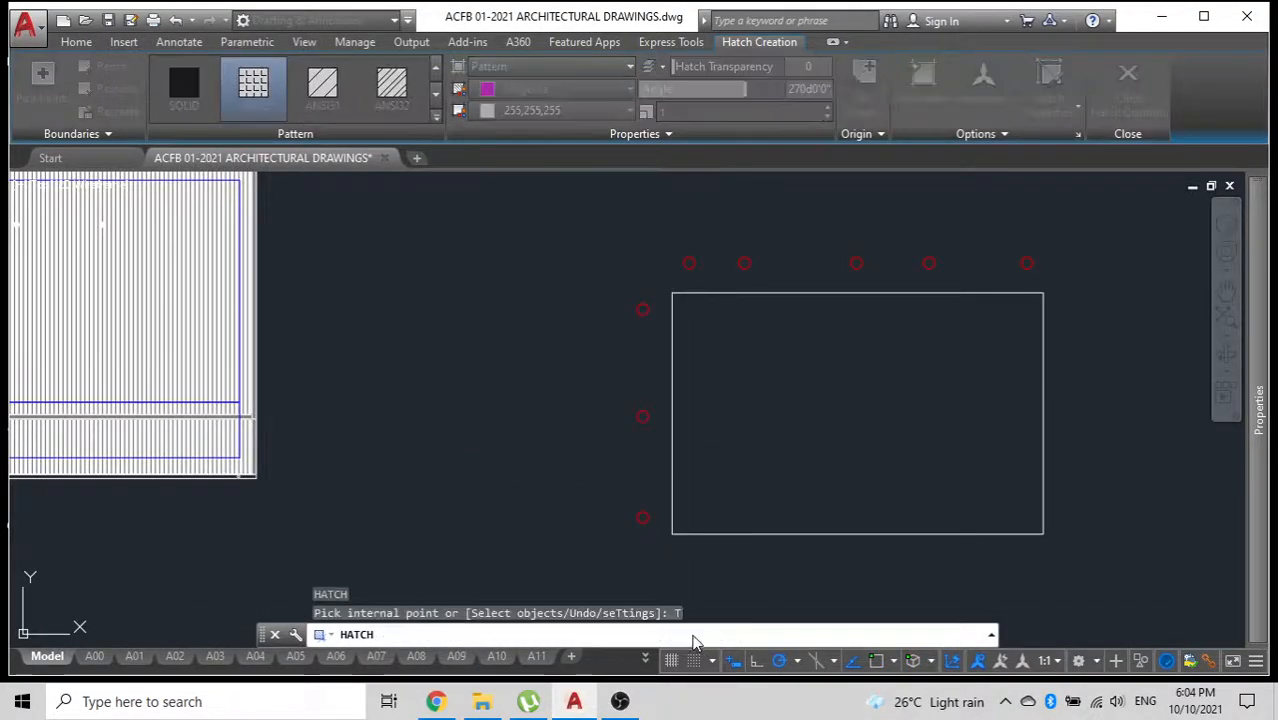
left_click(724, 551)
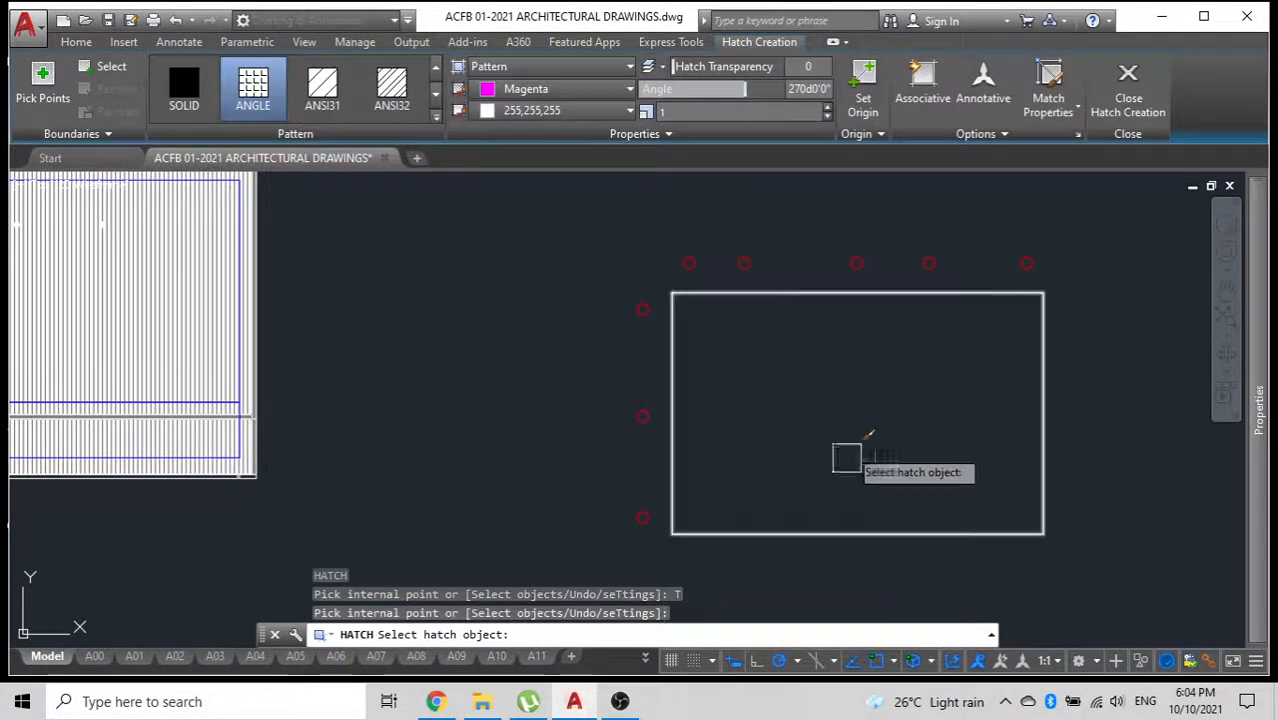
left_click(124, 234)
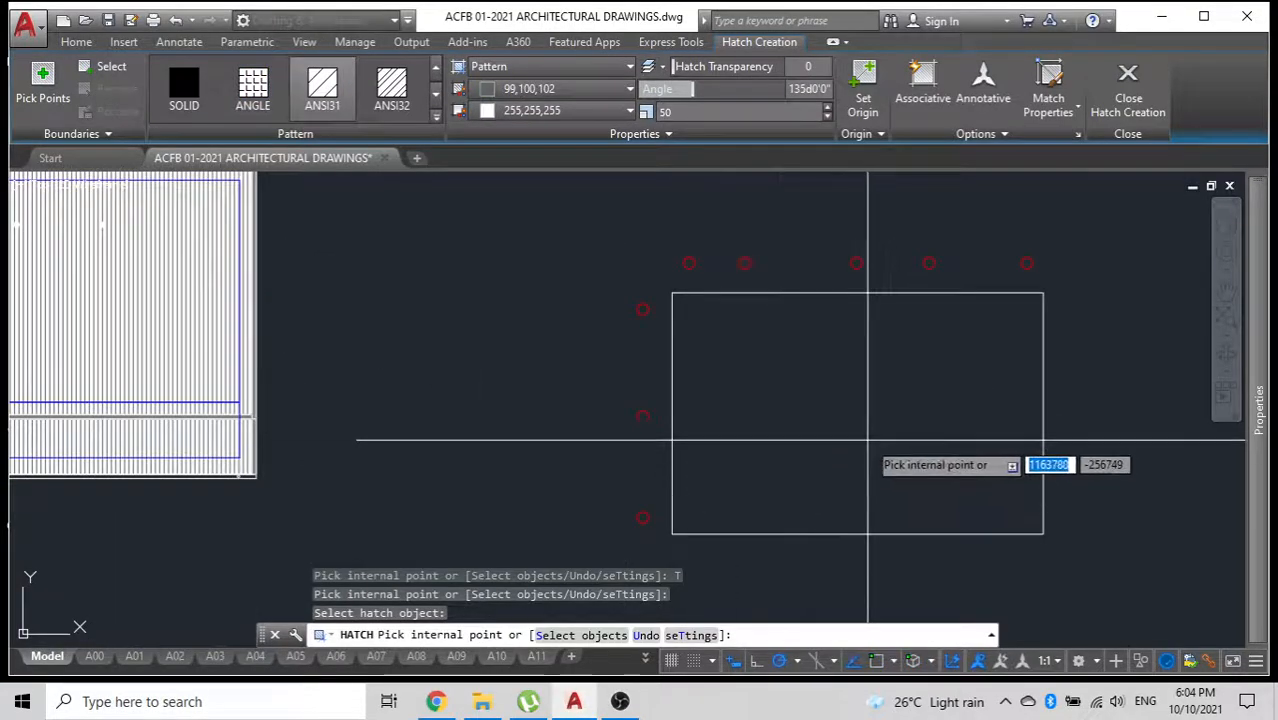
left_click(867, 439)
key("Escape")
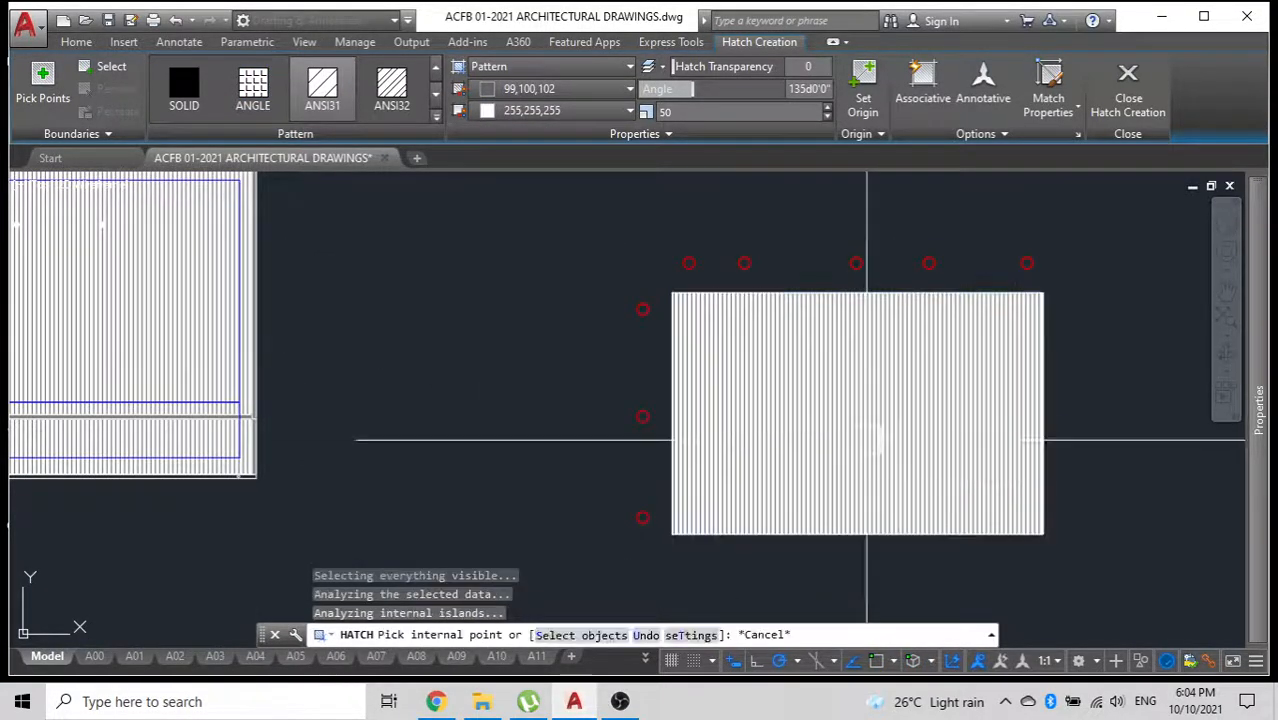
Send the roof outline's new hatch to the back of the draw order.
left_click(887, 418)
left_click(867, 440)
type("dr")
key("Return")
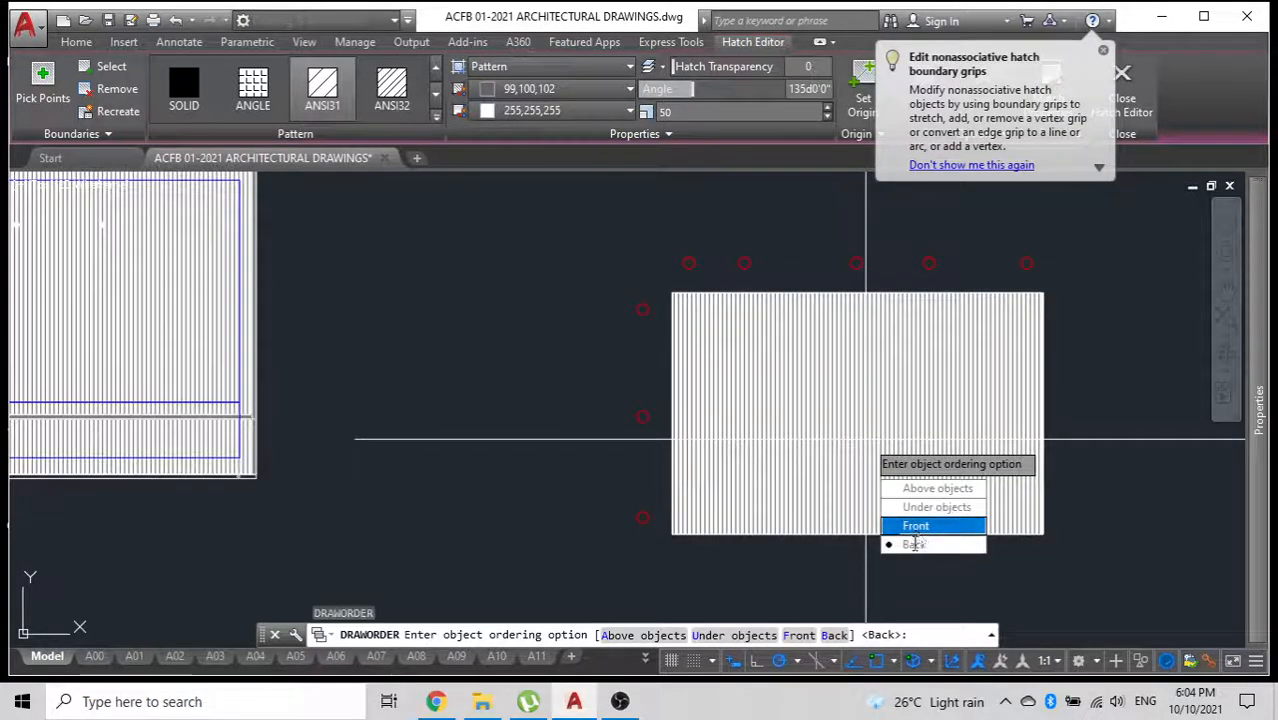
left_click(913, 543)
Erase the new hatch from the roof outline.
scroll(585, 357, "down", 2)
left_click(727, 377)
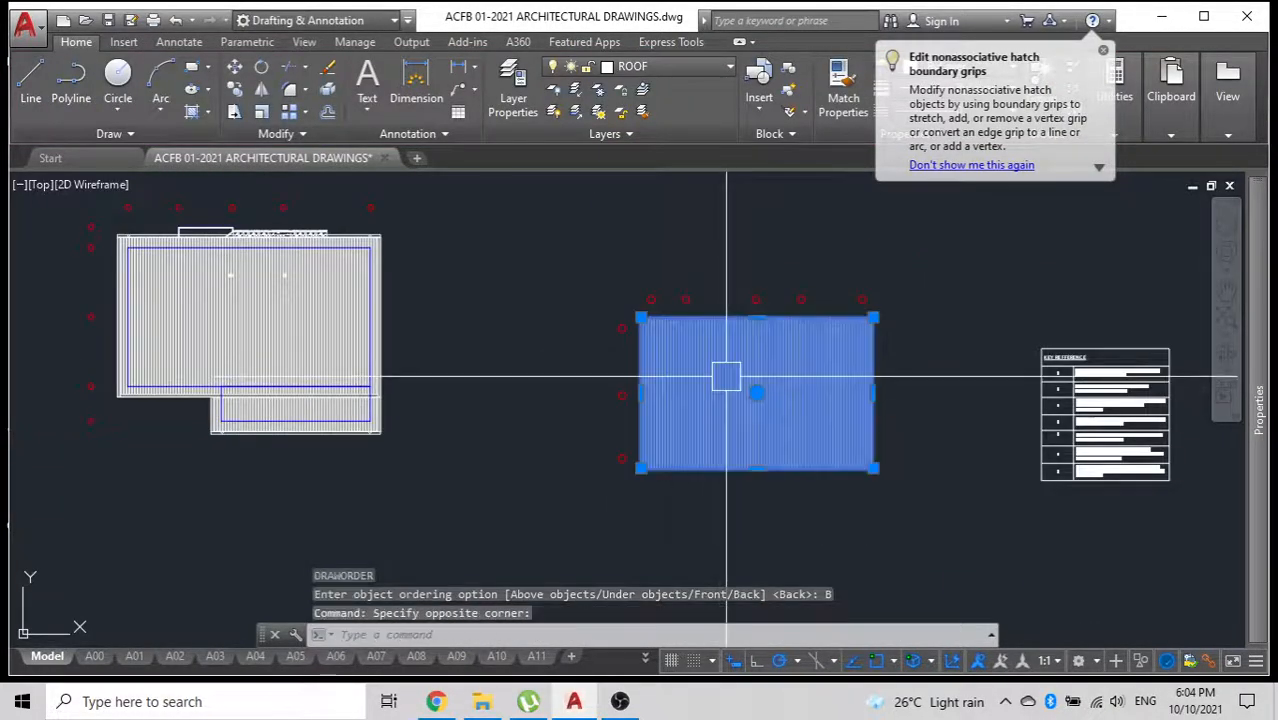
key("Delete")
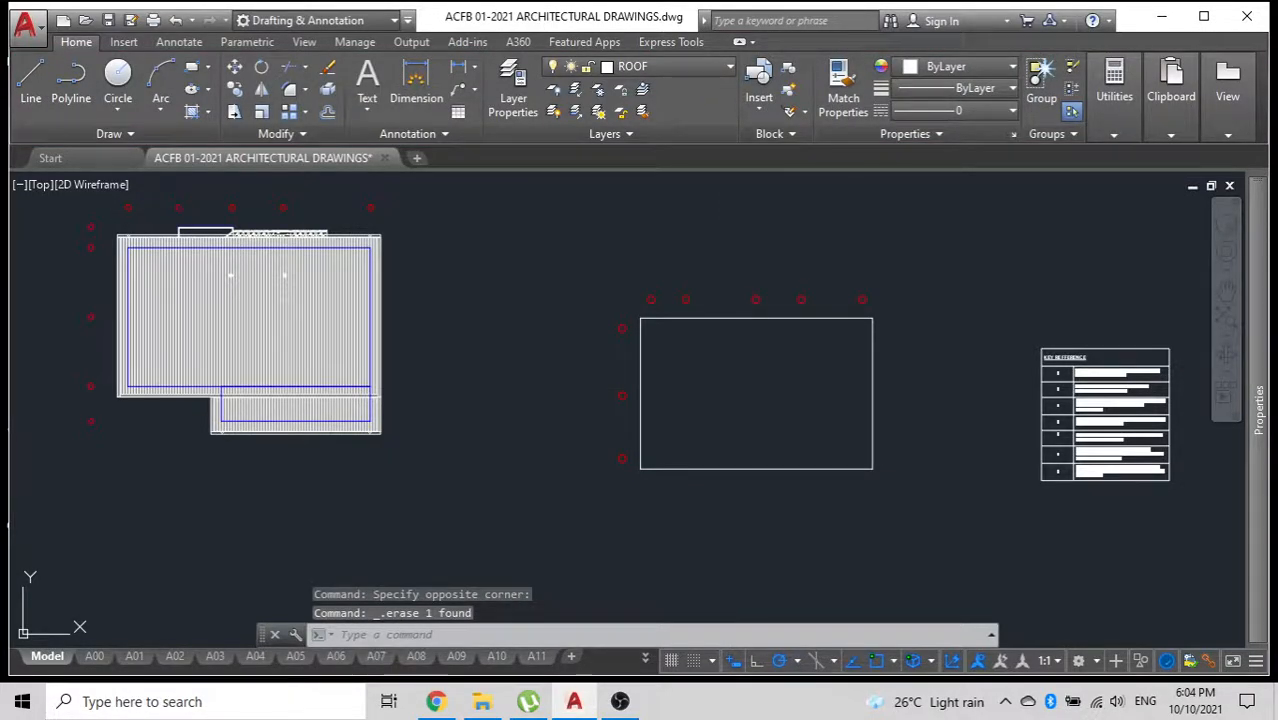
type("h")
key("Return")
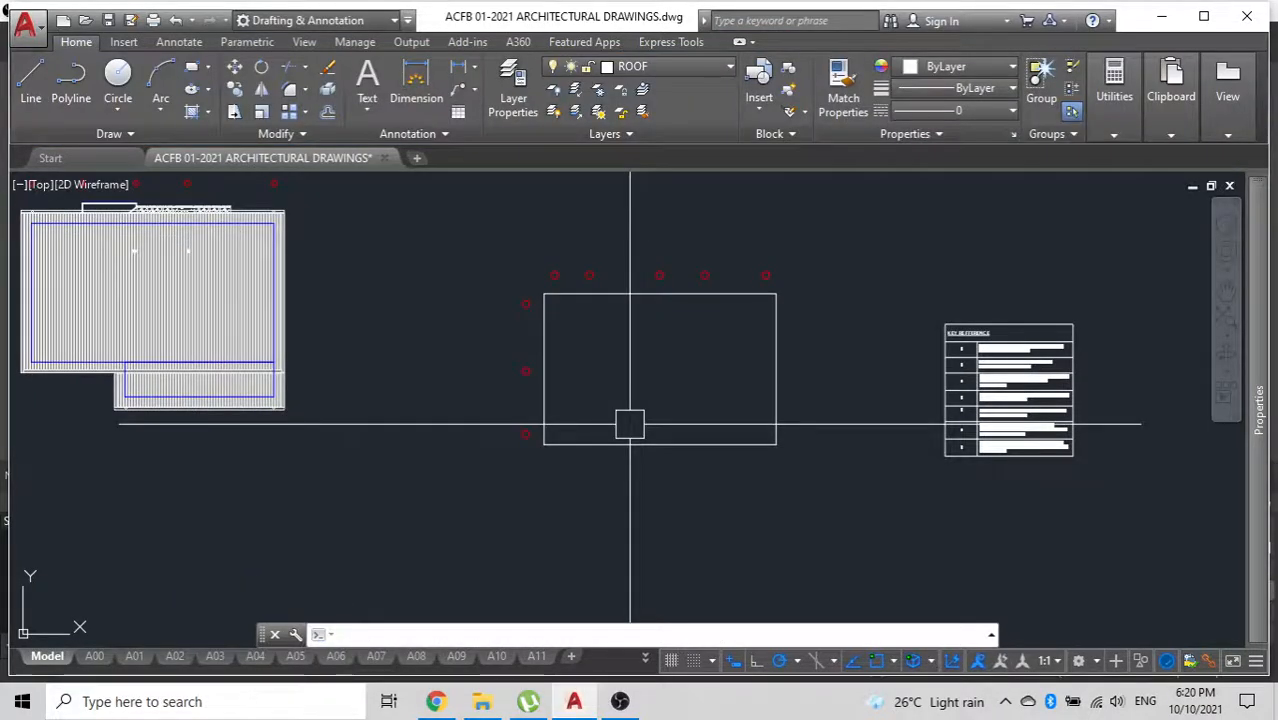
scroll(668, 289, "up", 4)
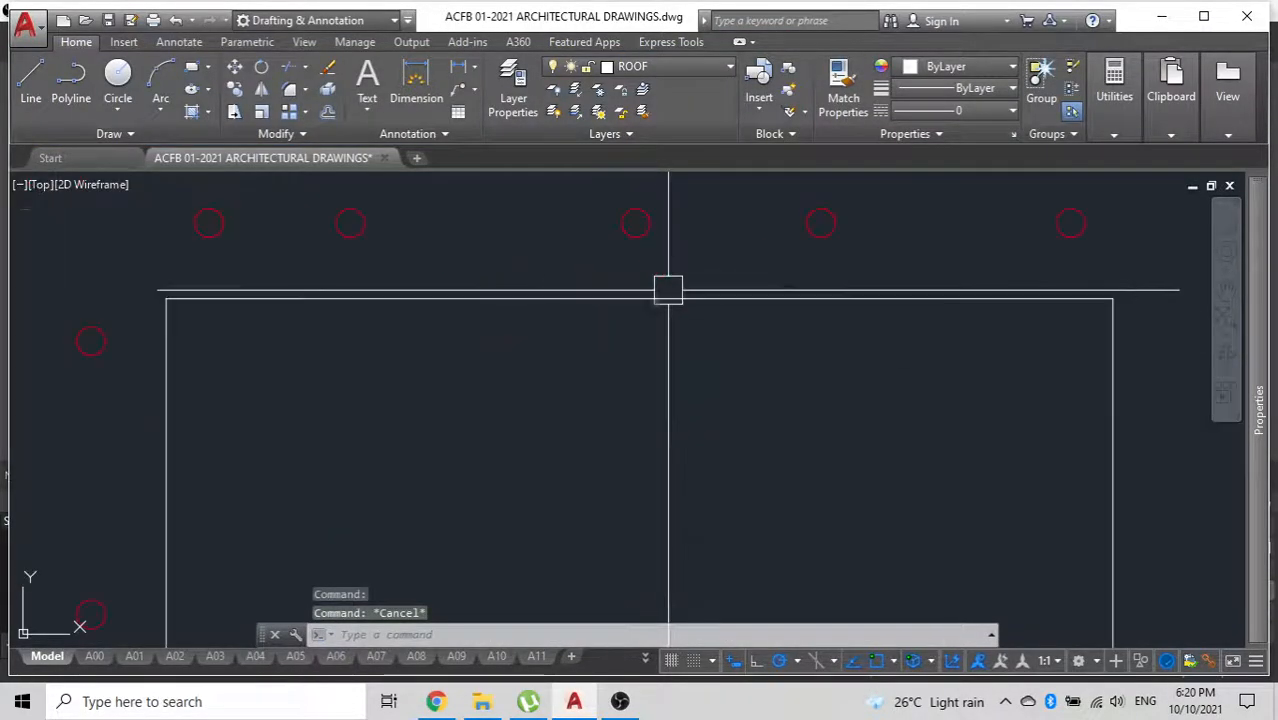
scroll(663, 263, "down", 4)
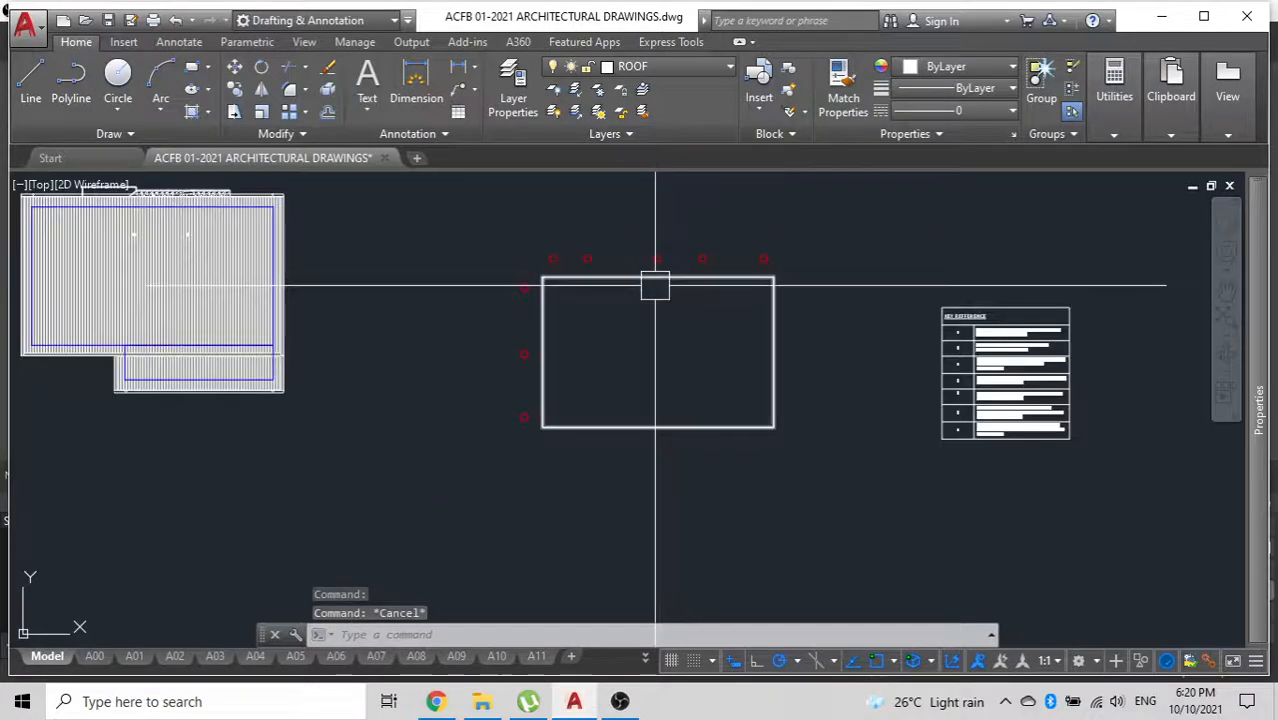
left_click(652, 278)
key("Escape")
middle_click_drag(622, 305, 562, 371)
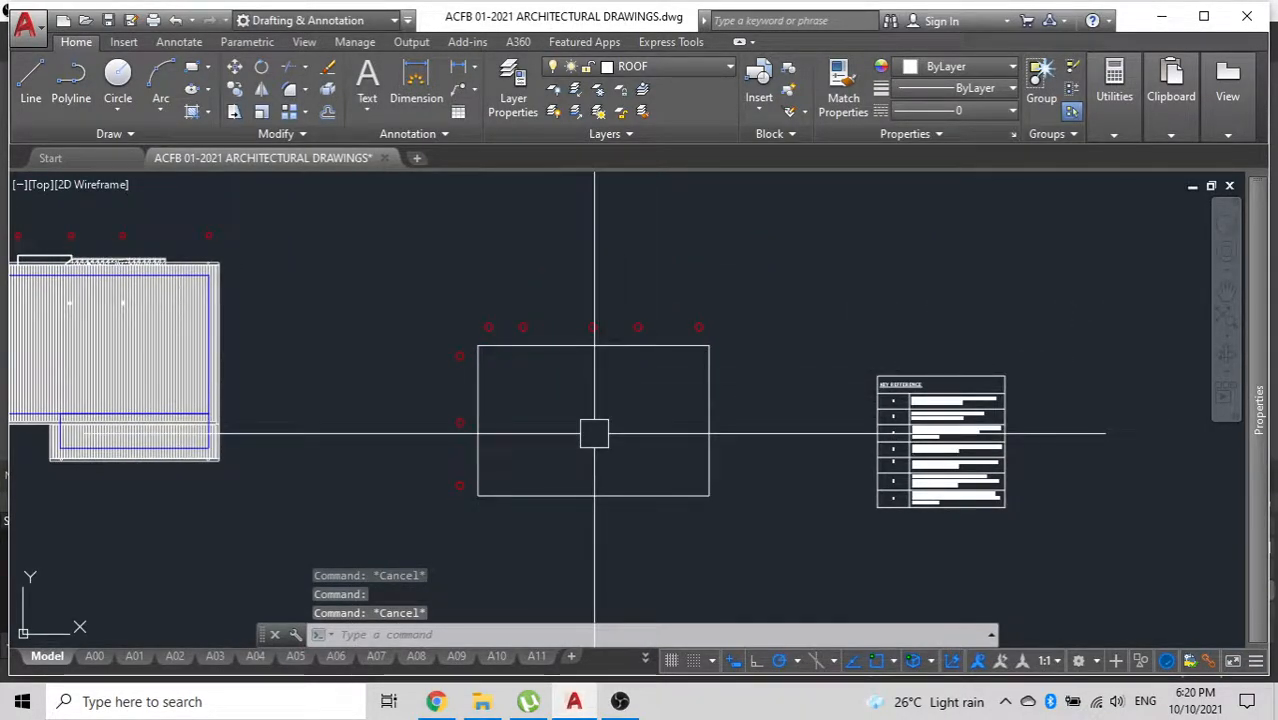
scroll(600, 417, "up", 2)
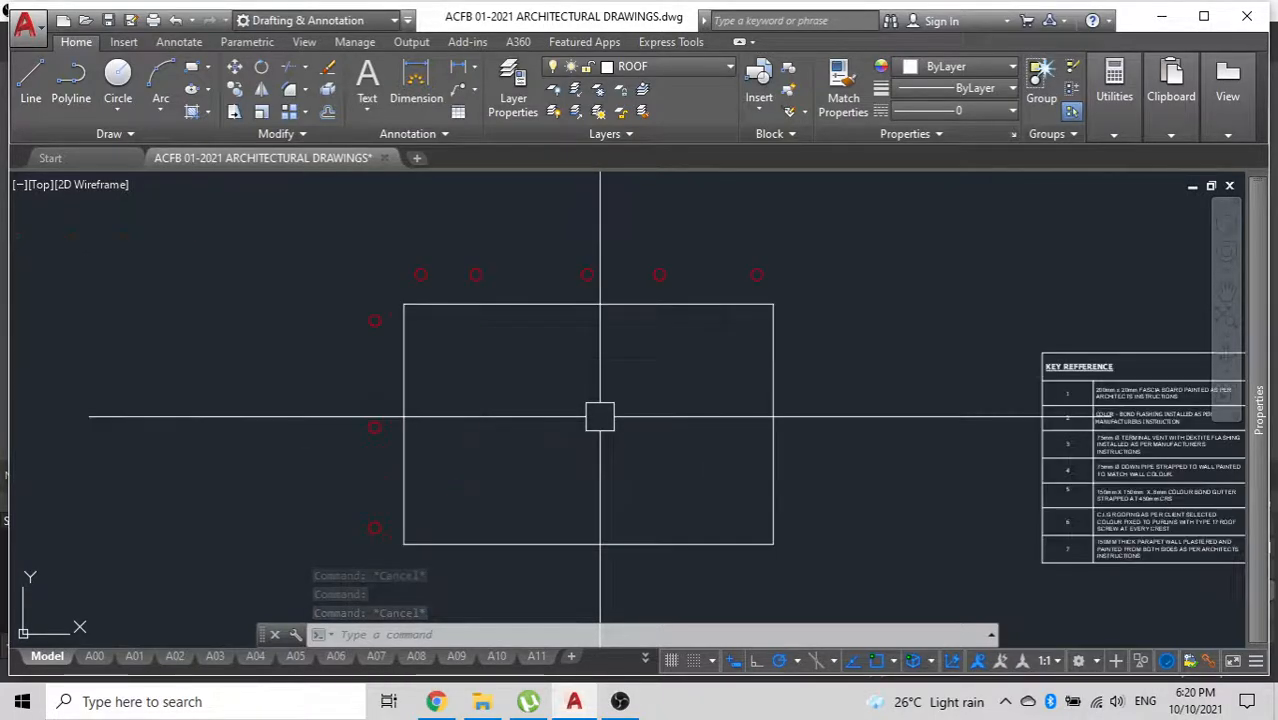
scroll(600, 417, "down", 2)
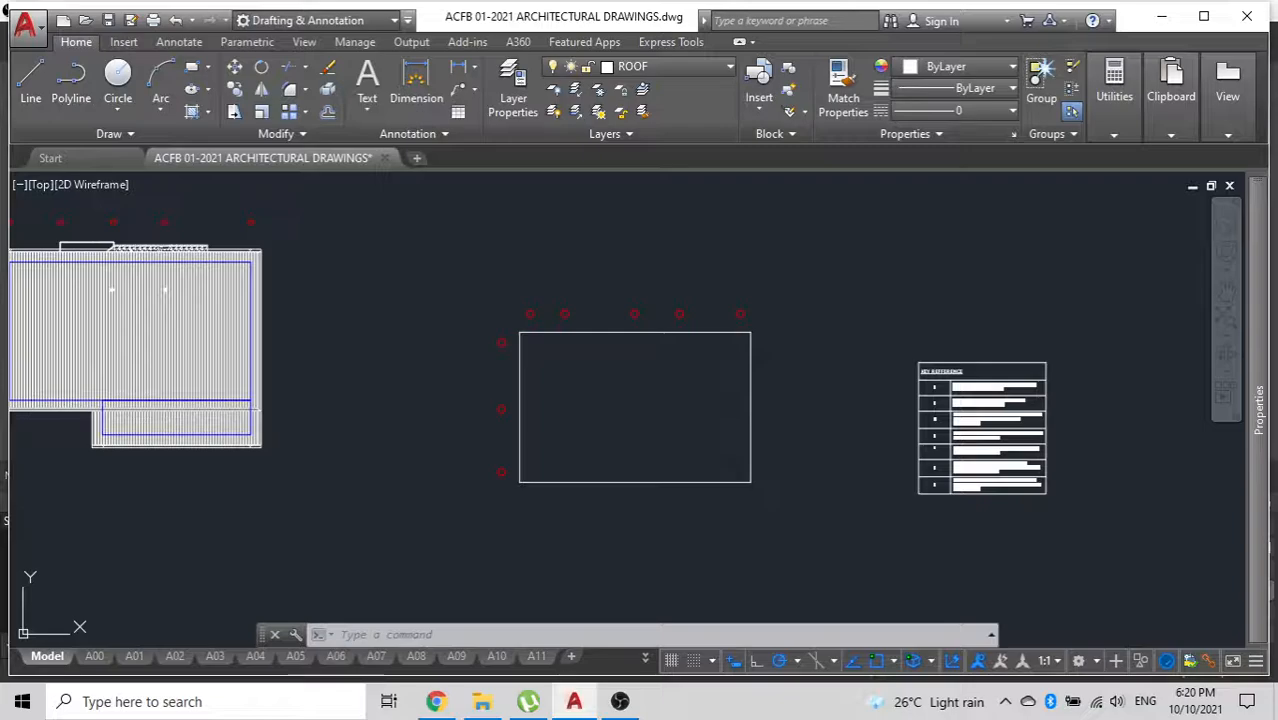
Hatch the roof outline's interior with the ANSI32 pattern.
type("h")
key("Return")
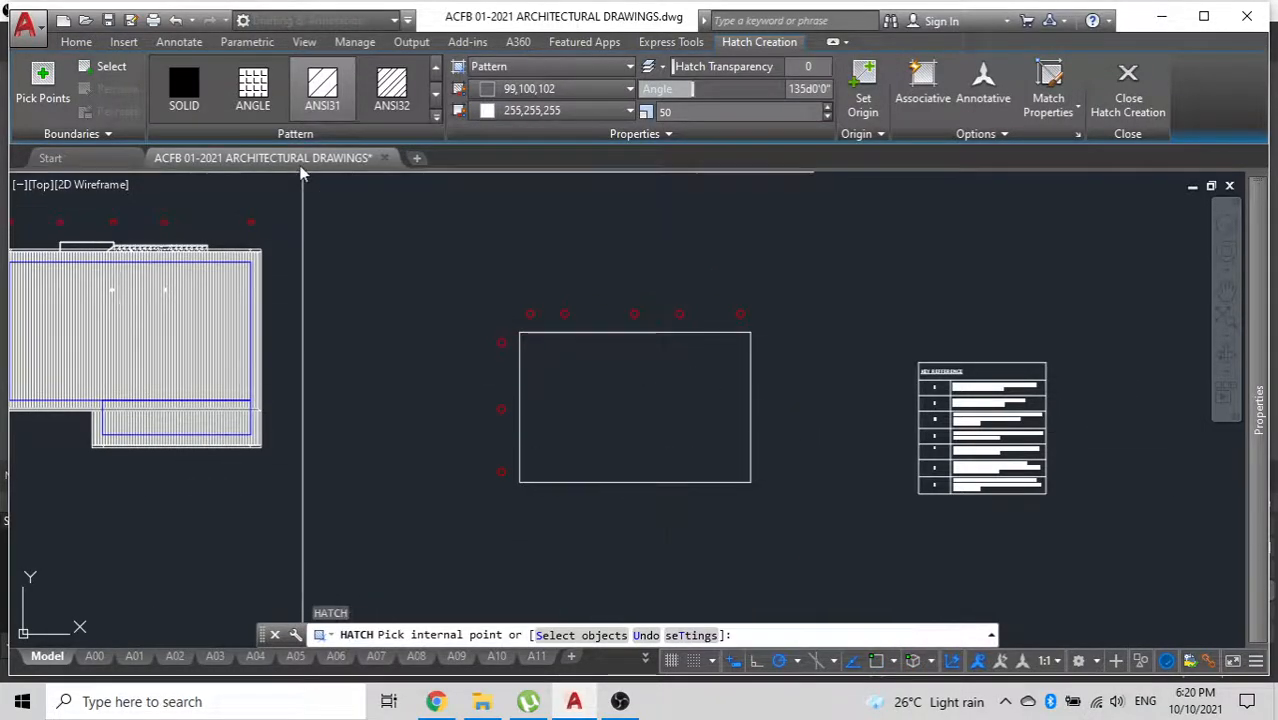
scroll(395, 105, "down", 1)
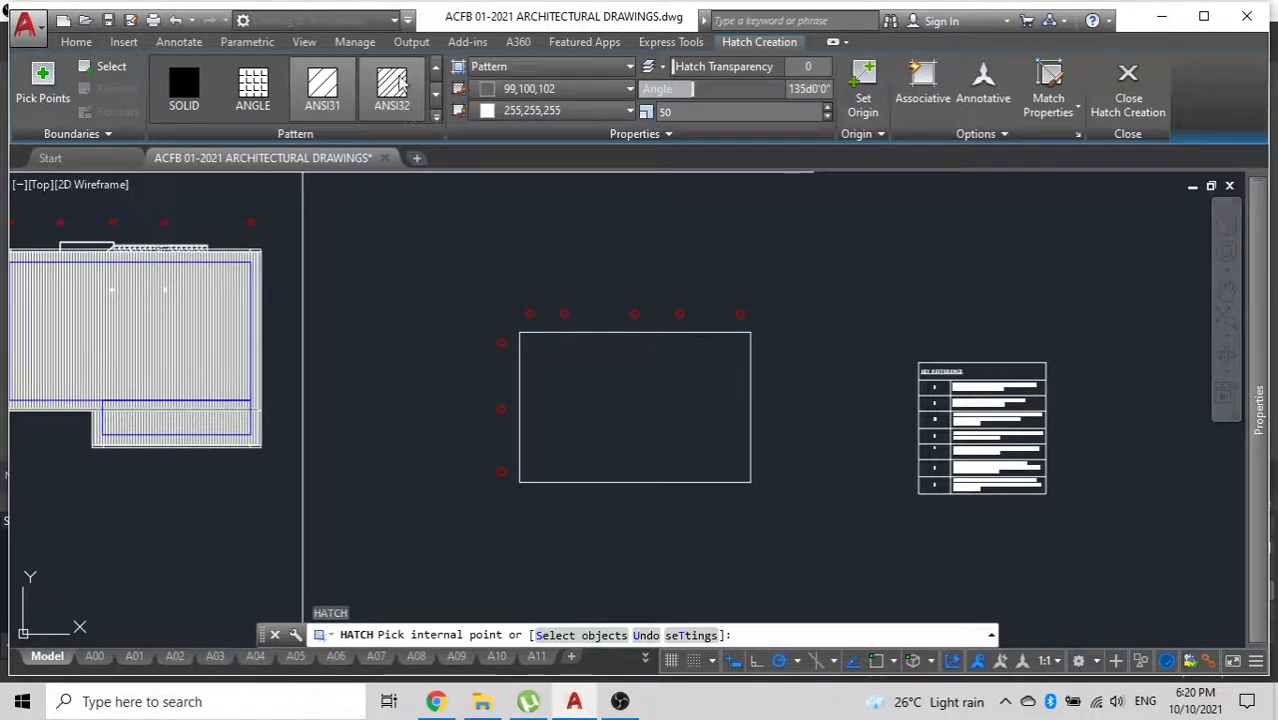
left_click(392, 88)
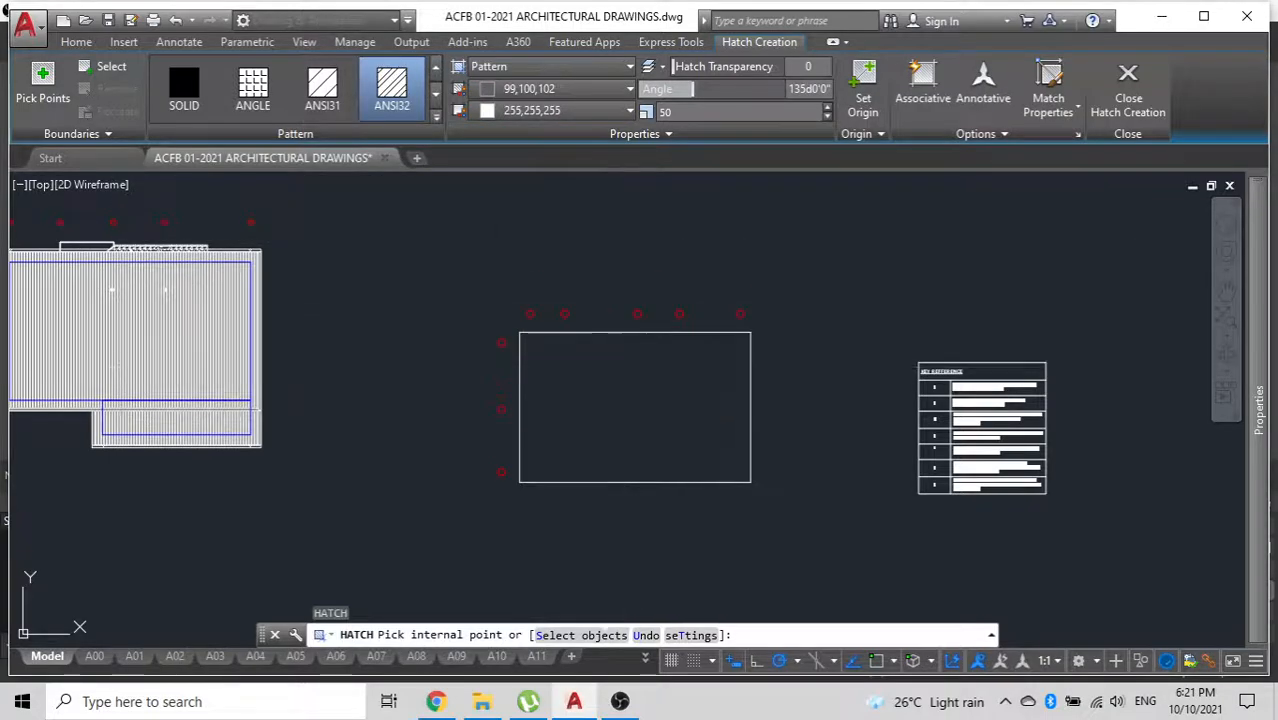
left_click(618, 402)
key("Escape")
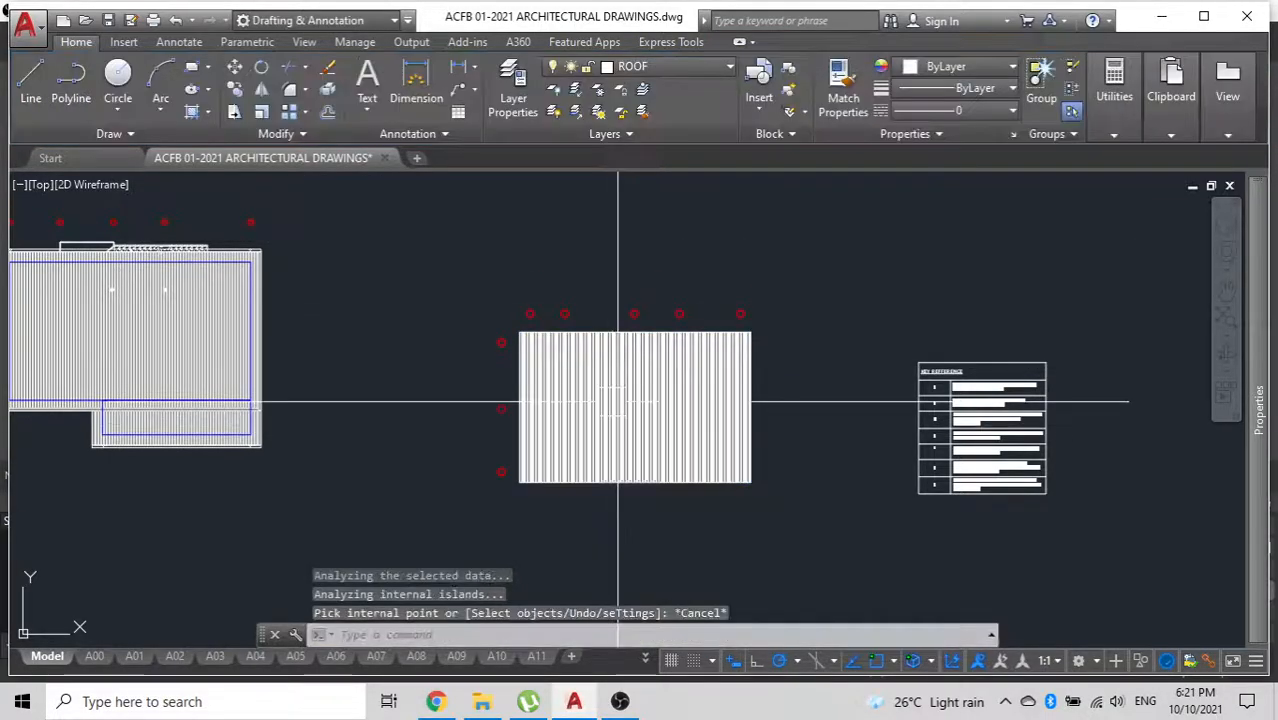
Set the ANSI32 roof hatch's background colour to None.
scroll(618, 402, "up", 4)
scroll(613, 394, "down", 2)
left_click(616, 388)
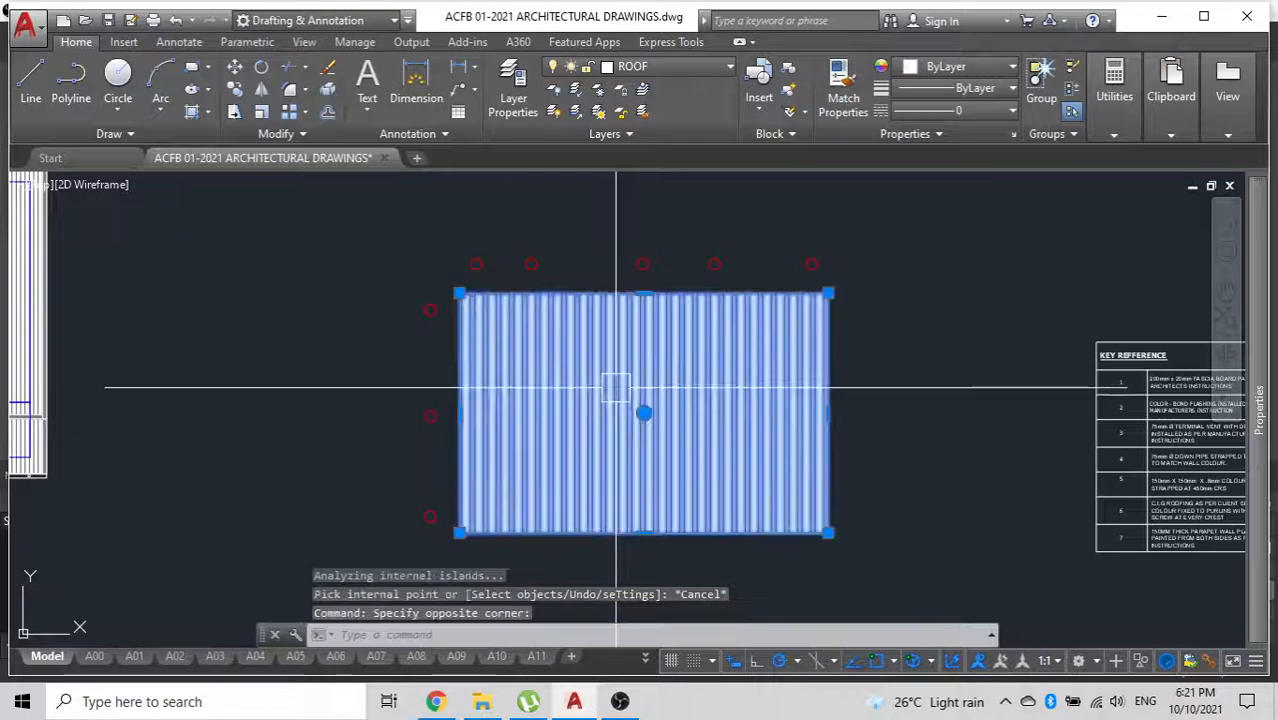
left_click(538, 112)
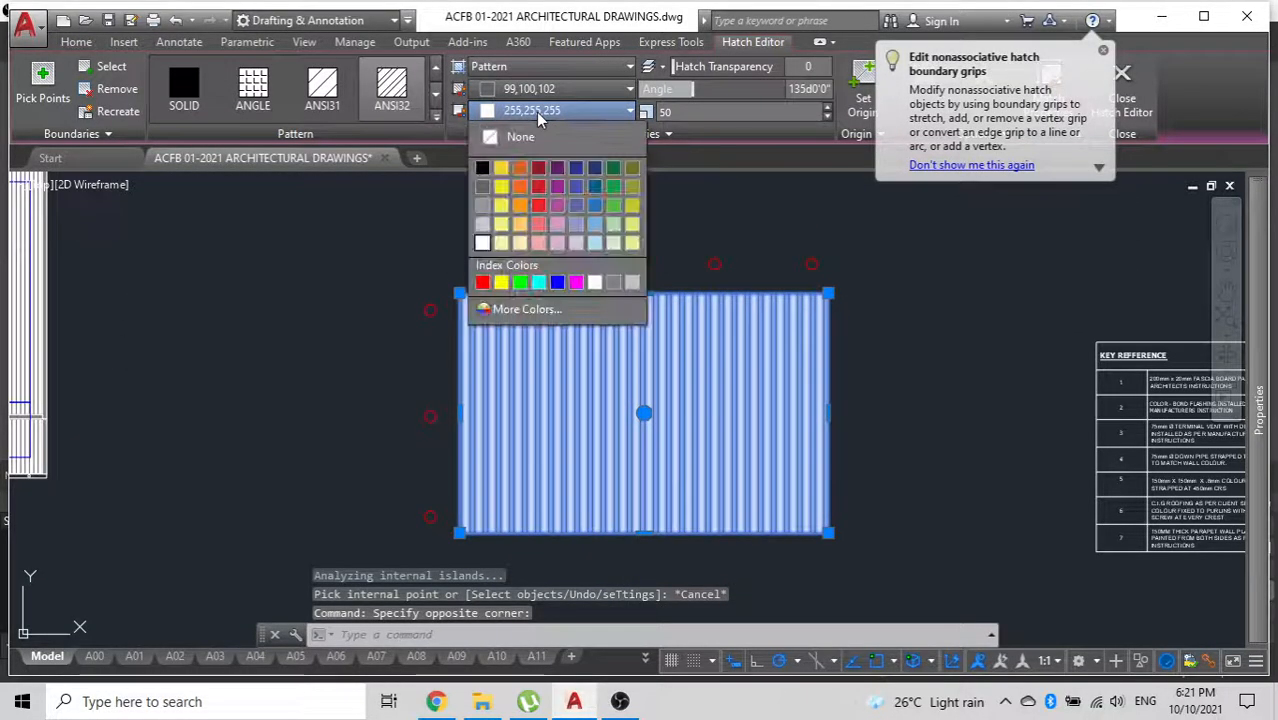
left_click(530, 137)
key("Escape")
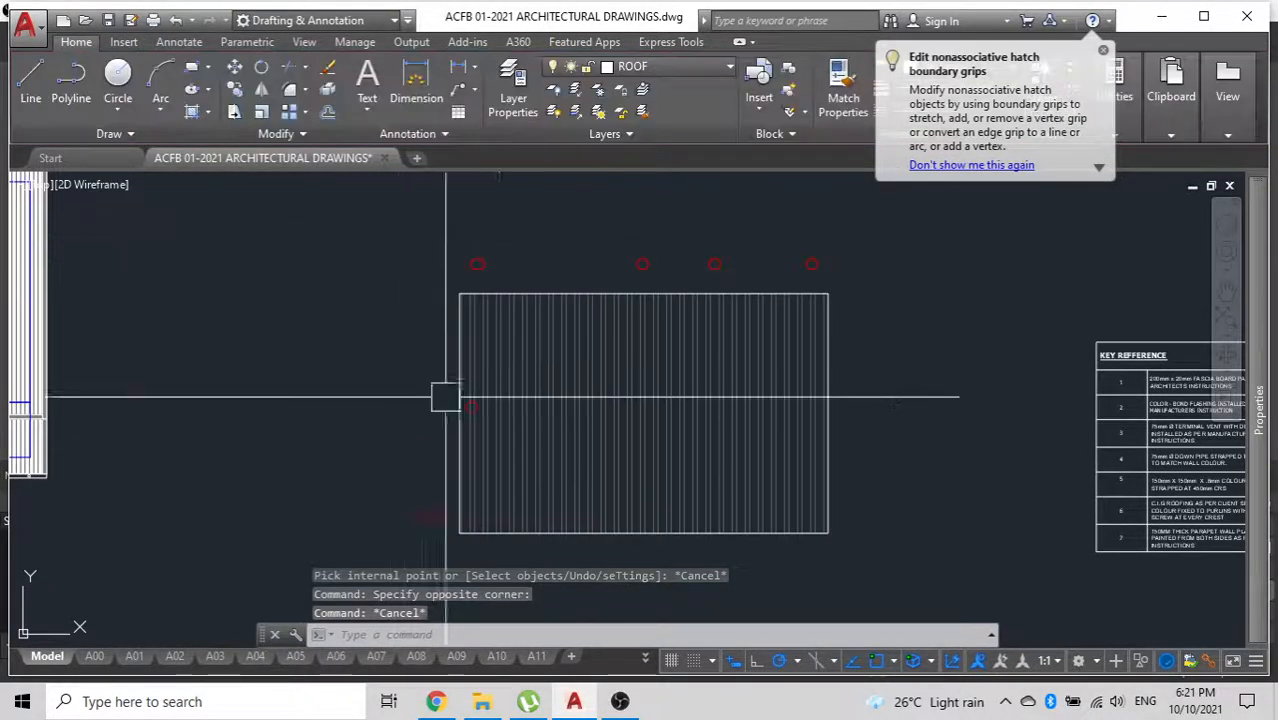
Set the roof hatch's angle to 120 degrees.
left_click(557, 405)
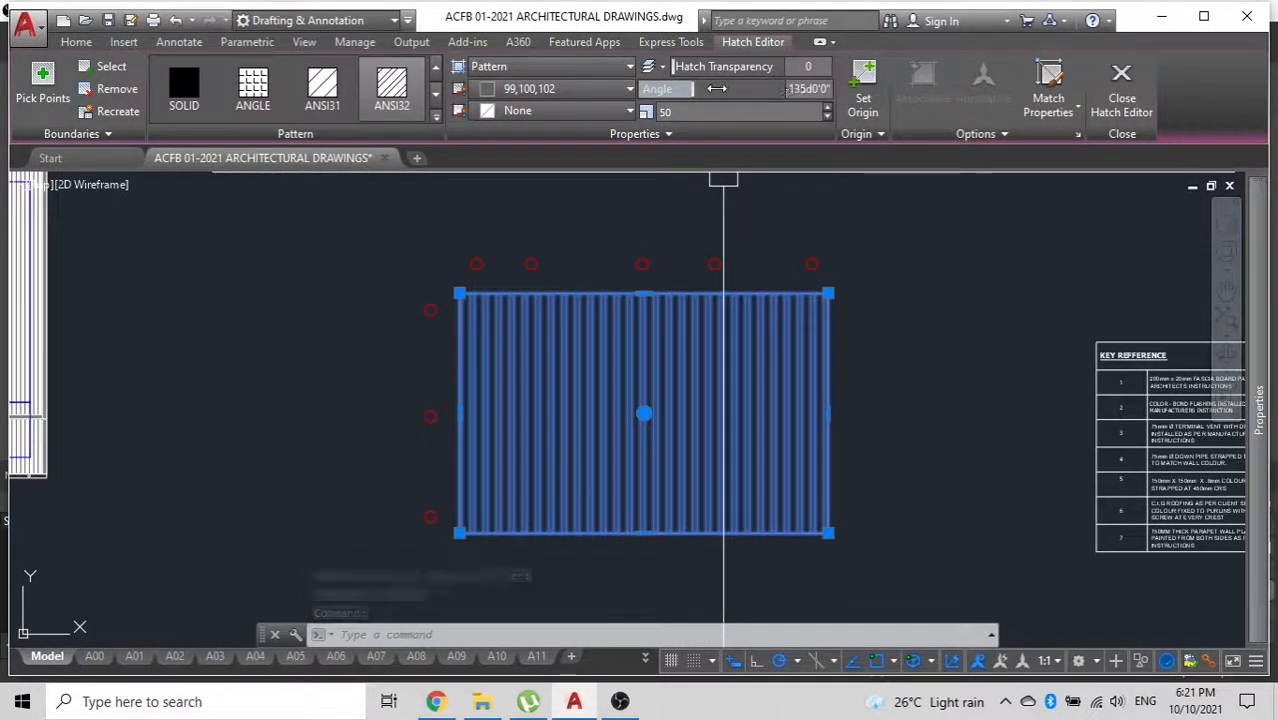
mouse_move(697, 88)
left_mouse_down()
mouse_move(712, 88)
mouse_move(688, 88)
left_mouse_up()
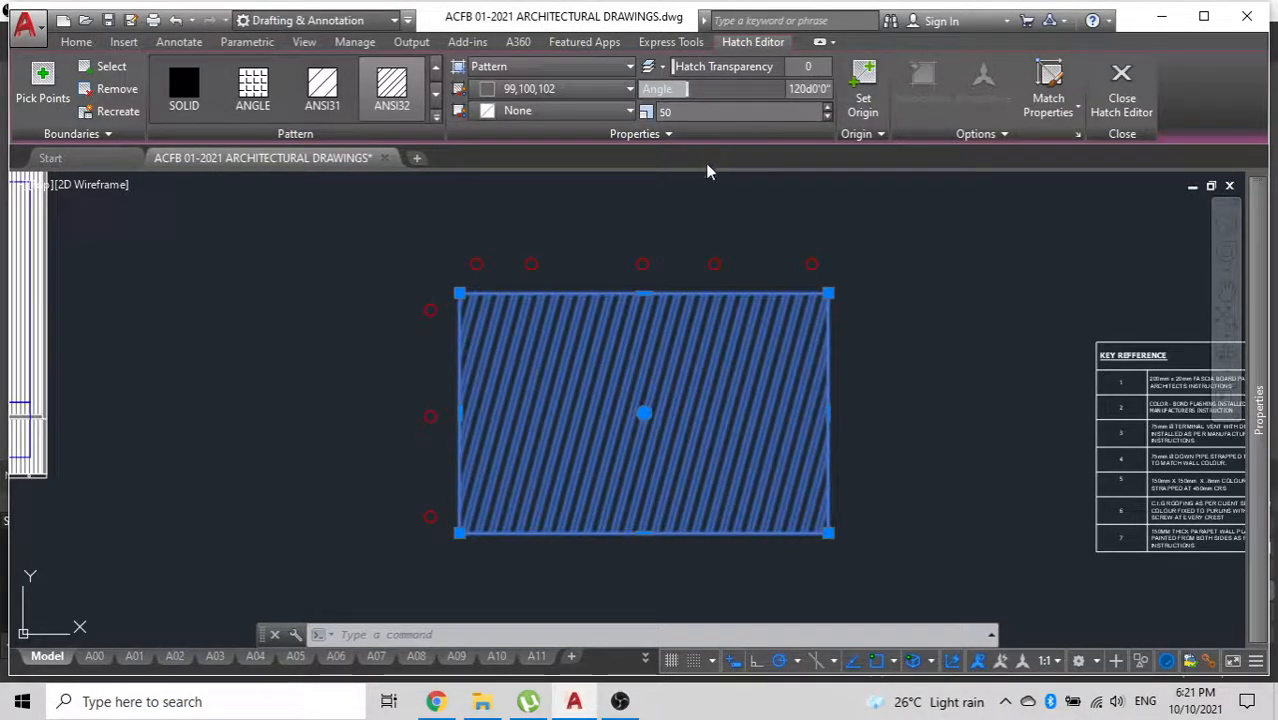
left_click(680, 215)
key("Escape")
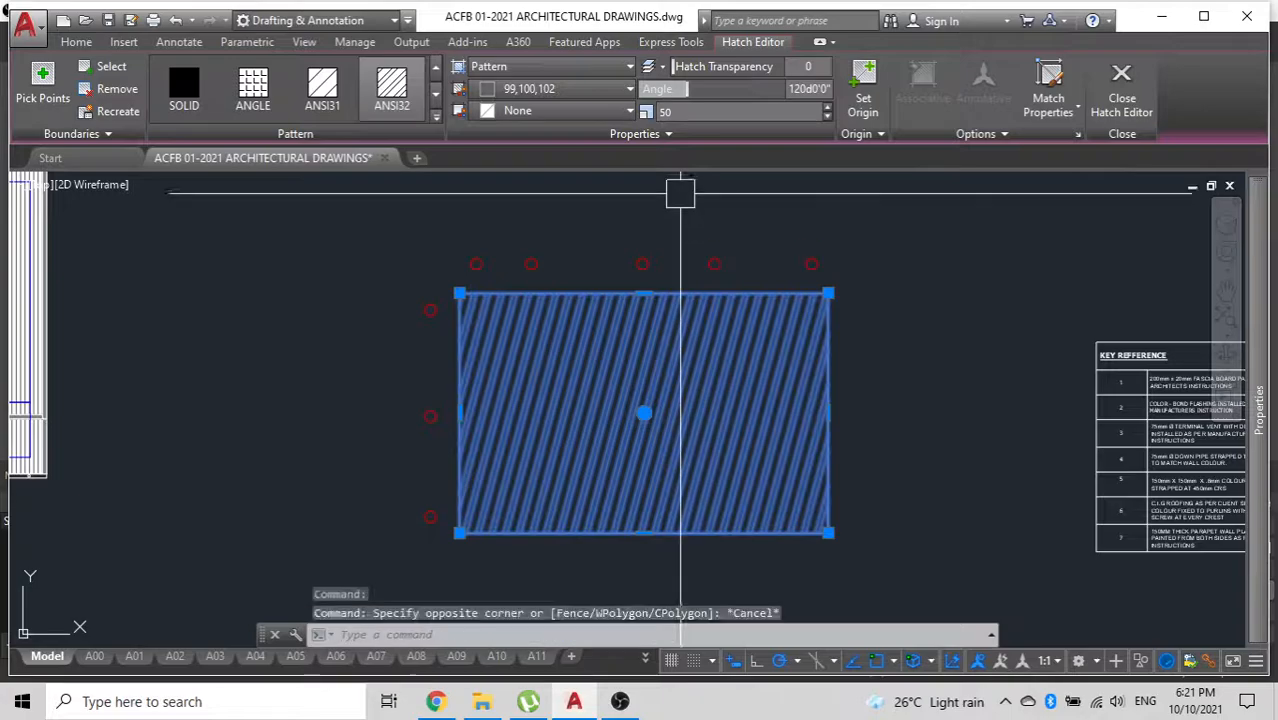
key("Escape")
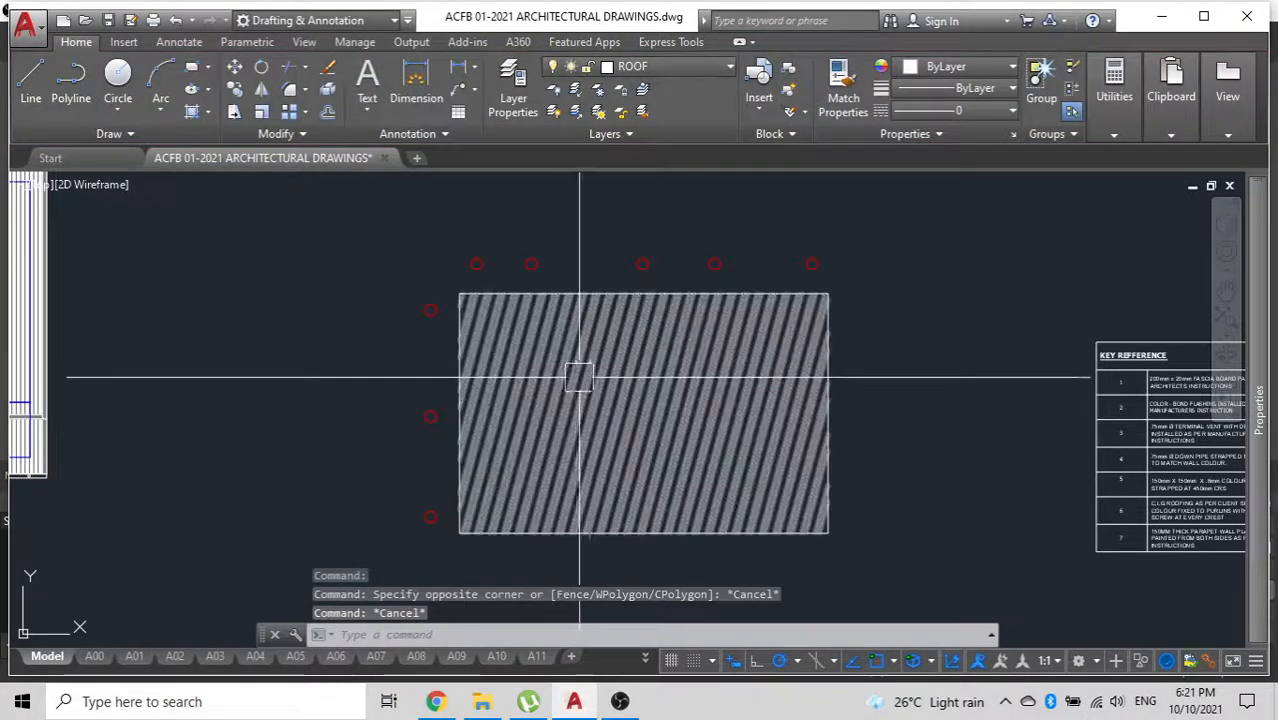
Set the roof hatch's angle to 135 degrees so its lines run vertically.
left_click(588, 371)
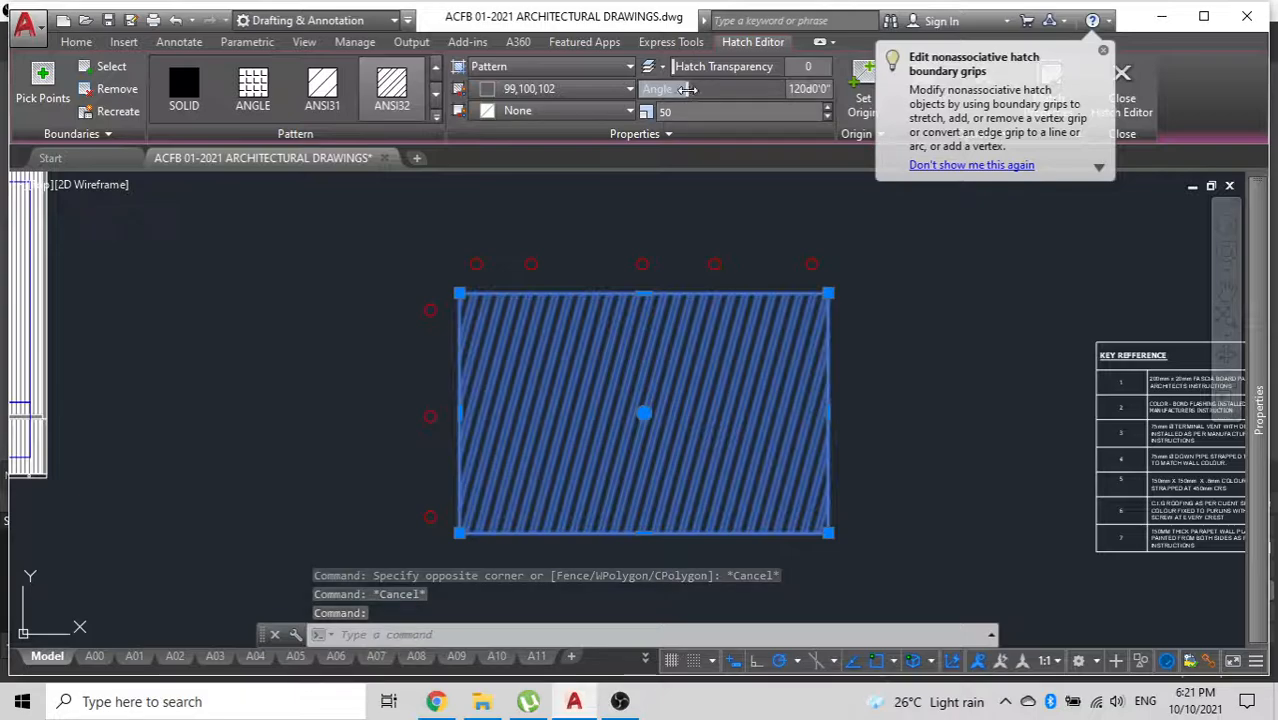
mouse_move(686, 89)
left_mouse_down()
mouse_move(704, 89)
mouse_move(690, 88)
left_mouse_up()
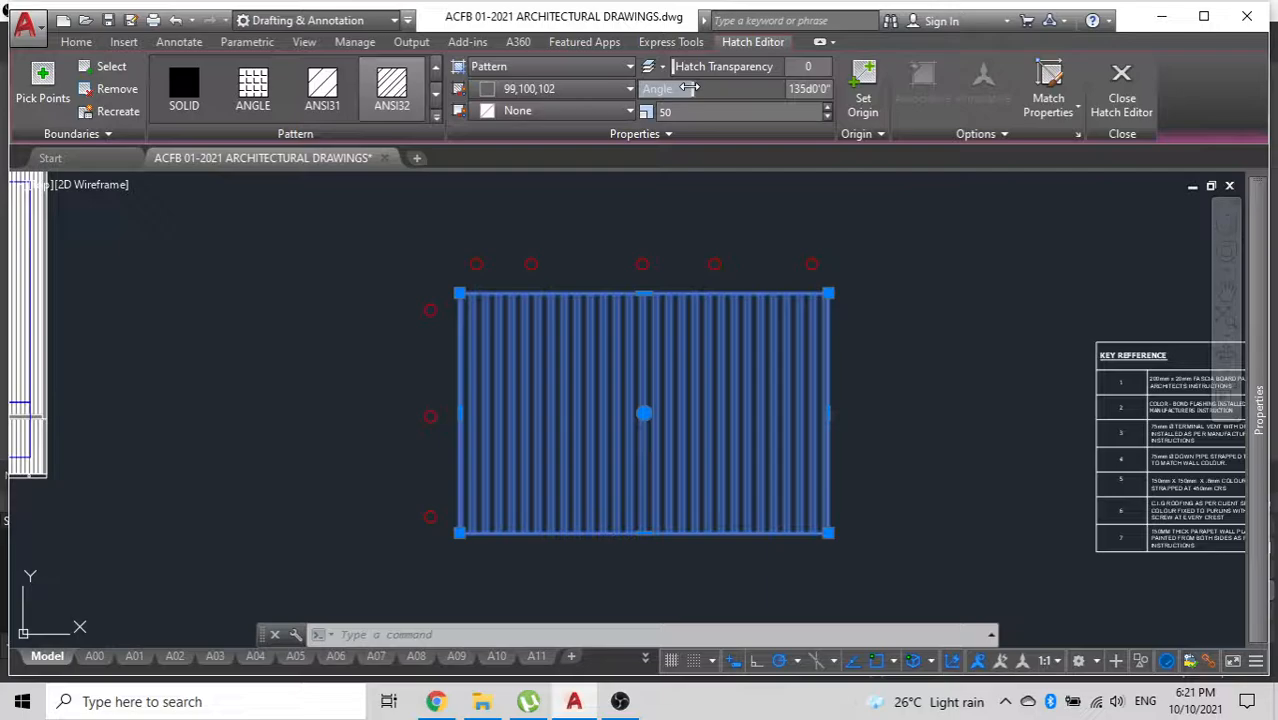
key("Escape")
key("Escape")
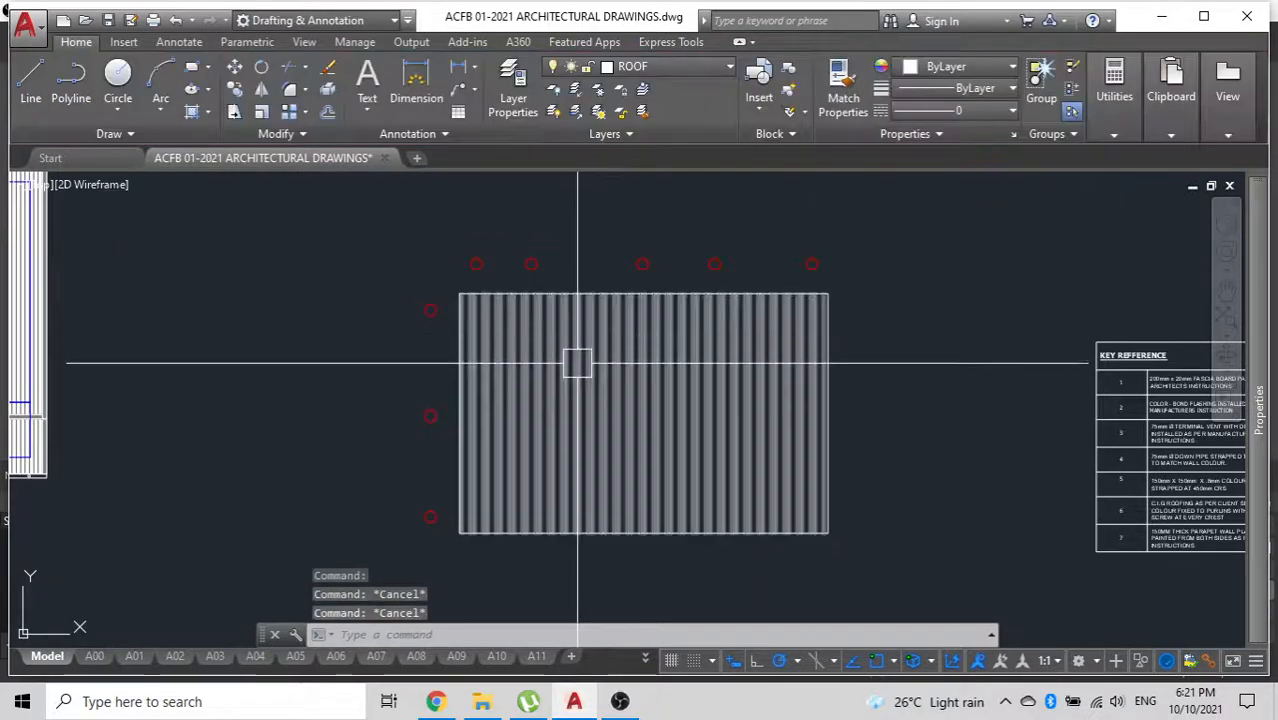
Try a roof hatch angle of 225 degrees and undo it.
left_click(583, 362)
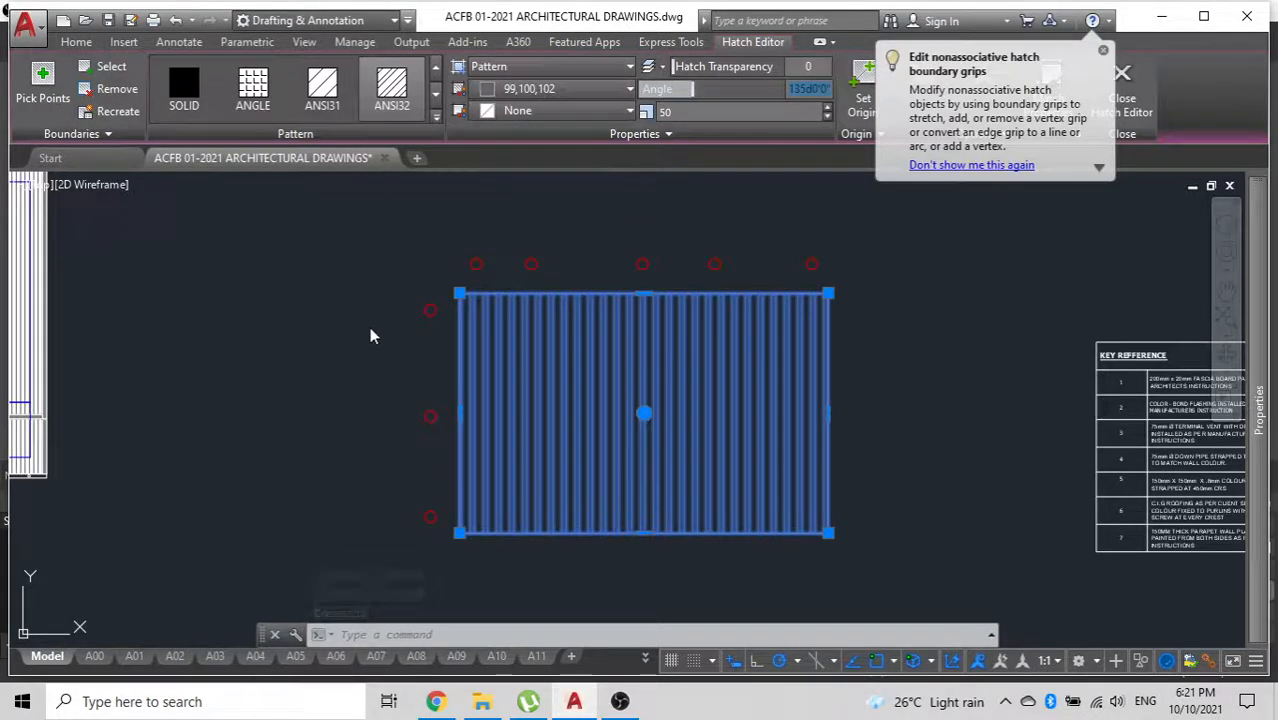
type("225")
key("Return")
key("Escape")
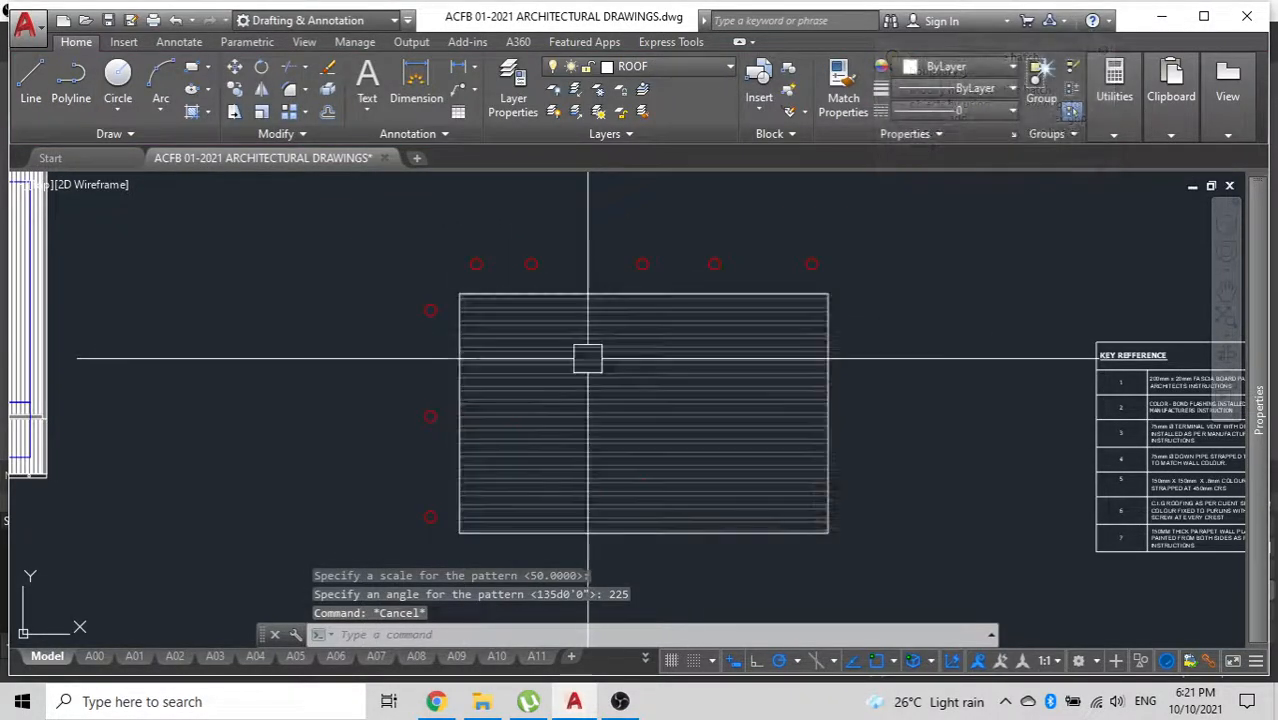
key("ctrl+z")
Set the roof hatch's background colour to white (255,255,255).
left_click(587, 358)
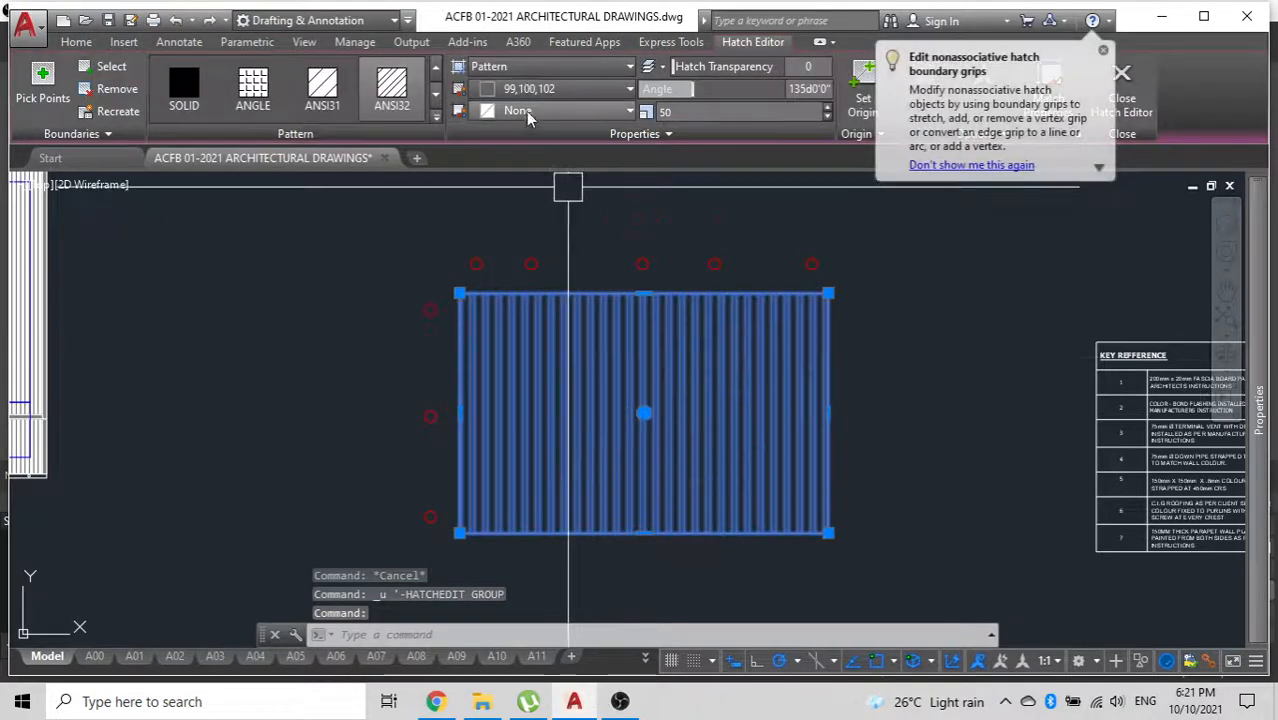
left_click(528, 112)
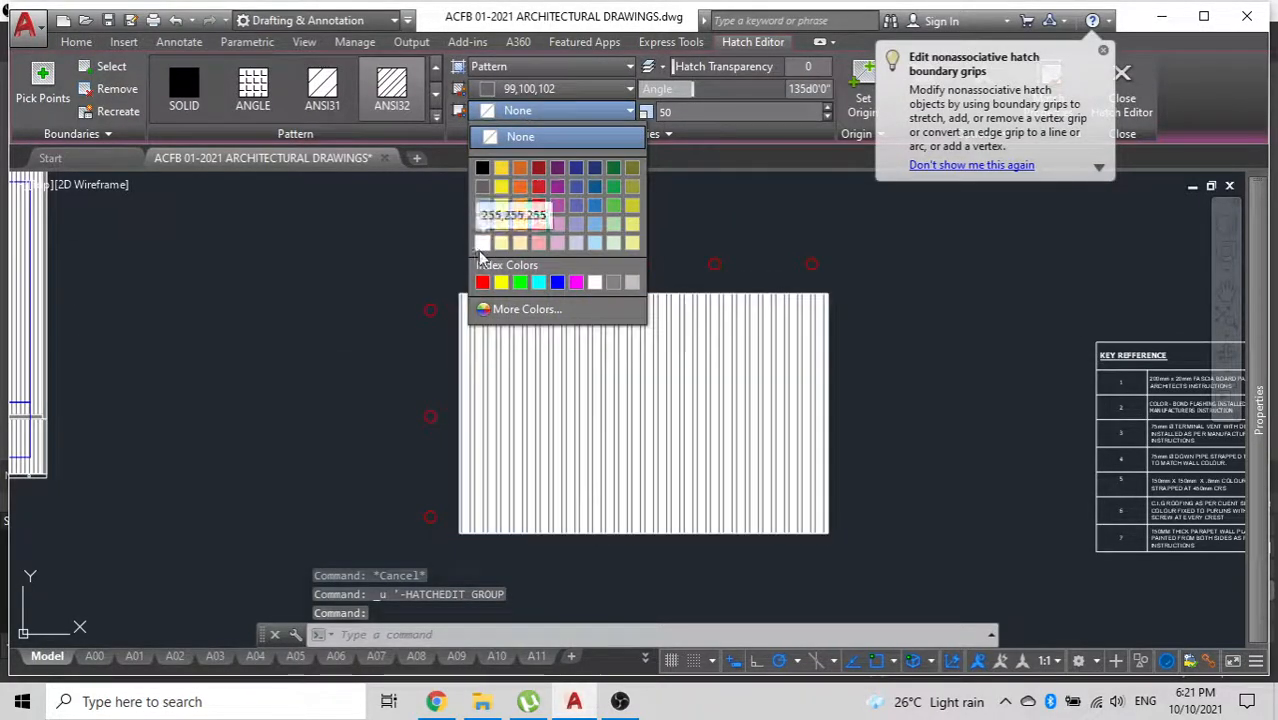
left_click(482, 243)
key("Escape")
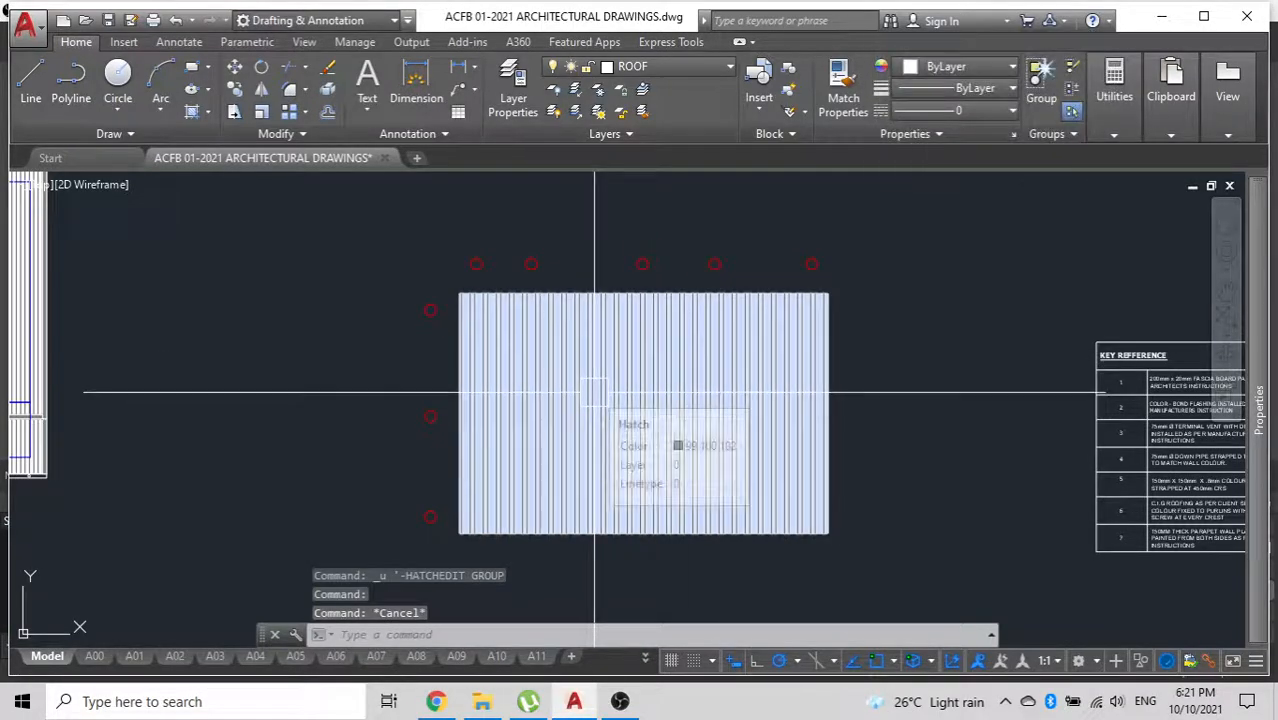
key("Escape")
scroll(594, 393, "down", 5)
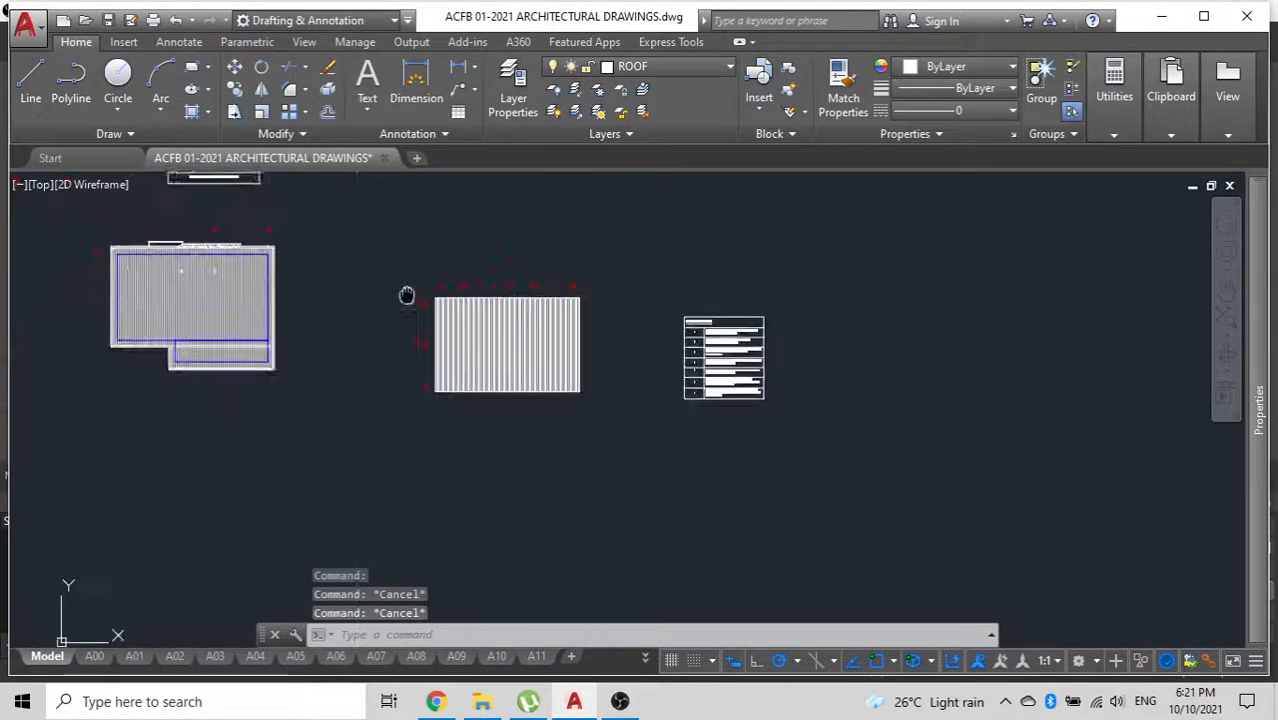
scroll(422, 277, "up", 4)
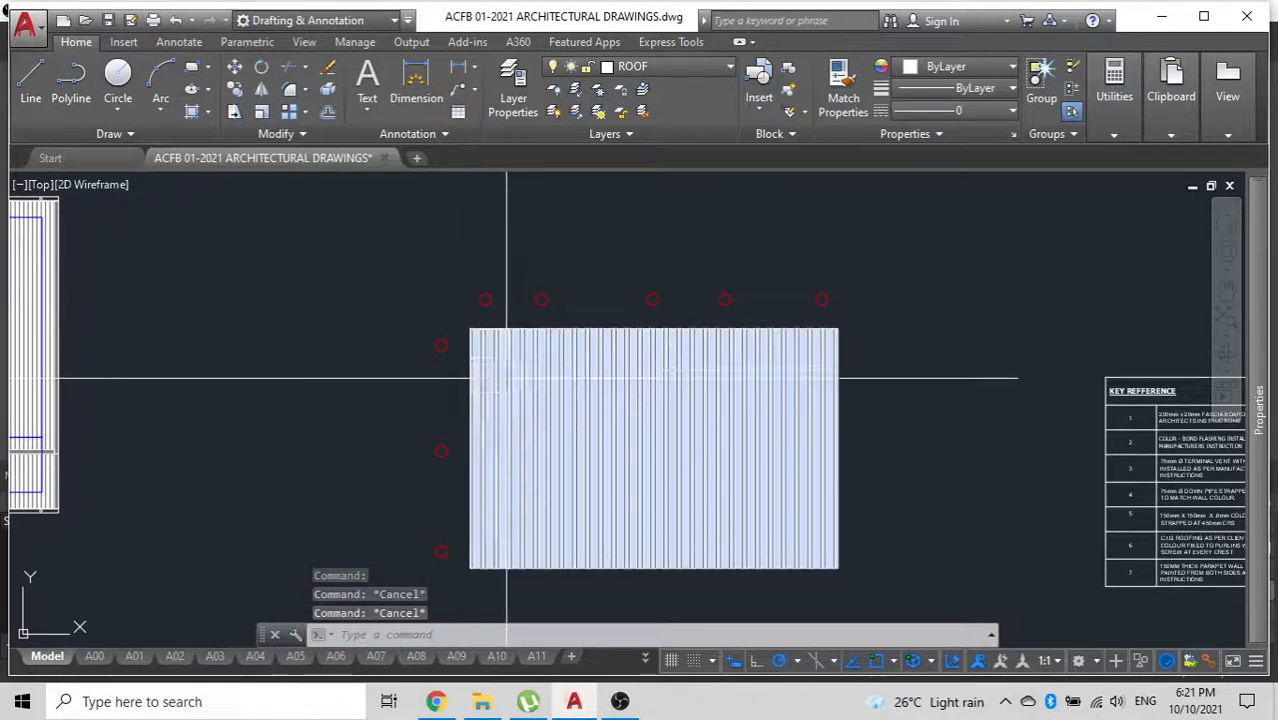
Draw a three-sided polyline along the left, upper and right edges of the new roof outline, leaving the lower edge open.
middle_click_drag(506, 378, 468, 304)
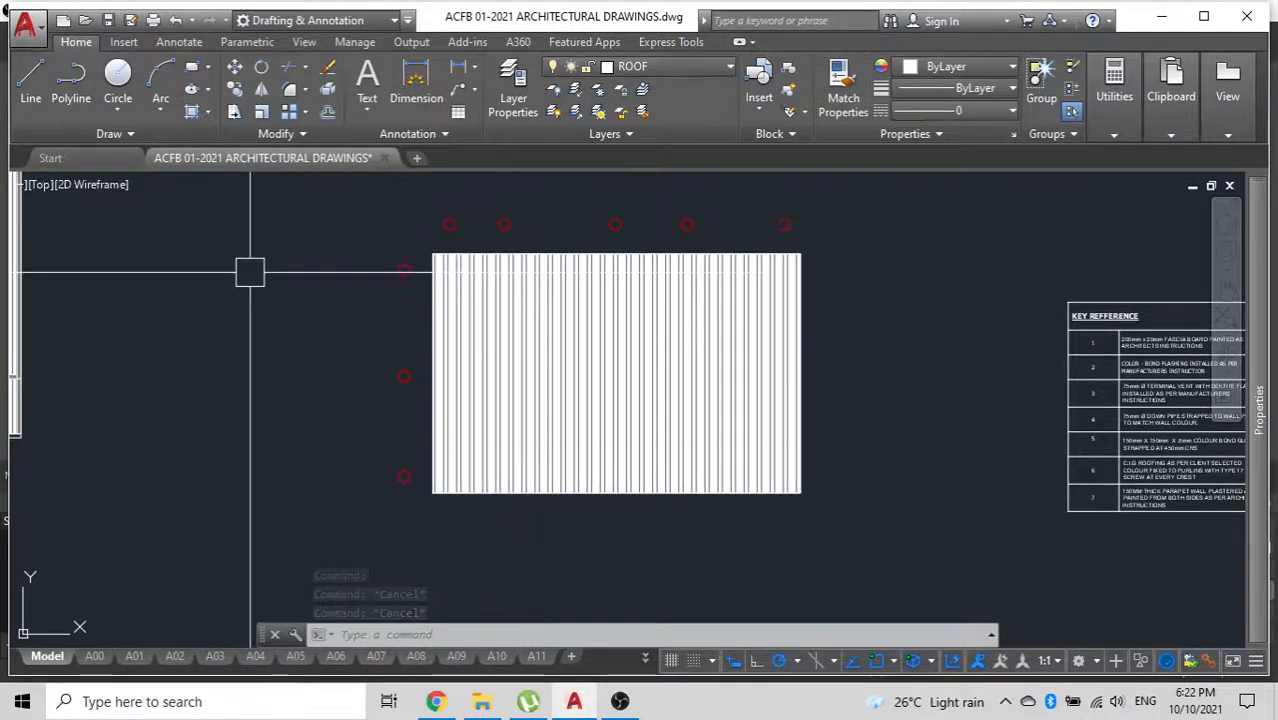
type("l")
key("Return")
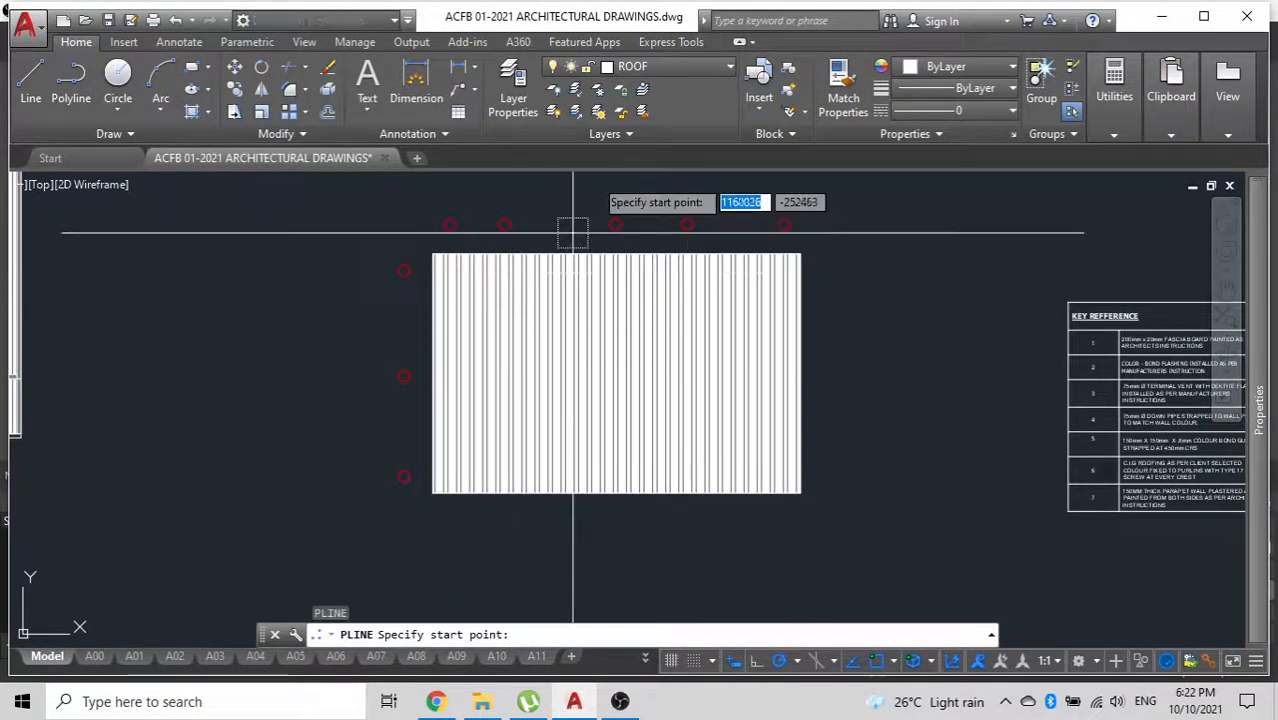
left_click(433, 254)
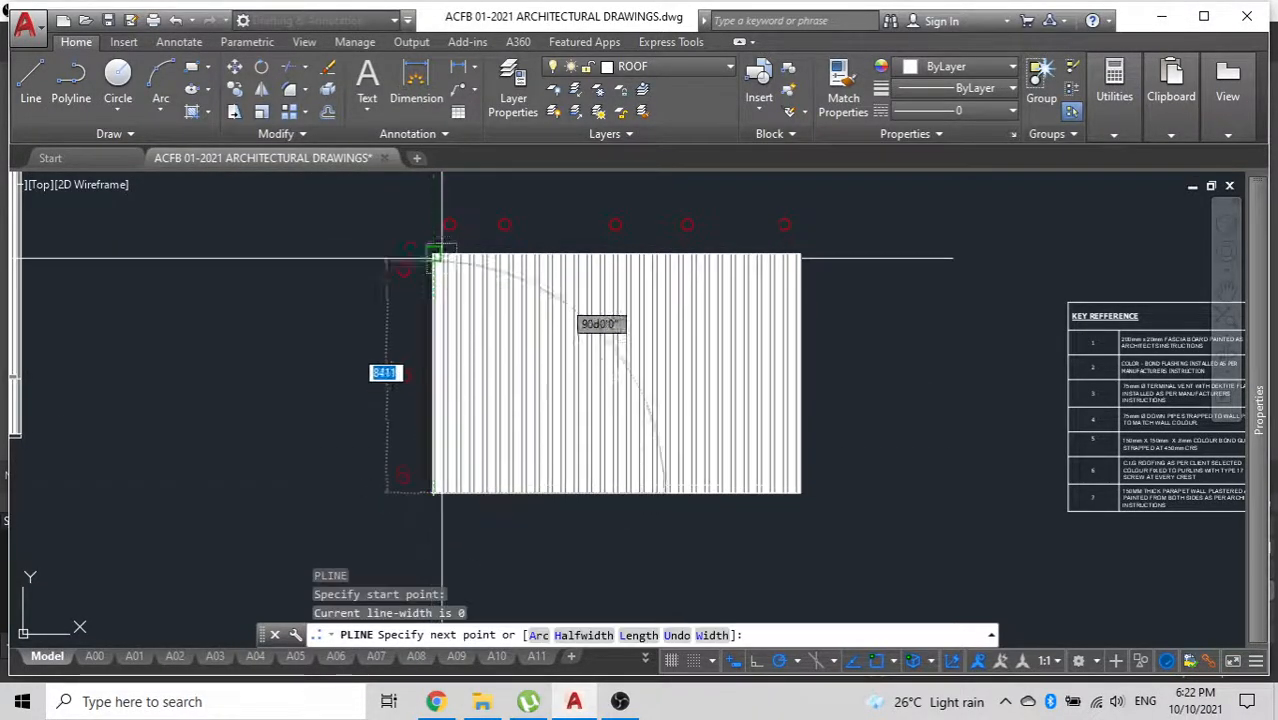
left_click(433, 254)
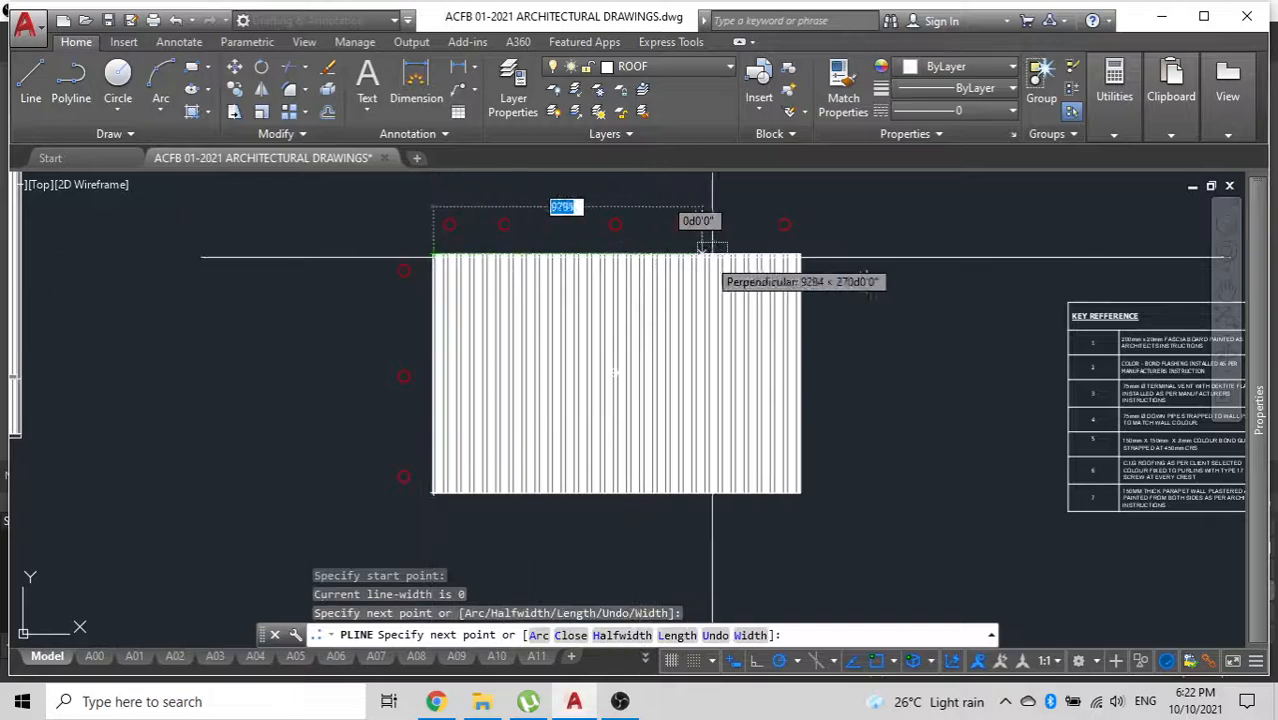
left_click(800, 254)
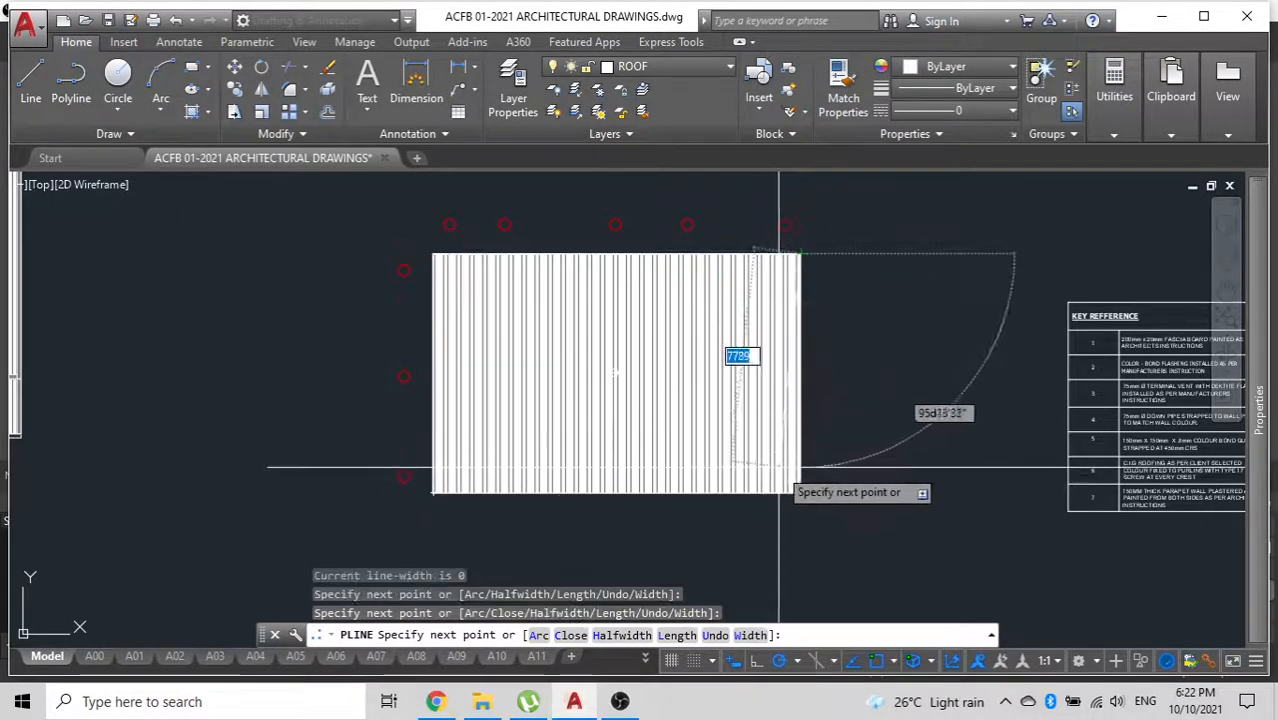
left_click(800, 492)
key("Escape")
left_click(803, 385)
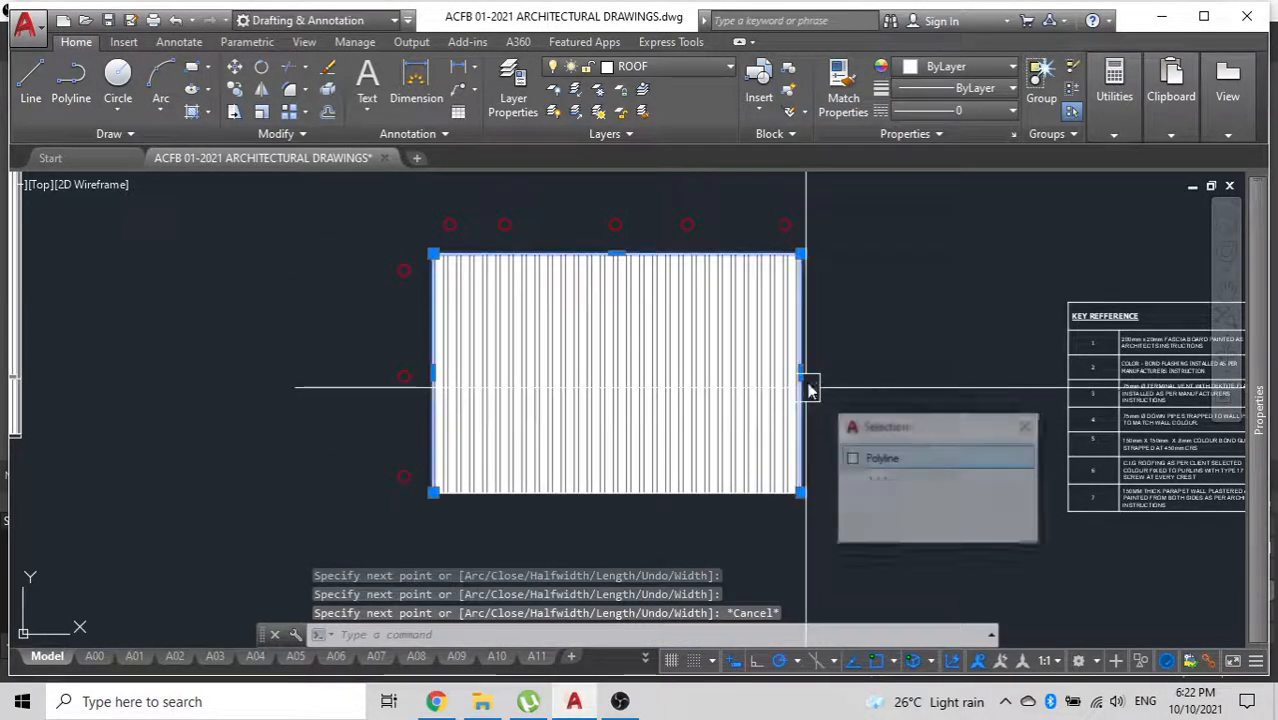
key("Escape")
Move the roof hatch 50000 horizontally to the left, away from its outline.
left_click(725, 340)
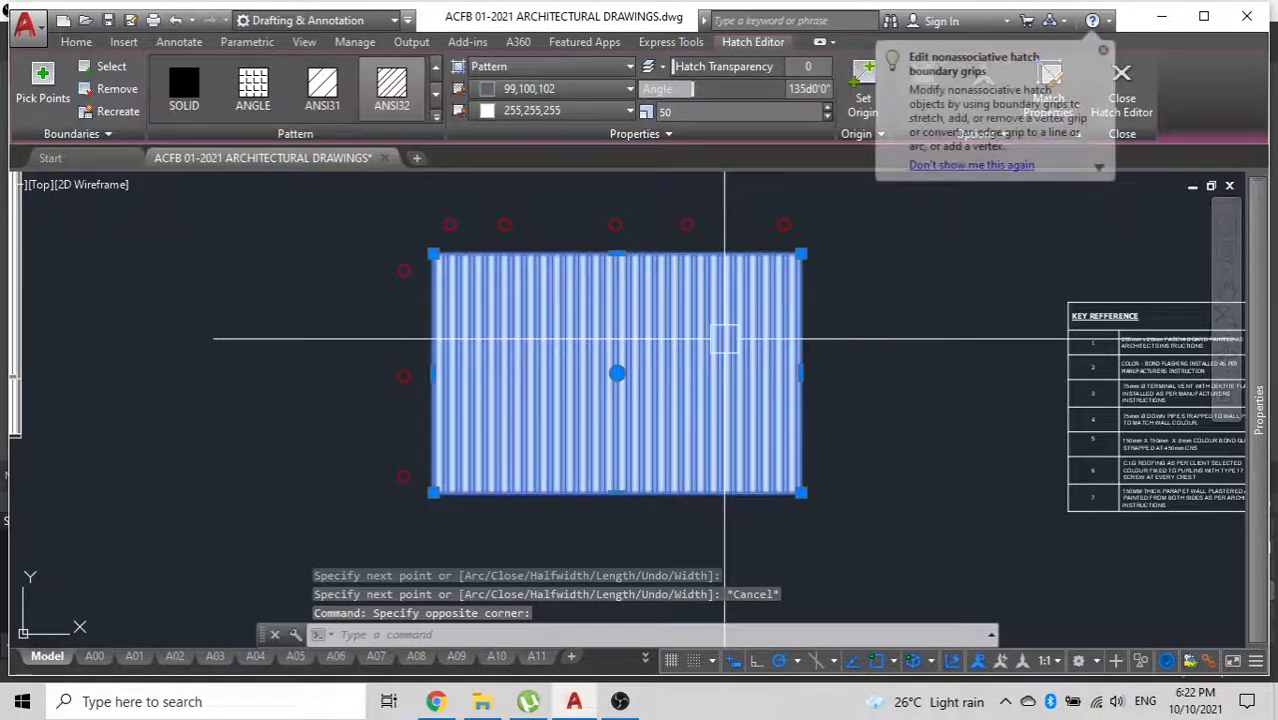
scroll(725, 340, "down", 4)
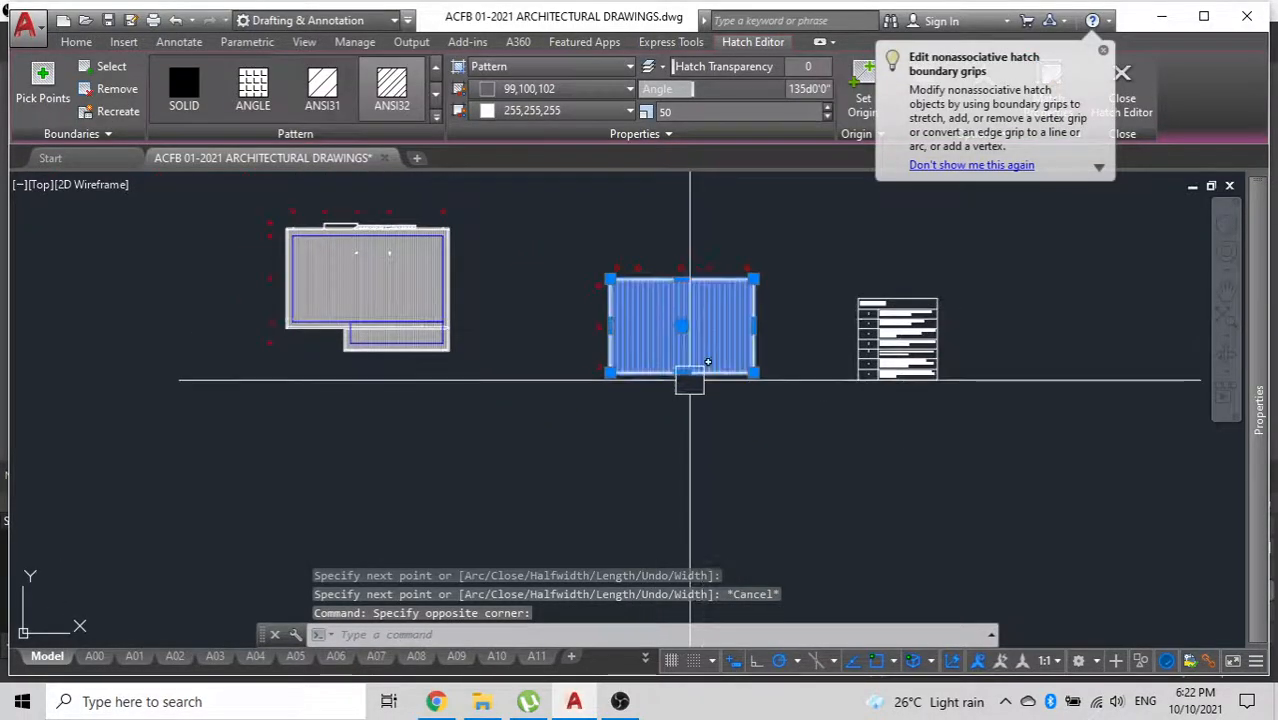
type("m")
key("Return")
left_click(741, 413)
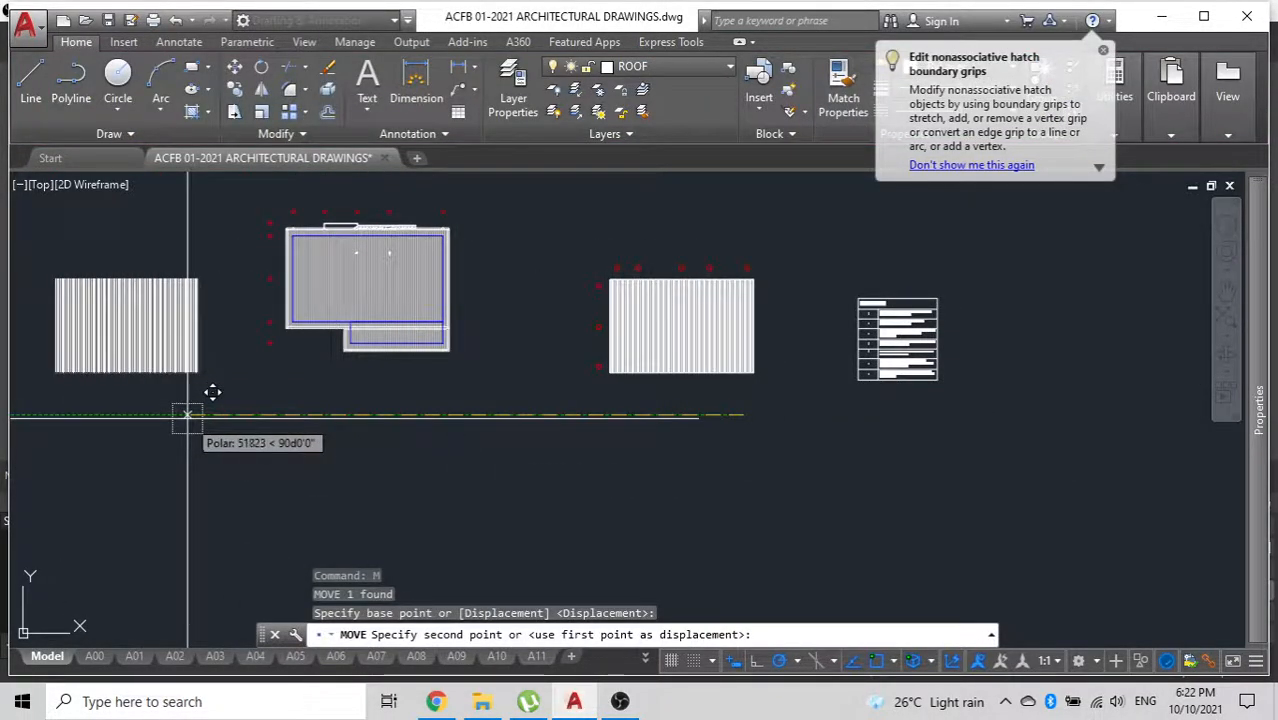
type("500")
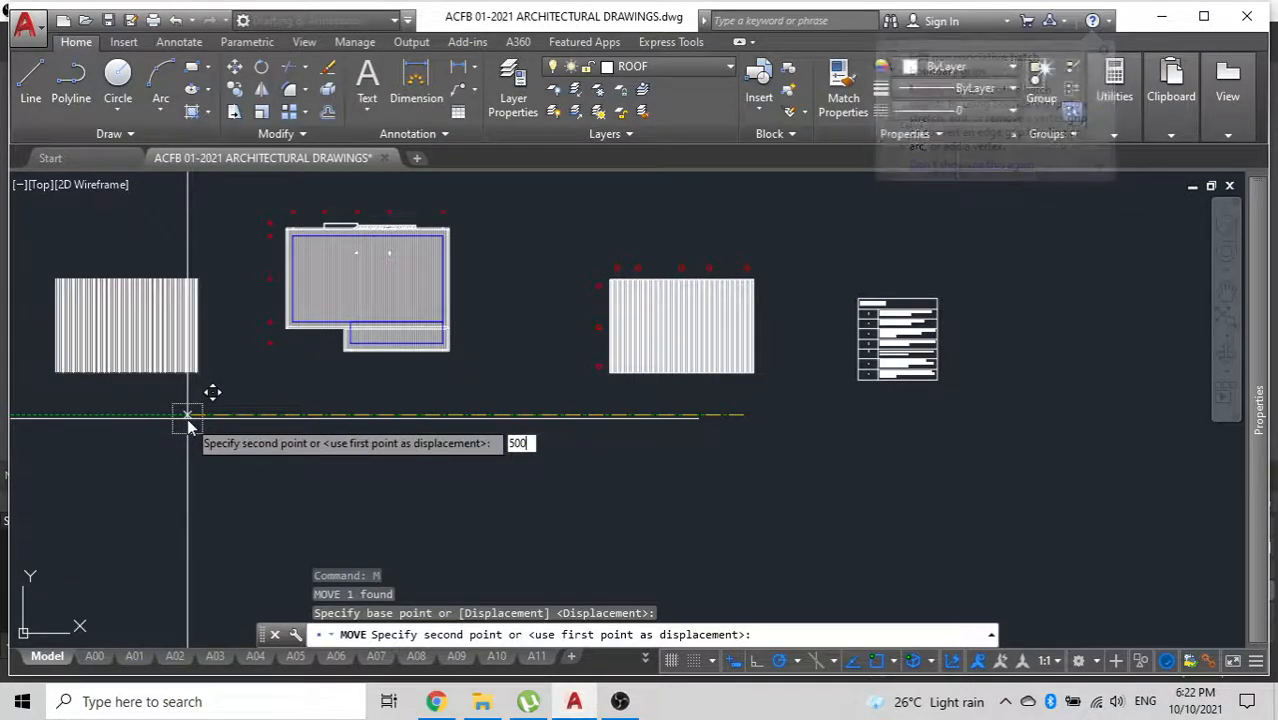
type("00")
key("Return")
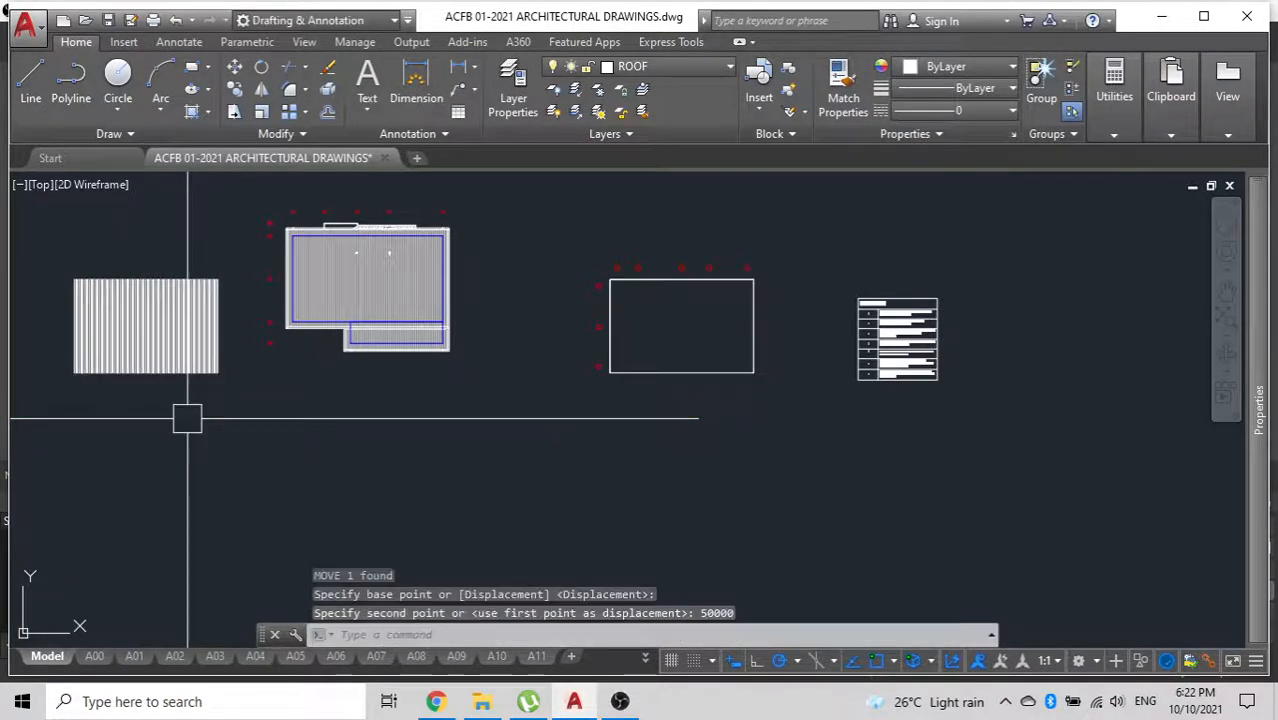
scroll(682, 315, "up", 2)
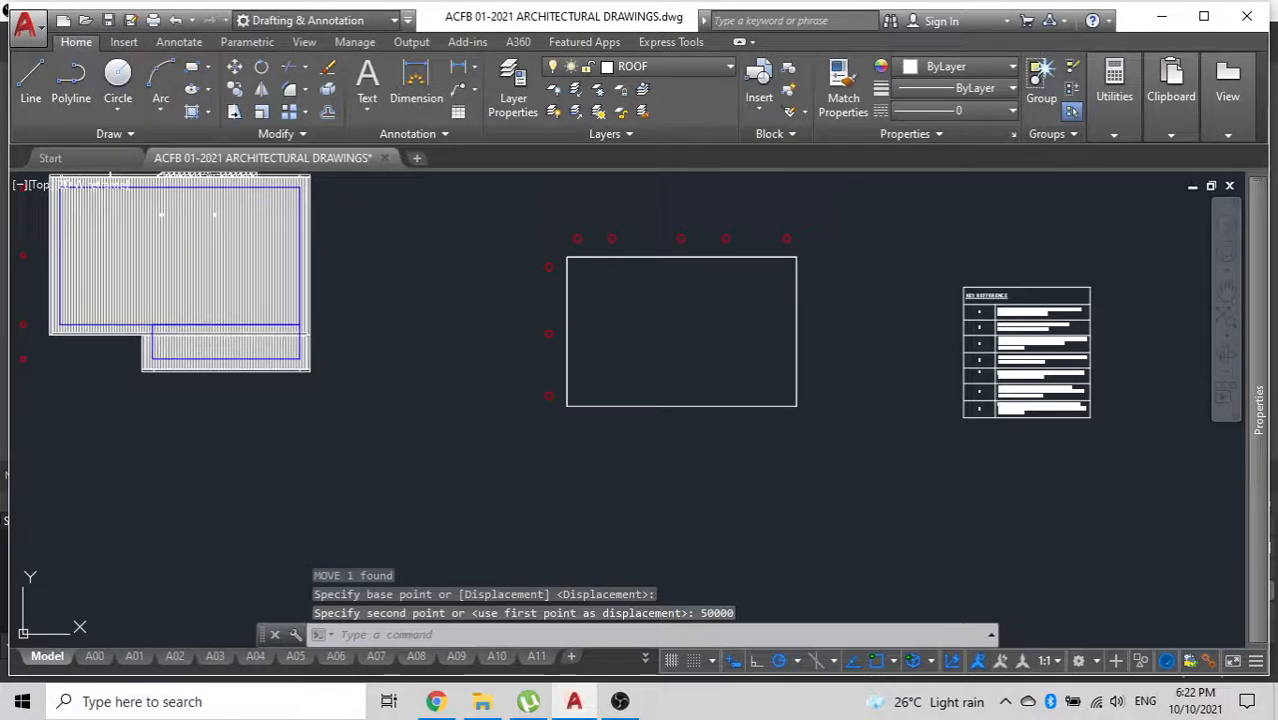
type("op")
key("Return")
key("Escape")
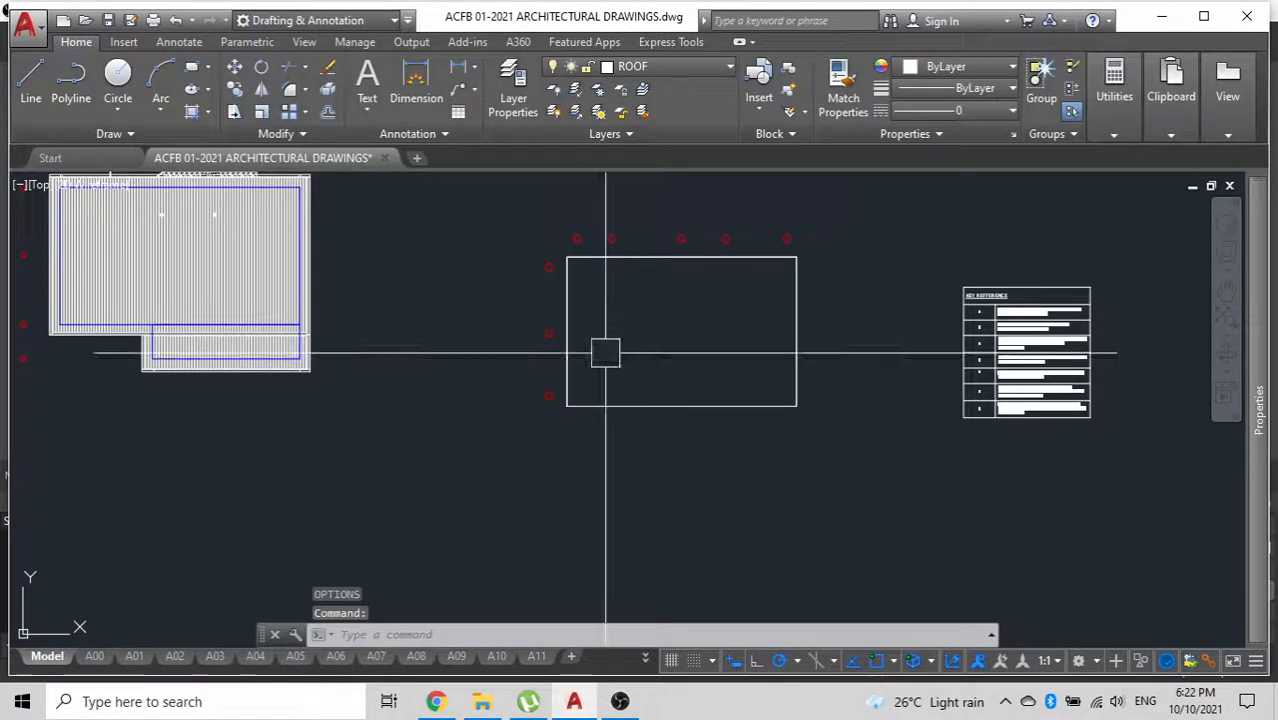
key("Escape")
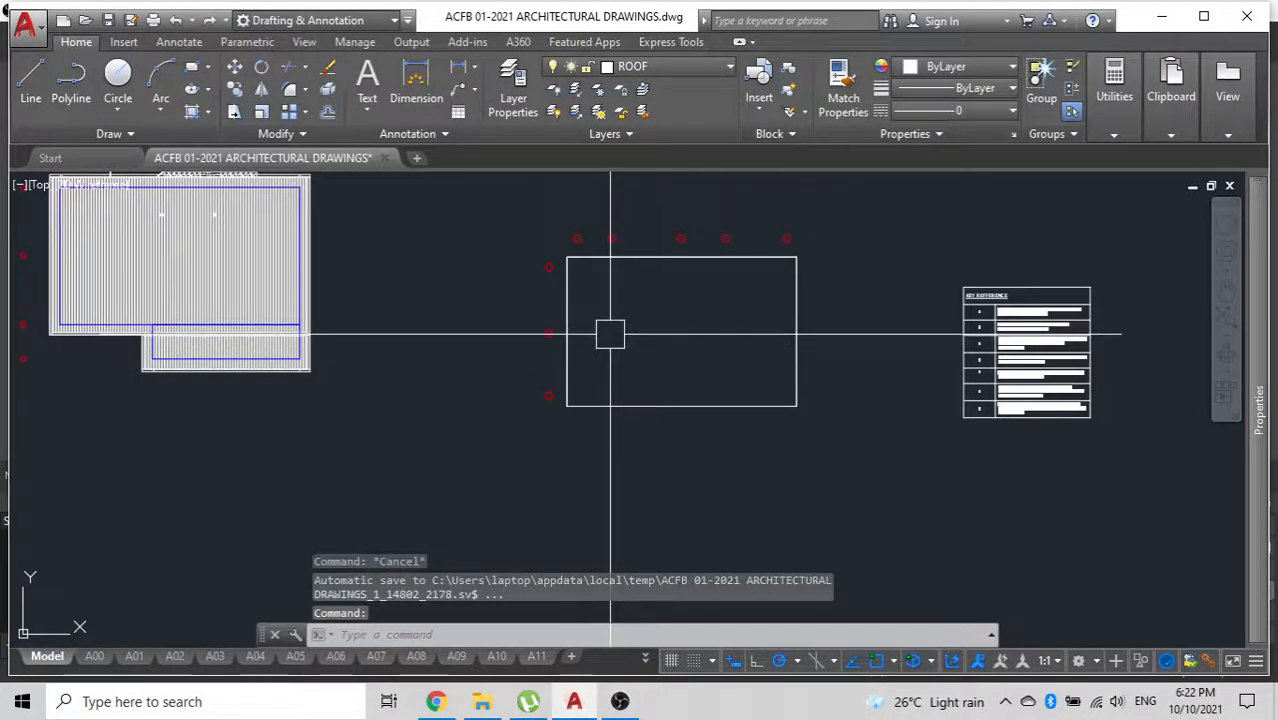
Offset the three-sided polyline 150 towards the inside of the roof outline.
type("o")
key("Return")
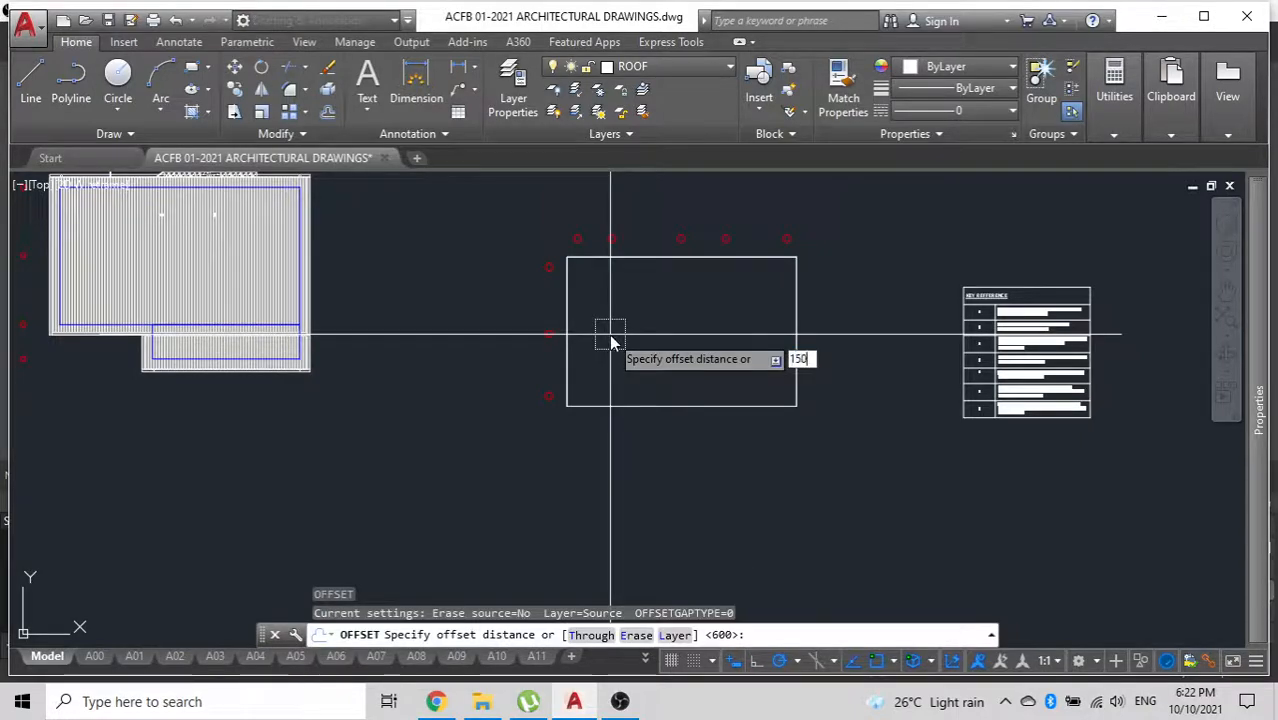
key("Return")
left_click(574, 334)
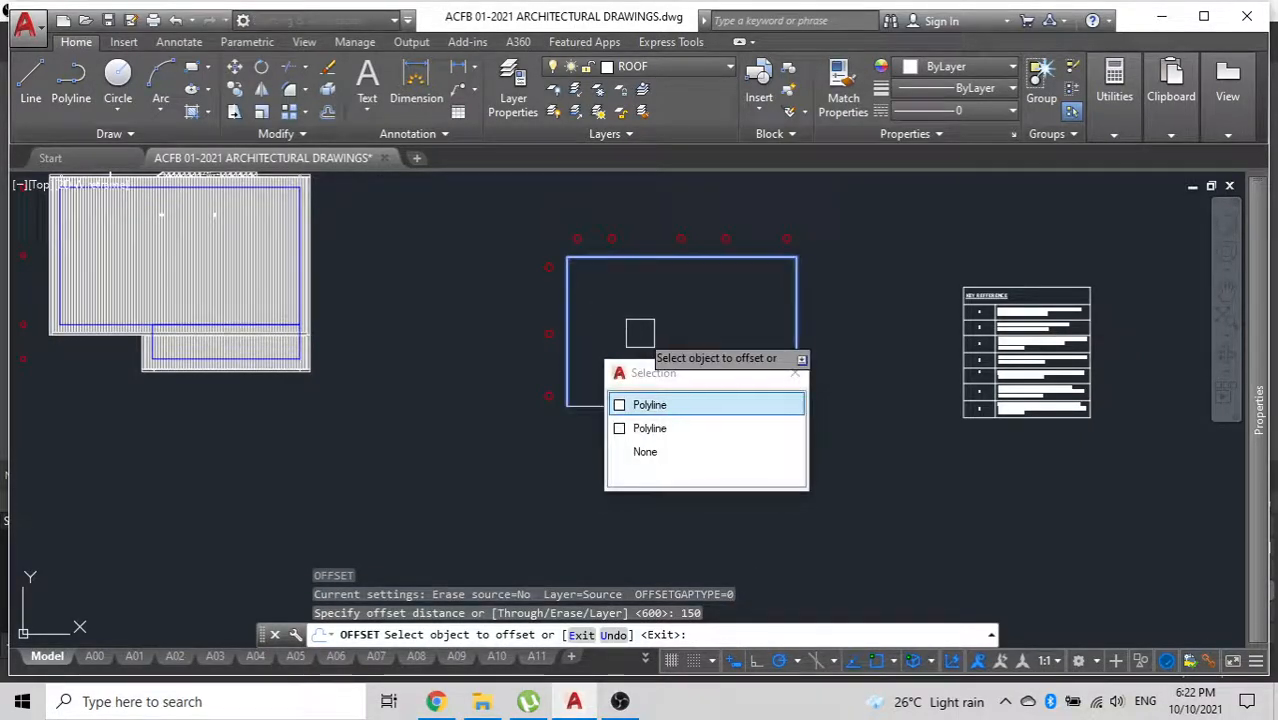
left_click(643, 405)
left_click(634, 373)
key("Escape")
Draw a short polyline closing the gap between the outer and offset lines at the roof's lower-left corner.
scroll(558, 405, "up", 5)
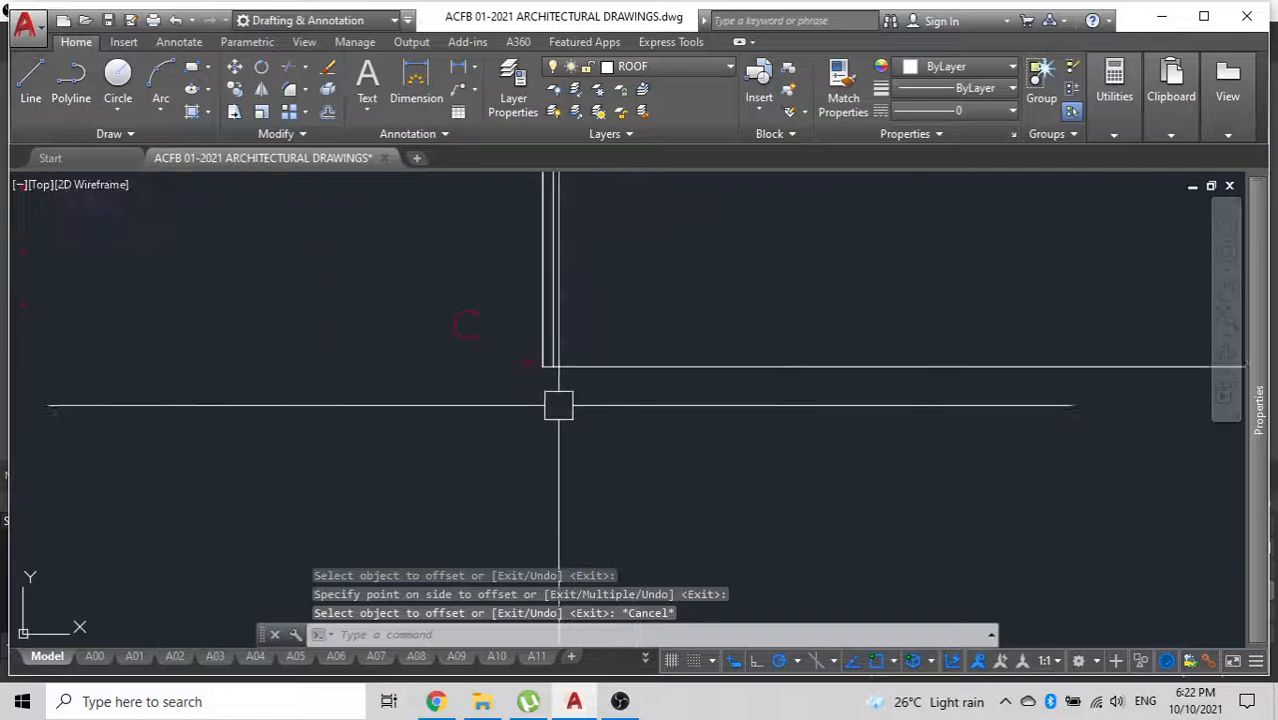
scroll(558, 405, "up", 4)
type("pl")
key("Return")
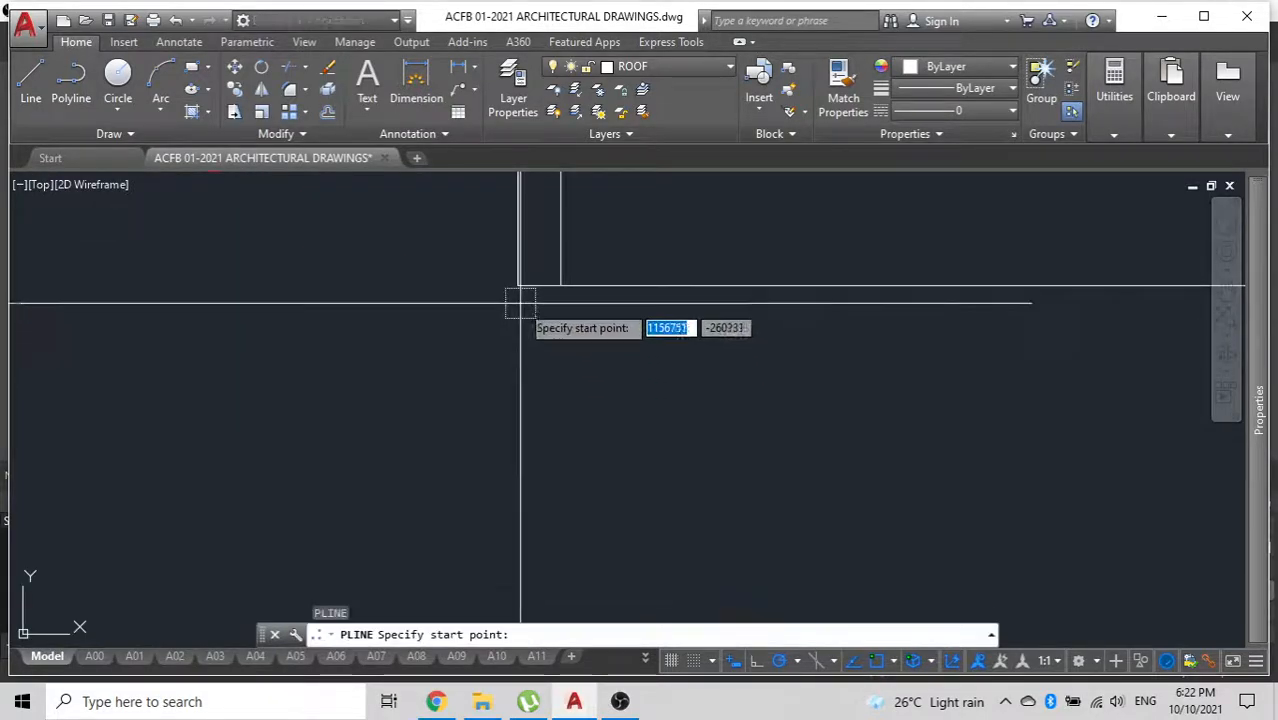
left_click(518, 285)
left_click(560, 285)
key("Escape")
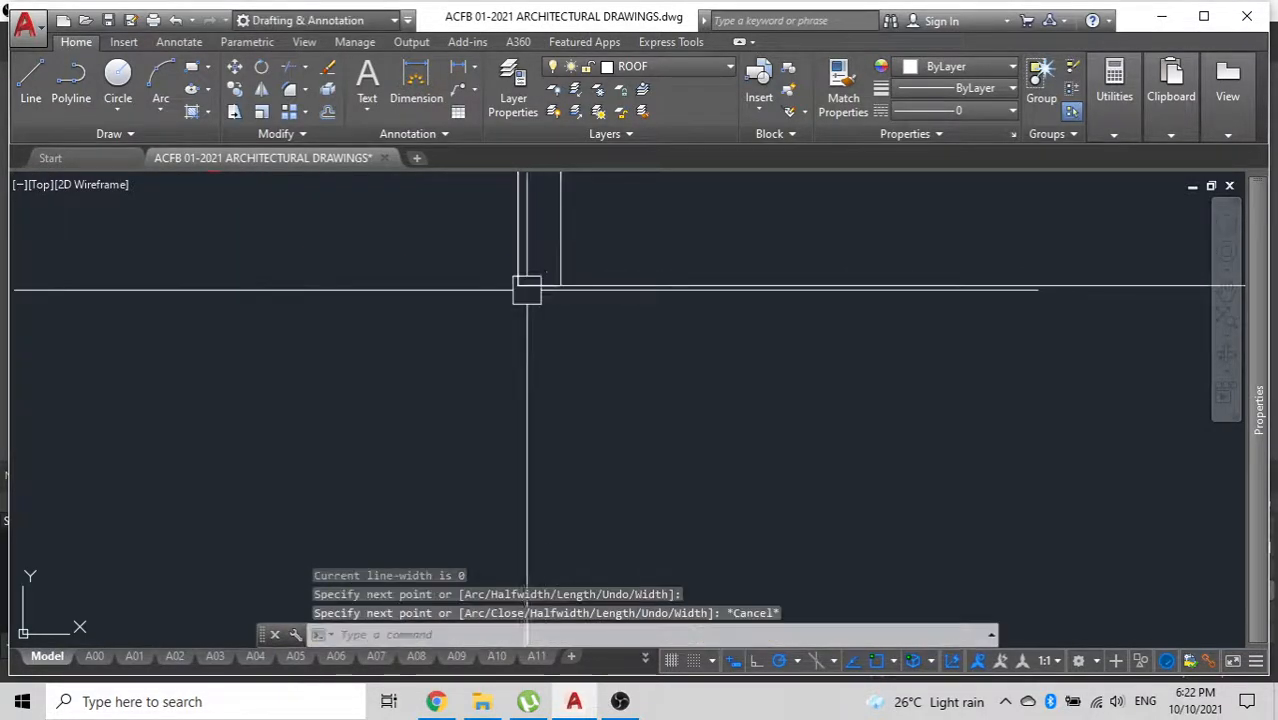
Join the outer polyline, the offset polyline and the short closing segment at the lower-left corner into one polyline.
left_click(537, 285)
left_click(568, 280)
left_click(577, 232)
left_click(544, 246)
left_click(525, 244)
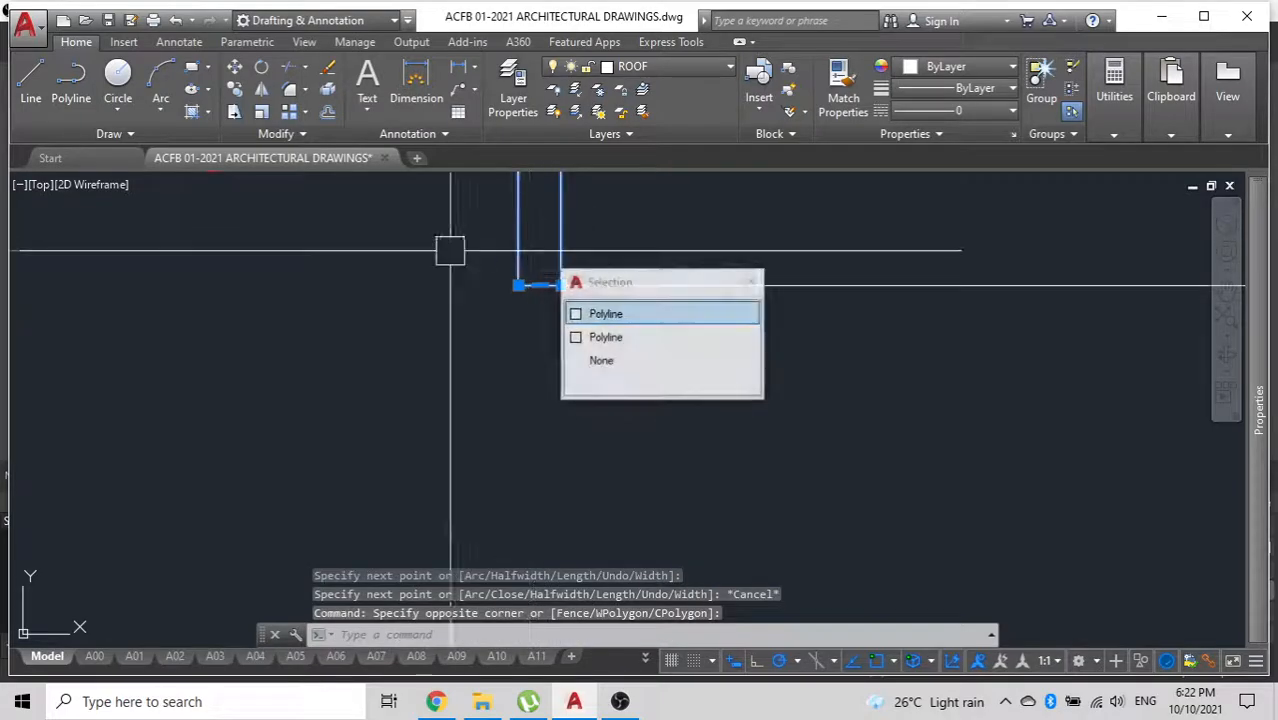
type("j")
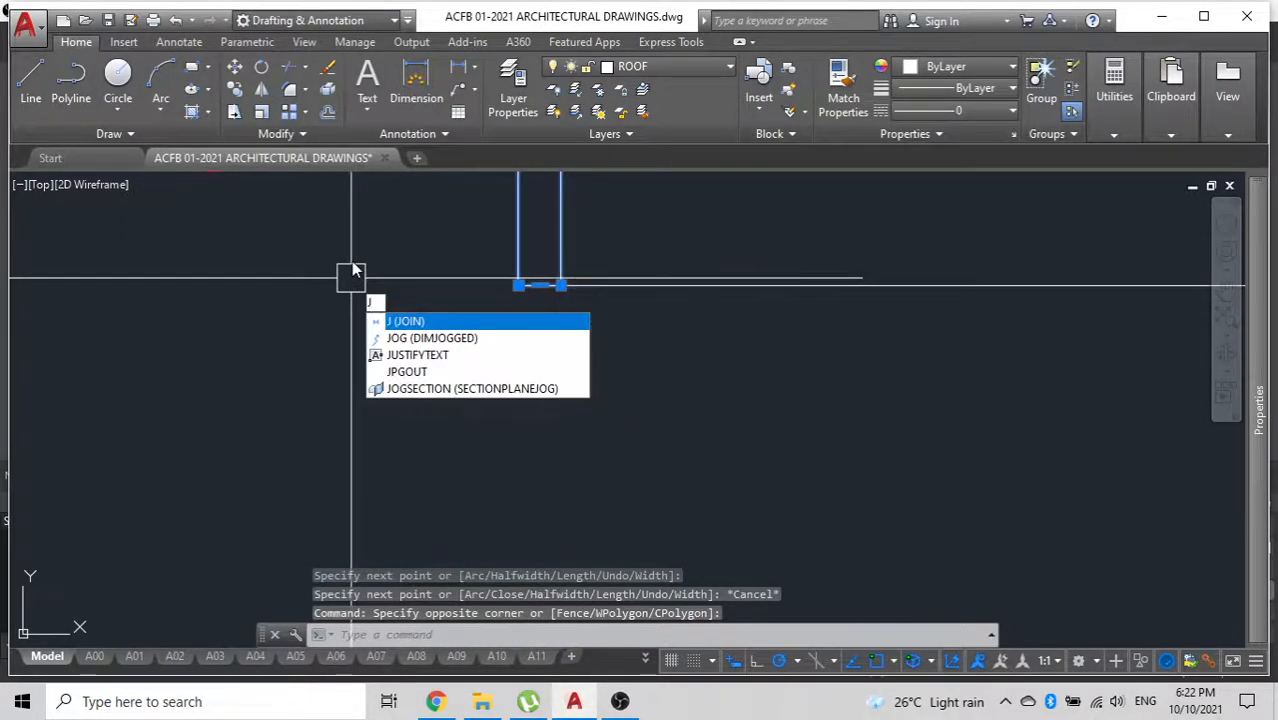
key("Return")
Draw a short polyline closing the gap between the outer and inner lines at the roof's lower-right corner.
scroll(352, 262, "down", 3)
scroll(473, 269, "down", 4)
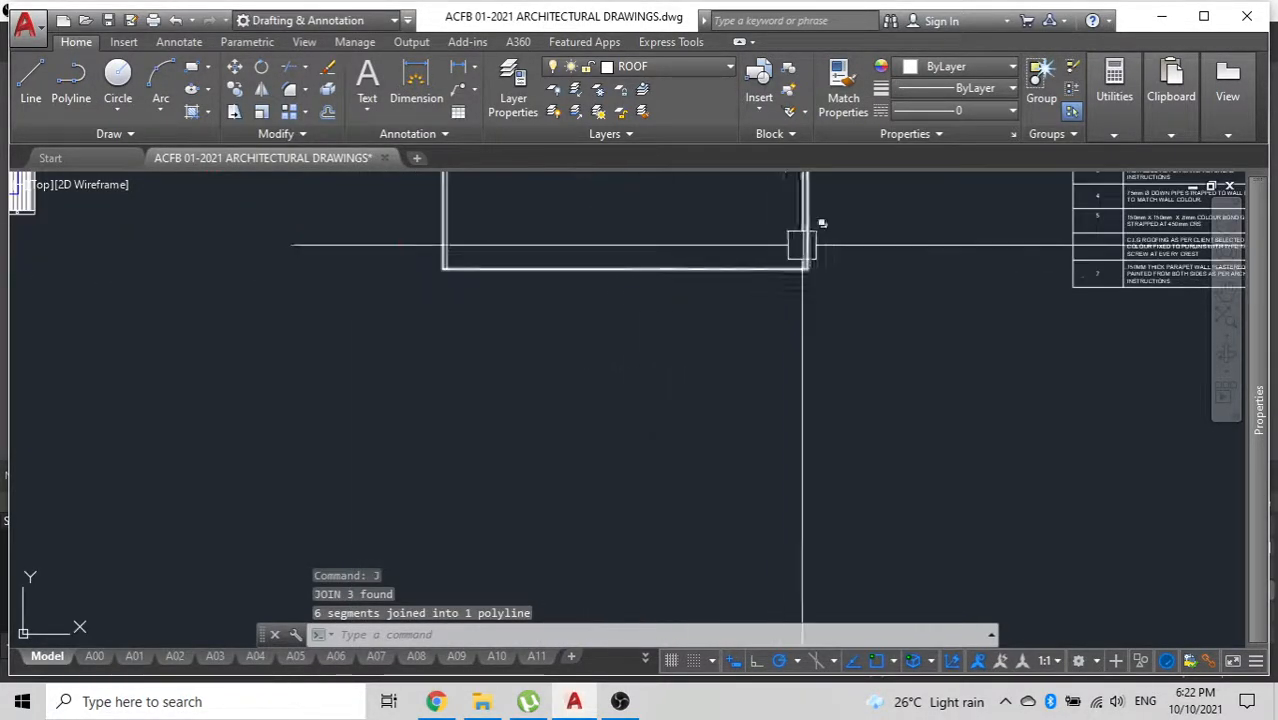
scroll(801, 245, "up", 9)
middle_click_drag(785, 225, 769, 156)
scroll(719, 454, "up", 2)
middle_click_drag(717, 400, 724, 338)
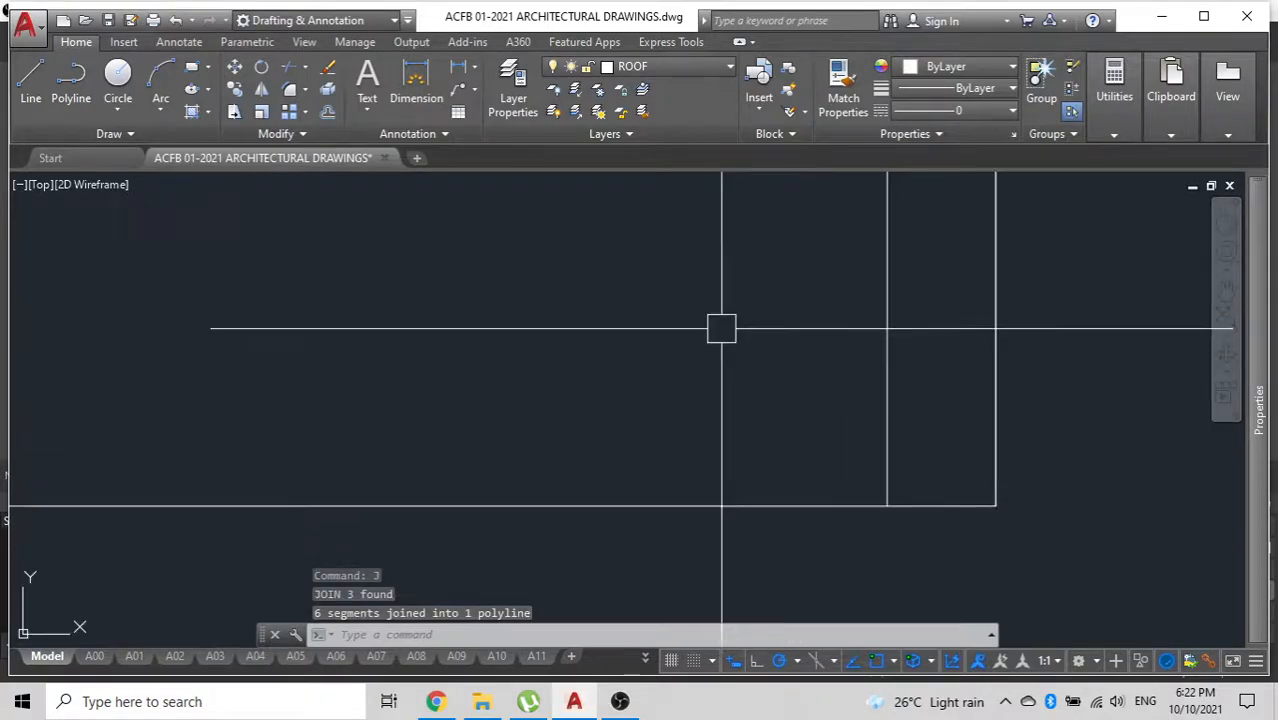
type("pl")
key("Return")
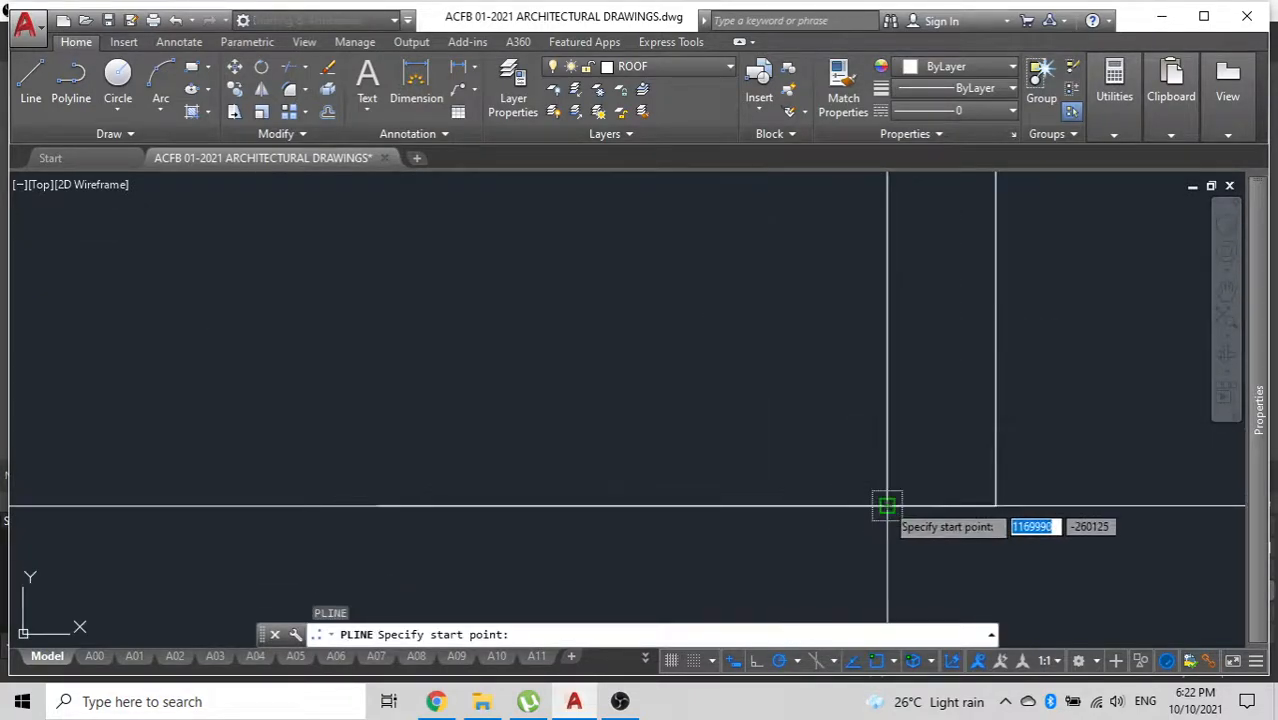
left_click(887, 505)
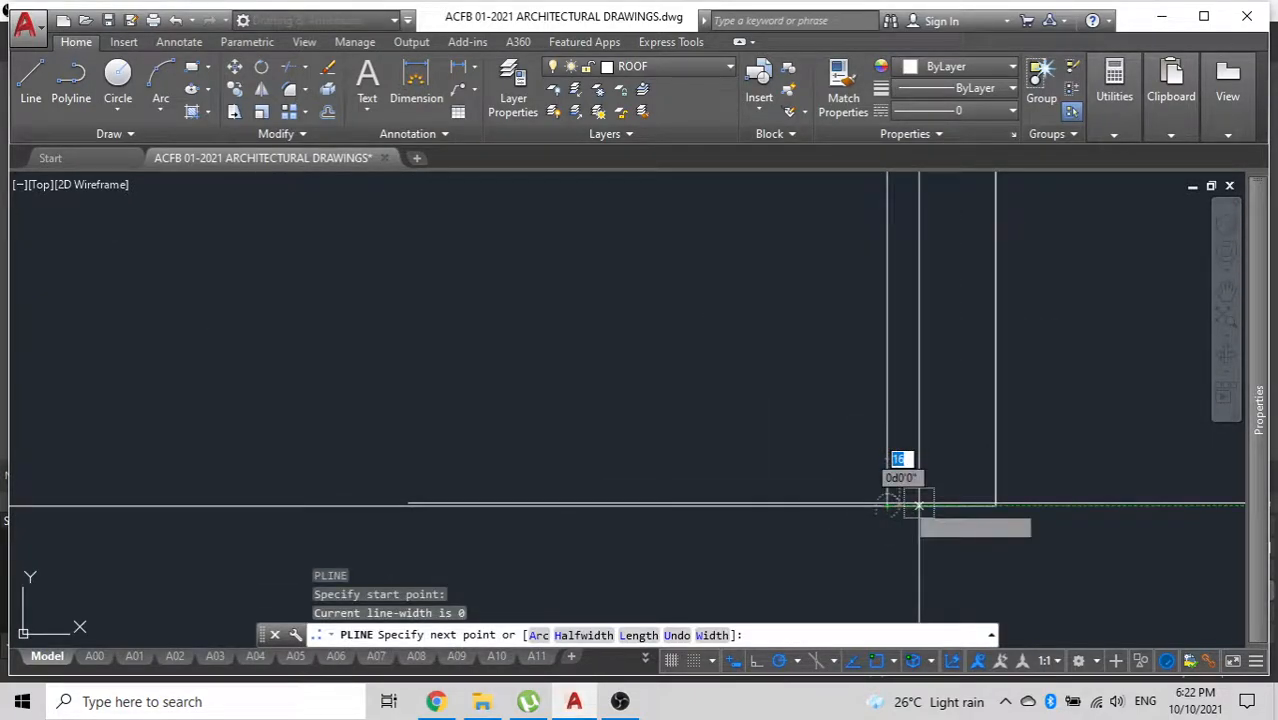
left_click(993, 505)
key("Escape")
Join the lower-right closing segment to the parapet strip's polyline.
left_click(976, 504)
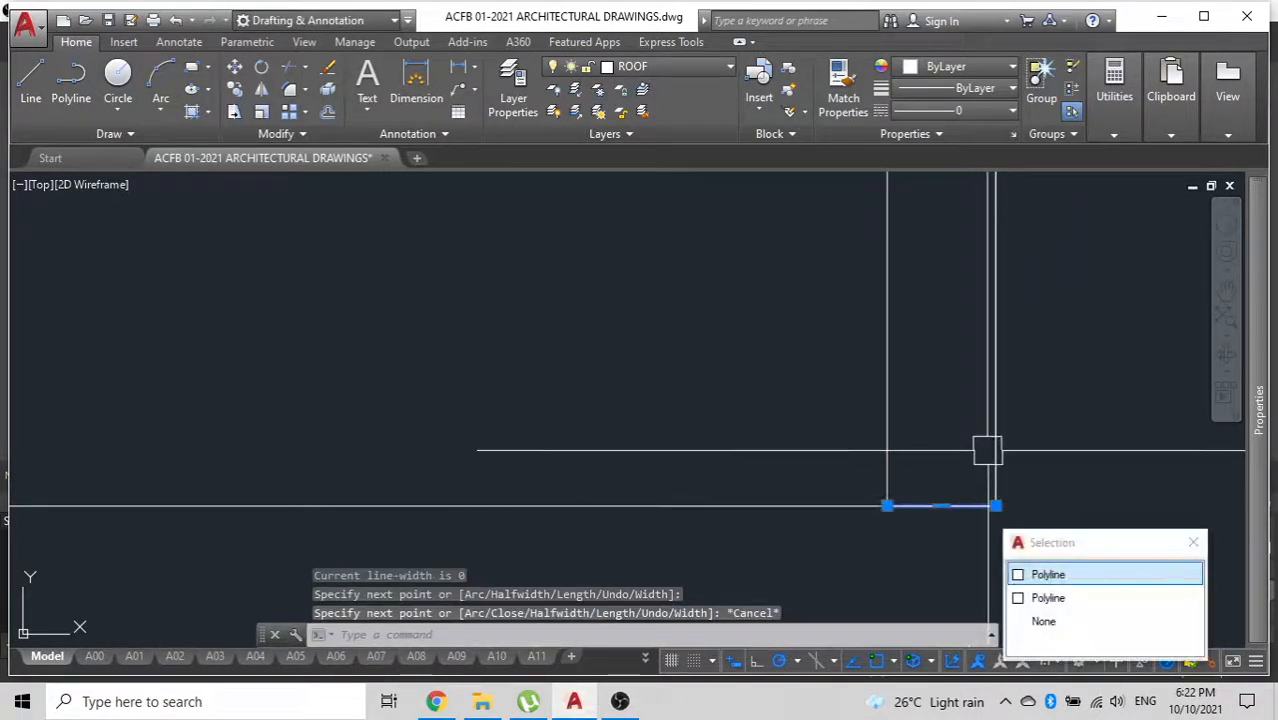
left_click(995, 453)
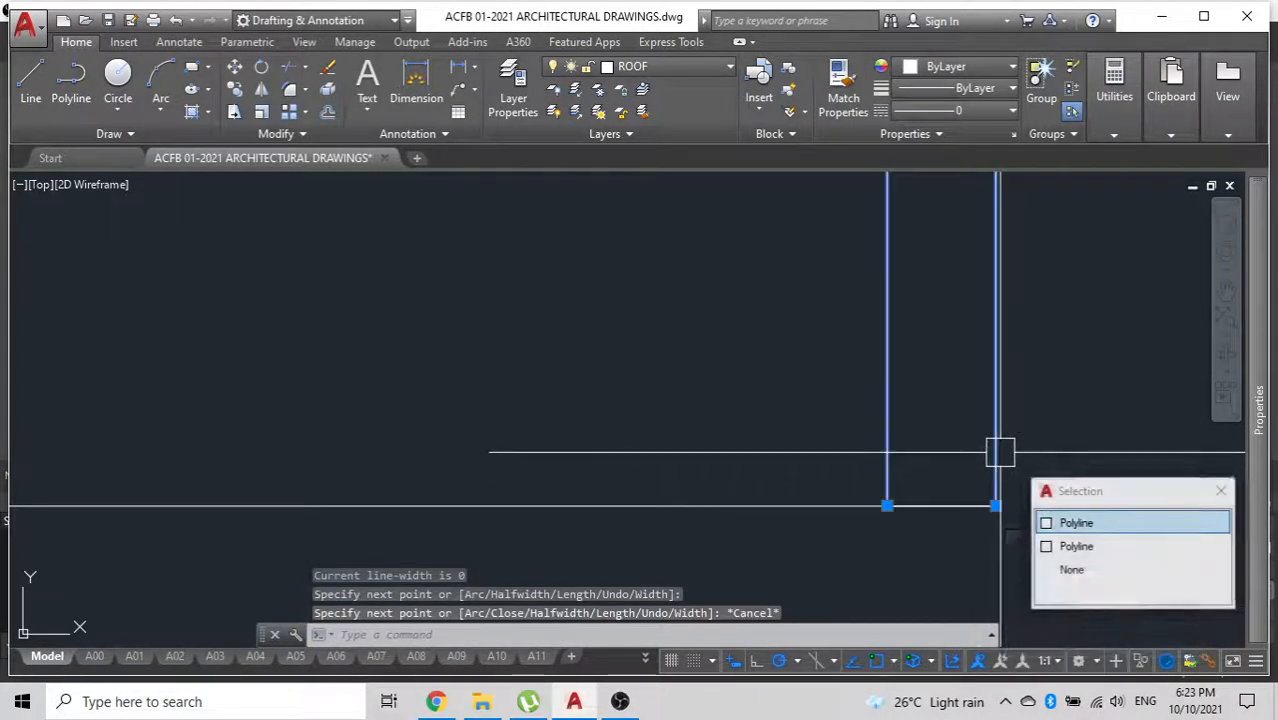
left_click(935, 508)
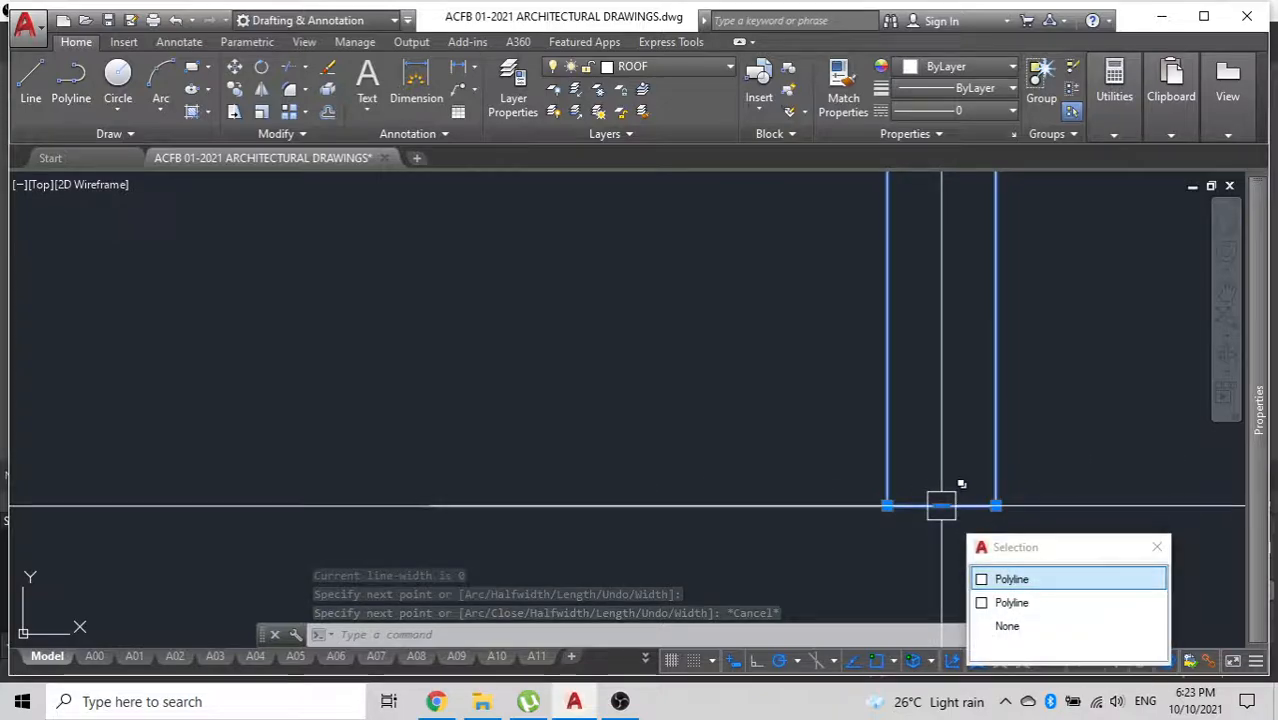
left_click(1010, 580)
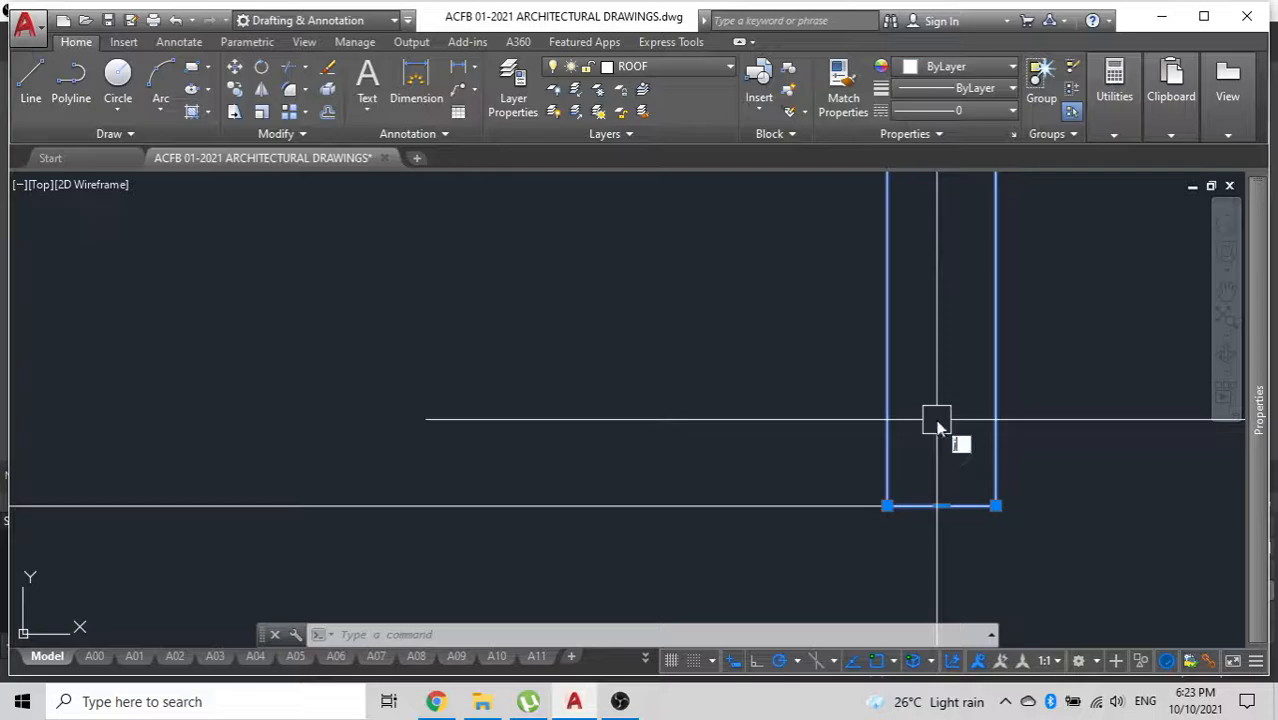
key("Return")
left_click(885, 421)
scroll(908, 482, "down", 5)
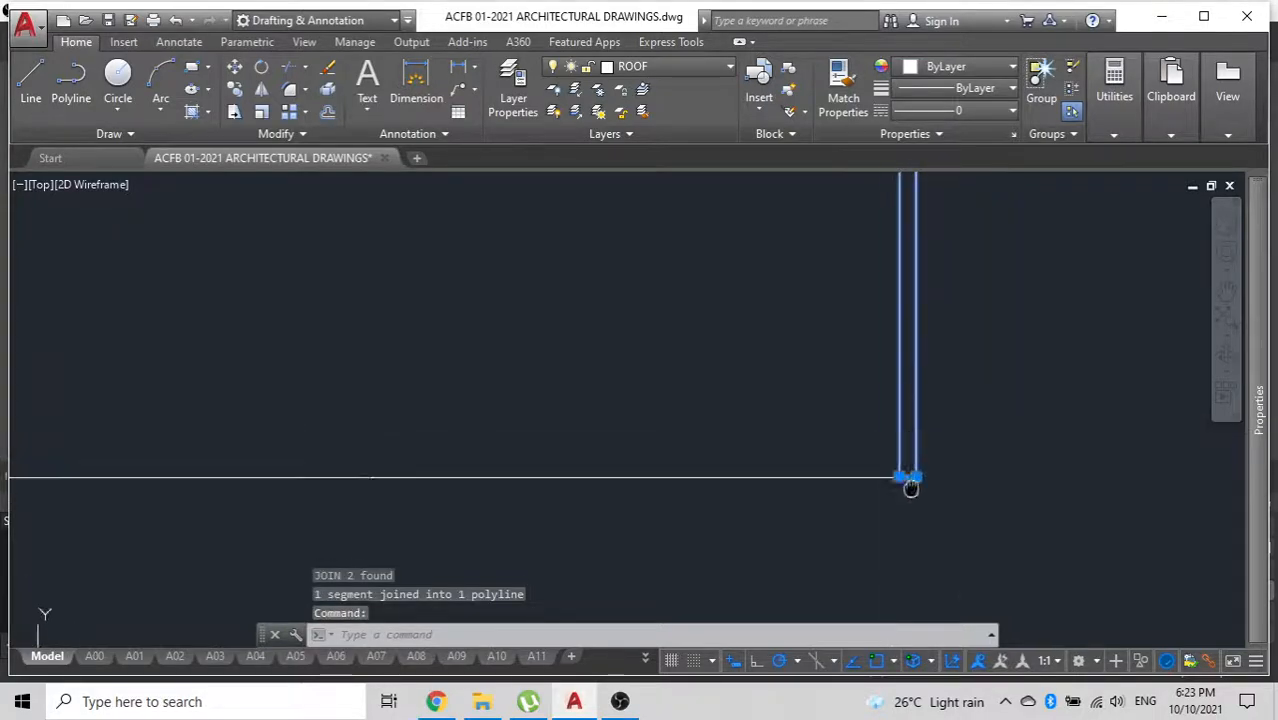
key("Escape")
Fill the 150-wide strip around the roof outline with a solid hatch in colour 99,100,102.
scroll(773, 460, "down", 2)
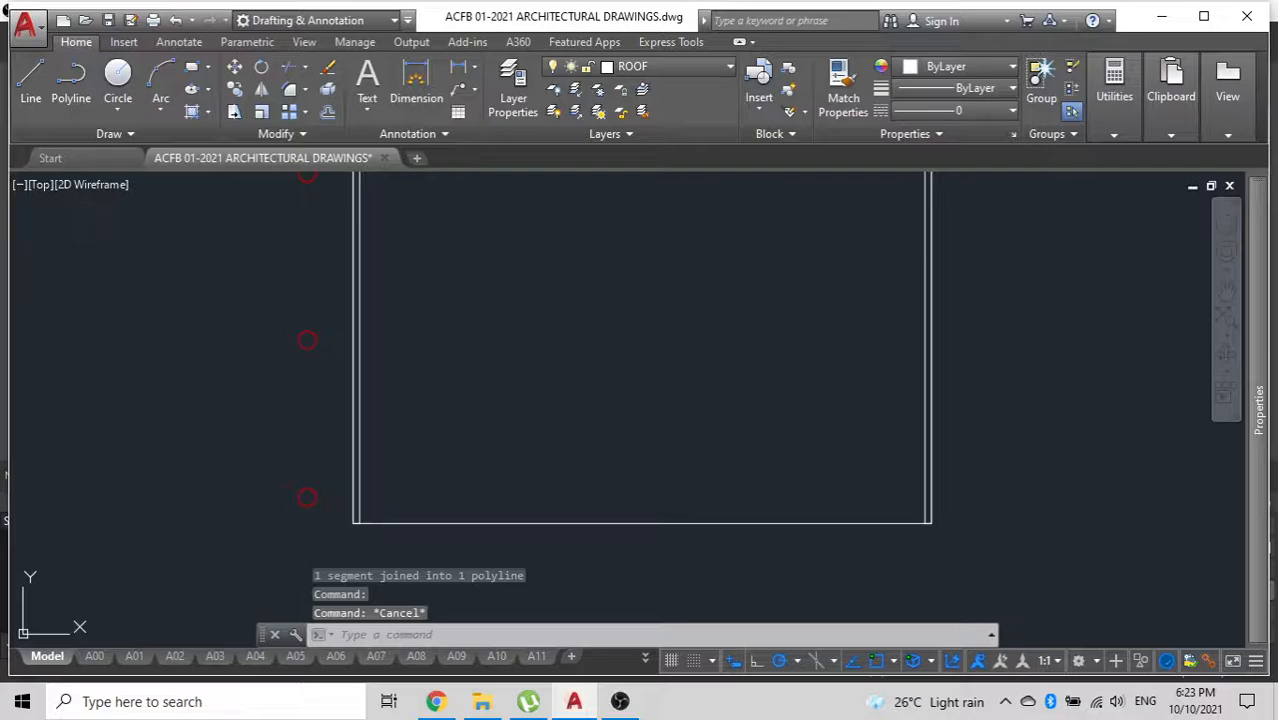
type("h")
key("Return")
left_click(178, 90)
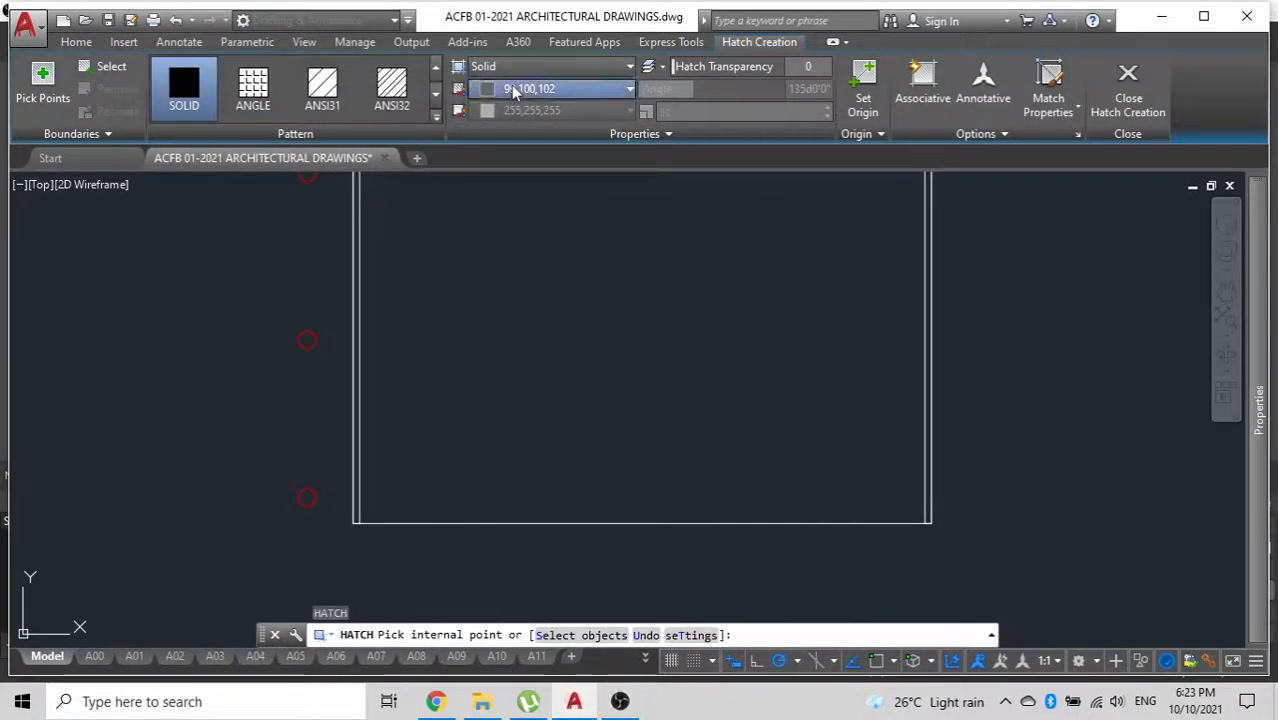
left_click(516, 90)
left_click(486, 205)
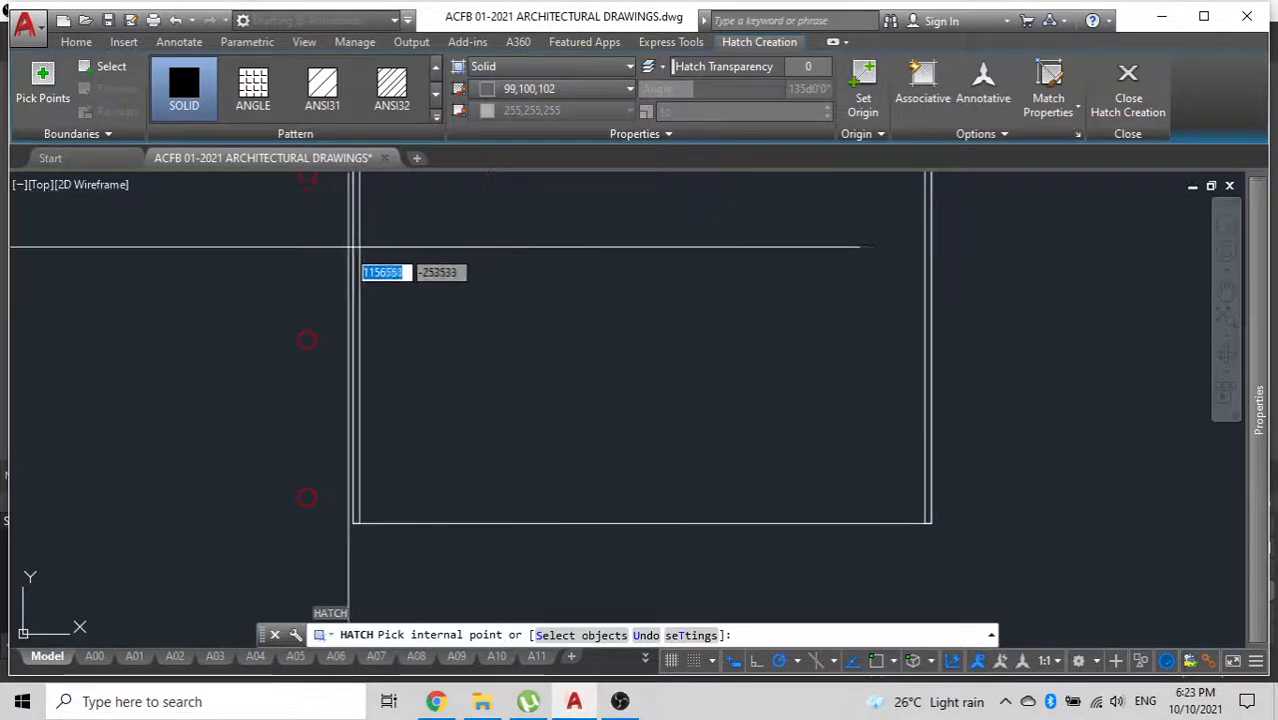
scroll(358, 265, "up", 5)
left_click(467, 322)
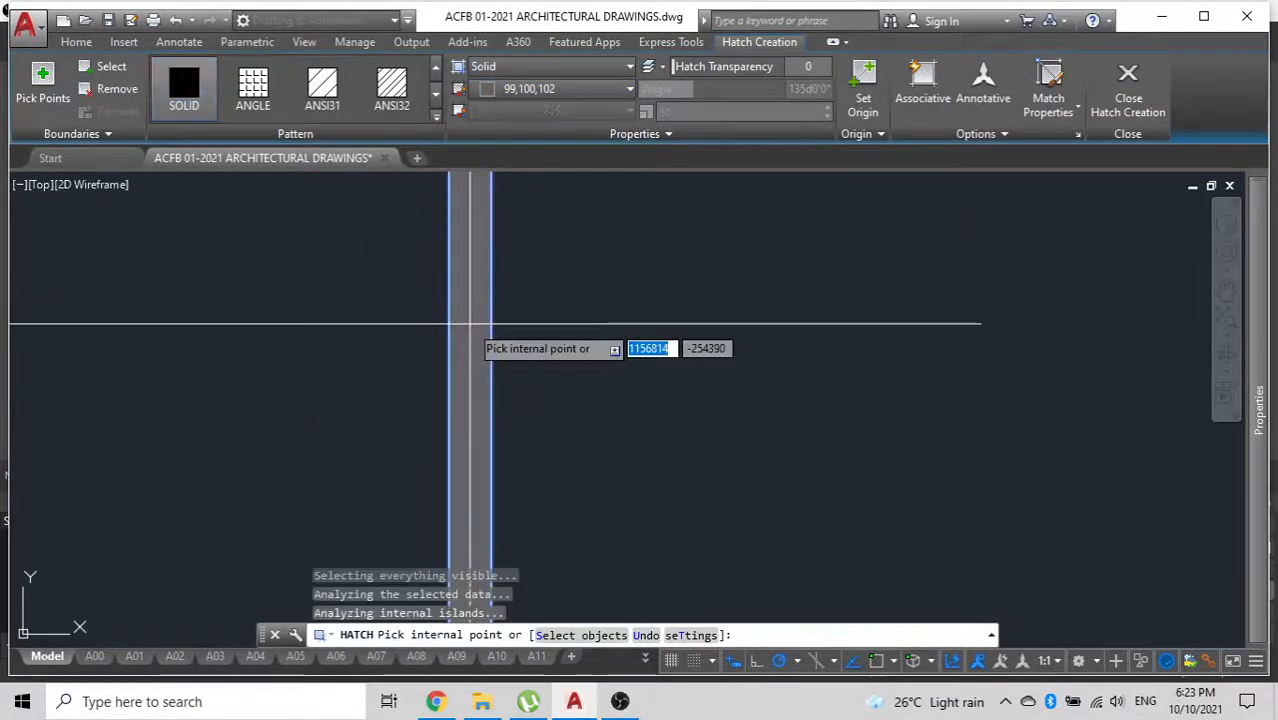
scroll(433, 340, "down", 5)
key("Escape")
scroll(252, 325, "down", 7)
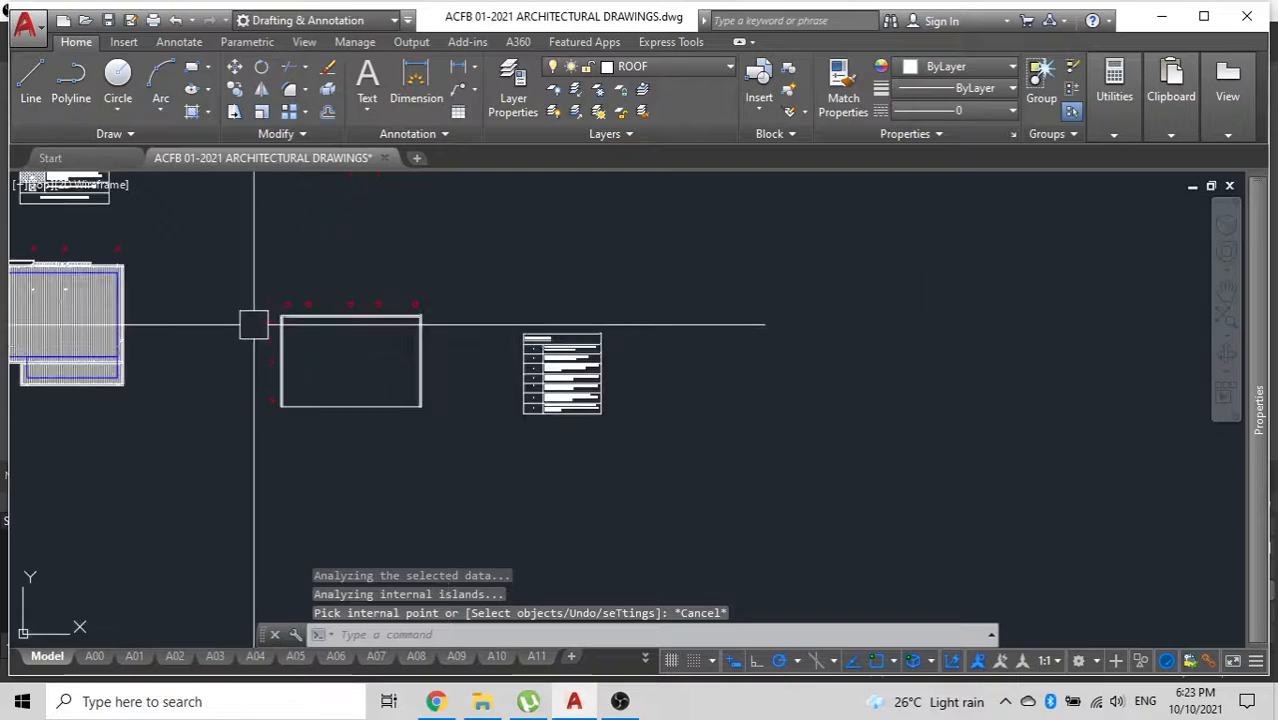
Move the separate roof hatch 50000 horizontally to the right, onto the new roof outline.
scroll(254, 322, "down", 2)
middle_click_drag(270, 322, 499, 325)
left_click(214, 347)
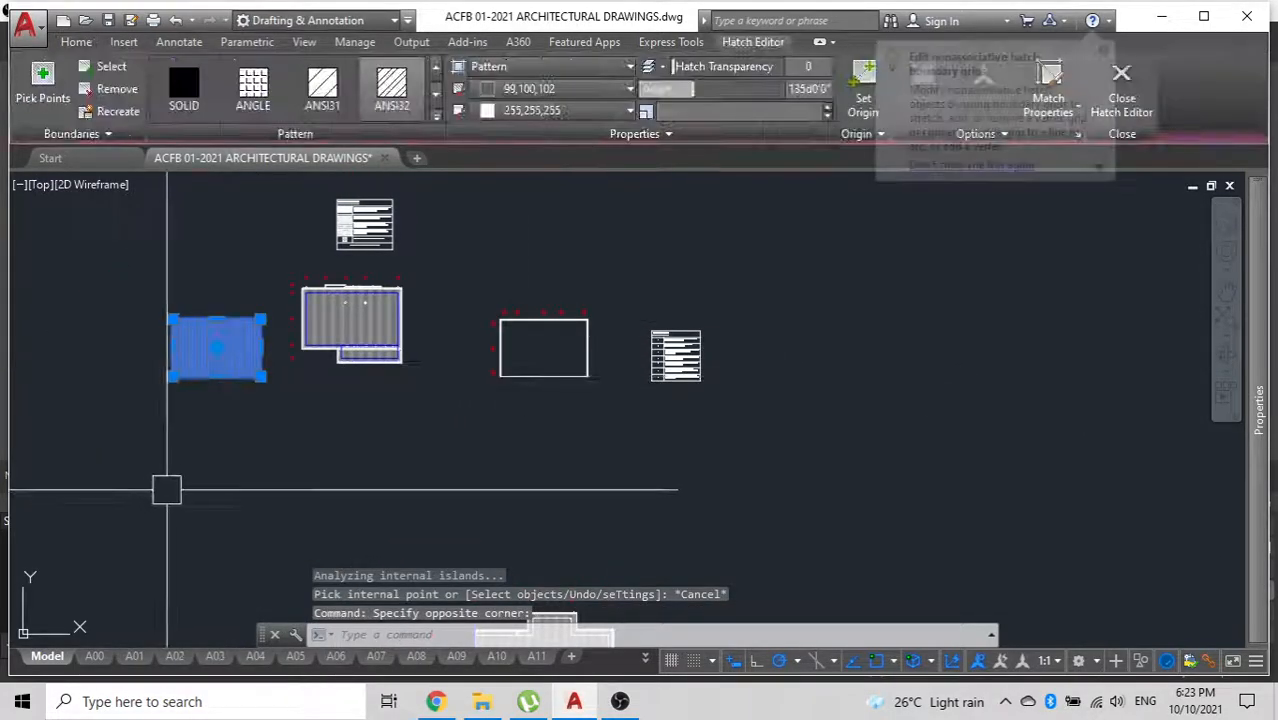
type("m")
key("Return")
left_click(176, 486)
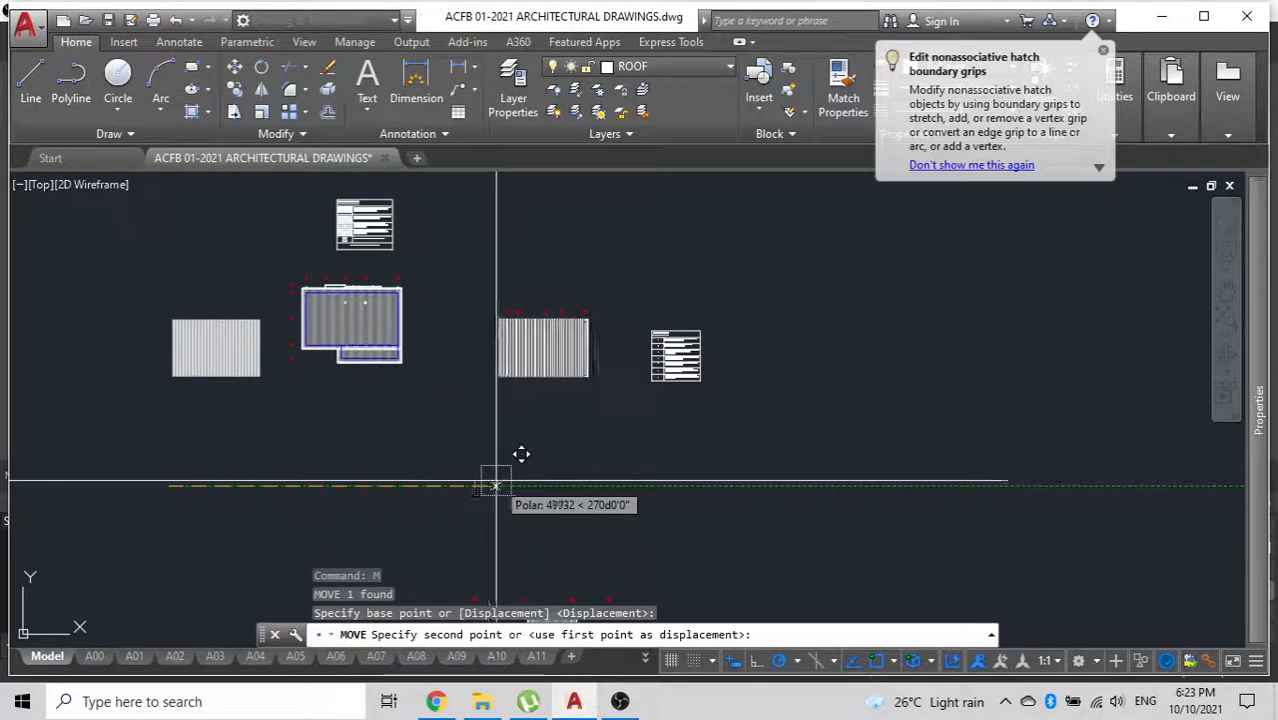
type("50000")
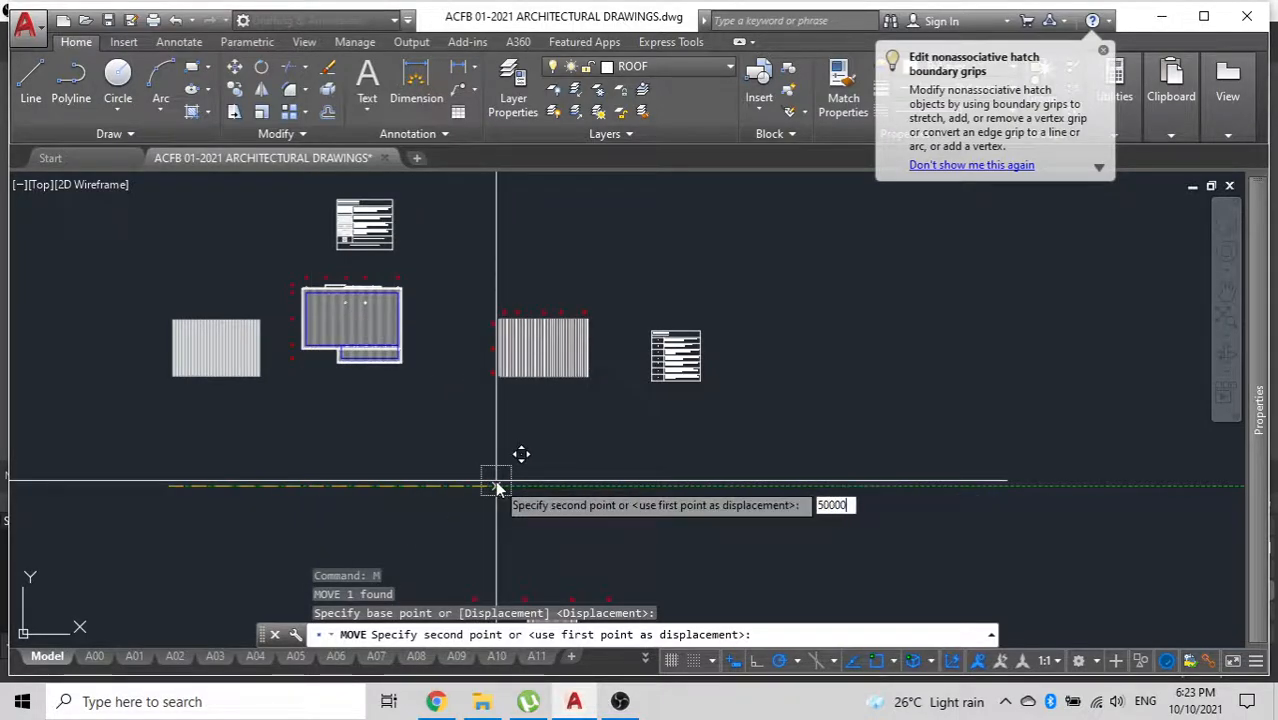
key("Return")
Send the roof hatch to the back of the draw order, behind the outline and edge strip.
scroll(519, 356, "up", 6)
left_click(519, 326)
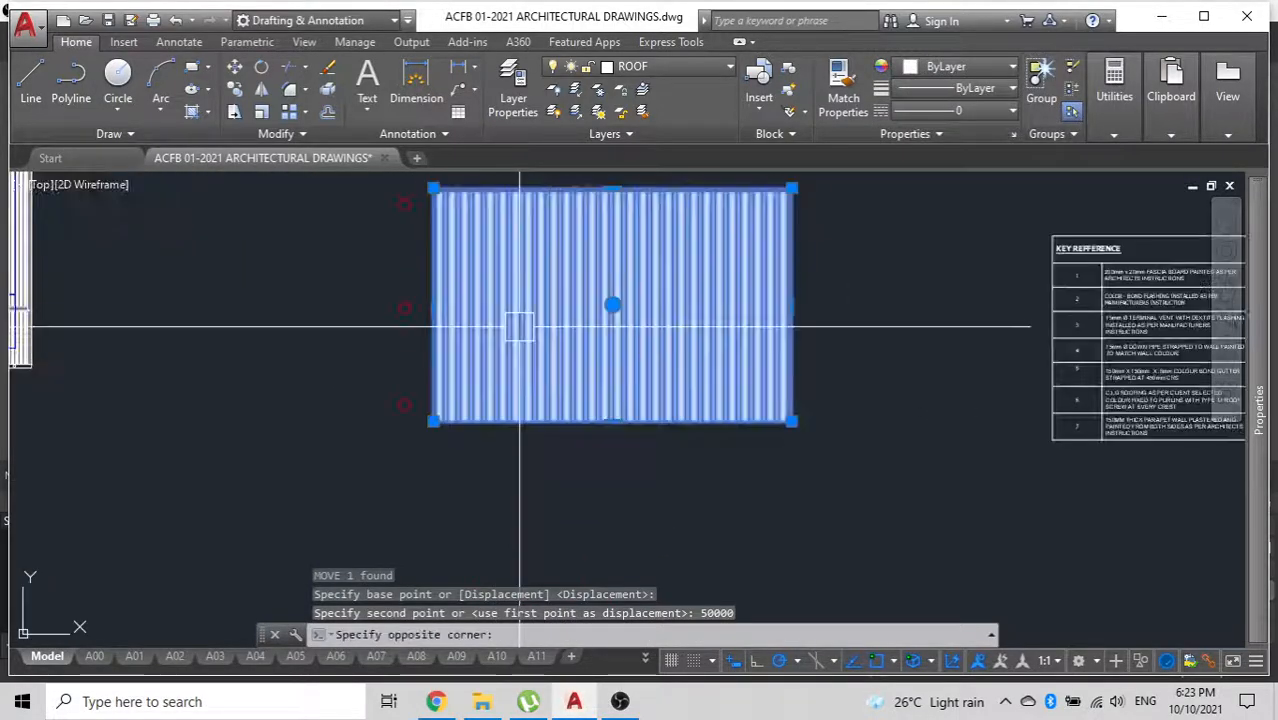
type("dr")
key("Return")
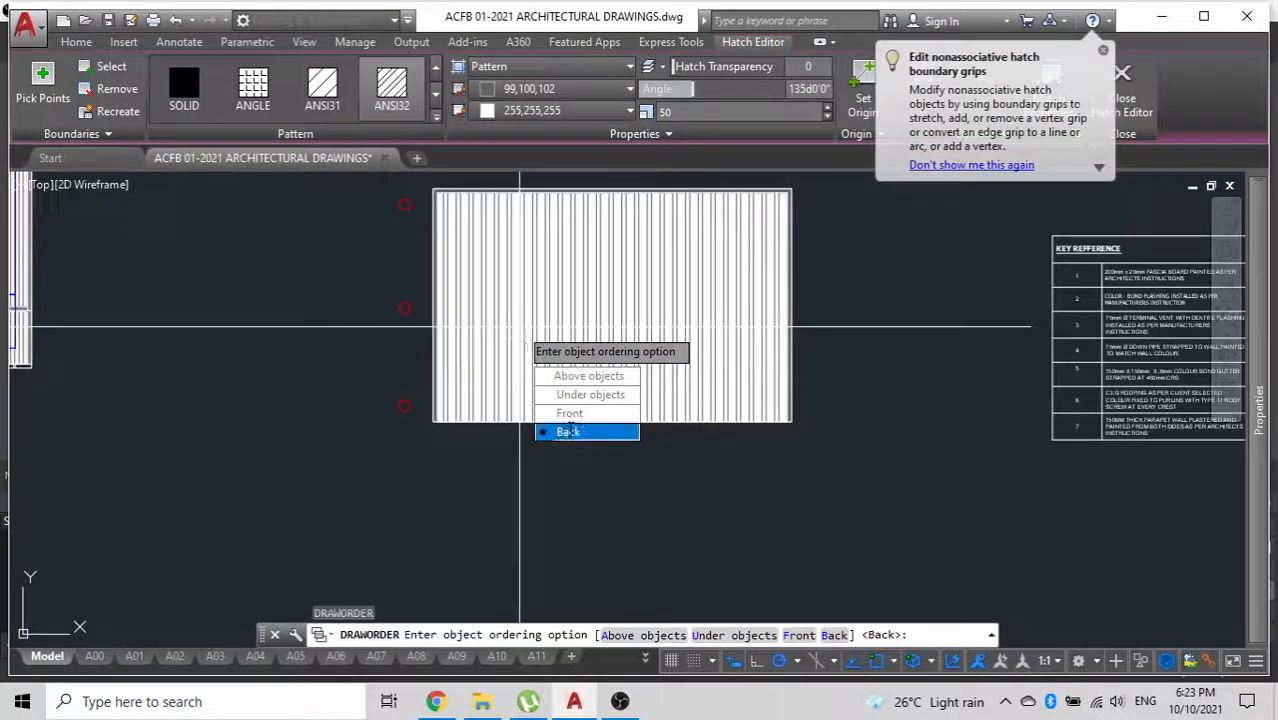
left_click(567, 431)
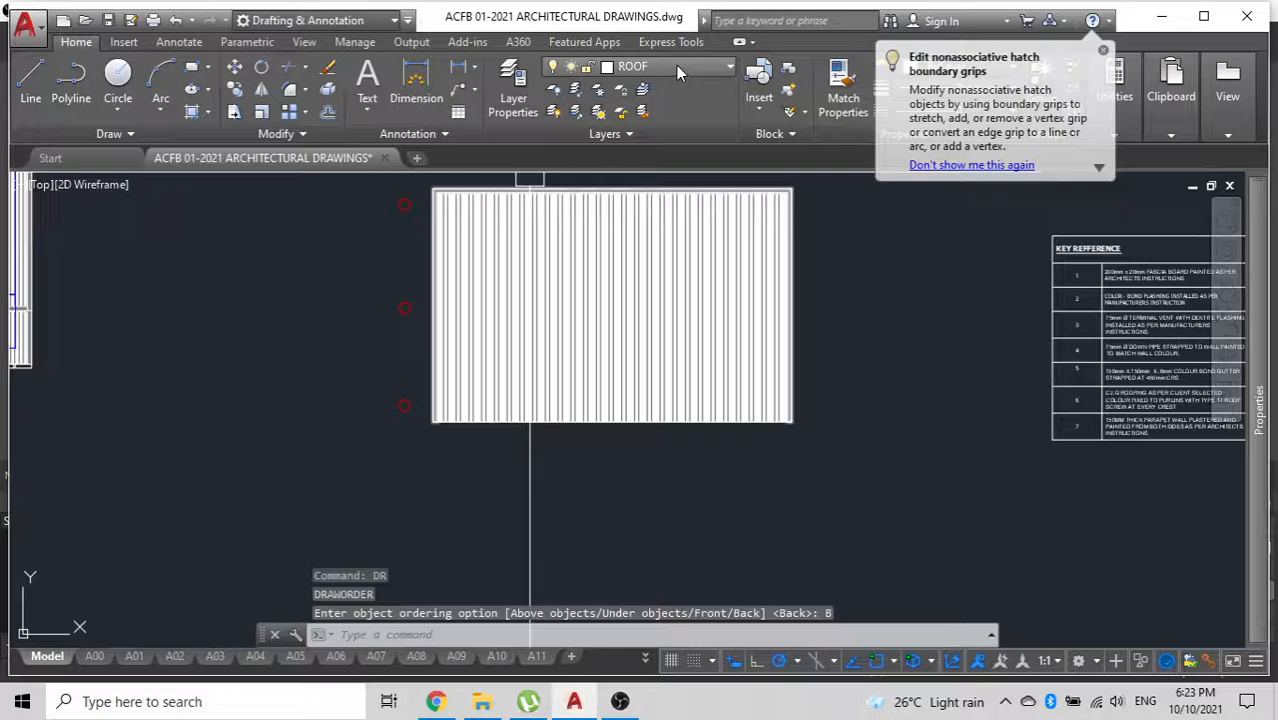
Draw a 150-wide gutter rectangle along the full lower edge of the roof on the GUTTER layer.
left_click(676, 66)
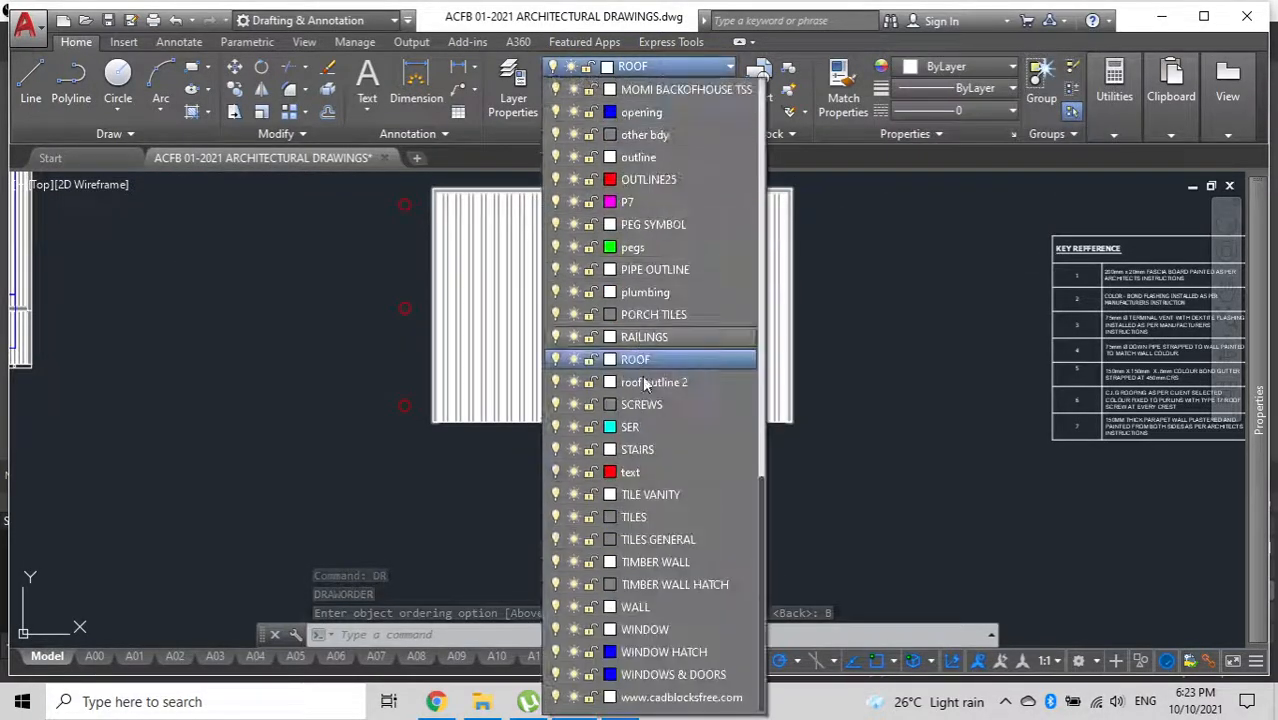
scroll(663, 392, "up", 3)
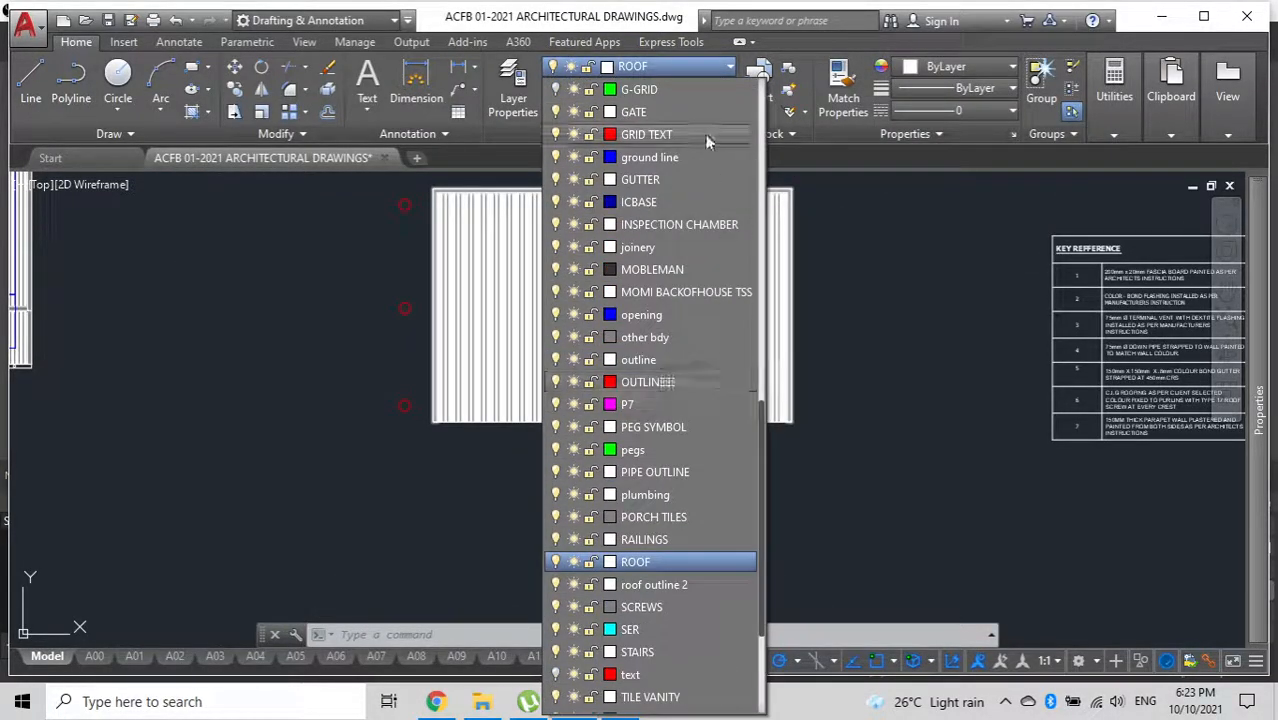
left_click(640, 180)
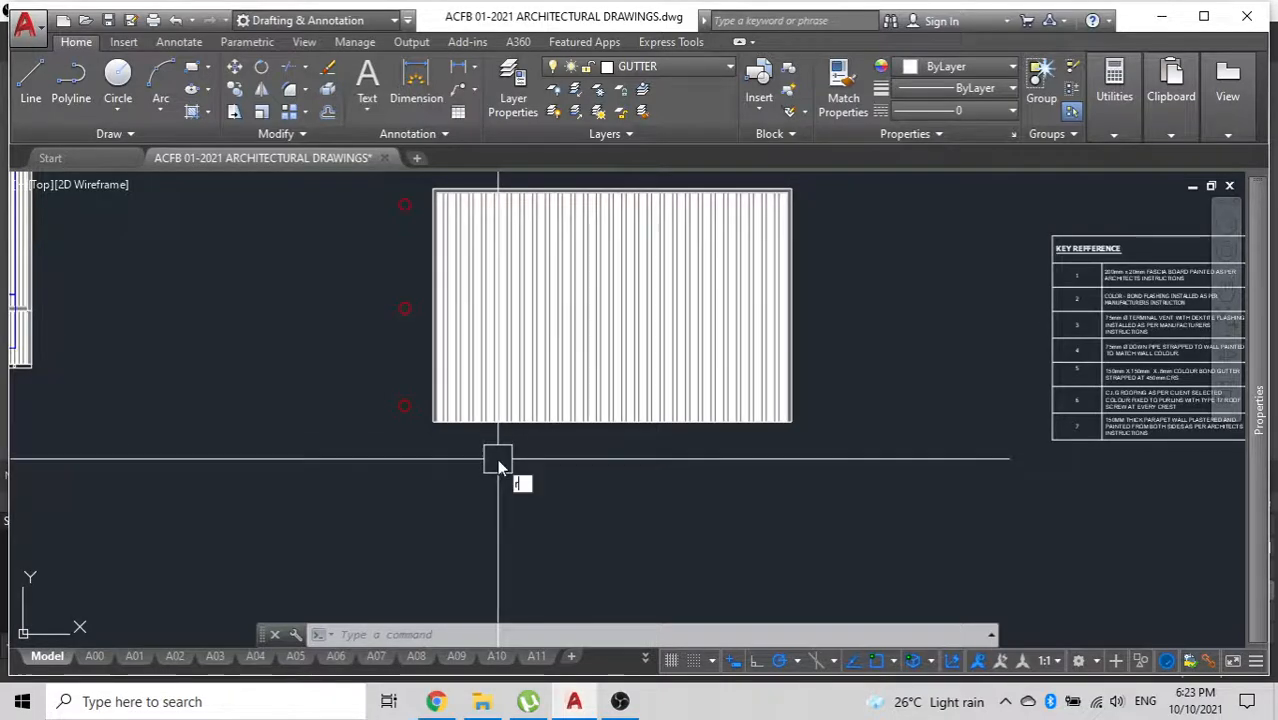
type("rec")
key("Return")
left_click(433, 422)
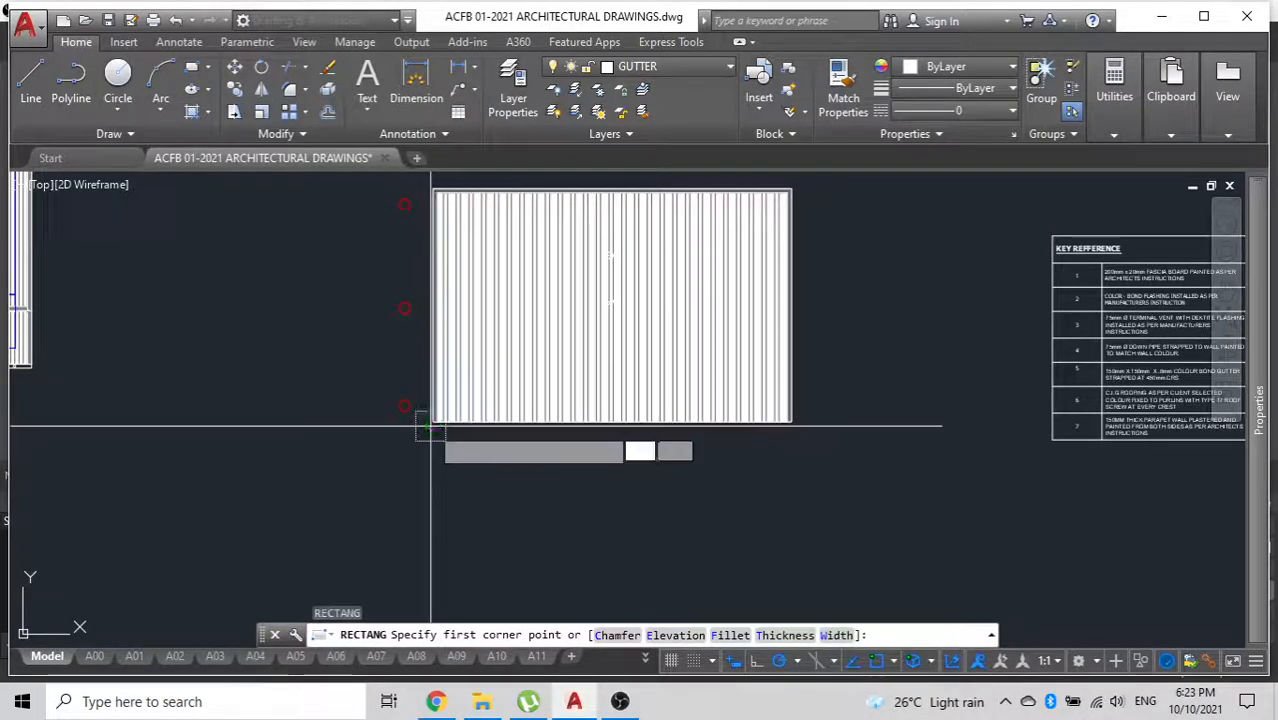
scroll(778, 438, "up", 4)
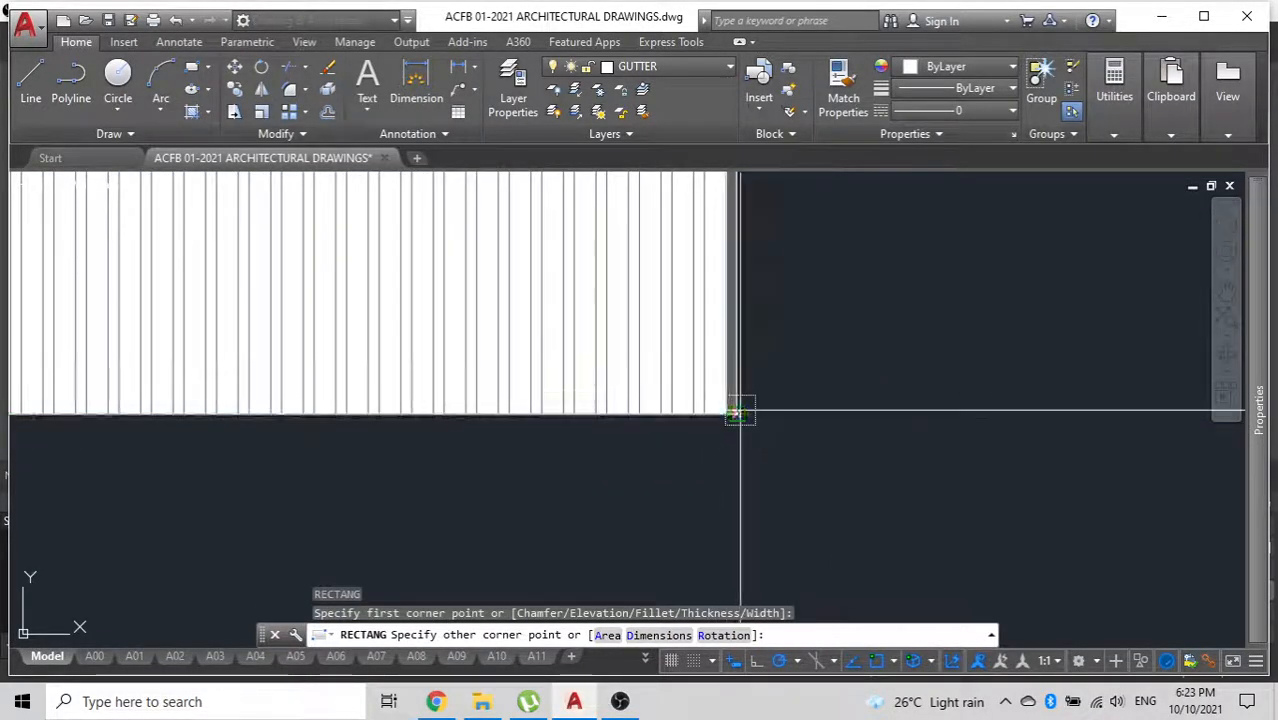
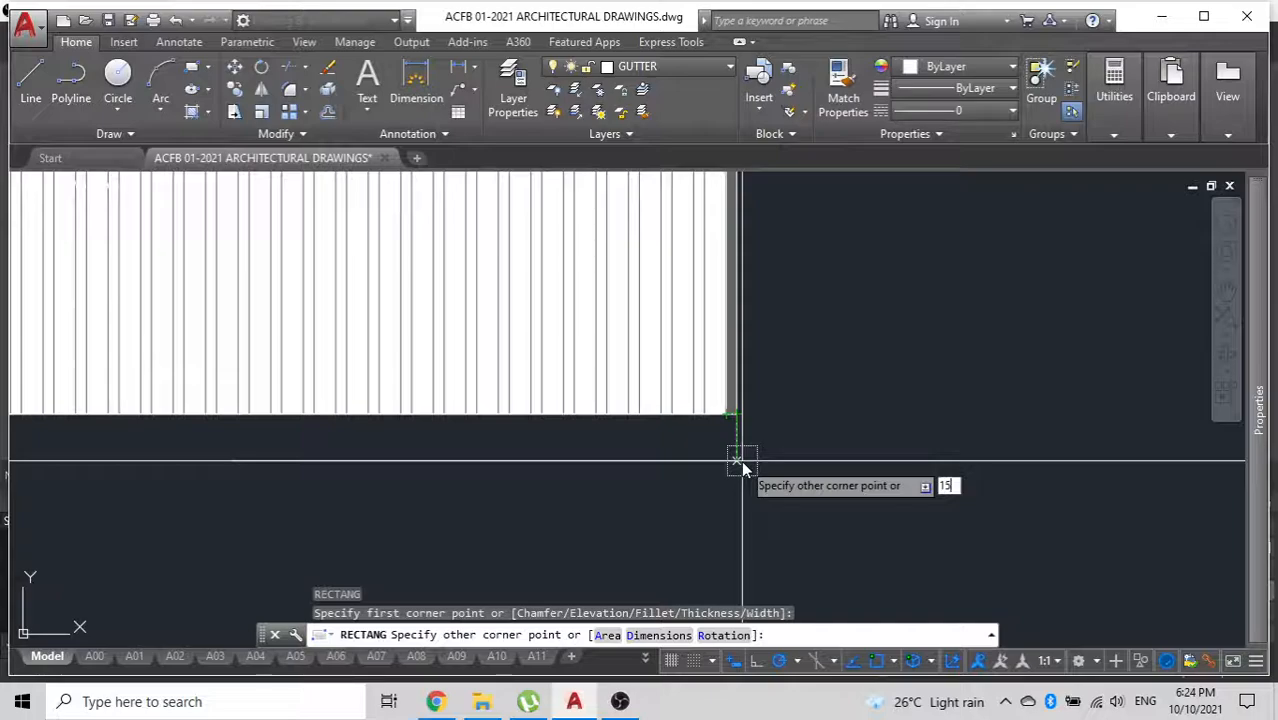
key("Return")
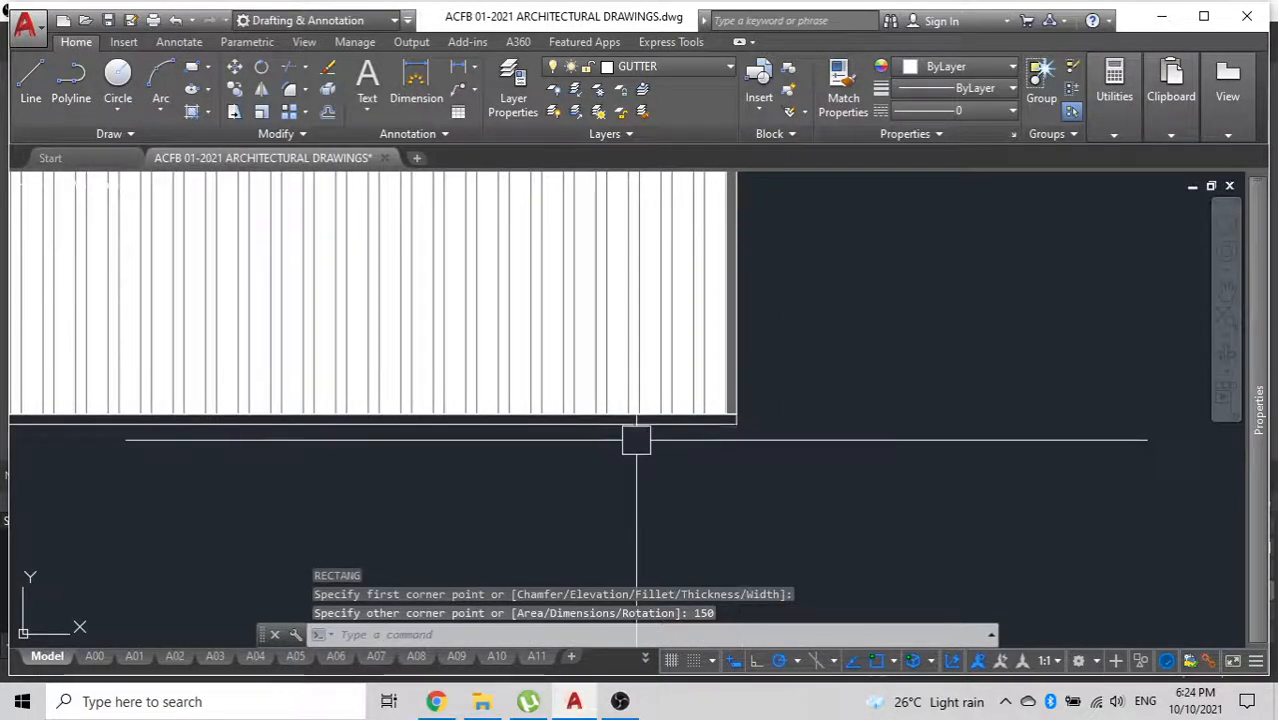
Inspect the gutter rectangle at the roof's lower-left corner and try to measure its width.
scroll(633, 434, "down", 4)
scroll(313, 423, "up", 6)
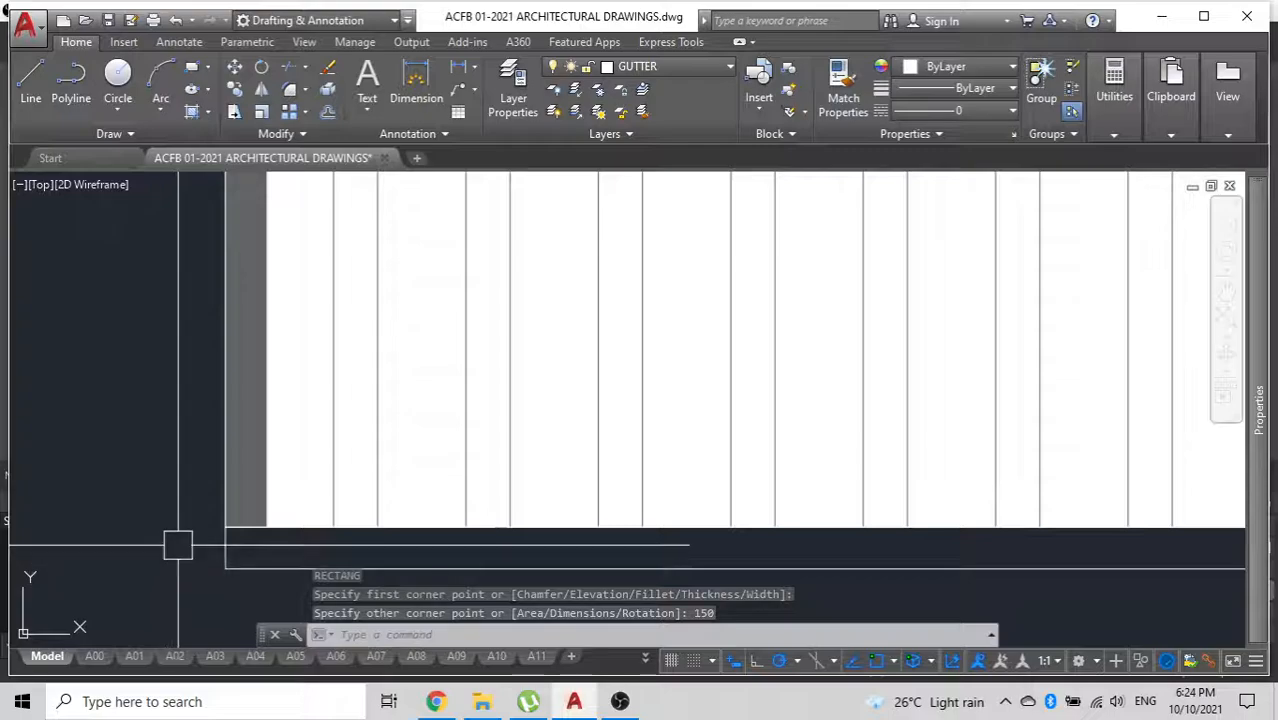
left_click(236, 552)
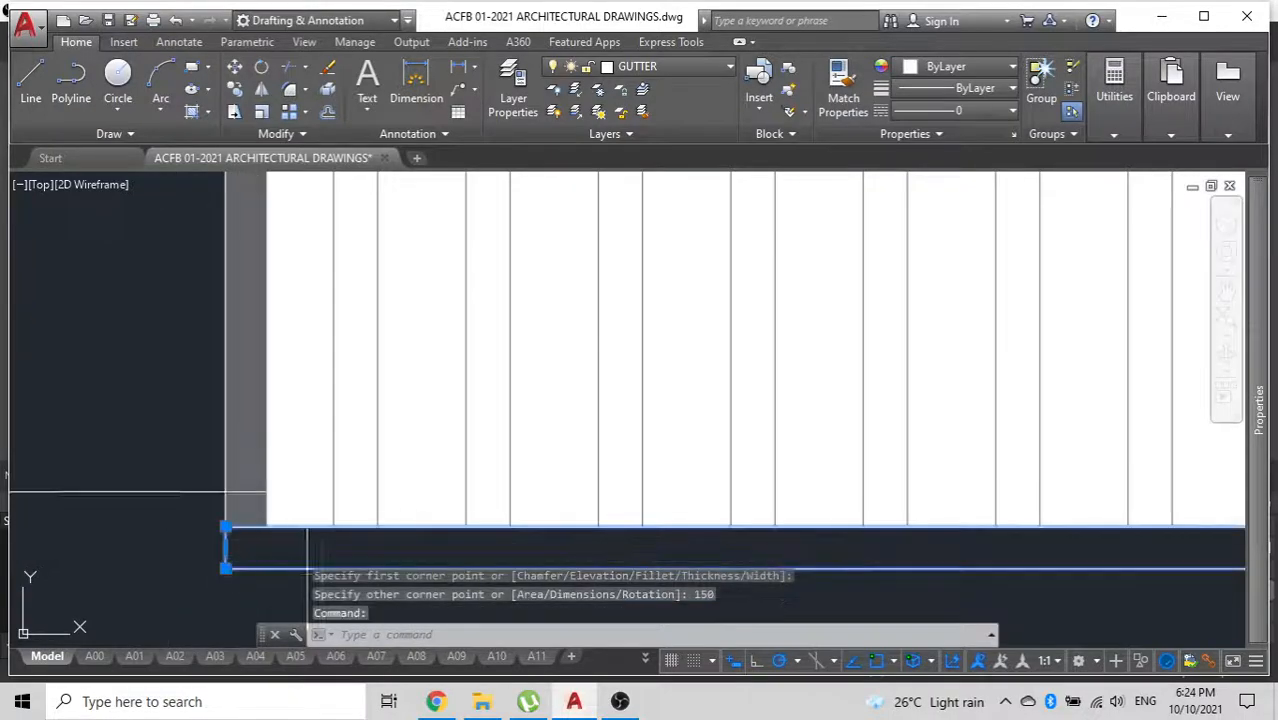
middle_click_drag(250, 425, 323, 275)
key("Escape")
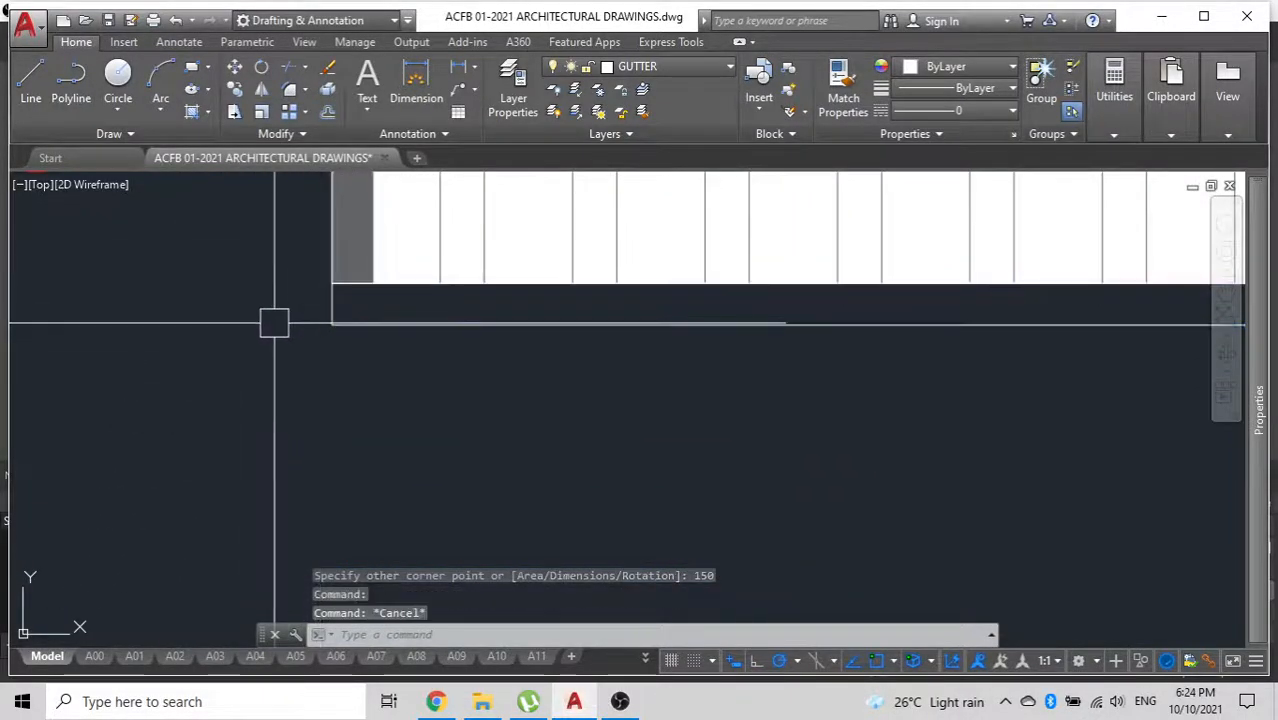
type("di")
key("Return")
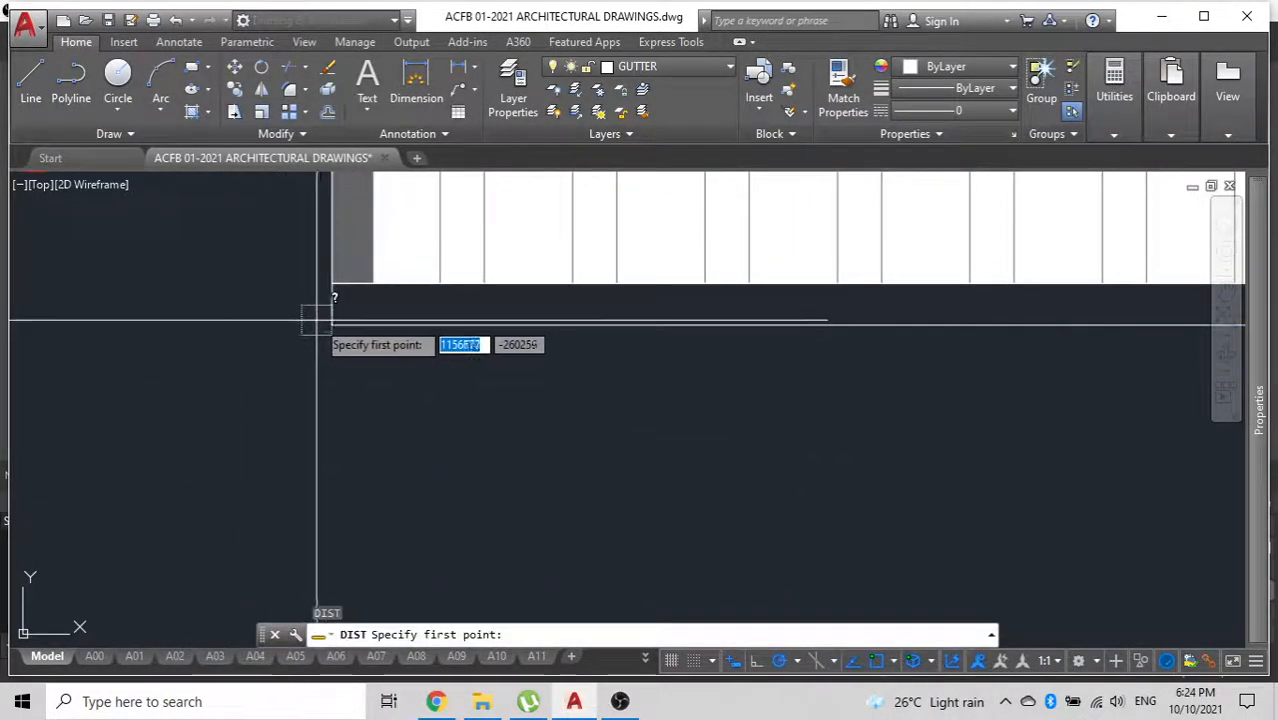
left_click(332, 322)
key("Escape")
scroll(250, 360, "down", 4)
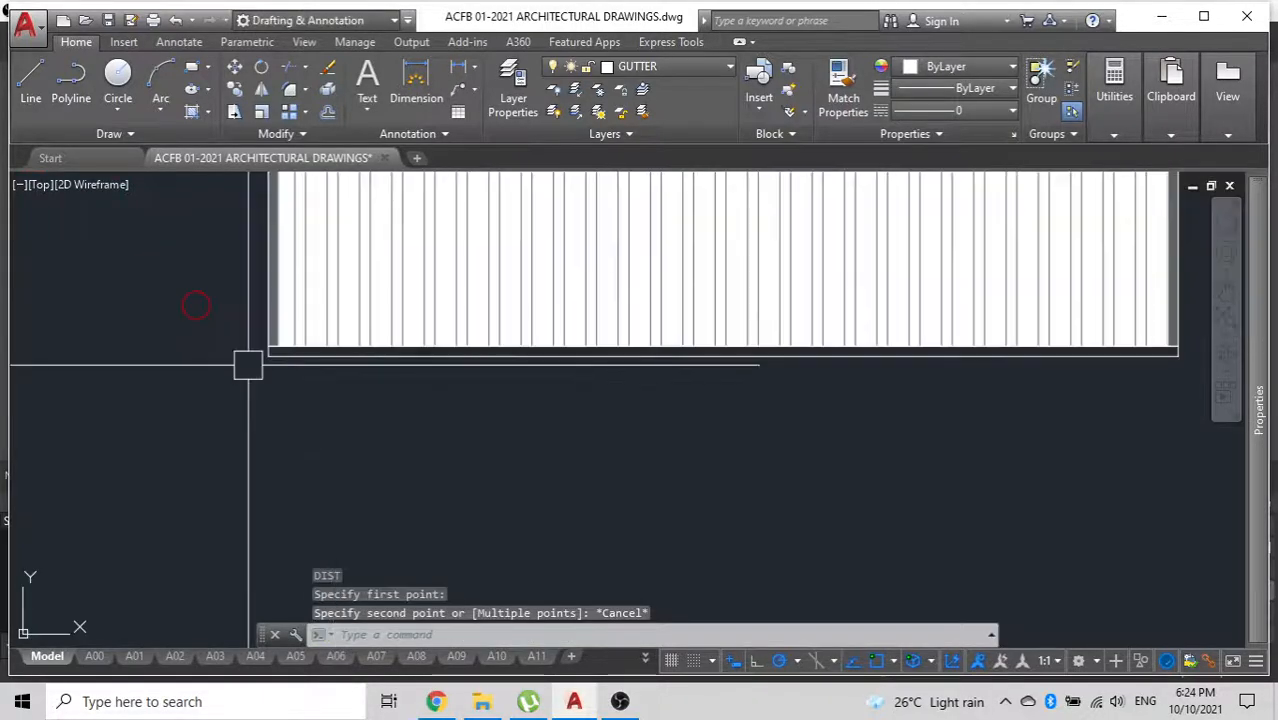
scroll(458, 376, "up", 3)
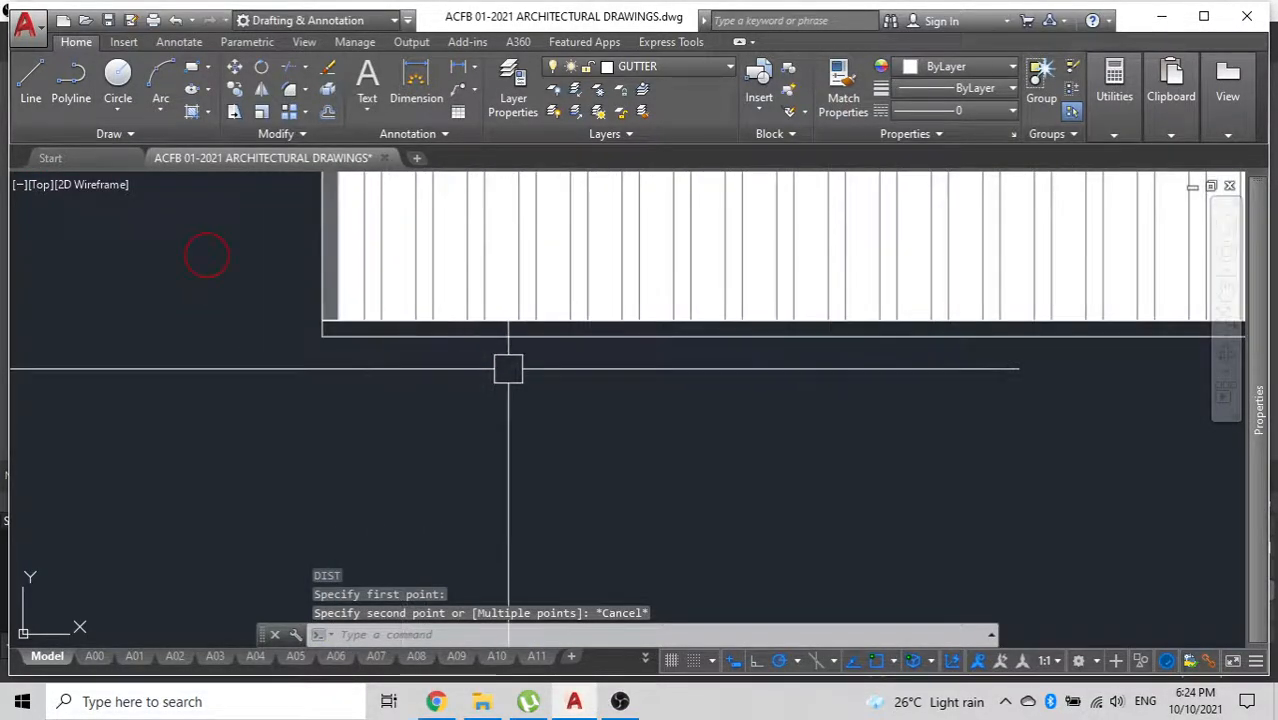
type("c")
key("Return")
scroll(428, 362, "up", 2)
left_click(378, 345)
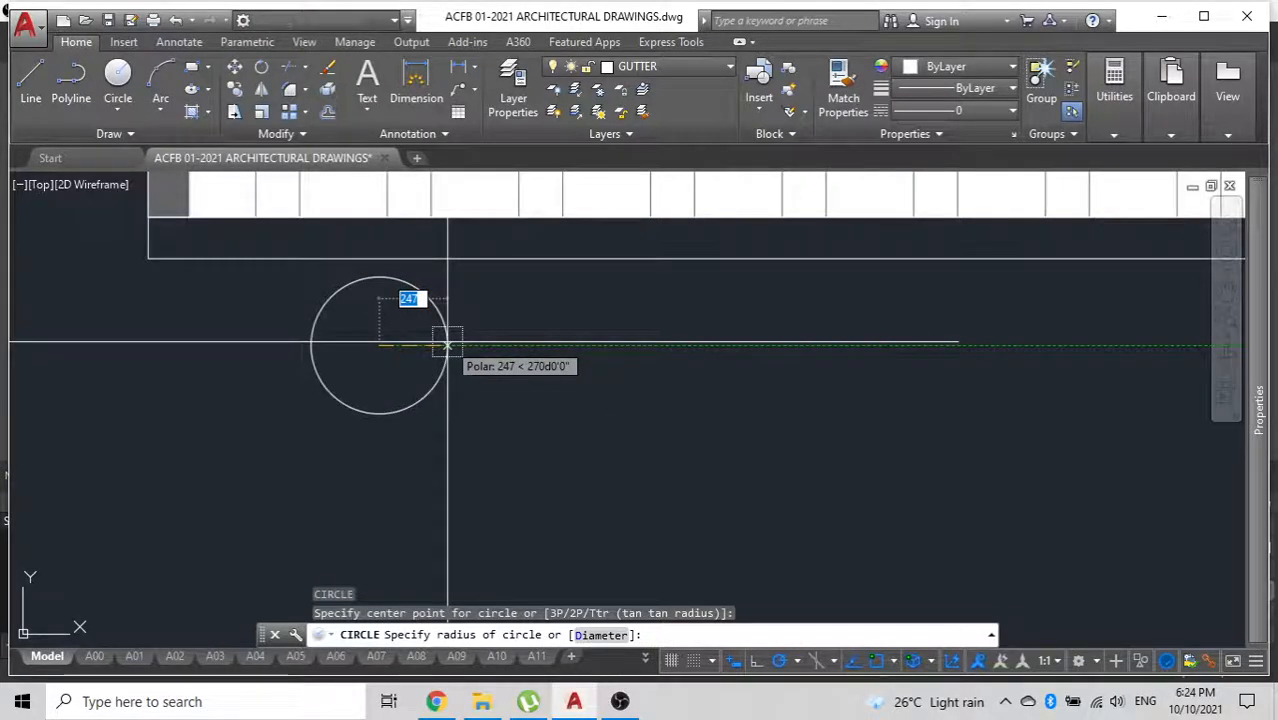
key("Escape")
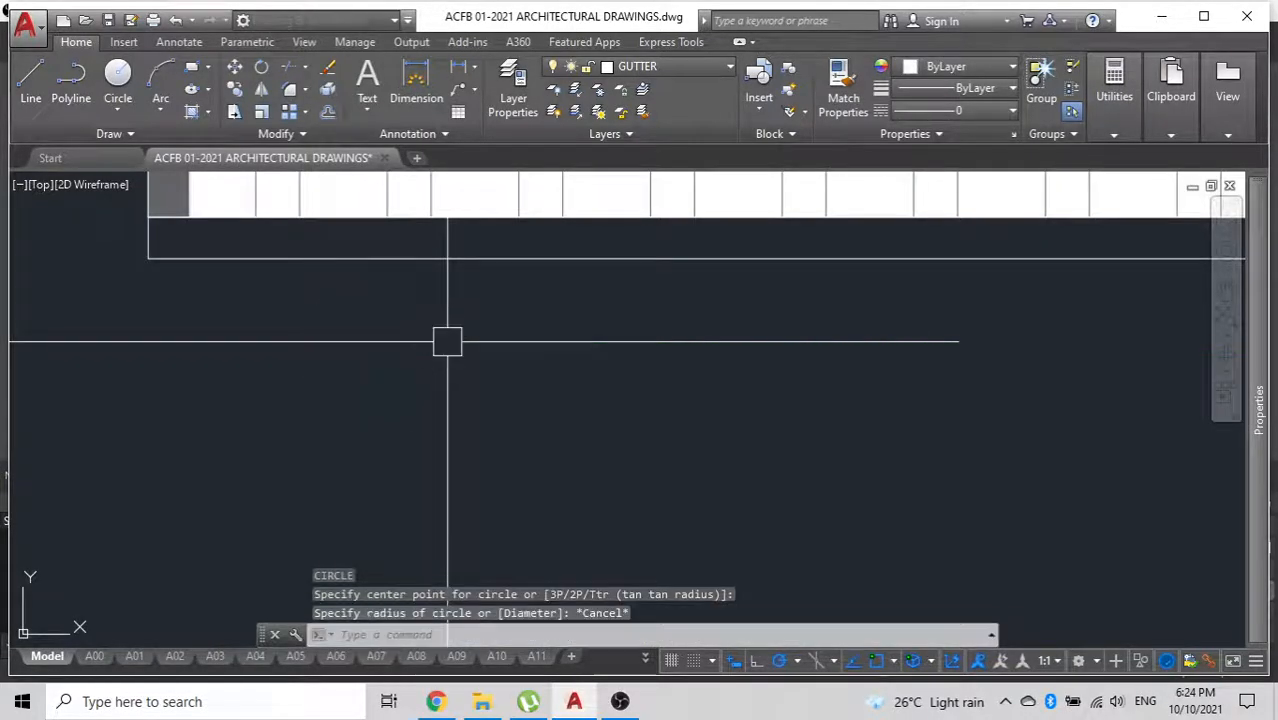
Draw a 75-diameter downpipe circle just below the gutter's left end, using the centre and diameter method.
left_click(118, 110)
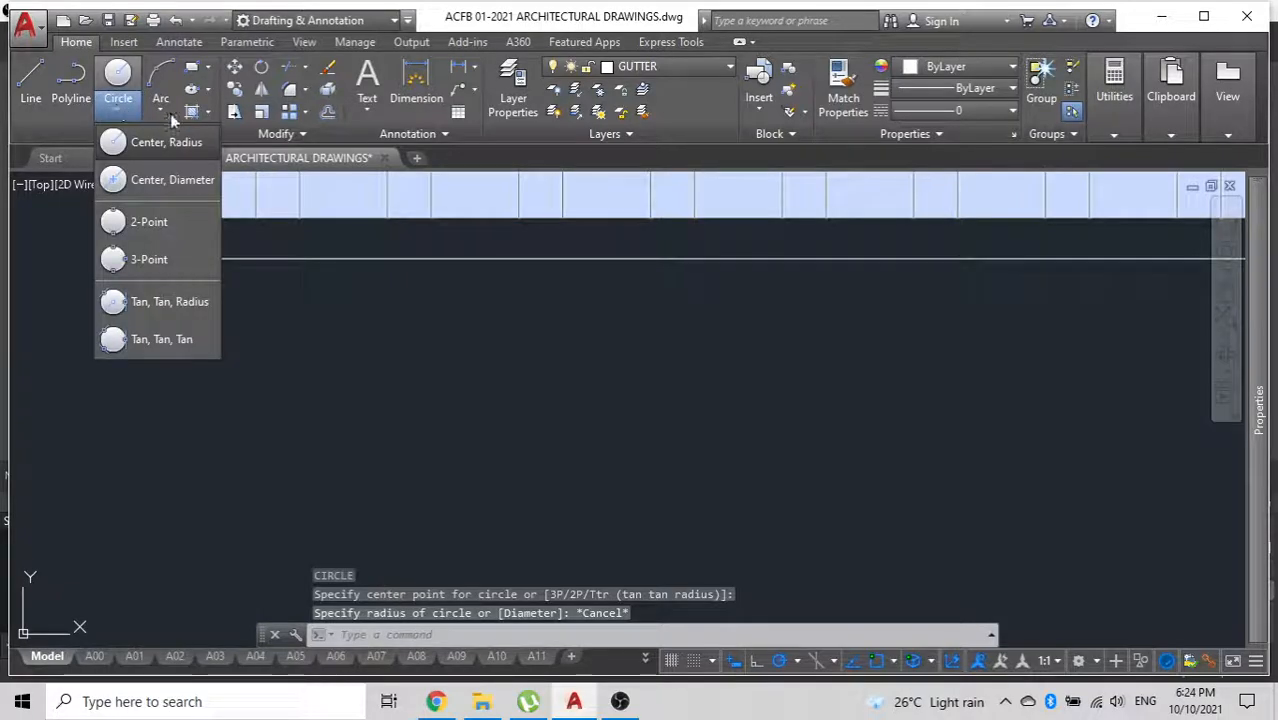
left_click(170, 180)
left_click(268, 353)
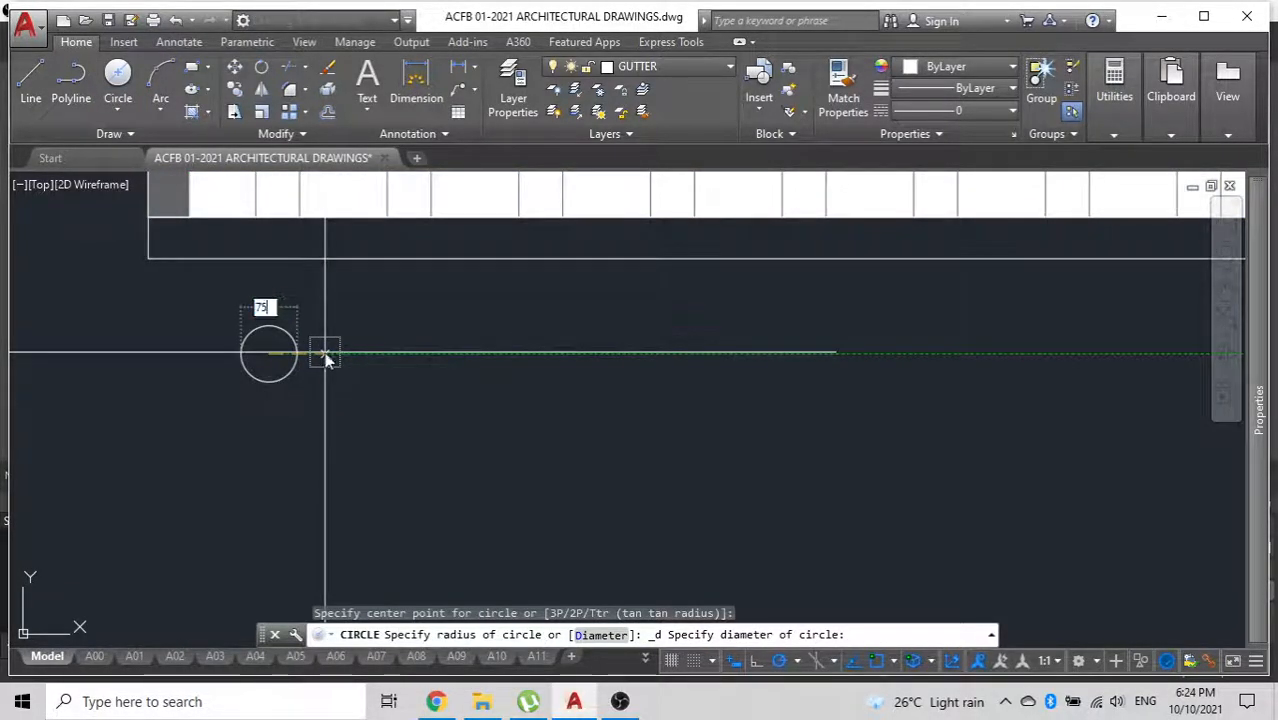
Complete the circle below the roof plan's gutter with a diameter of 75.
key("Return")
scroll(244, 350, "up", 4)
type("d")
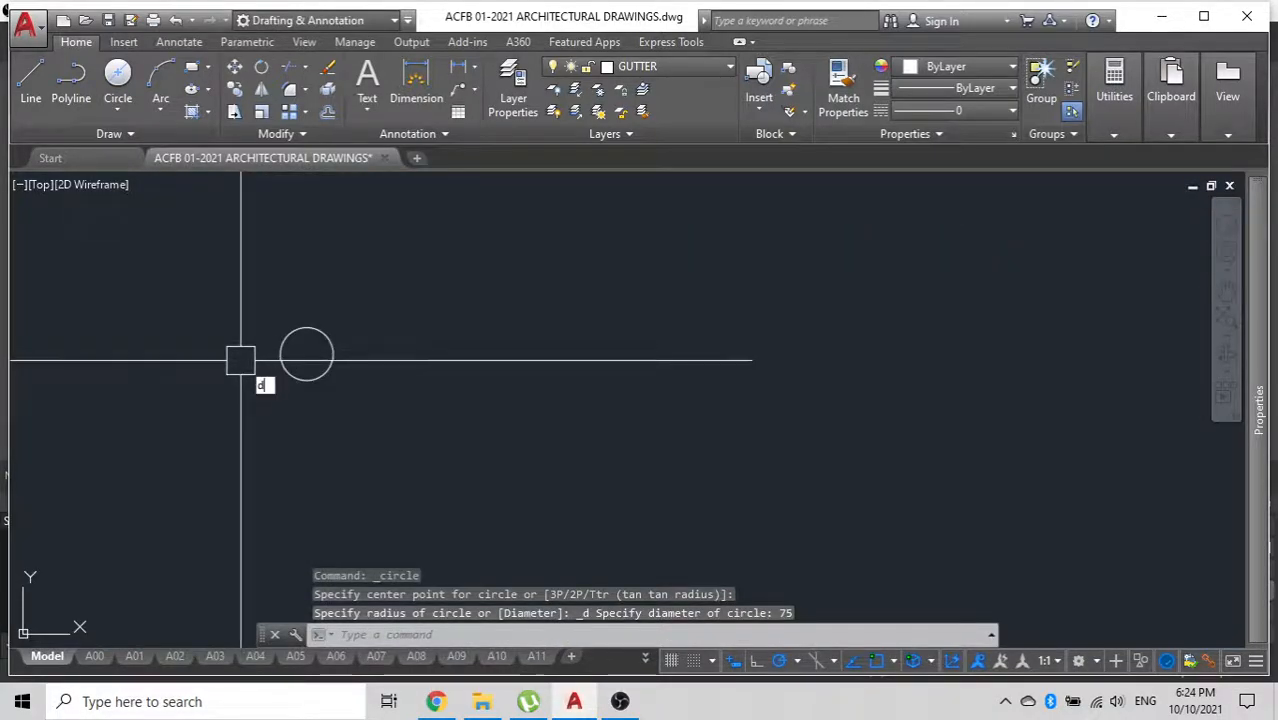
type(" poi")
key("Return")
left_click(305, 353)
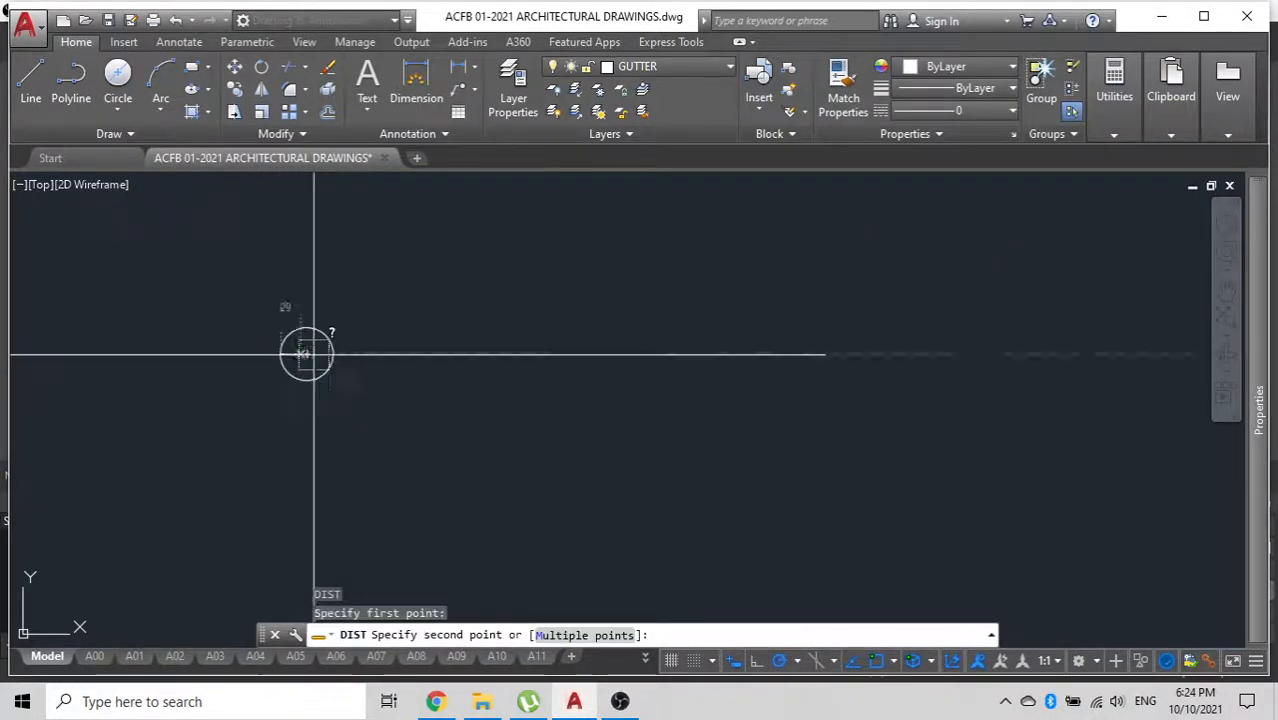
key("Escape")
scroll(275, 360, "down", 2)
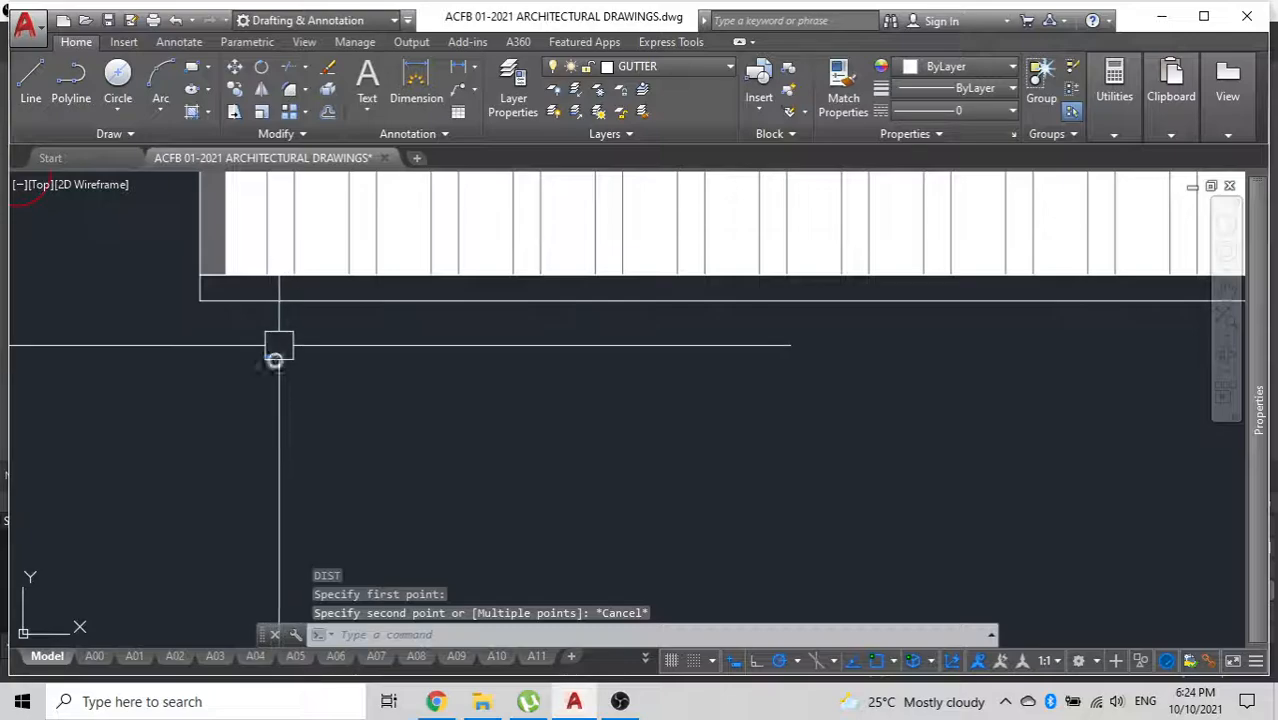
Move the circle by its centre onto the midpoint of the gutter outline's short left end line.
left_click(275, 360)
type("m")
key("Return")
scroll(270, 355, "up", 2)
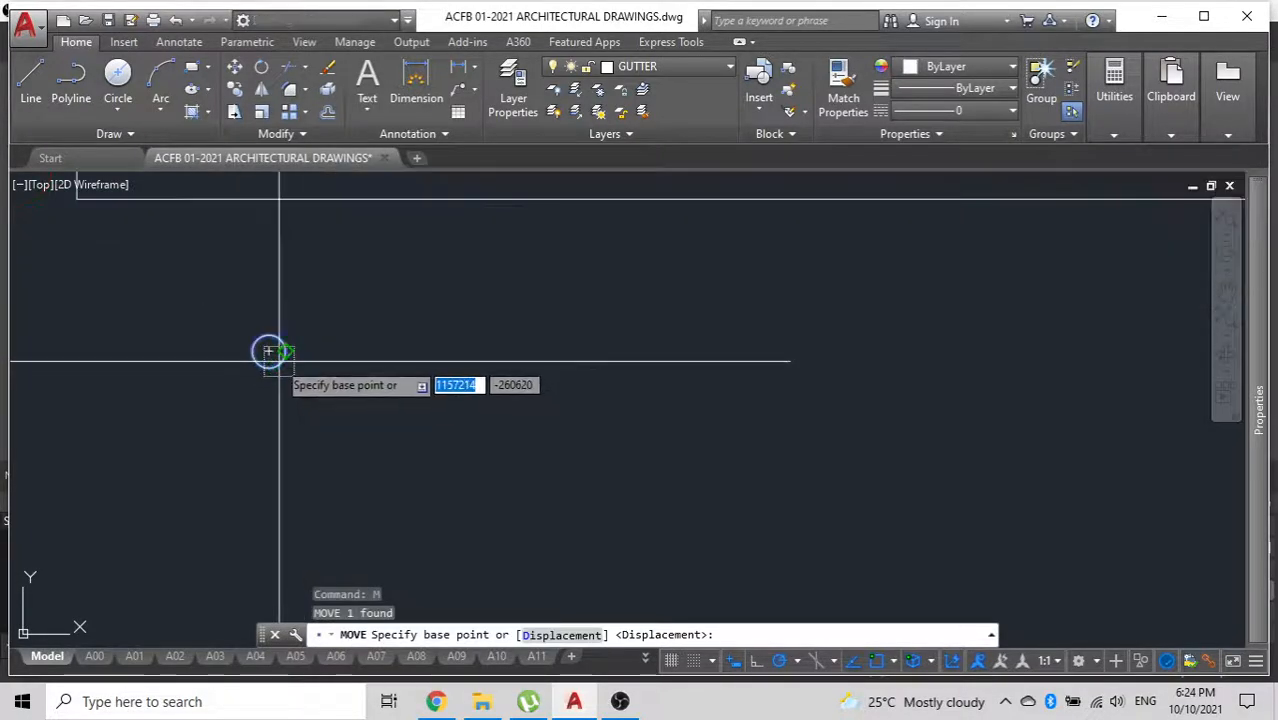
left_click(268, 351)
middle_click_drag(301, 503, 311, 515)
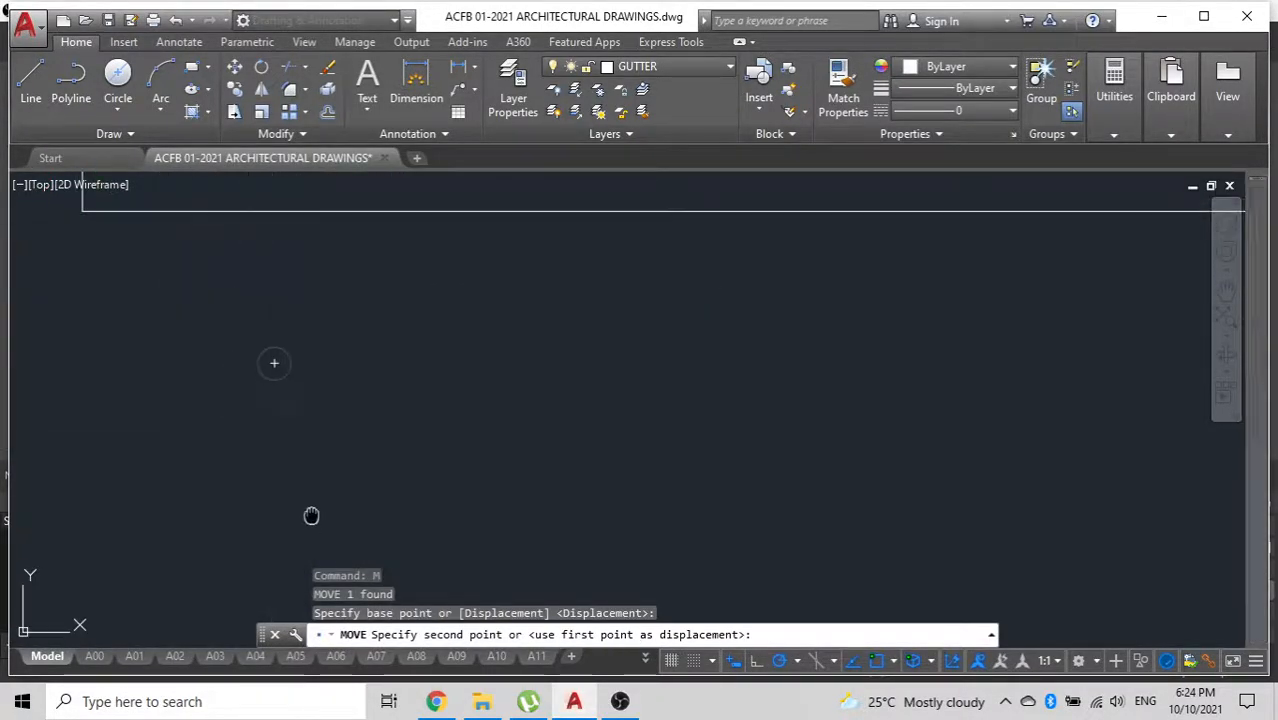
scroll(133, 221, "up", 2)
middle_click_drag(131, 220, 166, 280)
middle_click_drag(103, 251, 192, 456)
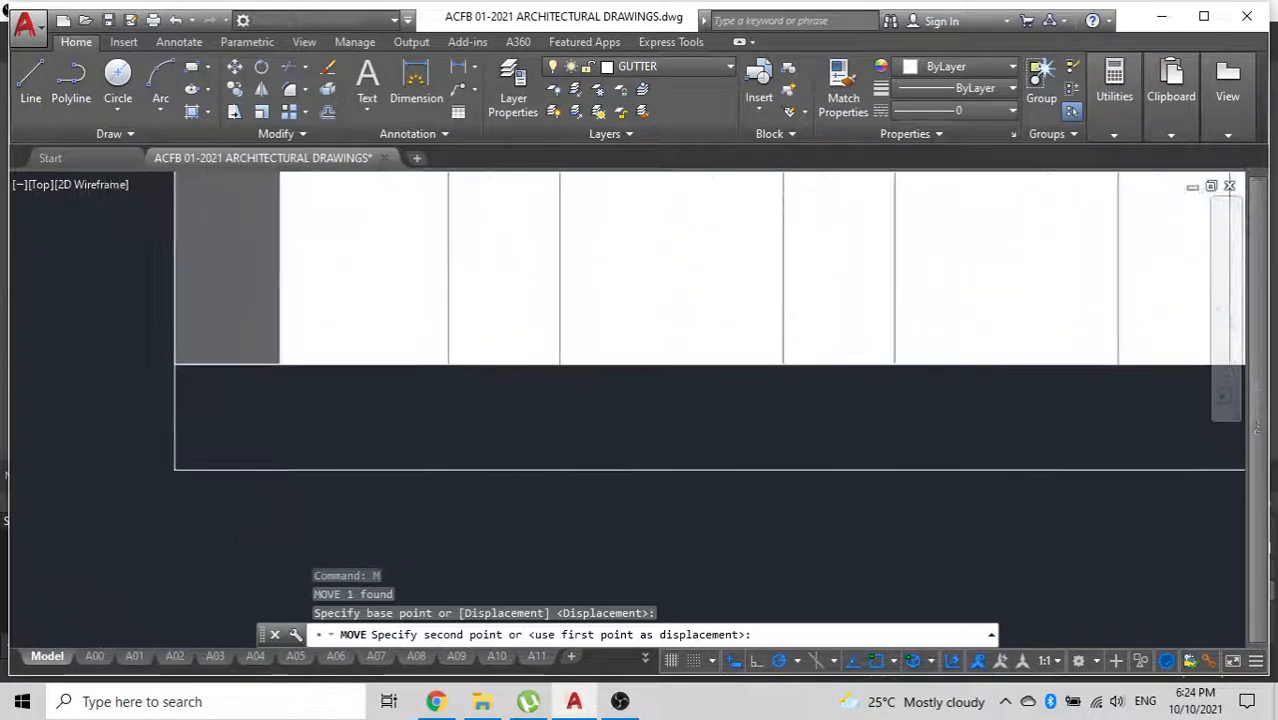
left_click(202, 405)
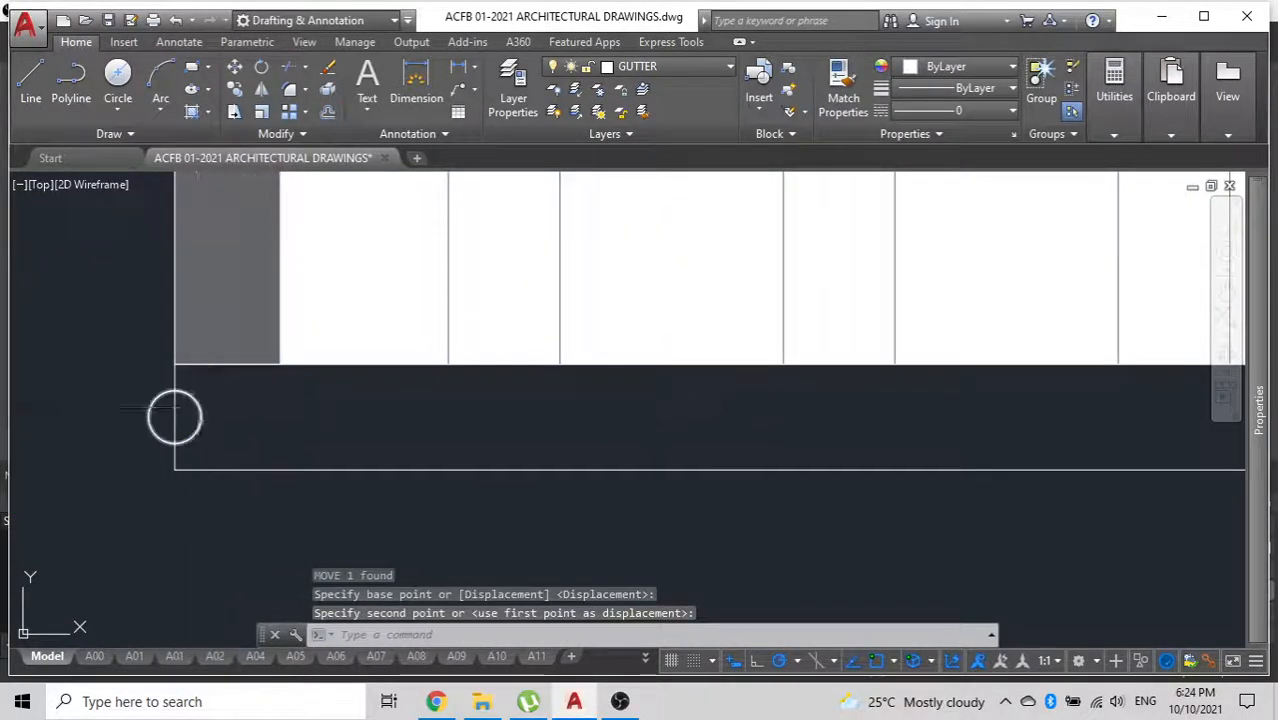
key("Escape")
Move the circle right by its own radius so its left edge touches the gutter's end line.
left_click(201, 404)
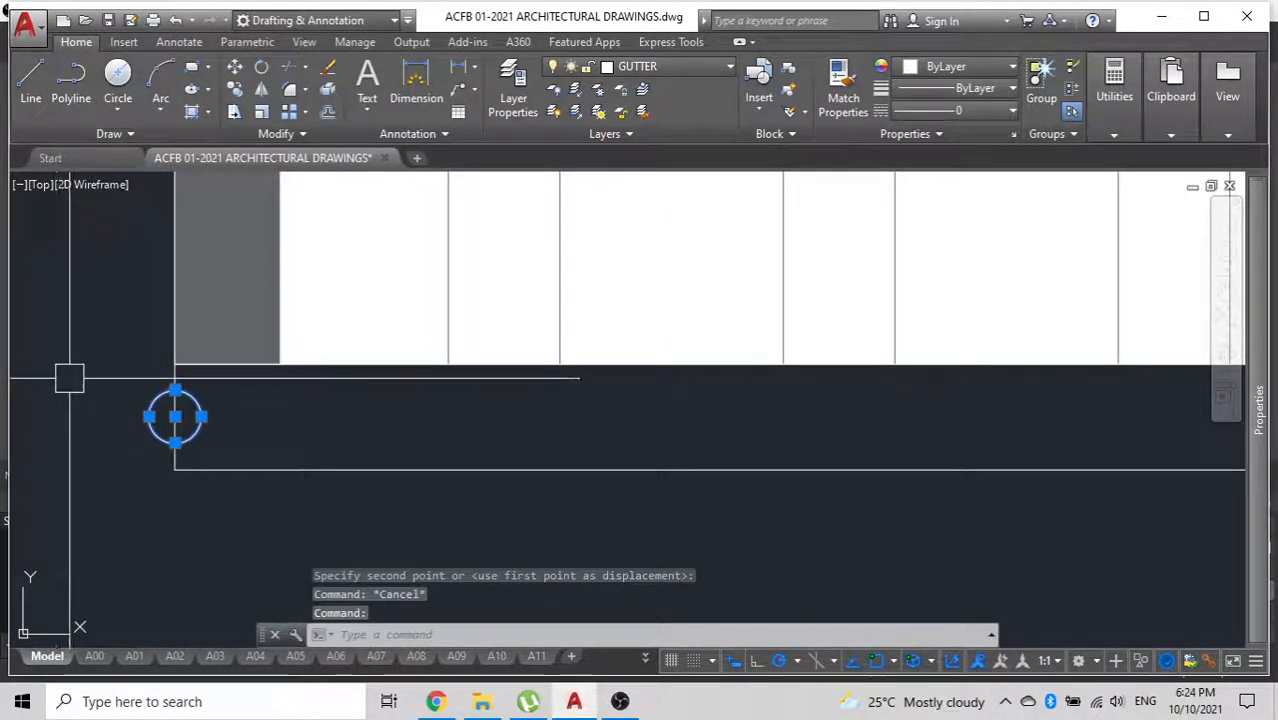
type("m")
key("Return")
left_click(175, 417)
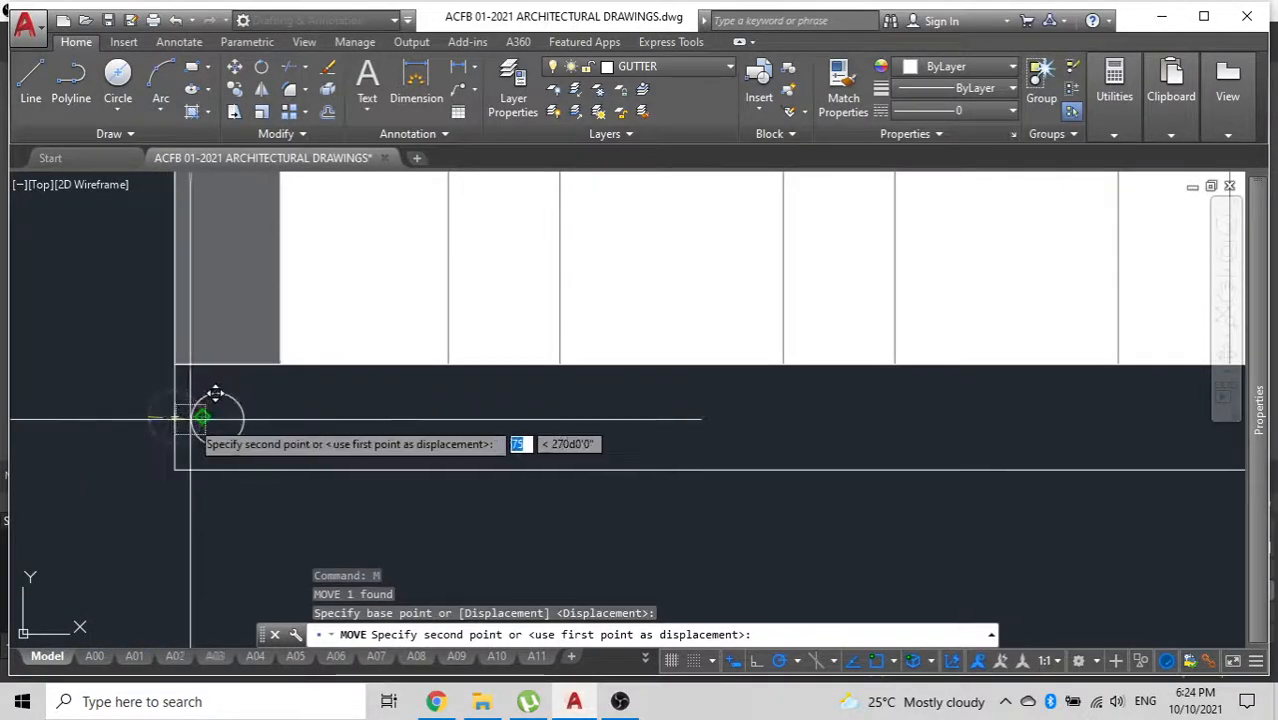
left_click(198, 415)
Shift the circle 600 to the right along the inside of the gutter.
left_click(201, 416)
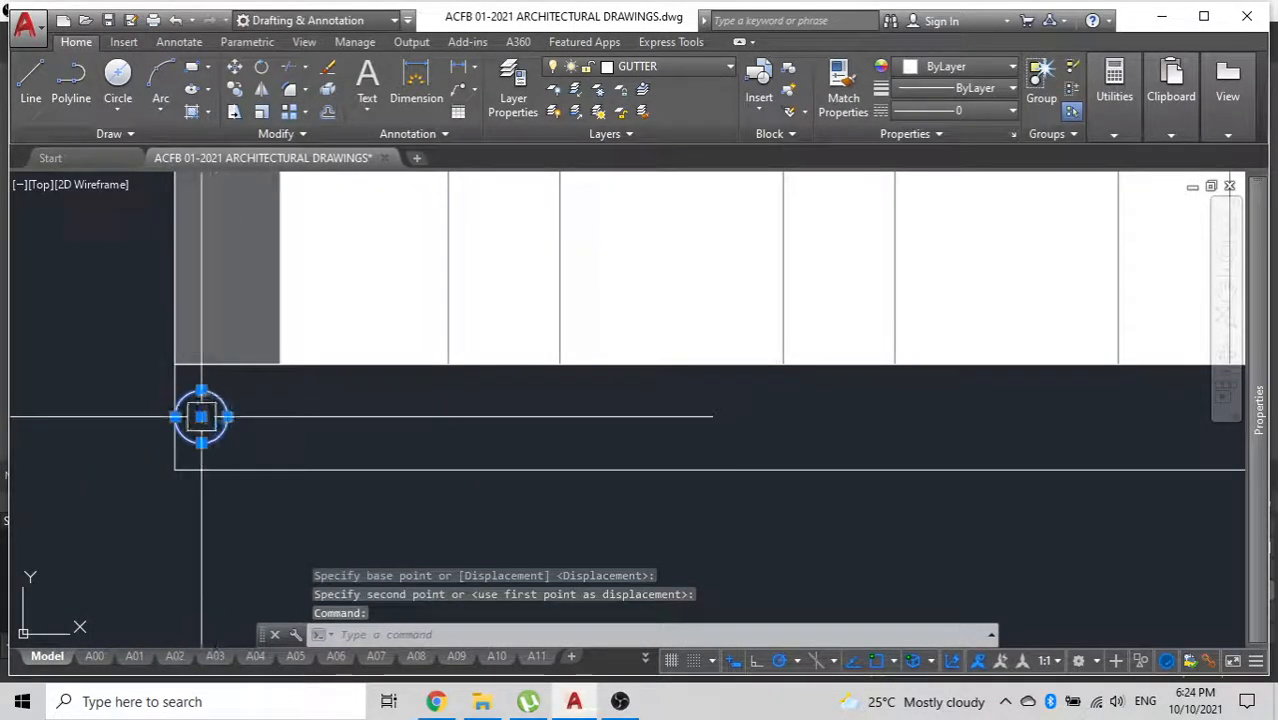
left_click(201, 416)
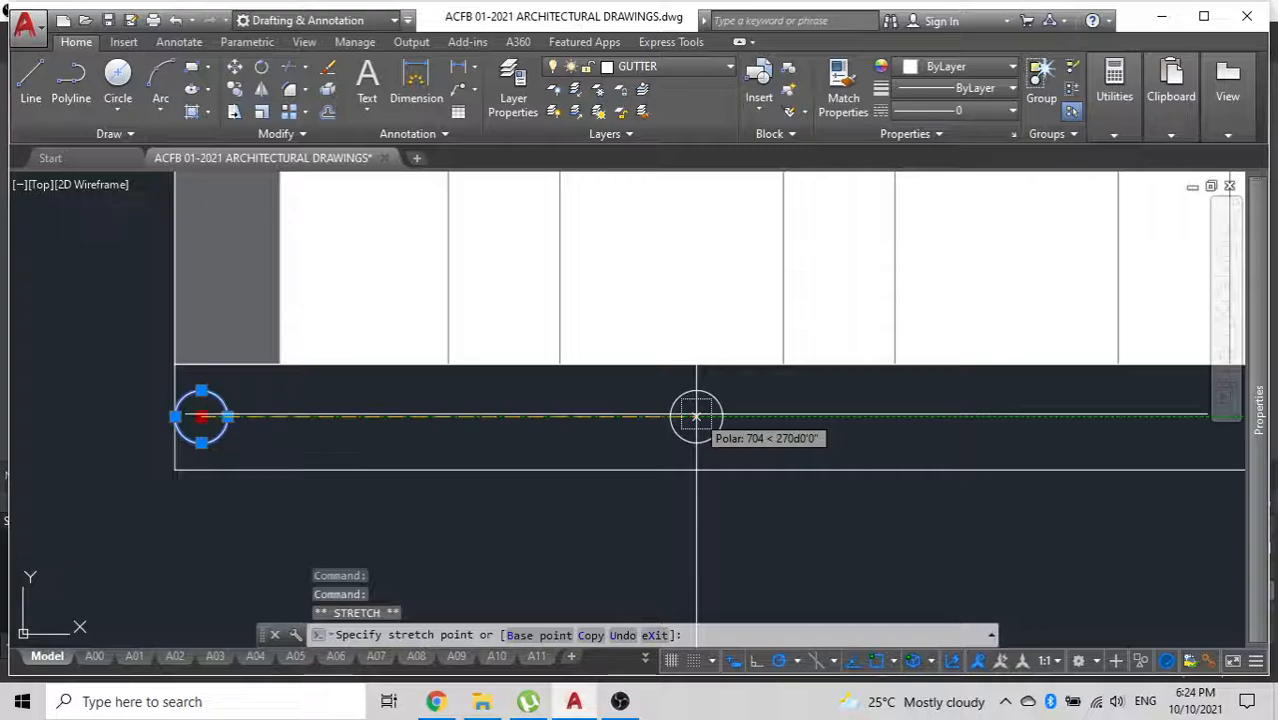
key("Return")
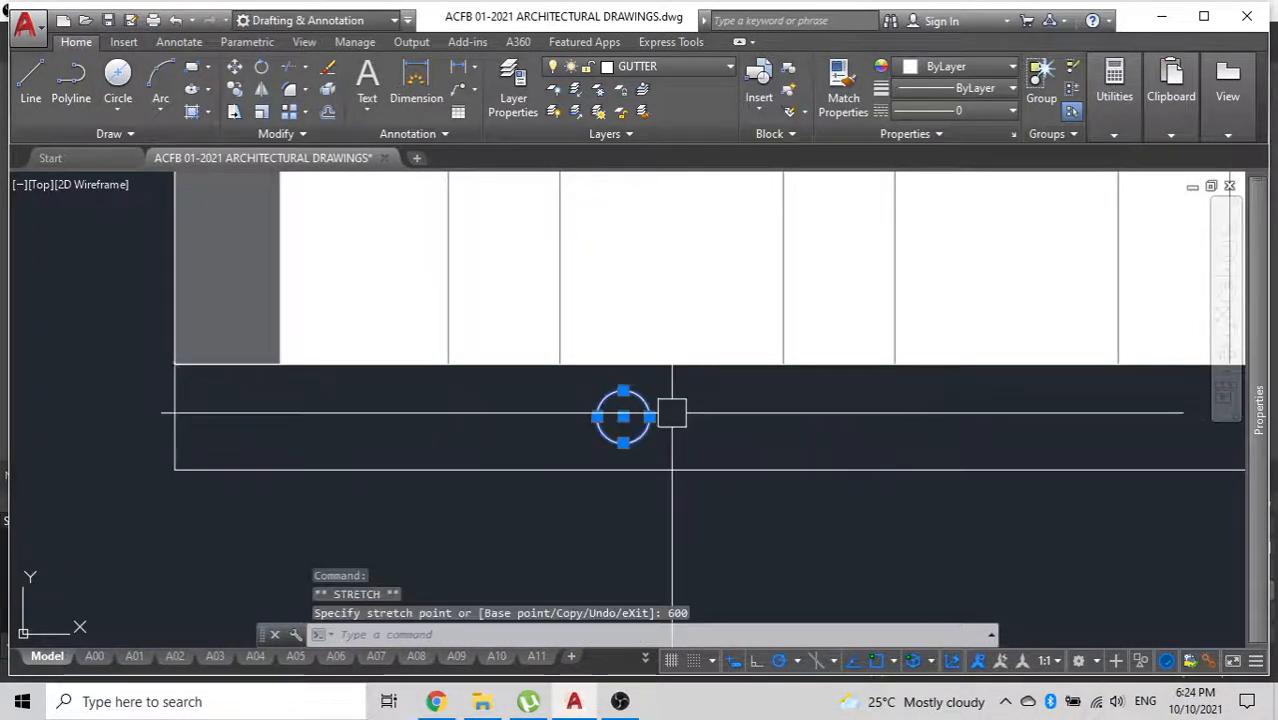
scroll(670, 412, "down", 3)
scroll(648, 442, "down", 1)
middle_click_drag(648, 442, 193, 358)
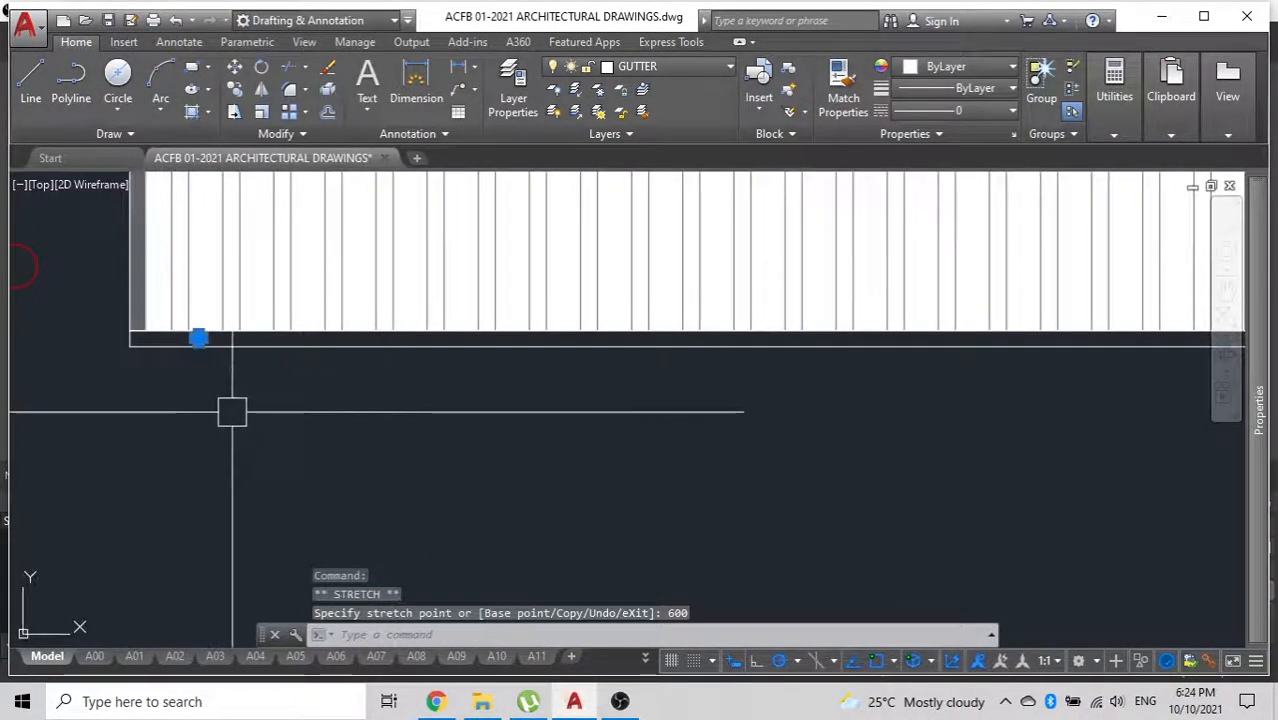
key("Escape")
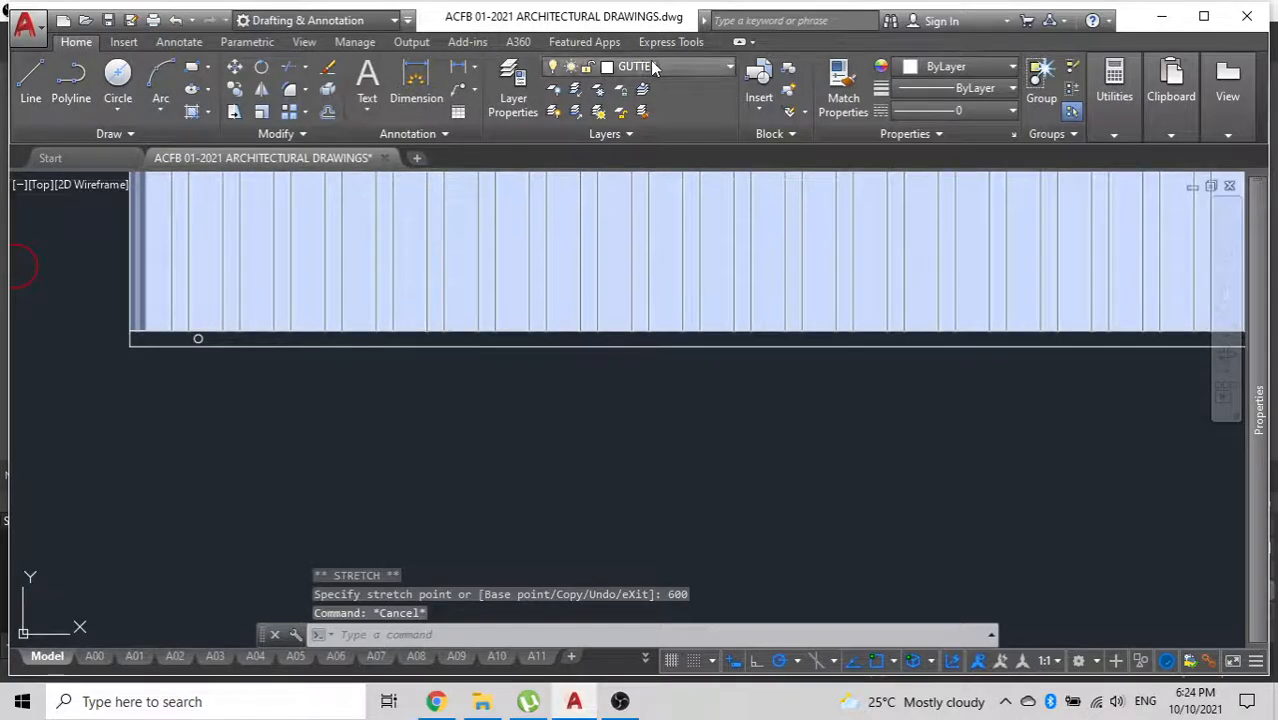
Turn on the dimension and text layers.
left_click(652, 66)
scroll(663, 280, "up", 8)
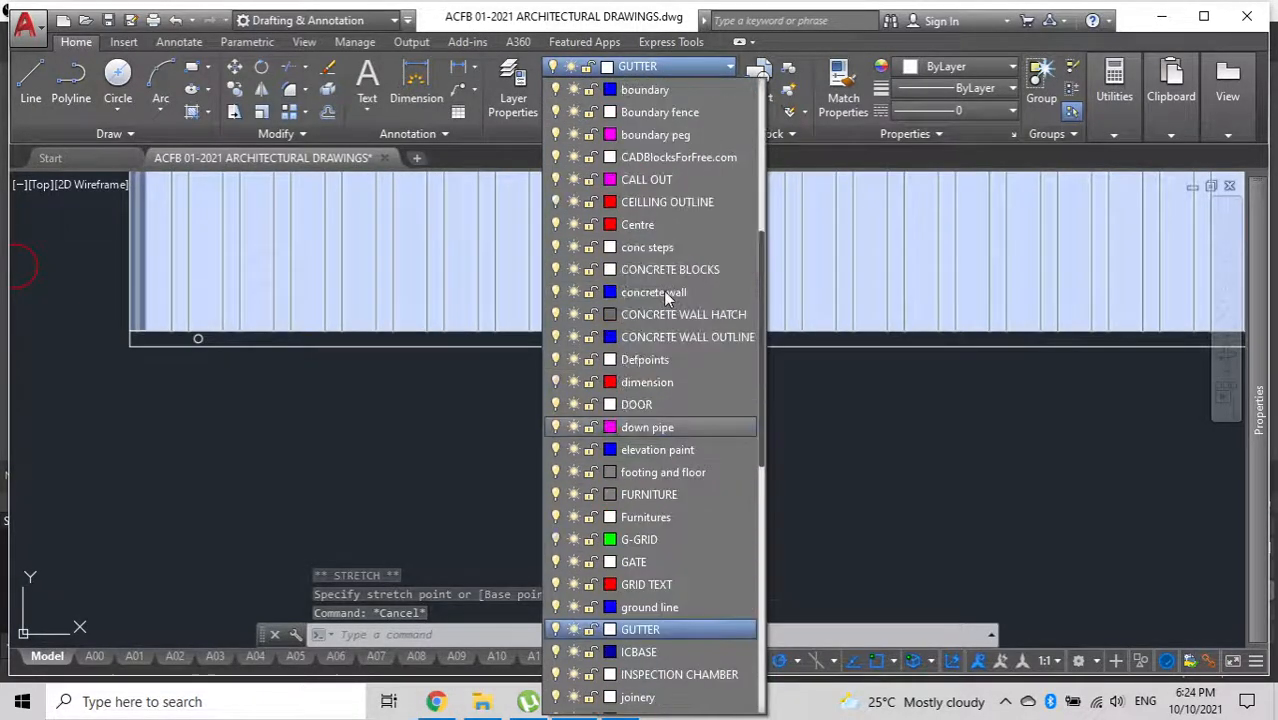
scroll(663, 292, "up", 6)
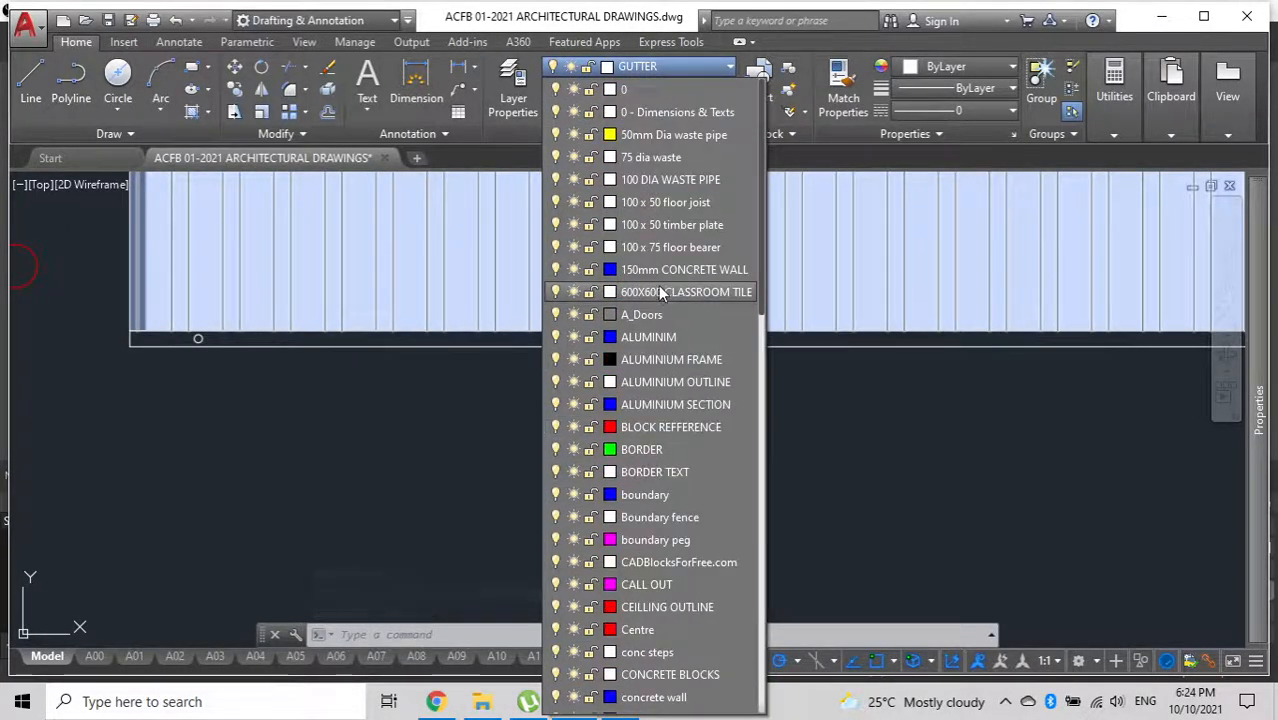
scroll(660, 291, "down", 12)
scroll(658, 279, "up", 4)
scroll(658, 279, "down", 4)
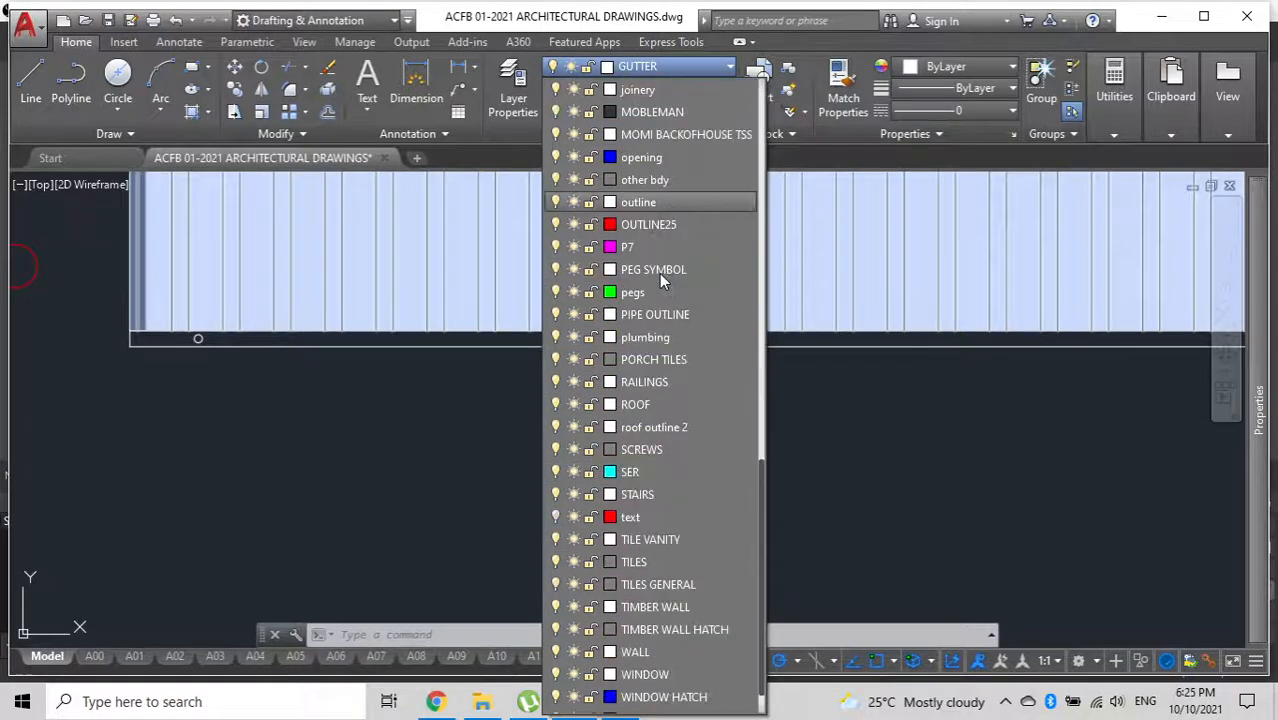
scroll(659, 273, "up", 5)
left_click(556, 112)
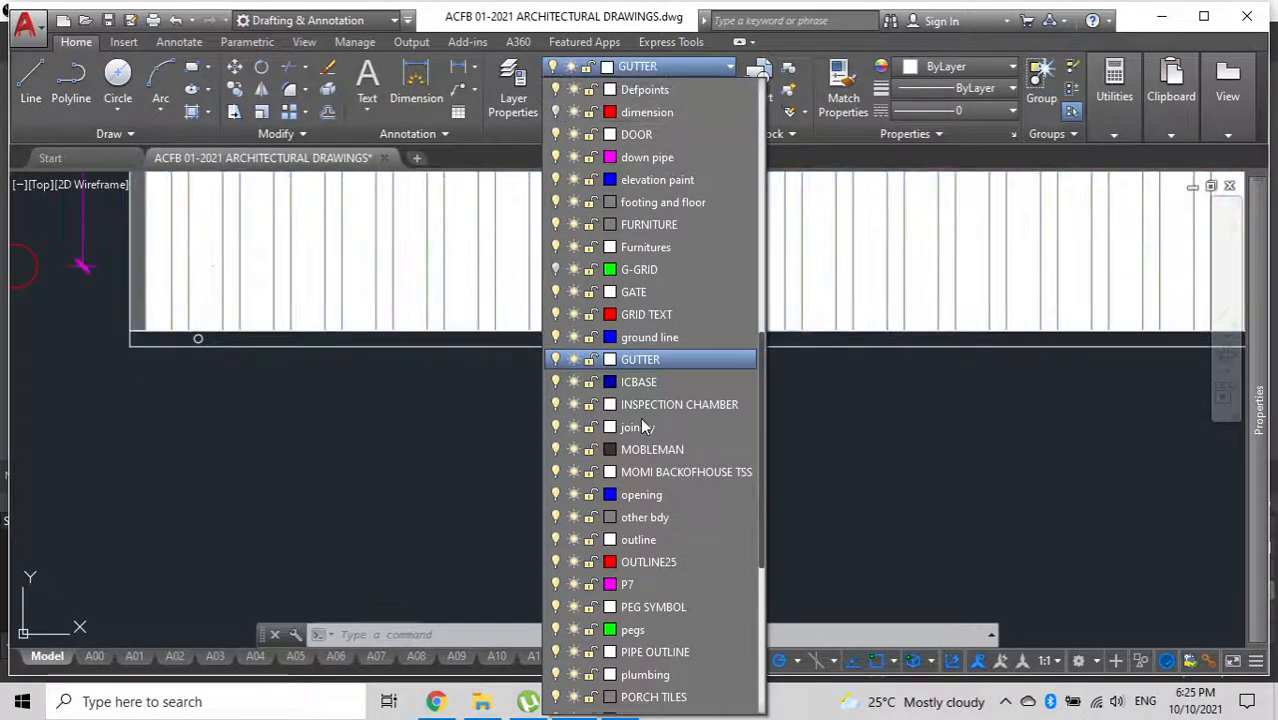
scroll(640, 418, "down", 6)
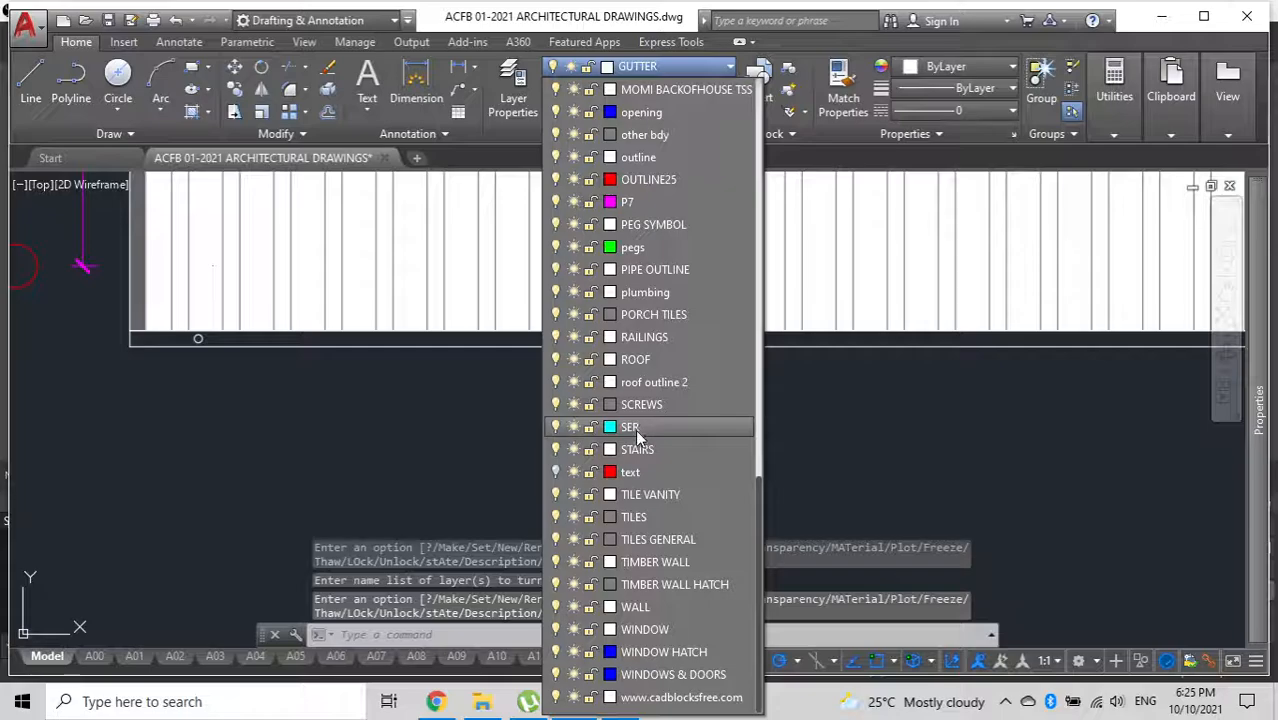
left_click(556, 472)
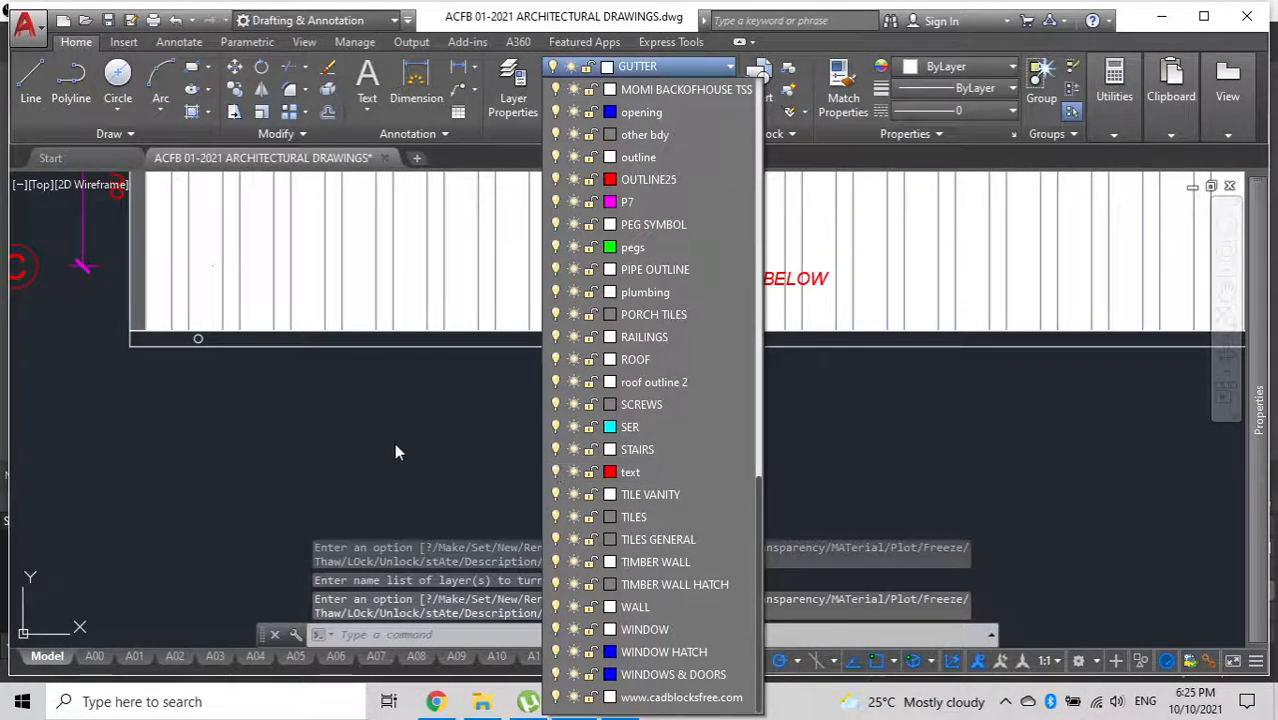
scroll(394, 450, "down", 1)
left_click(957, 569)
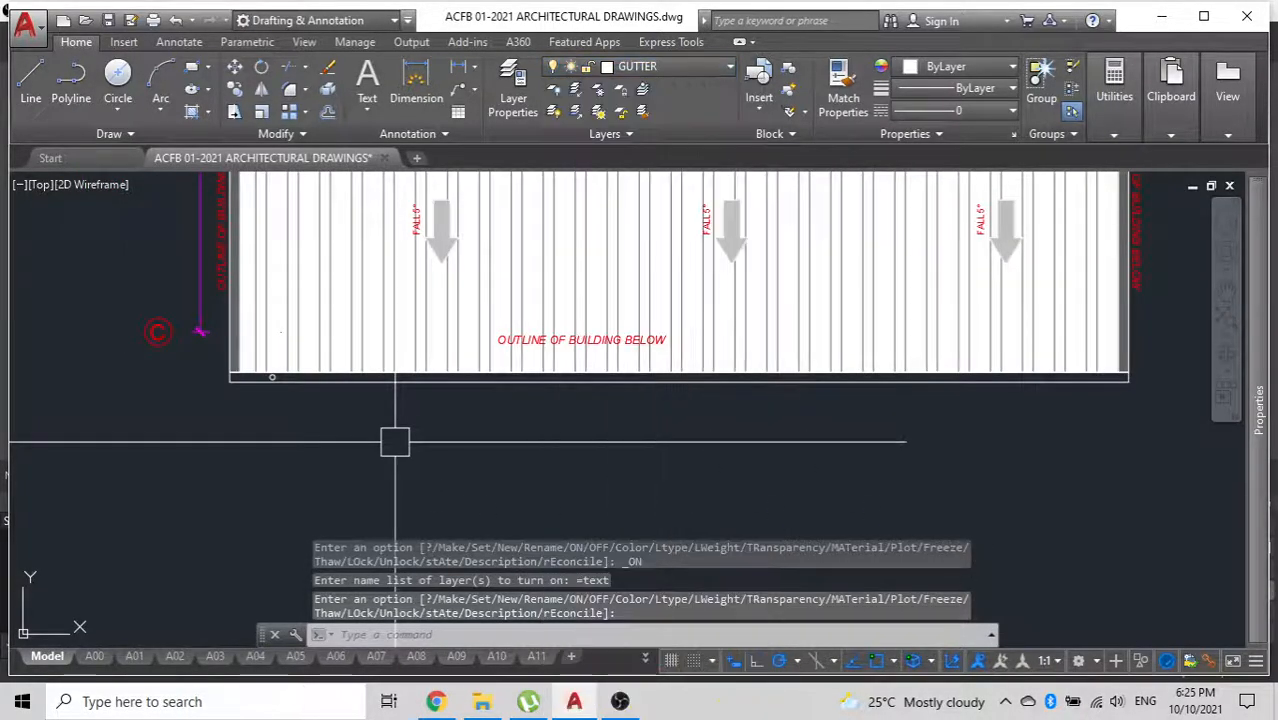
Turn on the G-GRID layer.
left_click(672, 72)
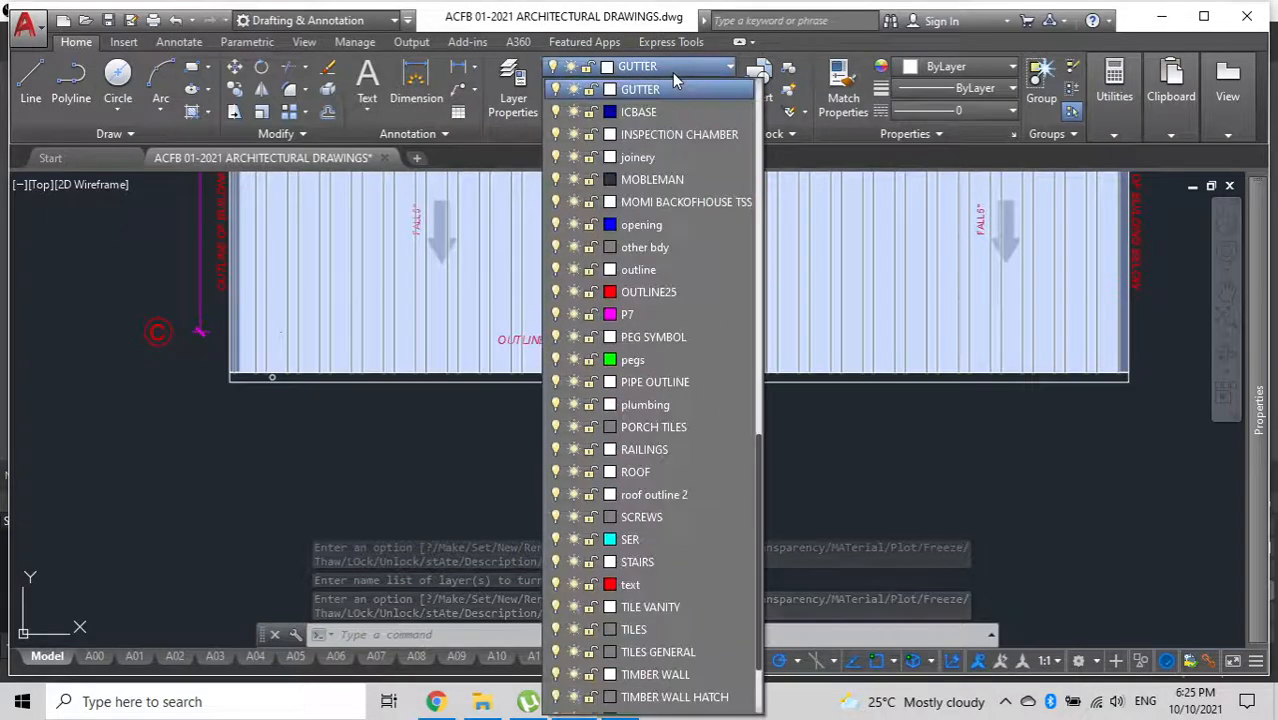
scroll(660, 431, "down", 2)
scroll(658, 449, "up", 3)
scroll(658, 449, "up", 7)
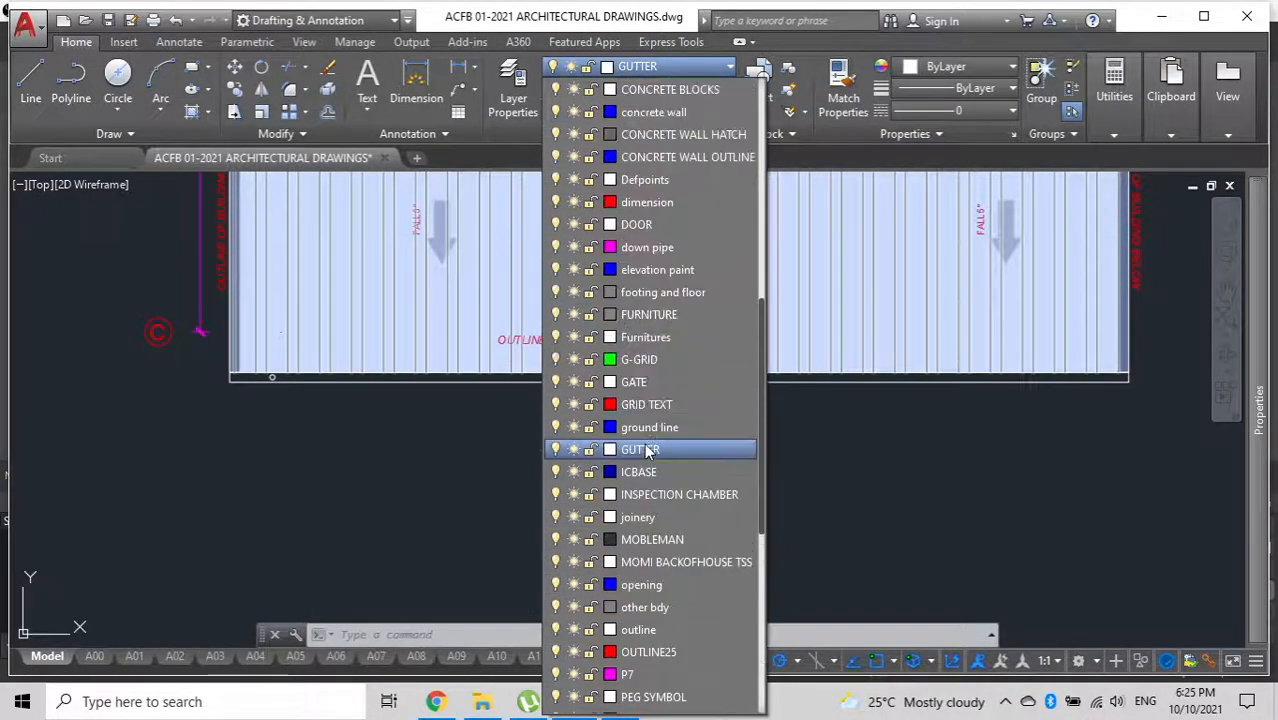
left_click(557, 494)
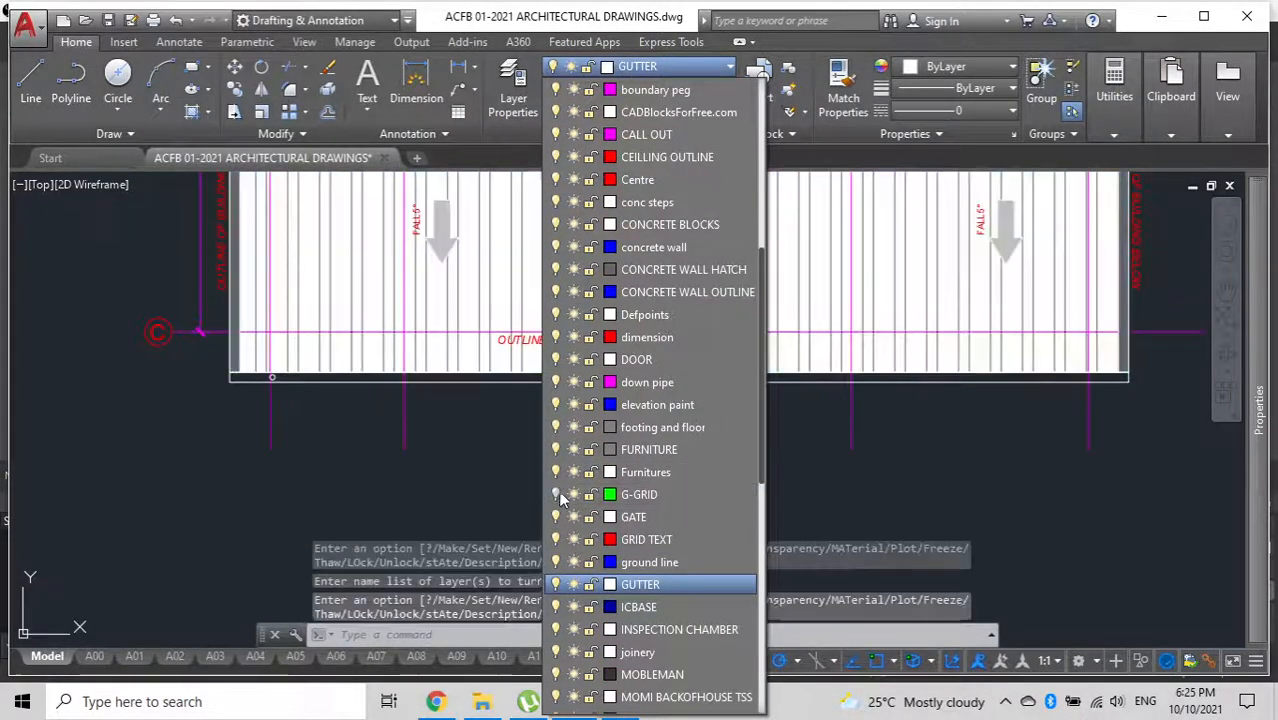
left_click(446, 486)
Copy the OUTLINE OF BUILDING BELOW text at the lower roof edge to just below the circle in the gutter.
scroll(443, 465, "down", 2)
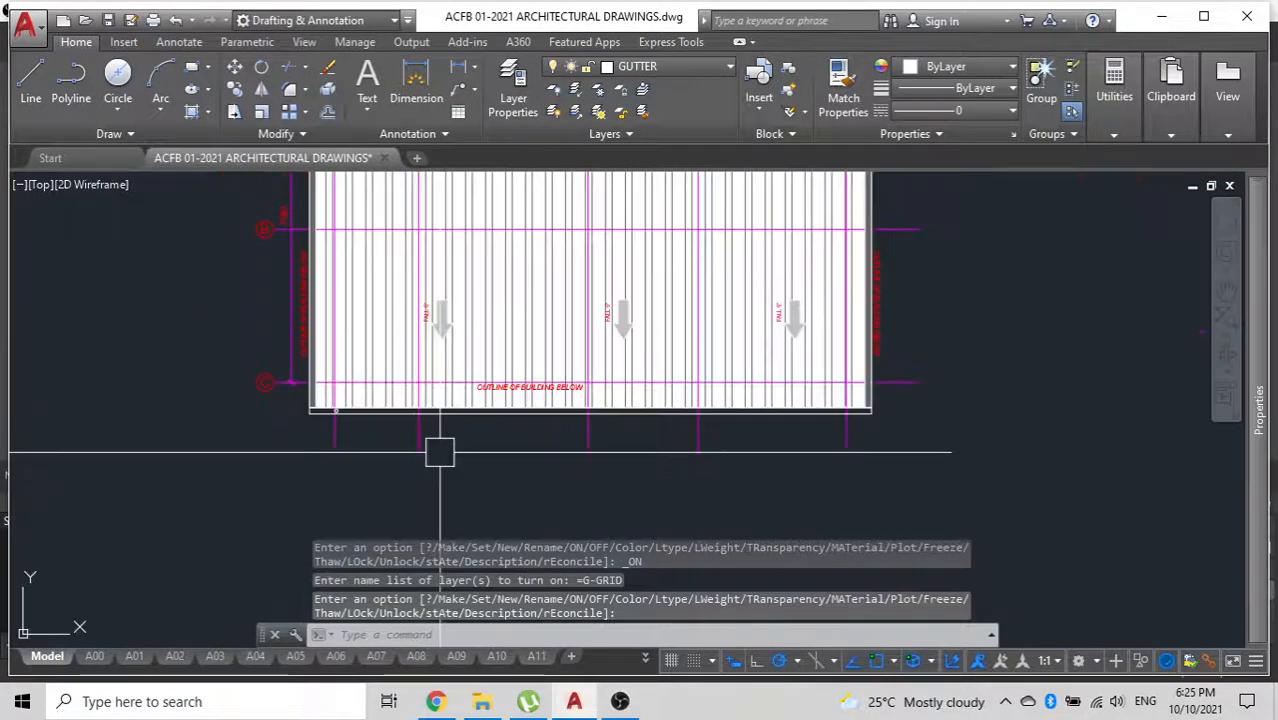
scroll(531, 408, "up", 4)
left_click(777, 338)
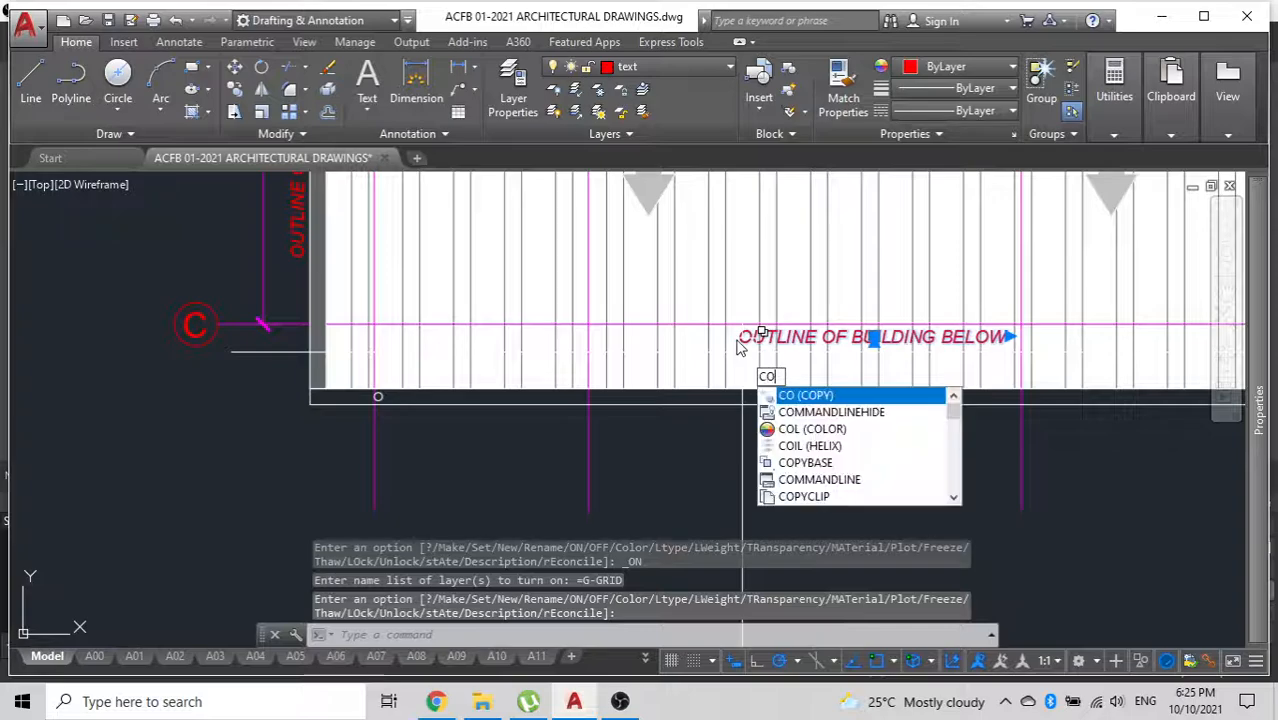
key("Return")
left_click(752, 335)
scroll(355, 428, "up", 5)
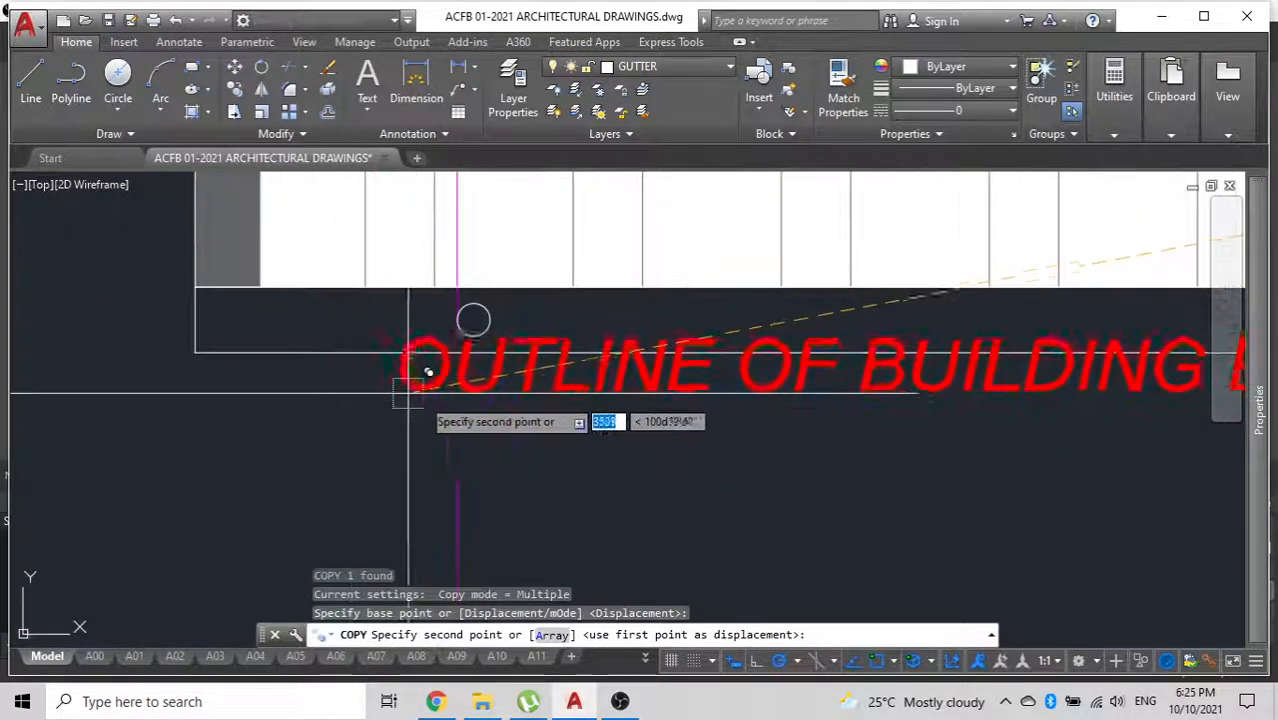
left_click(460, 418)
key("Escape")
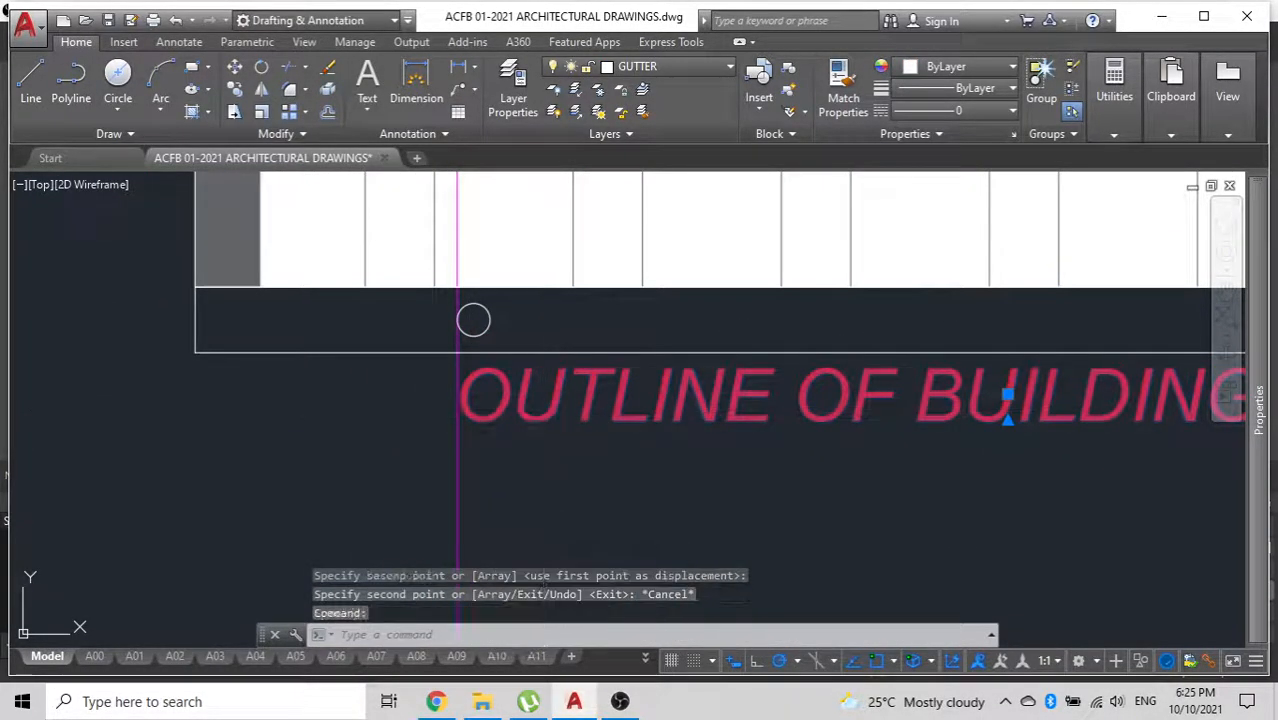
Change the copied text below the gutter to DP and fit its text frame to the word.
double_click(541, 406)
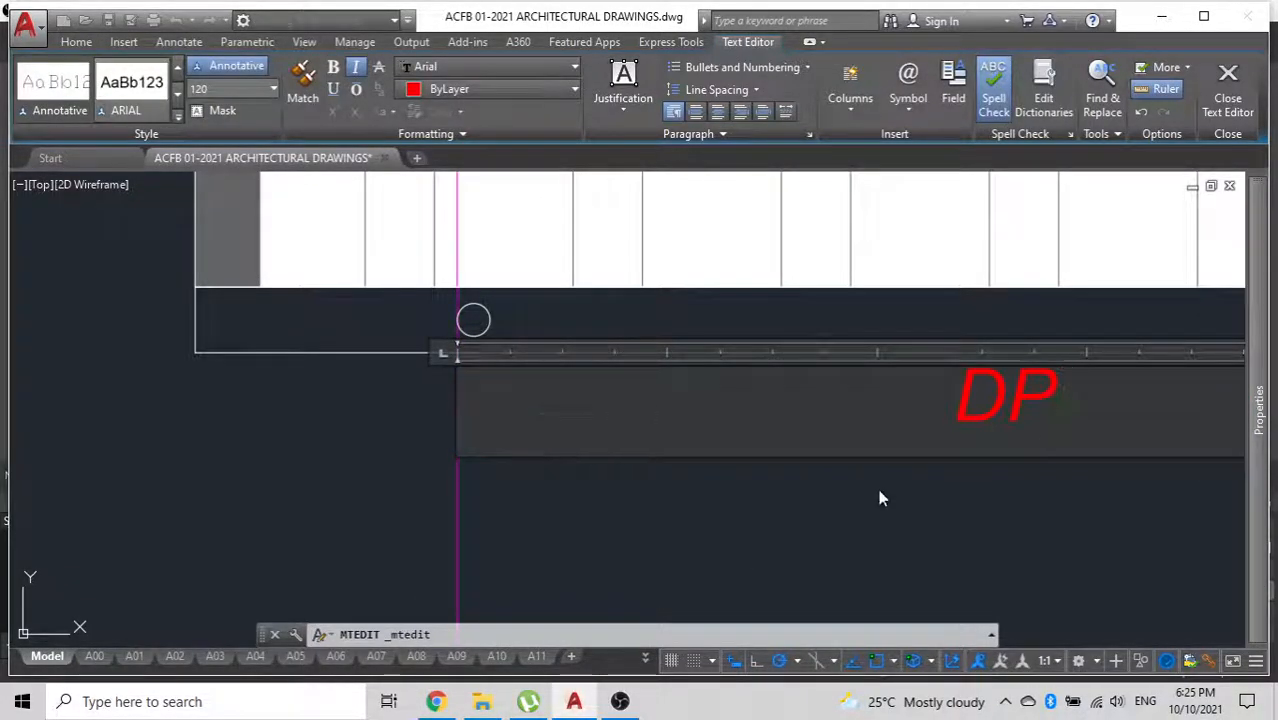
scroll(728, 416, "down", 4)
middle_click_drag(907, 393, 716, 393)
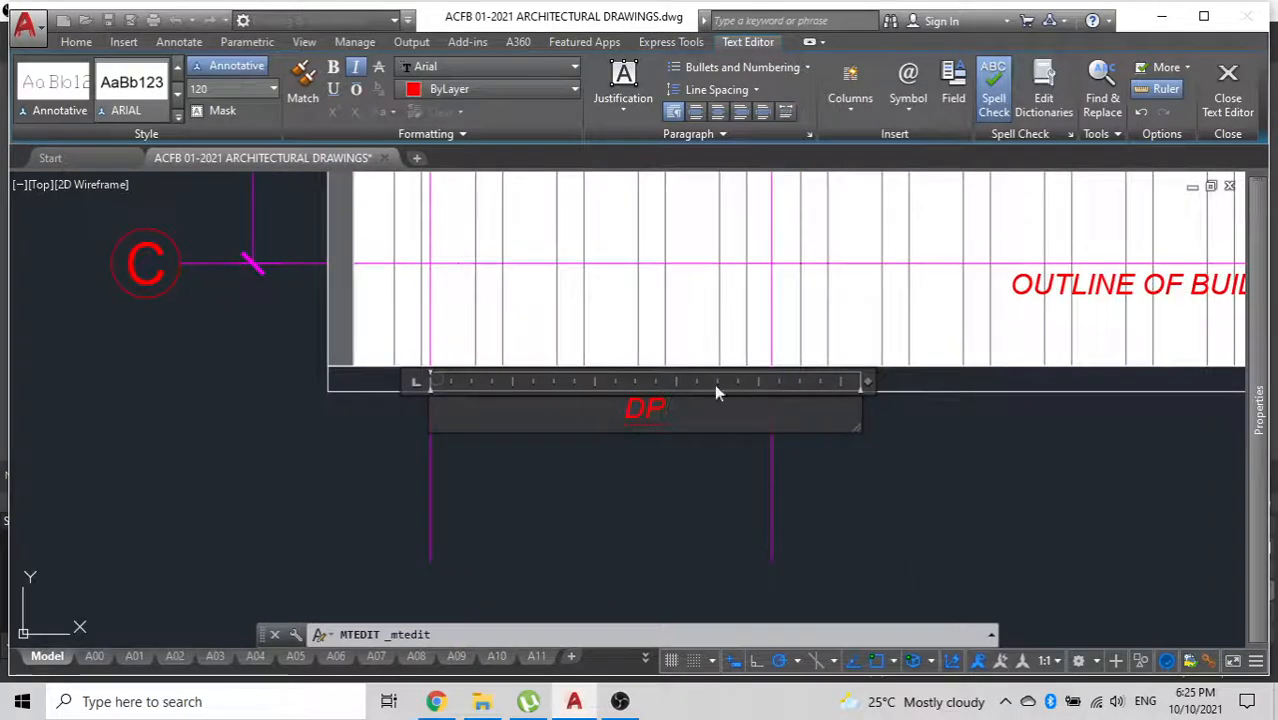
double_click(866, 380)
left_click(856, 438)
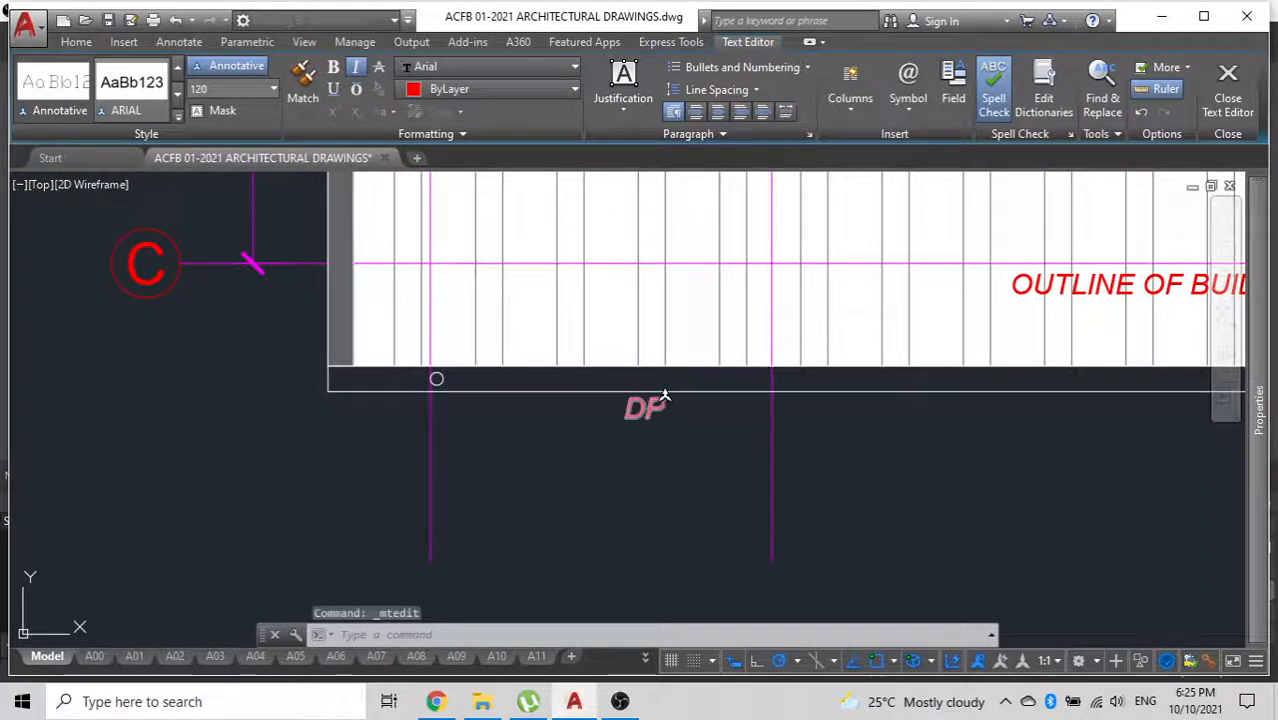
Move the DP label horizontally left until it sits beneath the circle in the gutter.
scroll(624, 408, "up", 4)
left_click(645, 407)
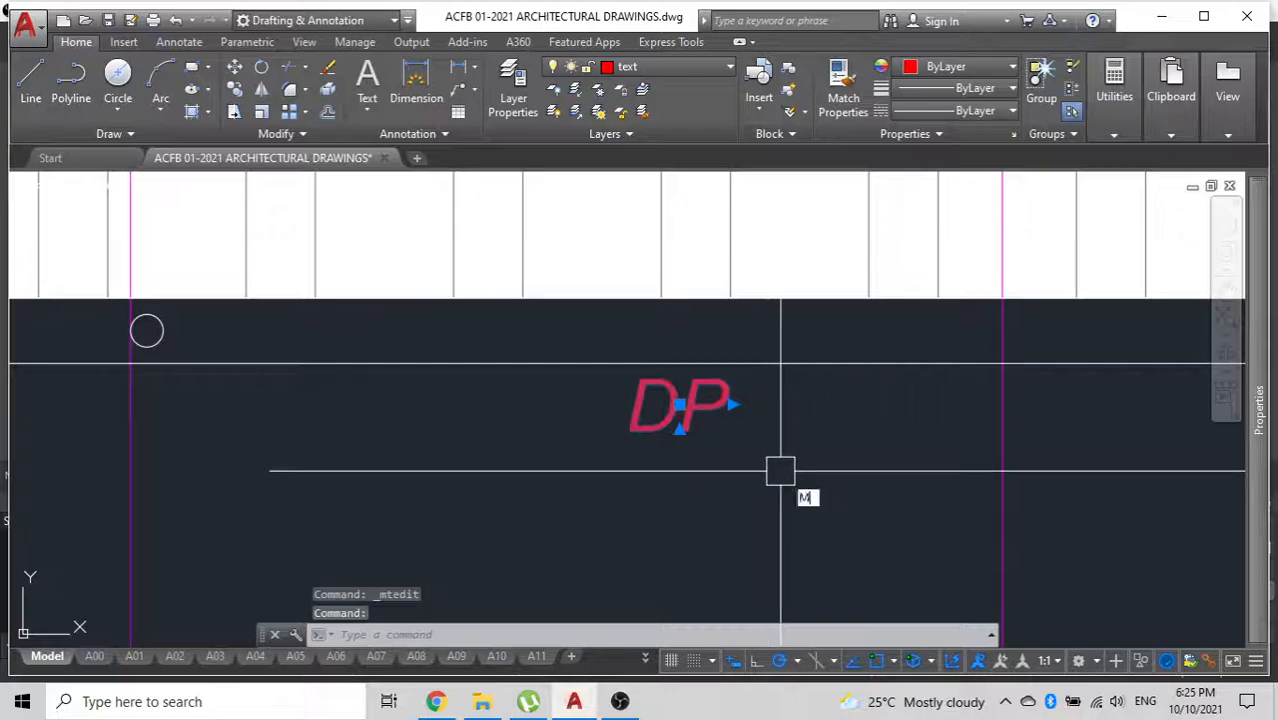
key("Return")
left_click(781, 471)
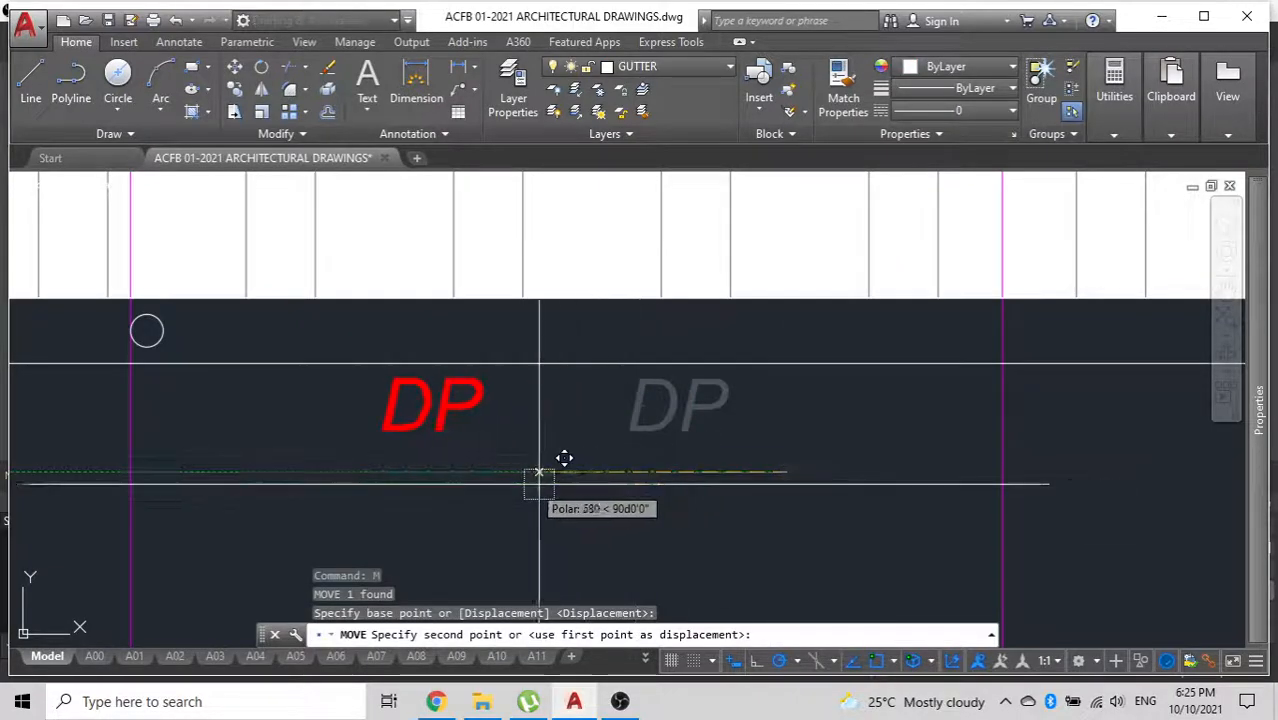
left_click(300, 472)
key("Escape")
Mirror the downpipe circle and its DP label about the vertical line midway between the gutter's two end corners, keeping the originals.
left_click(201, 395)
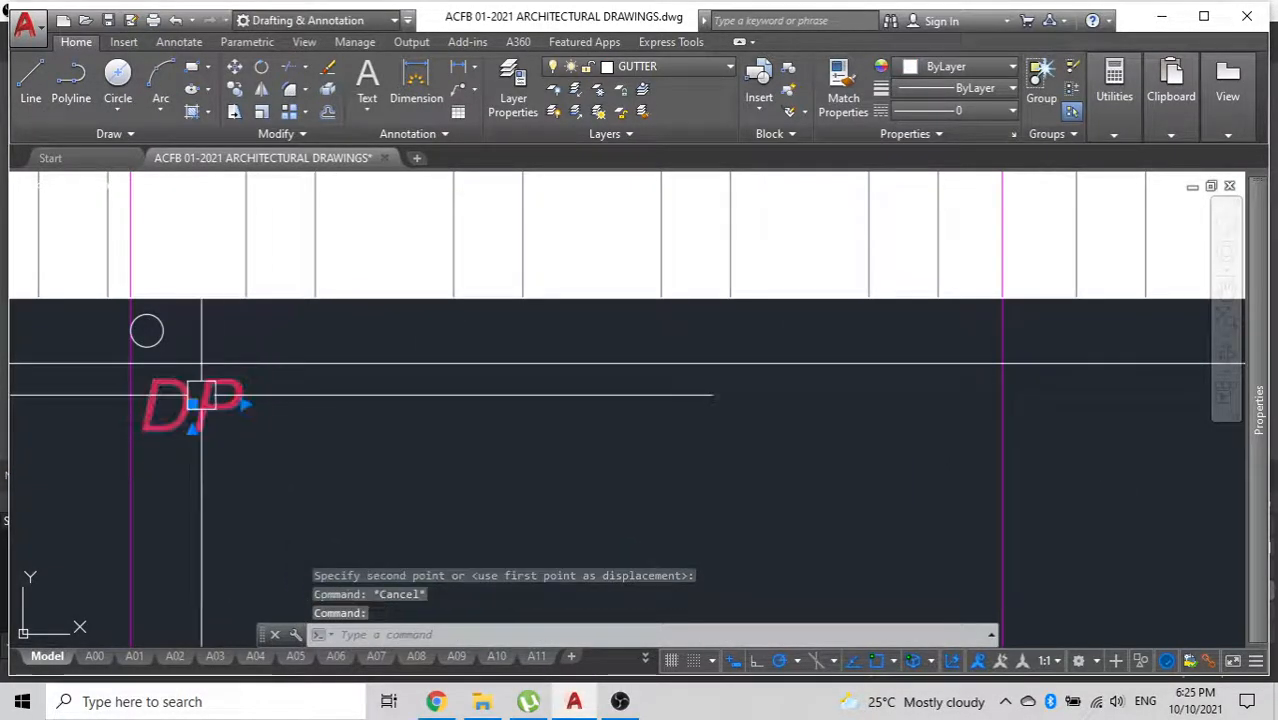
scroll(146, 331, "down", 6)
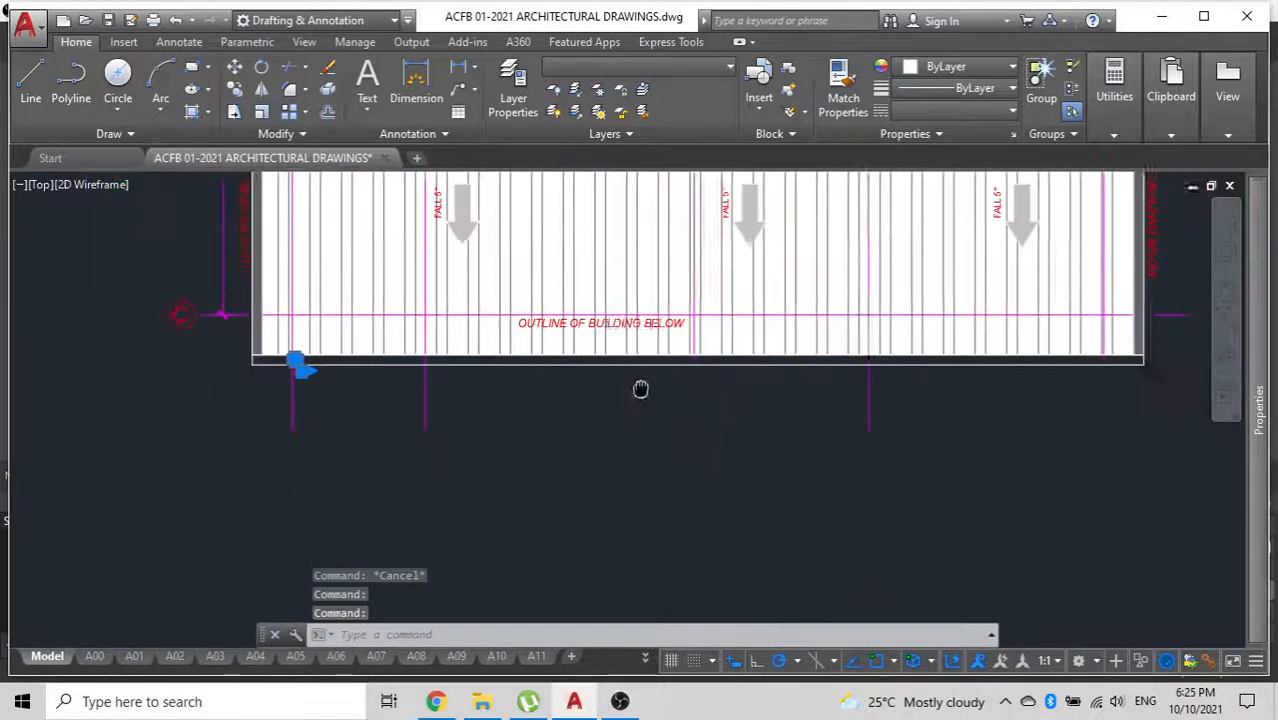
type("i")
key("Return")
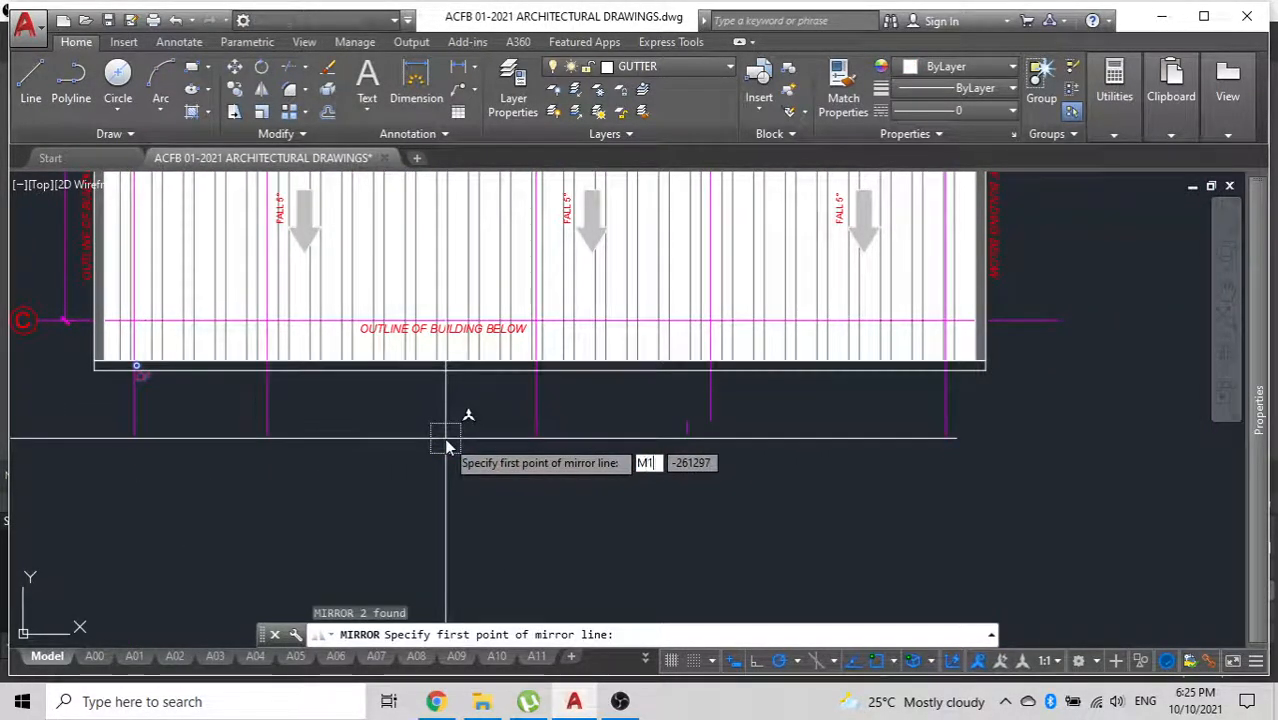
type("M2")
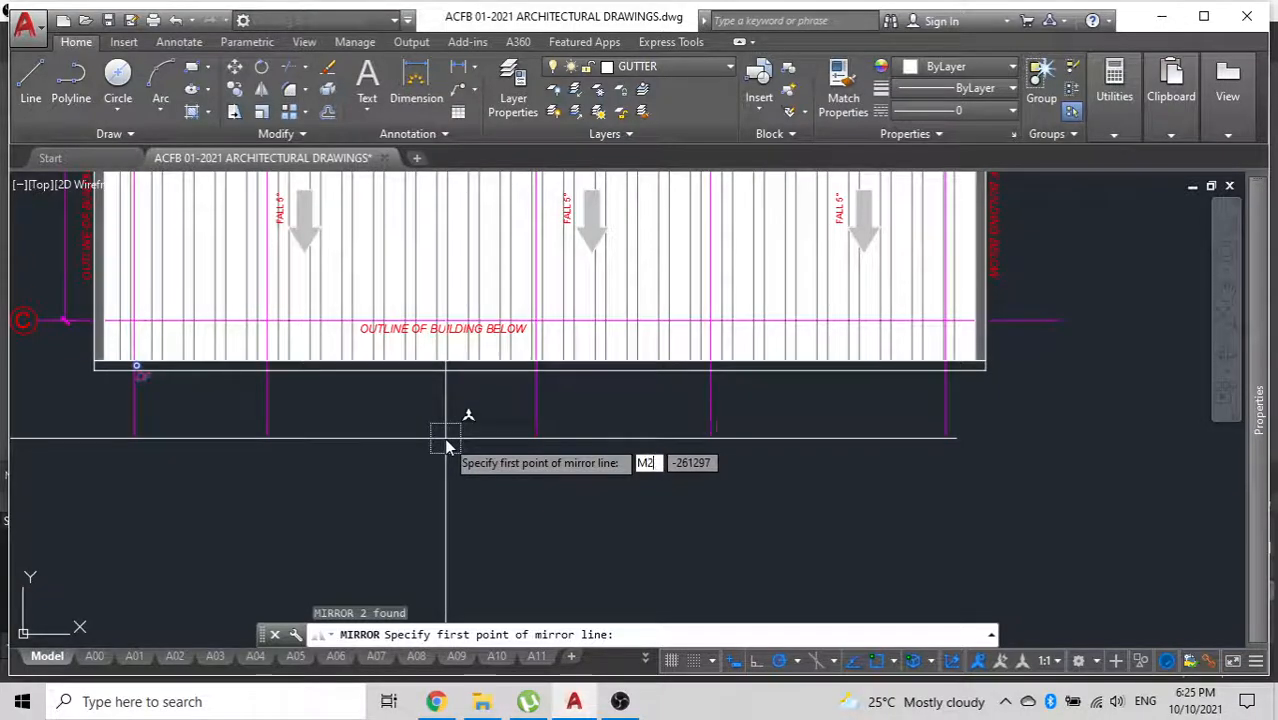
type("P")
key("Return")
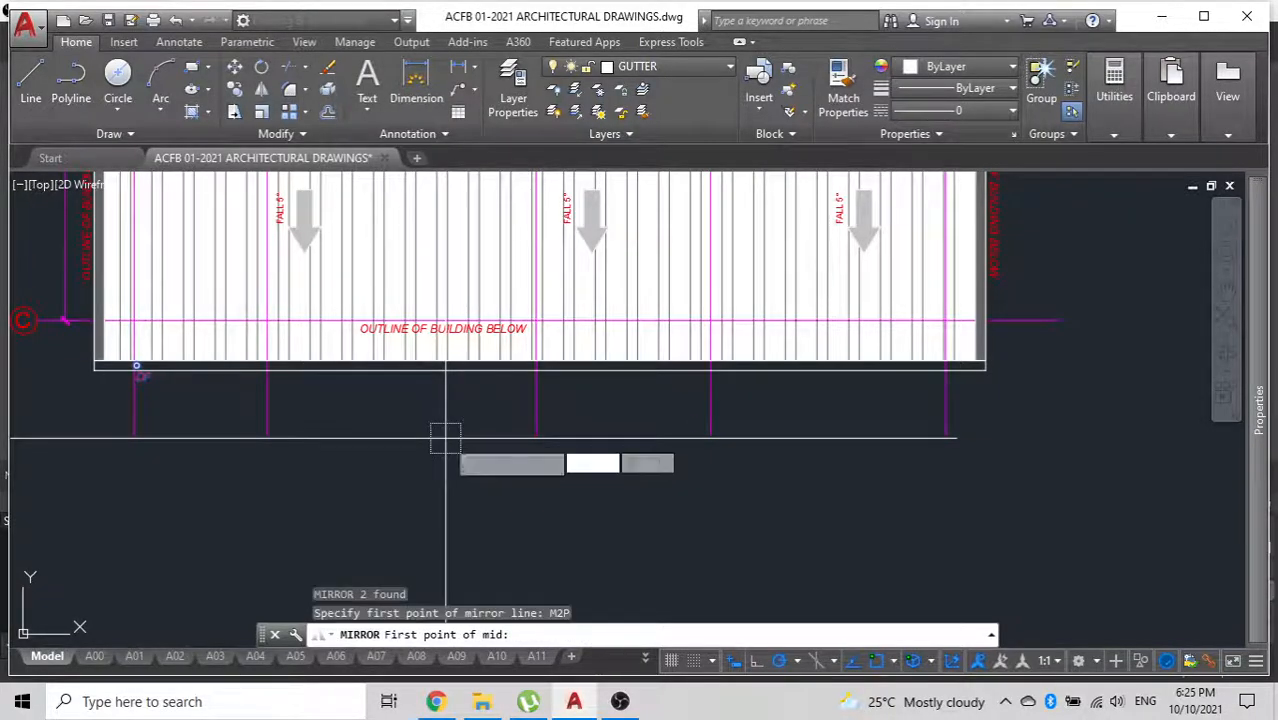
left_click(986, 369)
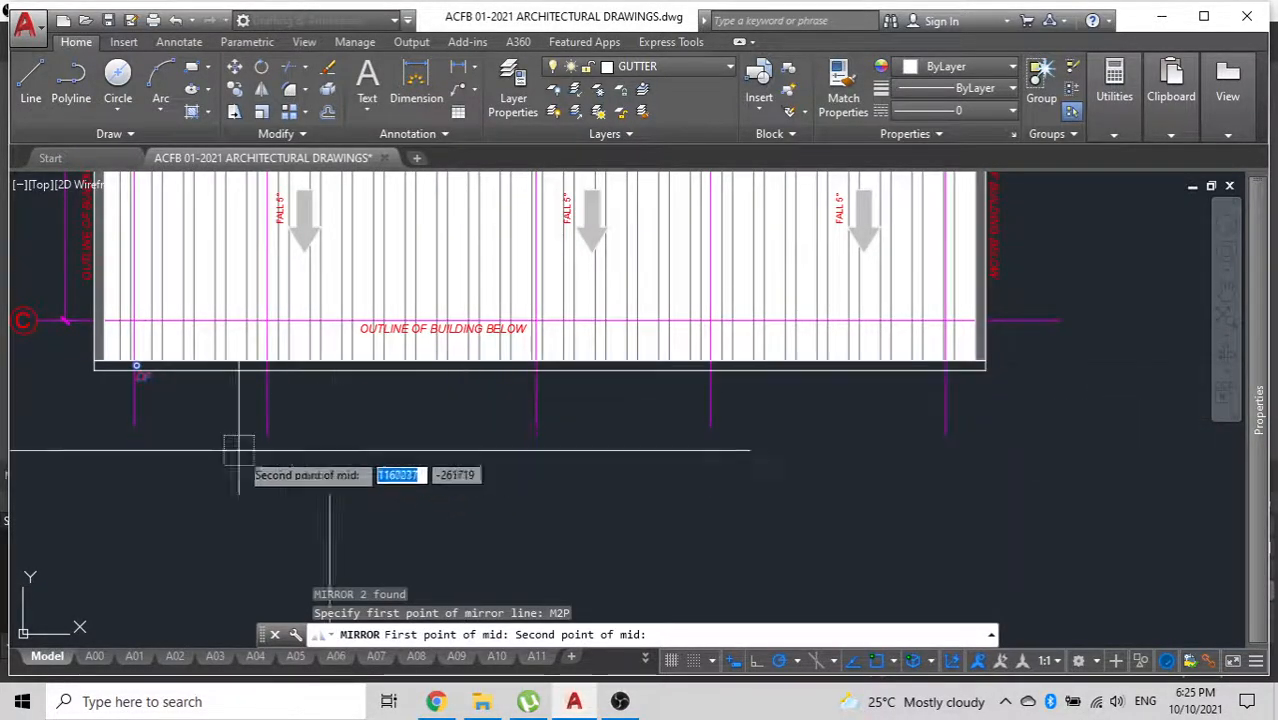
left_click(94, 369)
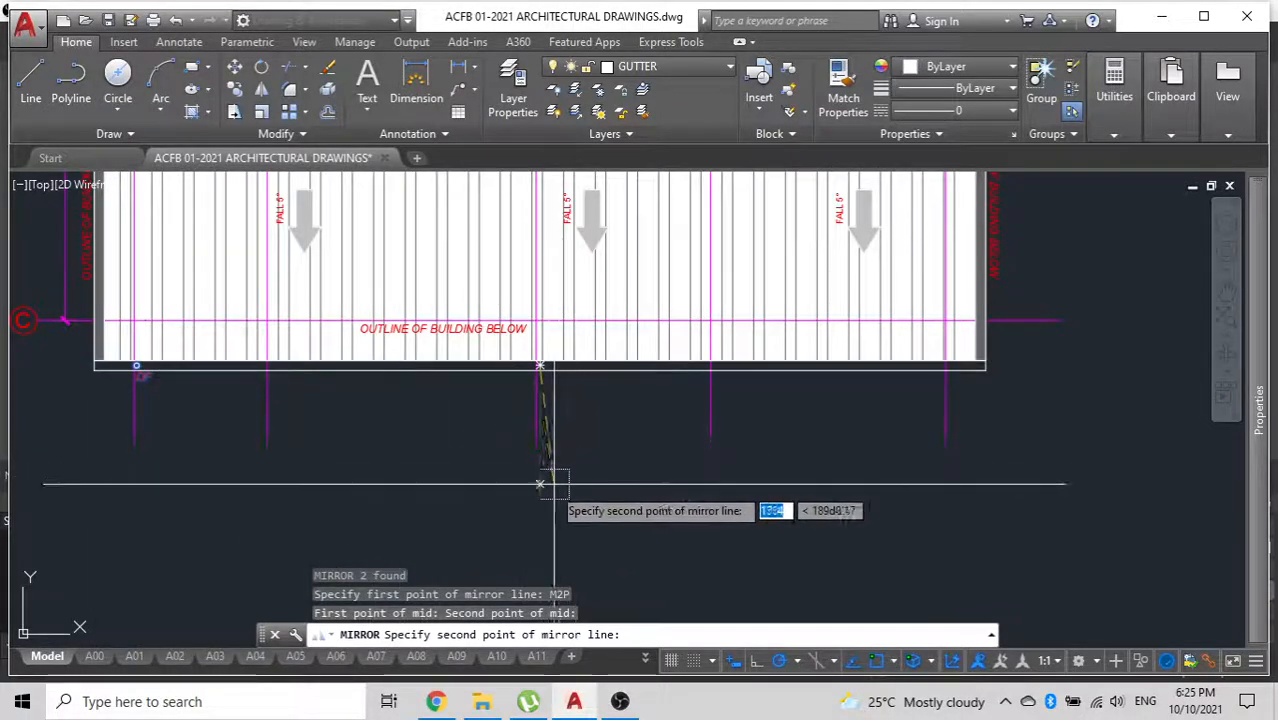
left_click(536, 505)
type("N")
key("Return")
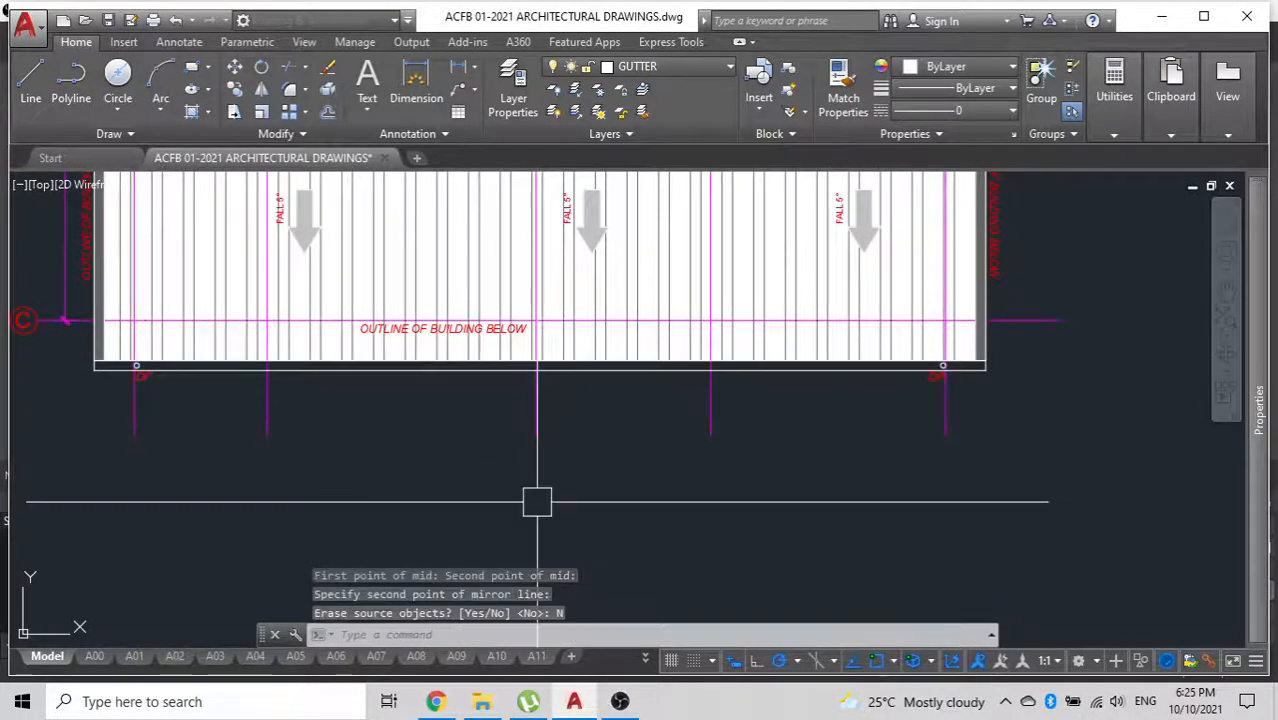
Move the vertical OUTLINE OF BUILDING BELOW text outside the roof's left edge horizontally to just inside the roof sheeting.
middle_click_drag(432, 400, 508, 612)
scroll(438, 385, "down", 2)
middle_click_drag(870, 360, 890, 500)
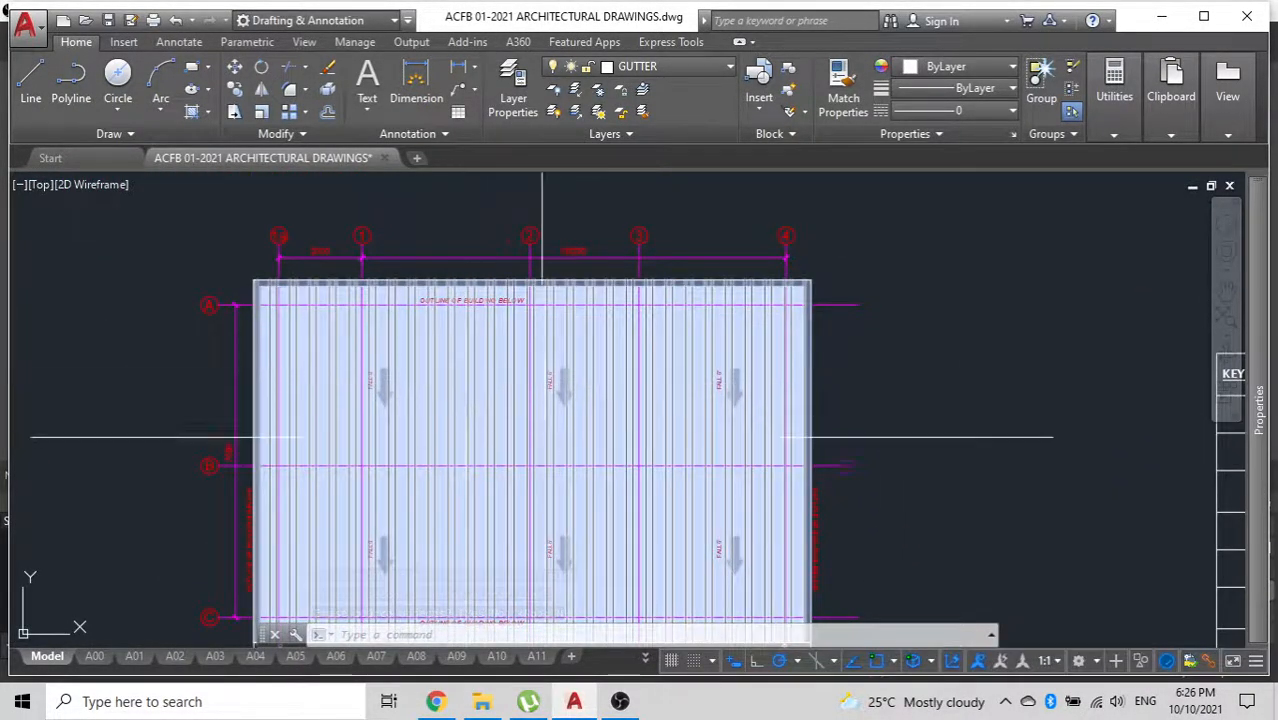
middle_click_drag(542, 436, 612, 263)
scroll(330, 420, "up", 6)
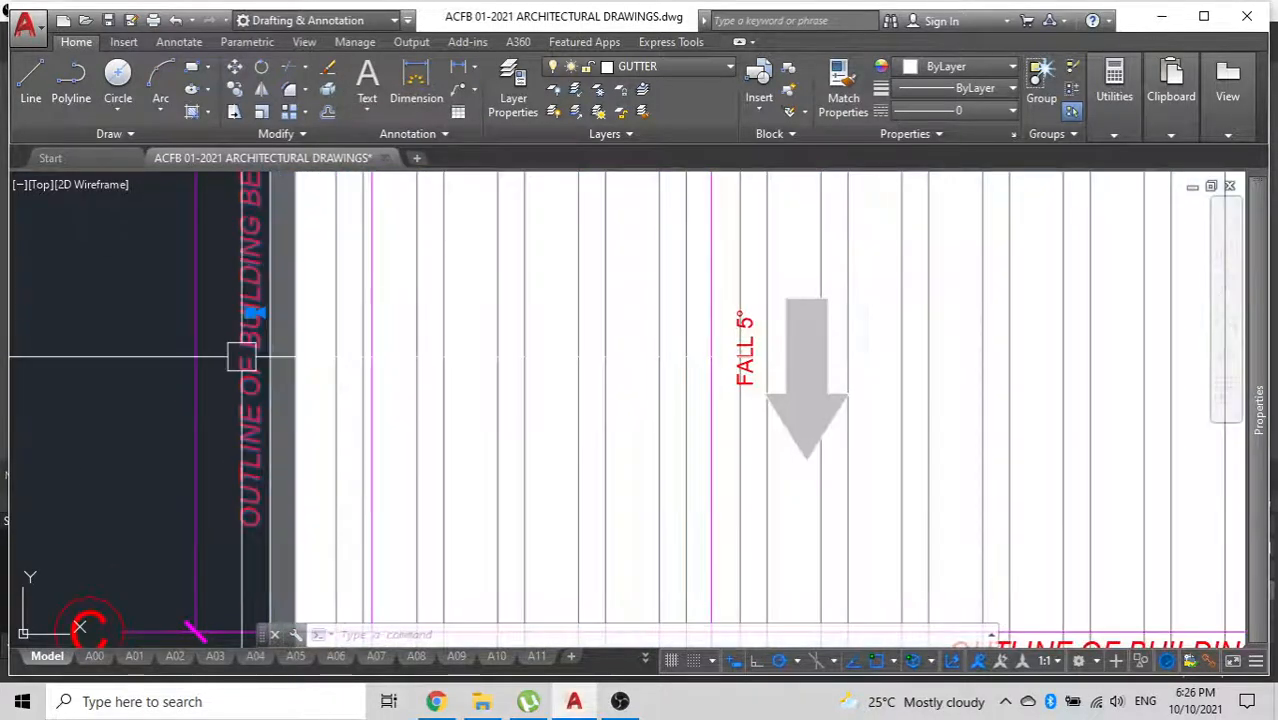
scroll(374, 365, "down", 5)
type("m")
key("Return")
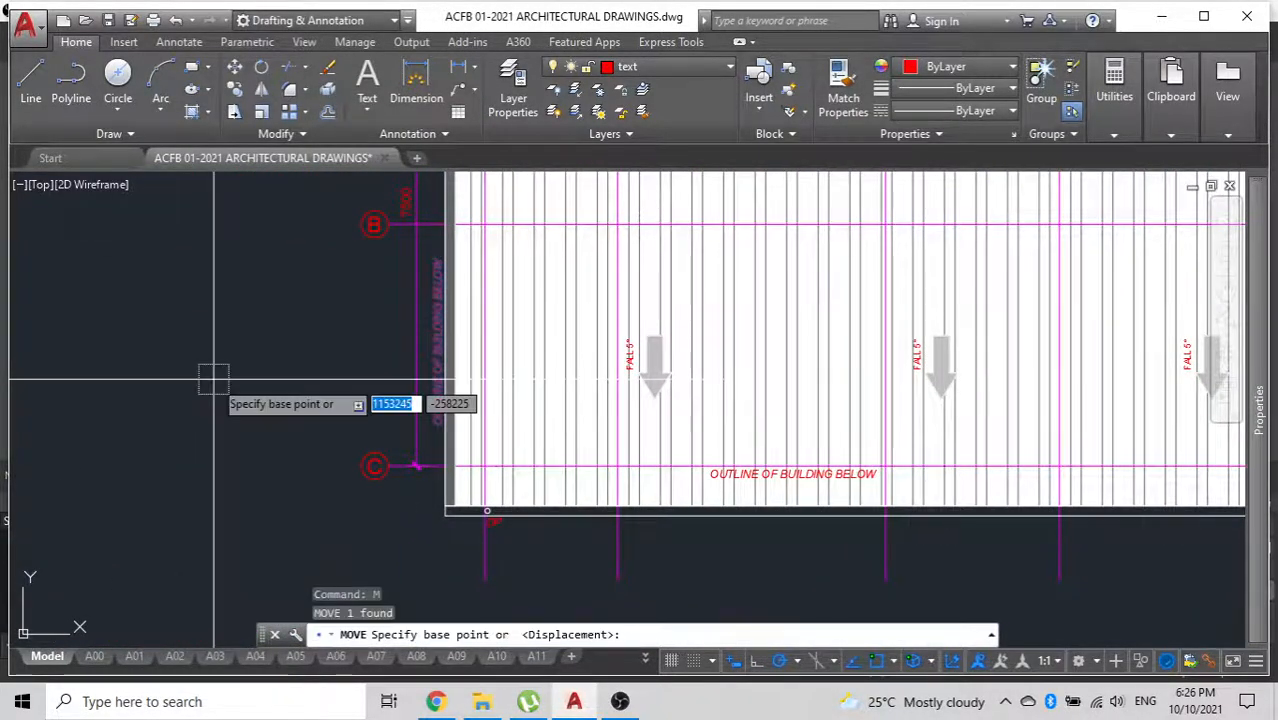
left_click(212, 376)
left_click(203, 377)
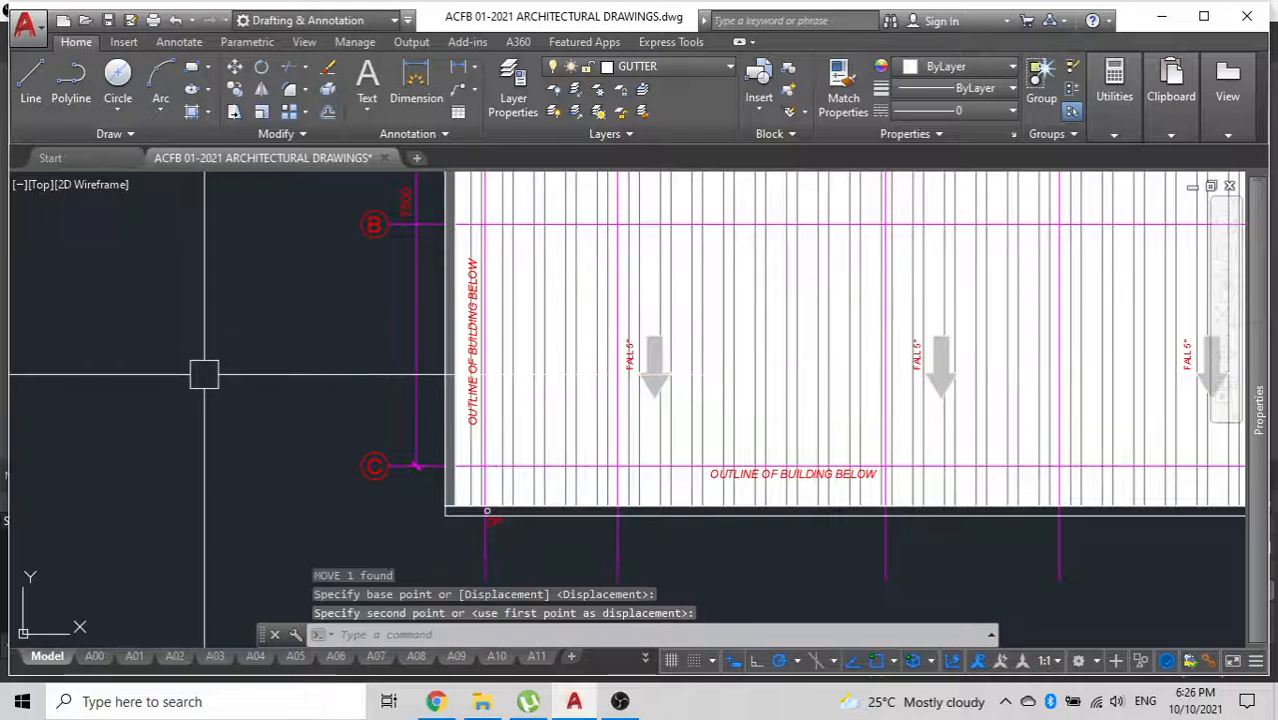
Move the vertical OUTLINE OF BUILDING BELOW text outside the roof's right edge horizontally left to just inside the roof sheeting.
scroll(205, 371, "down", 3)
scroll(757, 345, "up", 4)
left_click(741, 342)
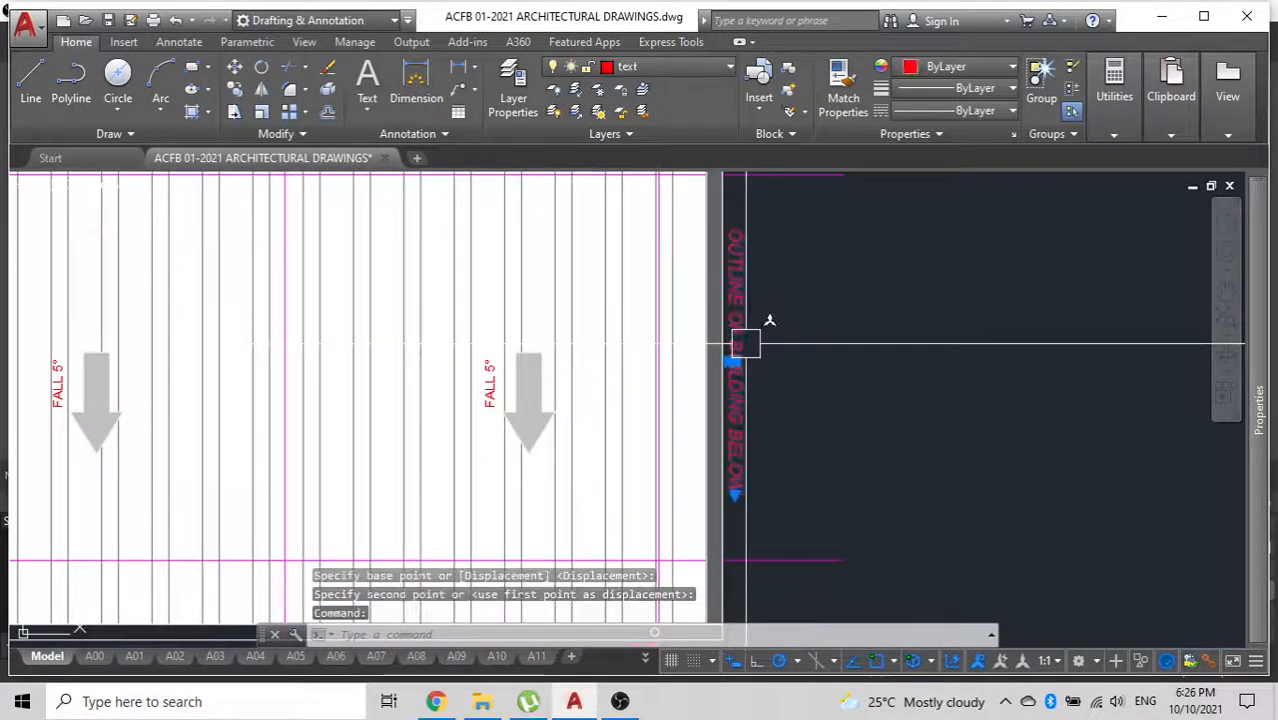
type("m")
key("Return")
left_click(928, 340)
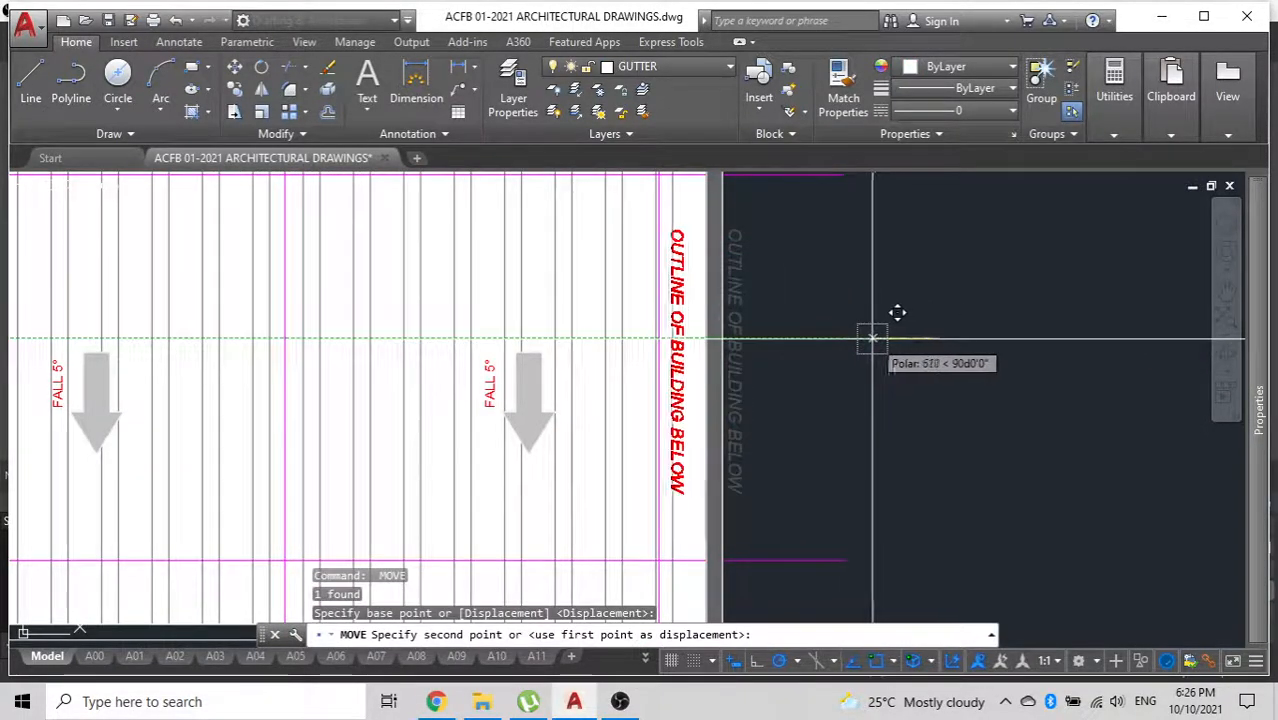
key("Escape")
scroll(800, 336, "down", 6)
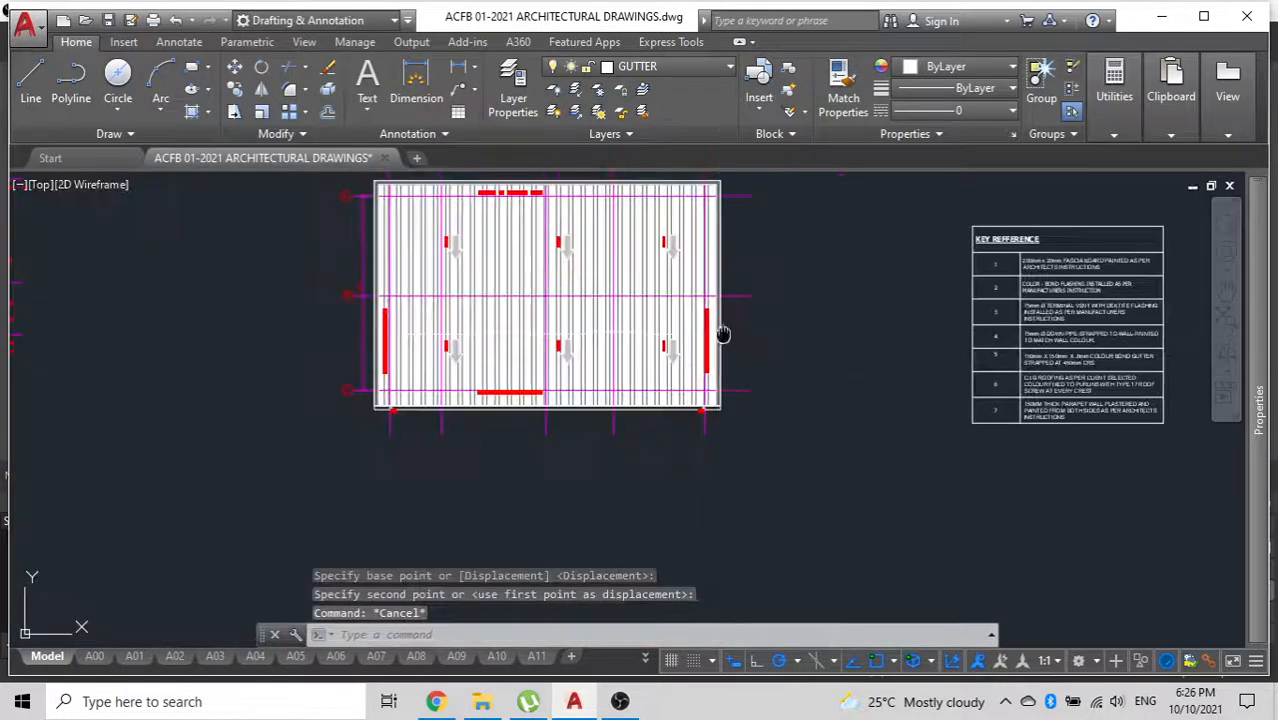
middle_click_drag(719, 334, 727, 451)
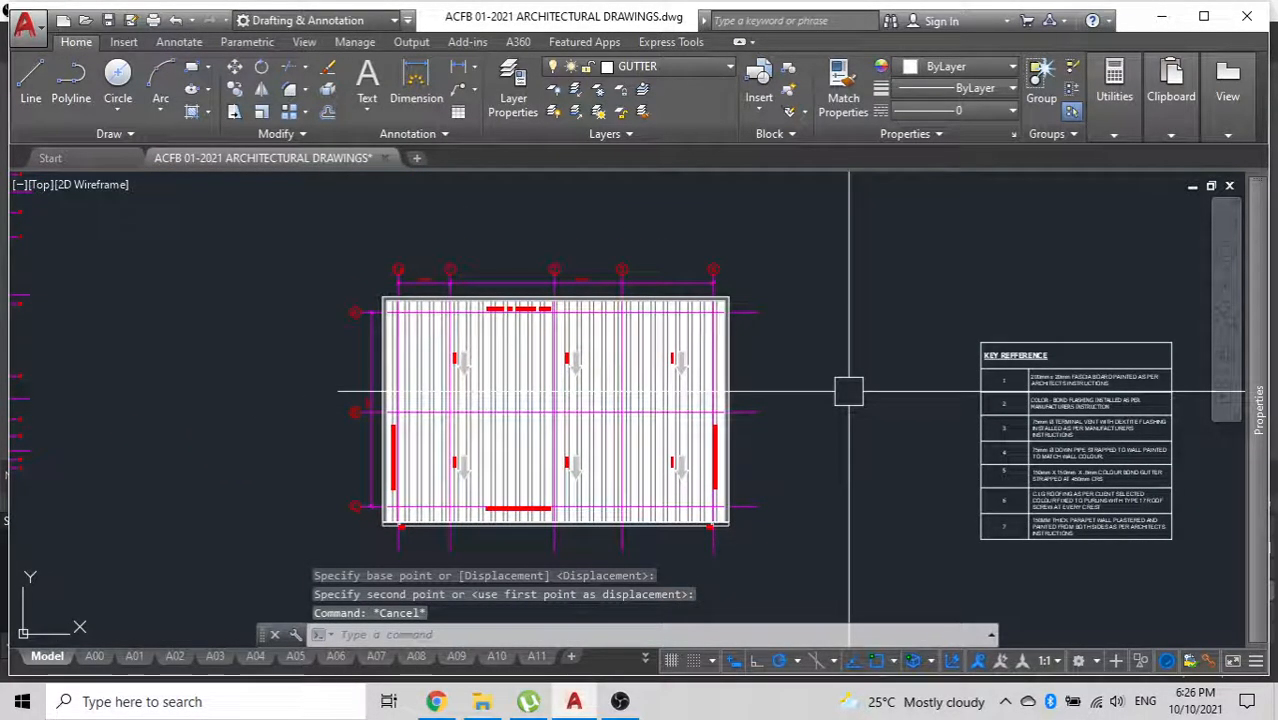
scroll(610, 290, "up", 7)
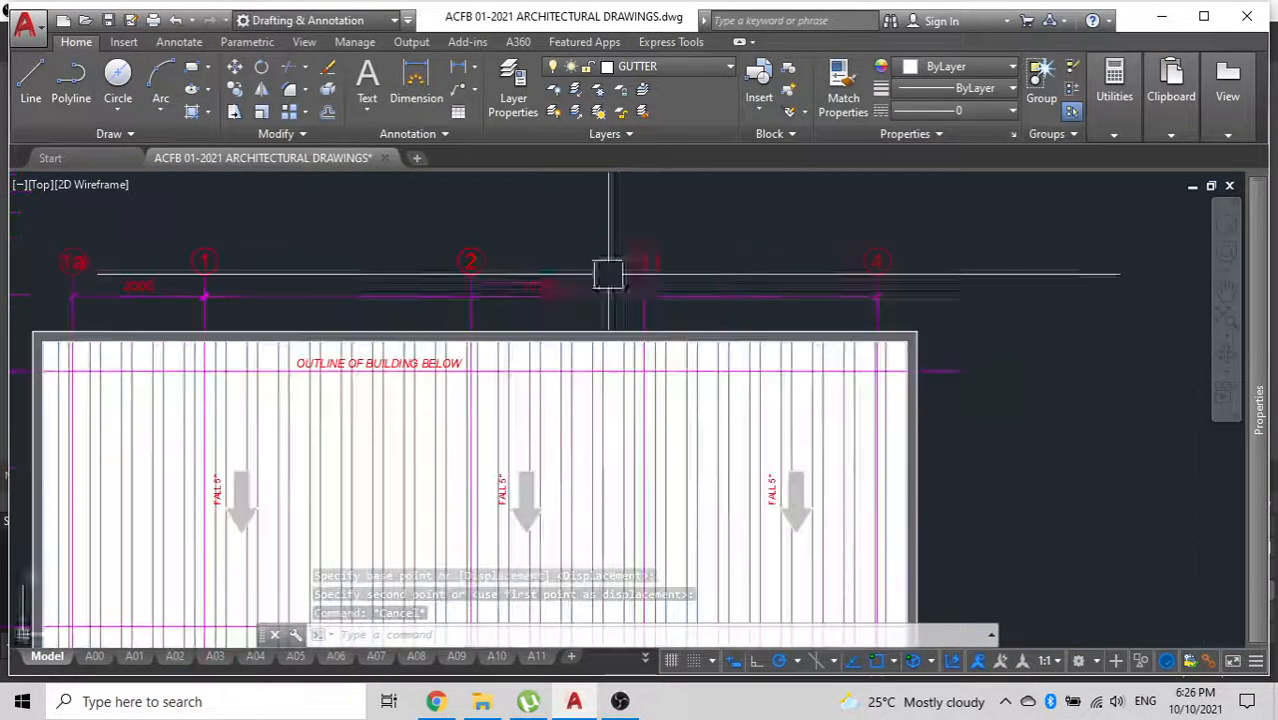
left_click(459, 68)
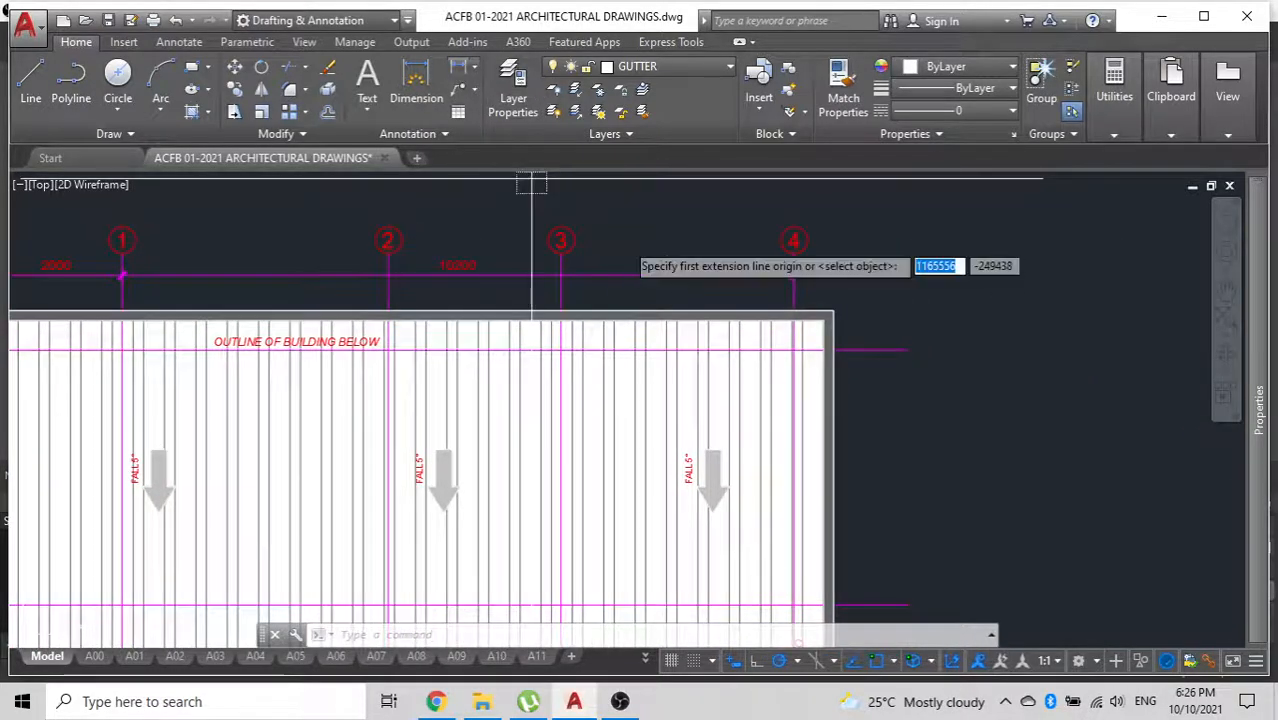
scroll(880, 301, "up", 6)
left_click(679, 300)
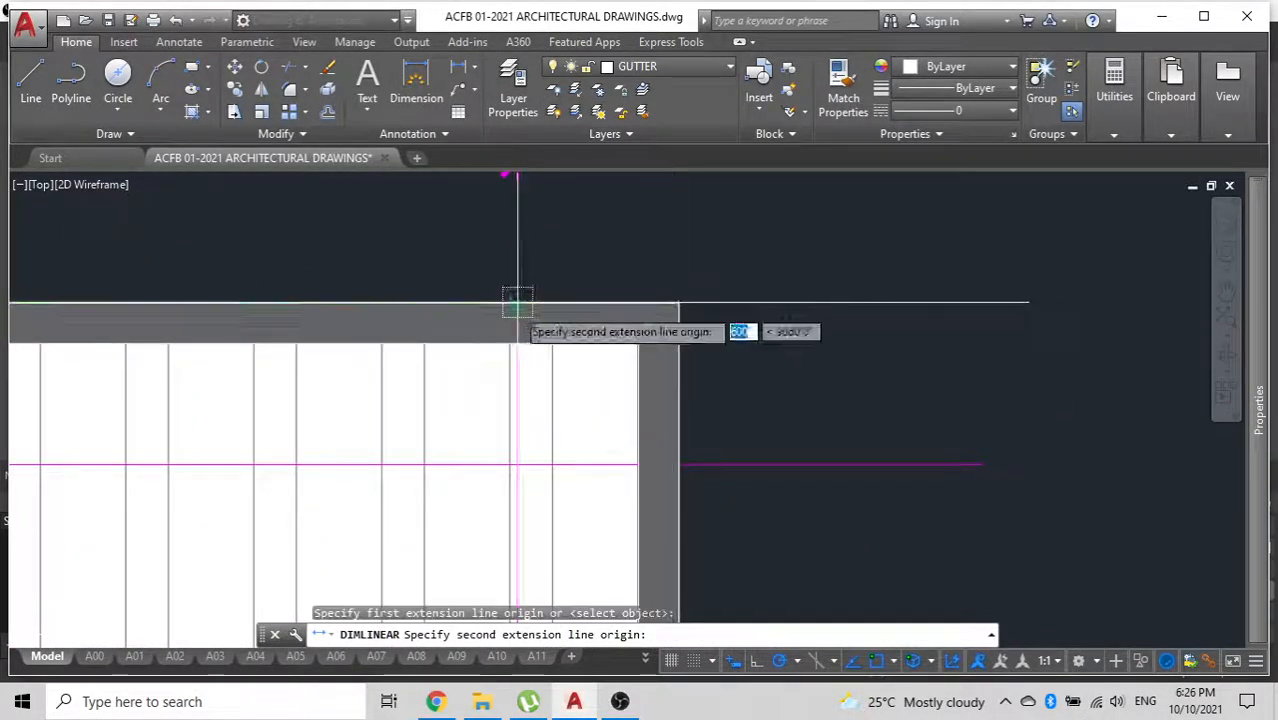
left_click(515, 299)
scroll(633, 259, "down", 4)
middle_click_drag(633, 259, 633, 345)
scroll(604, 294, "up", 6)
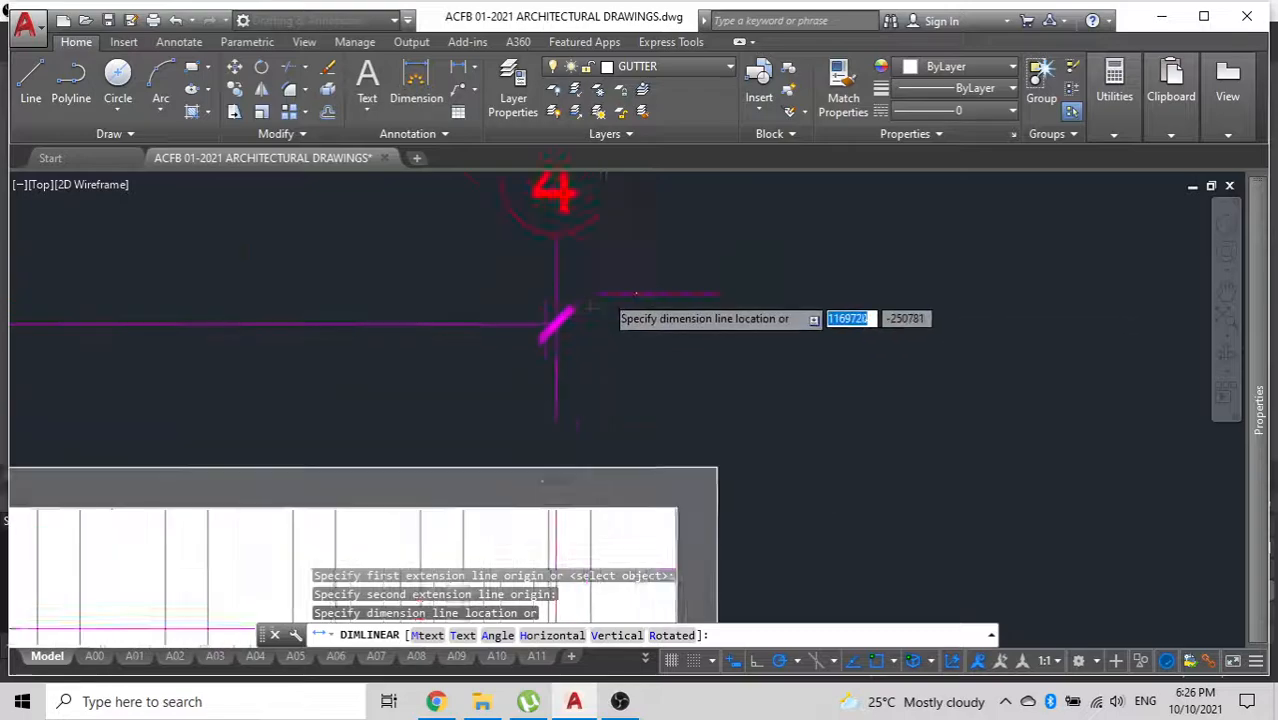
key("Escape")
Check the annotative scale of the dimension string above the roof and set the drawing's annotation scale to 1:80.
scroll(438, 330, "down", 4)
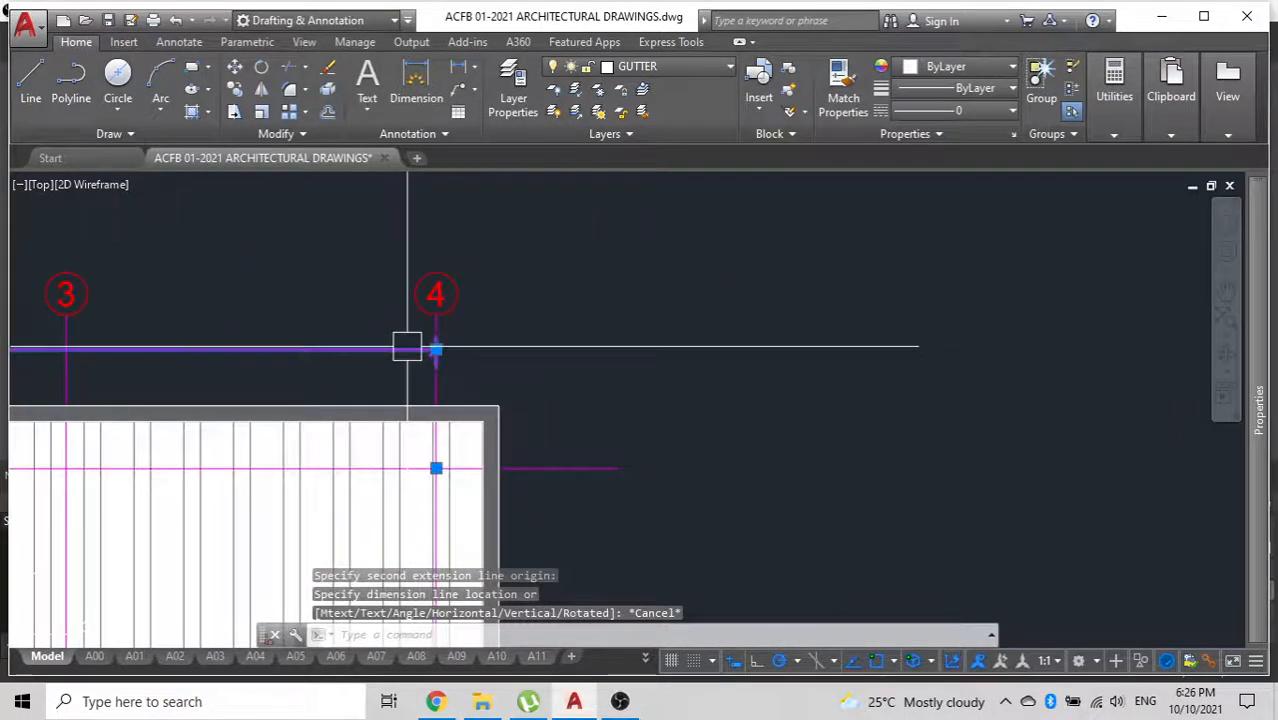
double_click(407, 347)
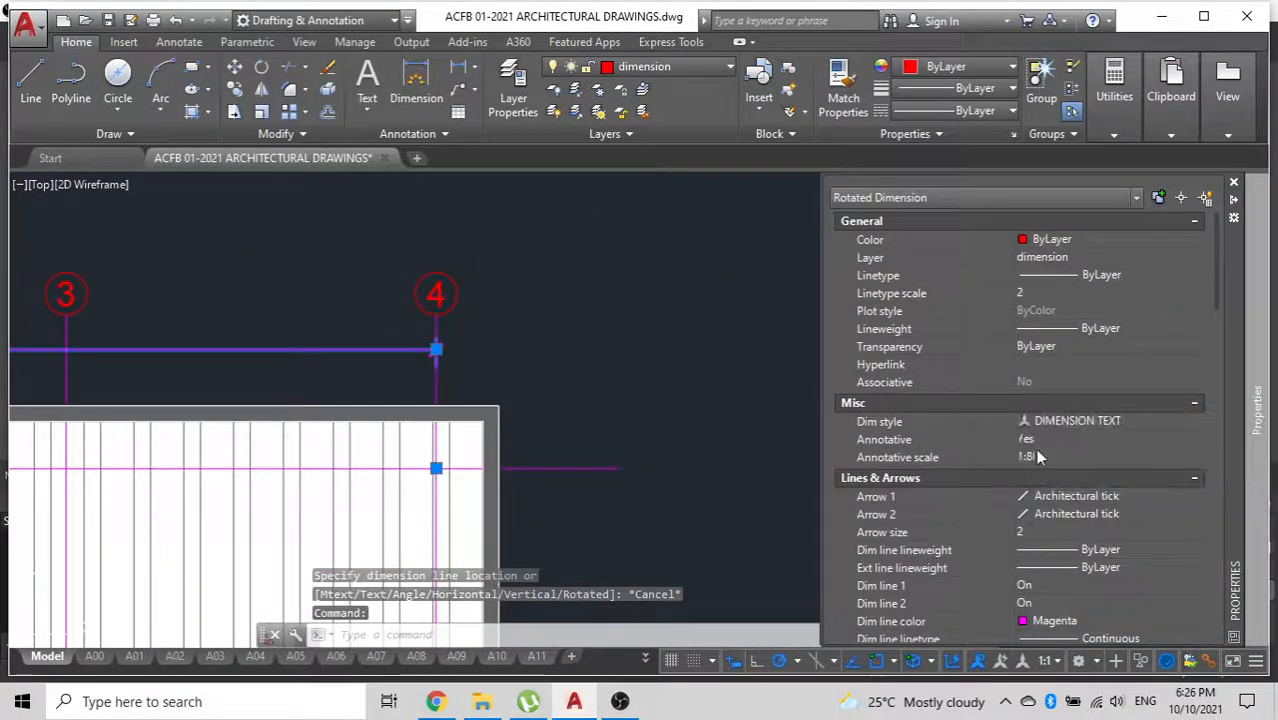
key("Escape")
key("ctrl+1")
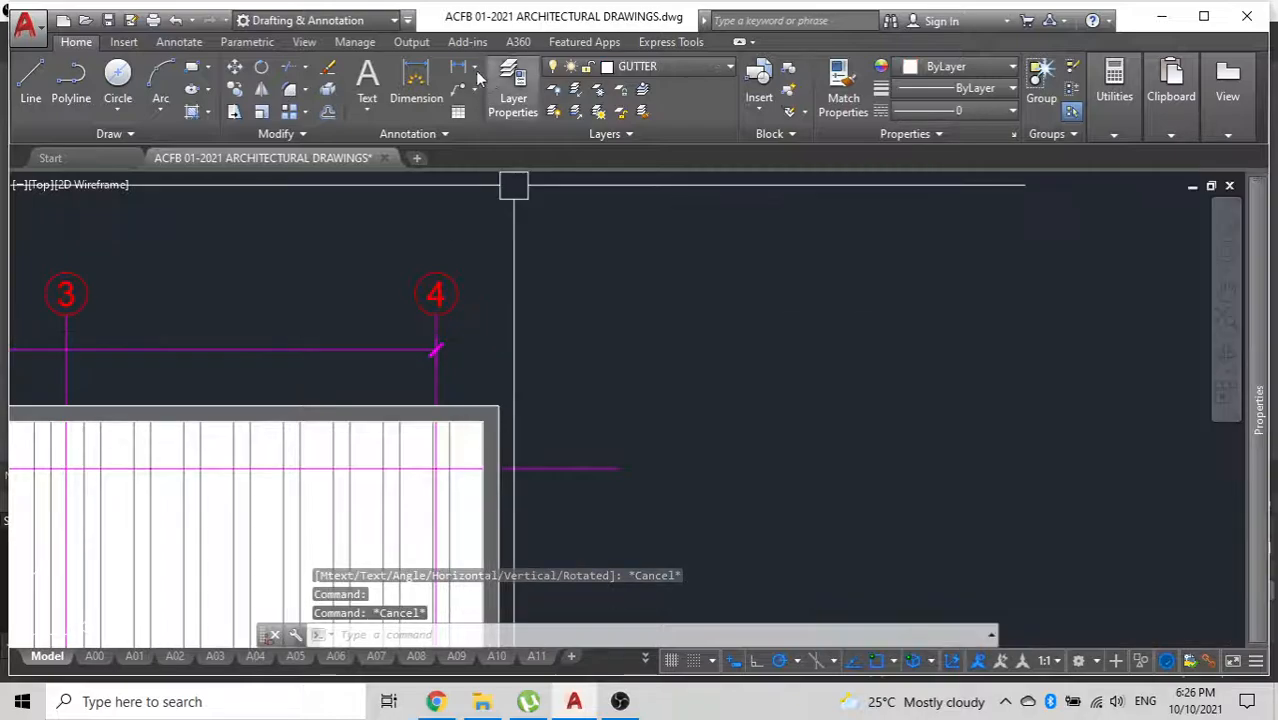
left_click(1061, 663)
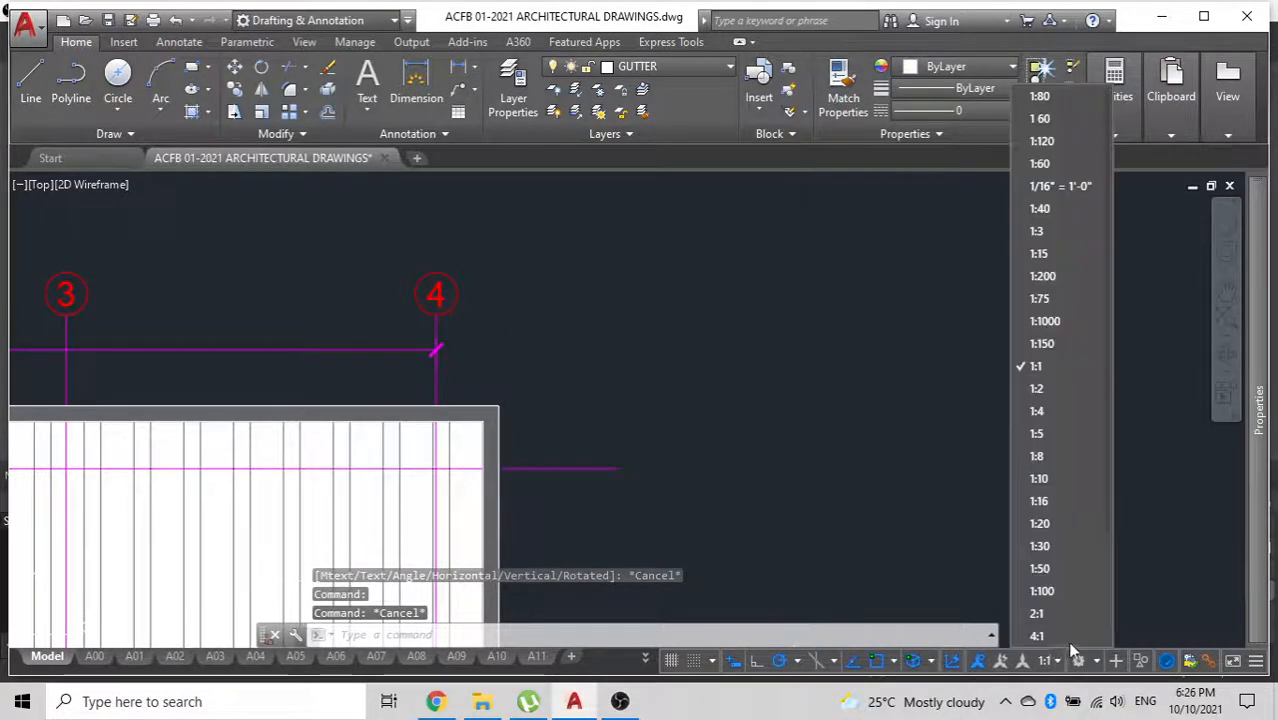
left_click(1039, 100)
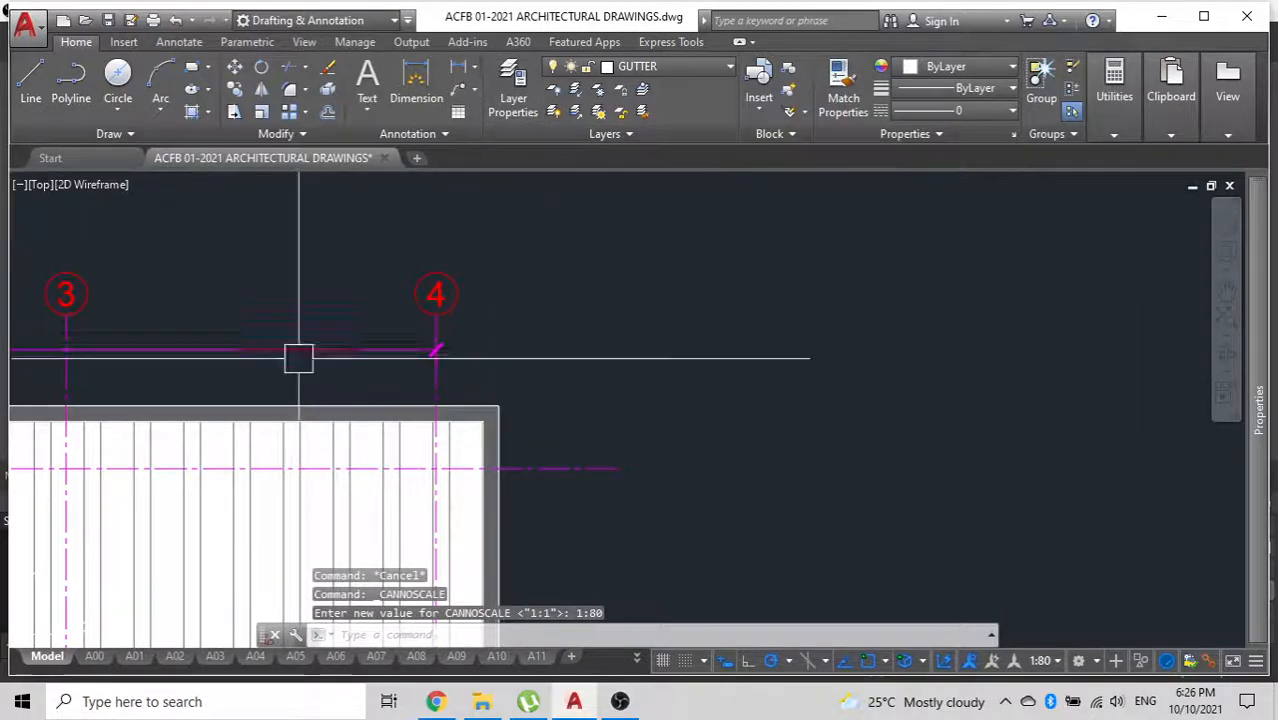
Make the dimension layer current and add a linear dimension from grid line 4 to the roof's right edge, aligned with the existing dimension string.
left_click(435, 349)
left_click(640, 92)
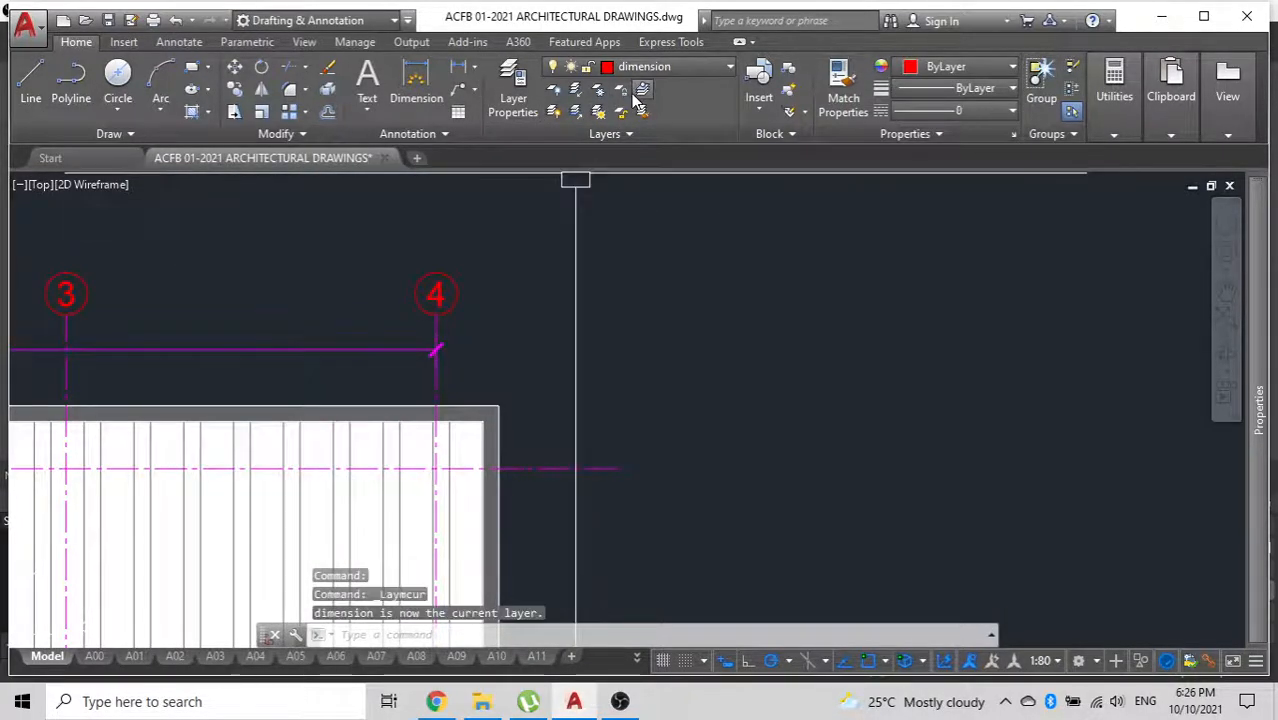
left_click(460, 67)
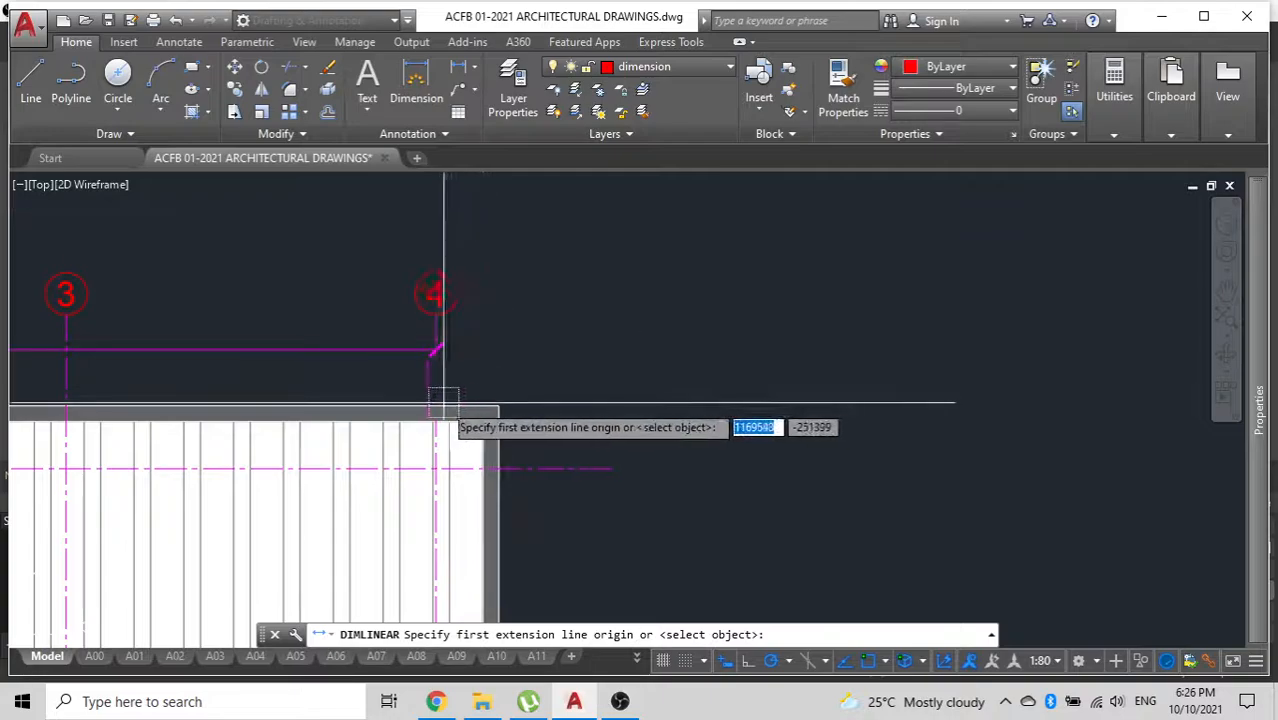
left_click(435, 349)
left_click(497, 405)
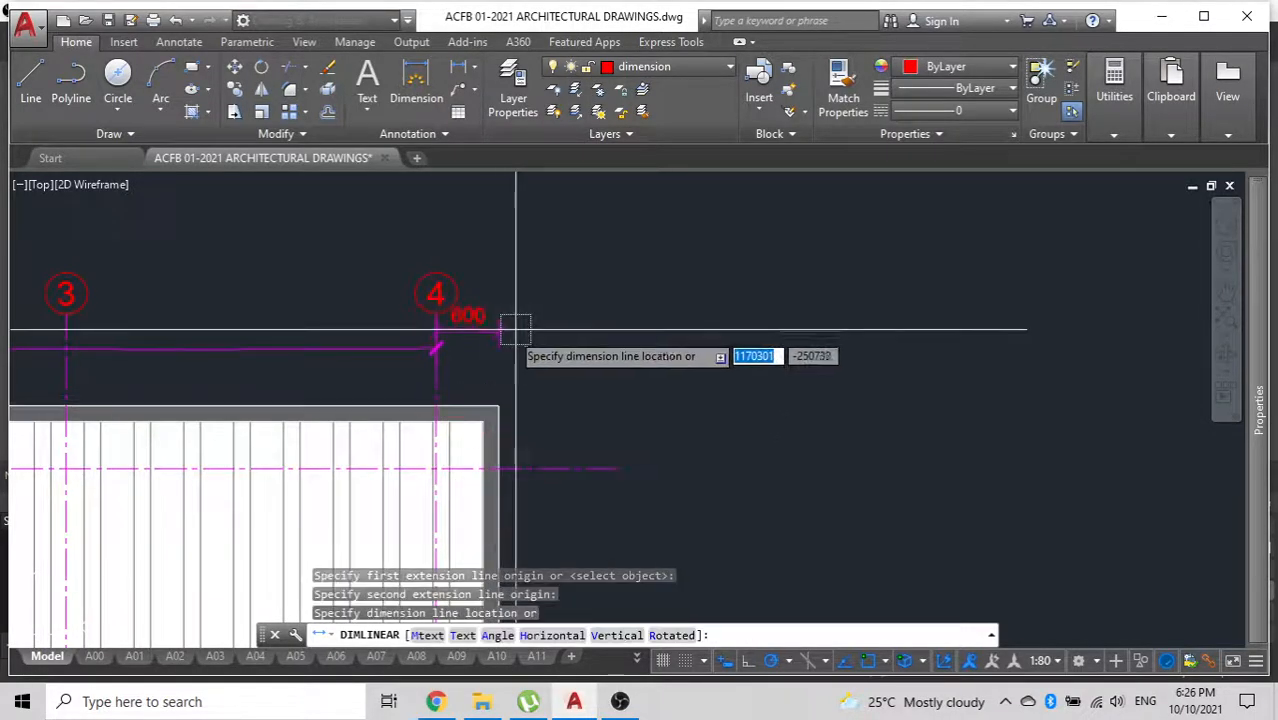
scroll(506, 336, "up", 4)
left_click(331, 366)
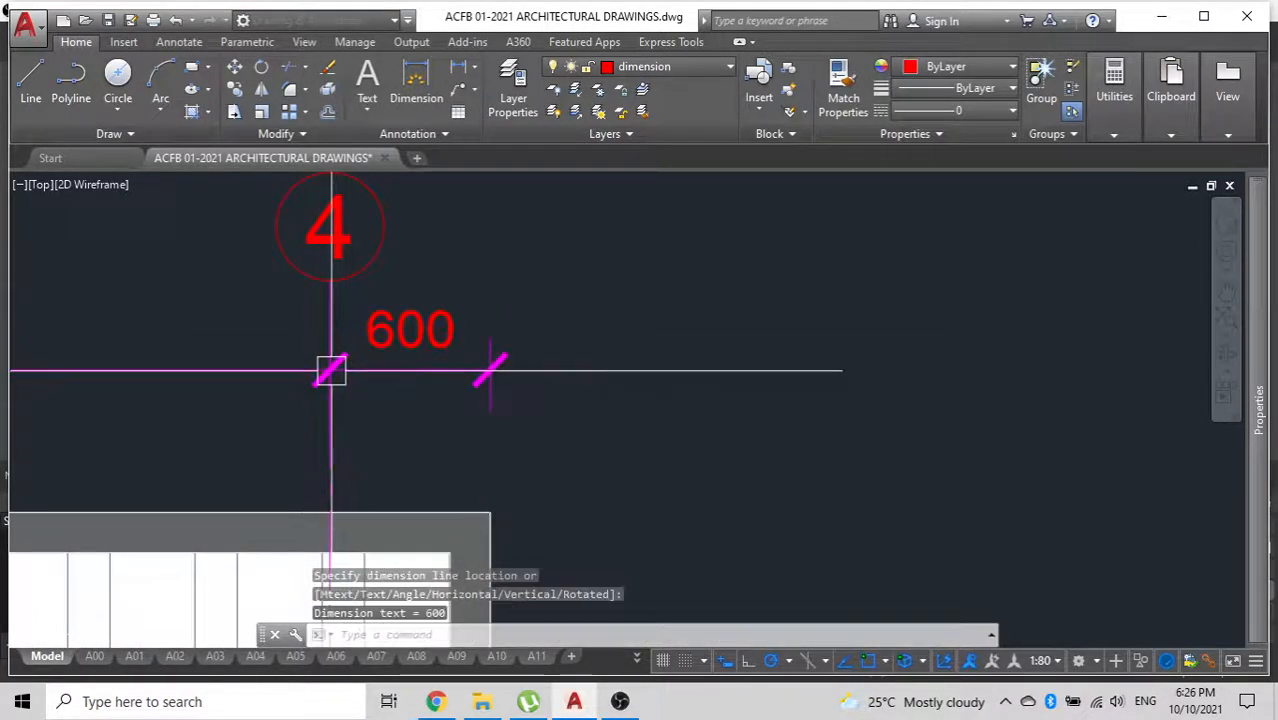
Add a linear dimension from the roof's left edge to grid line 1a, aligned with the existing 2000 dimension.
scroll(357, 362, "down", 5)
scroll(553, 280, "down", 4)
middle_click_drag(562, 283, 772, 301)
scroll(482, 275, "up", 9)
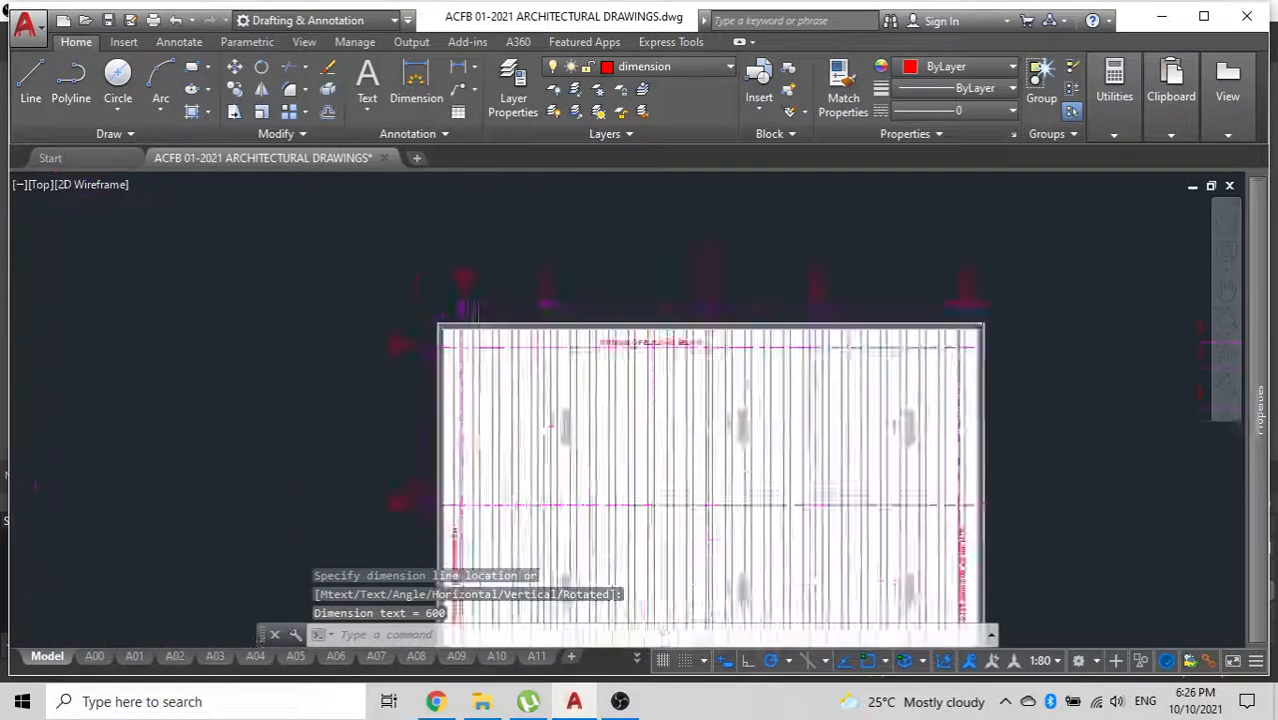
key("space")
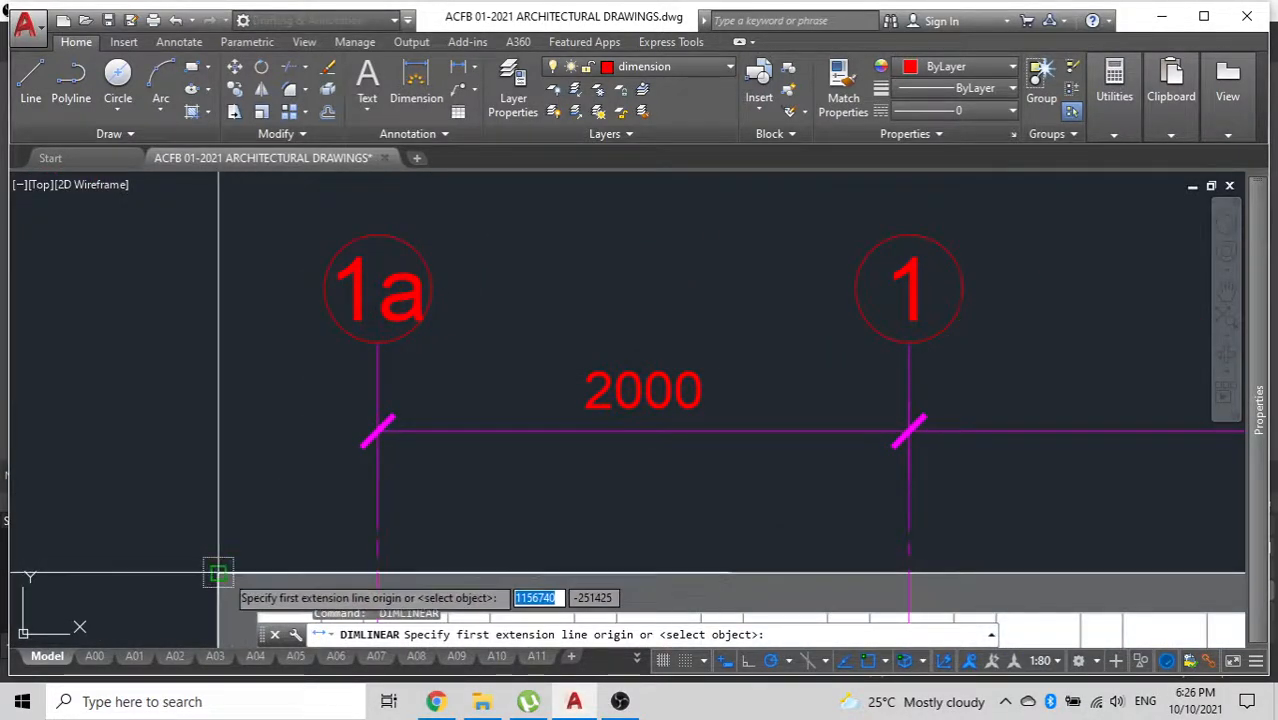
left_click(219, 573)
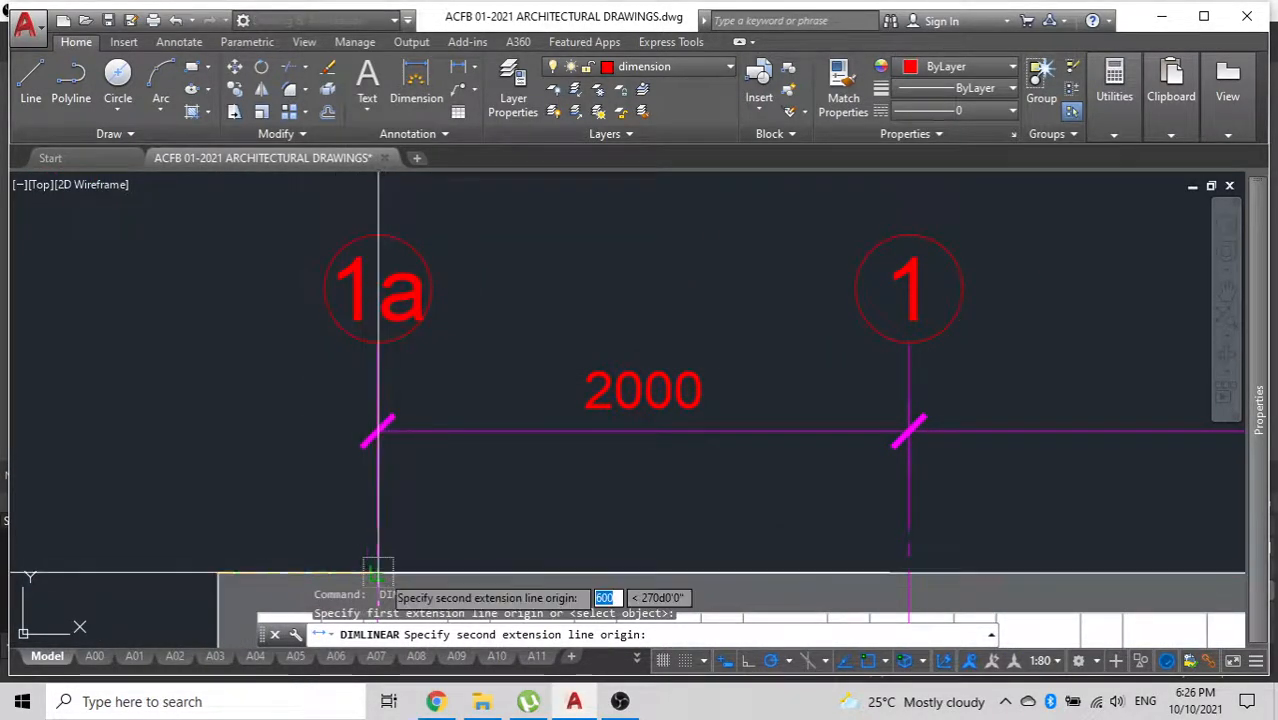
left_click(378, 572)
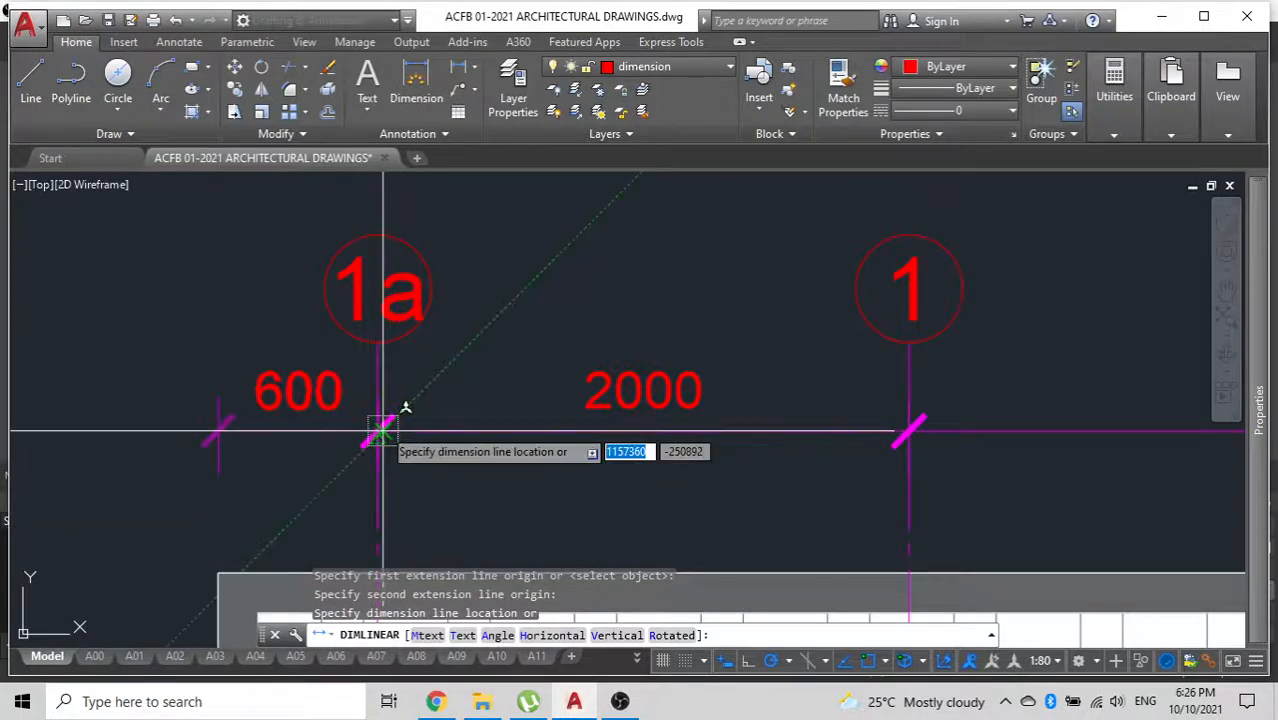
left_click(462, 390)
scroll(460, 360, "down", 4)
middle_click_drag(458, 332, 427, 184)
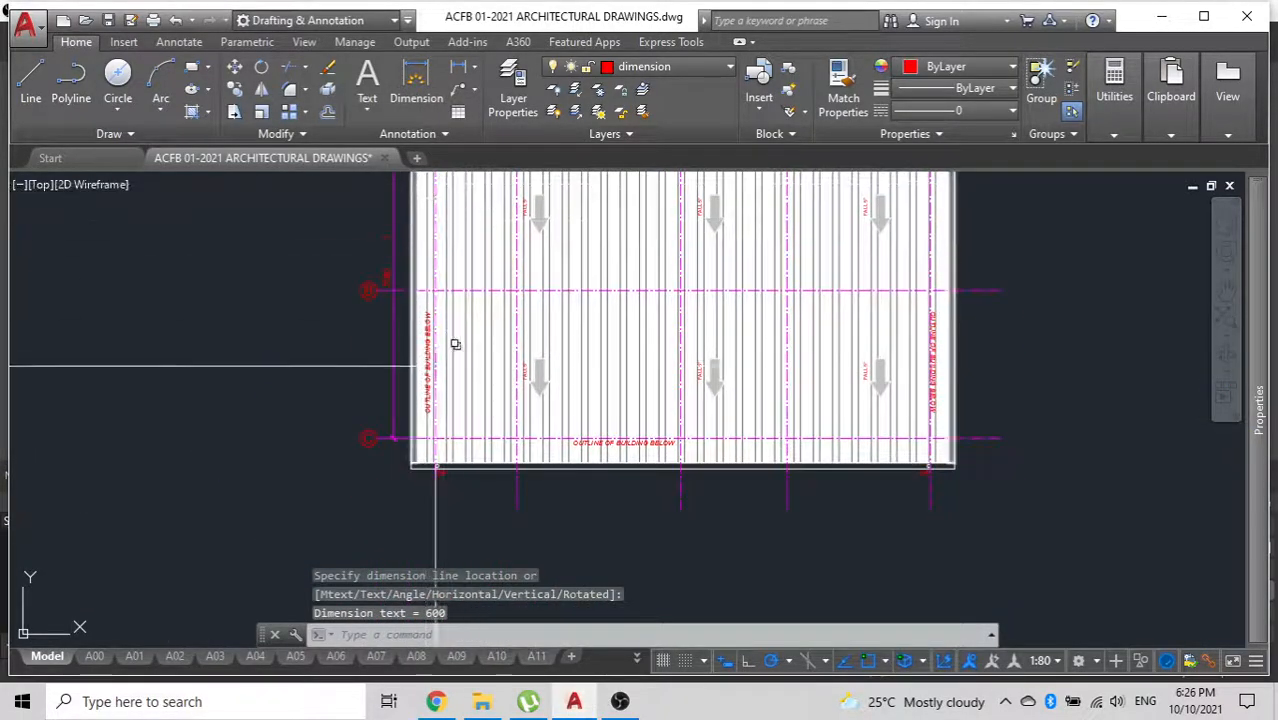
scroll(340, 465, "down", 2)
scroll(371, 457, "up", 8)
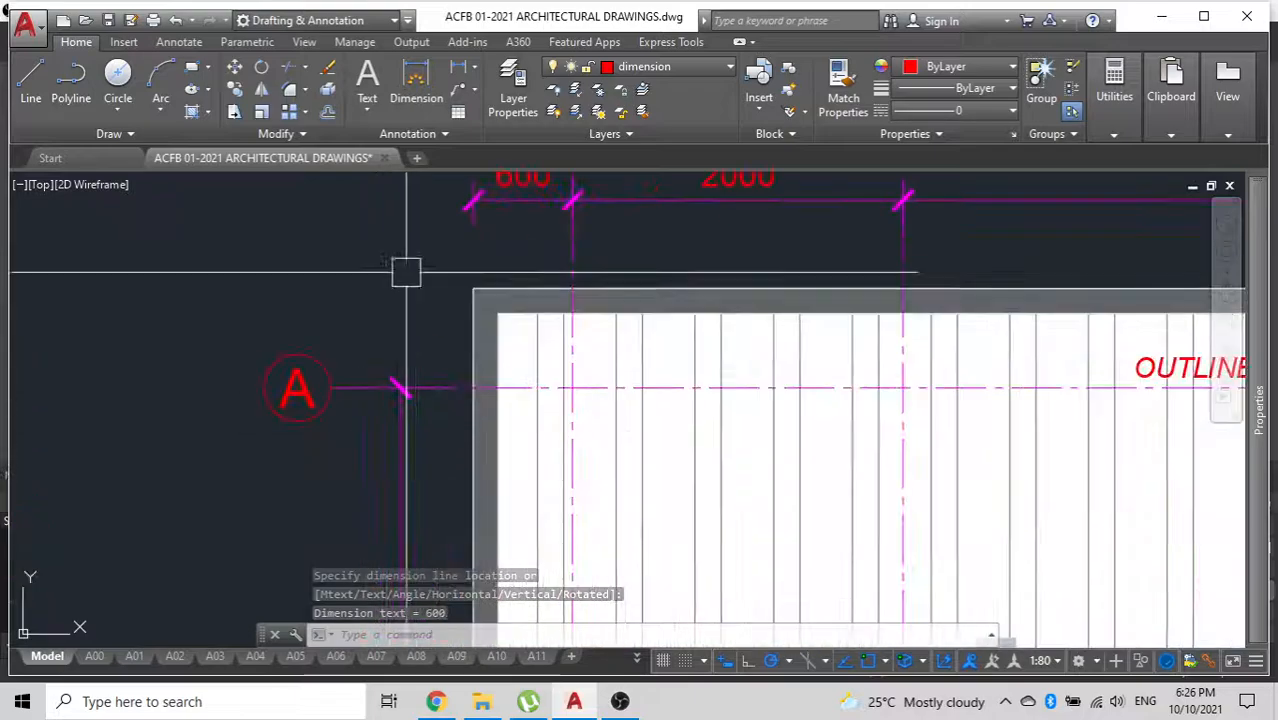
Add a vertical linear dimension from grid line A to the roof's upper edge, aligned with the existing dimension string beside the roof.
left_click(458, 66)
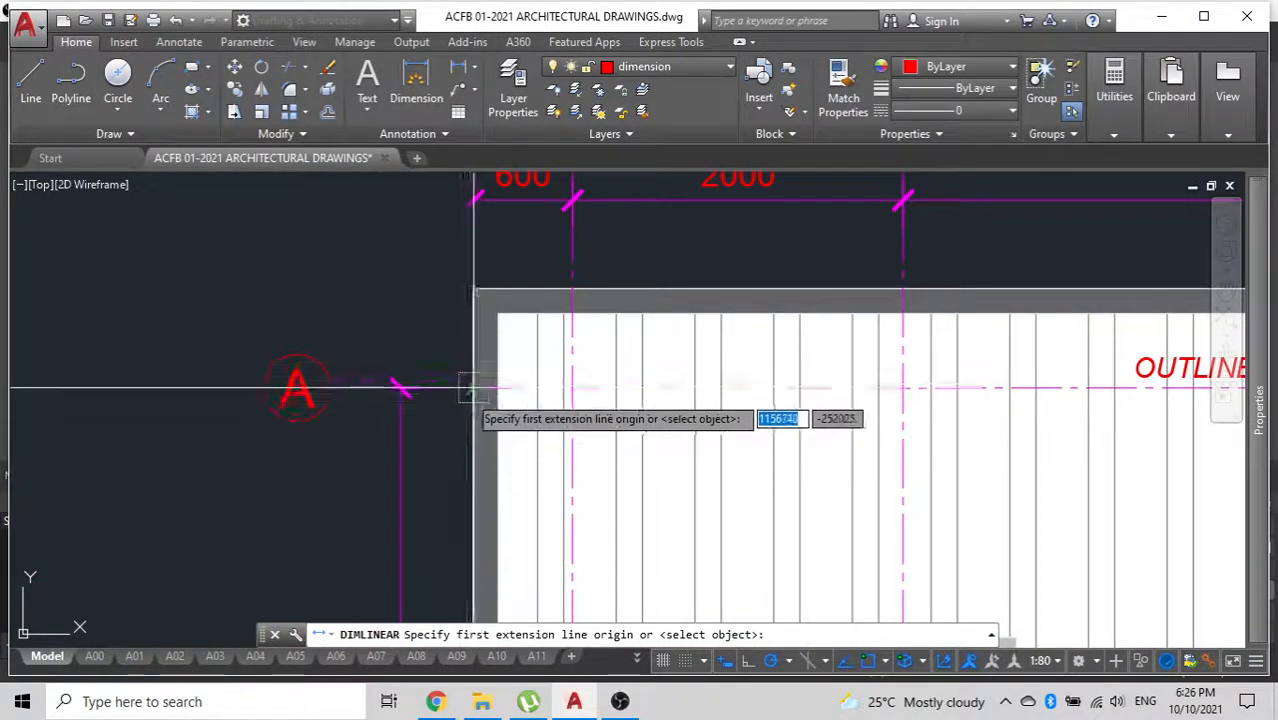
left_click(473, 387)
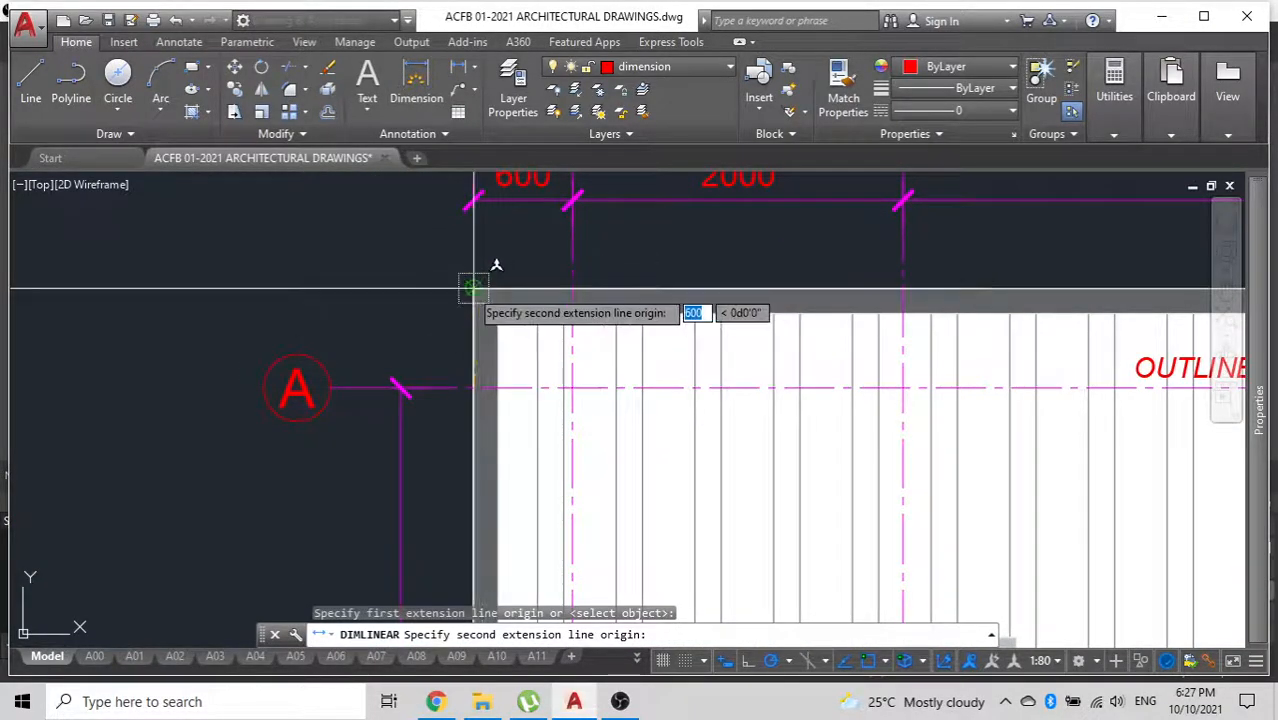
left_click(473, 289)
scroll(385, 362, "up", 4)
left_click(471, 423)
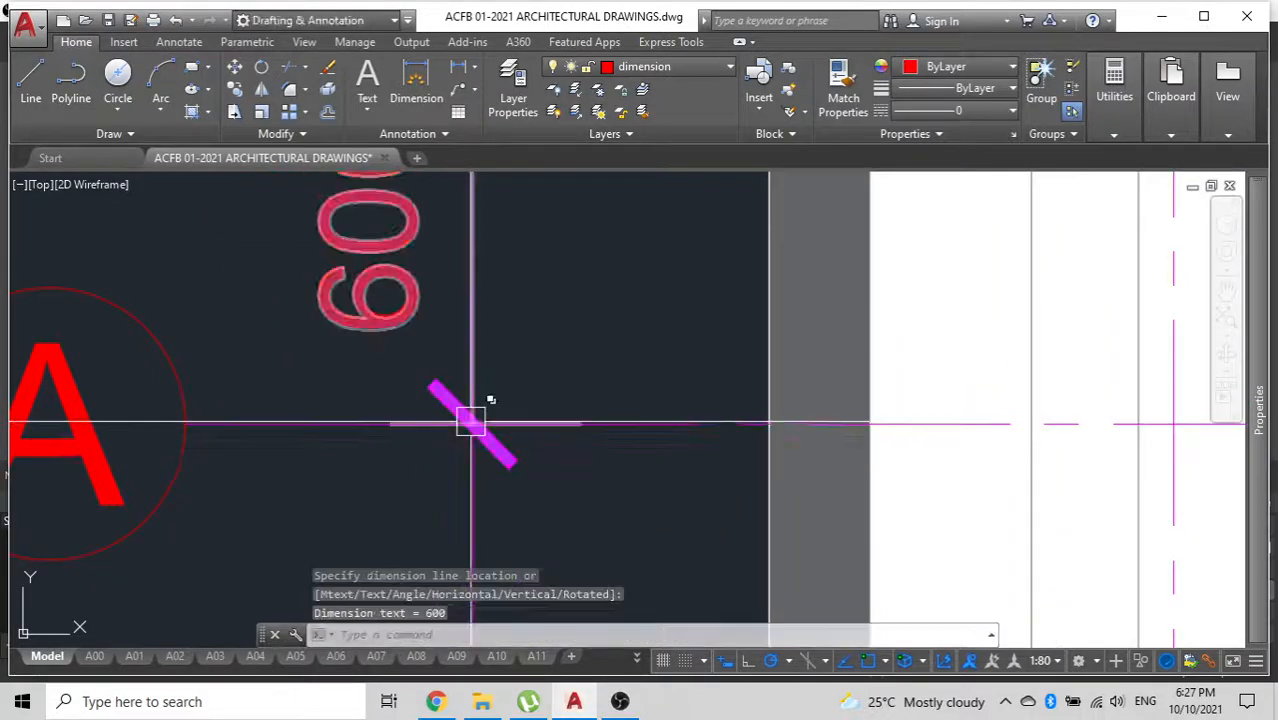
Add a vertical linear dimension from grid line C to the lower edge of the roof sheeting, aligned with the existing vertical dimension string.
scroll(471, 423, "down", 6)
scroll(451, 456, "up", 6)
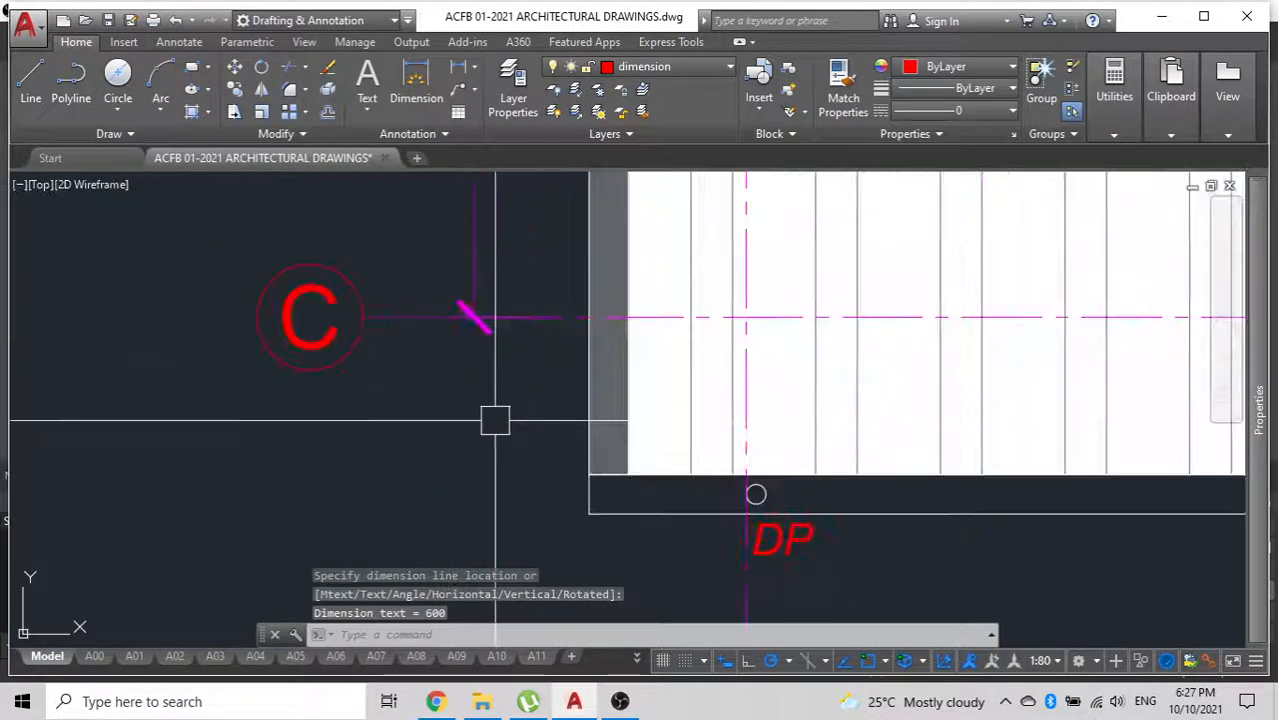
key("Return")
left_click(587, 318)
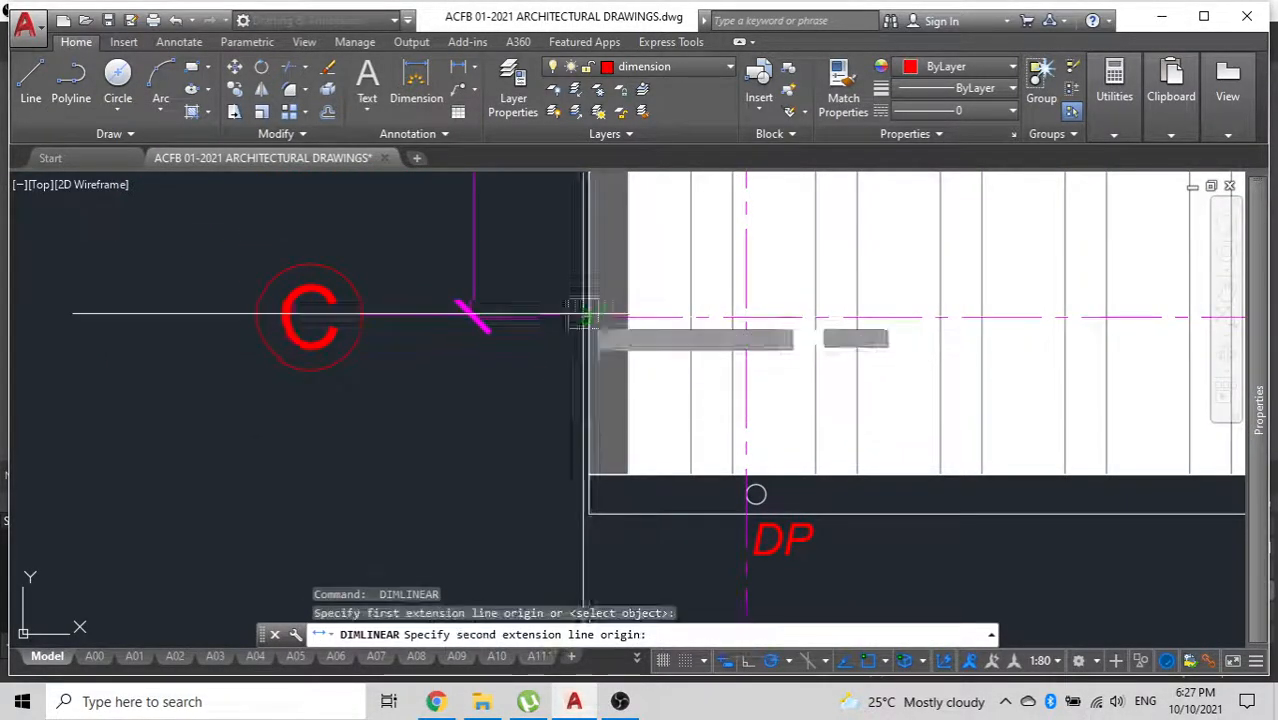
left_click(587, 462)
scroll(488, 335, "up", 4)
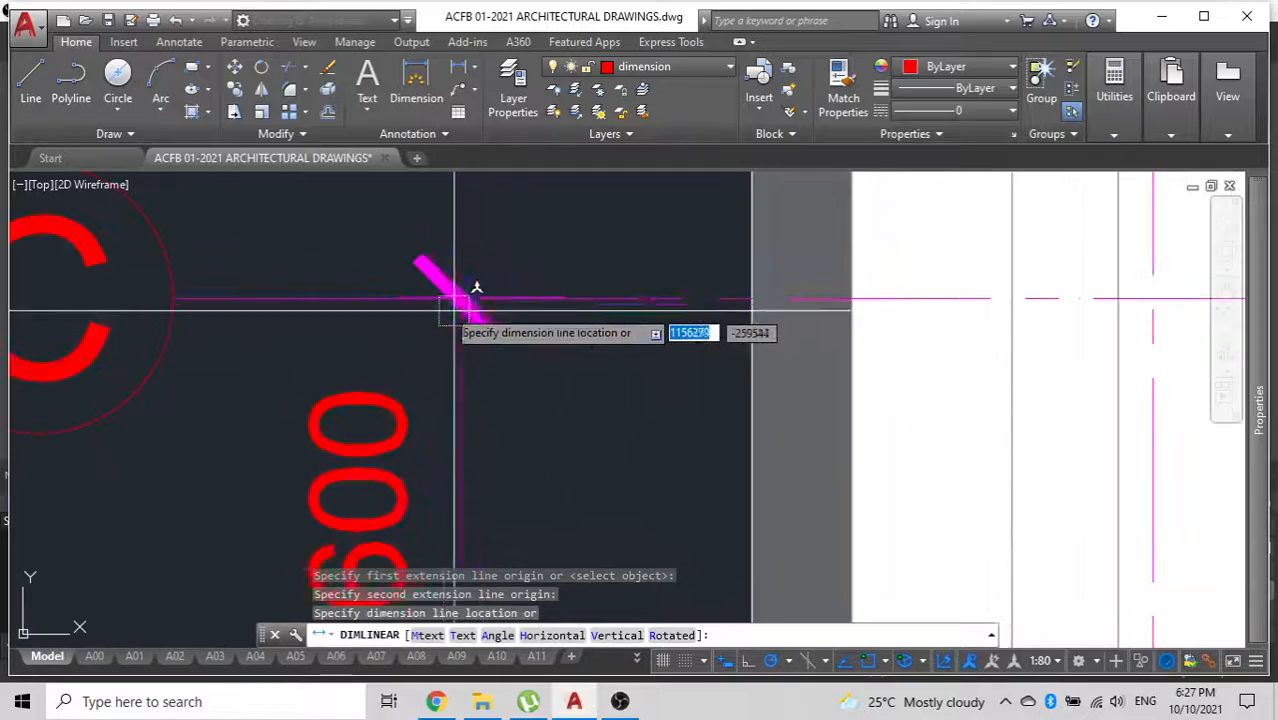
left_click(458, 297)
scroll(459, 295, "down", 5)
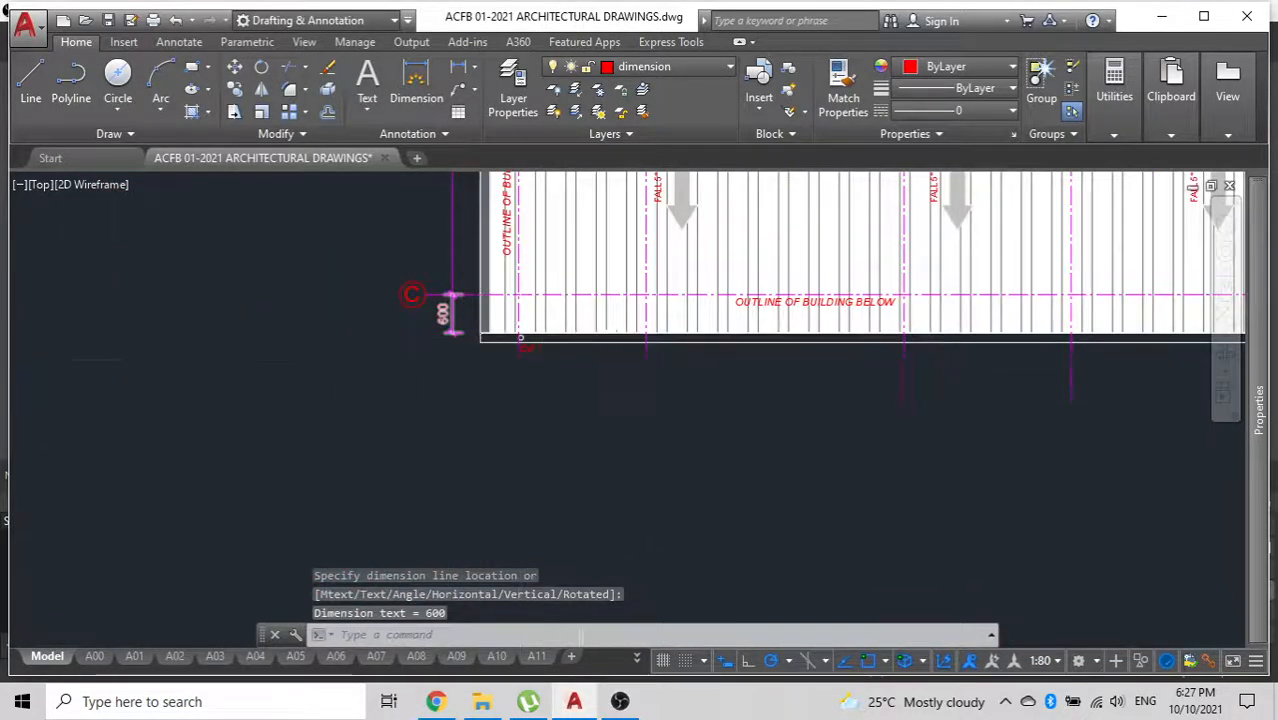
Examine the key reference table, the dimension string above the roof between grid lines 1 and 4, and the neighbouring roof plan.
scroll(455, 297, "down", 5)
scroll(840, 318, "up", 6)
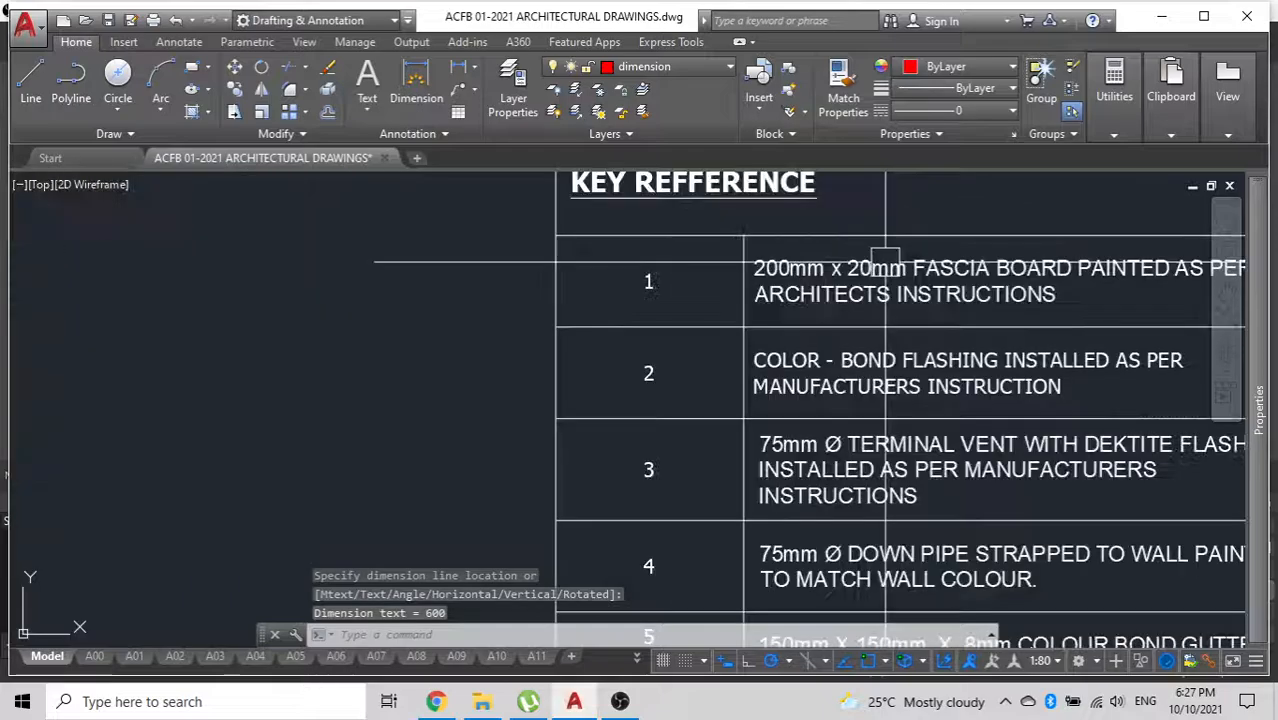
scroll(885, 262, "down", 5)
scroll(760, 300, "up", 8)
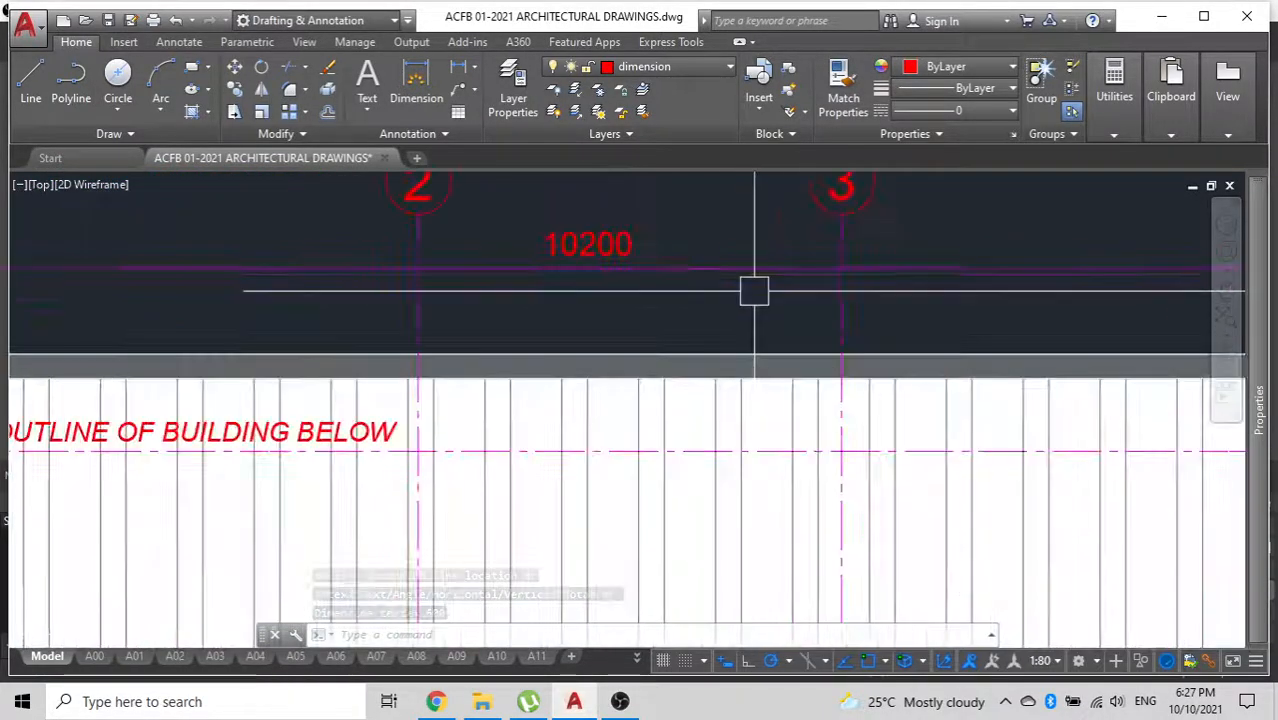
left_click(600, 250)
scroll(600, 255, "down", 2)
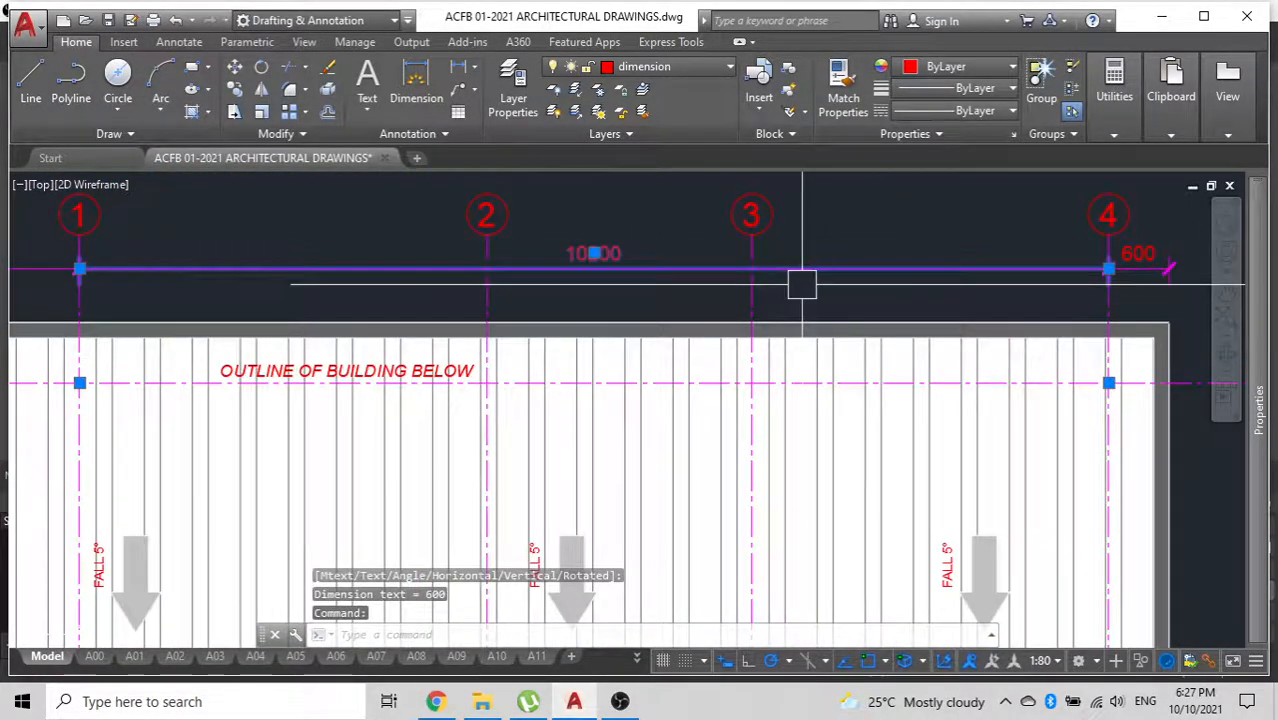
scroll(802, 284, "down", 2)
key("Escape")
scroll(767, 265, "up", 4)
scroll(826, 200, "down", 1)
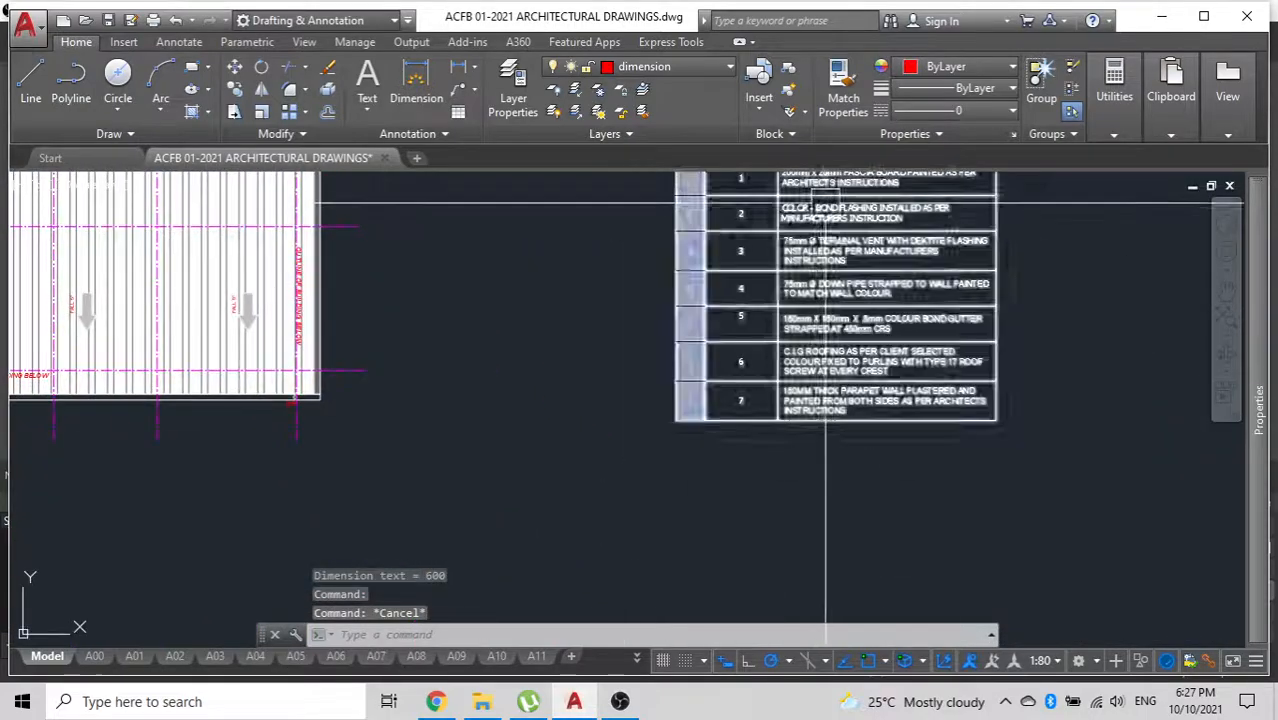
middle_click_drag(826, 202, 872, 337)
scroll(719, 399, "down", 3)
middle_click_drag(719, 399, 1033, 362)
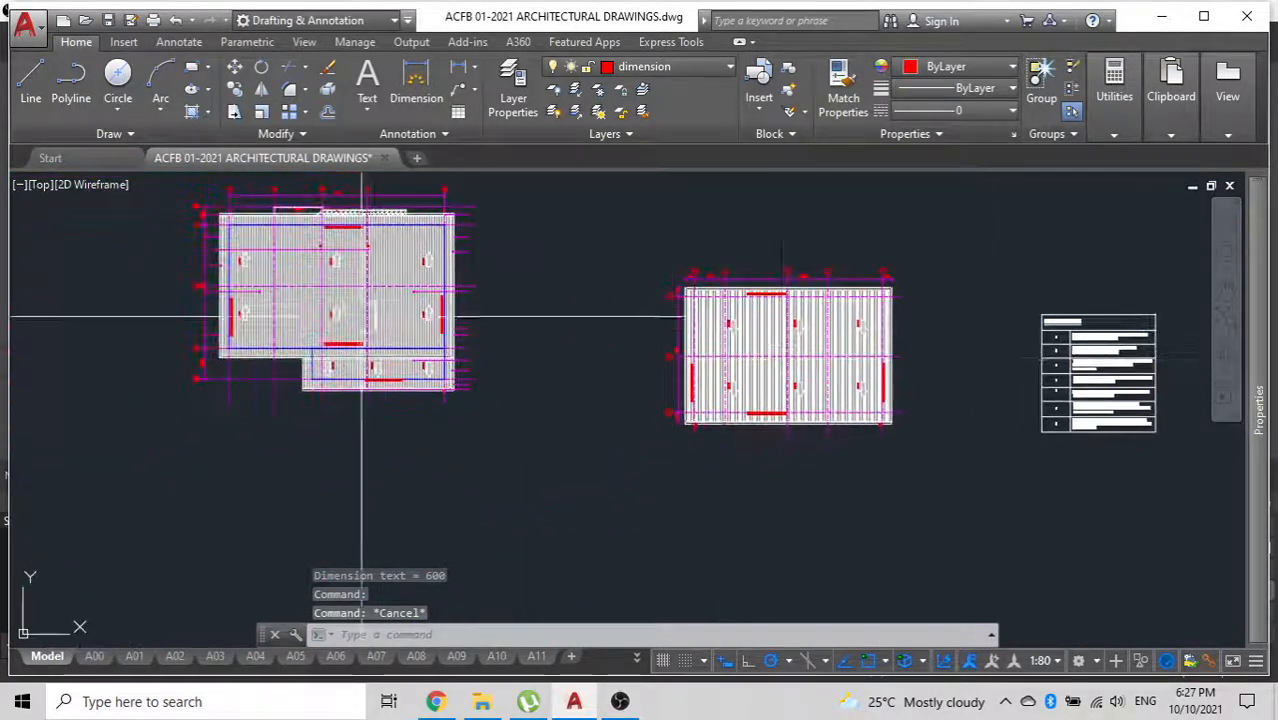
Copy the arrow leader numbered 1 from the neighbouring roof plan to the right edge of the new roof plan, below grid line A.
scroll(362, 263, "up", 5)
middle_click_drag(457, 228, 498, 322)
scroll(489, 294, "down", 3)
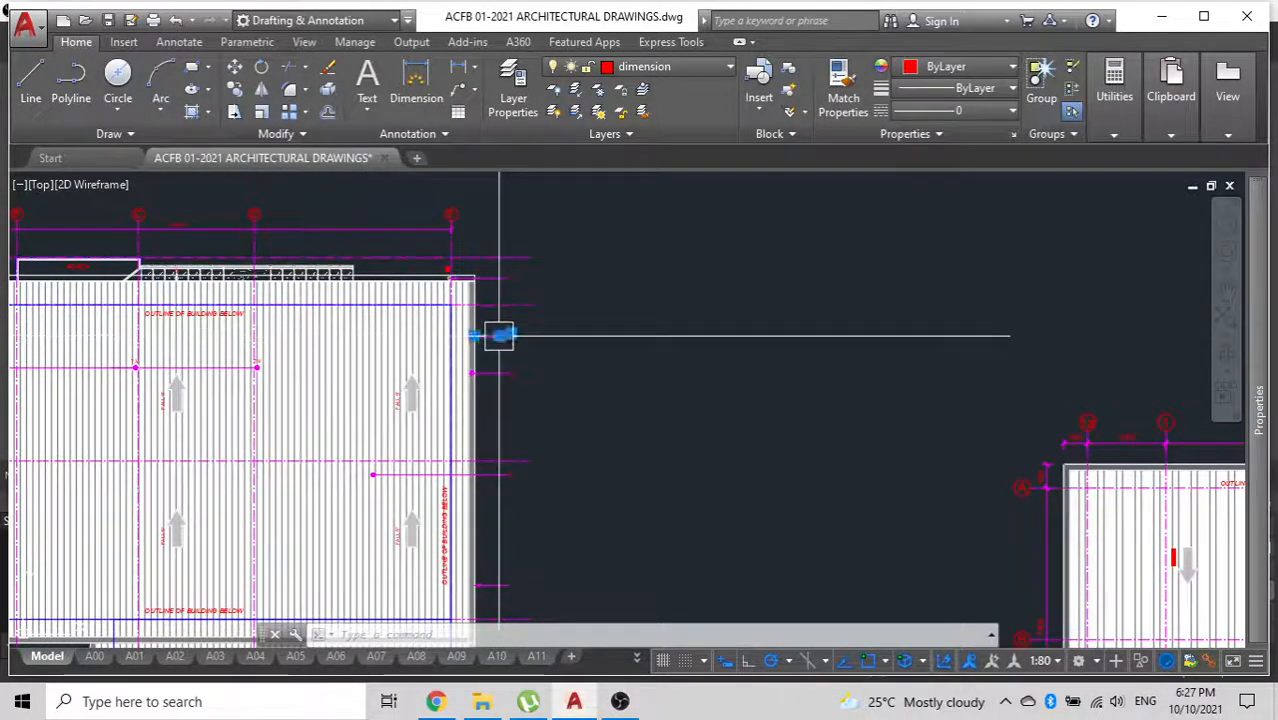
key("Return")
scroll(507, 338, "up", 3)
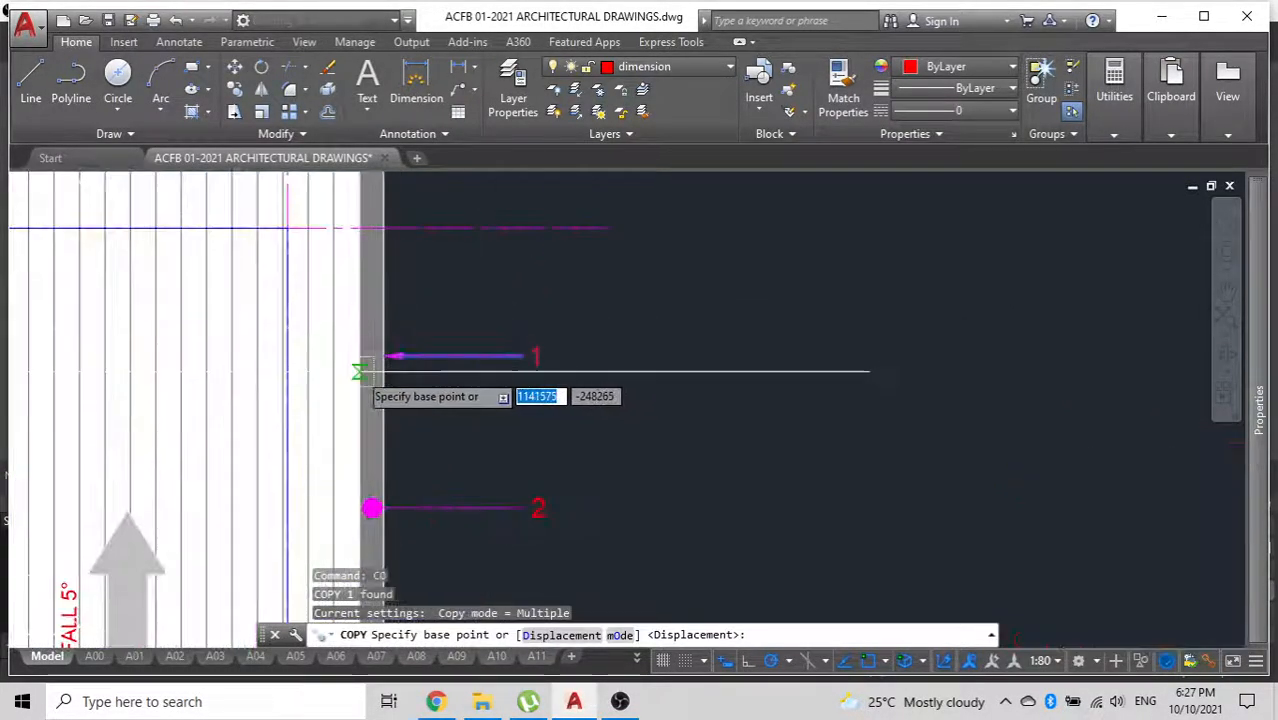
left_click(393, 352)
scroll(425, 322, "down", 5)
scroll(340, 375, "up", 6)
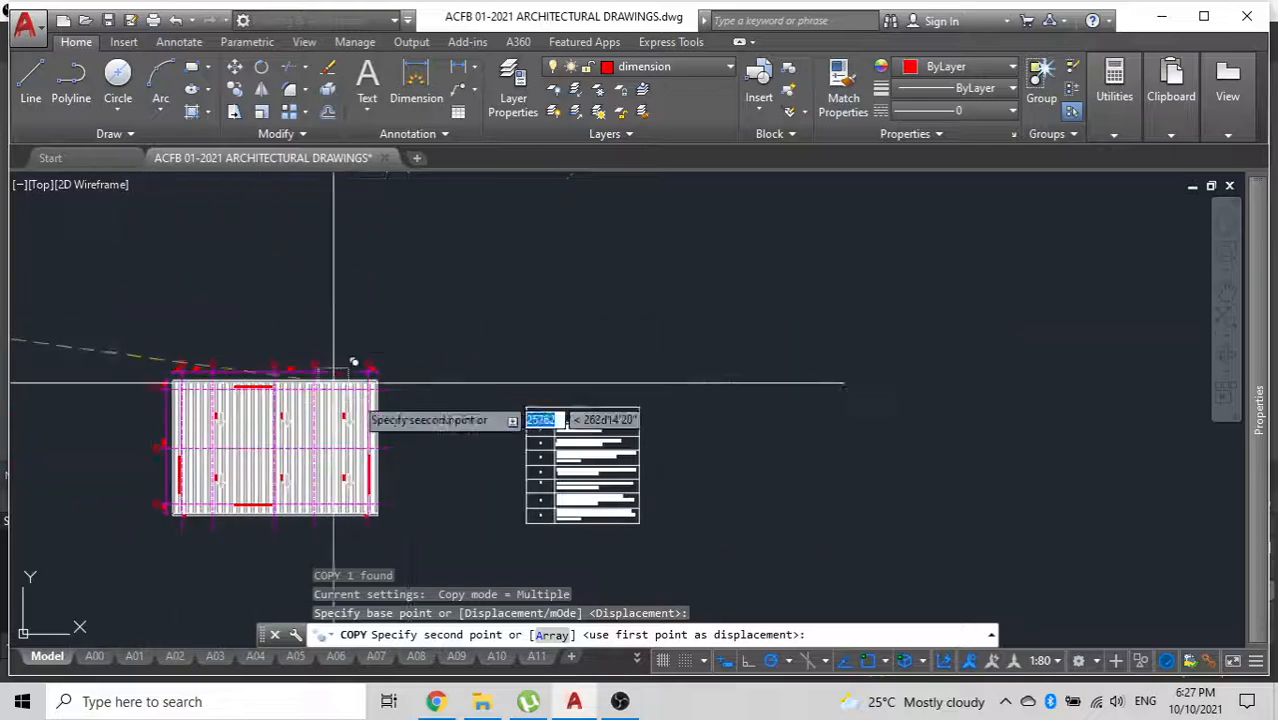
scroll(516, 307, "down", 2)
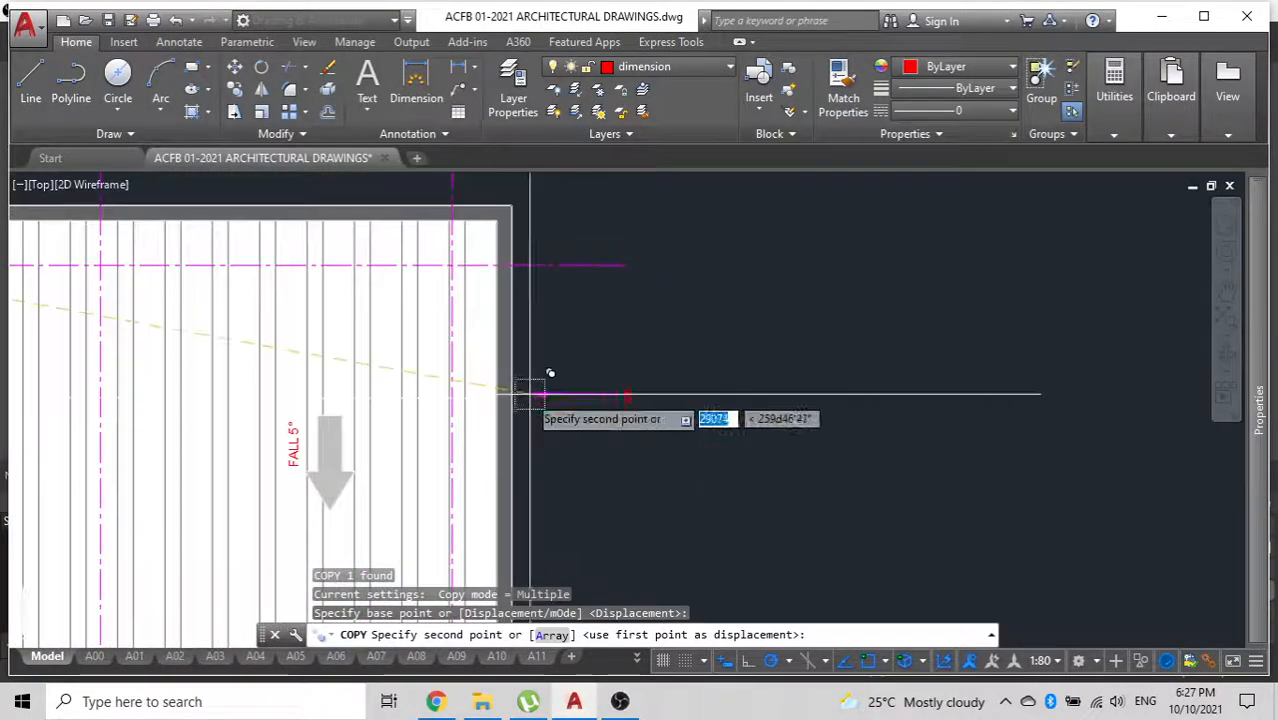
key("Escape")
Copy the leader numbered 1 straight down along the roof's right edge, keeping it above the middle grid line.
scroll(606, 386, "down", 3)
middle_click_drag(651, 371, 473, 357)
scroll(649, 392, "up", 3)
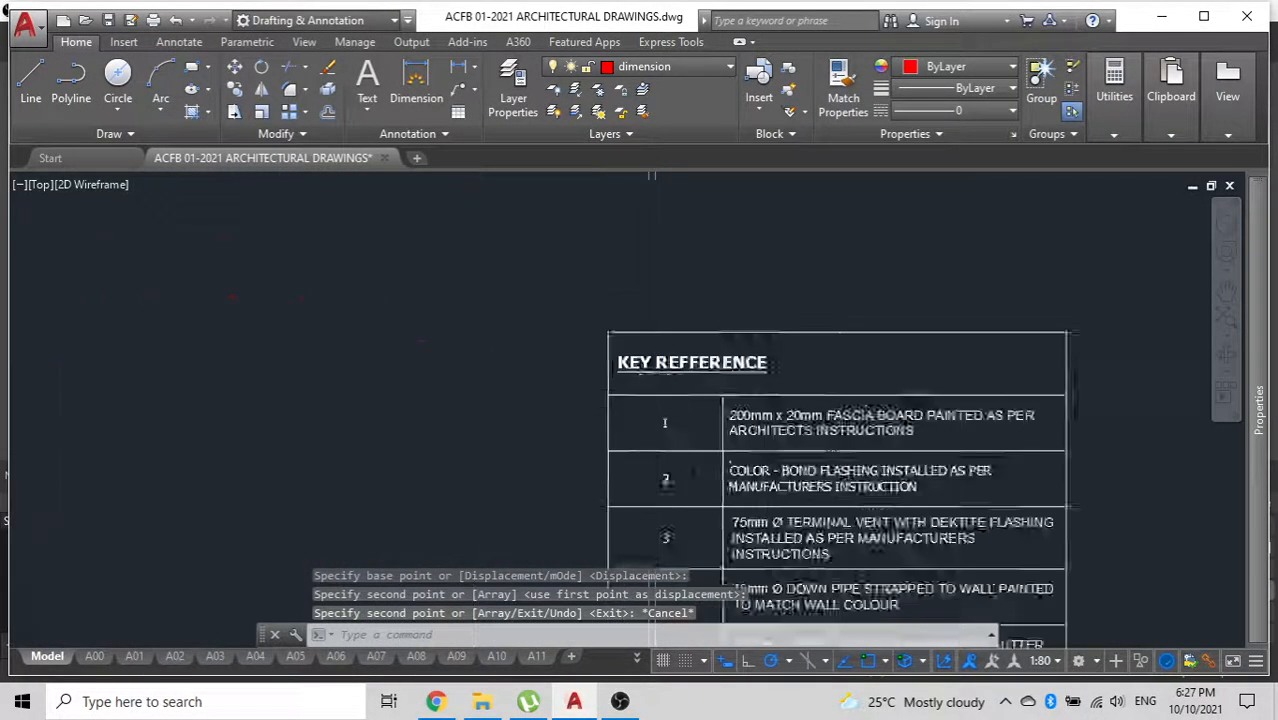
scroll(634, 419, "down", 1)
mouse_move(657, 413)
middle_mouse_down()
mouse_move(751, 391)
mouse_move(775, 361)
middle_mouse_up()
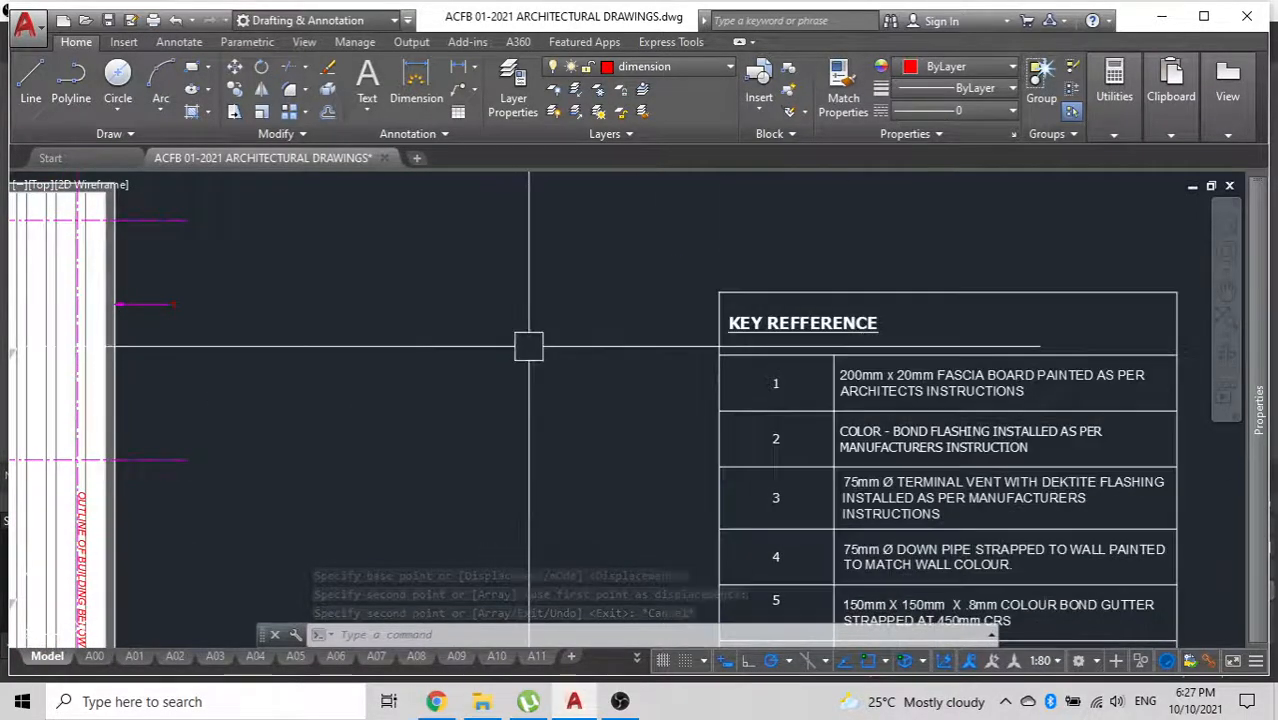
mouse_move(528, 345)
middle_mouse_down()
mouse_move(699, 359)
mouse_move(602, 320)
mouse_move(639, 320)
mouse_move(726, 358)
middle_mouse_up()
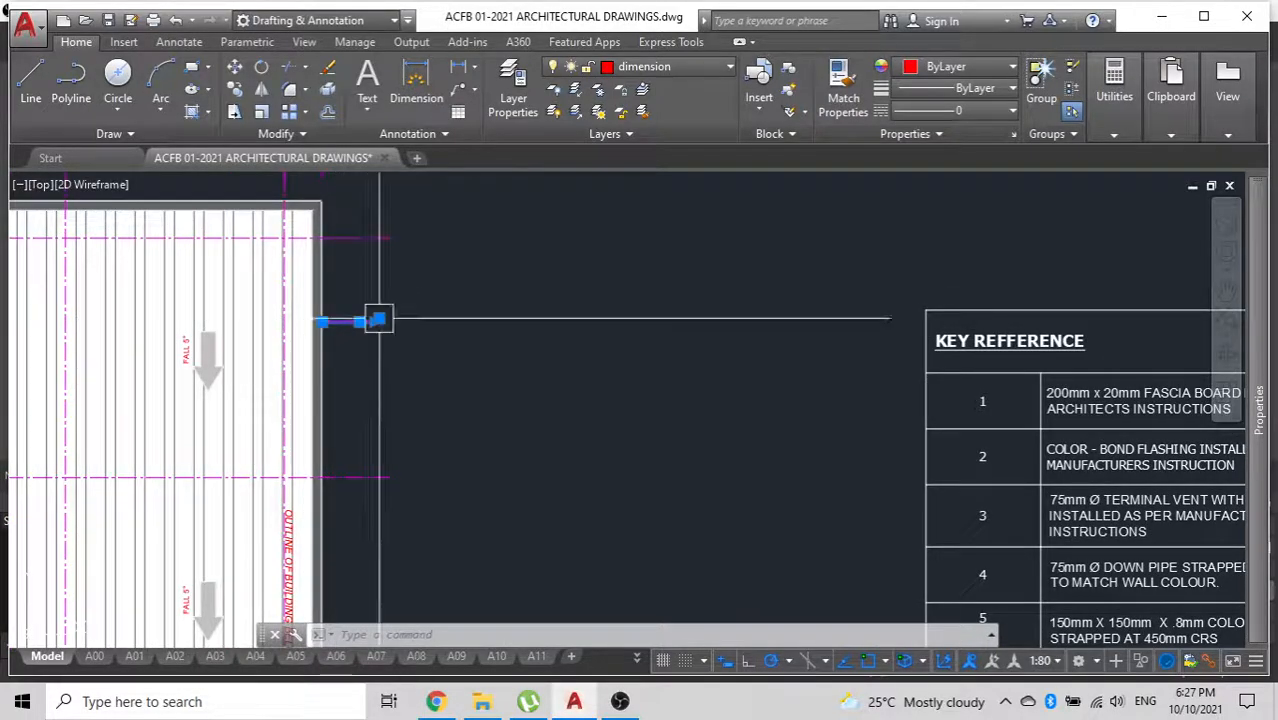
type("co")
key("Return")
left_click(511, 318)
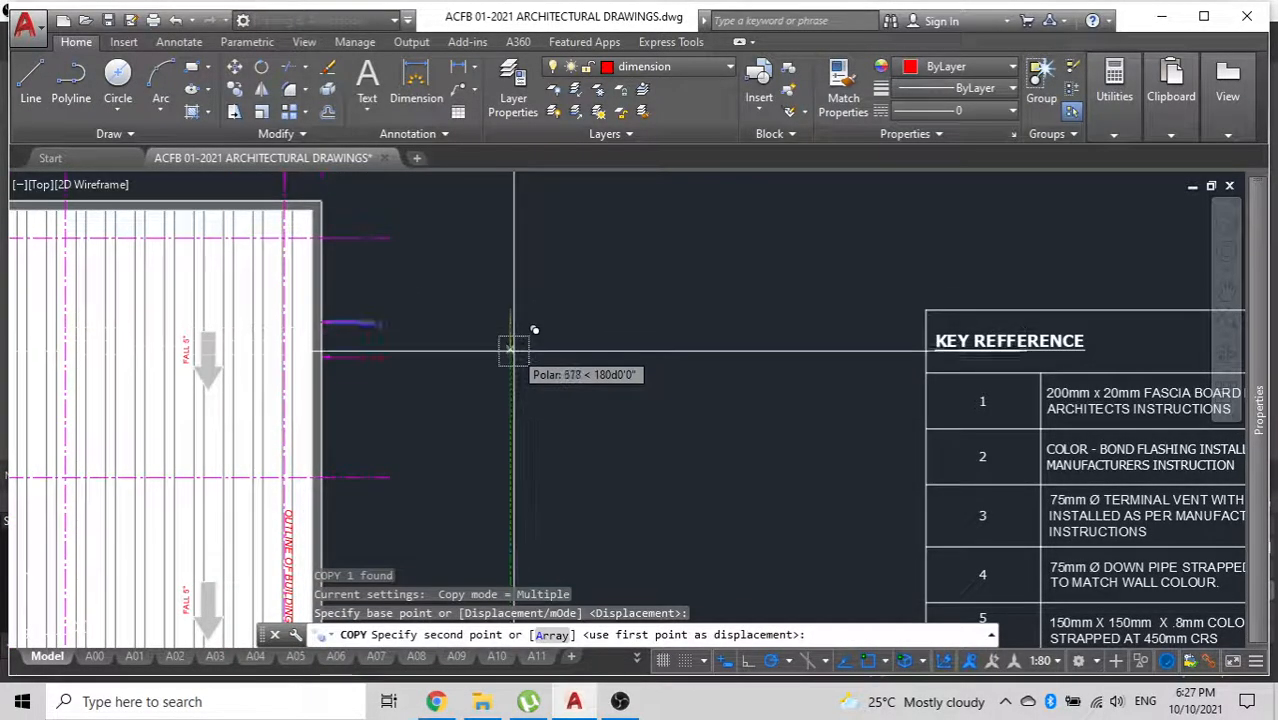
left_click(513, 390)
key("Escape")
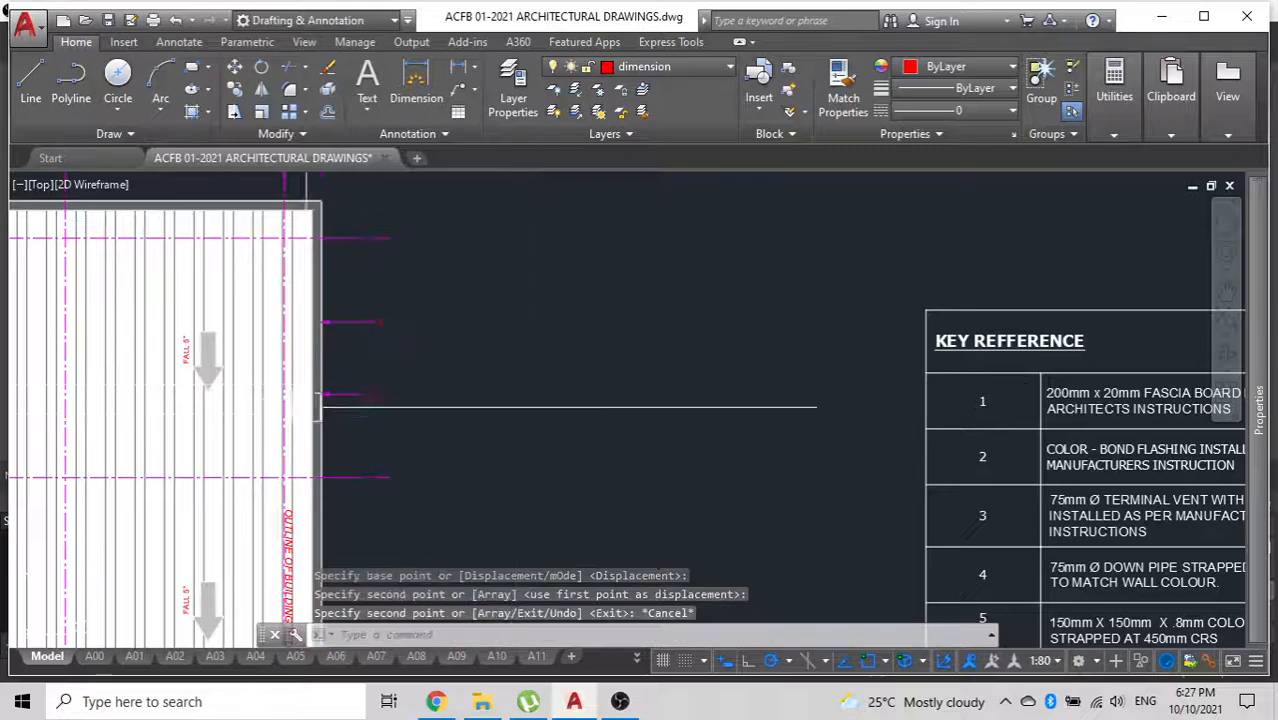
Change the arrowhead of the lower copied leader at the roof's right edge to Dot.
left_click(339, 389)
mouse_move(1266, 350)
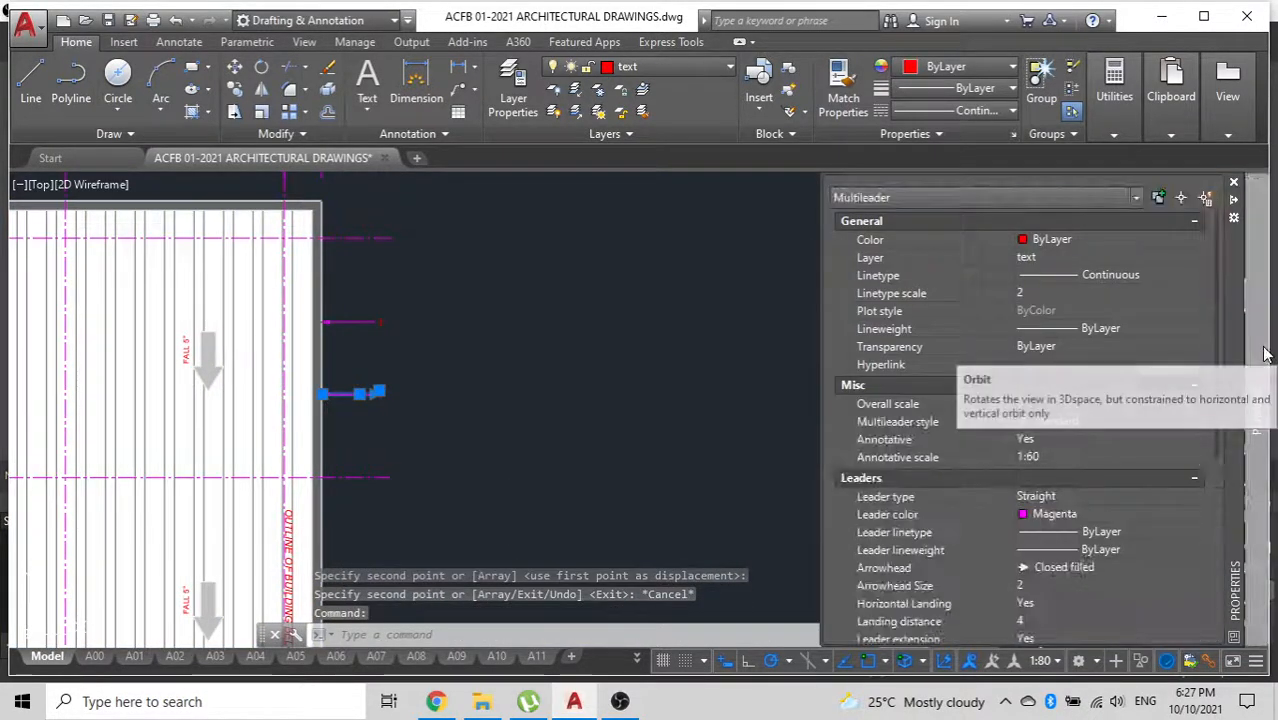
left_click(1087, 566)
left_click(1071, 566)
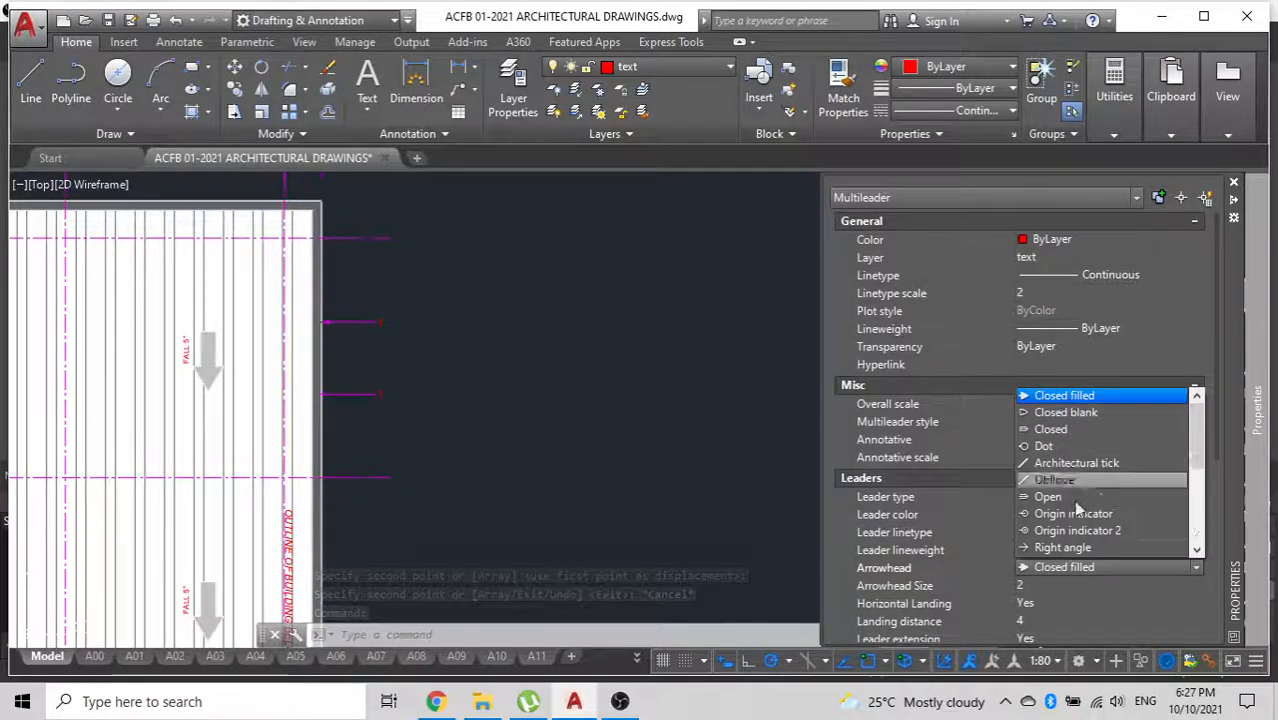
left_click(1069, 447)
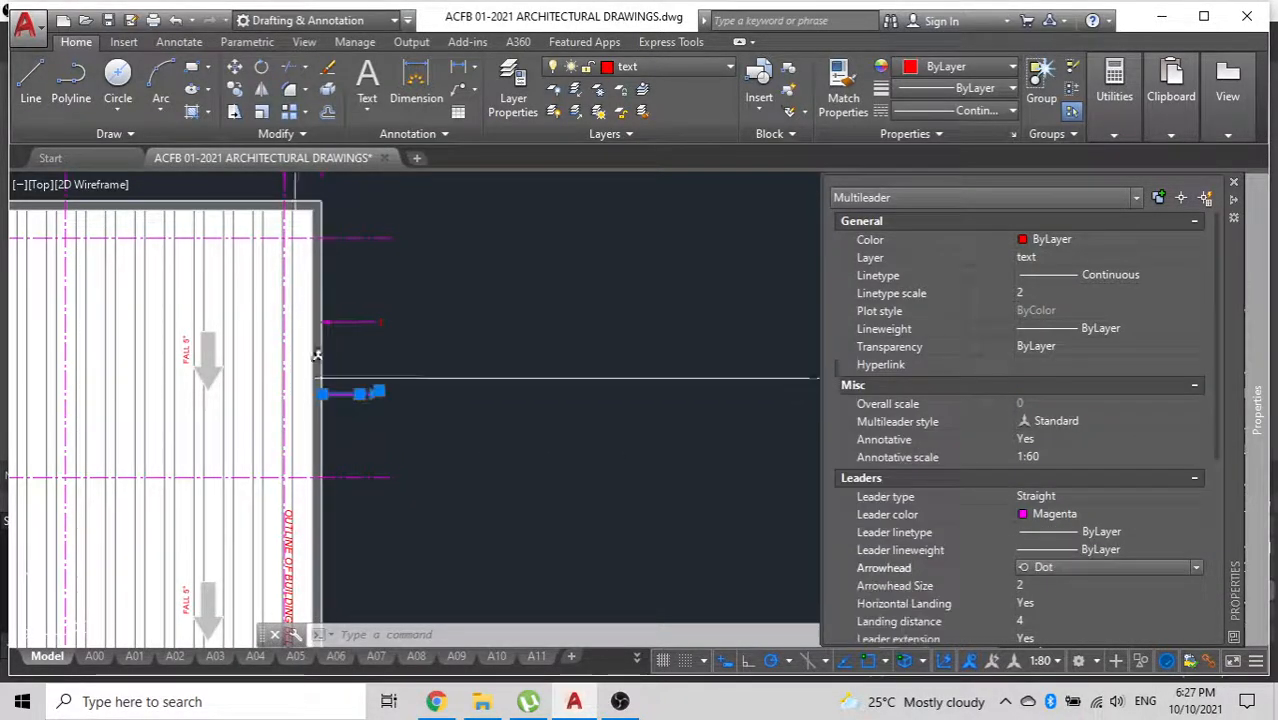
Move the lower leader's dot to the middle of the grey strip along the roof's right edge and change its number to 2.
scroll(316, 385, "up", 10)
left_click(372, 427)
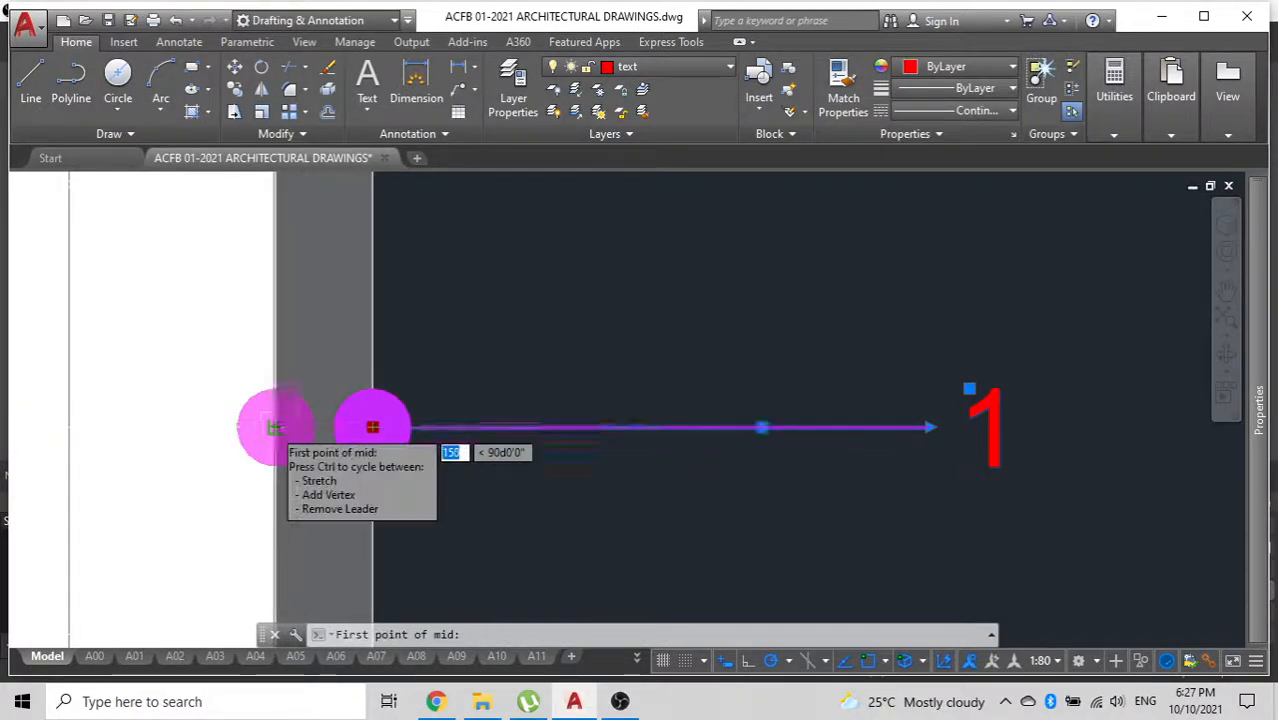
left_click(271, 427)
left_click(371, 426)
scroll(367, 424, "down", 7)
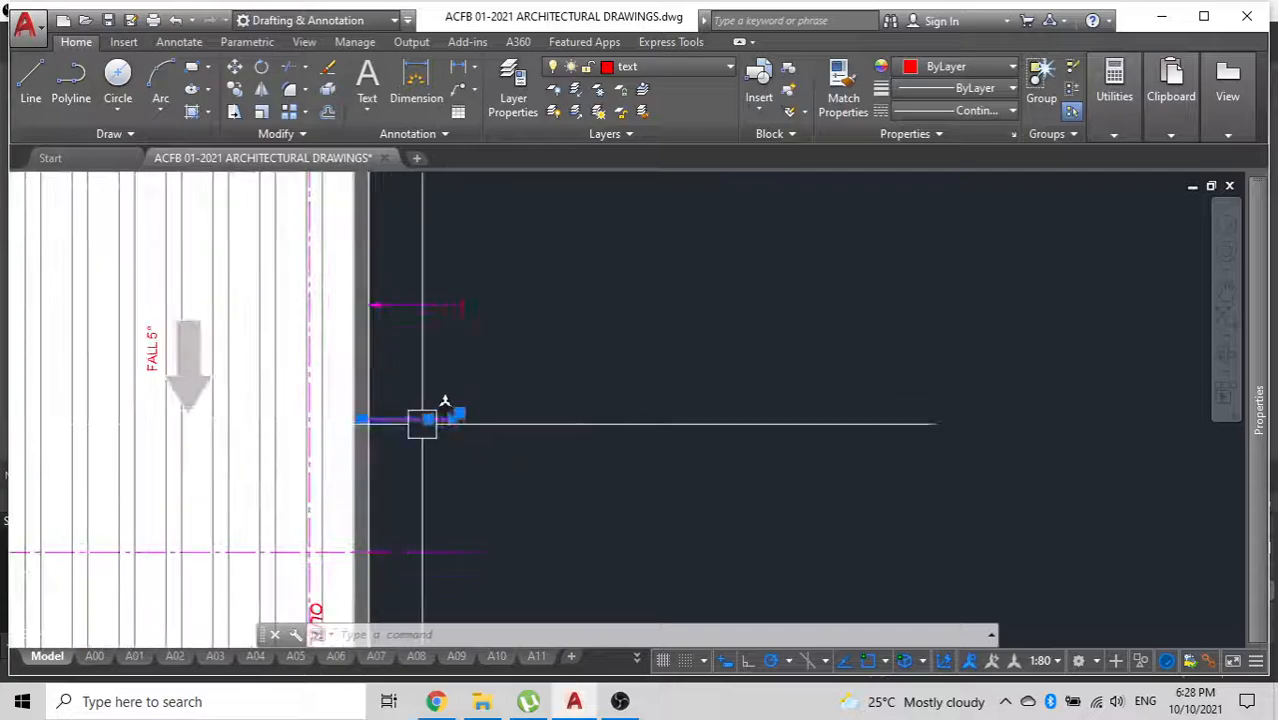
double_click(466, 422)
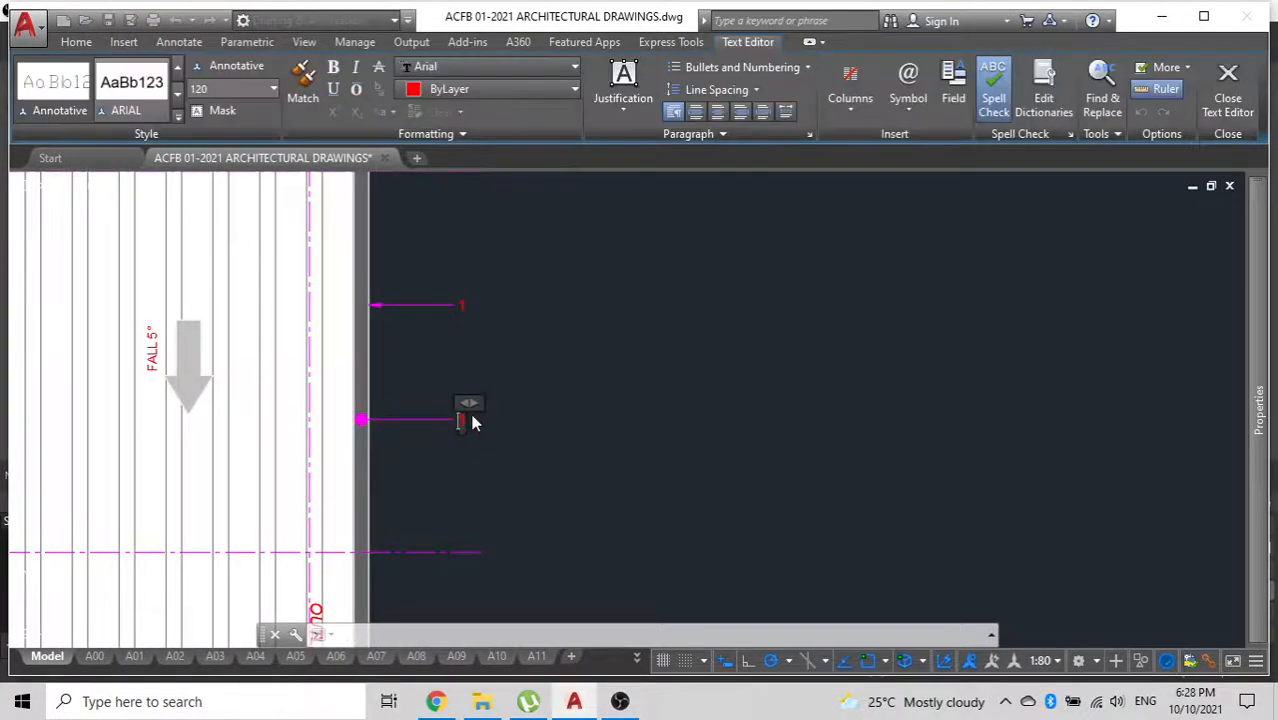
left_click(533, 388)
Examine the numbered entries of the key reference table to find which items apply to the roof plan.
scroll(533, 388, "down", 6)
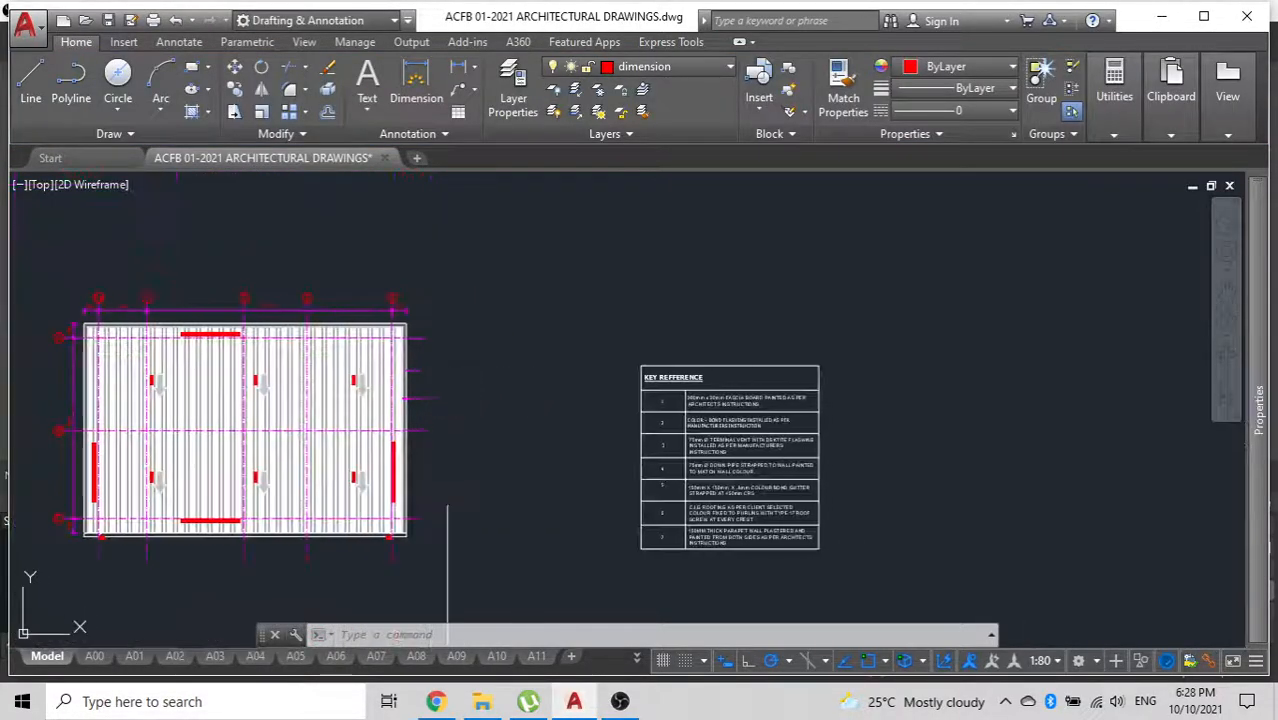
scroll(652, 436, "up", 3)
scroll(652, 436, "up", 2)
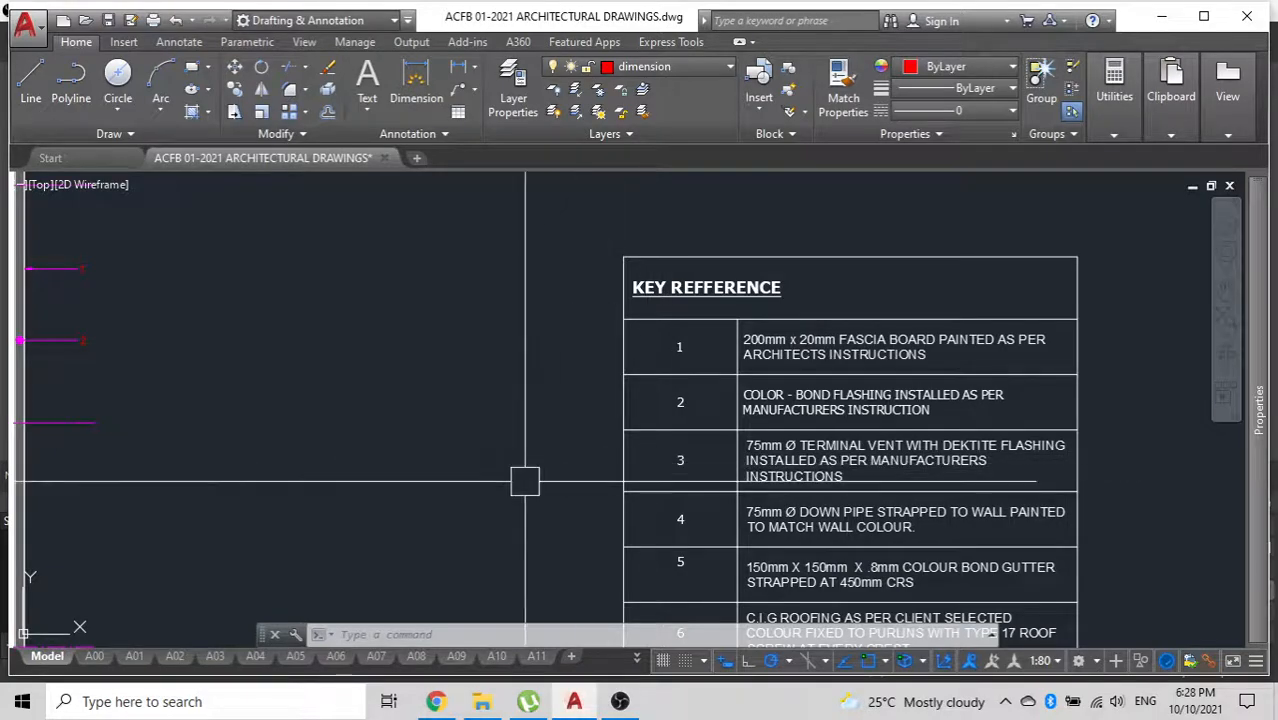
scroll(507, 487, "down", 2)
scroll(573, 451, "up", 2)
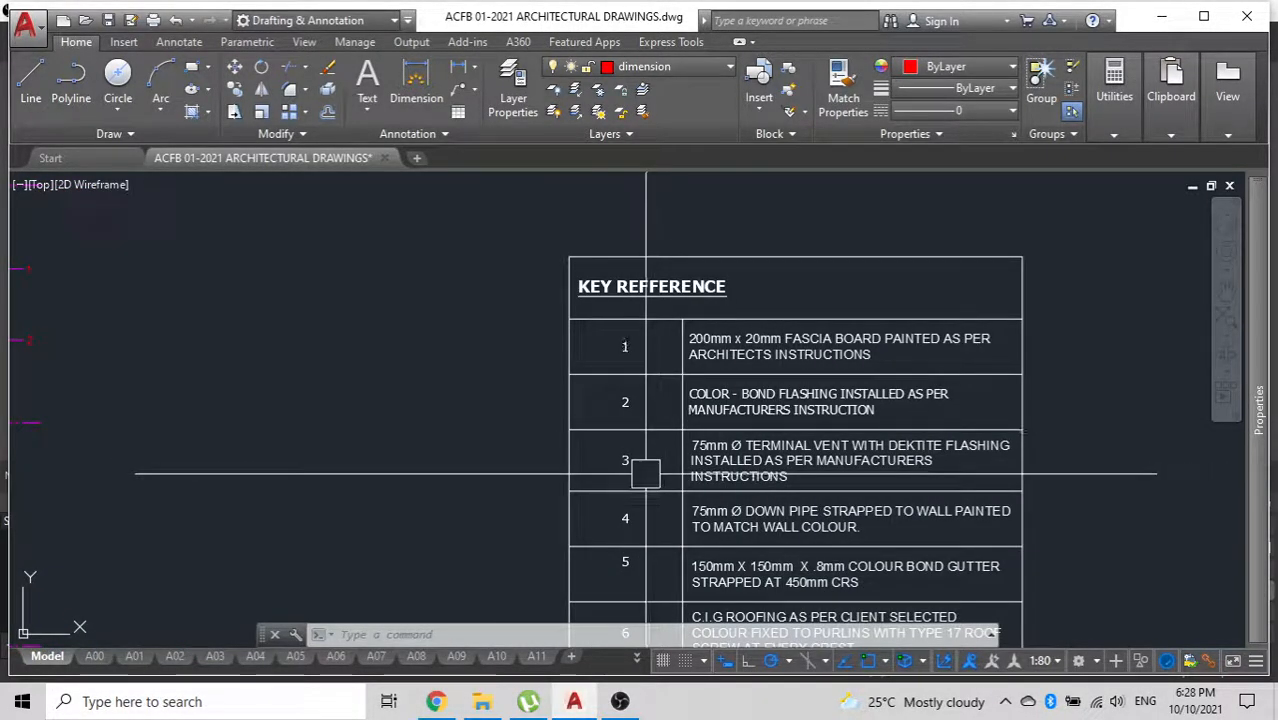
middle_click_drag(631, 479, 723, 348)
scroll(483, 443, "down", 3)
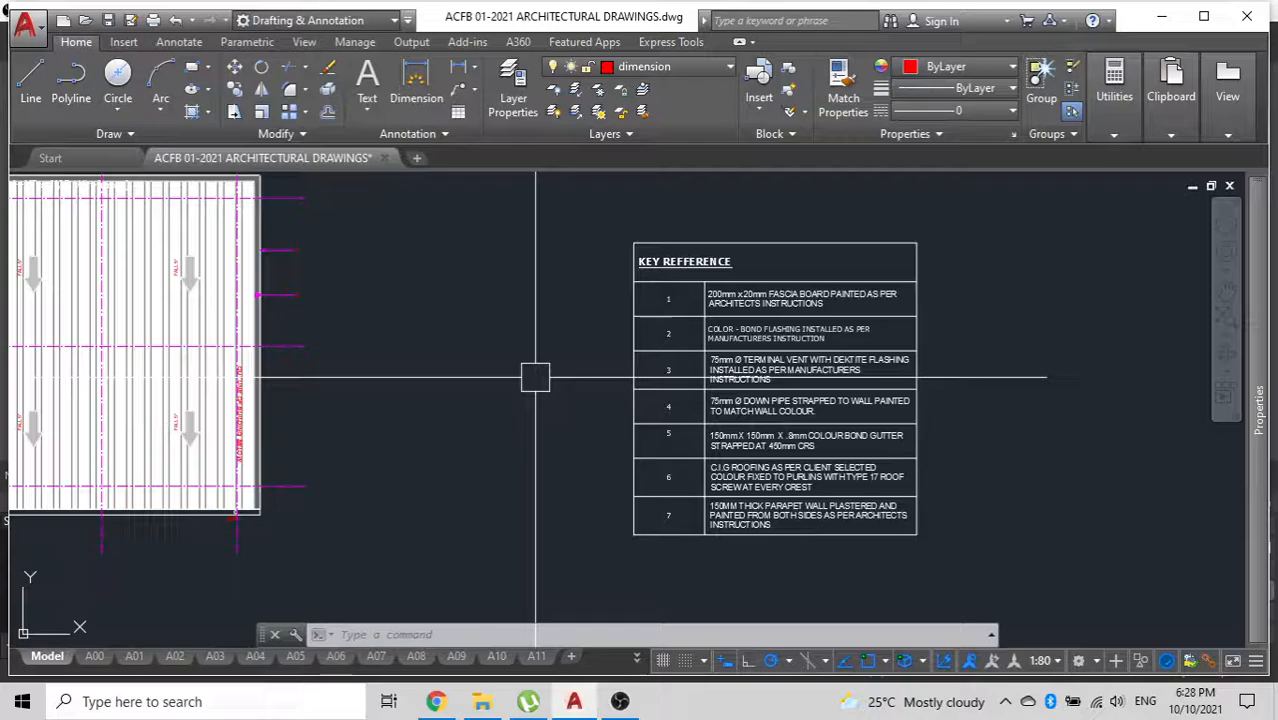
Copy the dot leader numbered 2 from the roof's right edge down to the gutter strip at the roof's lower right corner.
scroll(280, 291, "up", 2)
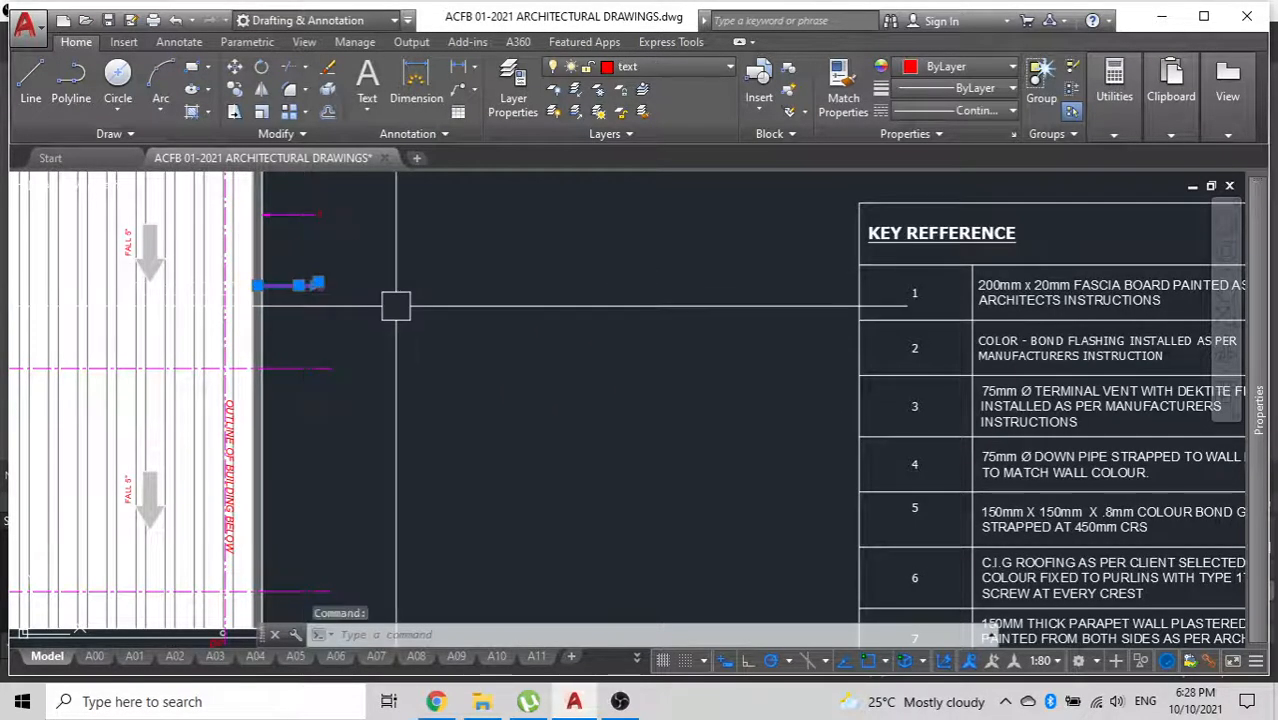
type("o")
key("Return")
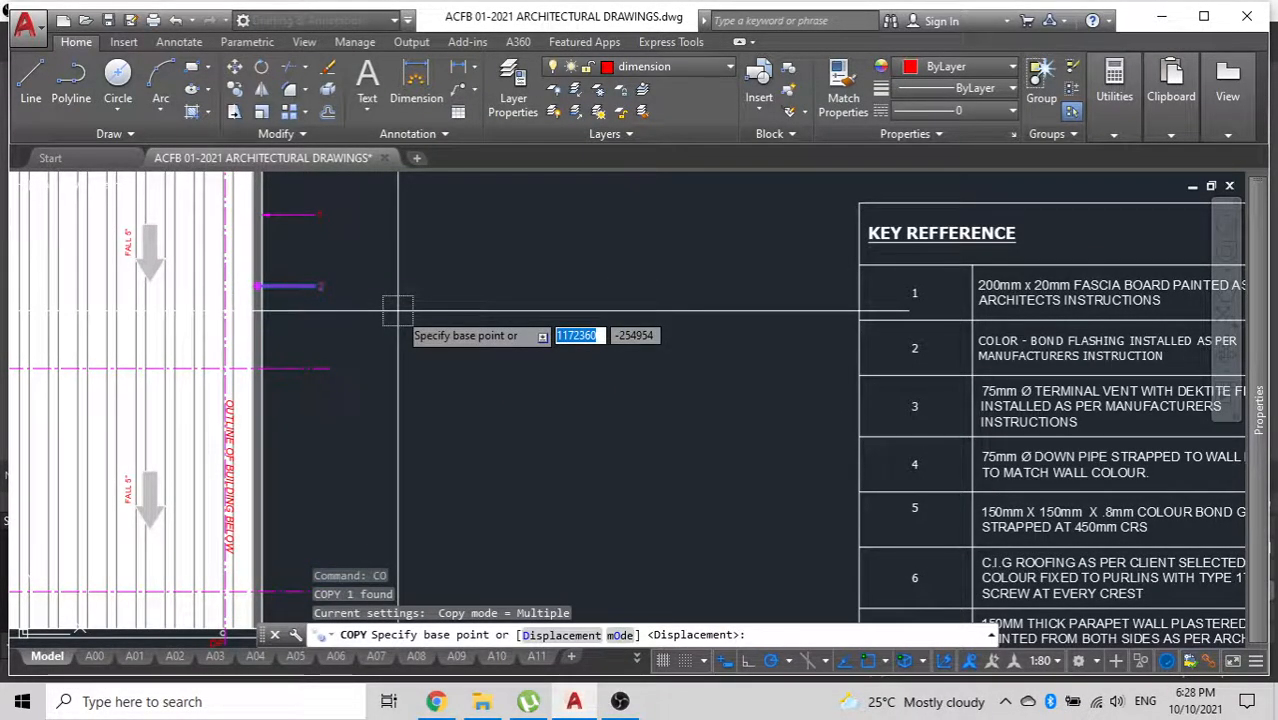
left_click(398, 310)
middle_click_drag(386, 375, 425, 122)
scroll(403, 386, "up", 4)
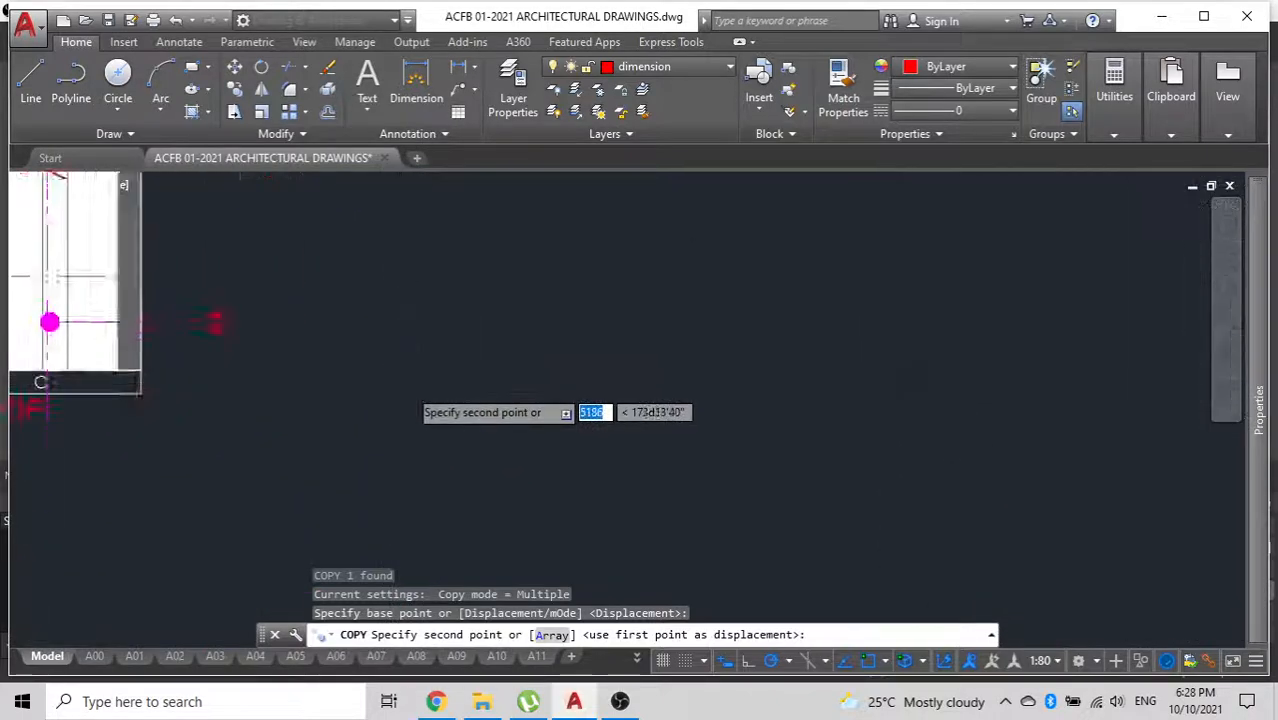
scroll(408, 388, "up", 2)
middle_click_drag(449, 416, 641, 382)
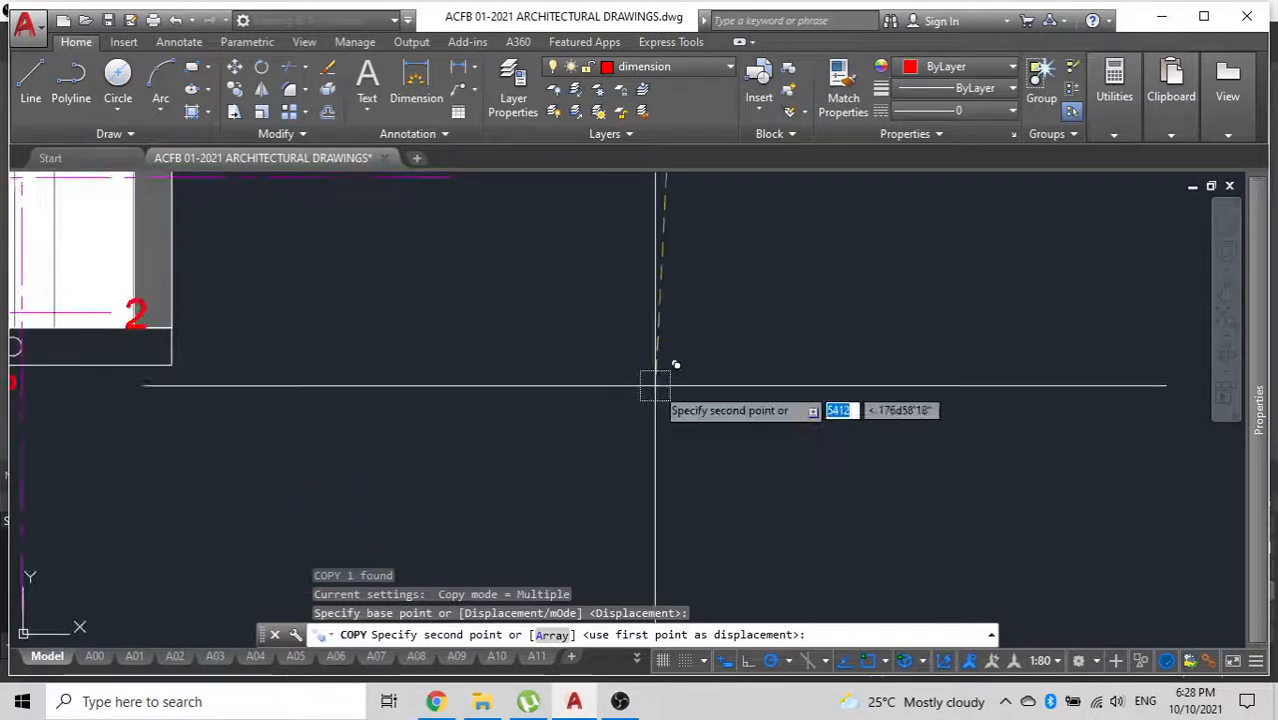
middle_click_drag(750, 446, 725, 451)
left_click(723, 451)
key("Escape")
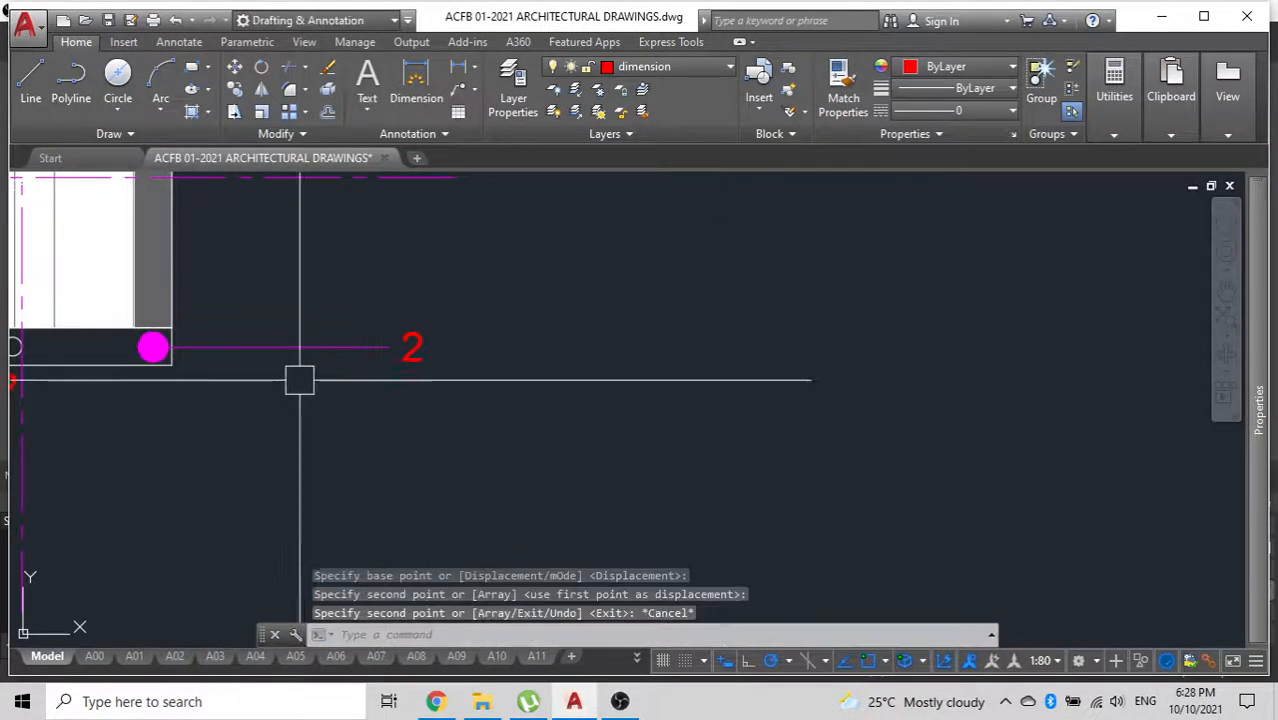
Stretch the copied leader's dot to the centre of the downpipe circle marked DP near the roof's lower right corner.
middle_click_drag(300, 379, 590, 362)
left_click(575, 326)
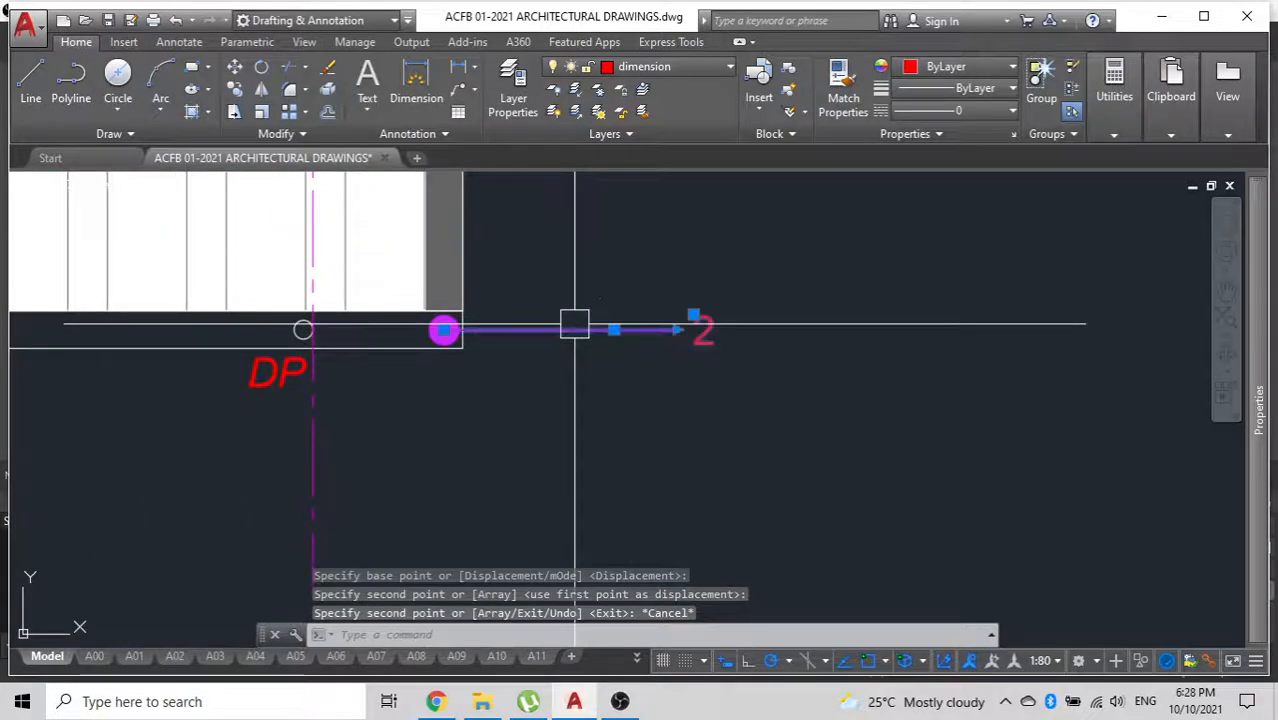
left_click(444, 330)
scroll(444, 330, "up", 4)
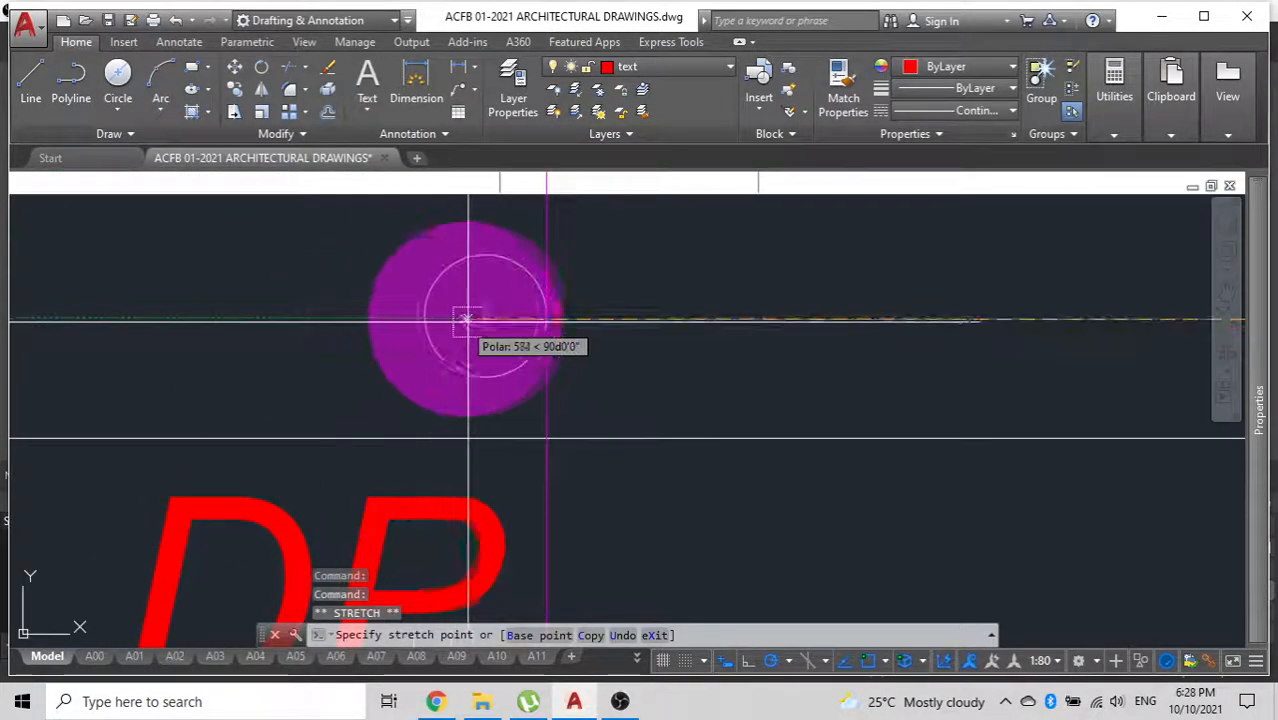
scroll(479, 319, "down", 8)
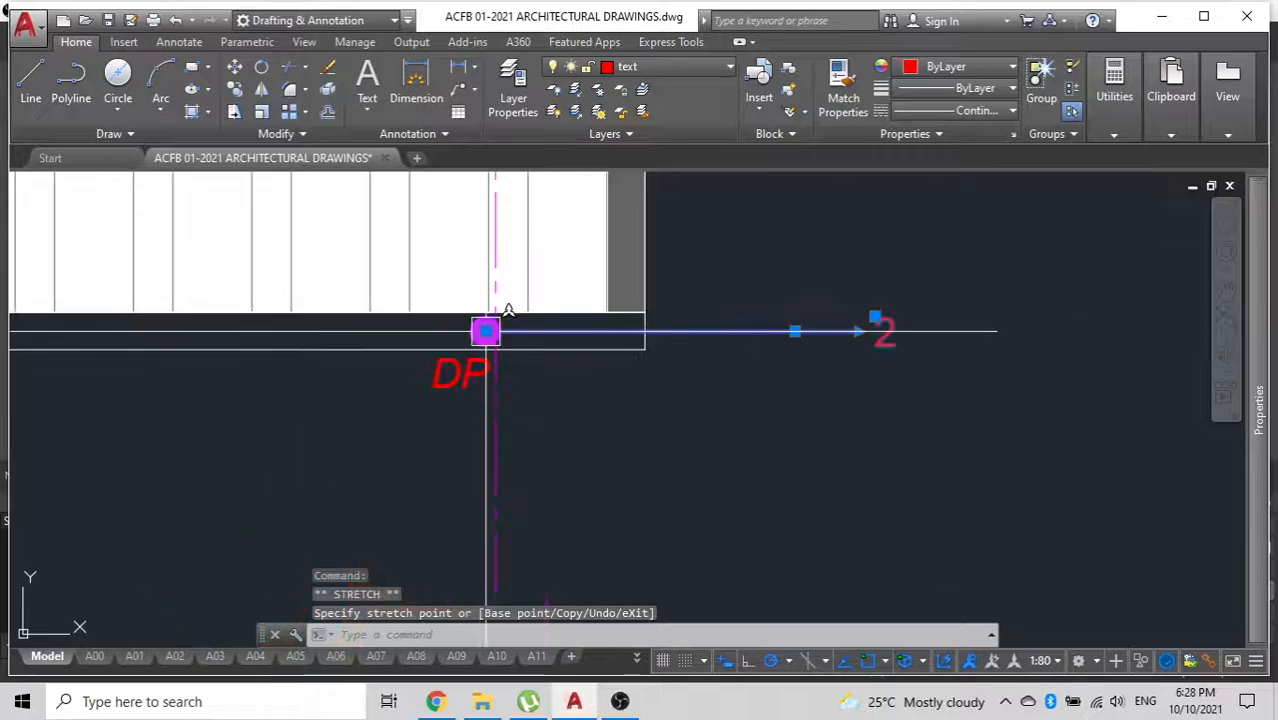
Add a second leader line to the downpipe leader, ending at the centre of the DP circle near the roof's lower left corner.
left_click(475, 90)
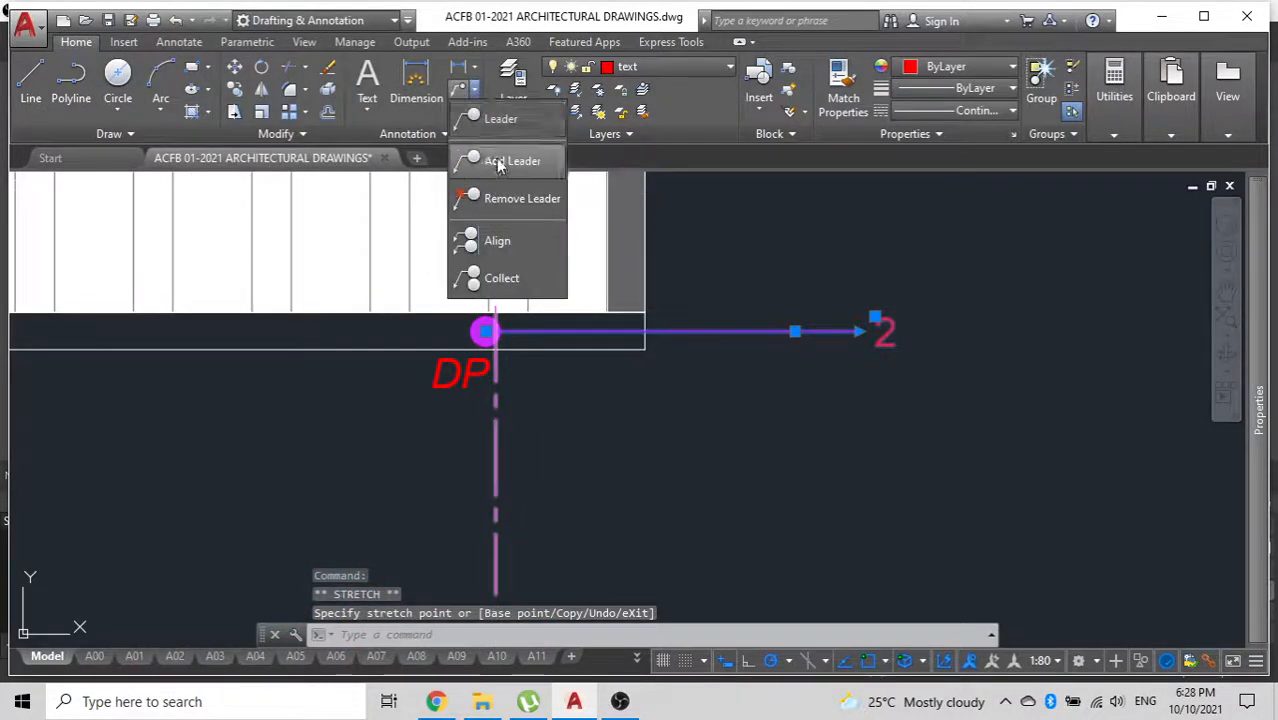
left_click(498, 165)
scroll(825, 430, "up", 5)
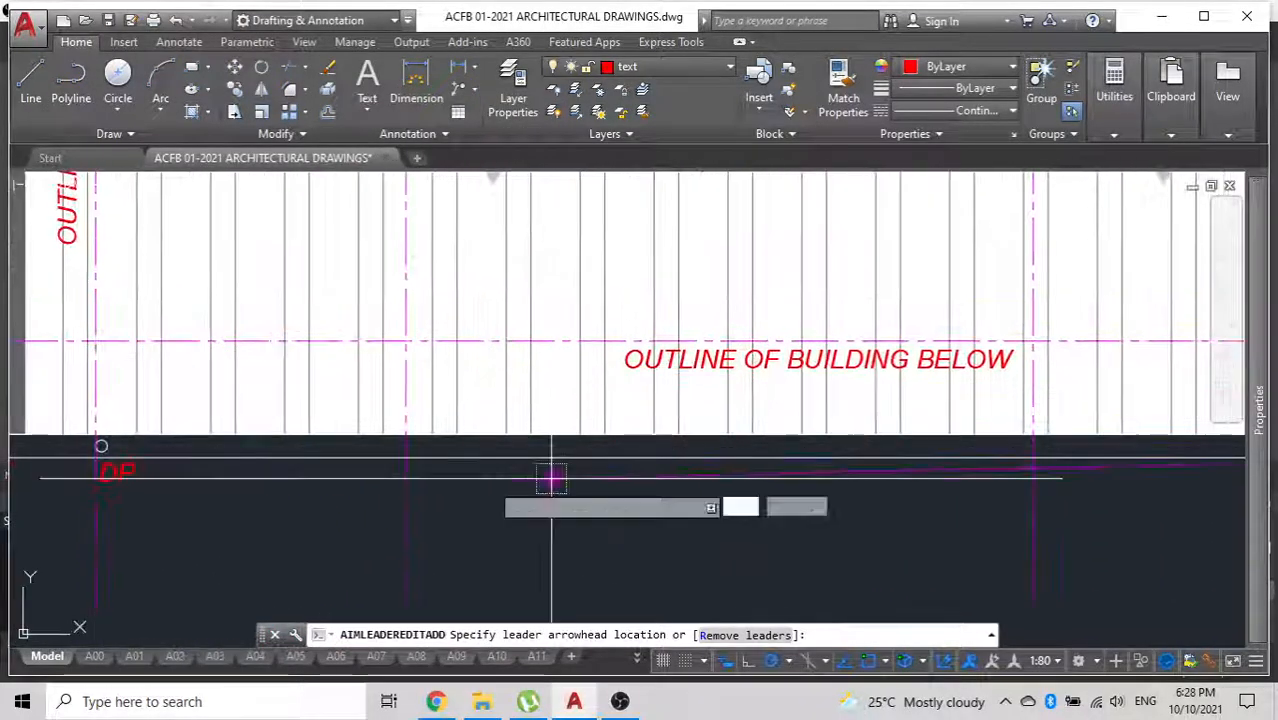
scroll(114, 437, "up", 5)
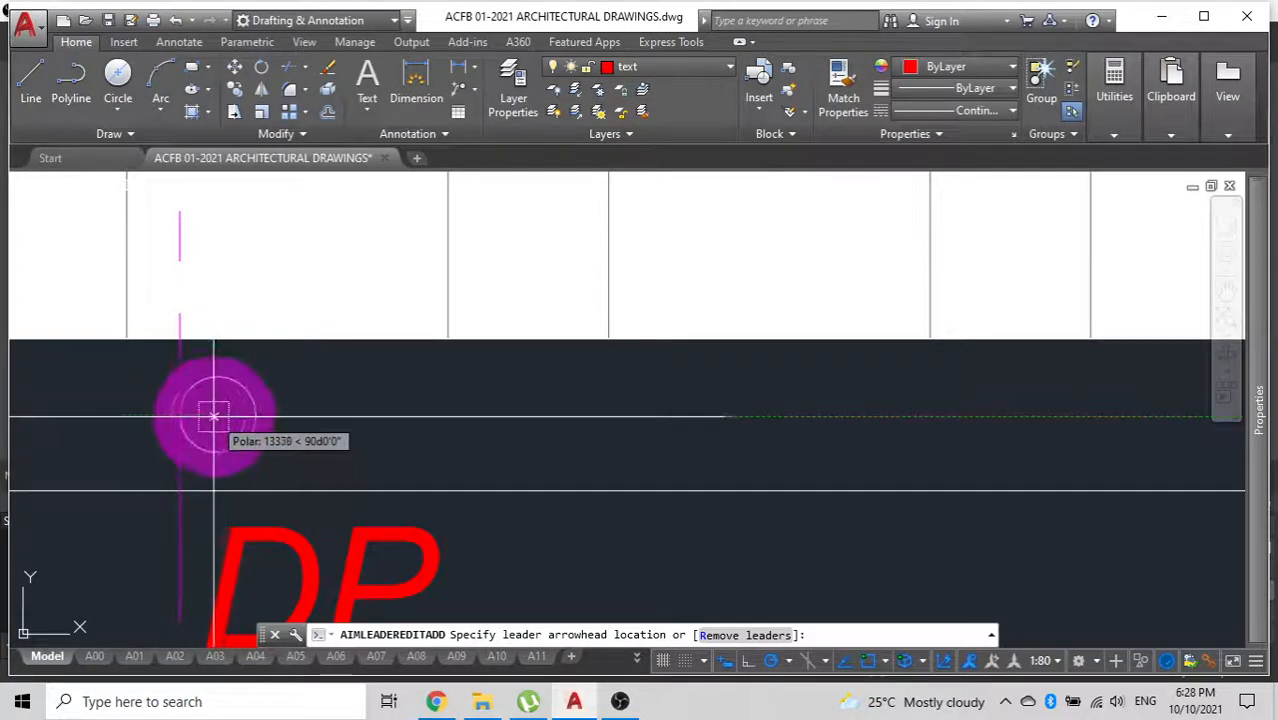
scroll(223, 419, "down", 6)
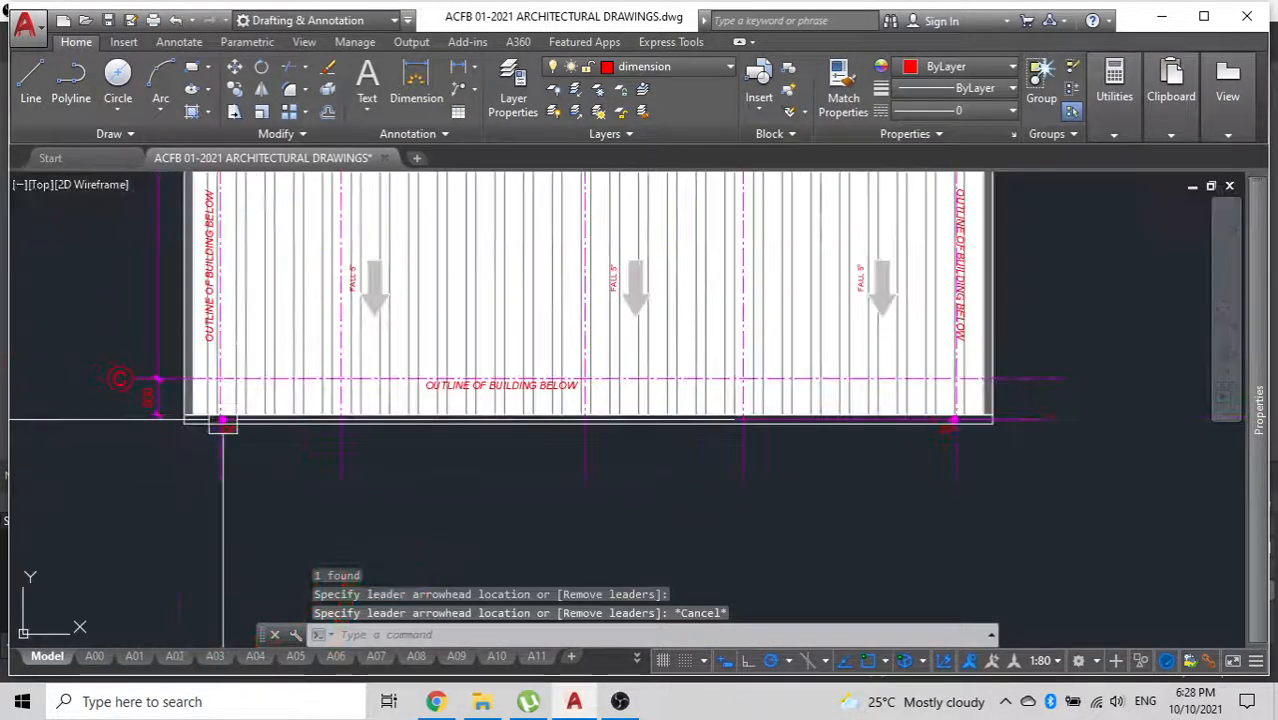
scroll(816, 419, "up", 4)
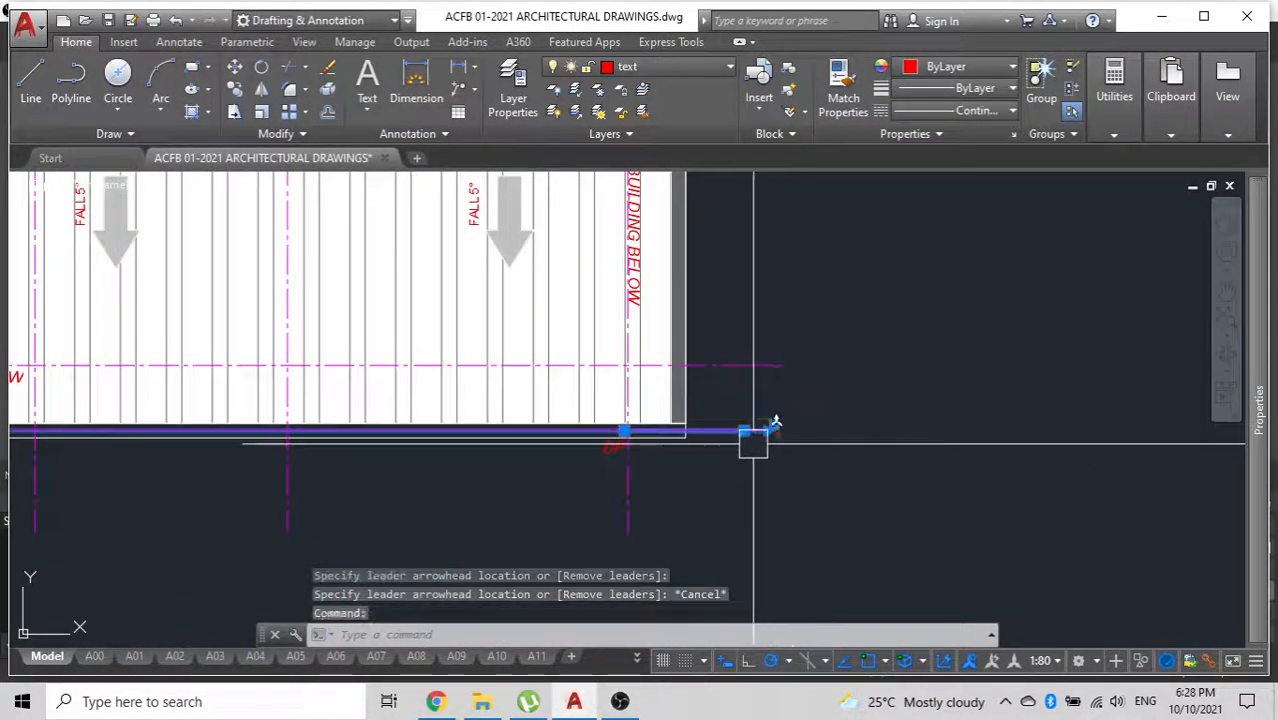
key("Escape")
Change the number of the downpipe leader to 4 to match the down pipe entry in the key reference table.
scroll(748, 437, "down", 4)
scroll(693, 428, "up", 6)
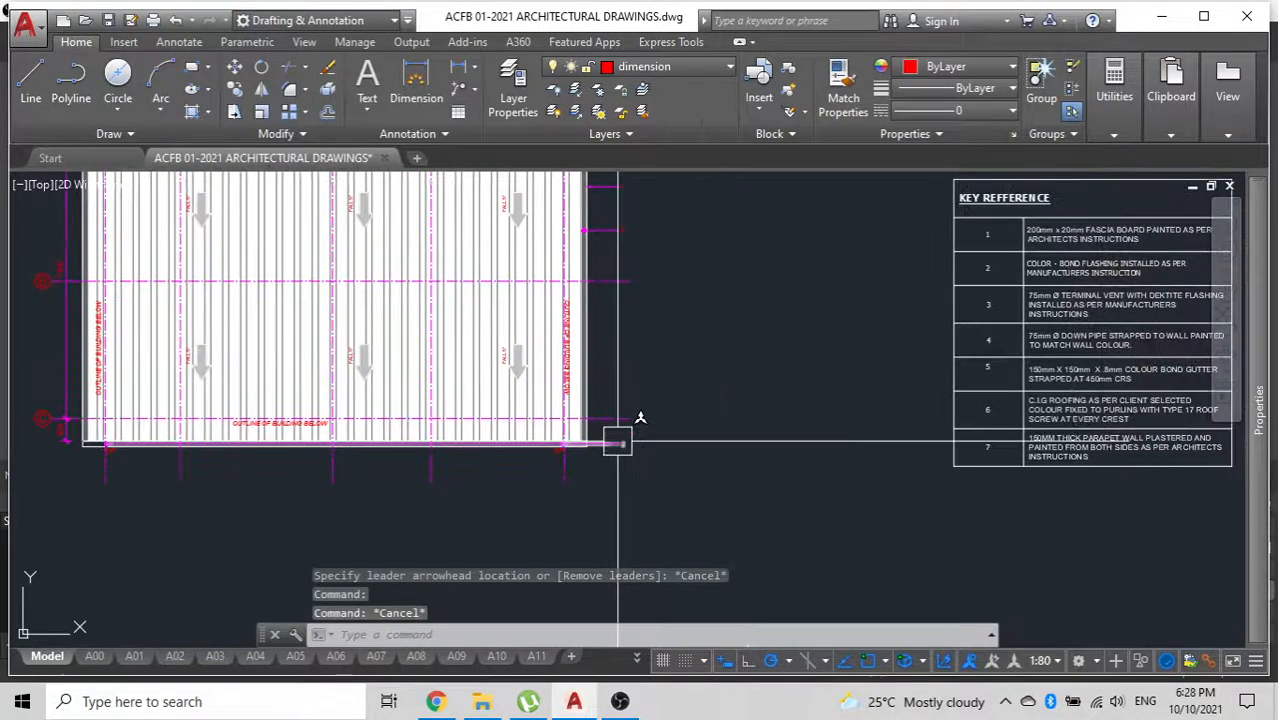
scroll(617, 440, "down", 6)
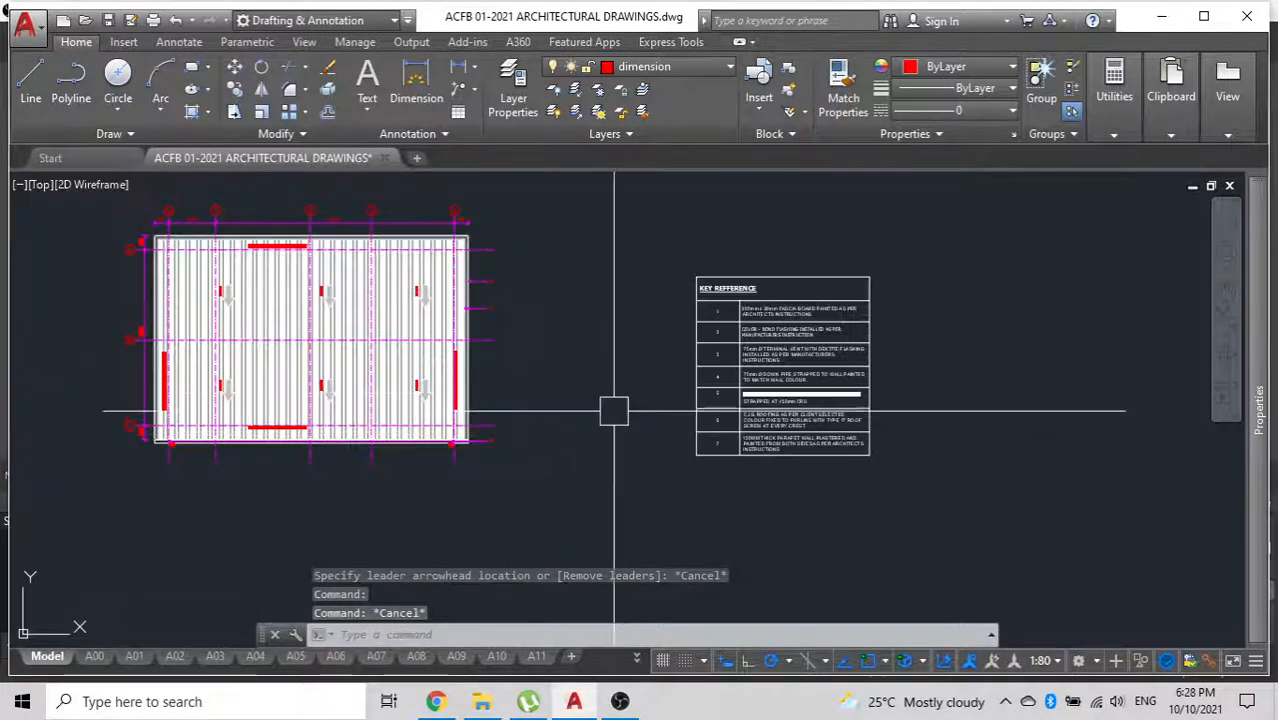
scroll(665, 384, "up", 5)
middle_click_drag(544, 445, 697, 299)
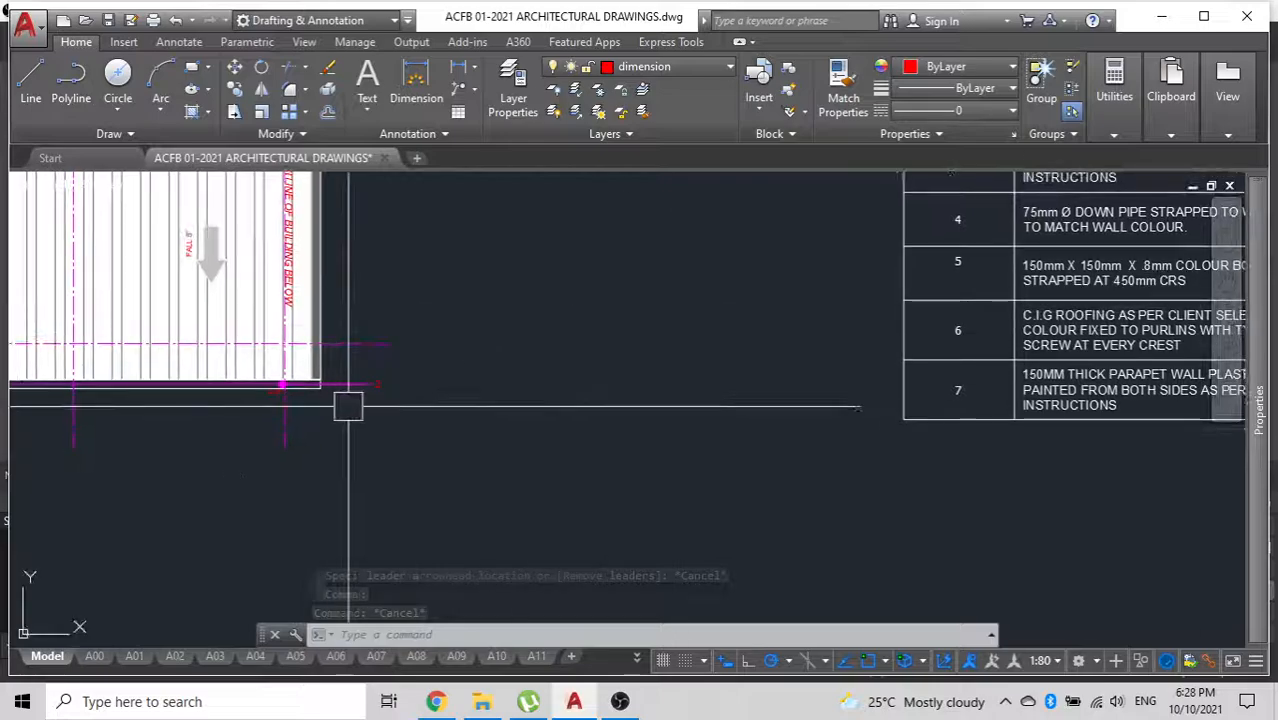
double_click(379, 384)
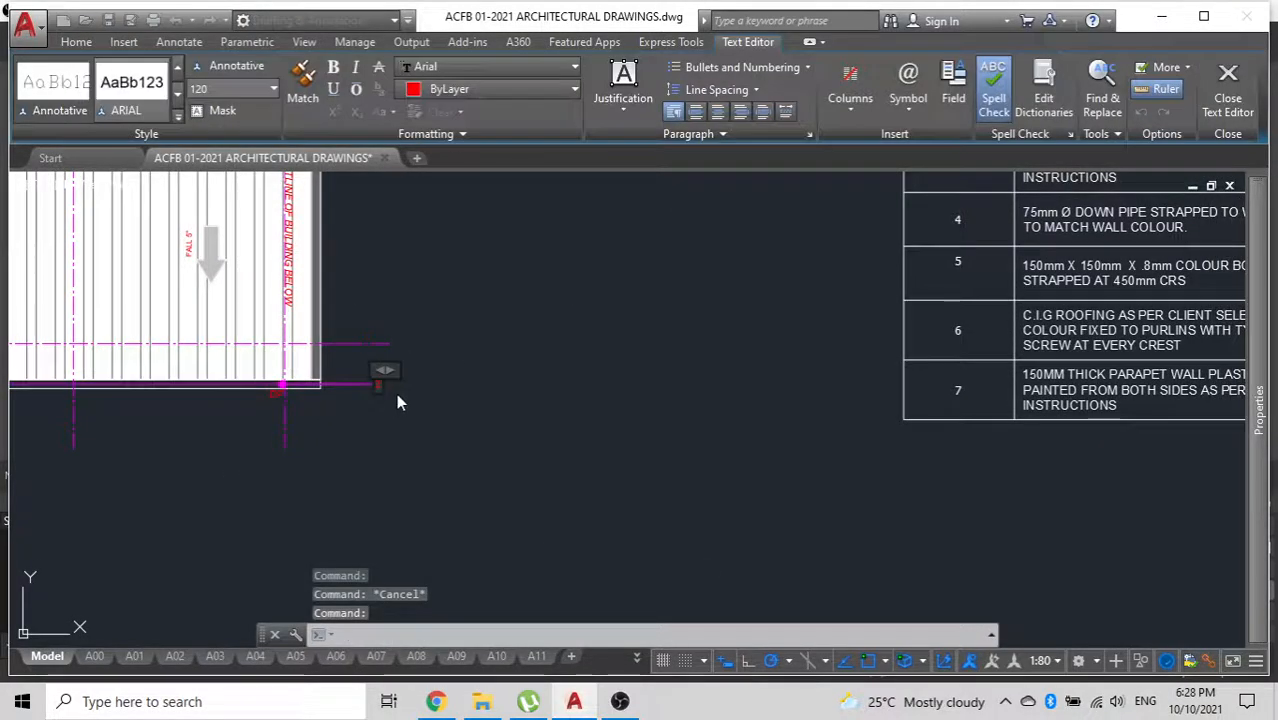
left_click(451, 371)
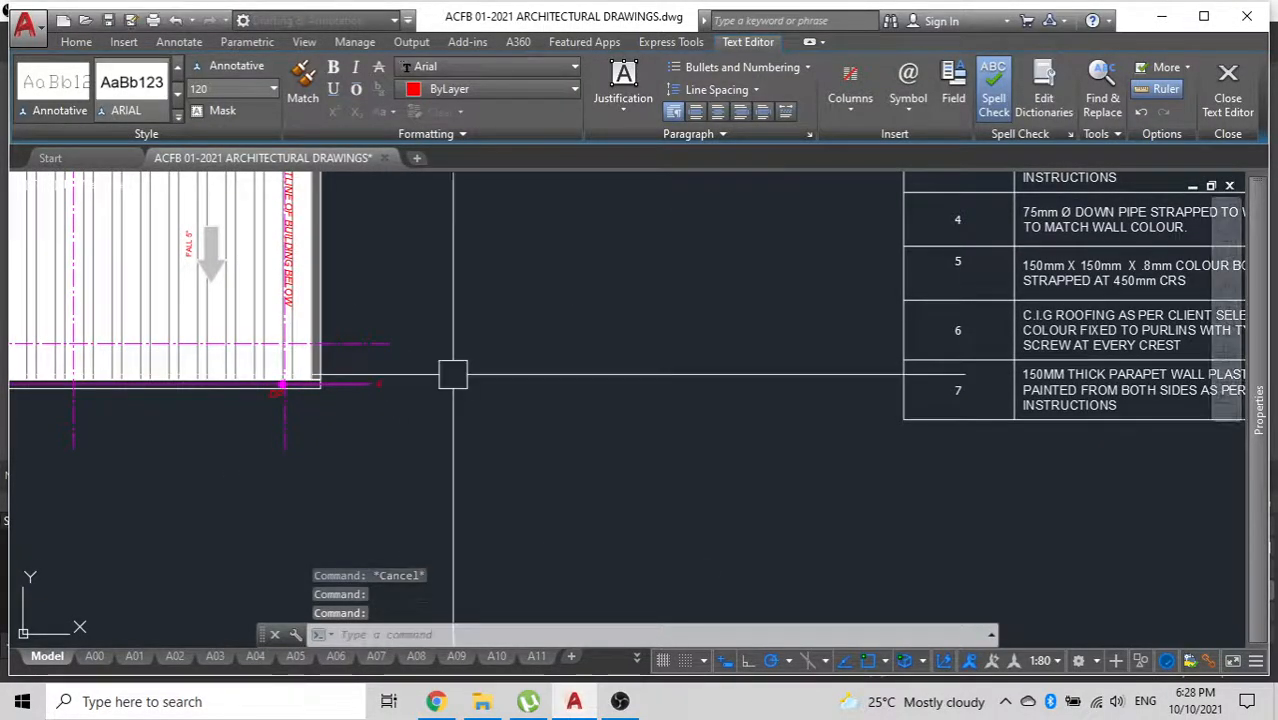
Copy the arrow leader numbered 1 from the roof's right edge to below the gutter near the roof's lower right corner.
mouse_move(568, 340)
middle_mouse_down()
mouse_move(398, 417)
mouse_move(410, 441)
middle_mouse_up()
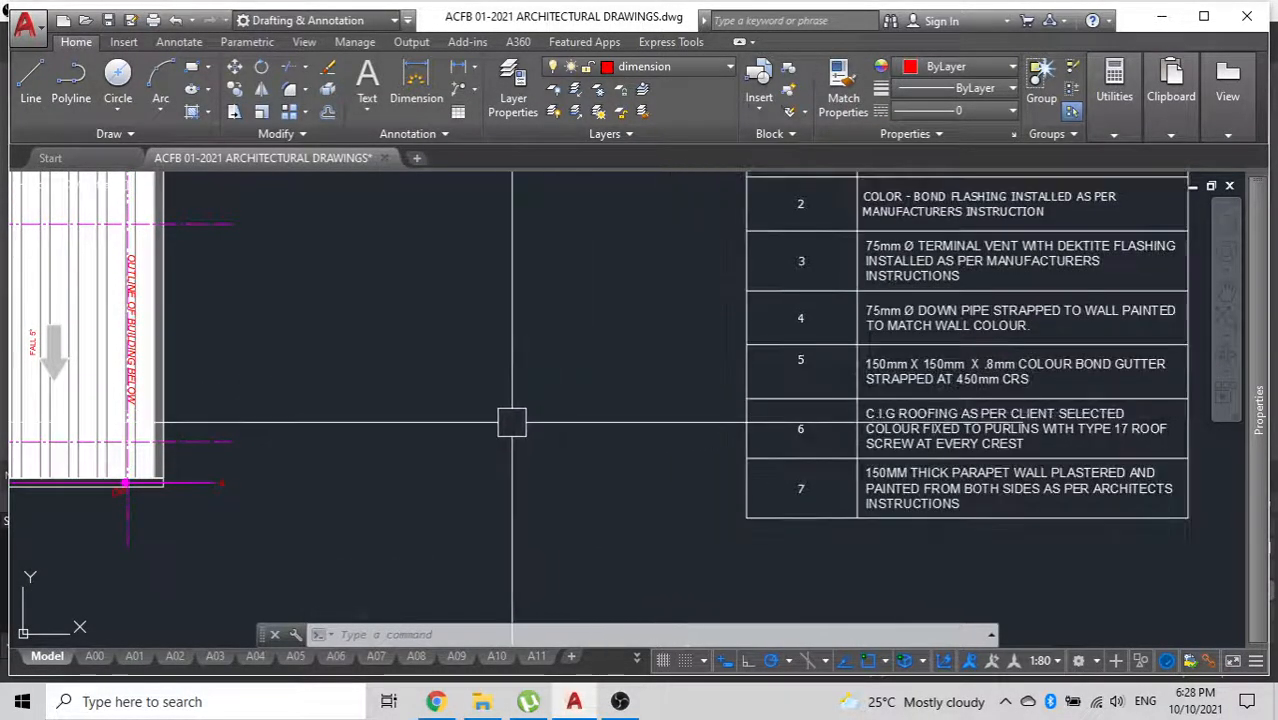
mouse_move(511, 422)
middle_mouse_down()
mouse_move(579, 413)
mouse_move(750, 352)
middle_mouse_up()
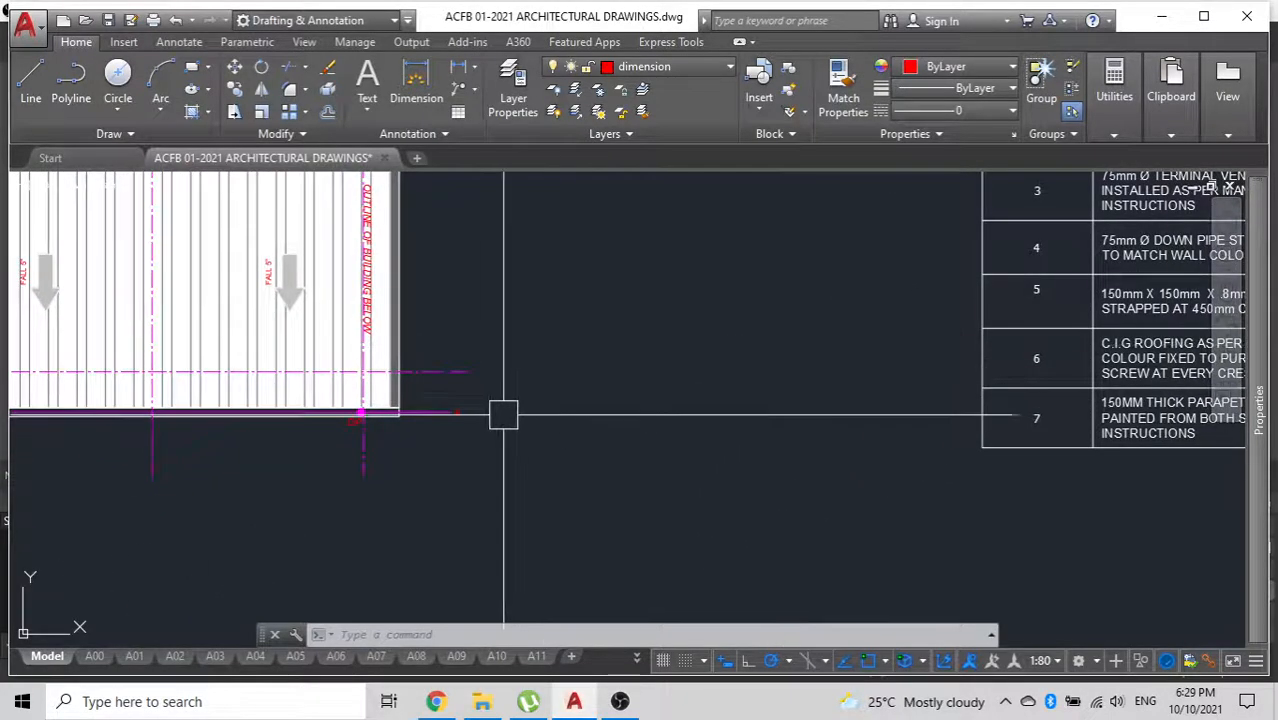
scroll(456, 414, "up", 4)
scroll(414, 499, "down", 4)
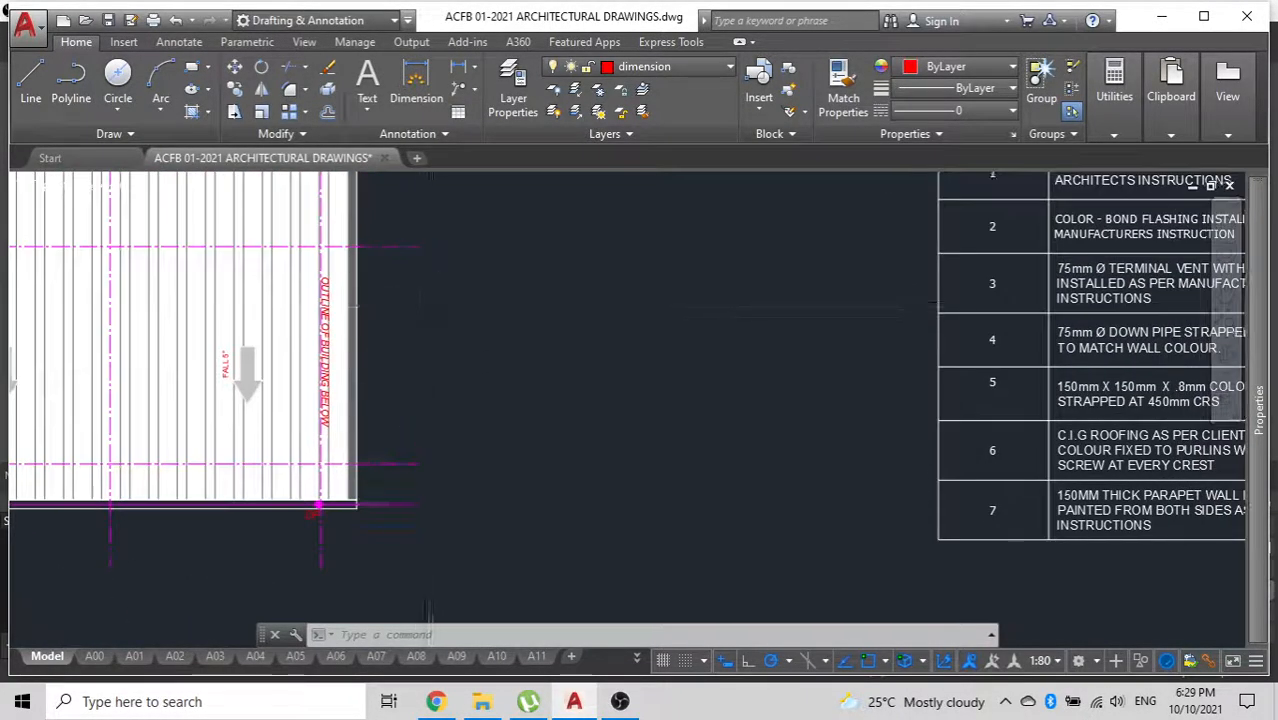
scroll(422, 534, "down", 4)
scroll(408, 441, "up", 5)
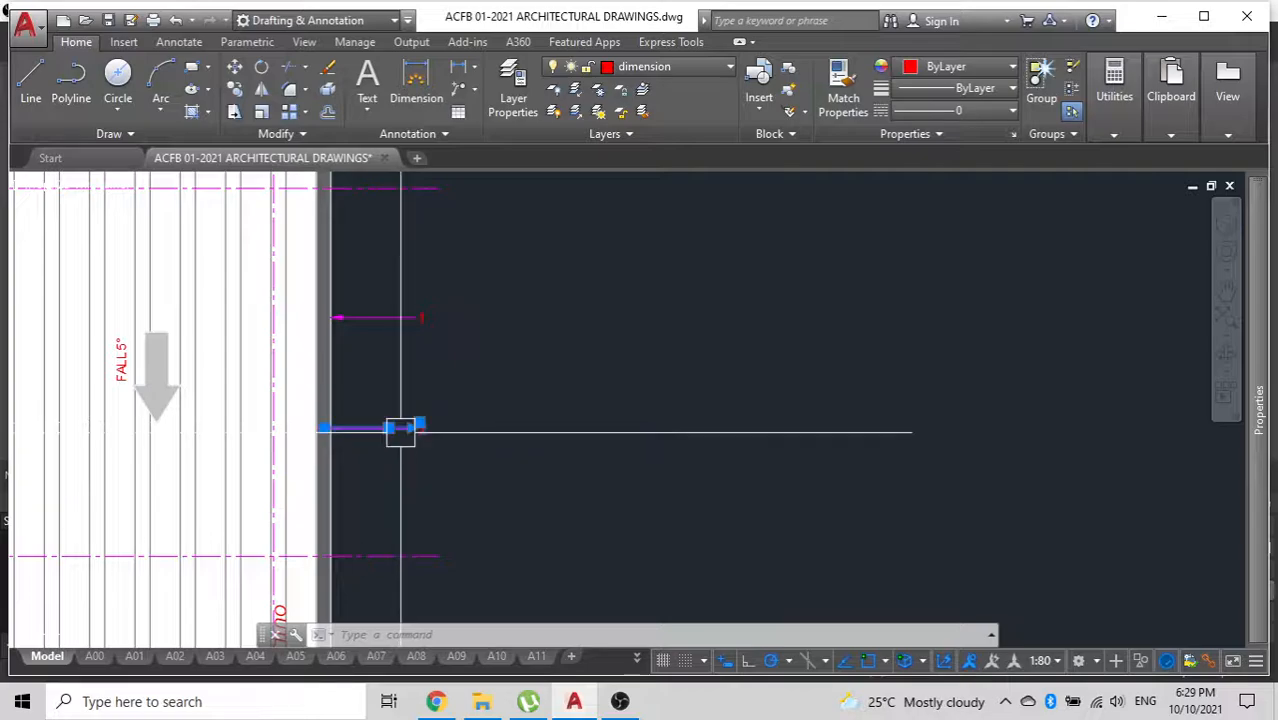
key("Escape")
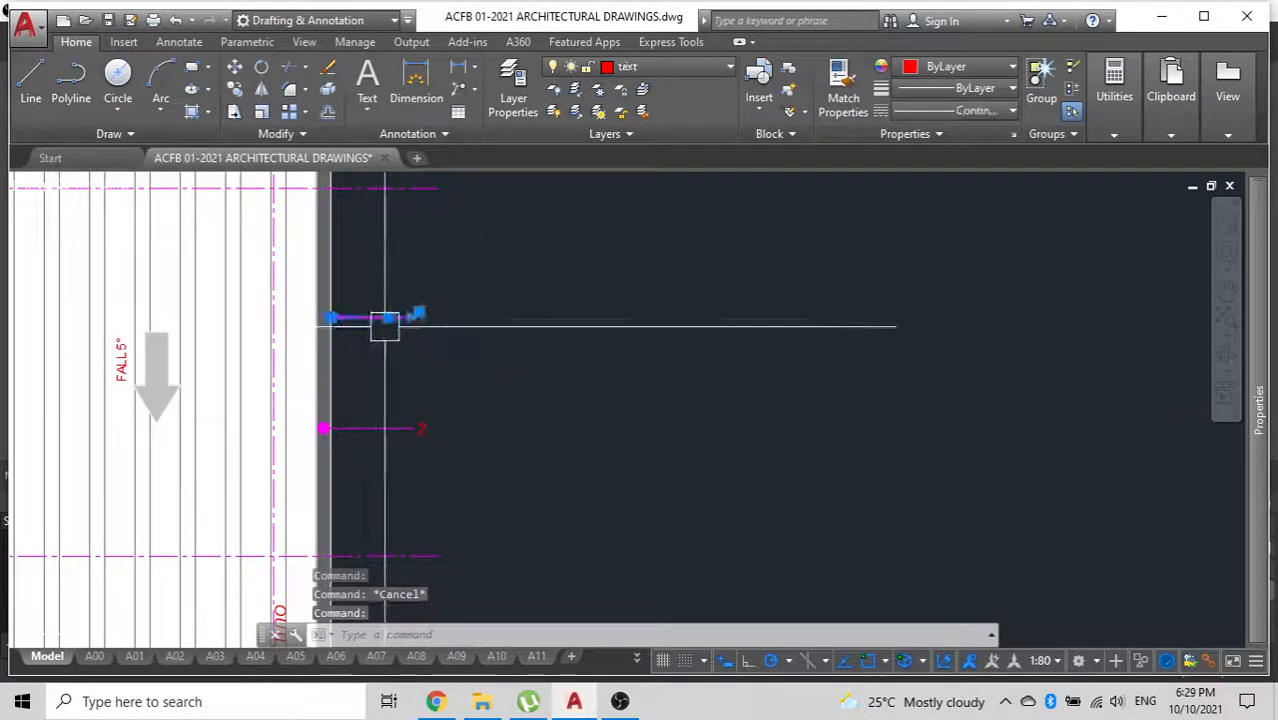
type("o")
key("Return")
left_click(505, 320)
scroll(471, 445, "down", 2)
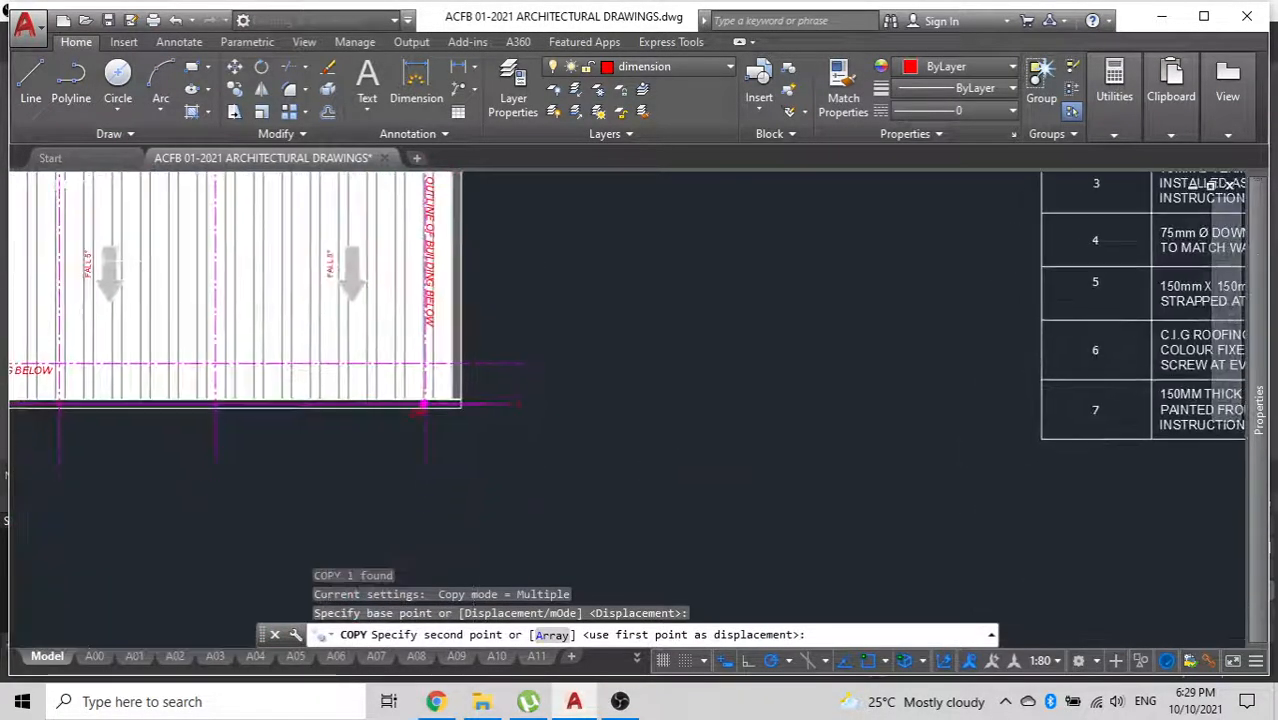
scroll(456, 436, "up", 3)
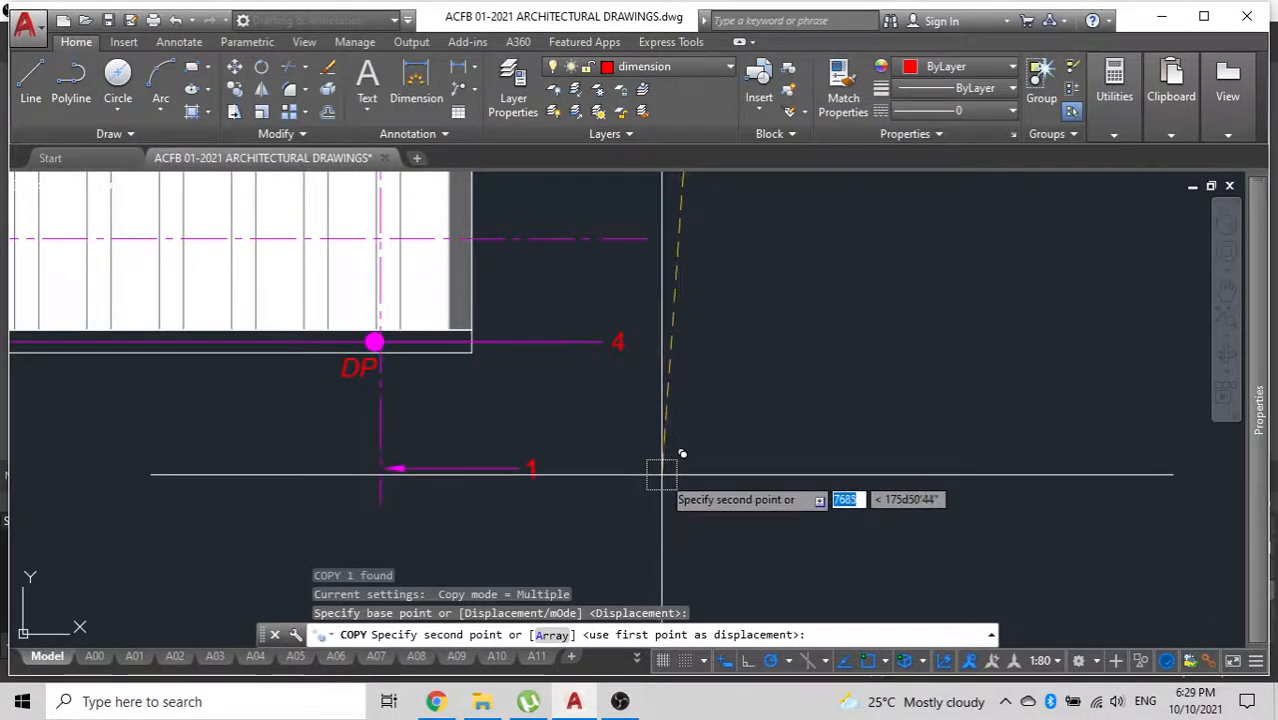
key("Escape")
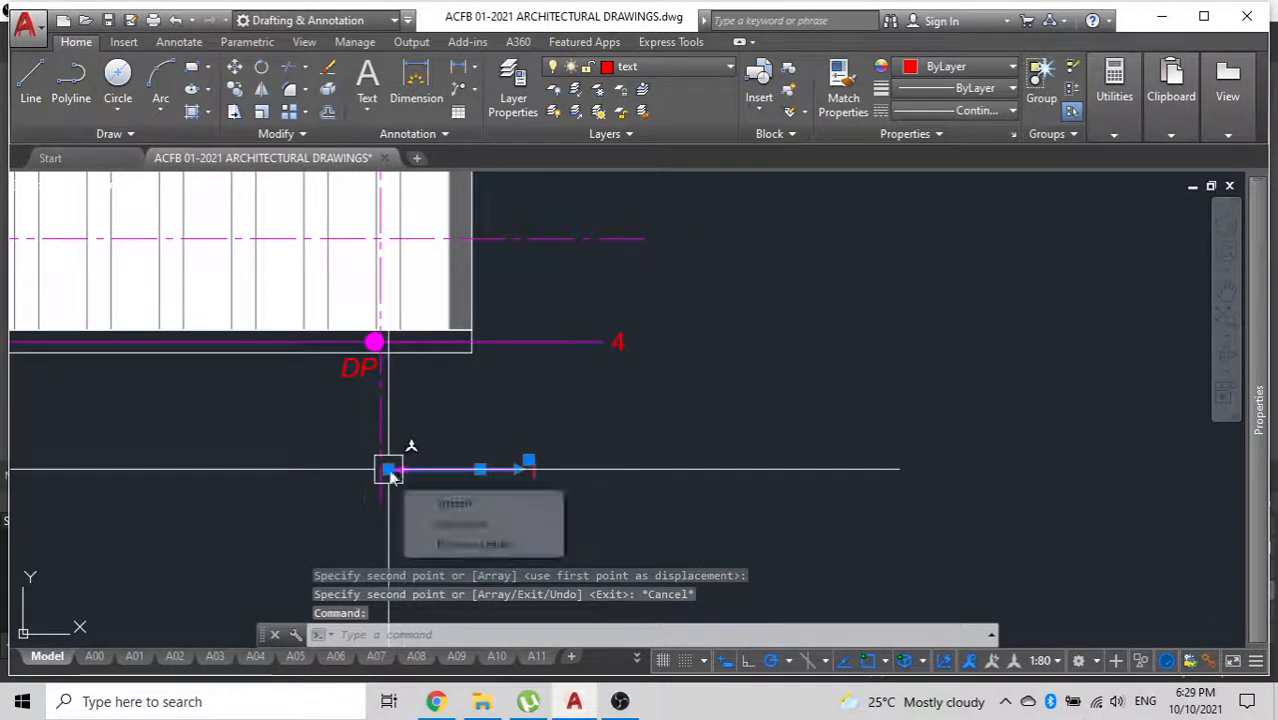
Bend the copied leader's arrowhead upward and draw a vertical construction line through the leader's elbow.
left_click(388, 469)
key("Escape")
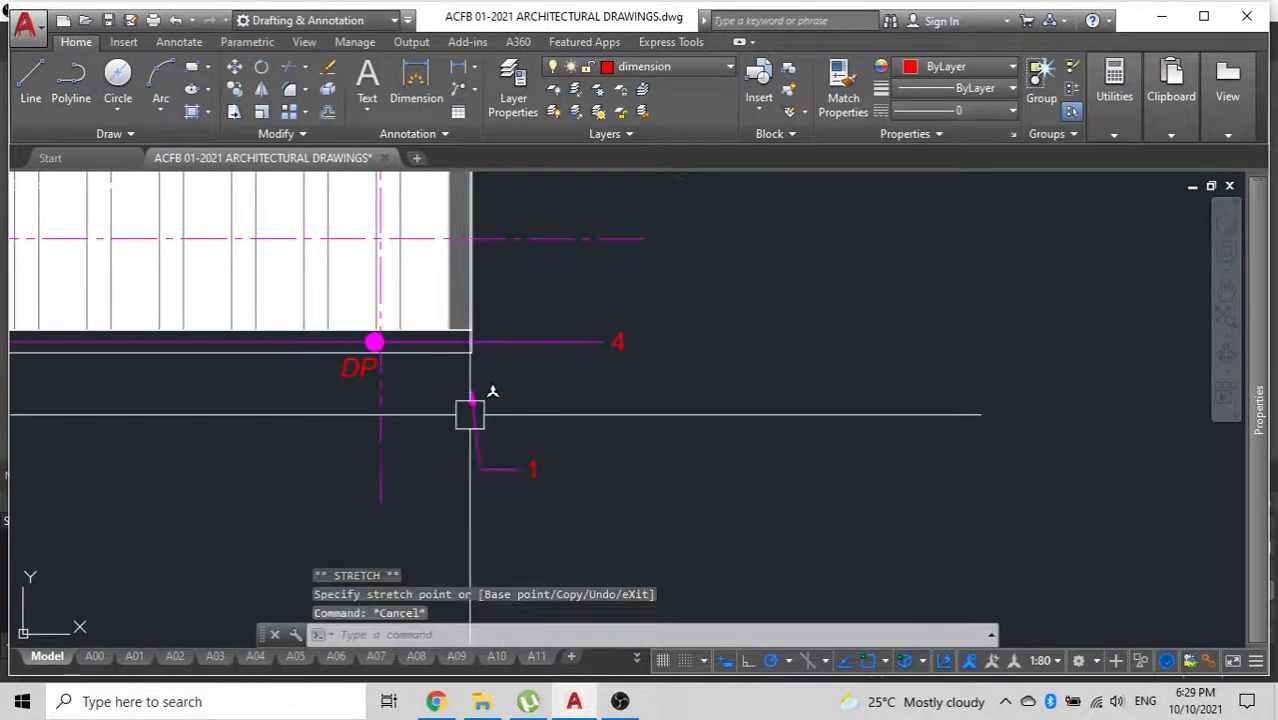
key("Return")
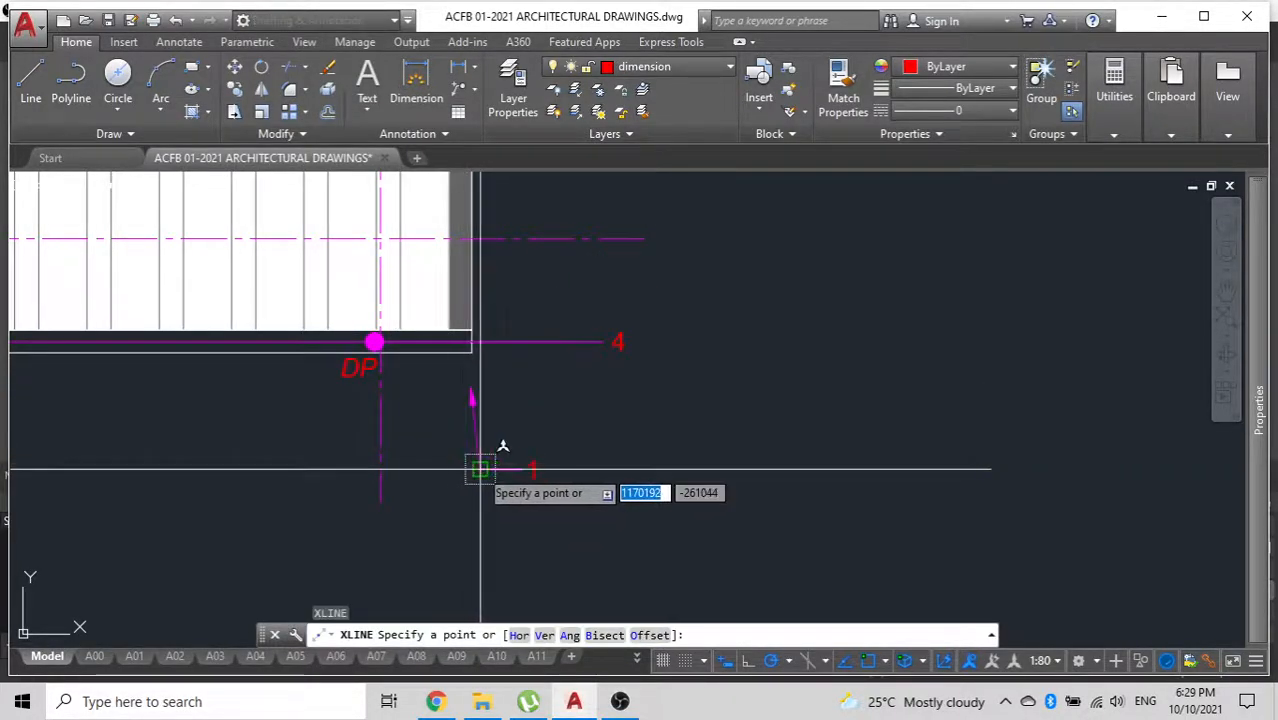
left_click(480, 468)
left_click(482, 538)
key("Escape")
Align the arrowhead with the construction line so the leader rises vertically from its elbow, and delete the construction line.
left_click(483, 470)
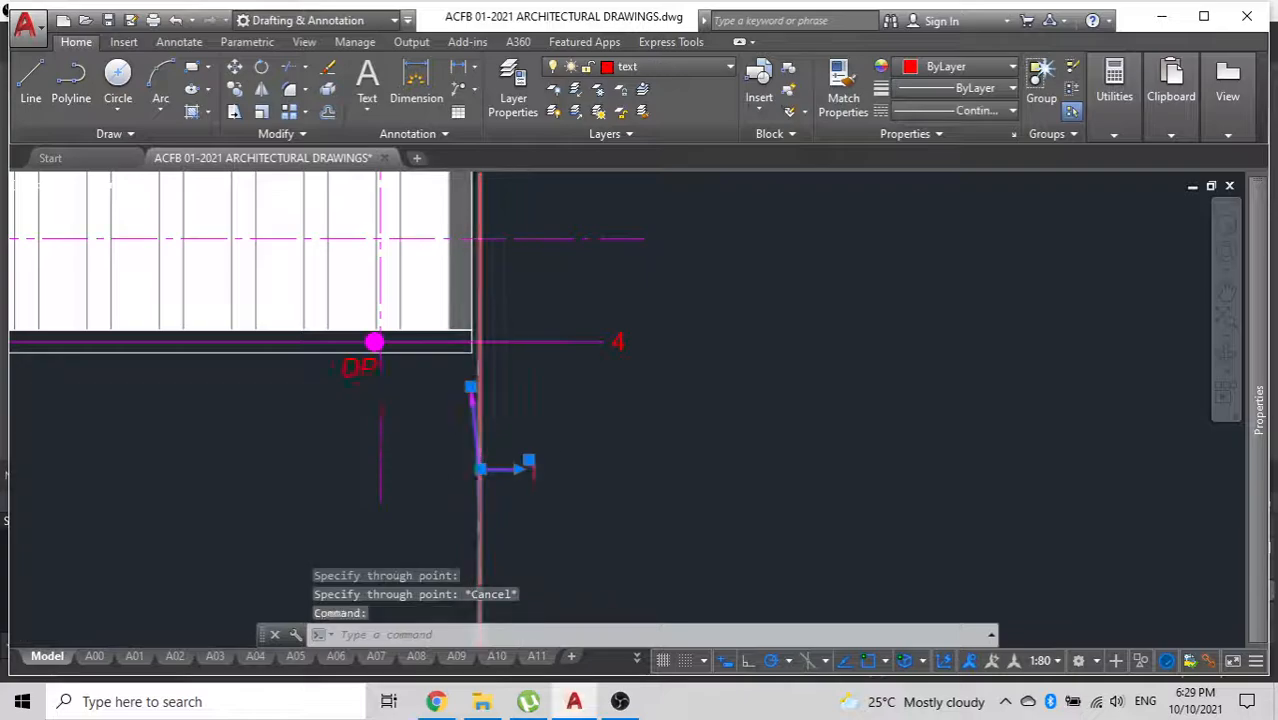
scroll(470, 385, "up", 4)
left_click(469, 385)
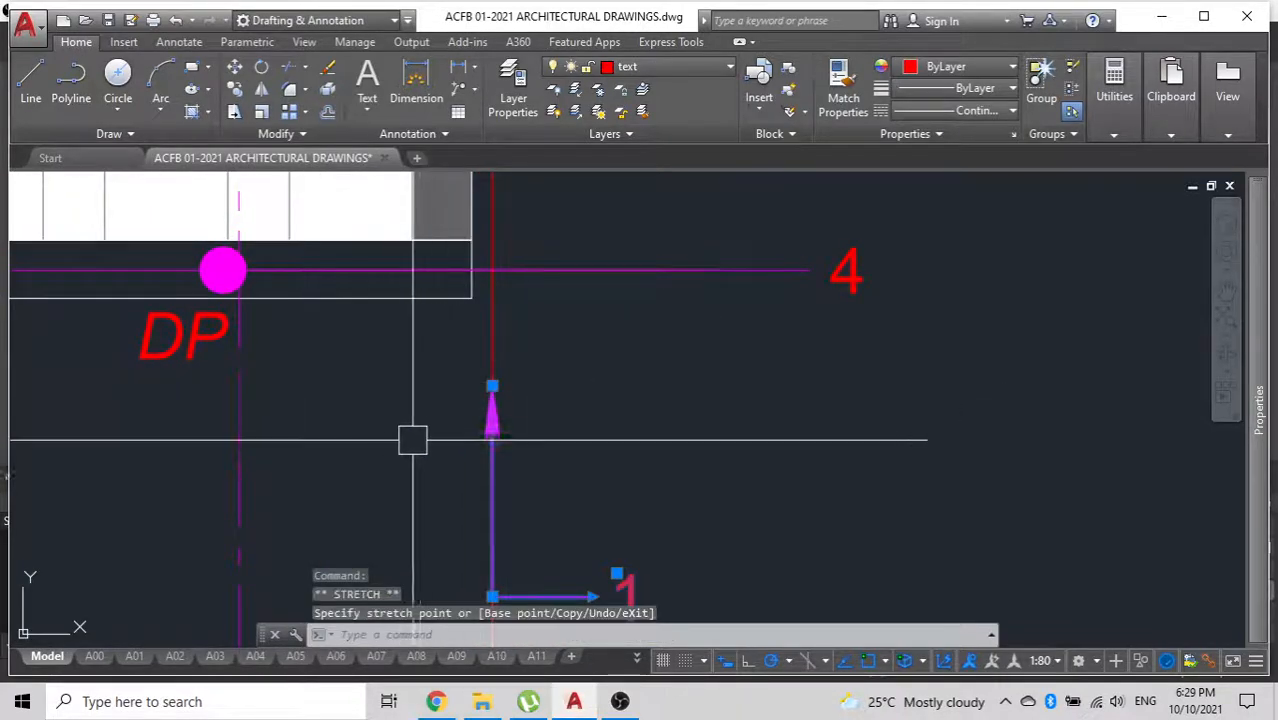
key("Escape")
key("Delete")
scroll(481, 331, "down", 2)
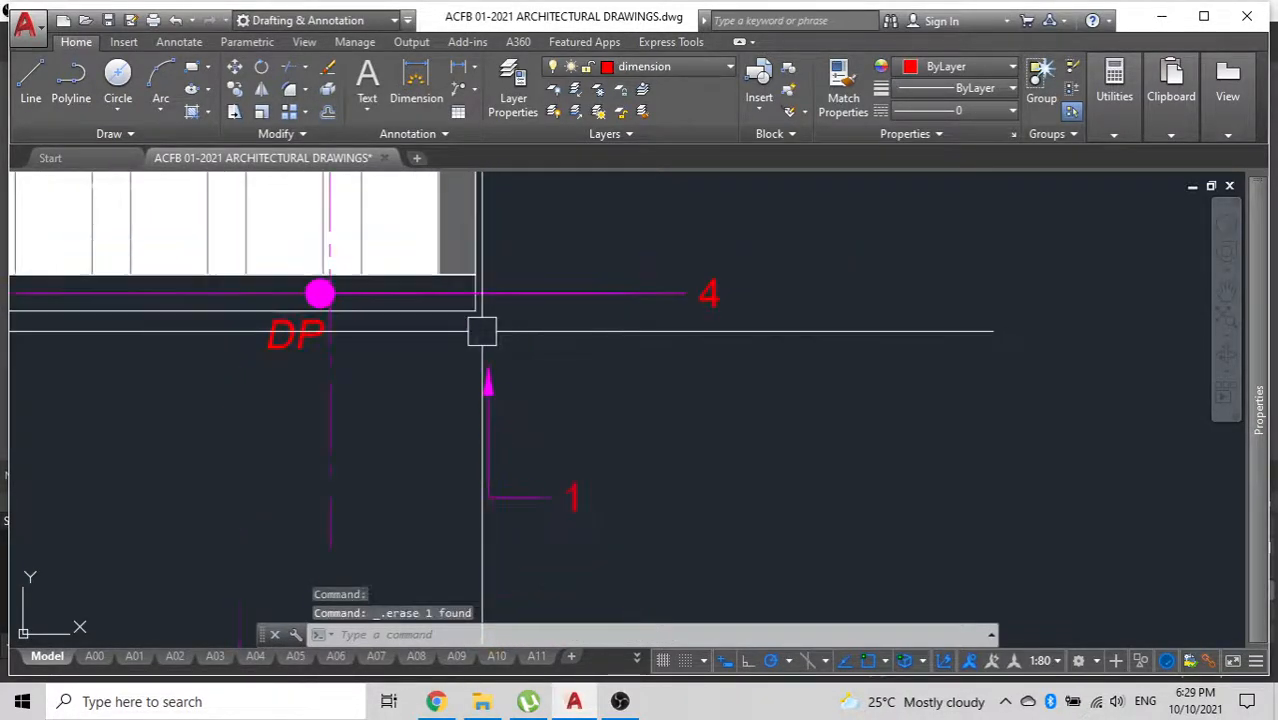
Move the bent leader numbered 1 so its arrow tip touches the gutter's lower edge just right of the DP label.
left_click(573, 493)
type("m")
key("Return")
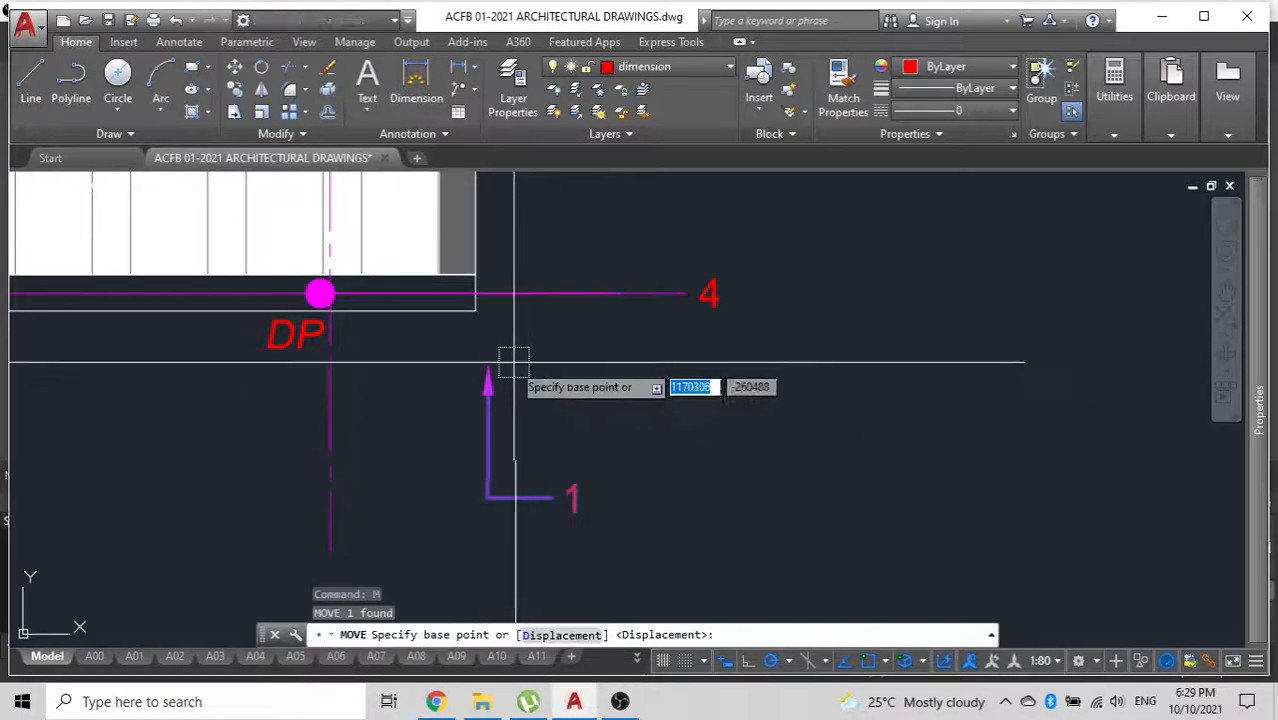
left_click(487, 363)
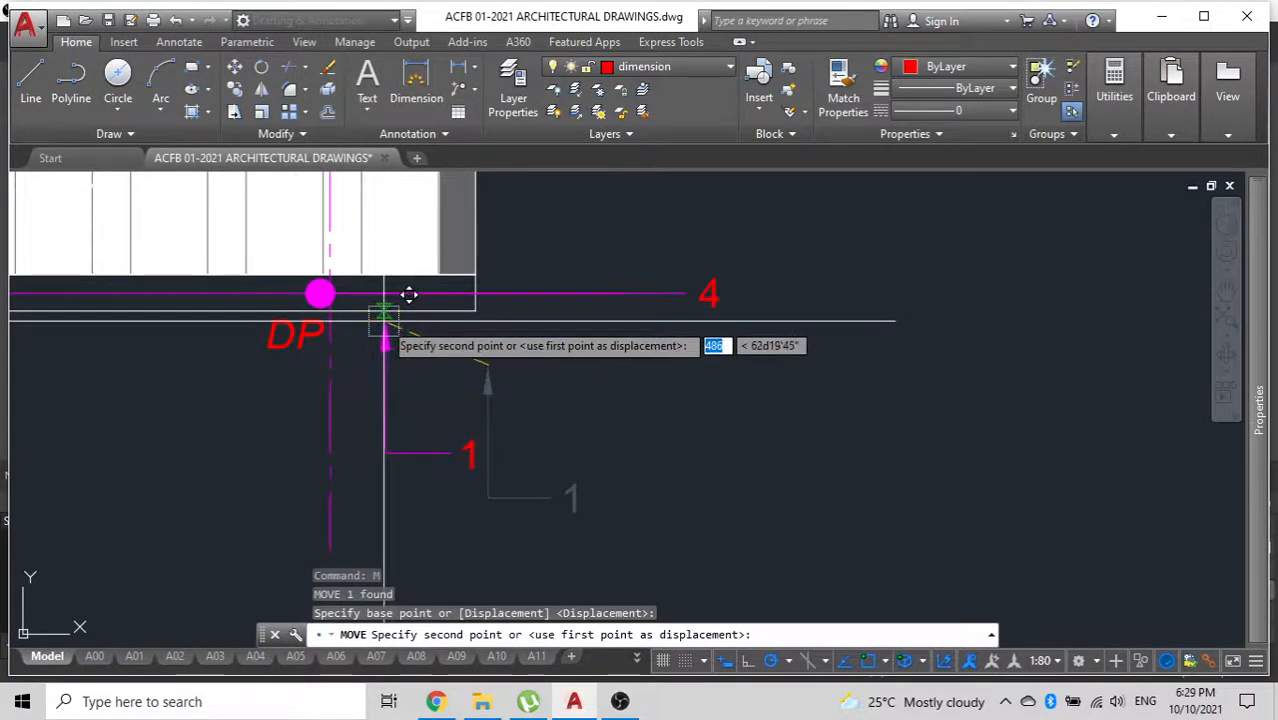
left_click(382, 315)
key("Escape")
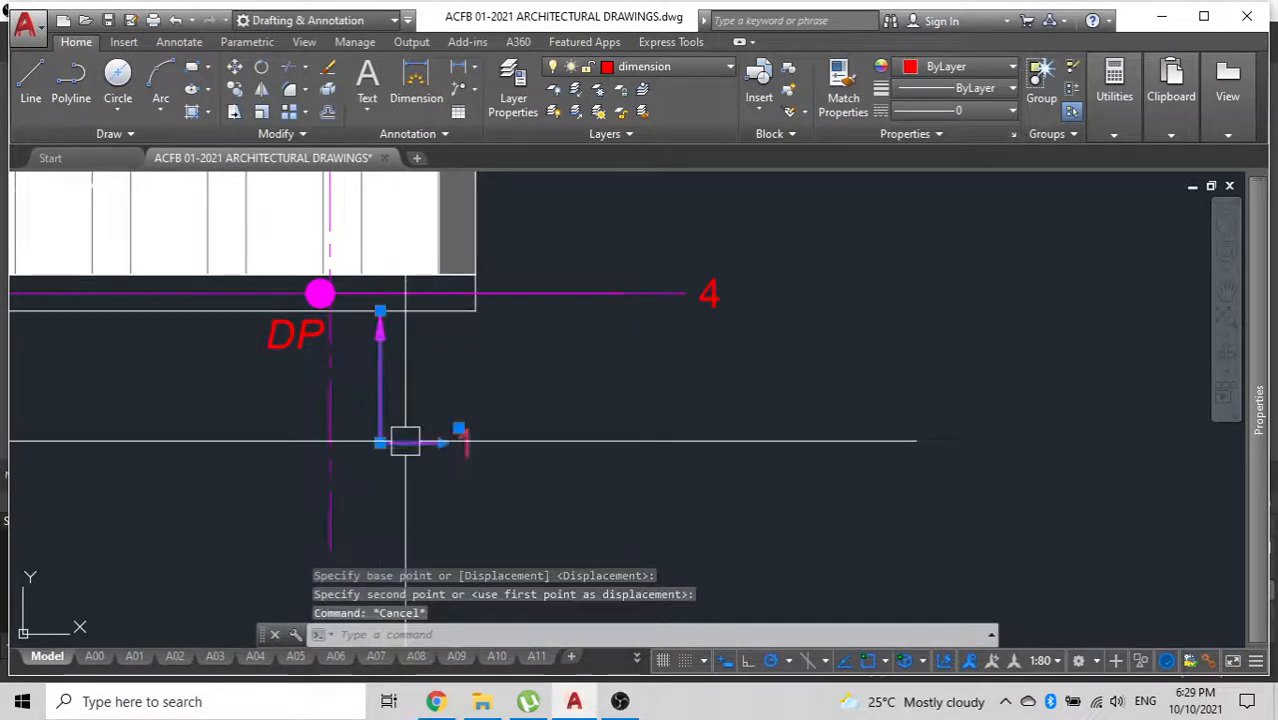
Stretch the number of the bent gutter leader outward so it lines up beneath the number 4.
left_click(458, 428)
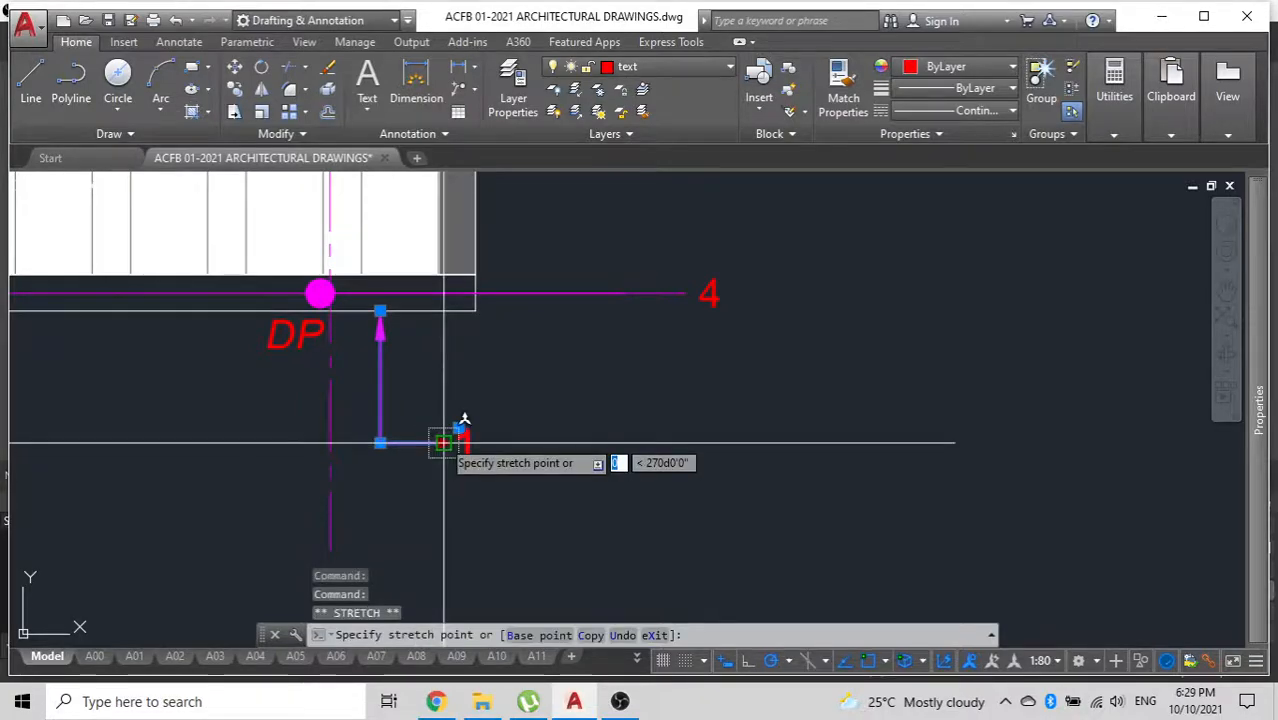
left_click(682, 290)
key("Escape")
scroll(400, 405, "down", 5)
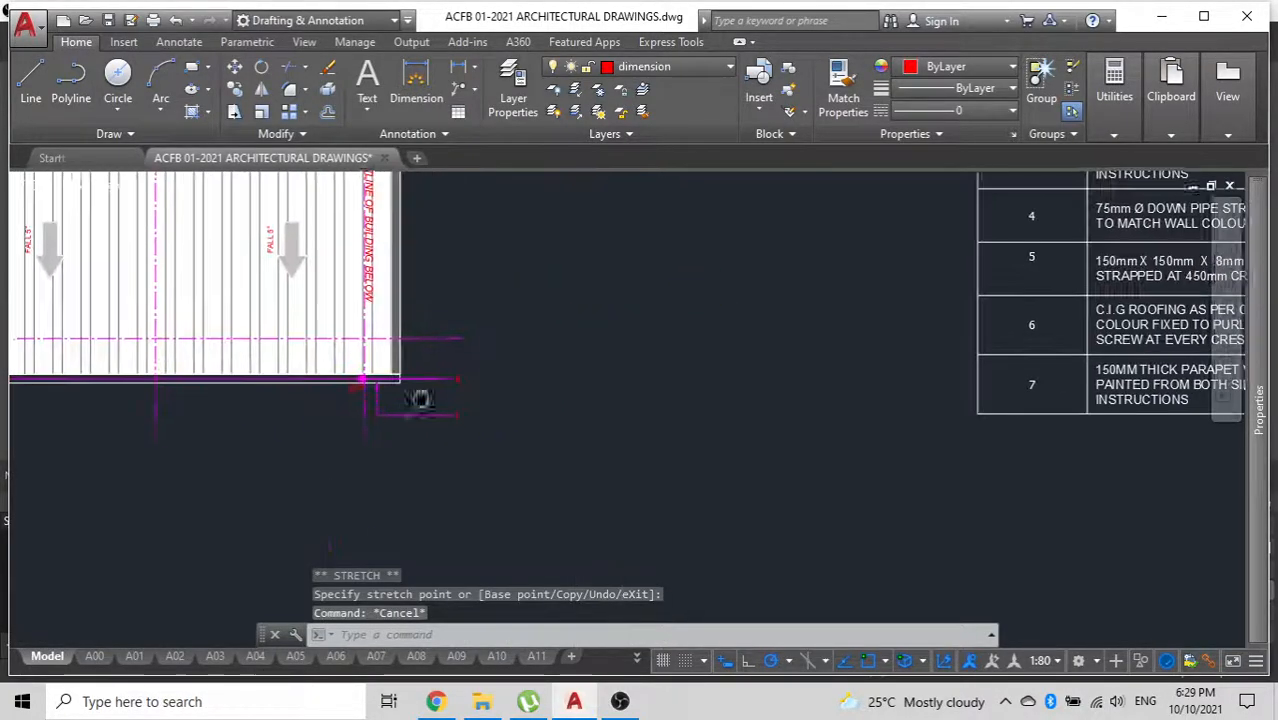
Change the bent gutter leader's number to 5 to match the gutter entry in the key reference table.
scroll(616, 374, "down", 2)
middle_click_drag(616, 374, 574, 402)
scroll(807, 330, "up", 2)
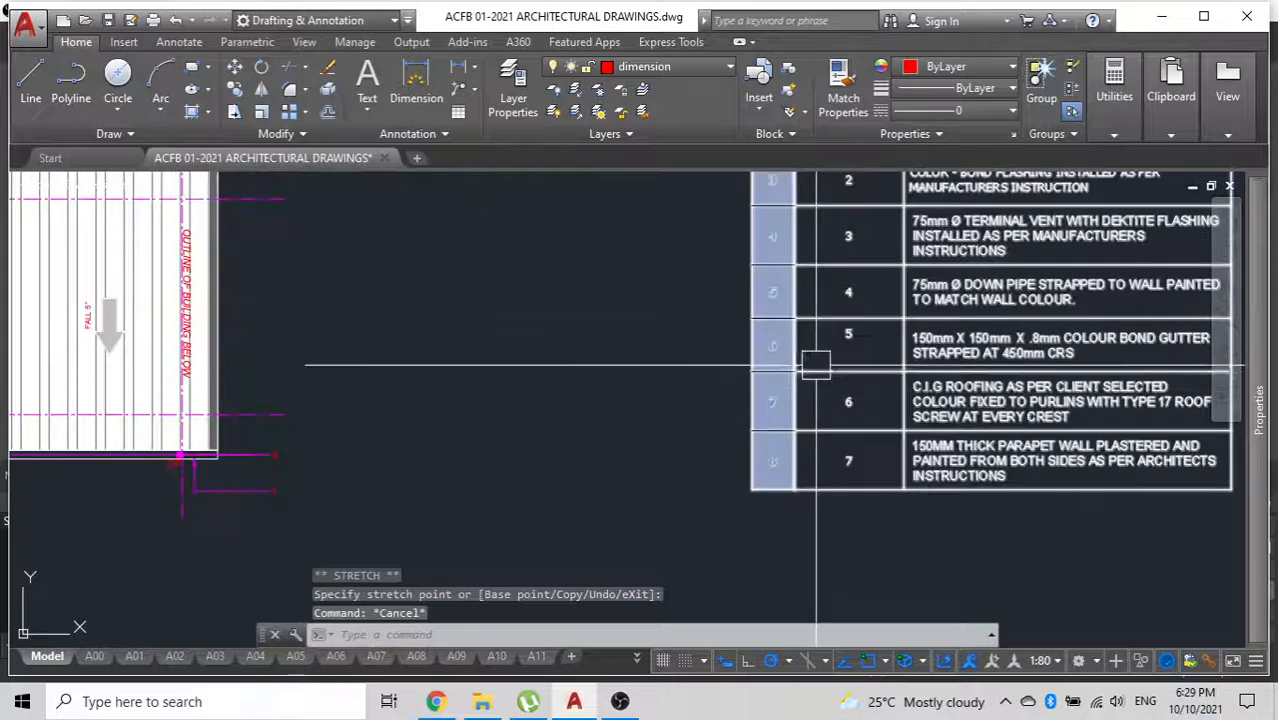
left_click(240, 489)
left_click(273, 488)
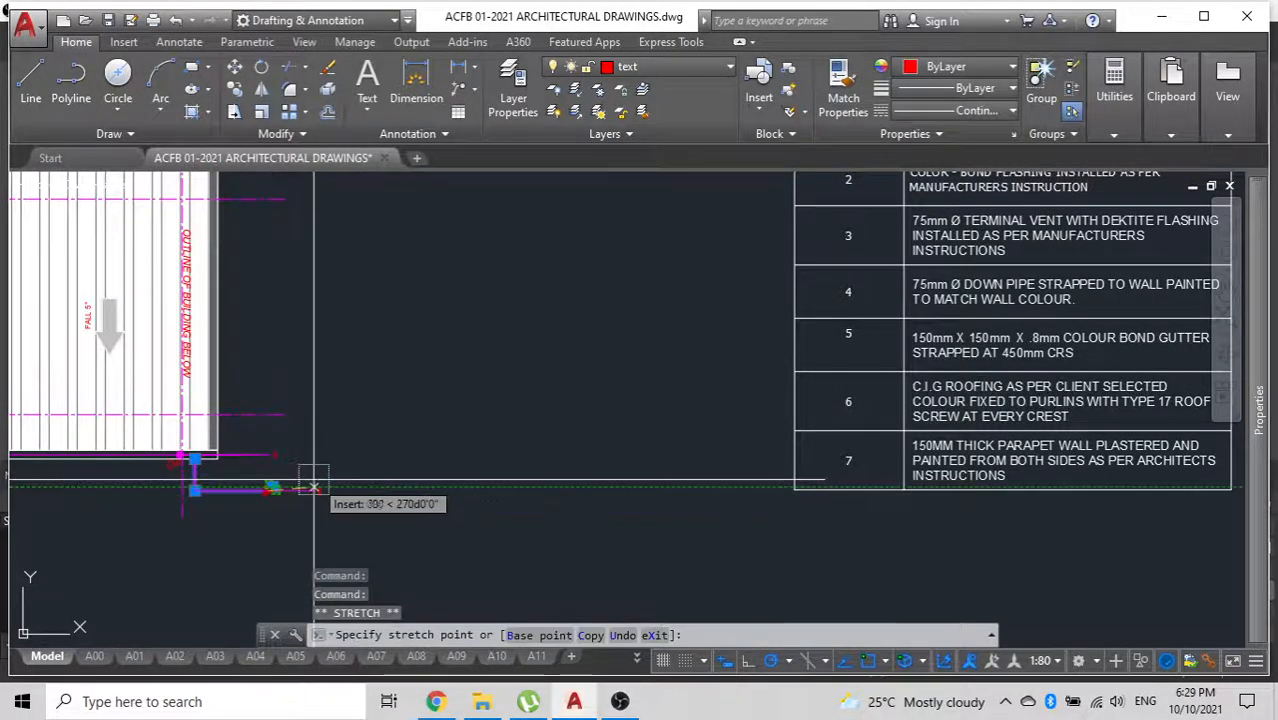
scroll(313, 488, "up", 5)
key("Escape")
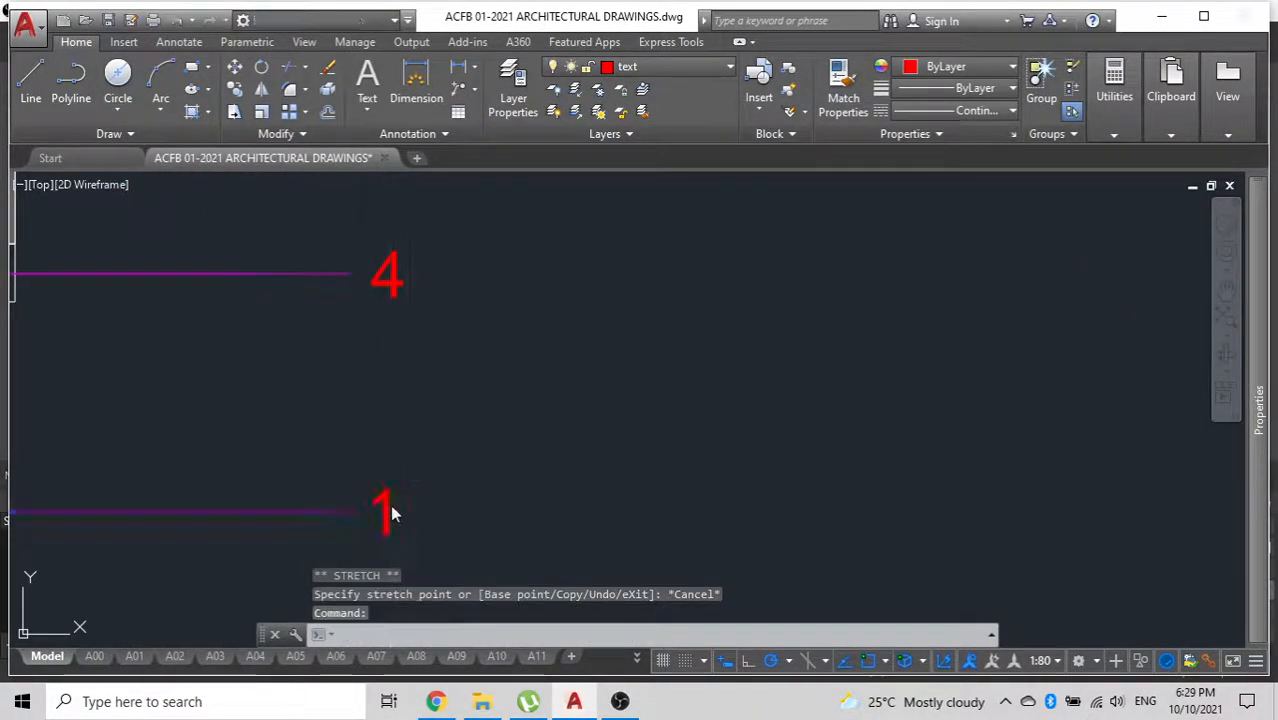
double_click(391, 514)
type("5")
left_click(436, 494)
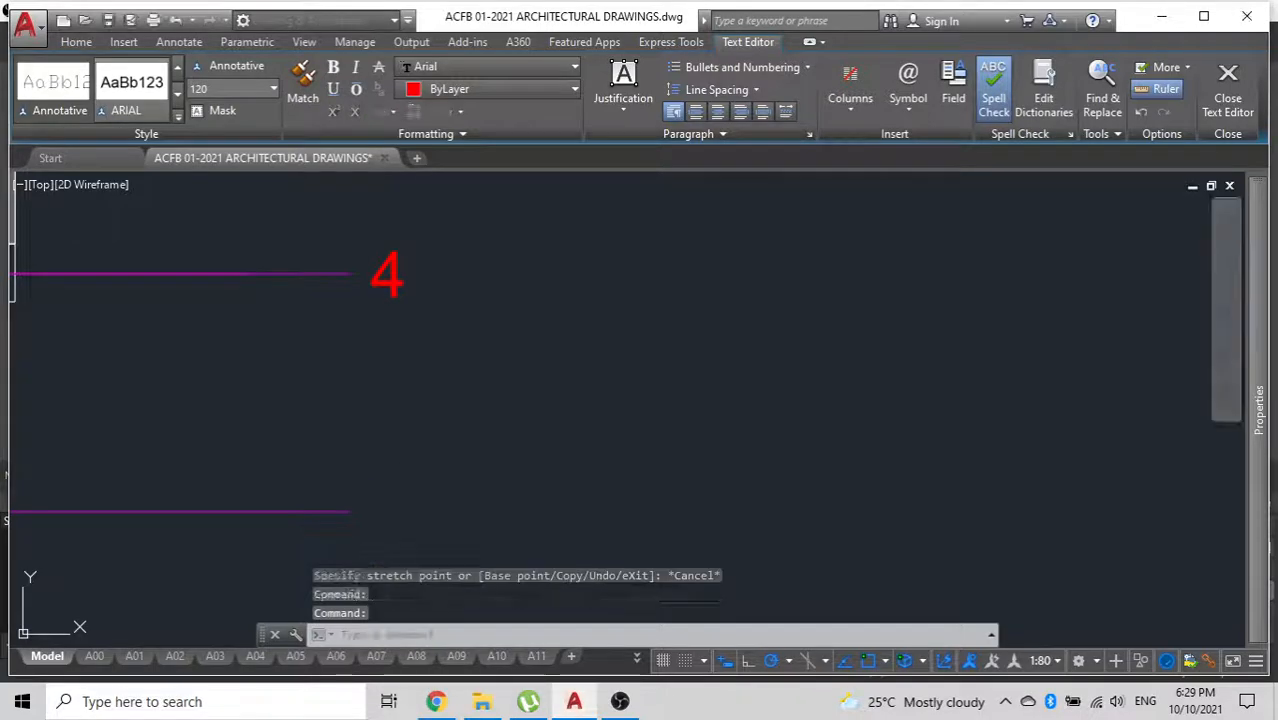
key("Escape")
Examine the key reference table for roof items that still need a numbered leader on the plan.
scroll(394, 459, "down", 6)
scroll(653, 419, "down", 4)
middle_click_drag(637, 418, 430, 410)
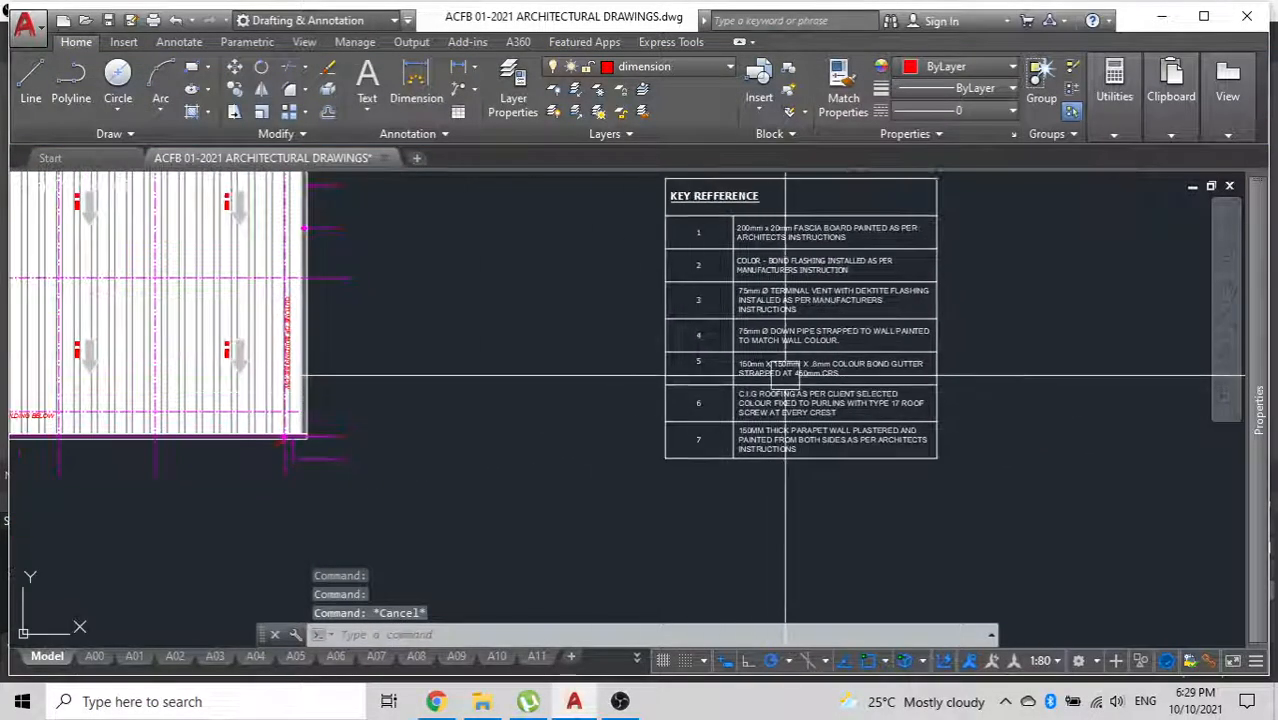
scroll(792, 360, "up", 5)
scroll(792, 360, "down", 4)
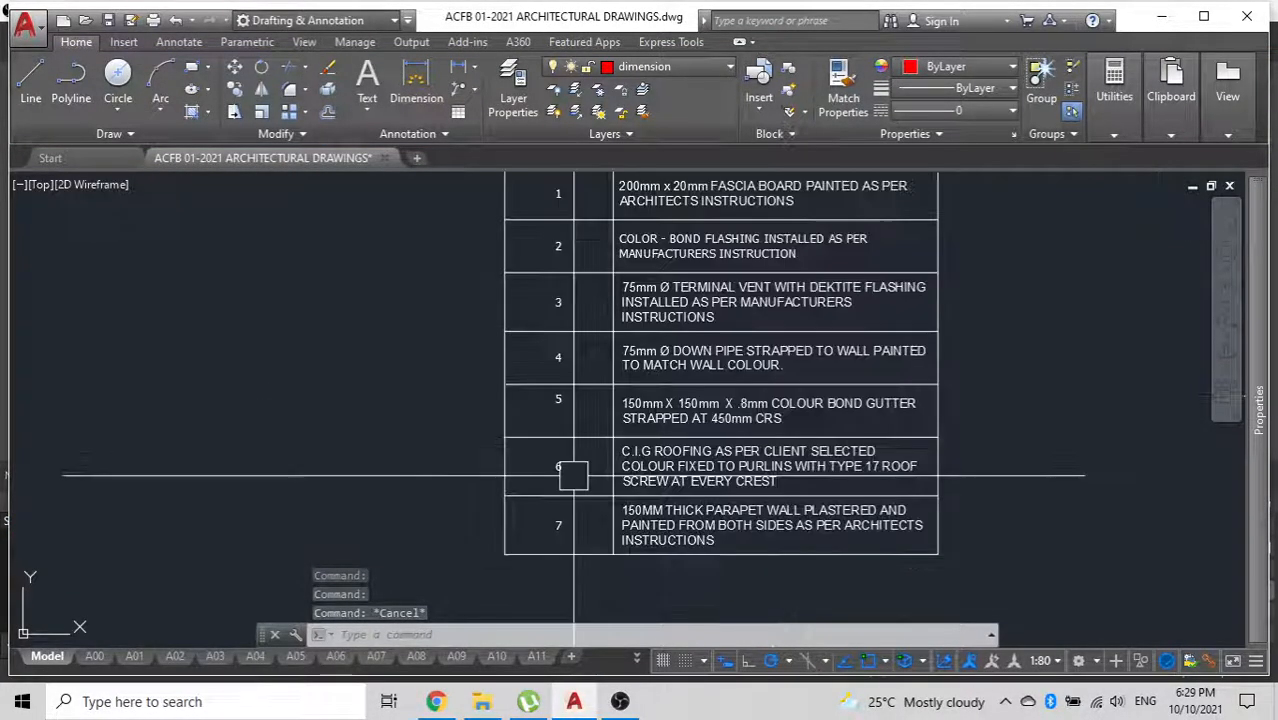
middle_click_drag(493, 450, 673, 450)
middle_click_drag(450, 300, 472, 347)
scroll(420, 328, "up", 4)
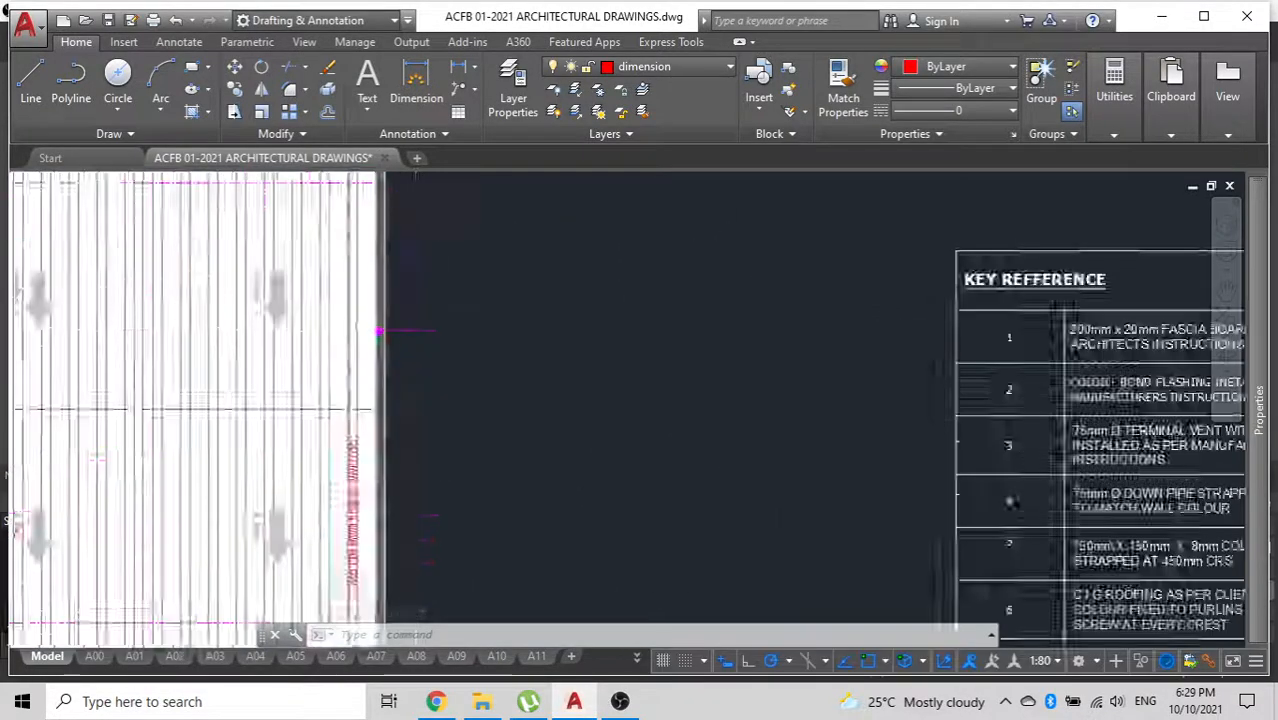
scroll(571, 340, "down", 2)
middle_click_drag(571, 340, 376, 287)
middle_click_drag(859, 479, 994, 559)
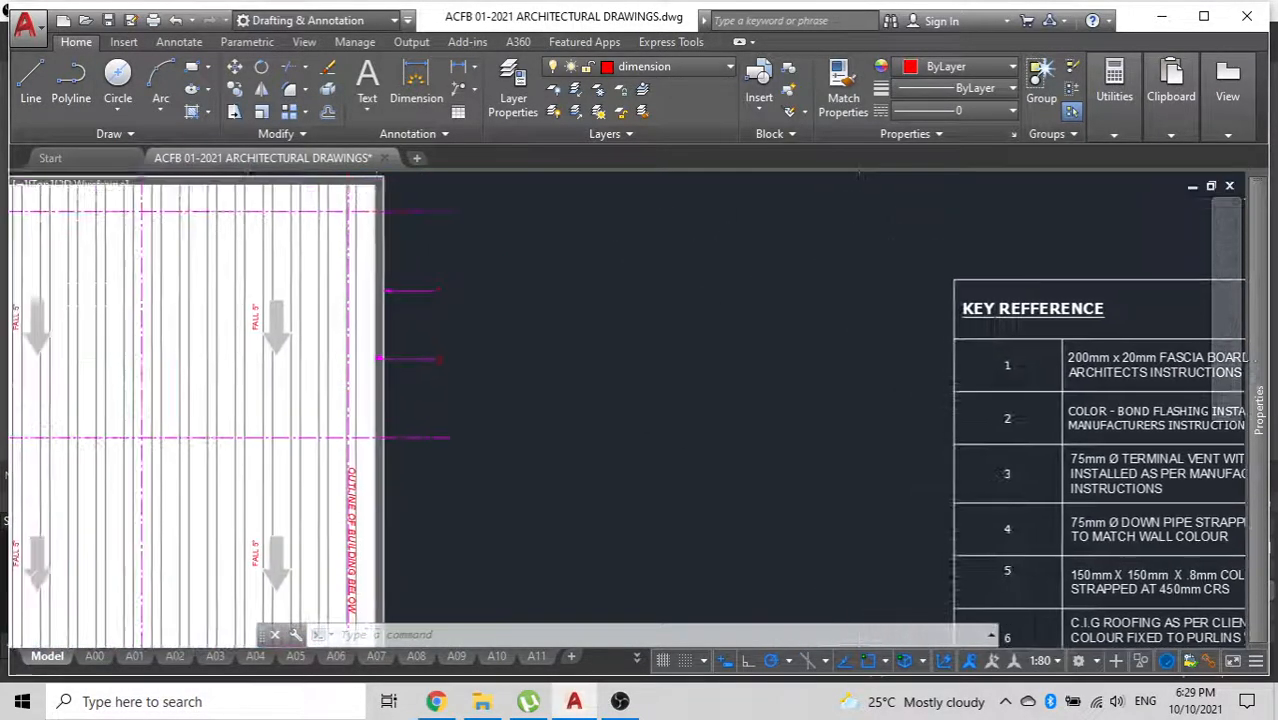
Copy the dot leader numbered 2 straight down to just above the roof's middle grid line.
type("co")
key("Return")
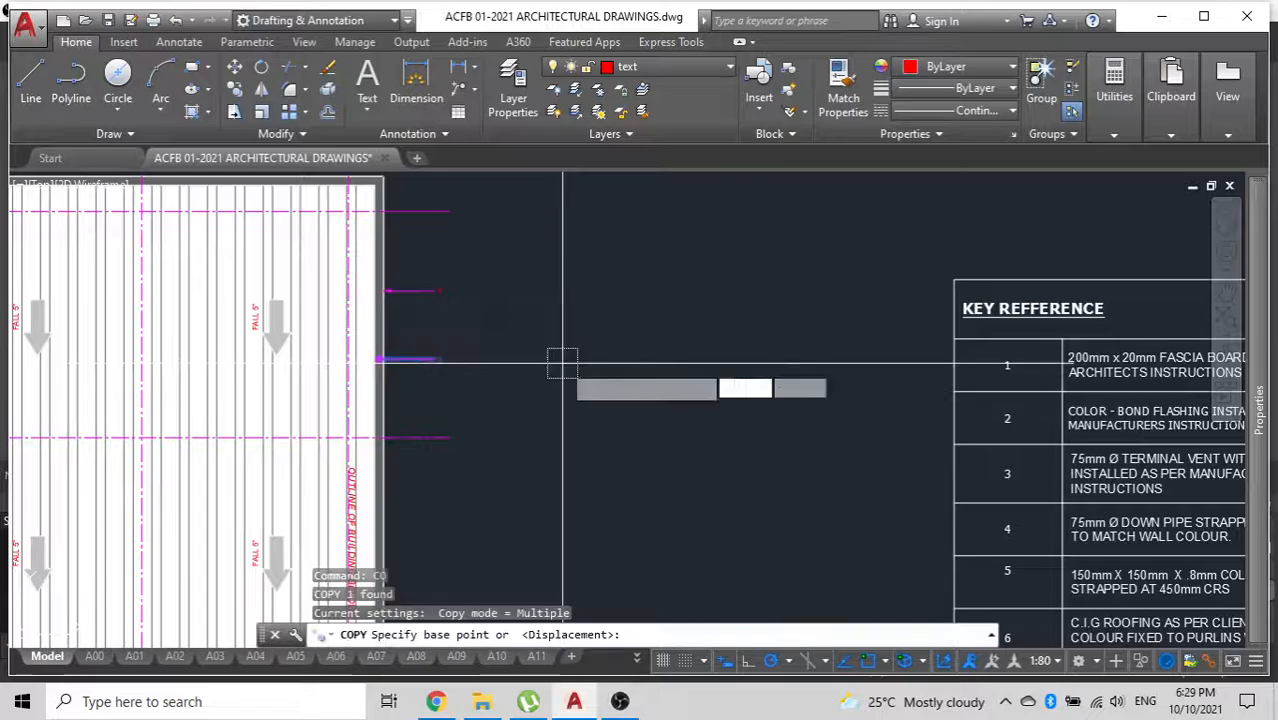
left_click(562, 364)
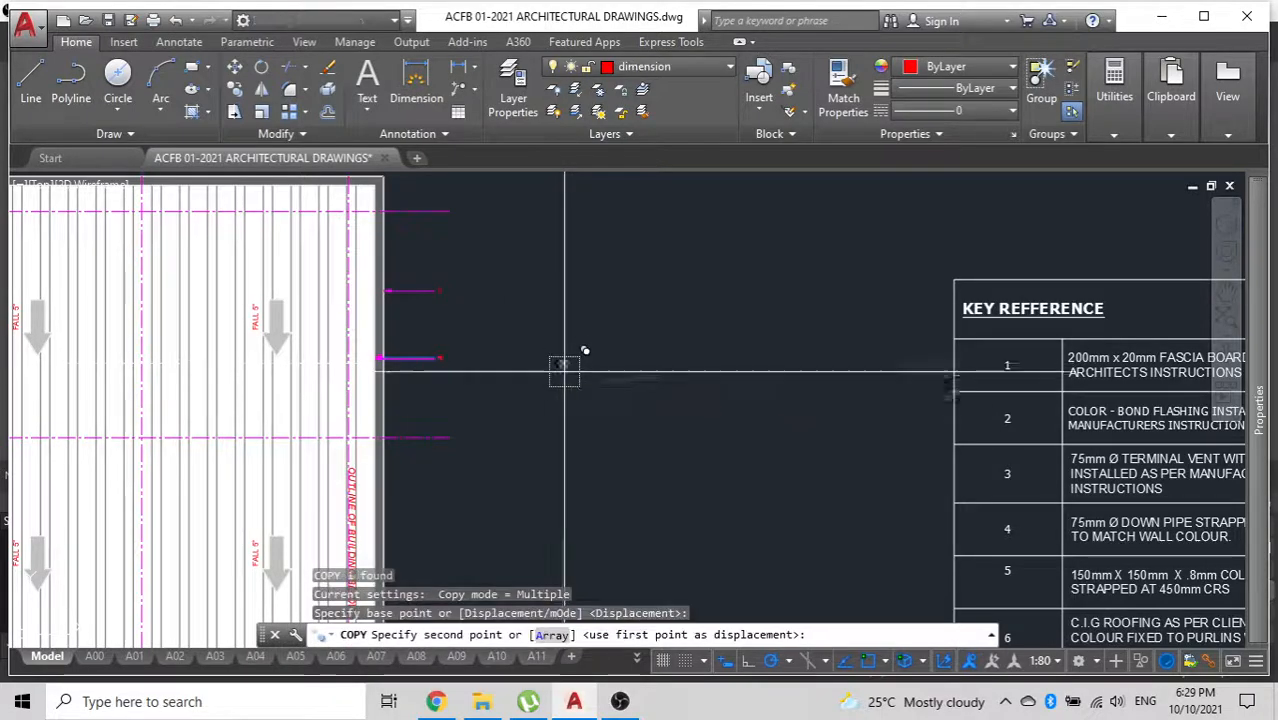
left_click(562, 425)
key("Escape")
Stretch the copied leader's dot end horizontally inward so it points onto the roof sheeting.
left_click(430, 412)
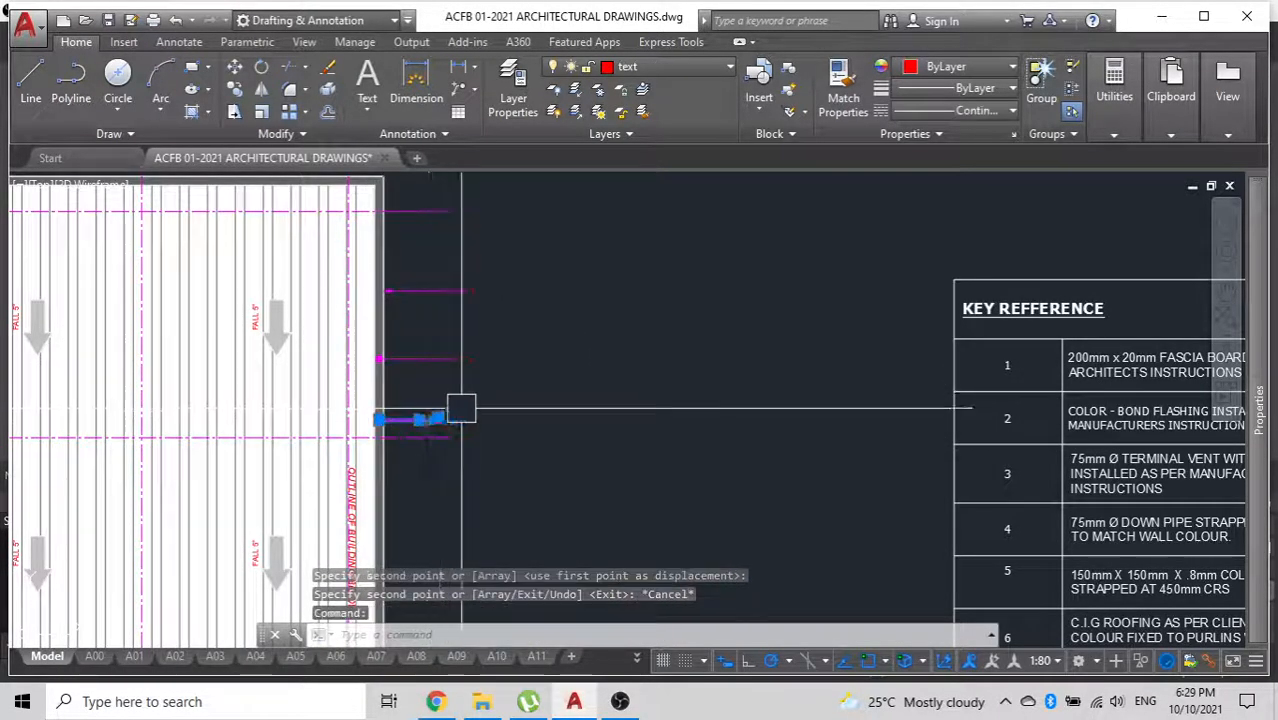
scroll(430, 415, "up", 3)
left_click(398, 424)
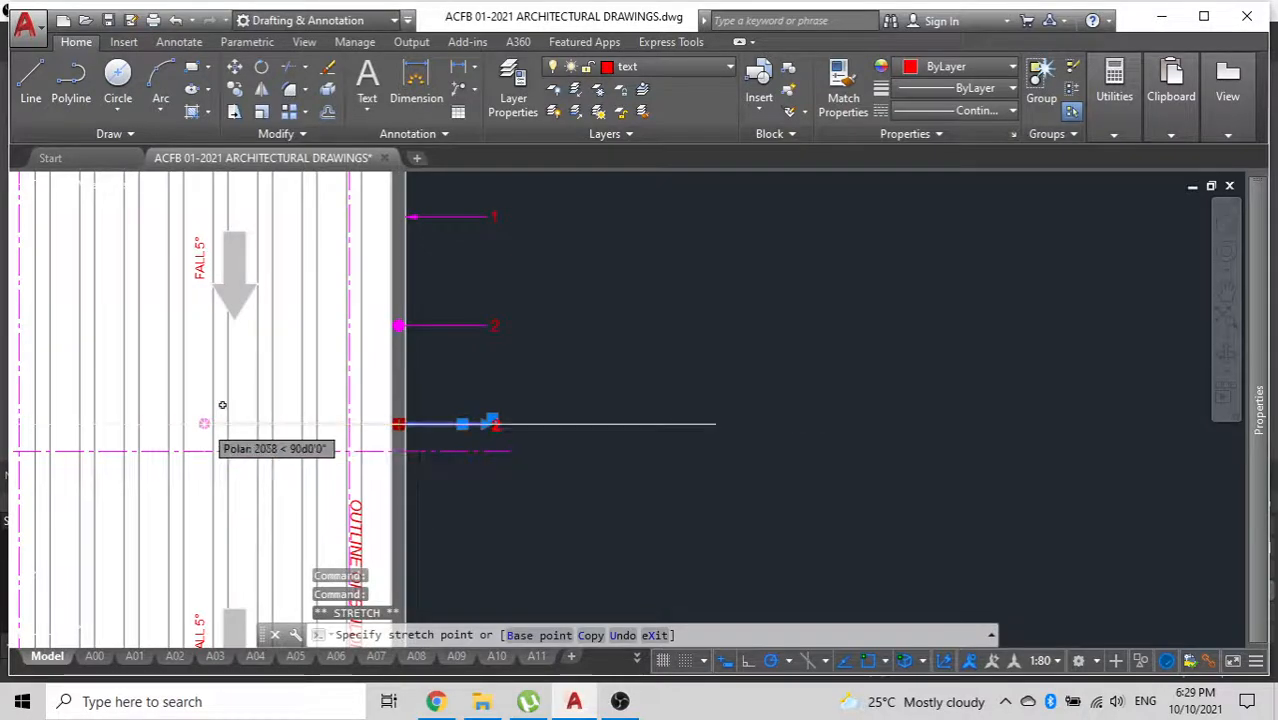
scroll(402, 420, "down", 4)
mouse_move(1263, 460)
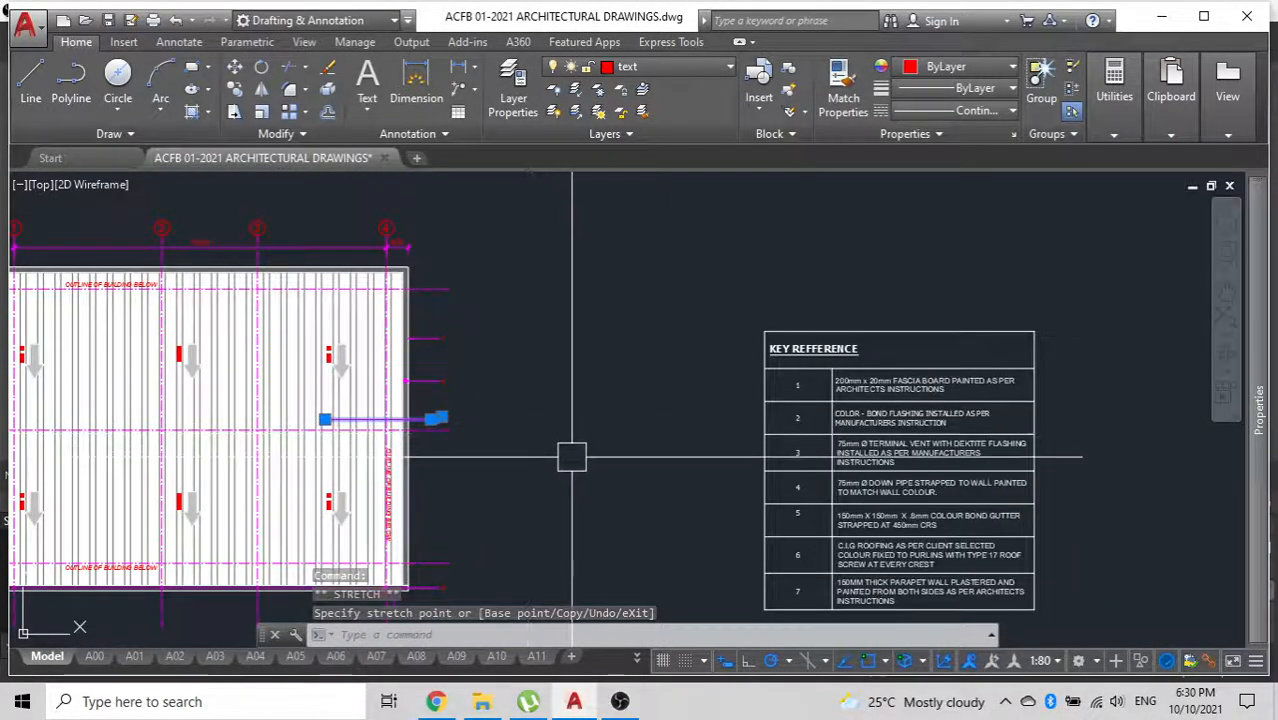
key("Escape")
Change the number of the leader pointing to the roof sheeting to 6.
scroll(436, 419, "up", 2)
scroll(436, 419, "up", 4)
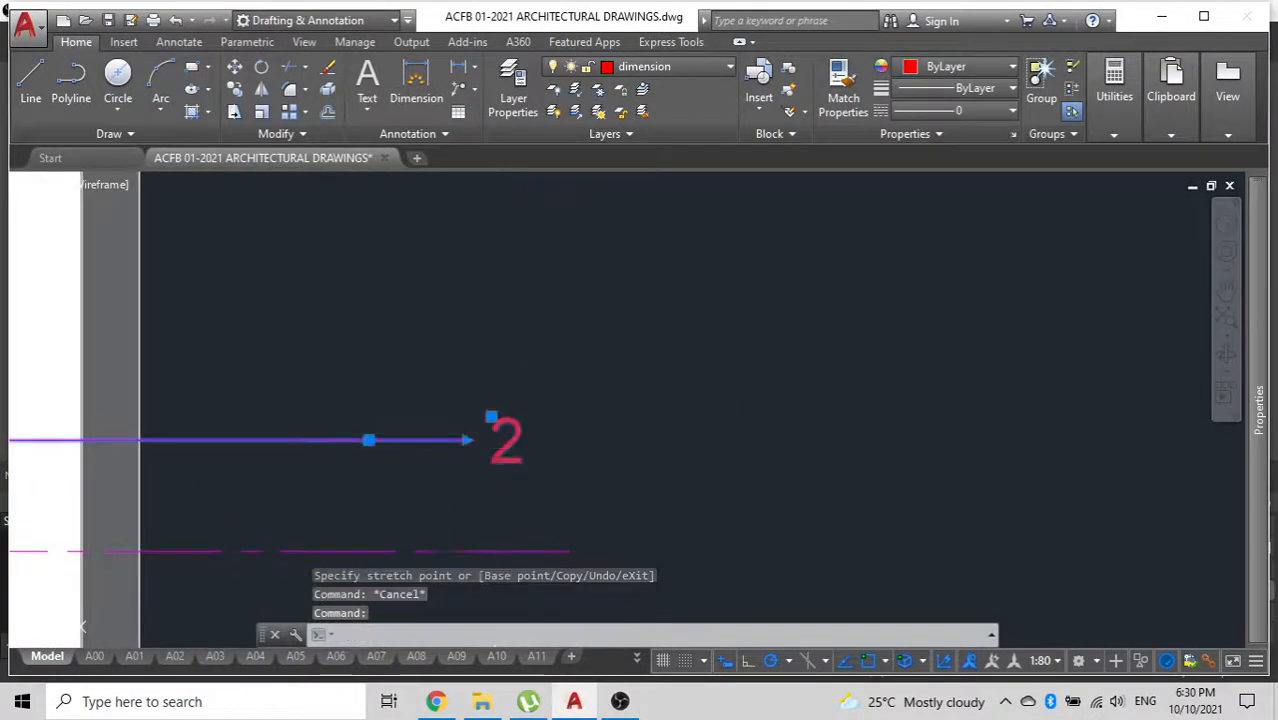
double_click(505, 437)
type("6")
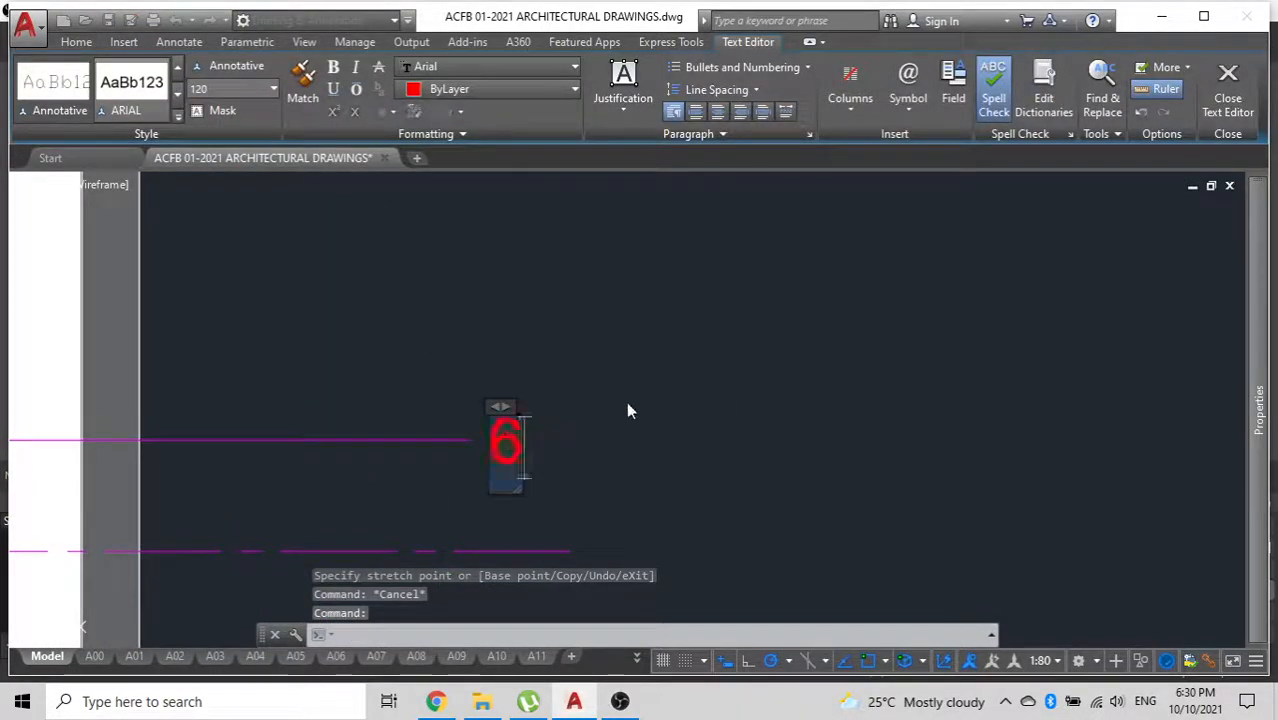
key("Escape")
Review the last rows of the key reference table against the leaders placed on the roof plan.
scroll(692, 411, "down", 4)
middle_click_drag(692, 411, 175, 223)
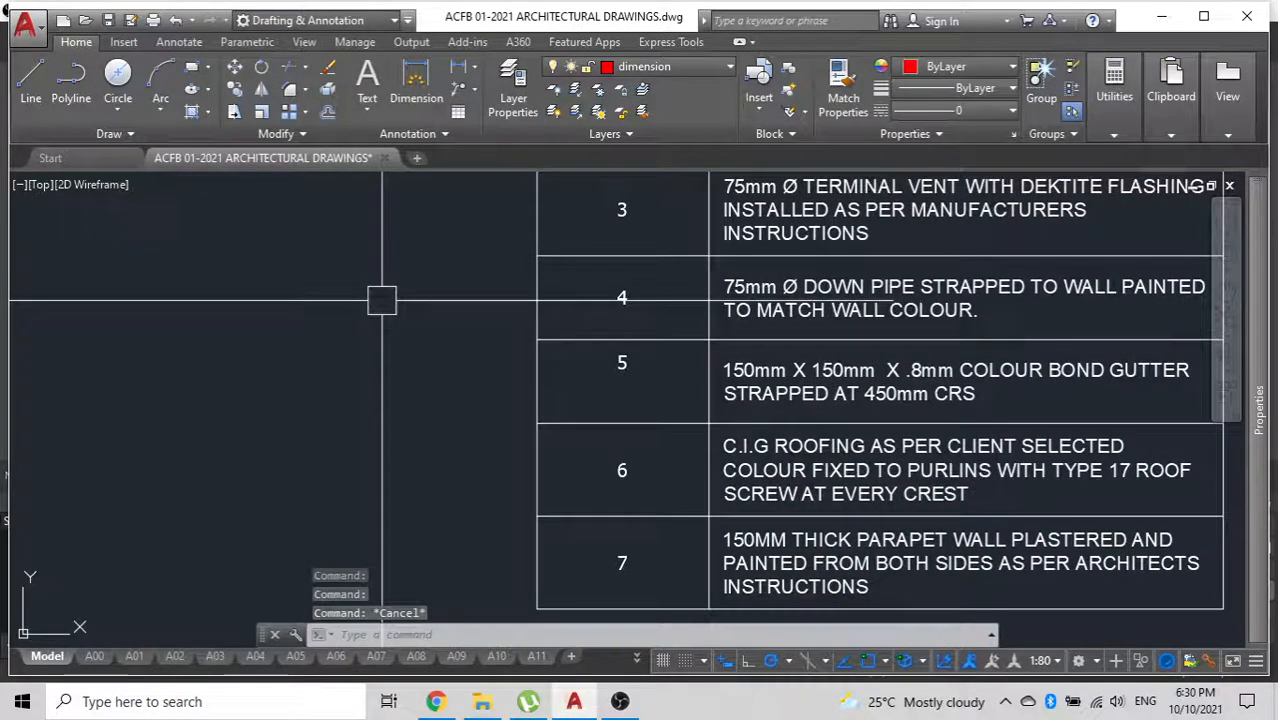
scroll(380, 305, "down", 3)
scroll(490, 420, "up", 5)
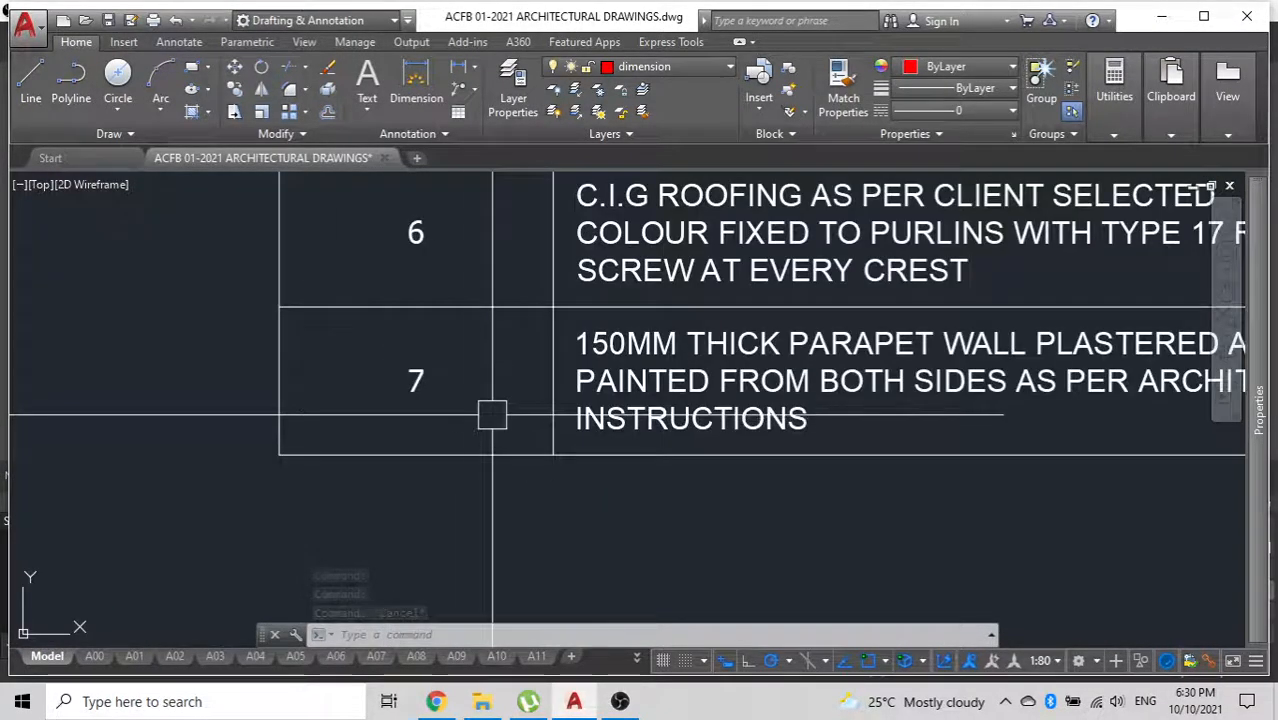
scroll(492, 415, "down", 10)
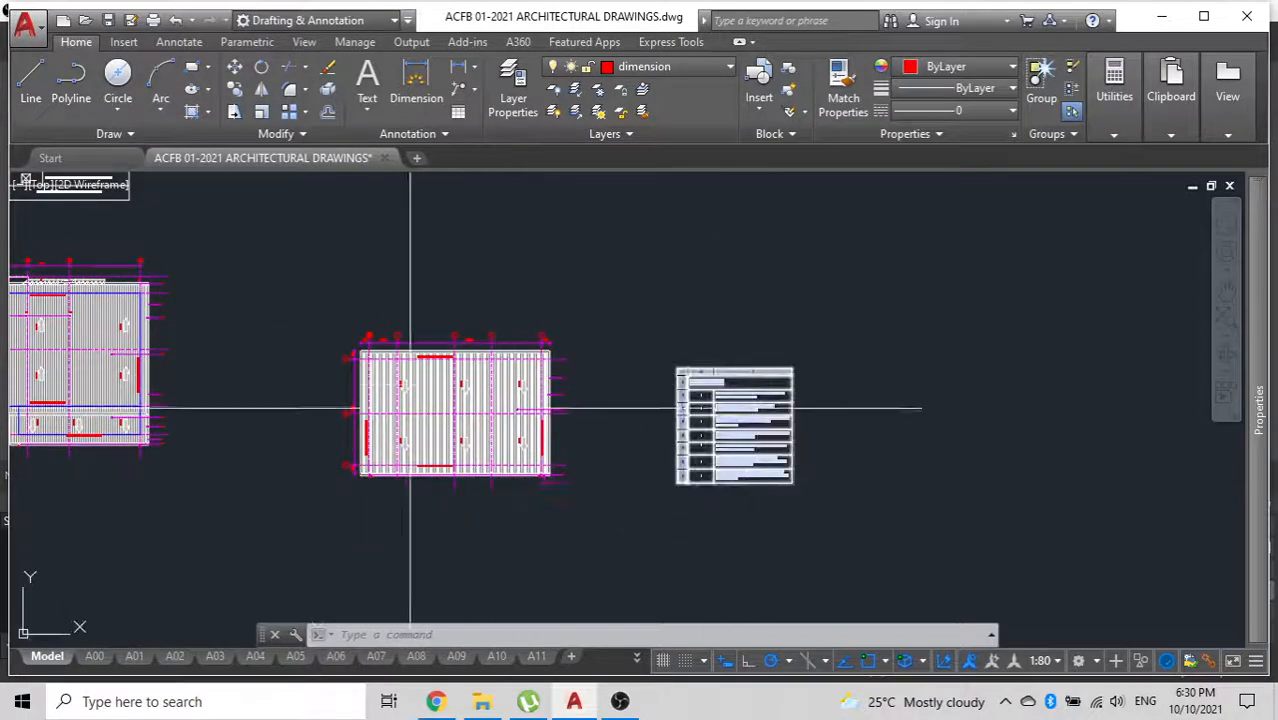
scroll(559, 434, "up", 8)
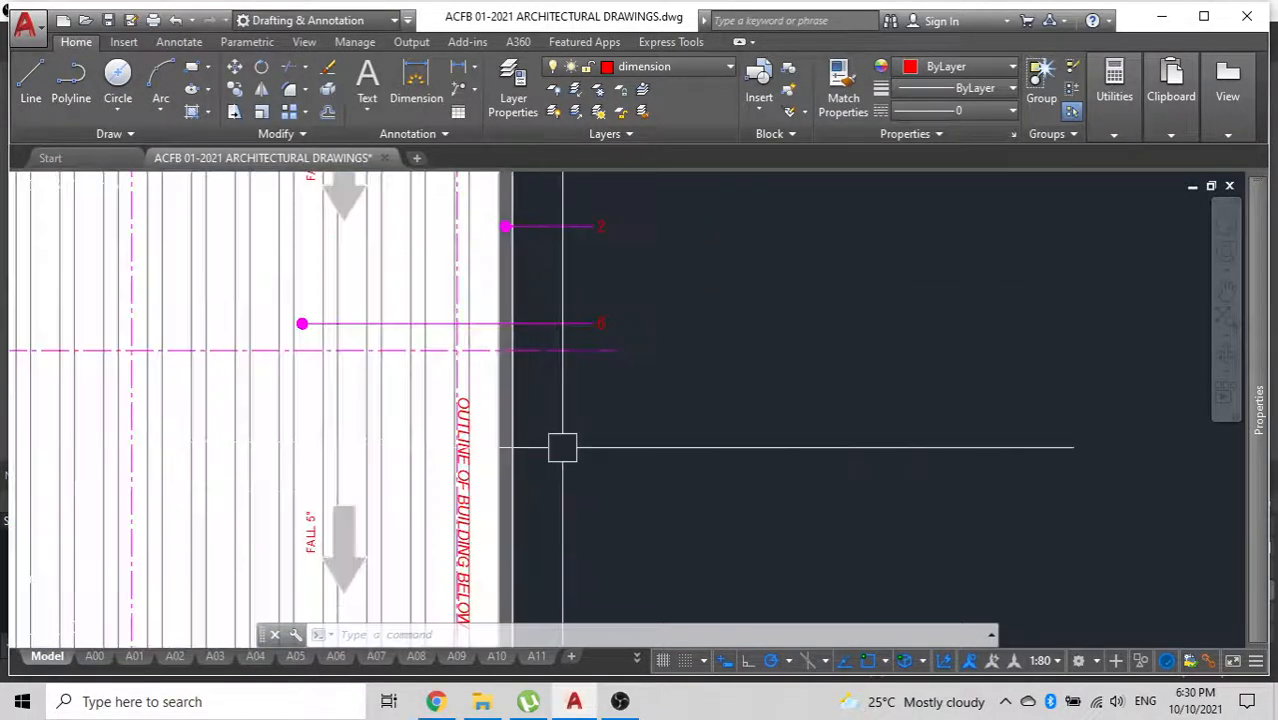
scroll(562, 448, "down", 5)
scroll(553, 365, "up", 3)
left_click(593, 505)
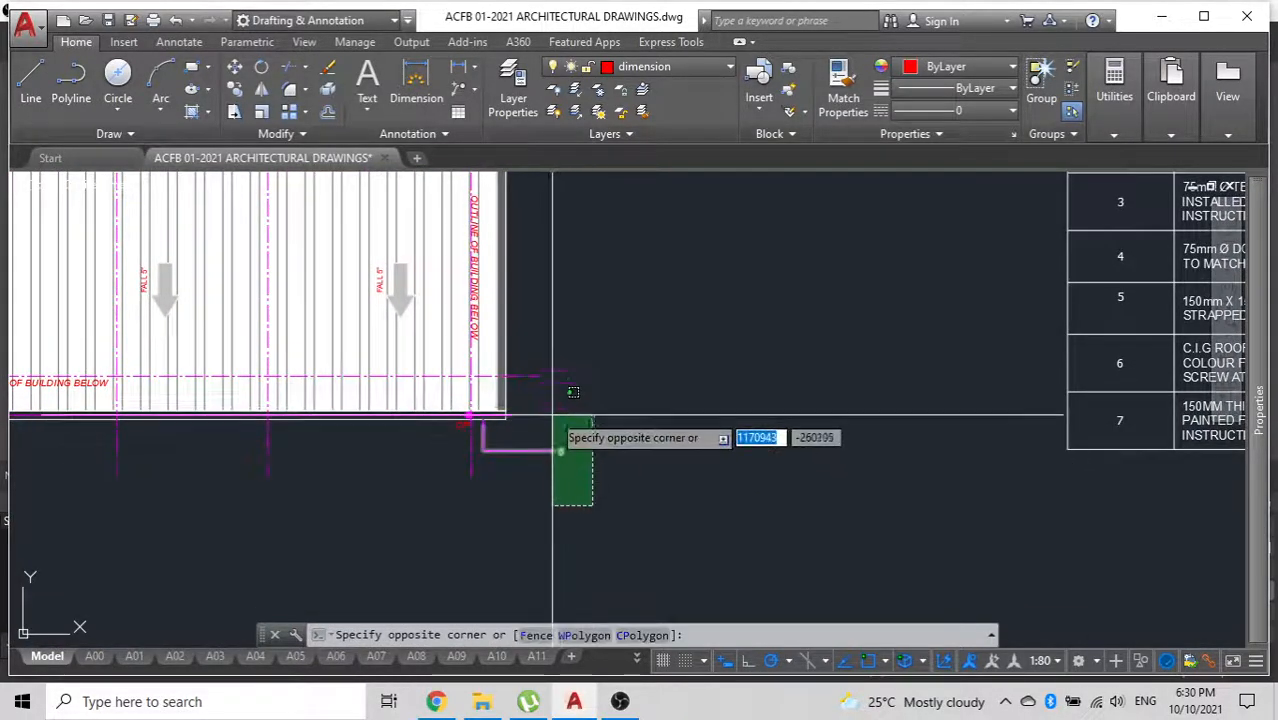
key("Escape")
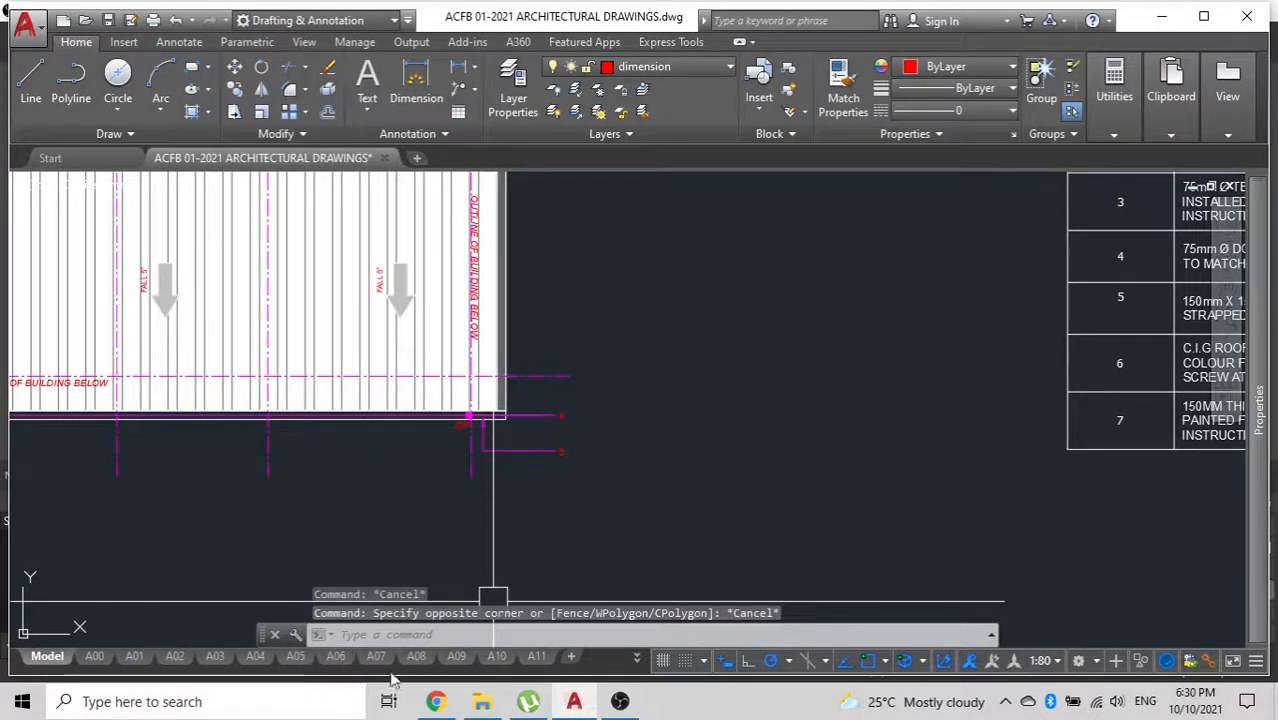
On layout A08, set the roof plan viewport's scale to 1:80 and regenerate the drawing.
left_click(413, 657)
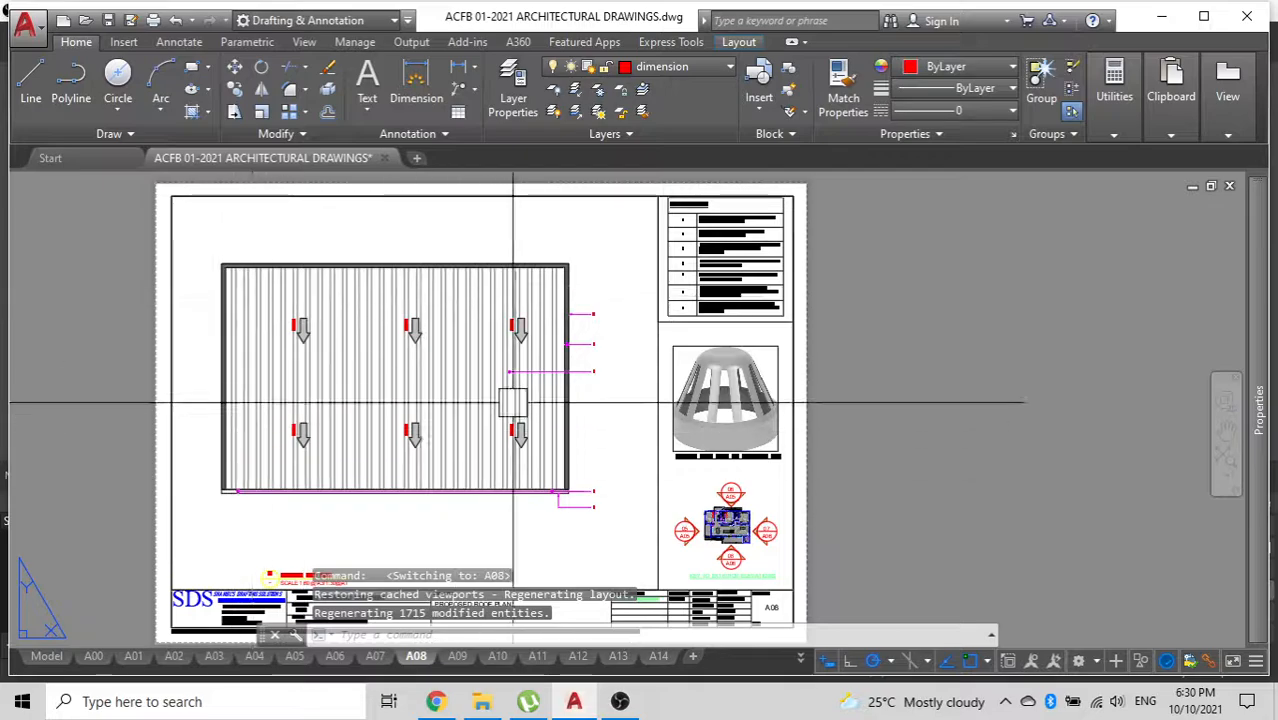
double_click(643, 303)
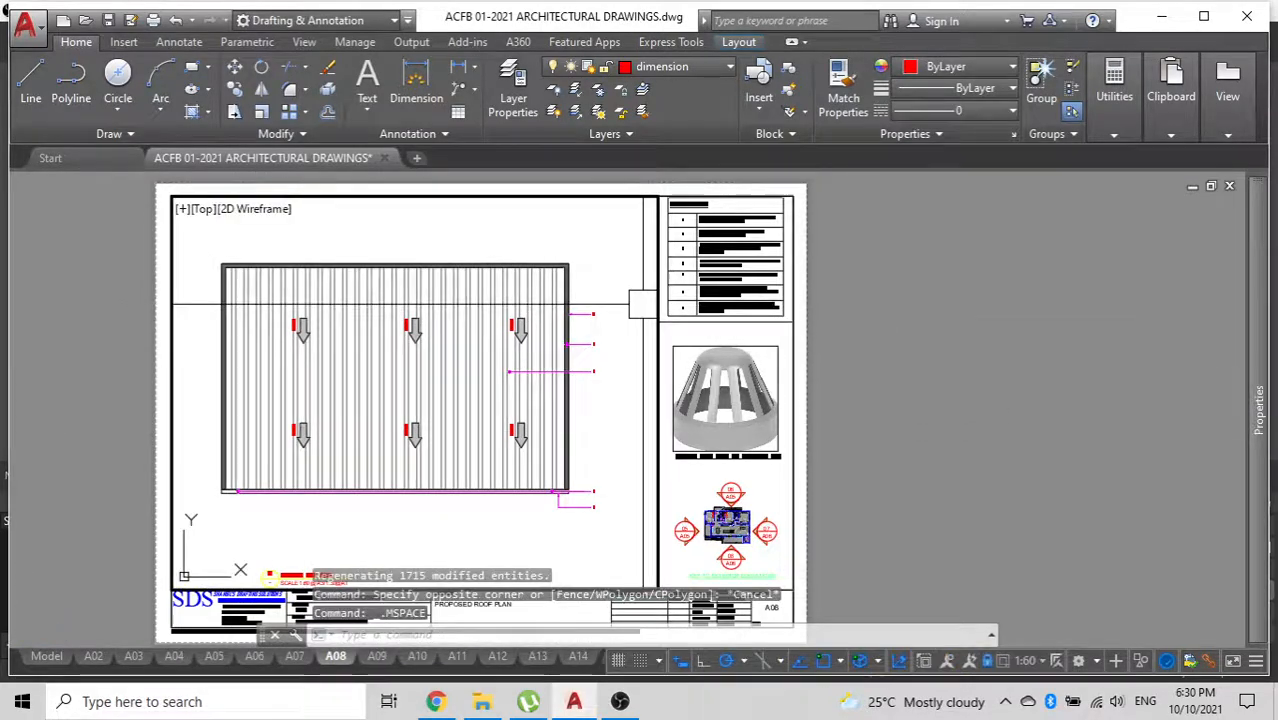
left_click(1040, 662)
left_click(1027, 119)
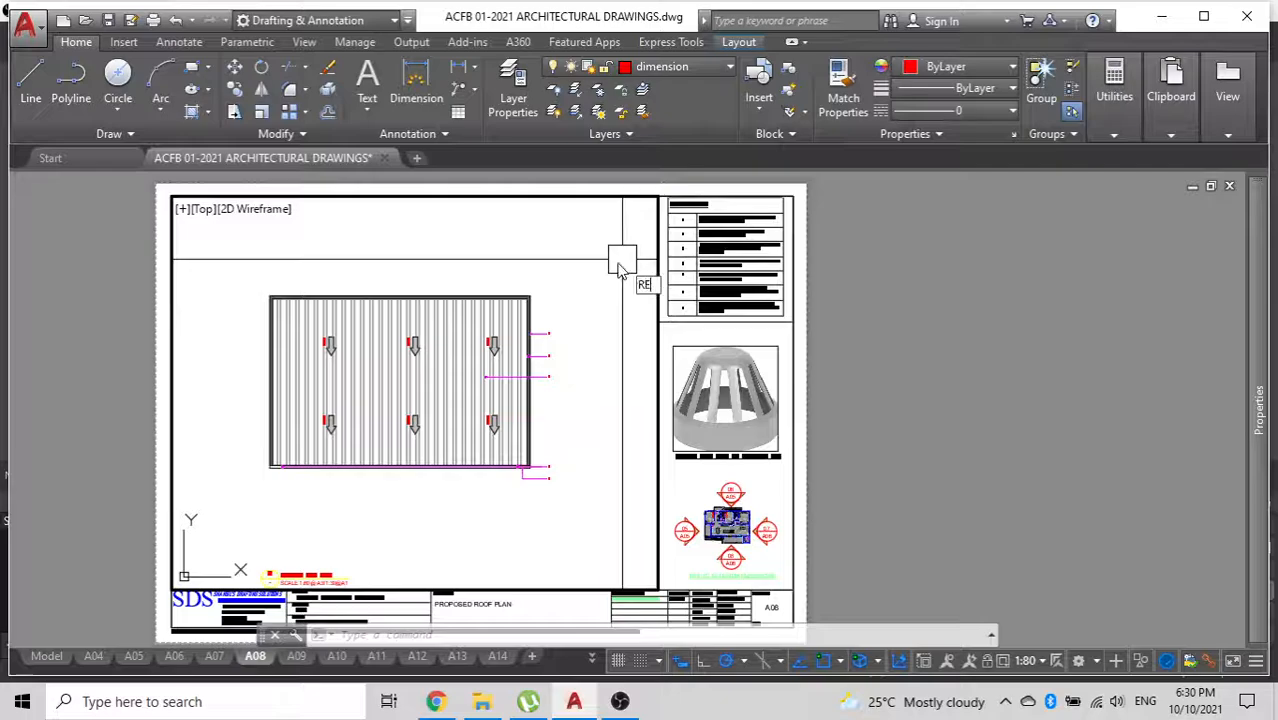
key("Return")
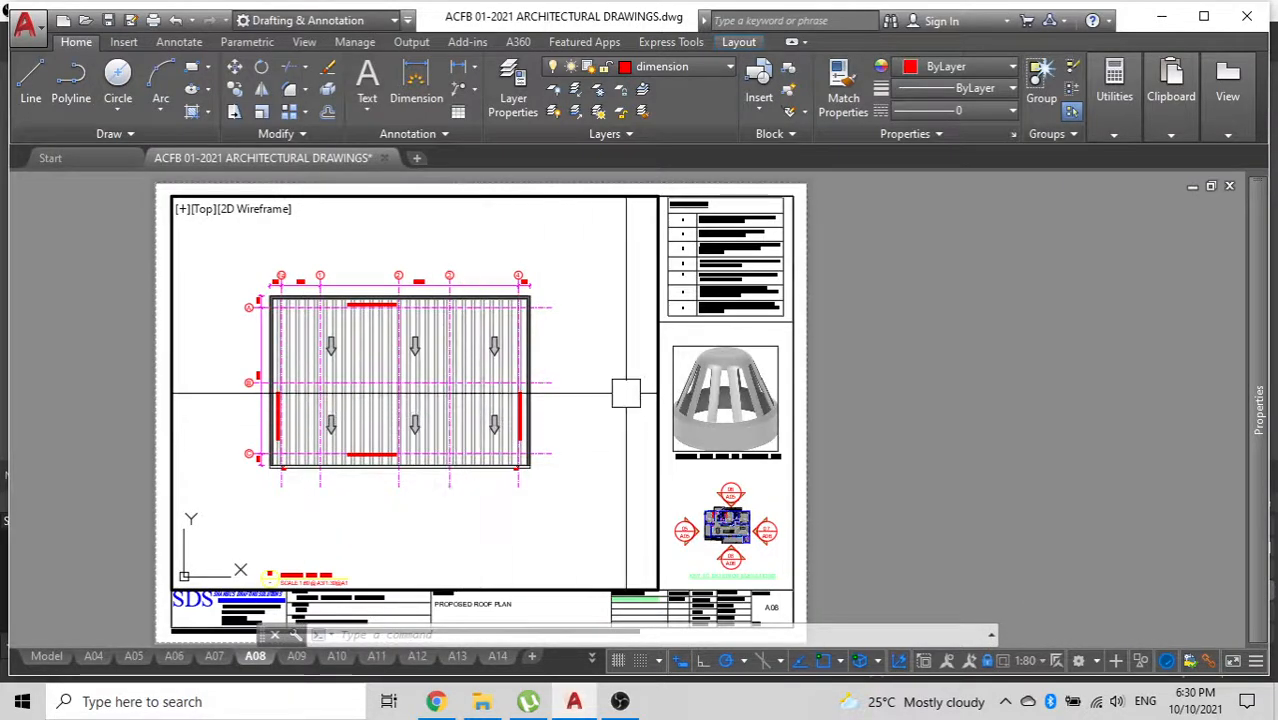
Check which annotations the roof plan viewport displays on layout A08.
left_click(640, 385)
key("Escape")
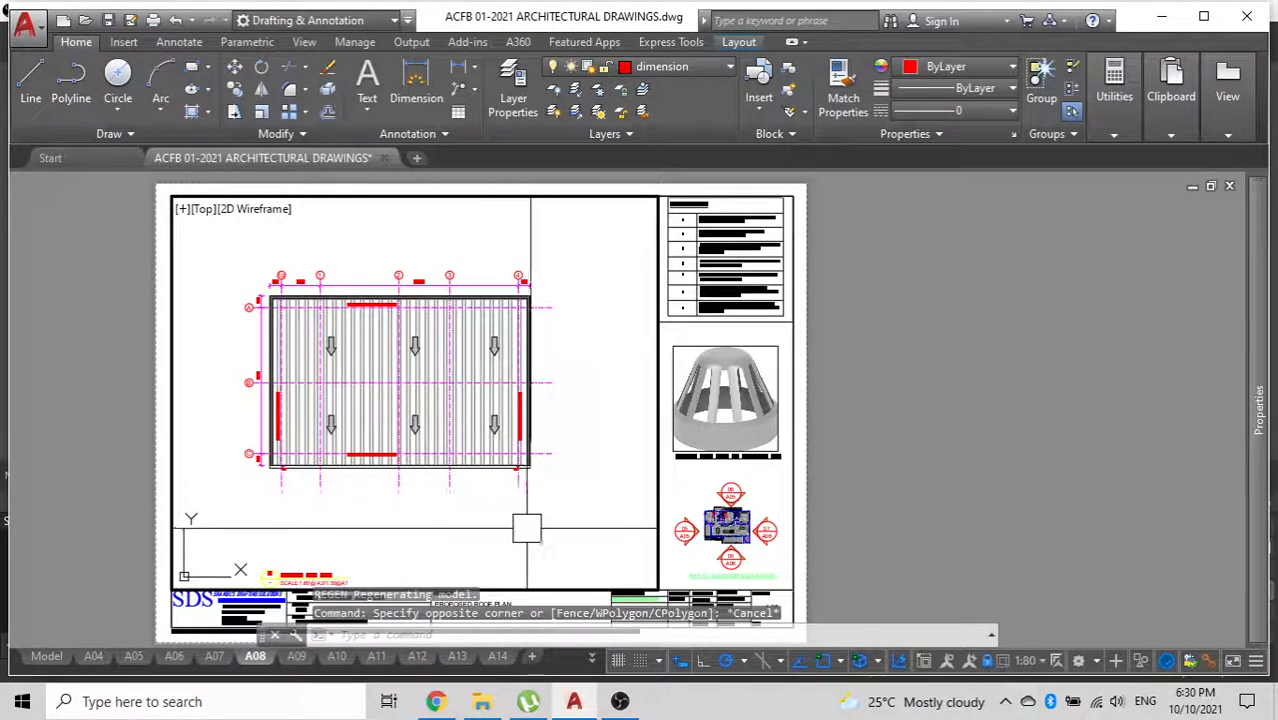
double_click(904, 413)
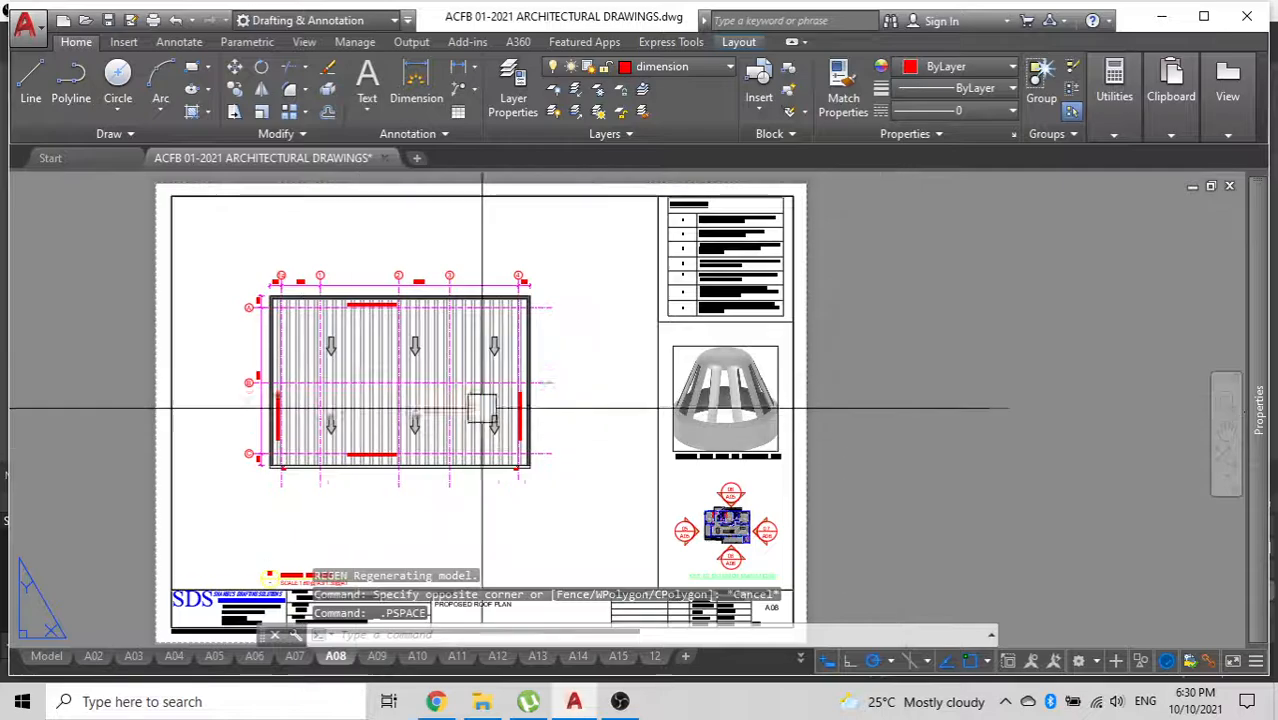
scroll(515, 400, "up", 2)
scroll(522, 394, "up", 2)
scroll(559, 377, "down", 2)
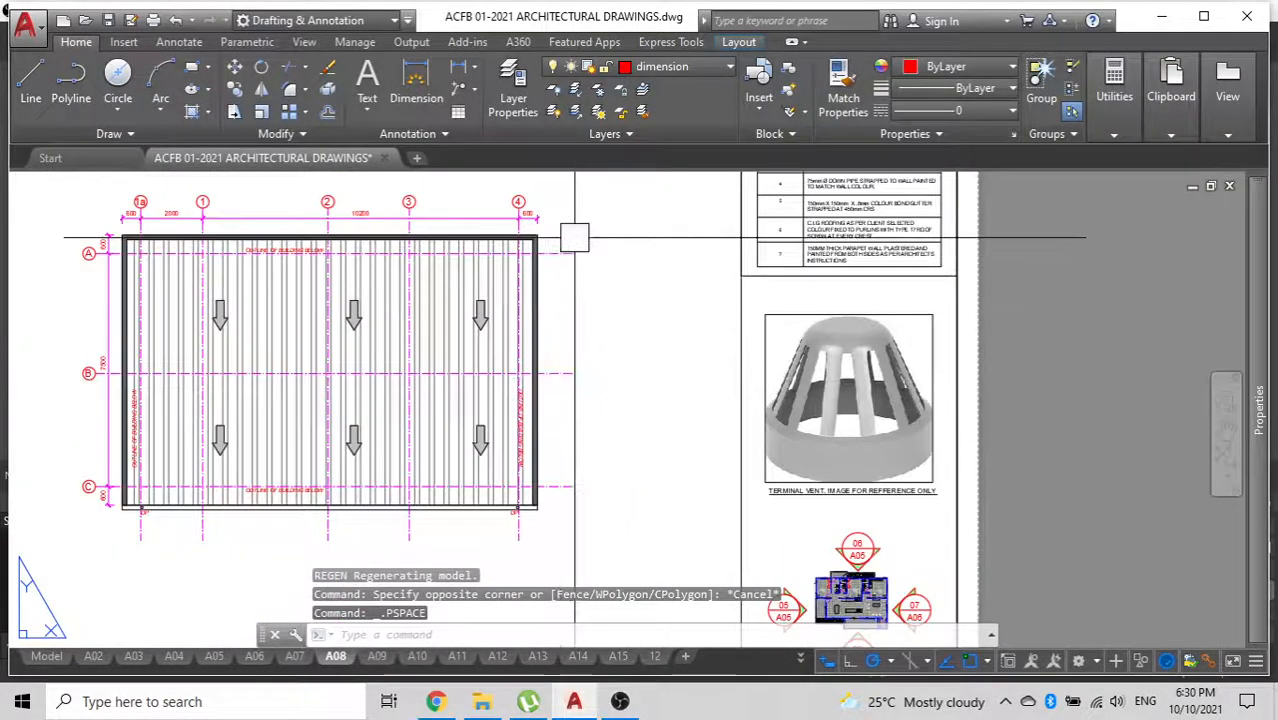
double_click(673, 416)
key("Escape")
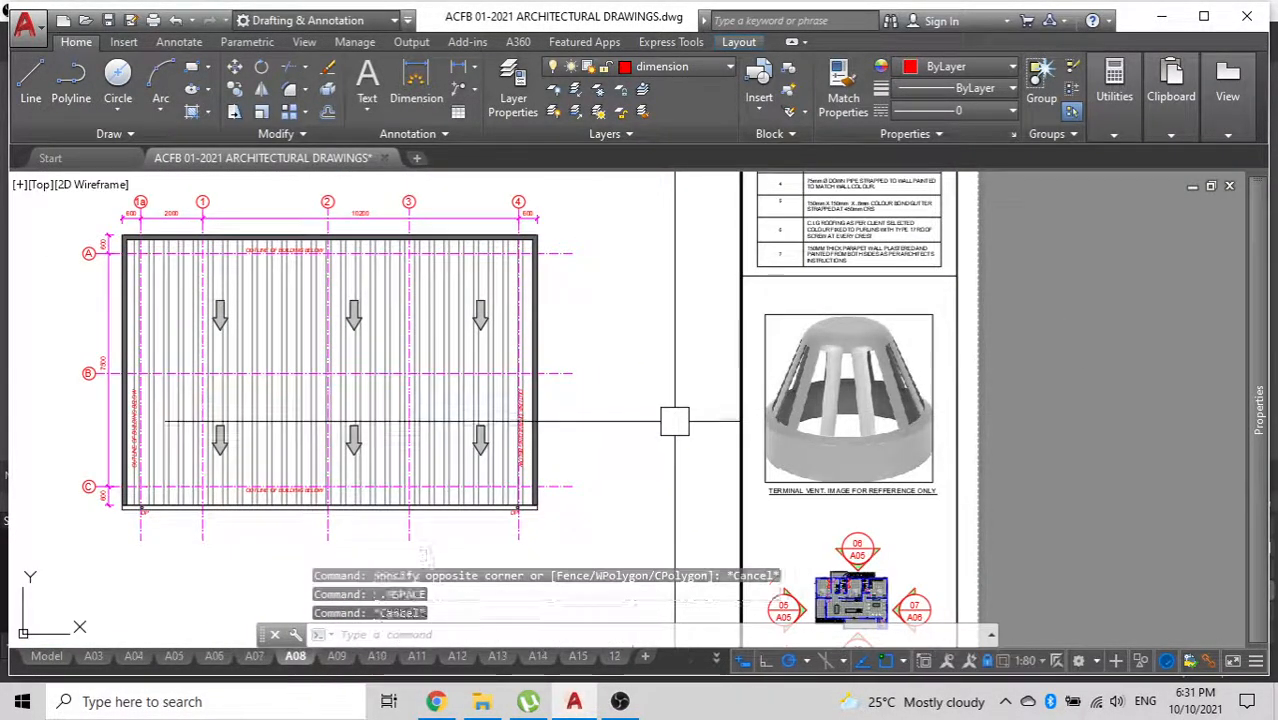
double_click(1047, 476)
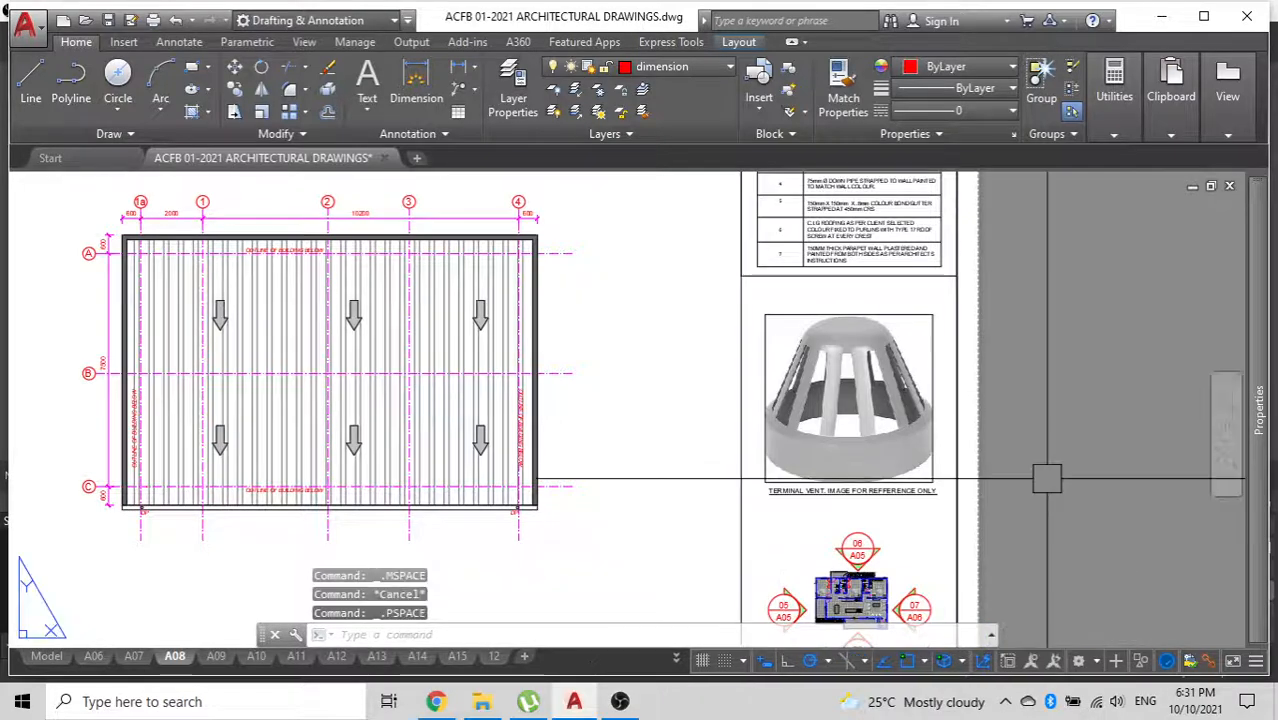
In model space, add the 1:80 annotation scale to the roof plan's five numbered leaders.
left_click(47, 657)
left_click(600, 512)
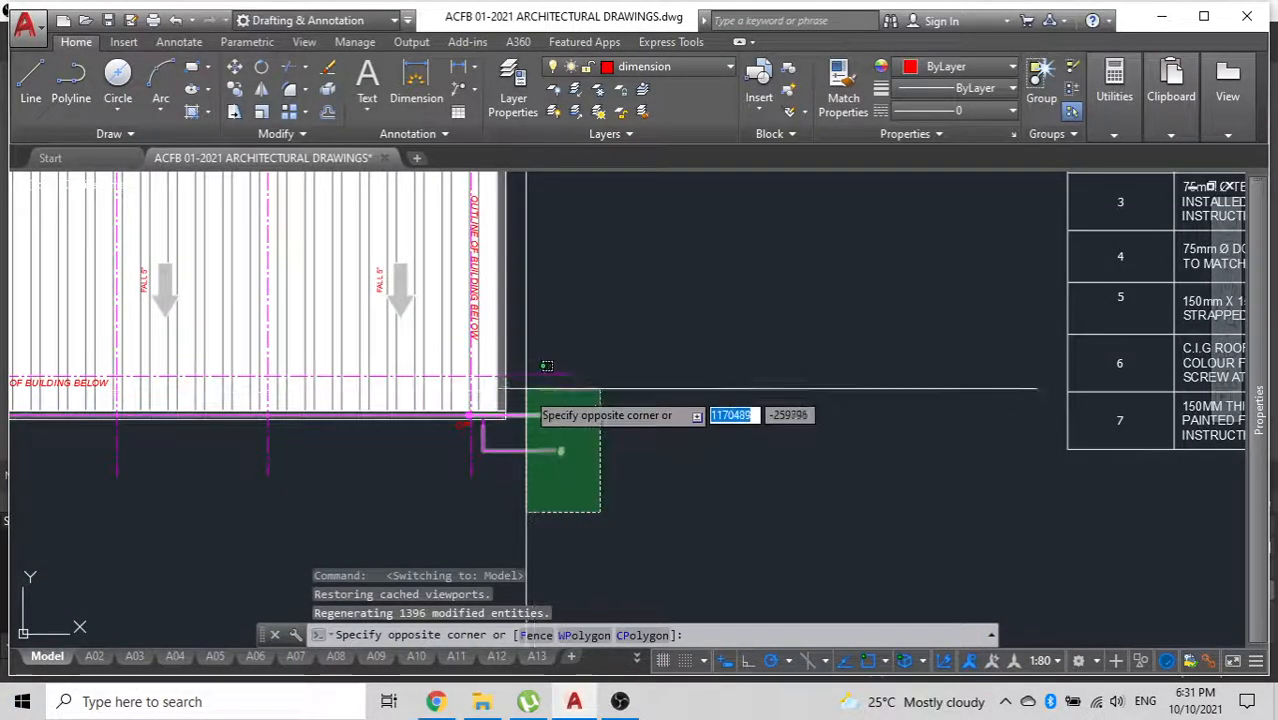
left_click(547, 390)
scroll(578, 420, "up", 5)
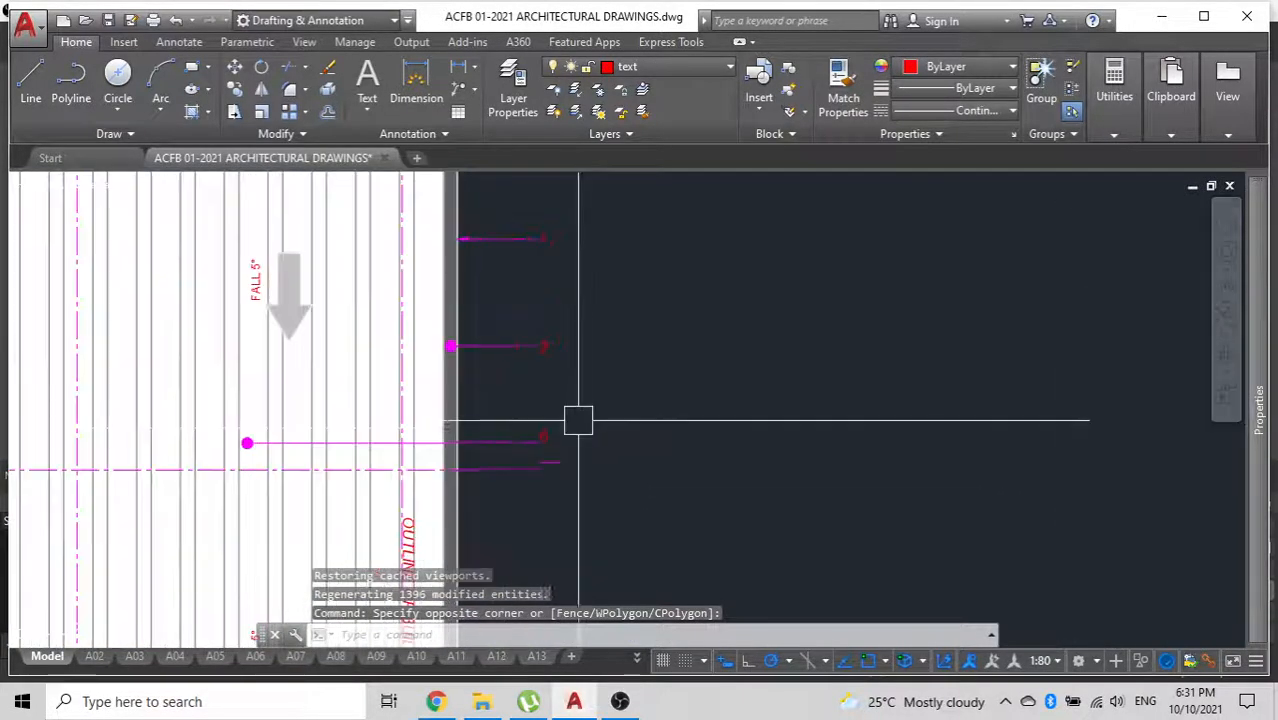
left_click(612, 451)
middle_click_drag(529, 267, 511, 422)
left_click(506, 390)
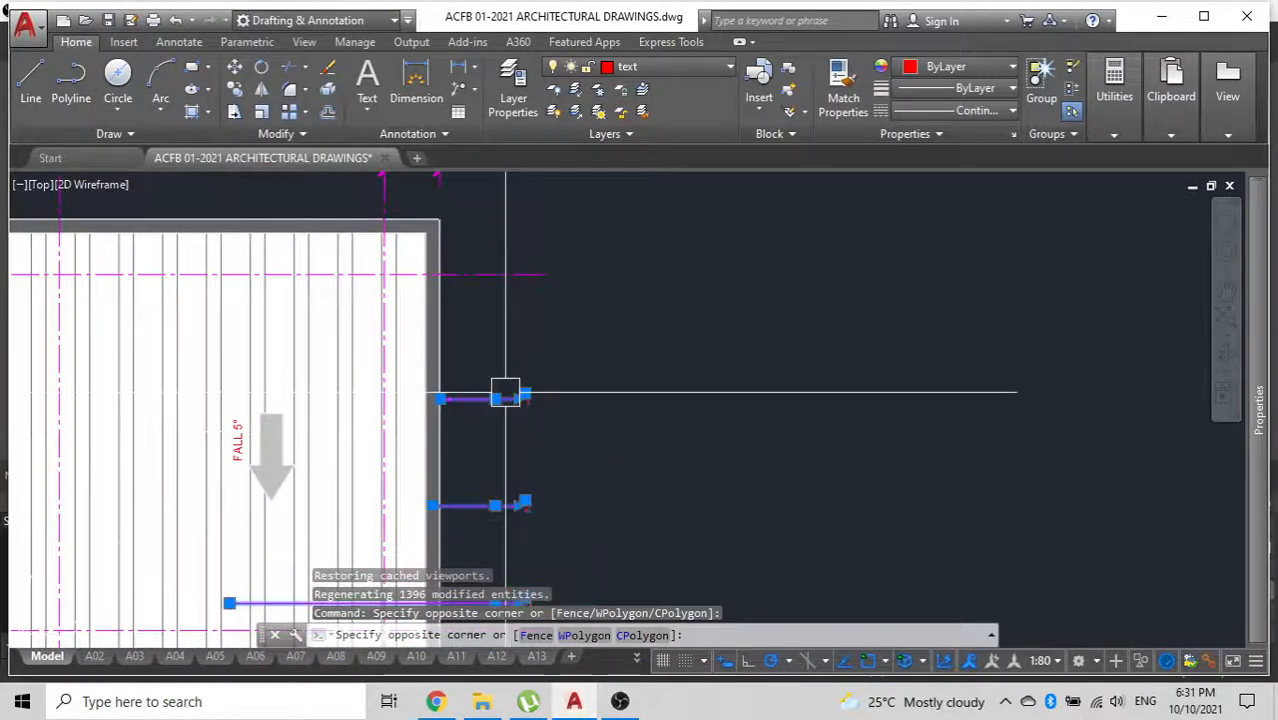
middle_click_drag(537, 364, 576, 538)
scroll(518, 322, "down", 4)
middle_click_drag(520, 320, 531, 131)
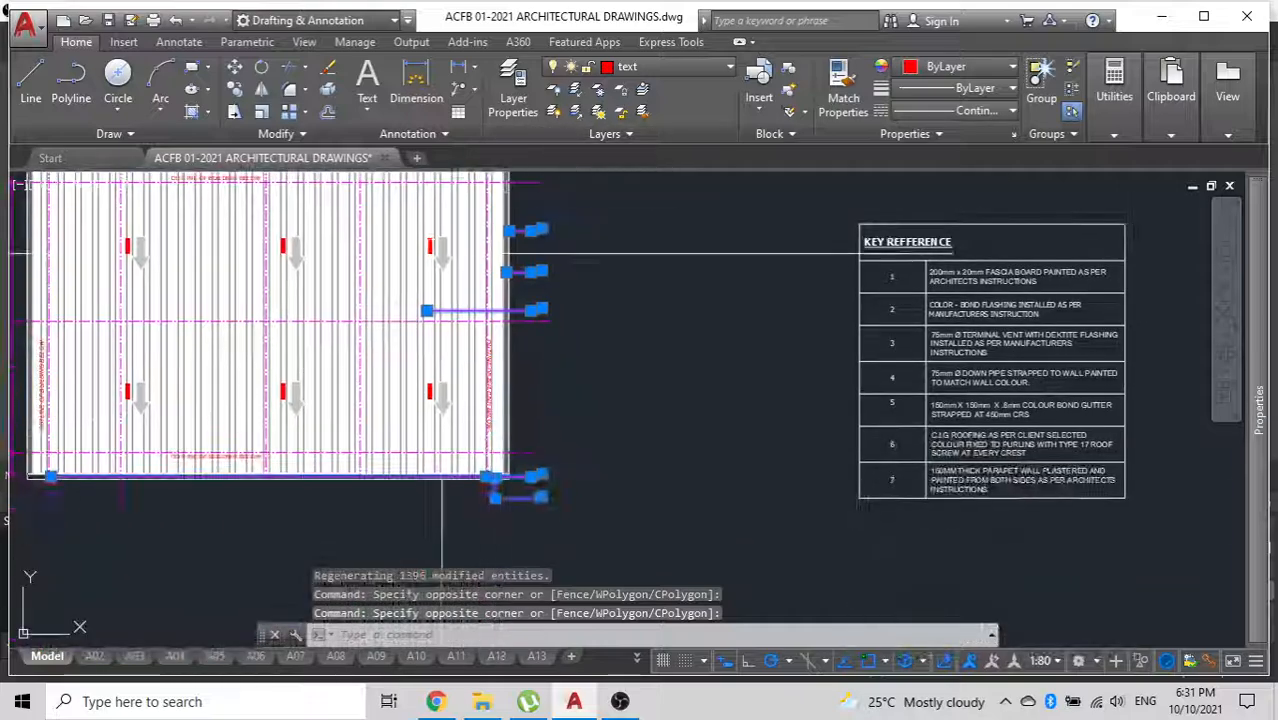
mouse_move(1265, 440)
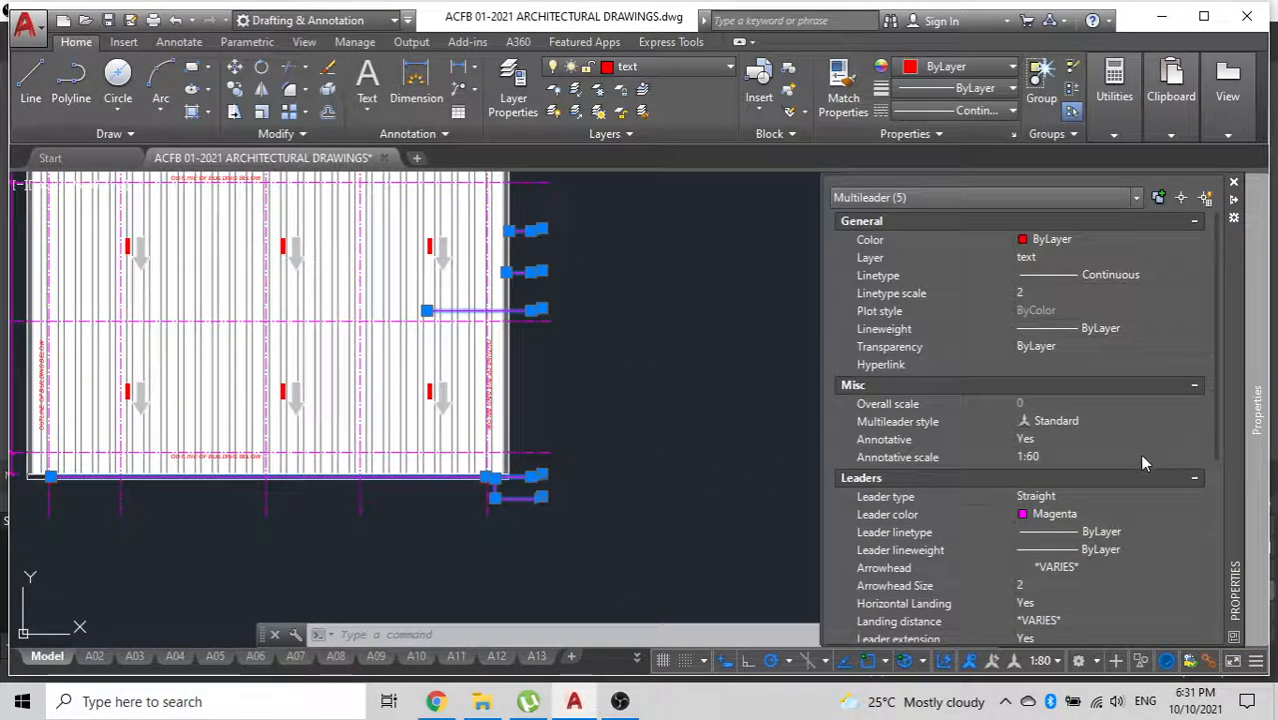
left_click(1142, 458)
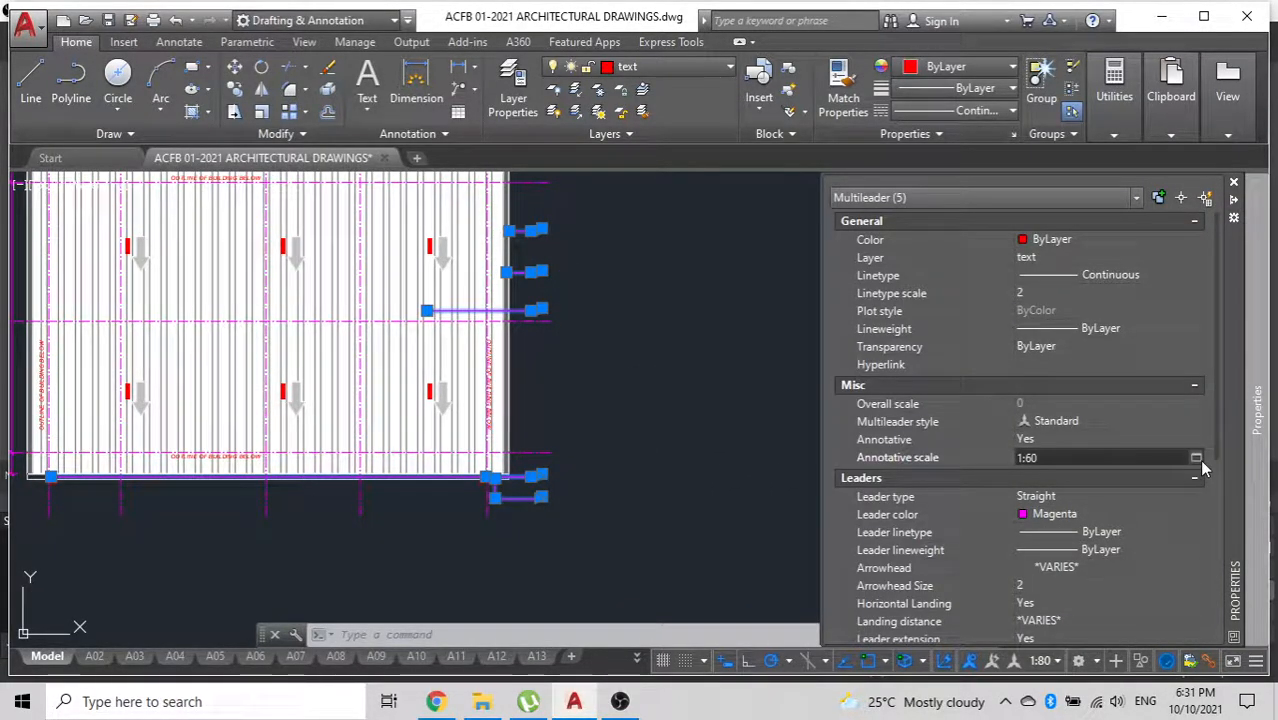
left_click(1196, 458)
left_click(1182, 343)
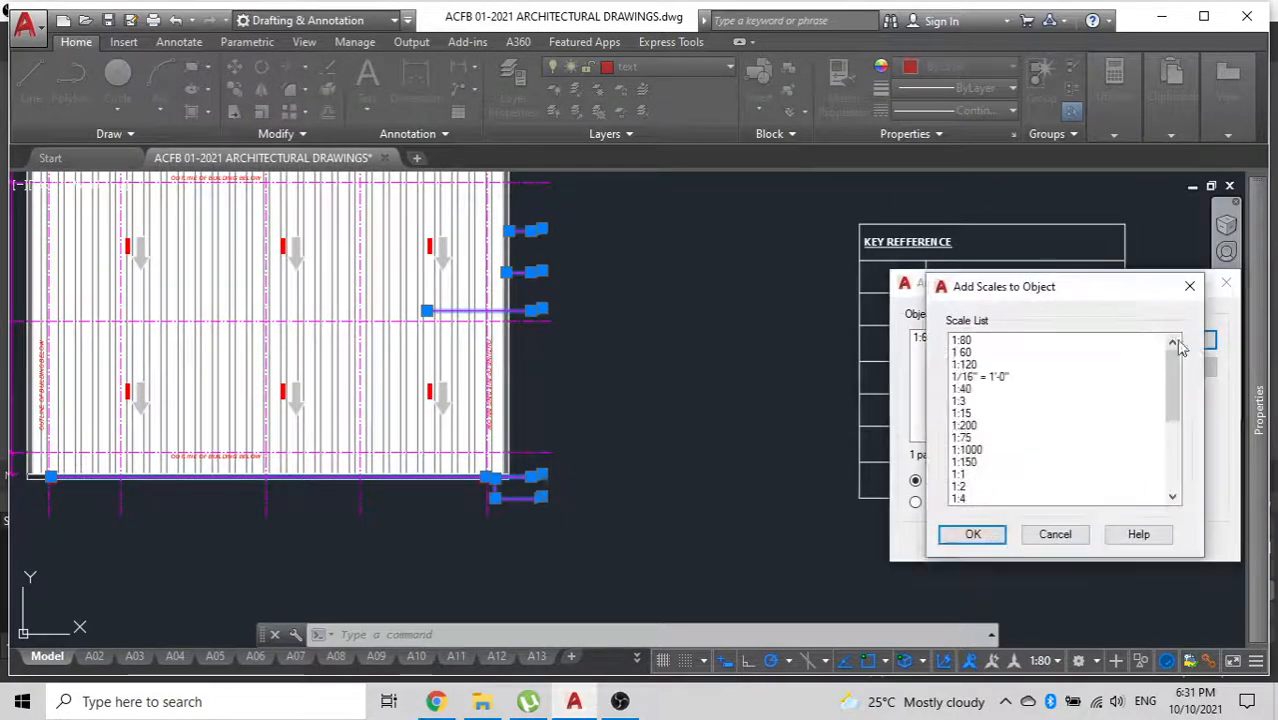
left_click(958, 540)
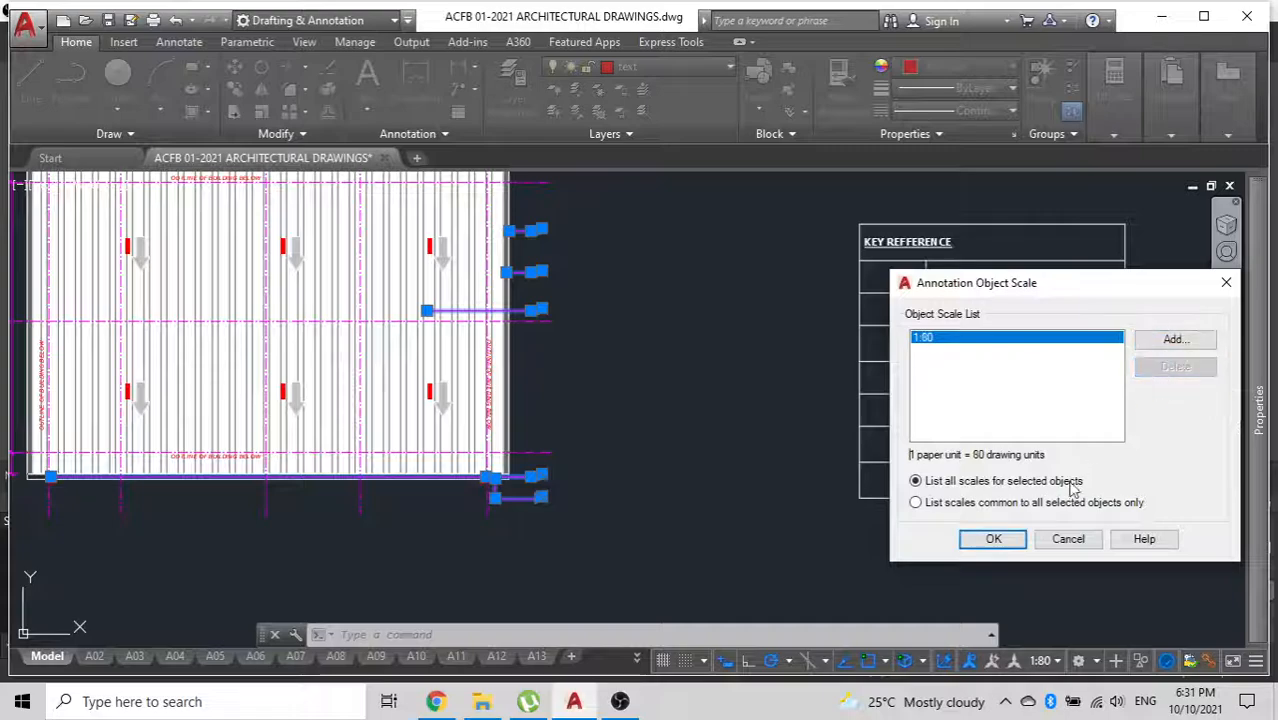
left_click(1017, 543)
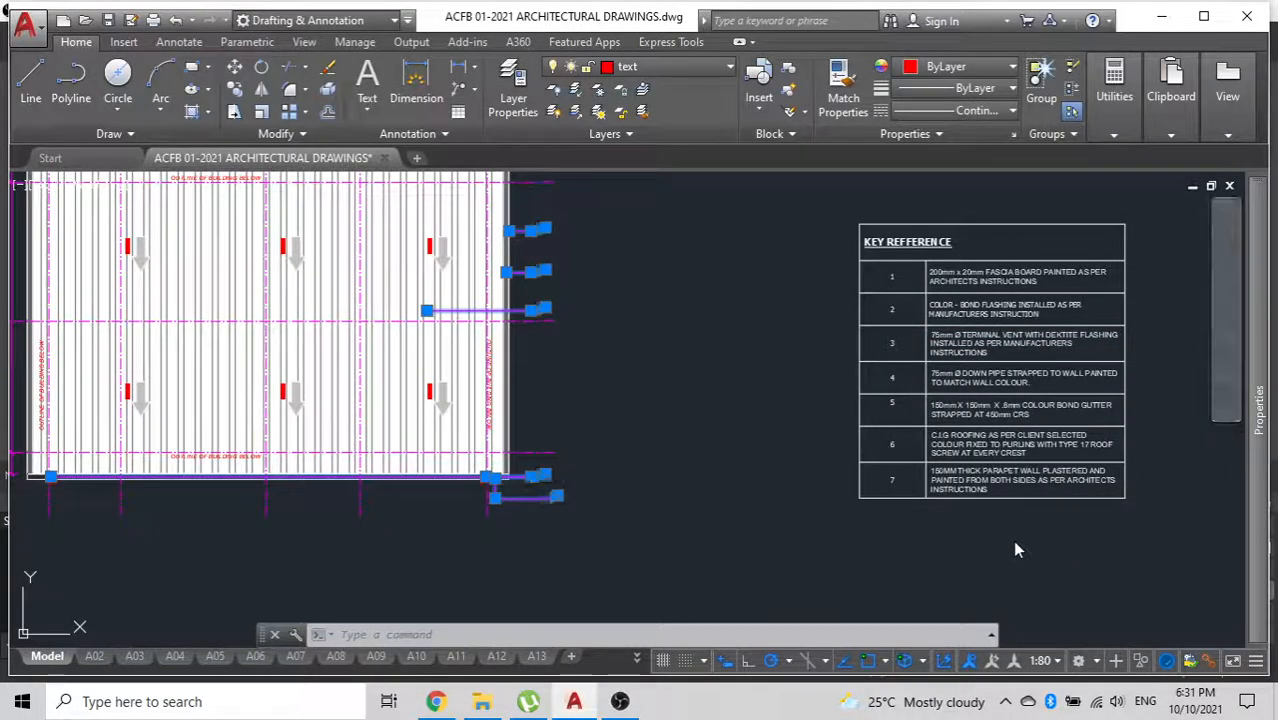
key("Escape")
Draw a vertical construction line through the number end of leader 1.
middle_click_drag(436, 329, 485, 422)
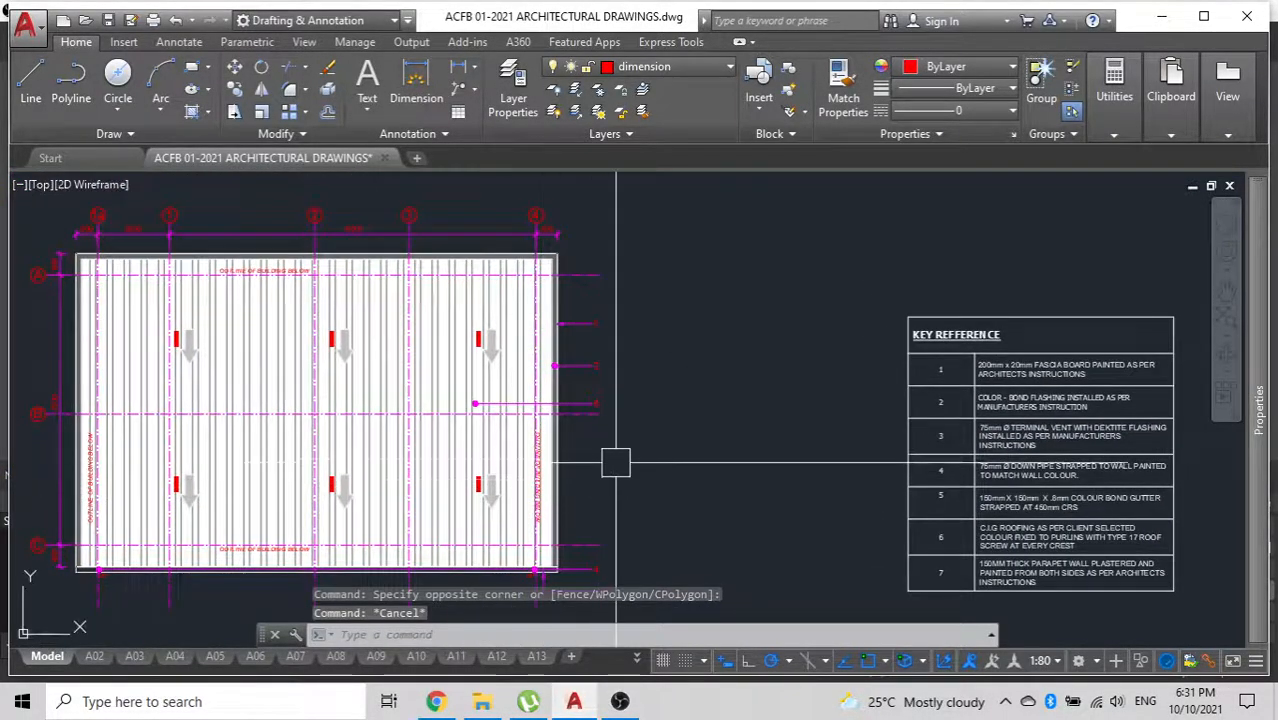
middle_click_drag(616, 462, 603, 369)
type("l")
key("Return")
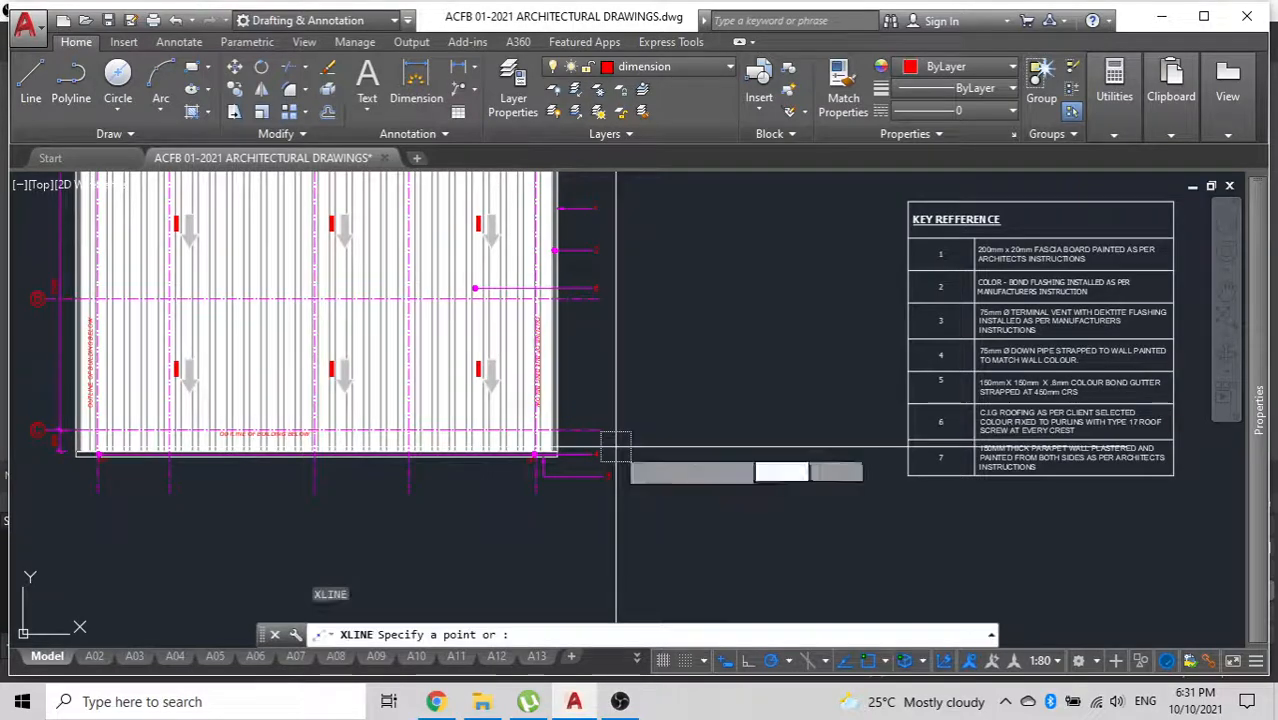
scroll(580, 232, "up", 6)
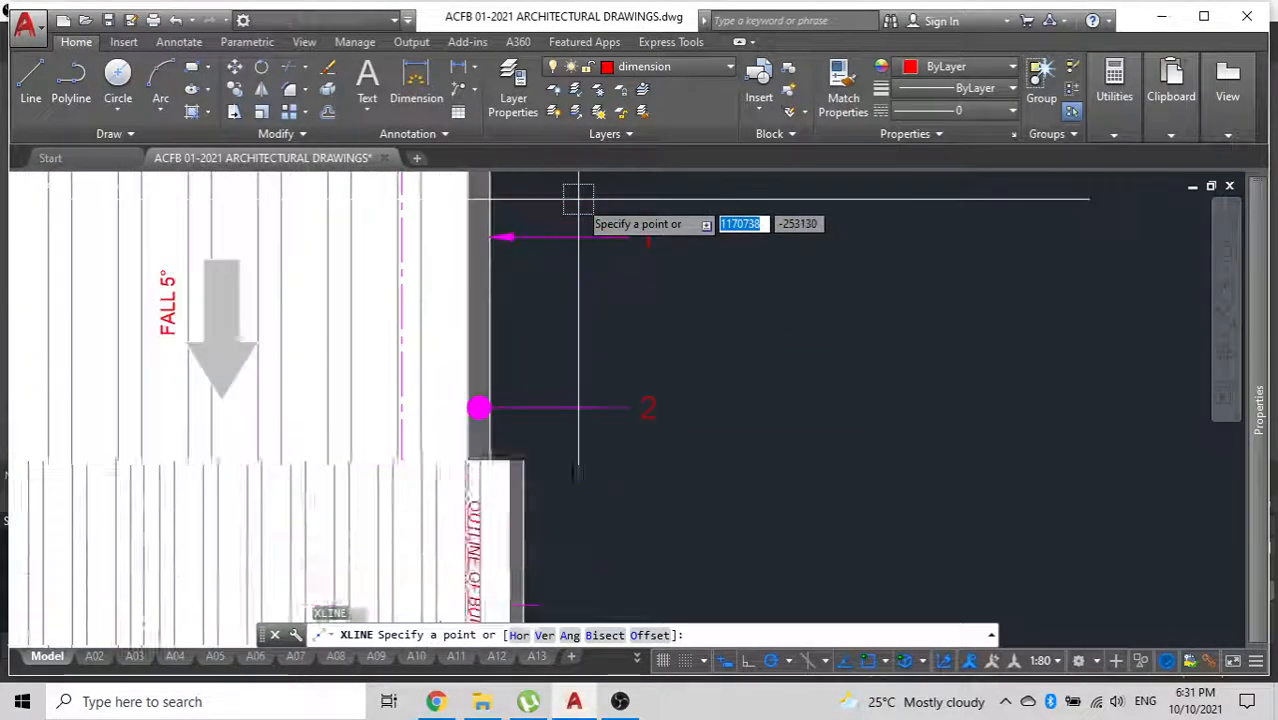
left_click(630, 237)
left_click(630, 198)
key("Escape")
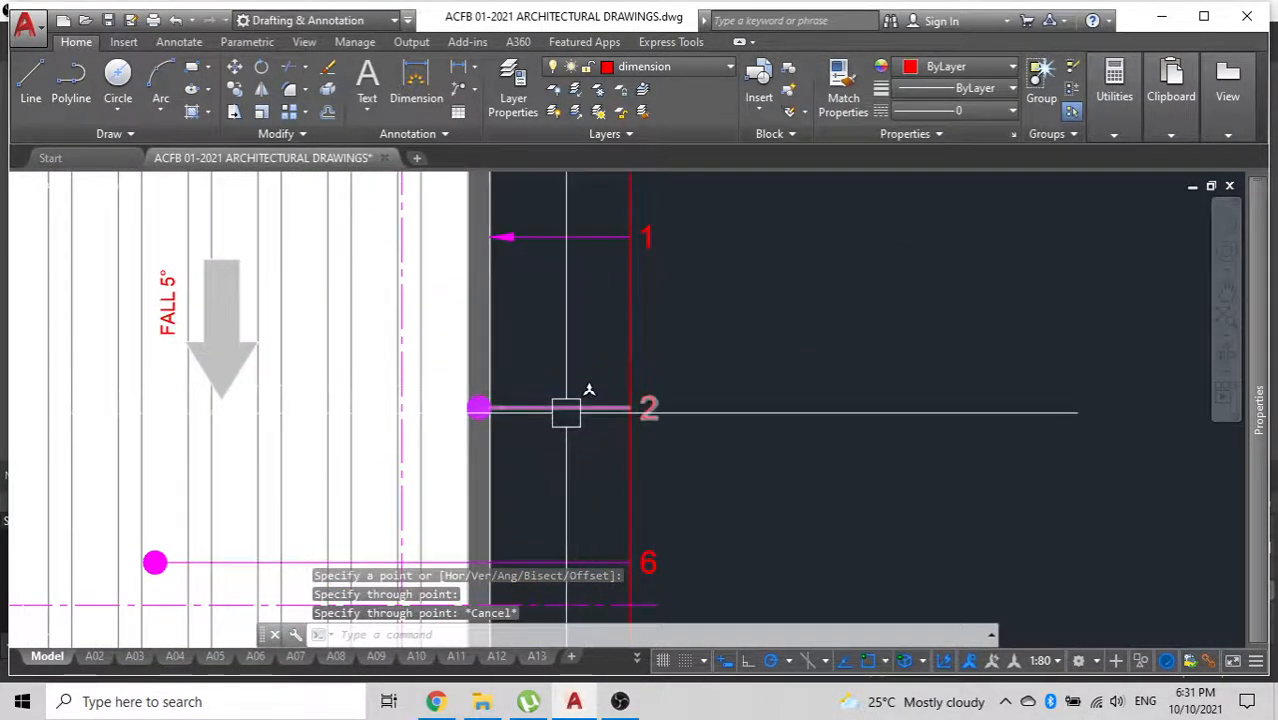
Stretch leader 5's landing end back to the vertical construction line and erase that line.
scroll(566, 412, "down", 4)
scroll(534, 428, "up", 4)
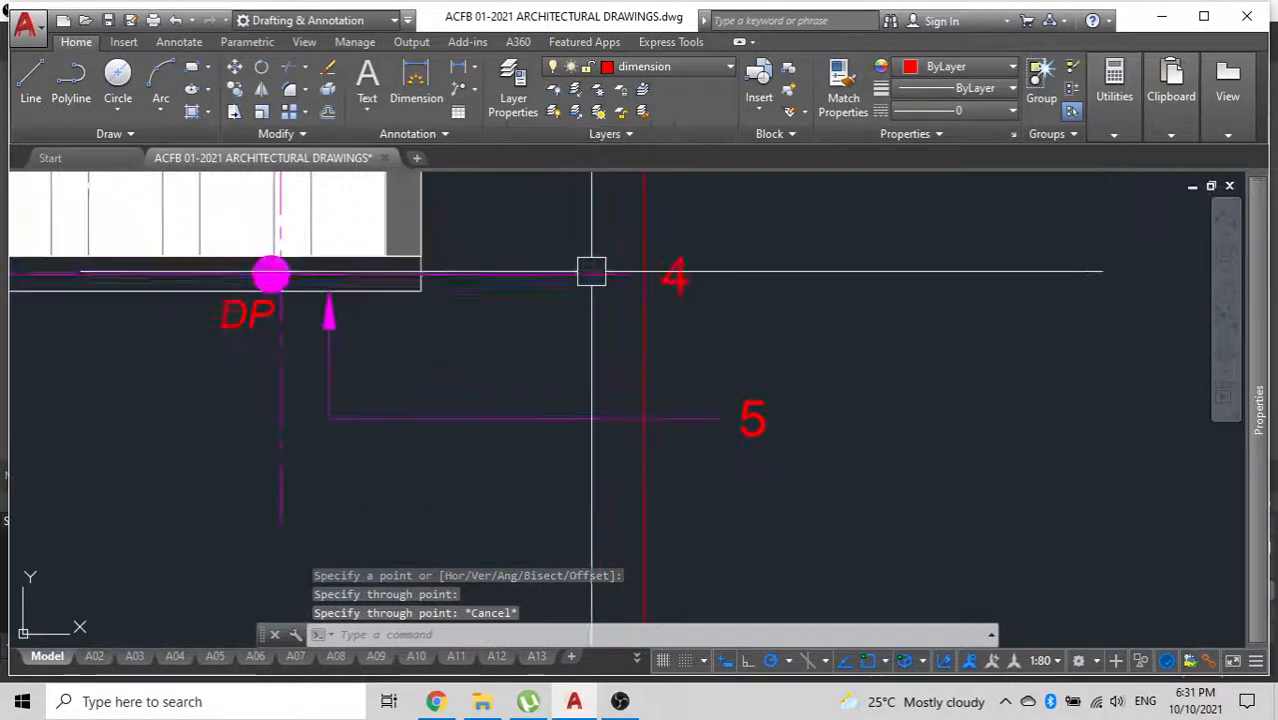
left_click(697, 418)
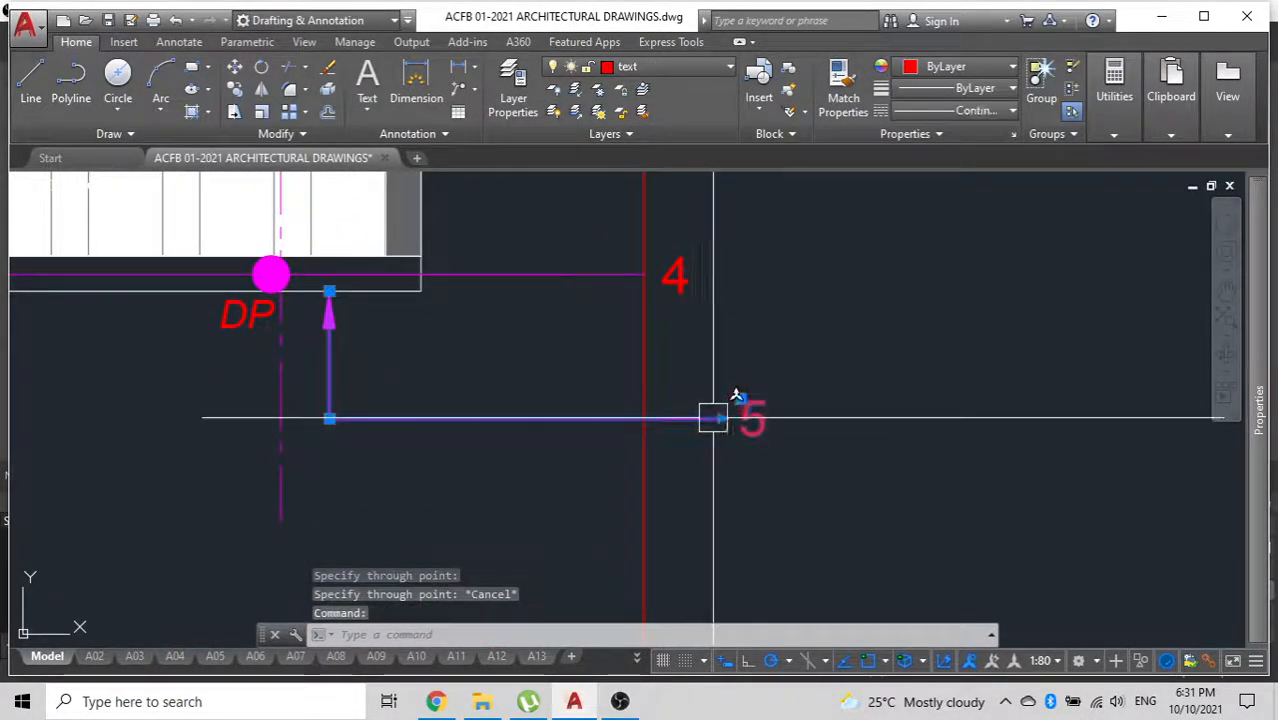
left_click(720, 418)
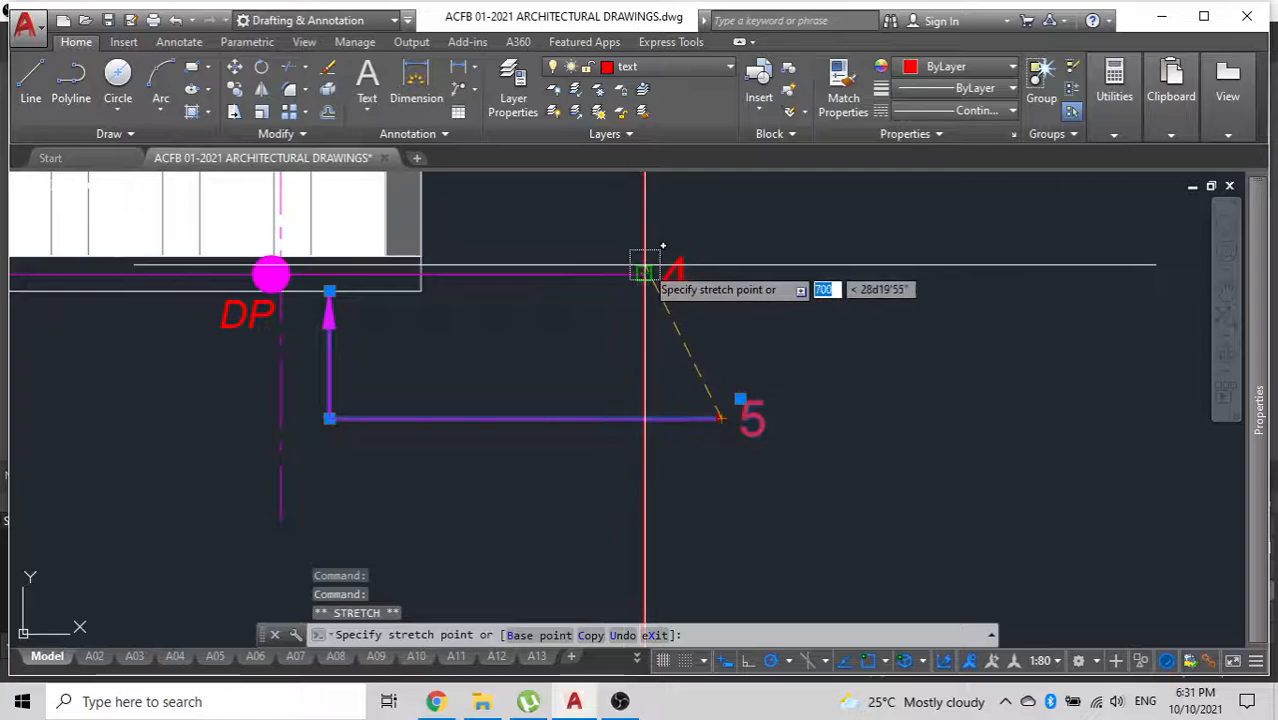
left_click(645, 417)
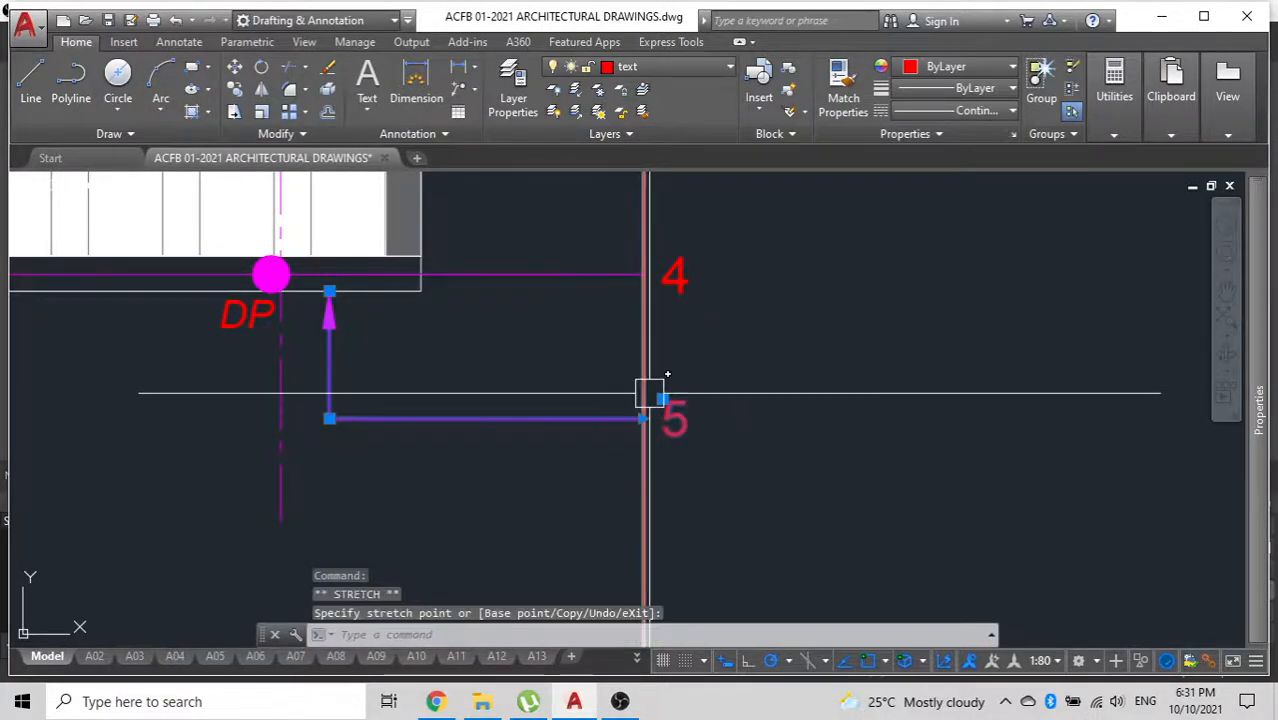
key("F1")
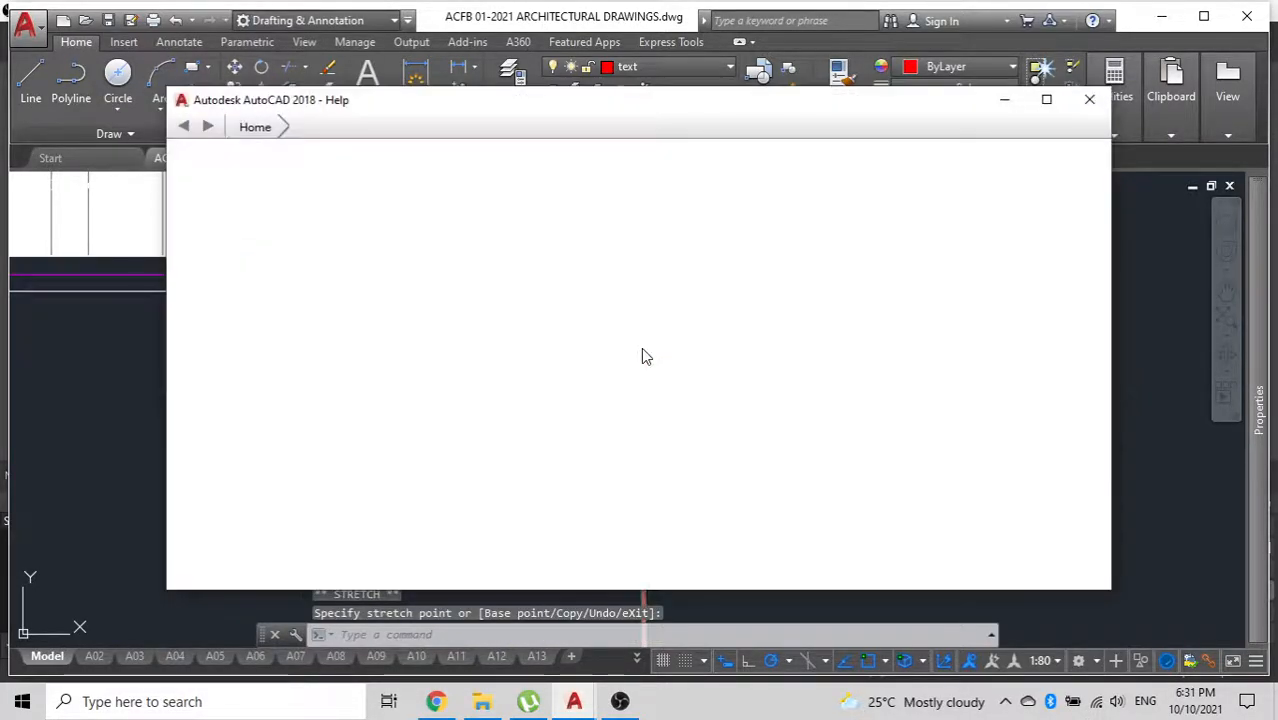
left_click(1086, 99)
key("Escape")
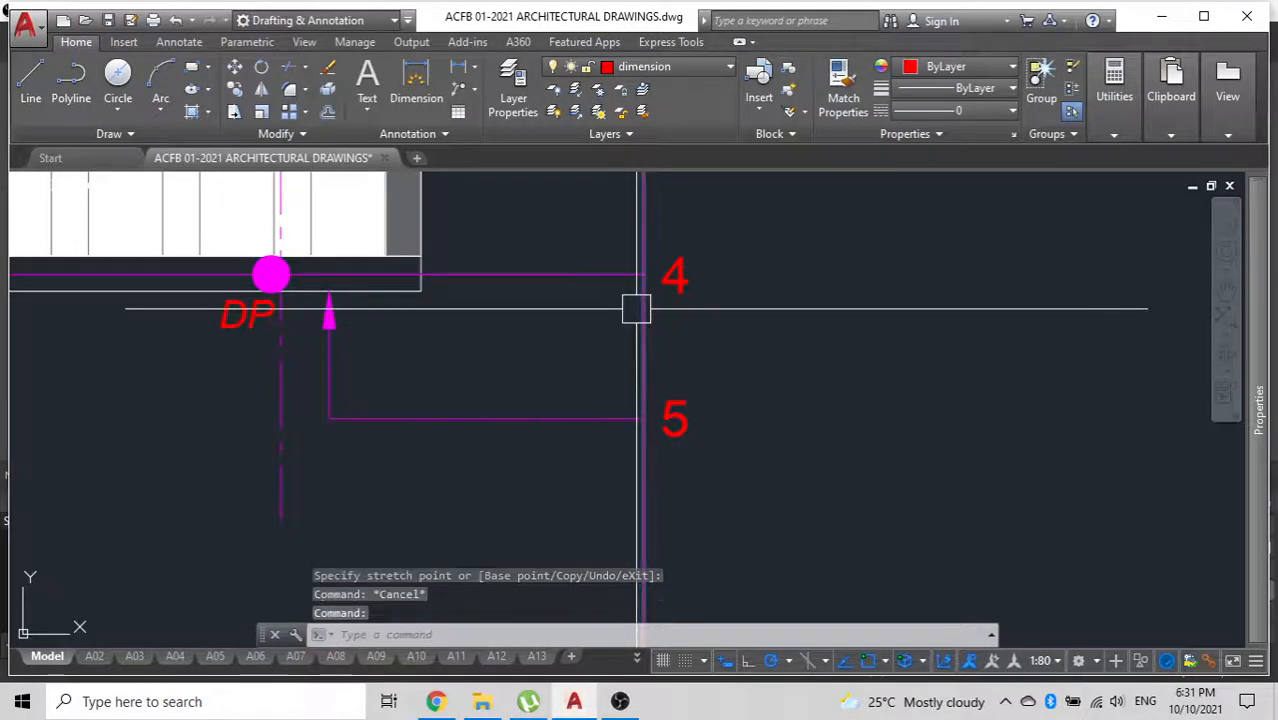
key("Delete")
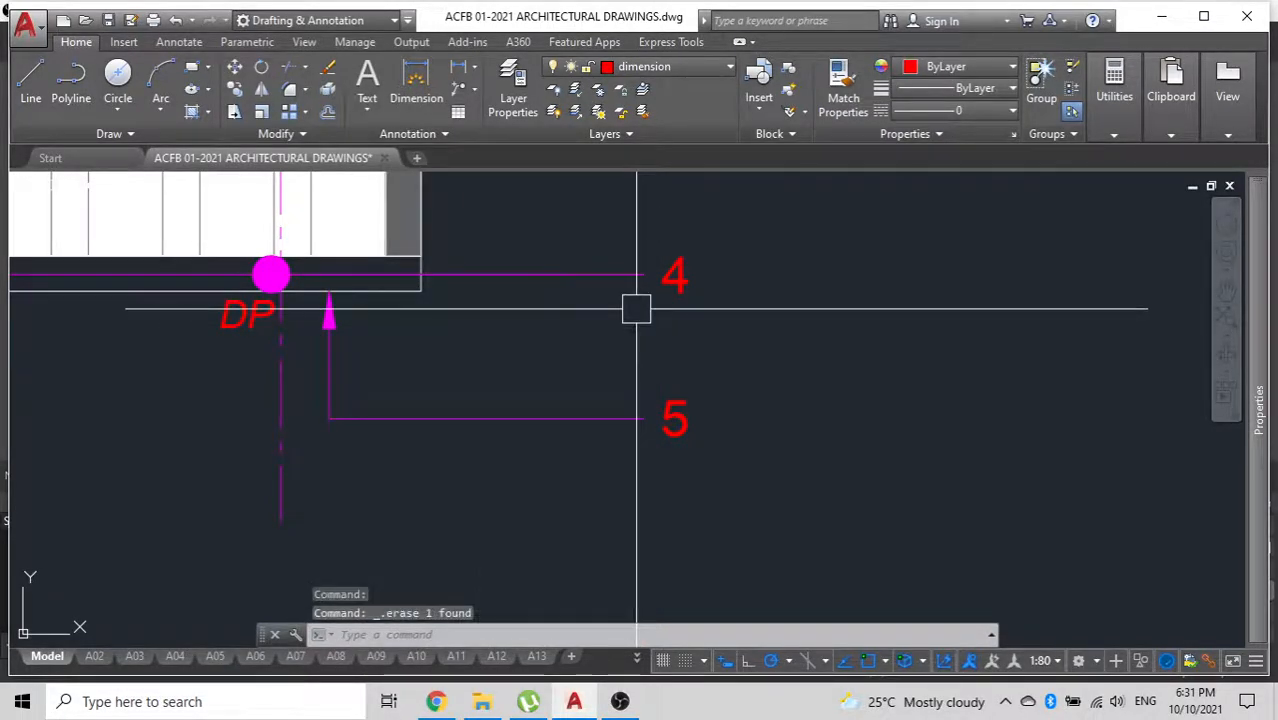
scroll(636, 309, "down", 4)
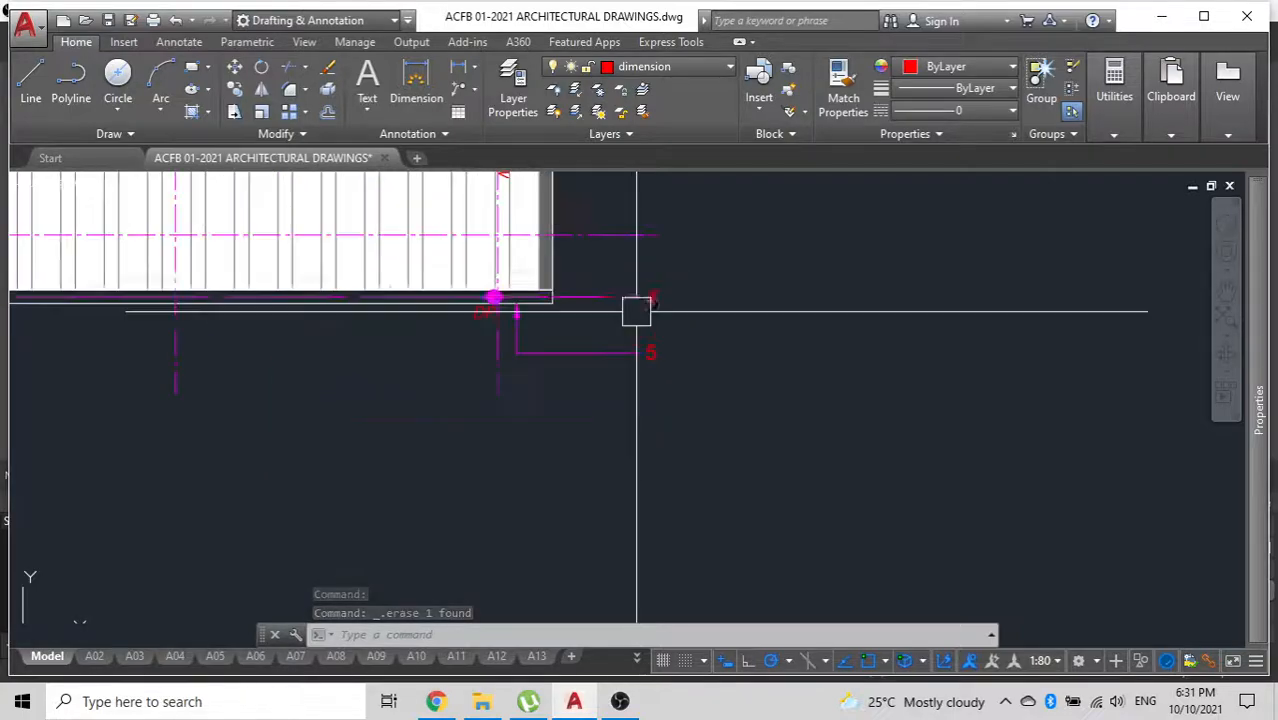
scroll(636, 318, "down", 5)
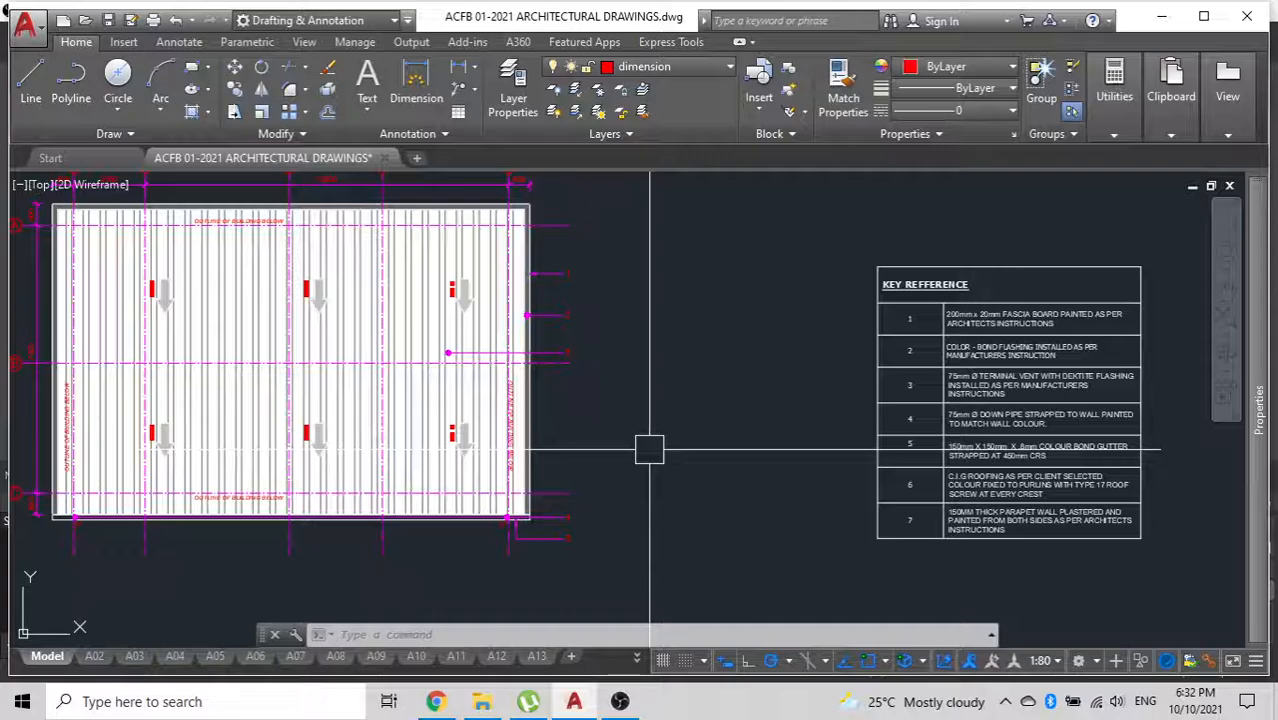
Add the 1:80 annotation scale to all six FALL 5° texts on the roof plan in model space.
scroll(673, 354, "up", 3)
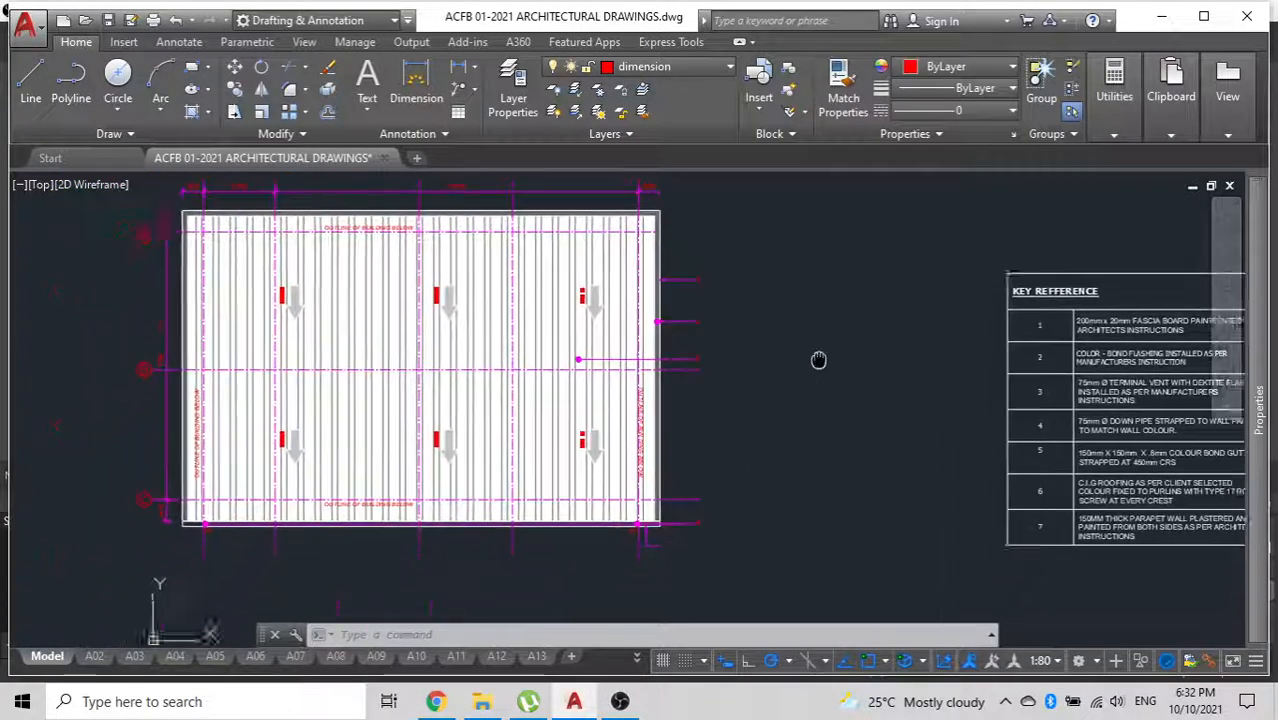
middle_click_drag(750, 312, 738, 357)
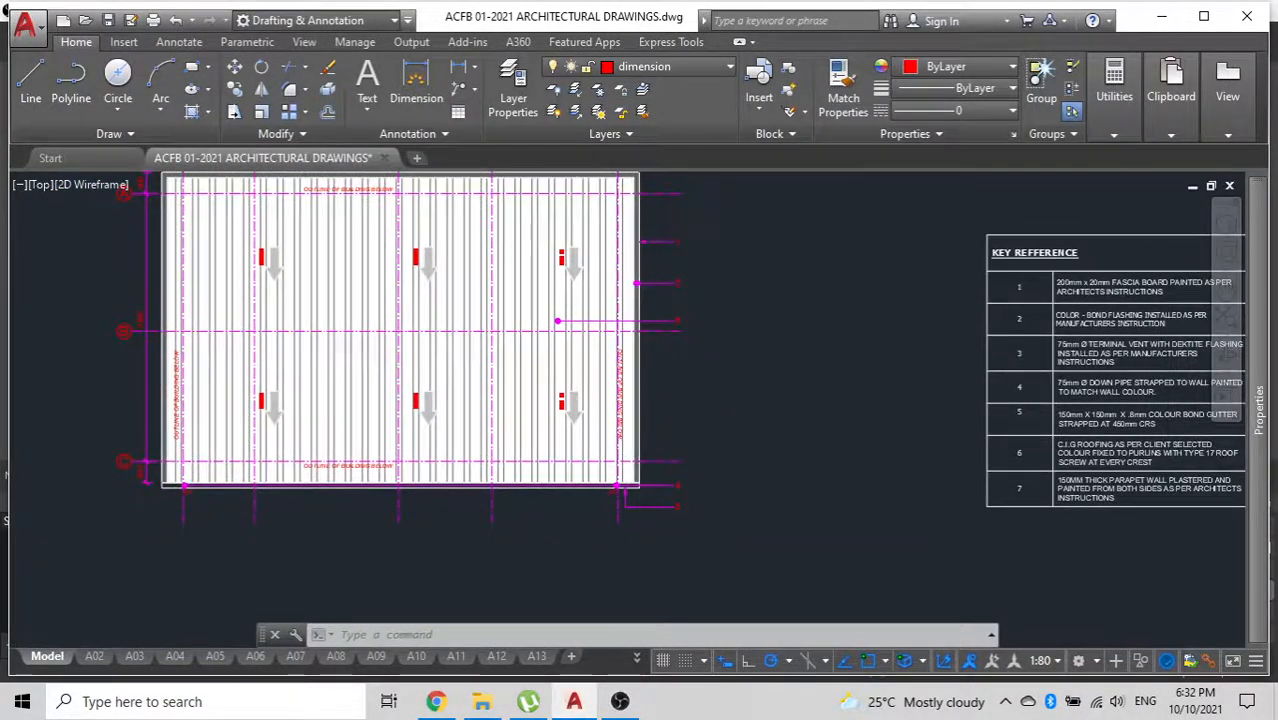
scroll(548, 221, "up", 3)
left_click(578, 310)
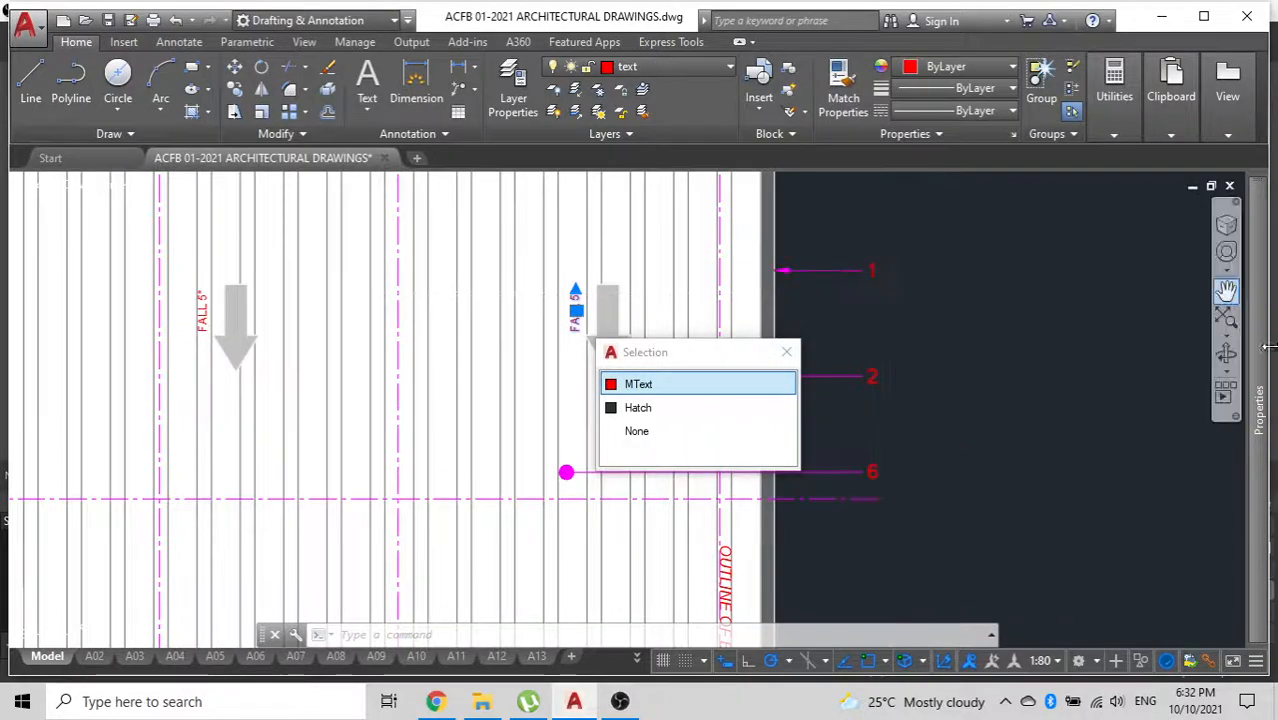
mouse_move(1260, 355)
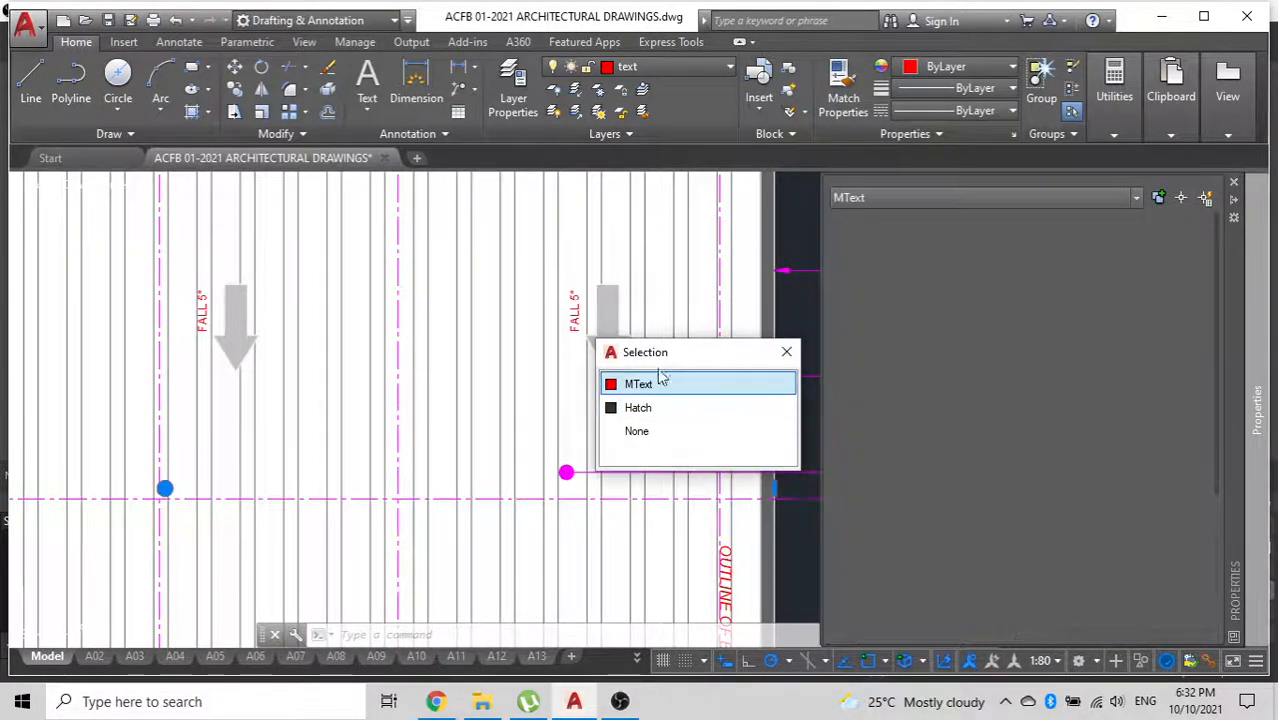
left_click(640, 407)
scroll(305, 347, "down", 2)
middle_click_drag(305, 347, 607, 297)
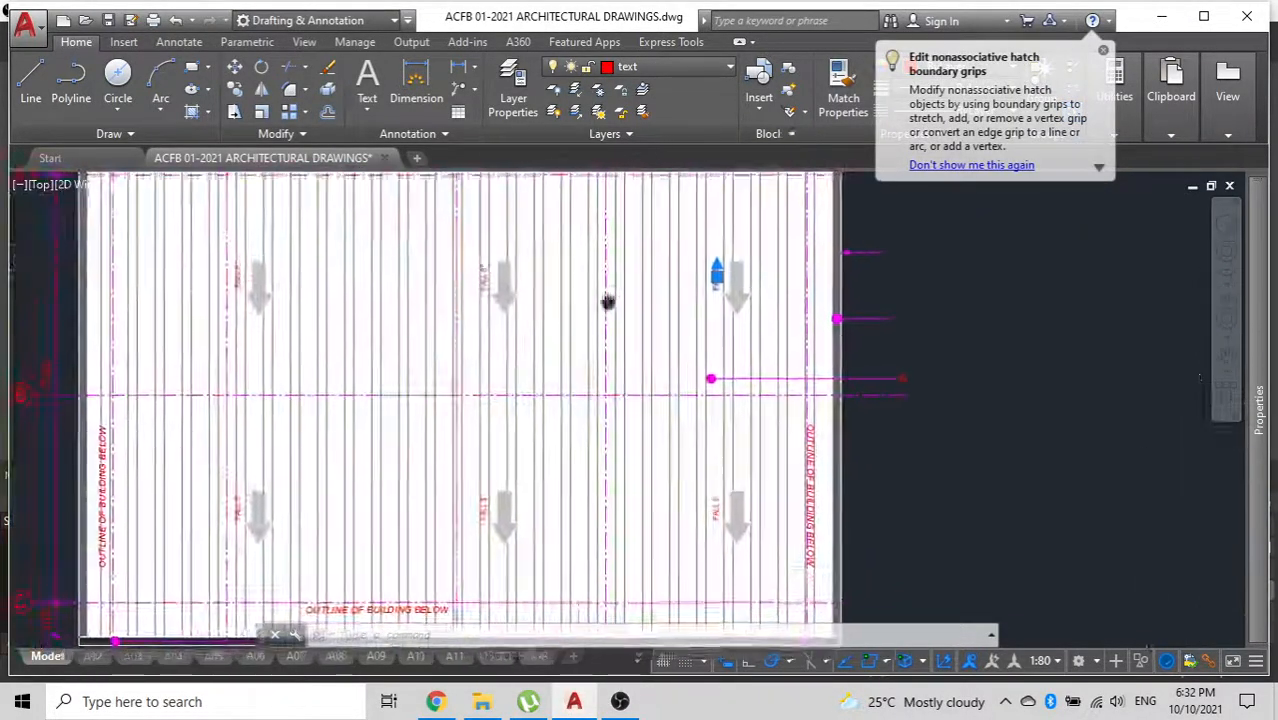
scroll(607, 297, "up", 2)
left_click(516, 290)
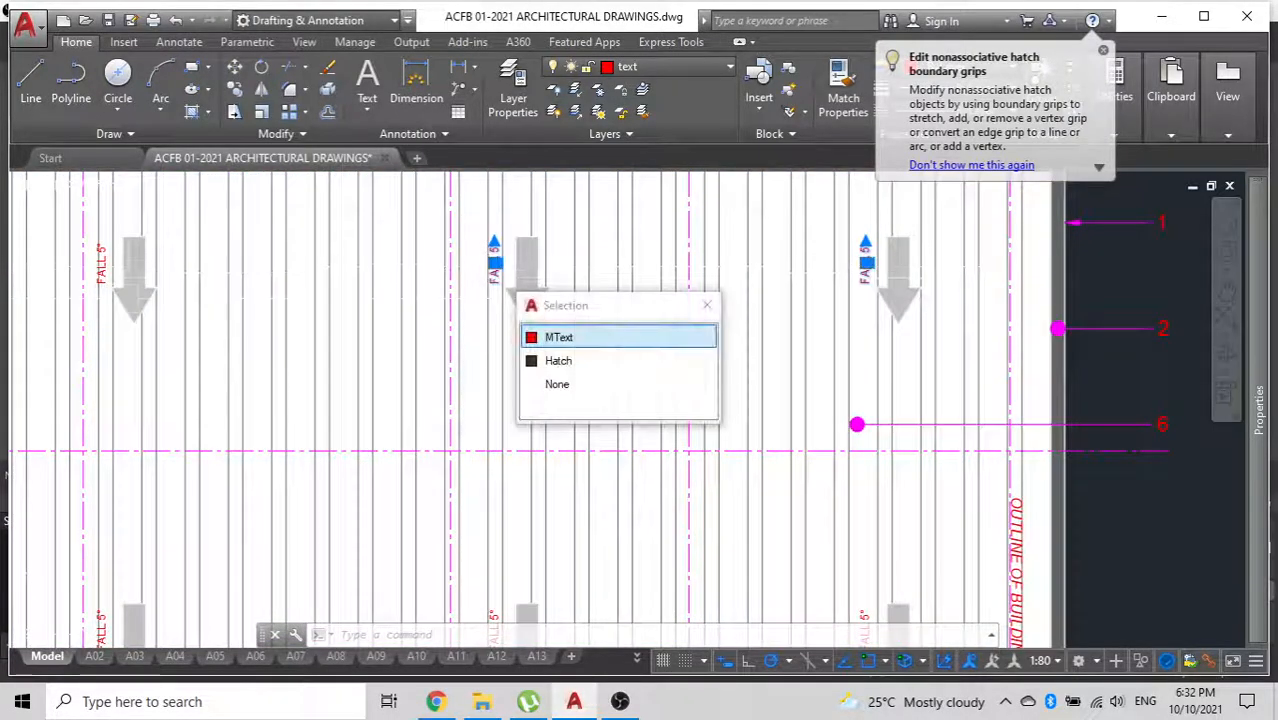
left_click(113, 241)
scroll(113, 241, "up", 2)
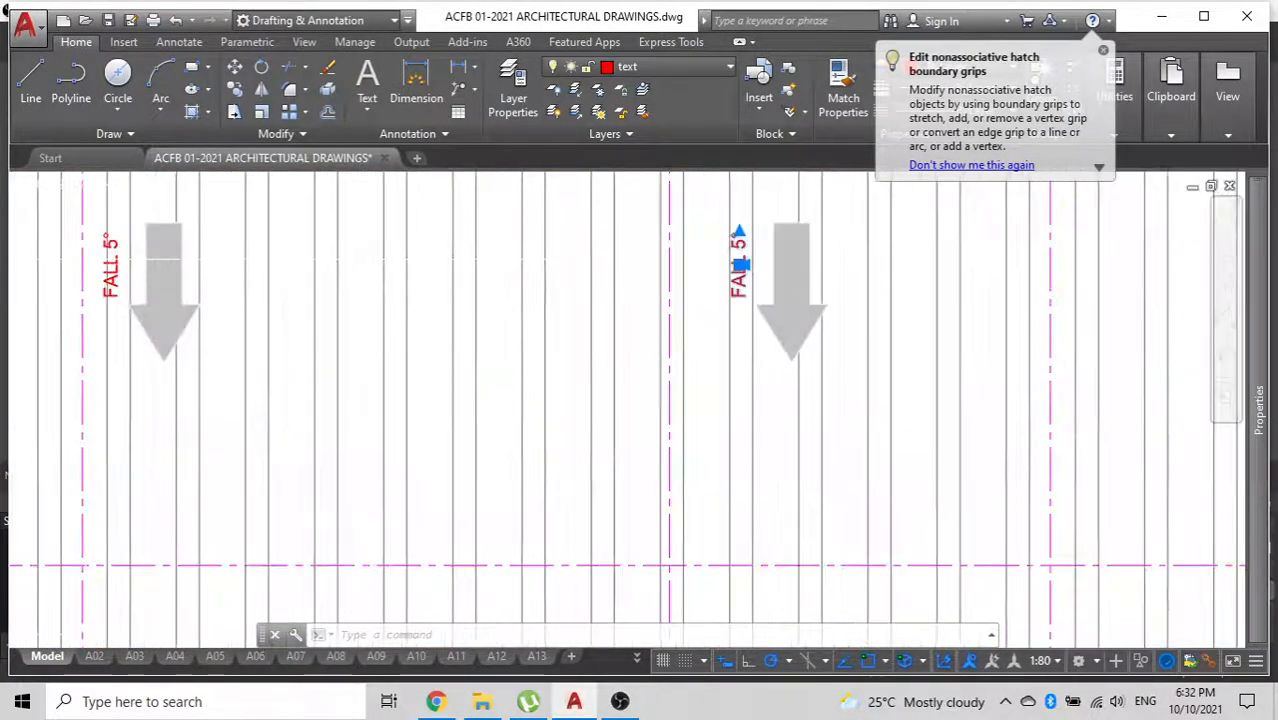
left_click(113, 241)
scroll(330, 397, "down", 3)
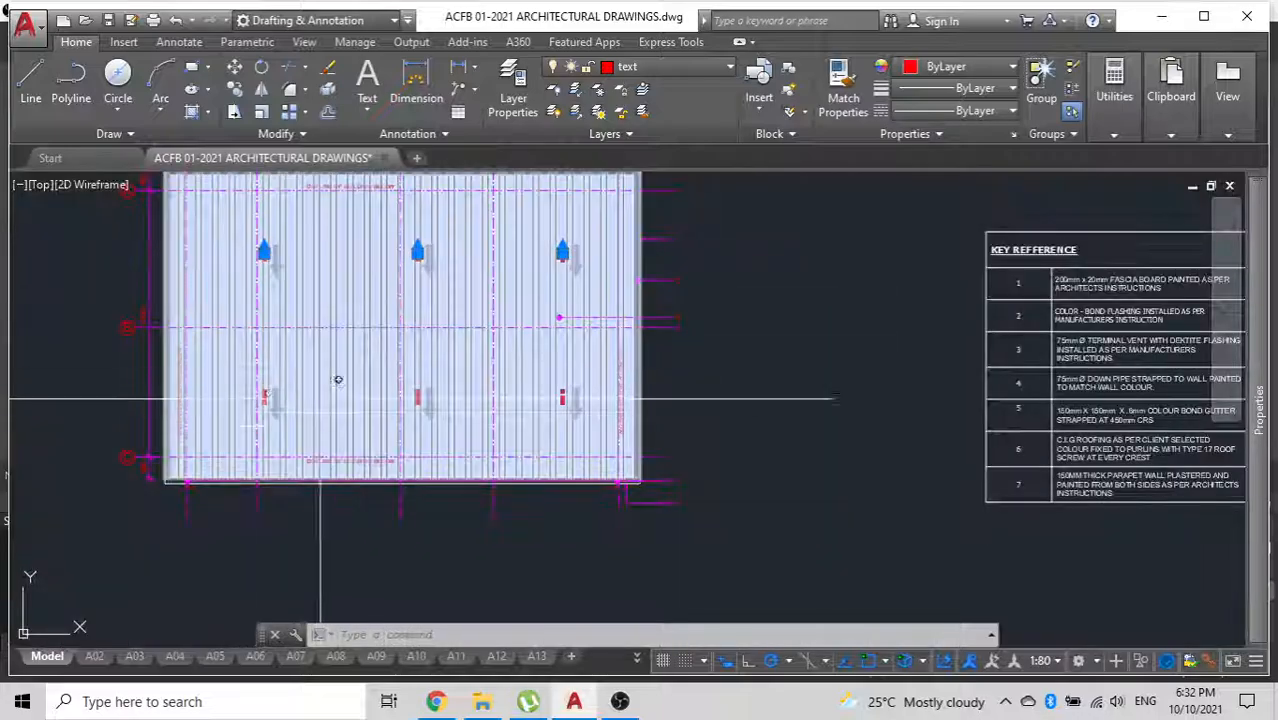
scroll(330, 397, "up", 3)
scroll(281, 390, "up", 2)
left_click(163, 365)
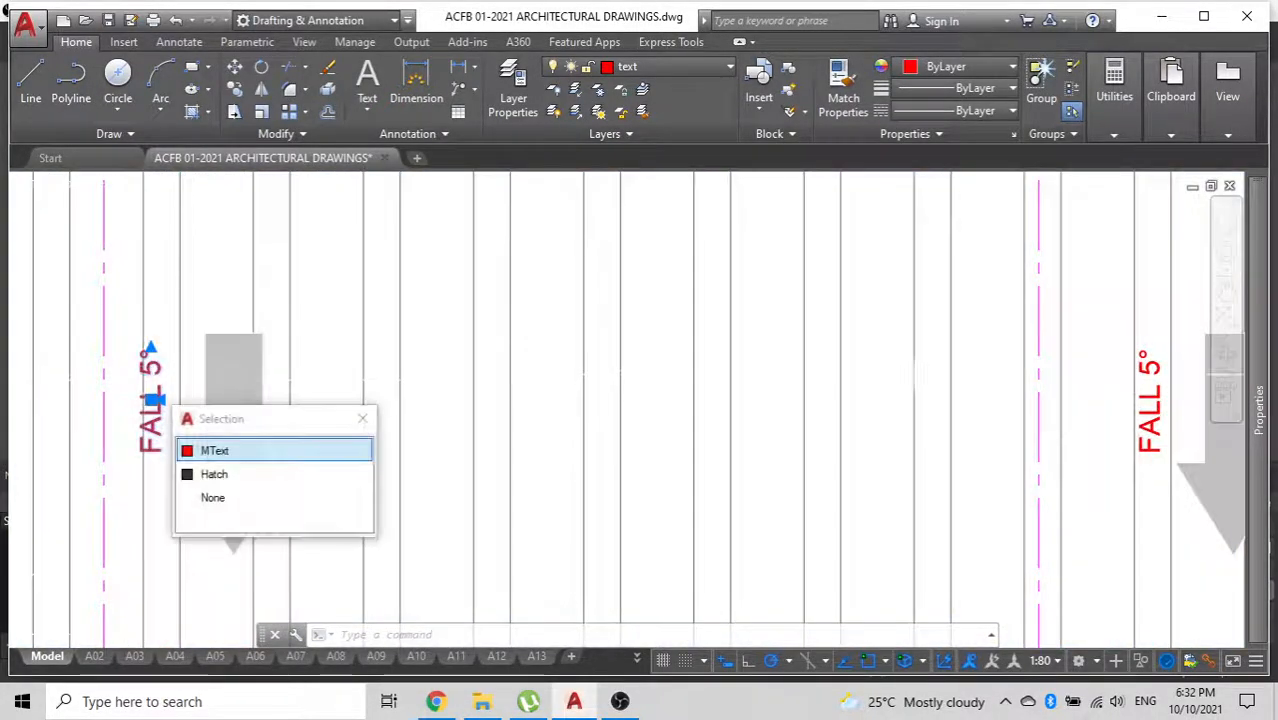
left_click(1152, 411)
mouse_move(989, 351)
middle_mouse_down()
mouse_move(436, 274)
mouse_move(181, 256)
middle_mouse_up()
scroll(784, 255, "down", 3)
scroll(880, 285, "up", 3)
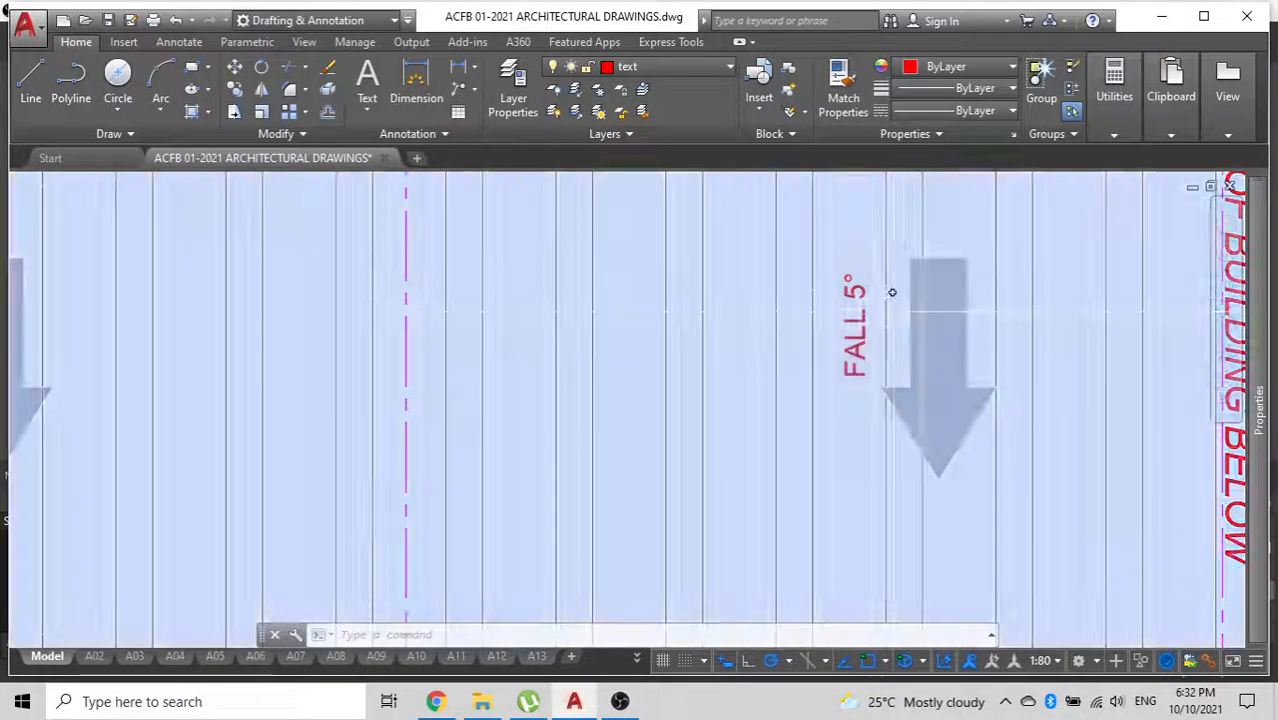
left_click(856, 318)
mouse_move(1259, 366)
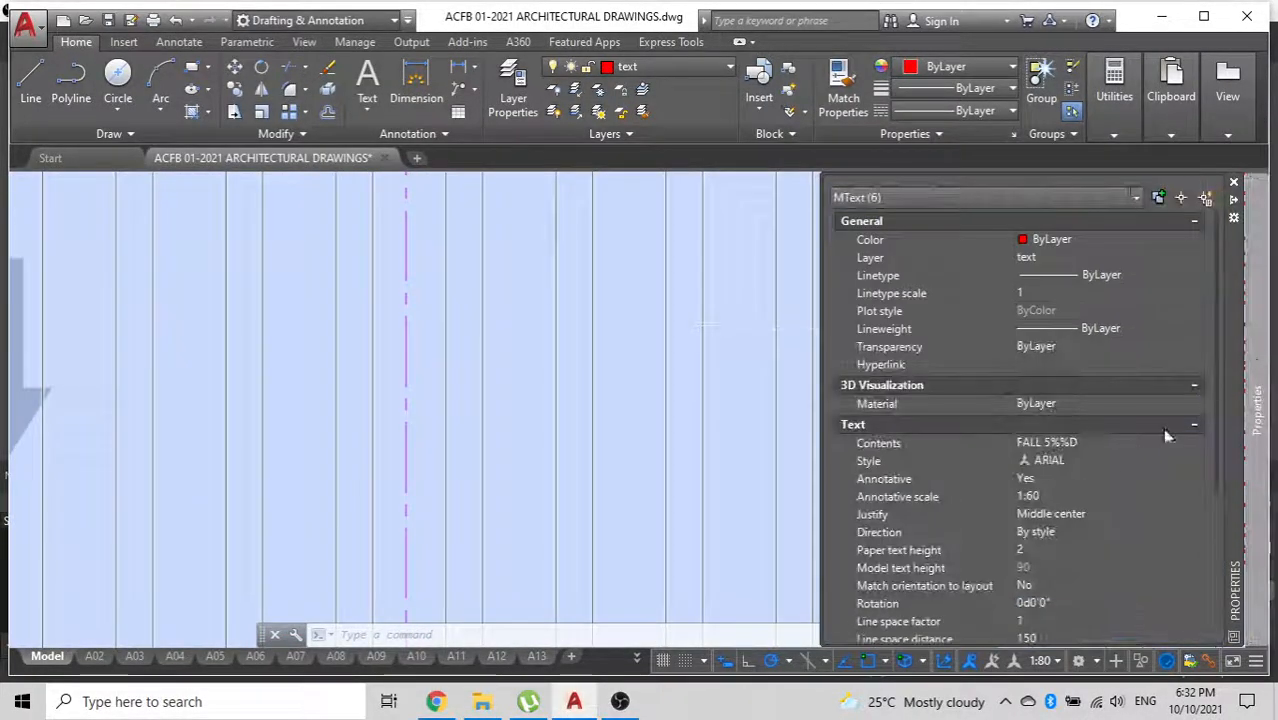
left_click(1139, 497)
left_click(1196, 497)
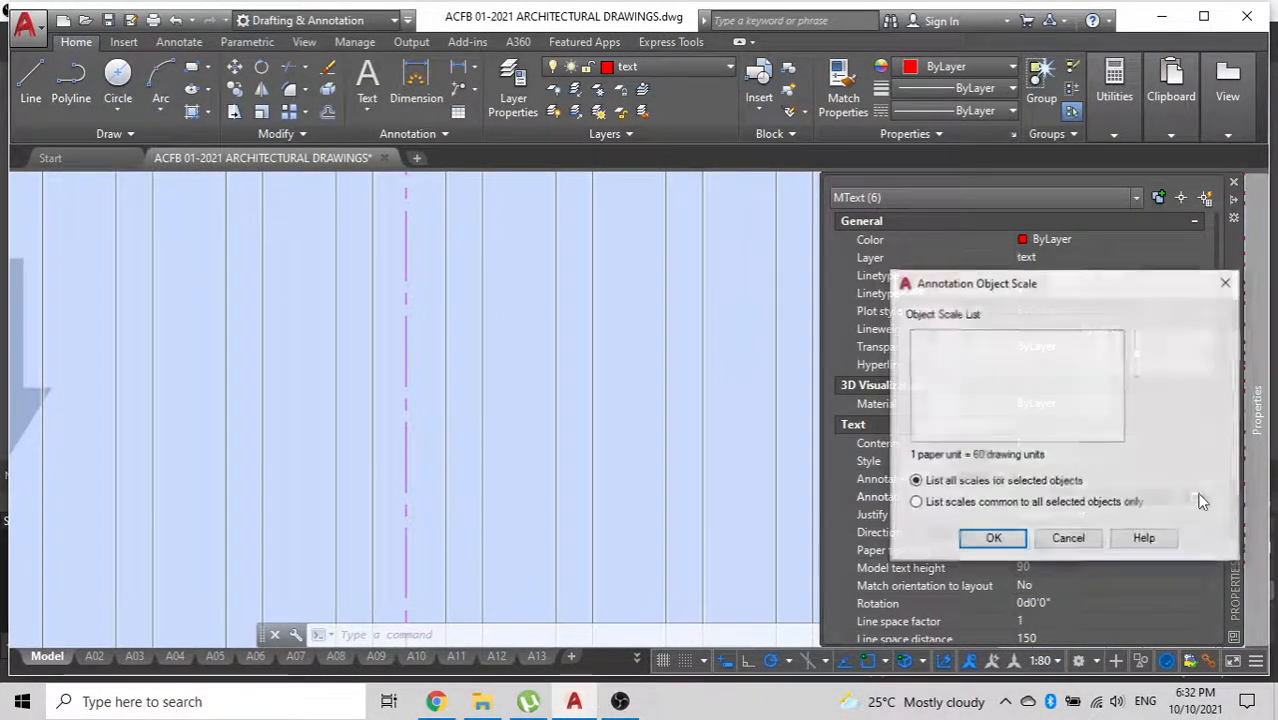
left_click(1168, 345)
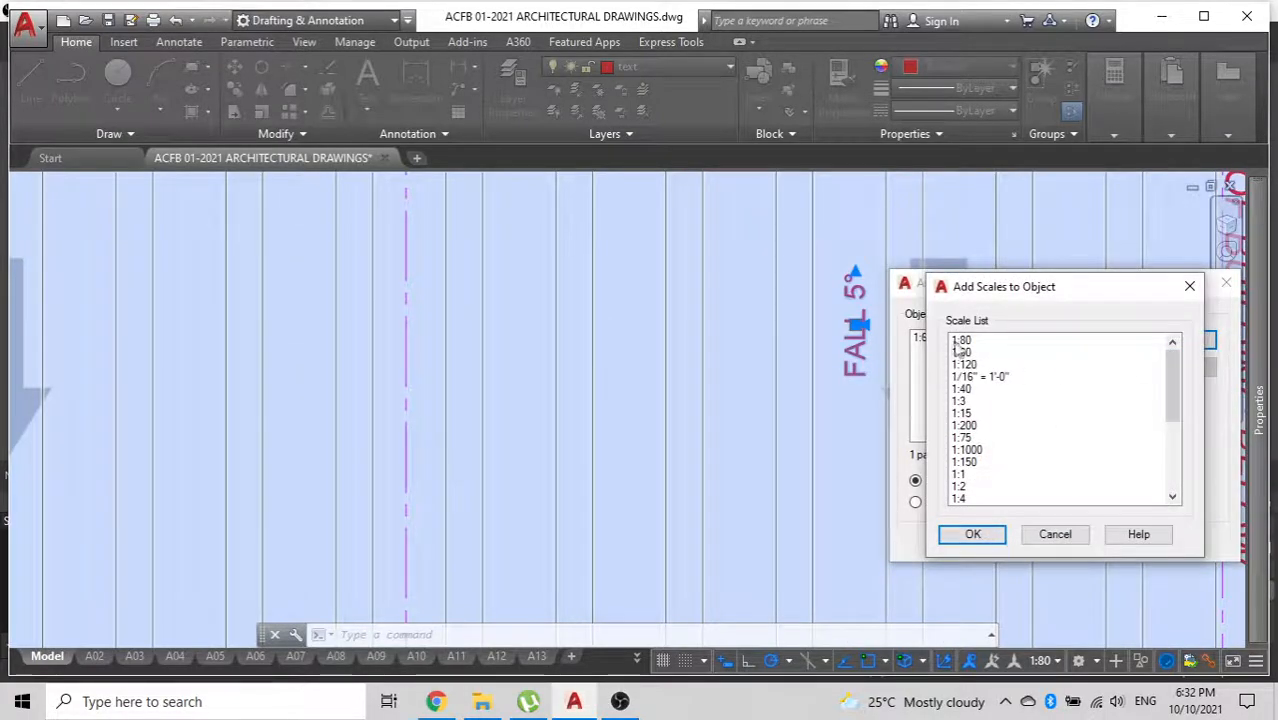
left_click(972, 536)
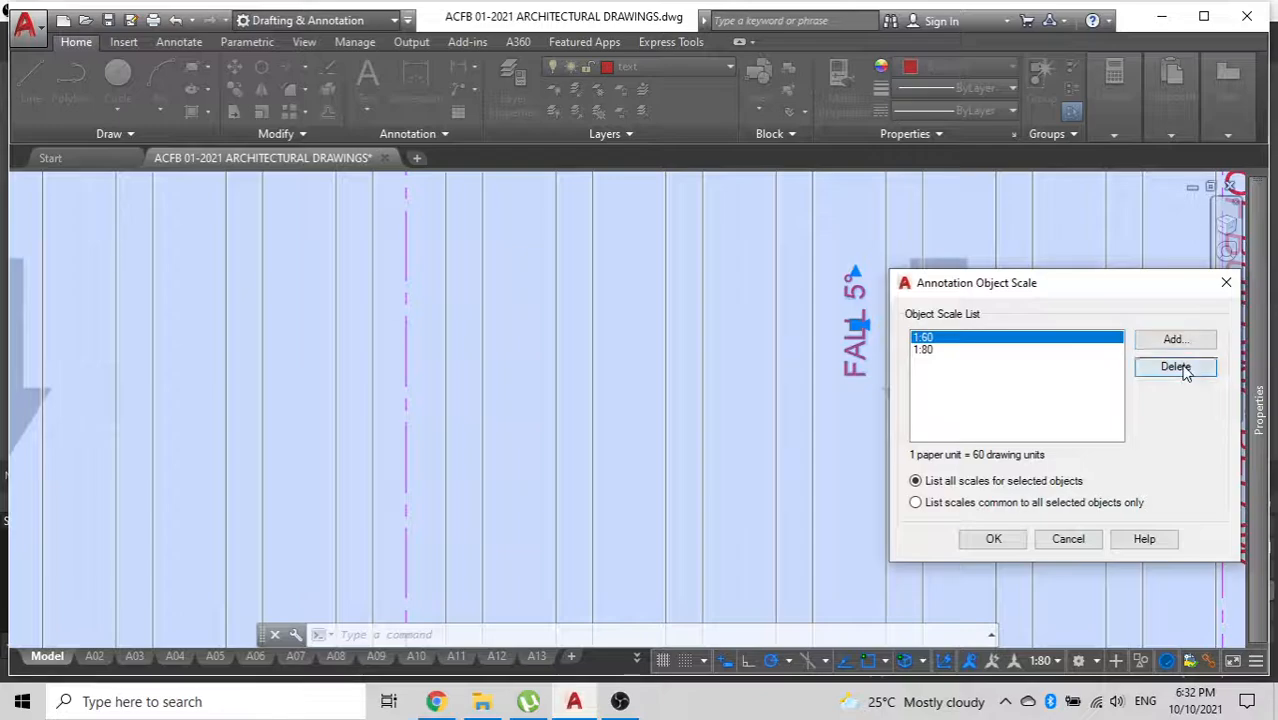
left_click(993, 539)
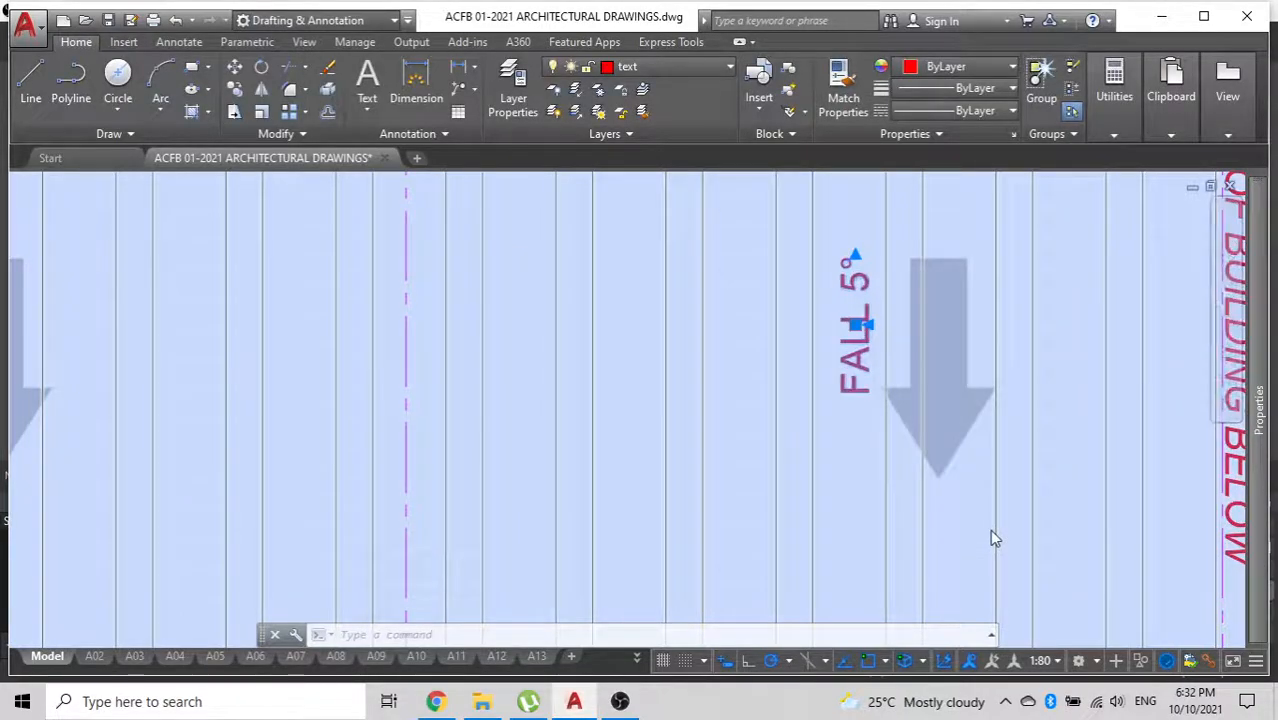
scroll(610, 395, "down", 5)
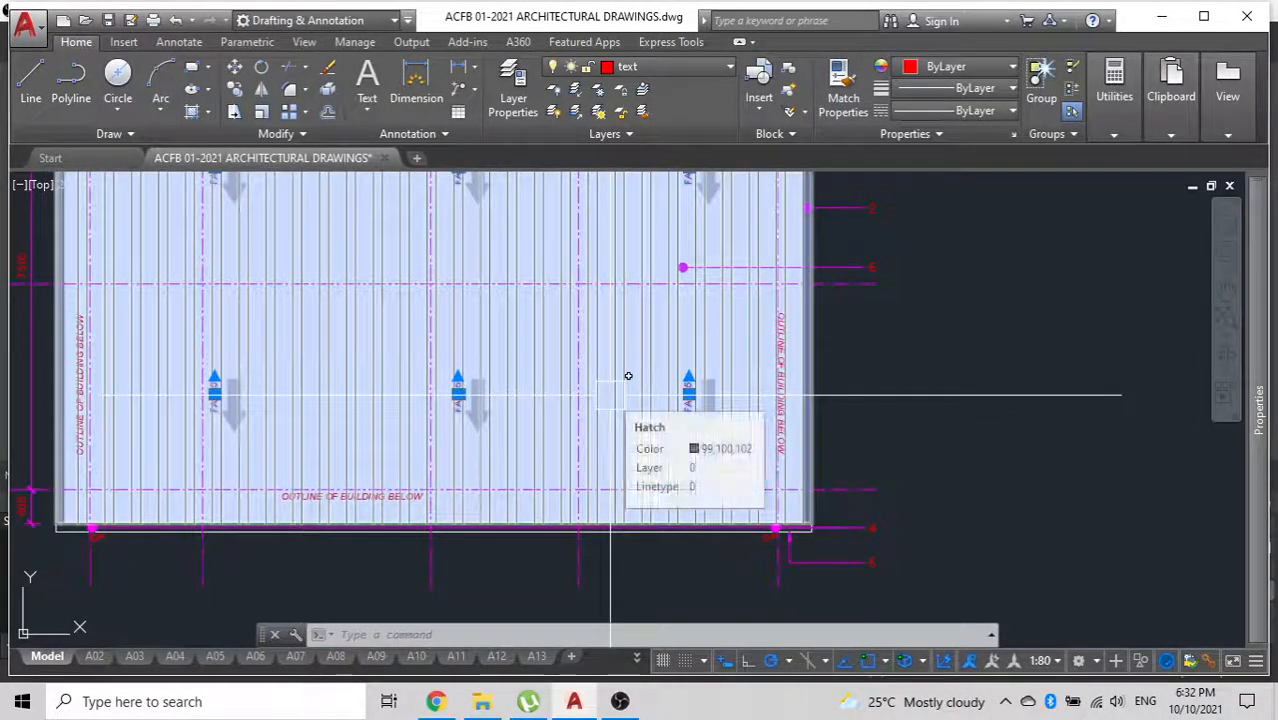
key("Delete")
key("Escape")
Check the annotative scale of the vertical OUTLINE OF BUILDING BELOW text along grid line 4.
scroll(794, 352, "up", 4)
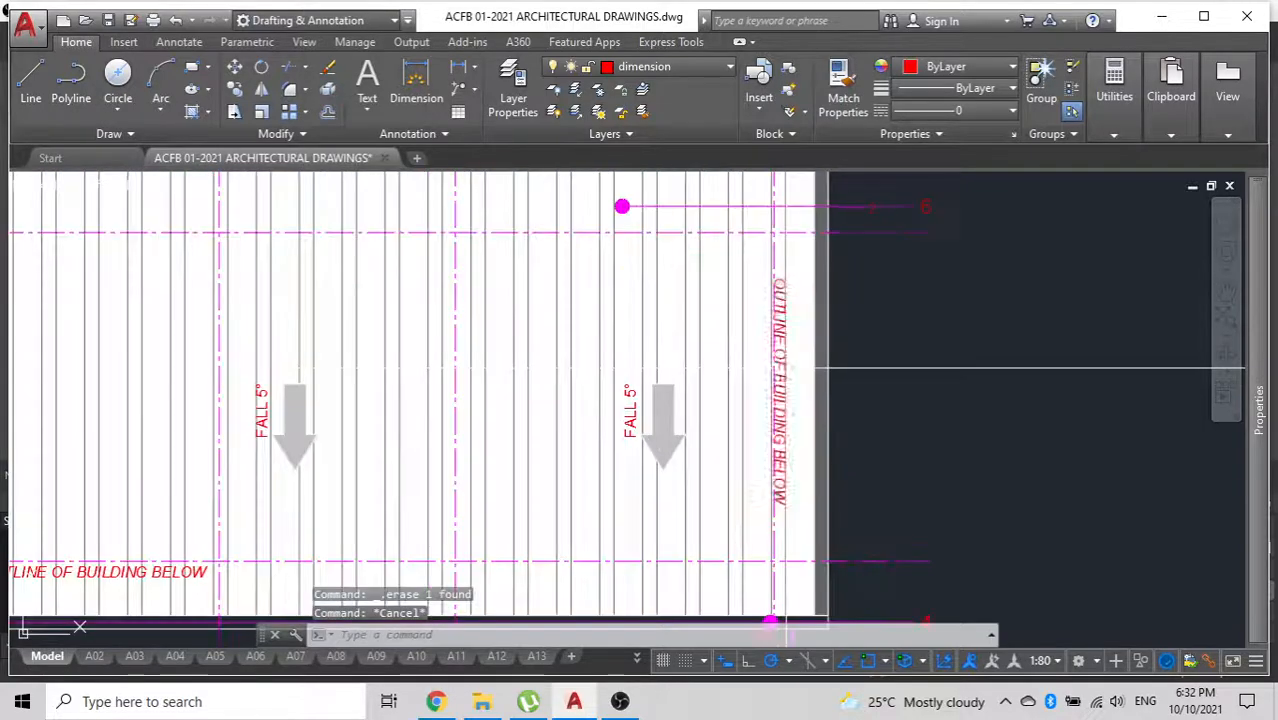
left_click(791, 346)
left_click(880, 437)
mouse_move(1262, 447)
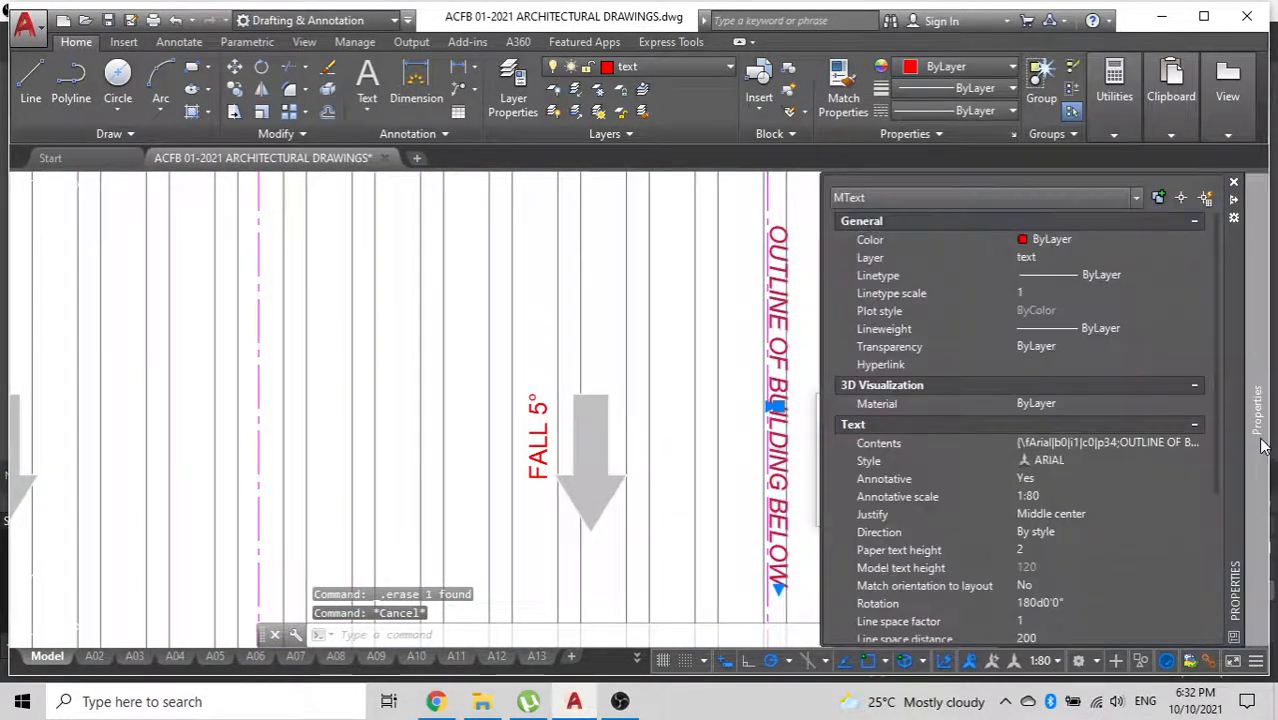
key("Escape")
Switch to layout A08 and check how the roof plan viewport displays the leaders and FALL 5° texts.
scroll(574, 297, "down", 4)
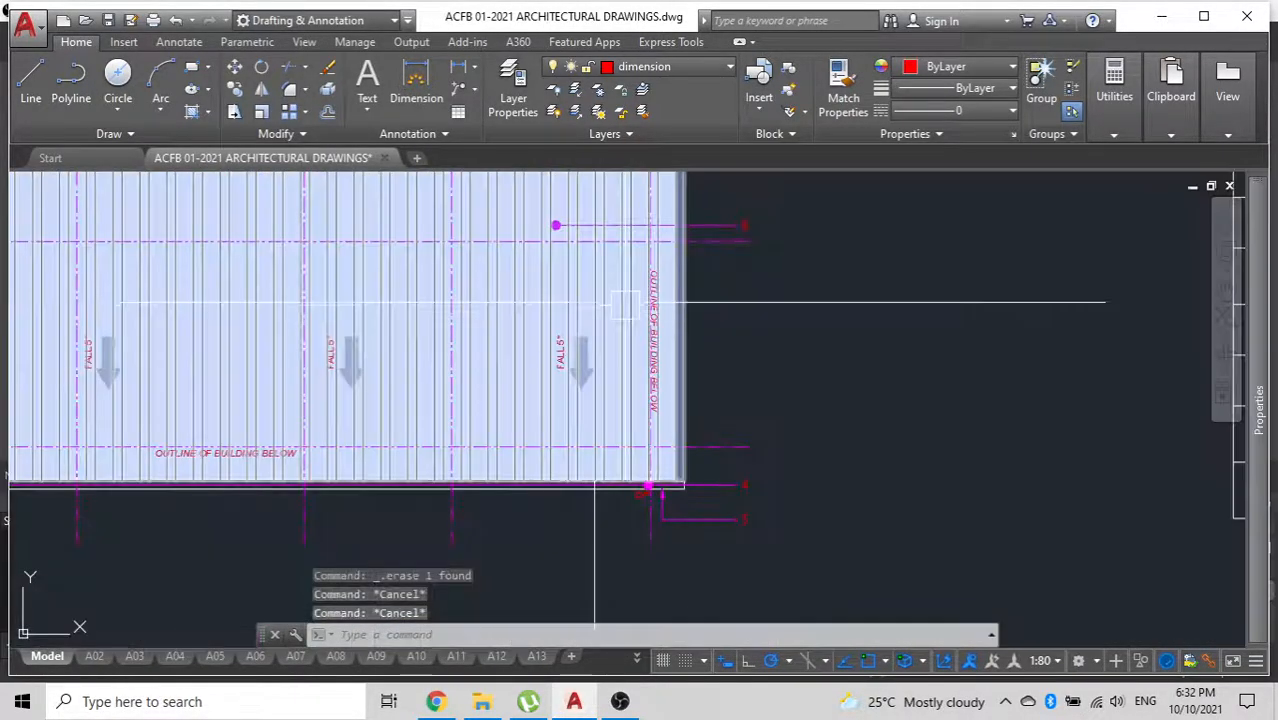
scroll(485, 365, "down", 4)
middle_click_drag(500, 375, 578, 420)
scroll(588, 428, "up", 2)
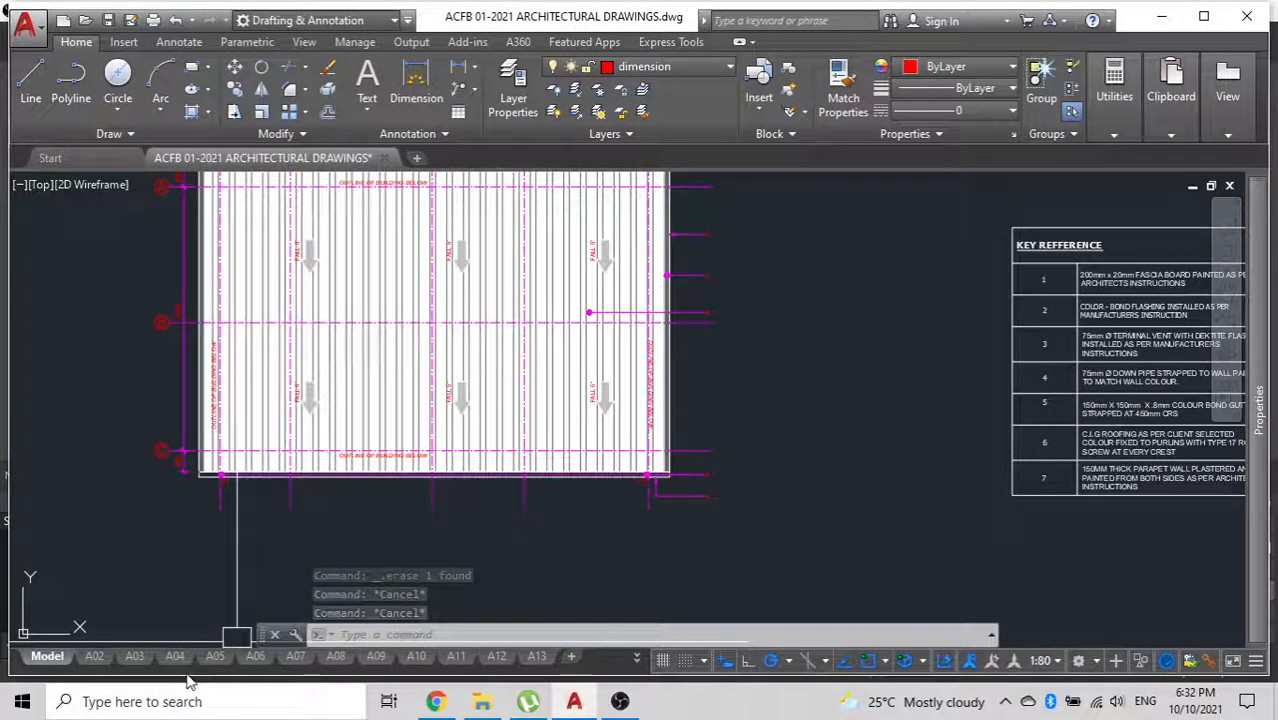
left_click(336, 656)
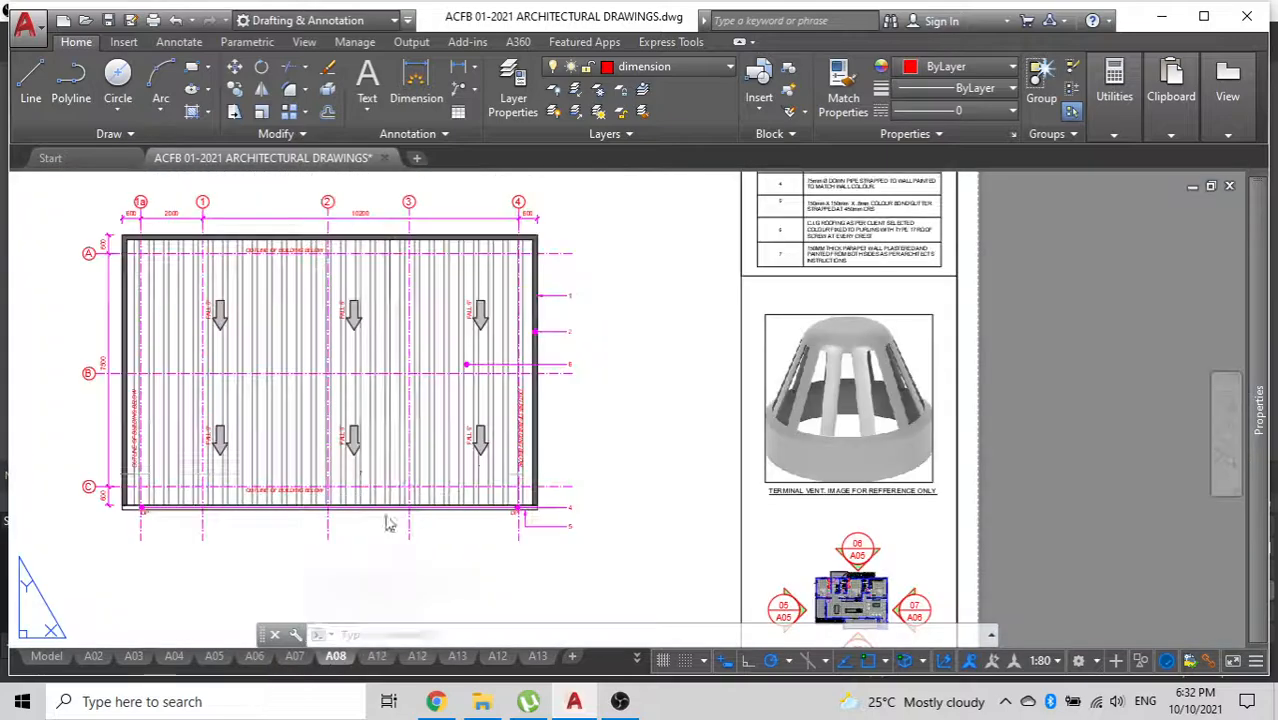
middle_click_drag(358, 400, 487, 418)
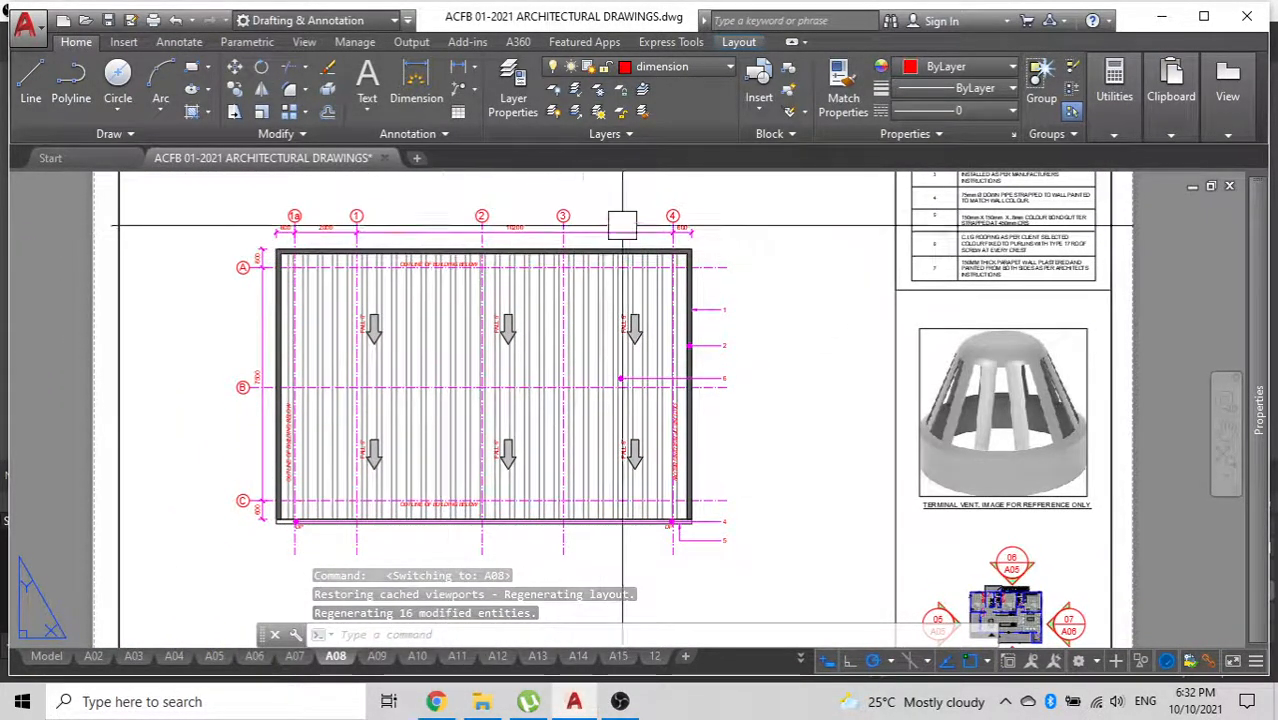
mouse_move(315, 473)
middle_mouse_down()
mouse_move(315, 353)
mouse_move(266, 403)
middle_mouse_up()
middle_click_drag(656, 334, 645, 362)
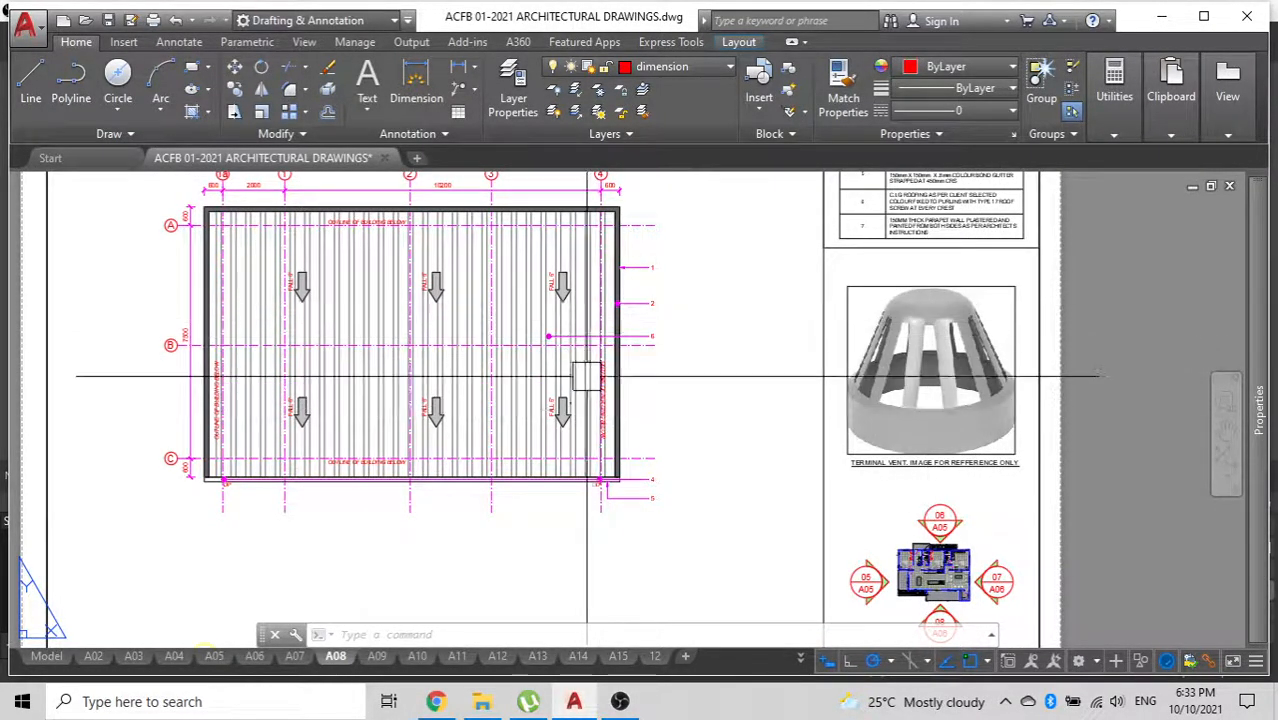
Move the PROPOSED ROOF PLAN title callout up from the title block to just below the roof plan.
scroll(639, 474, "down", 2)
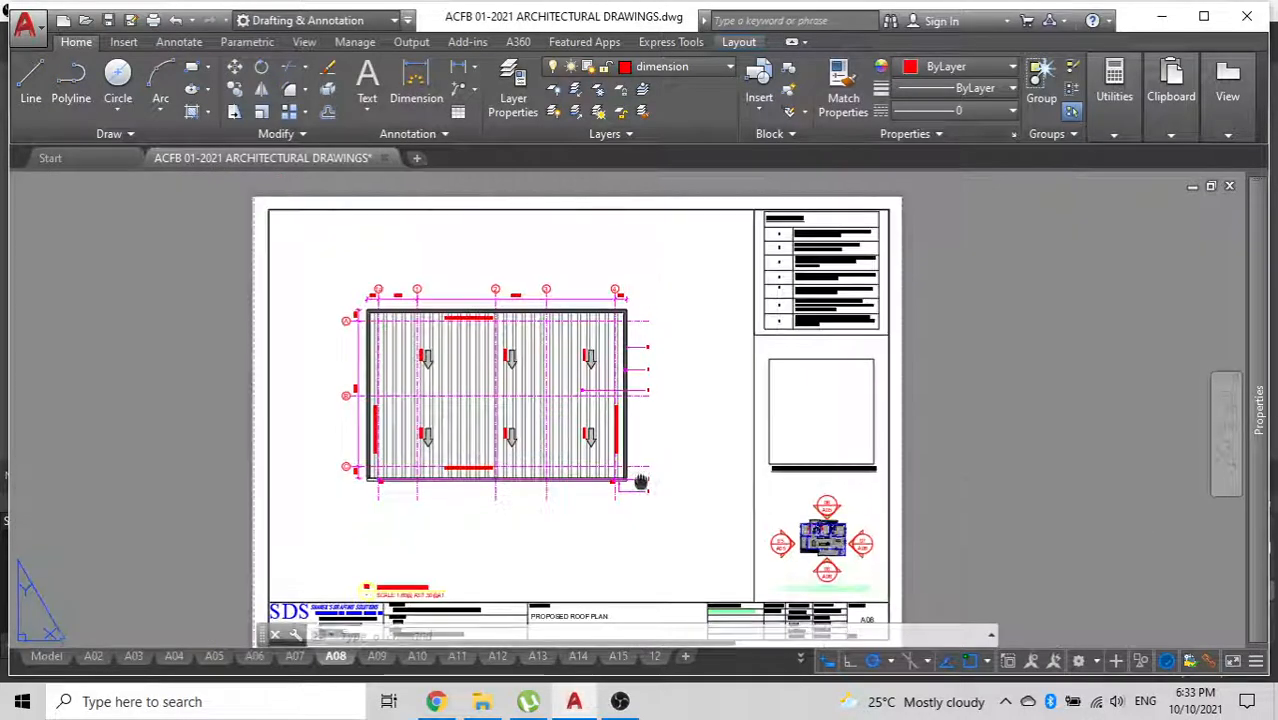
scroll(630, 478, "up", 2)
middle_click_drag(630, 478, 700, 366)
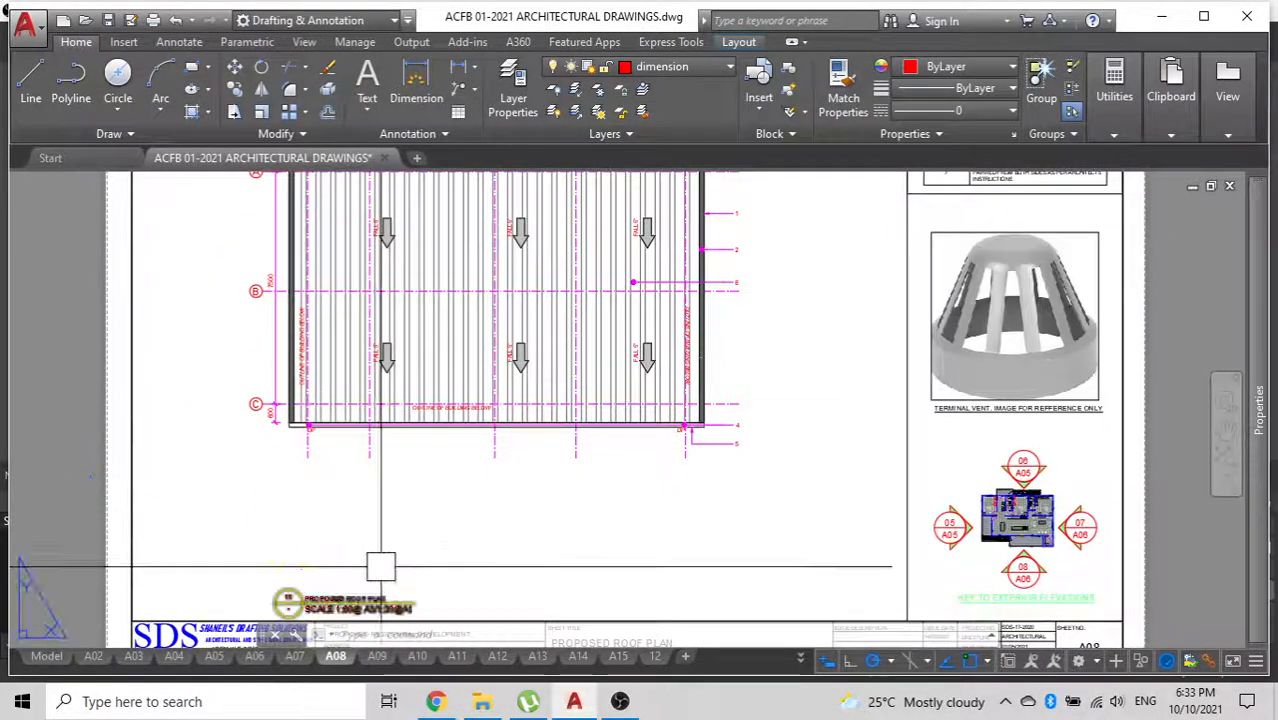
middle_click_drag(365, 586, 505, 462)
left_click(503, 478)
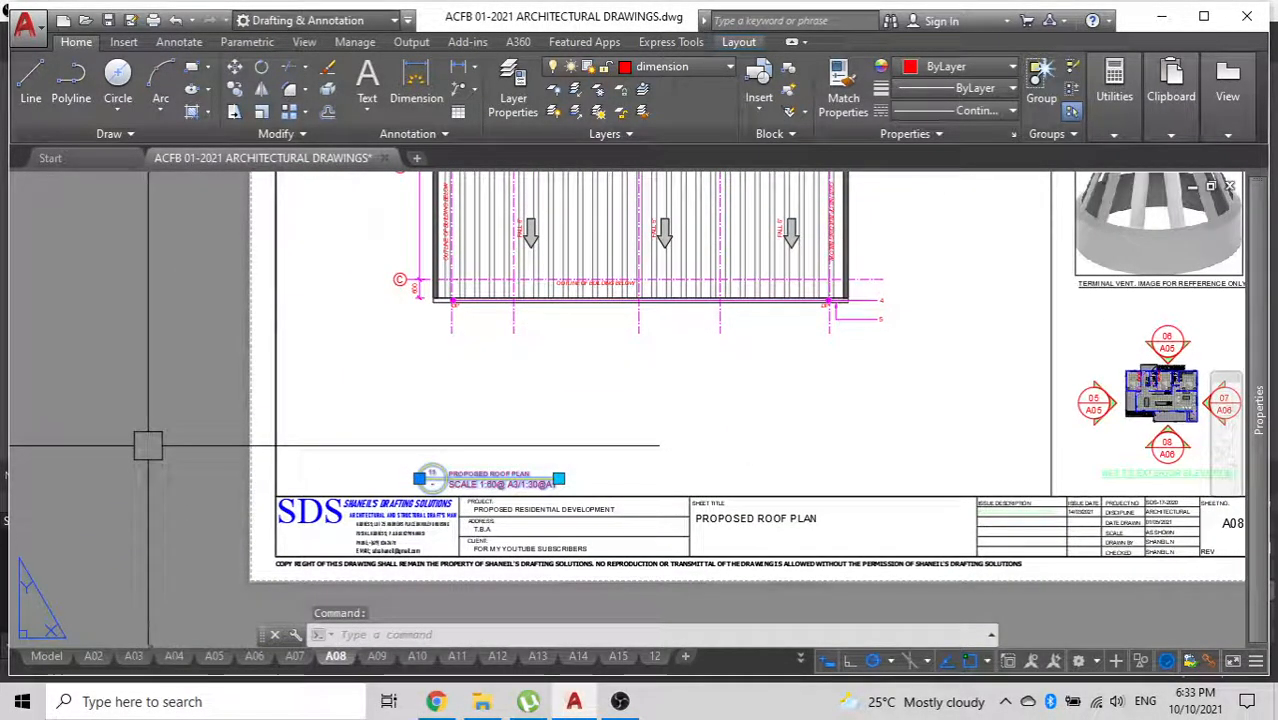
type("m")
key("Return")
left_click(161, 482)
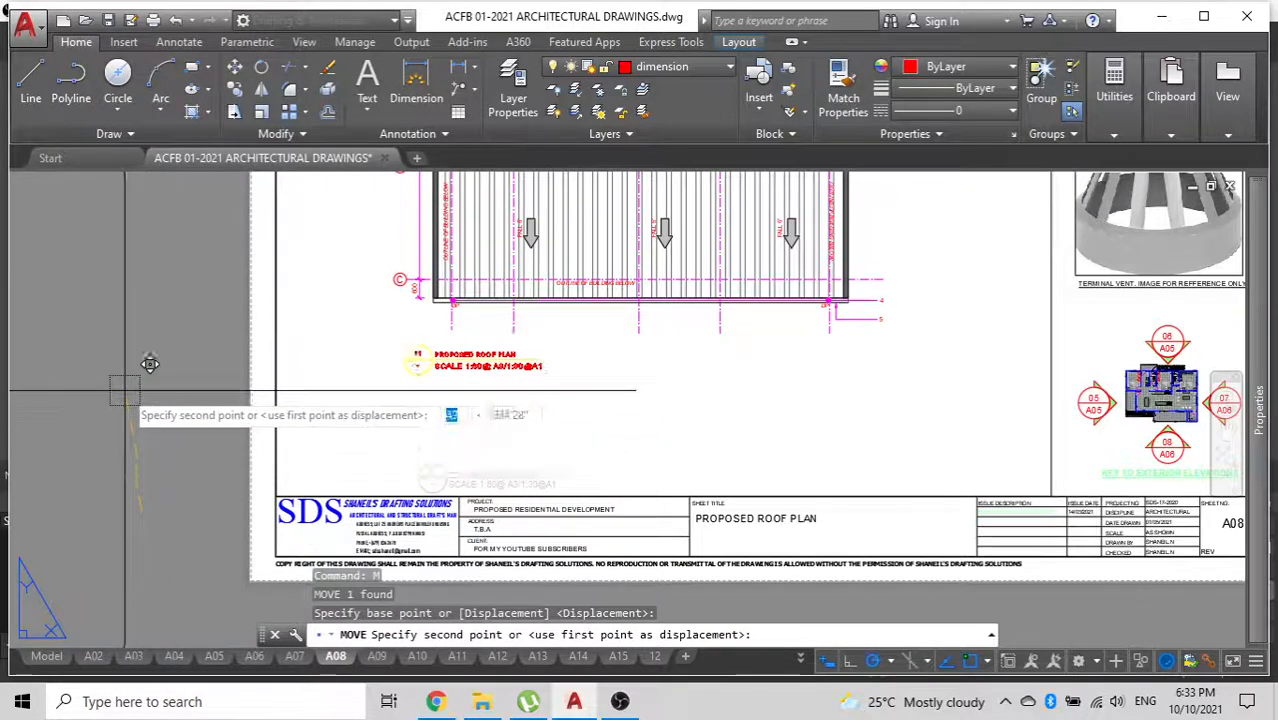
key("Escape")
Change the scale attribute of the PROPOSED ROOF PLAN title callout to "SCALE 1:80@ A3/1:40@A1".
scroll(463, 365, "up", 4)
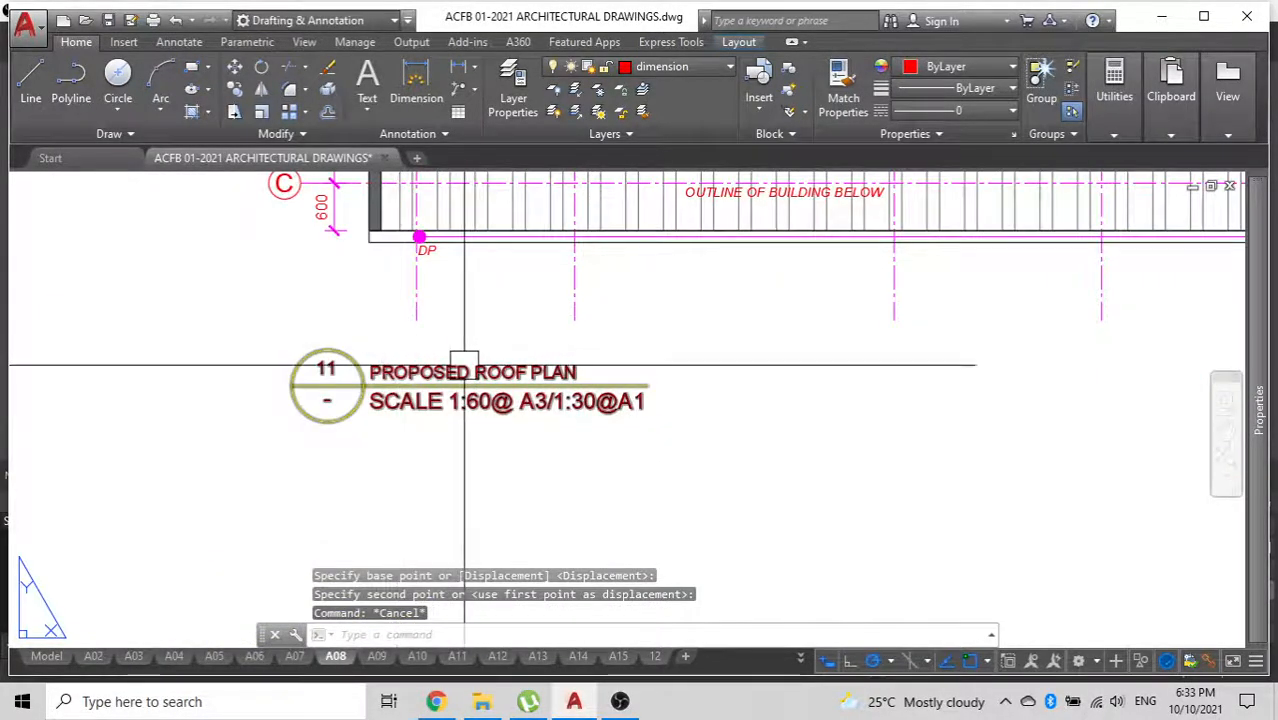
scroll(463, 365, "down", 2)
scroll(428, 391, "up", 5)
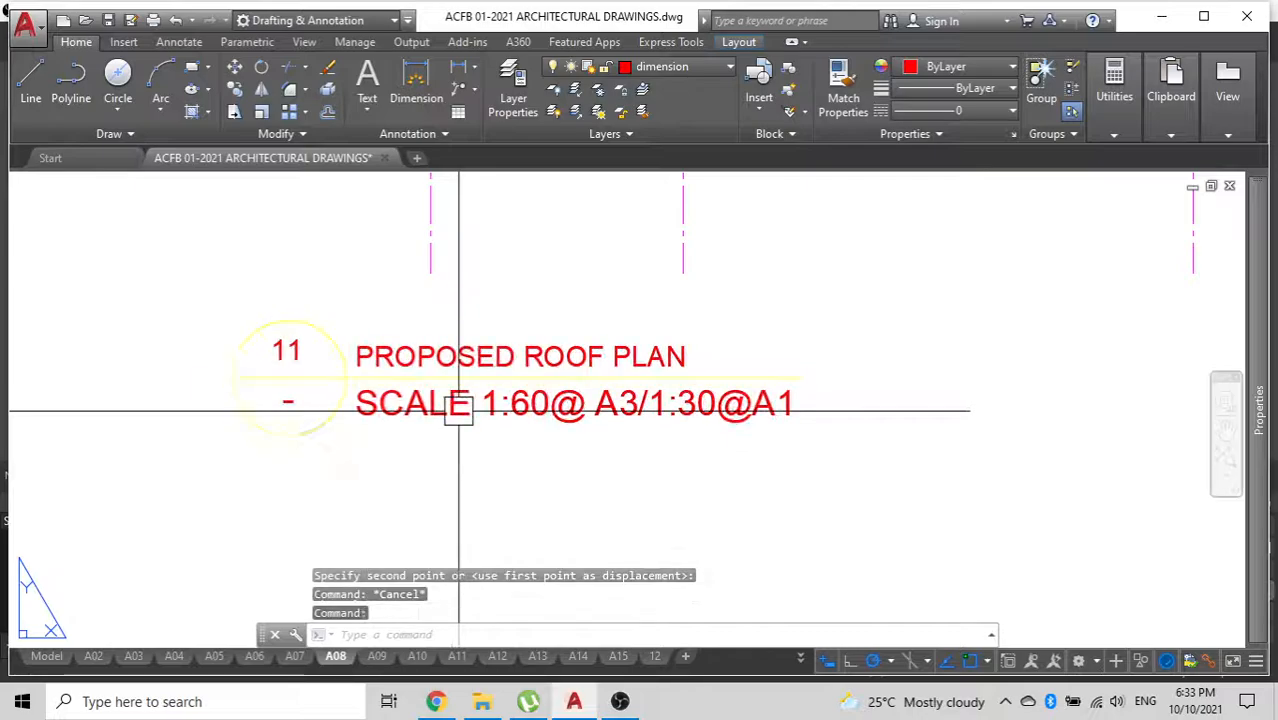
double_click(528, 346)
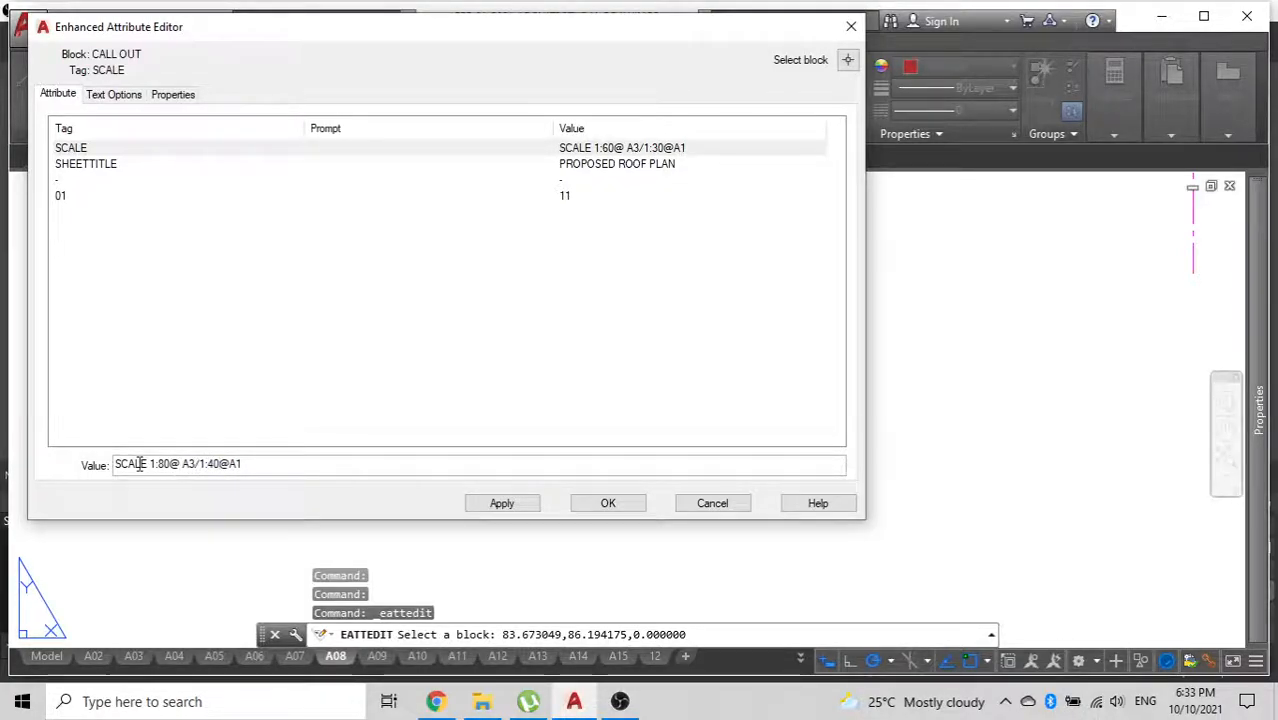
left_click(607, 503)
Examine the whole A08 sheet, including the roof plan, key reference table, terminal vent image and elevation key.
scroll(622, 391, "down", 5)
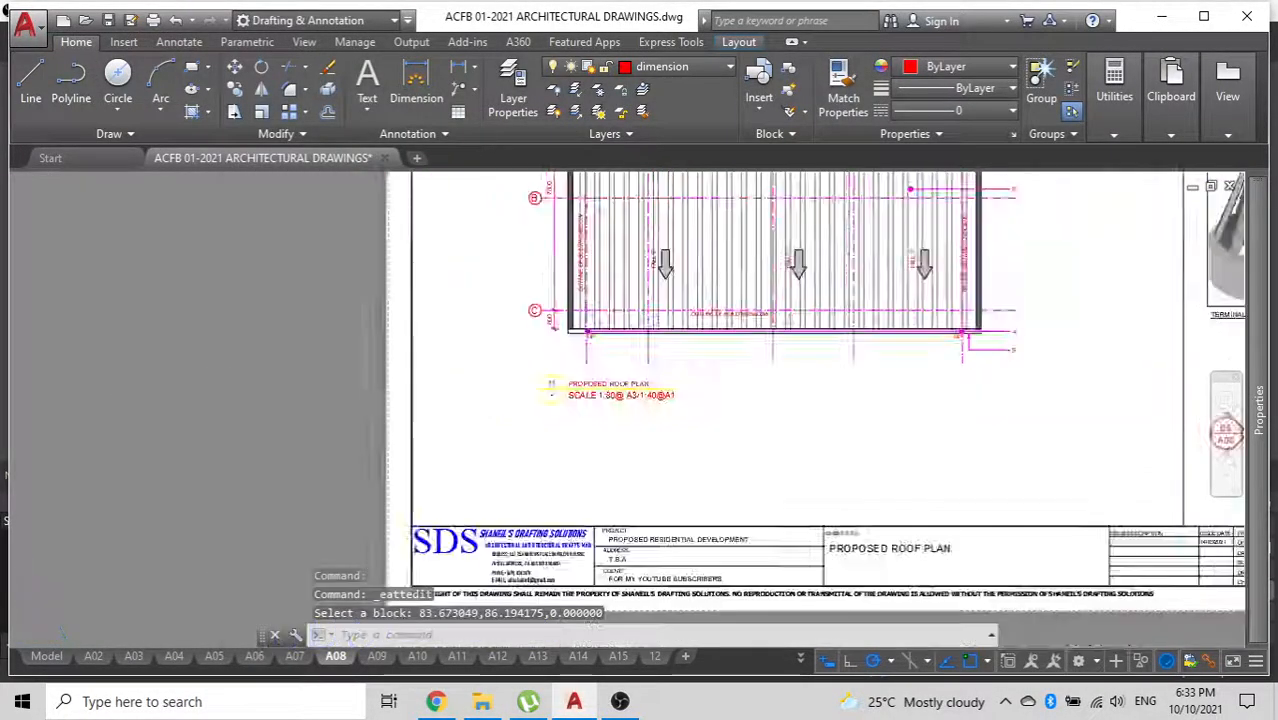
scroll(649, 395, "down", 4)
middle_click_drag(967, 421, 856, 425)
scroll(765, 419, "up", 2)
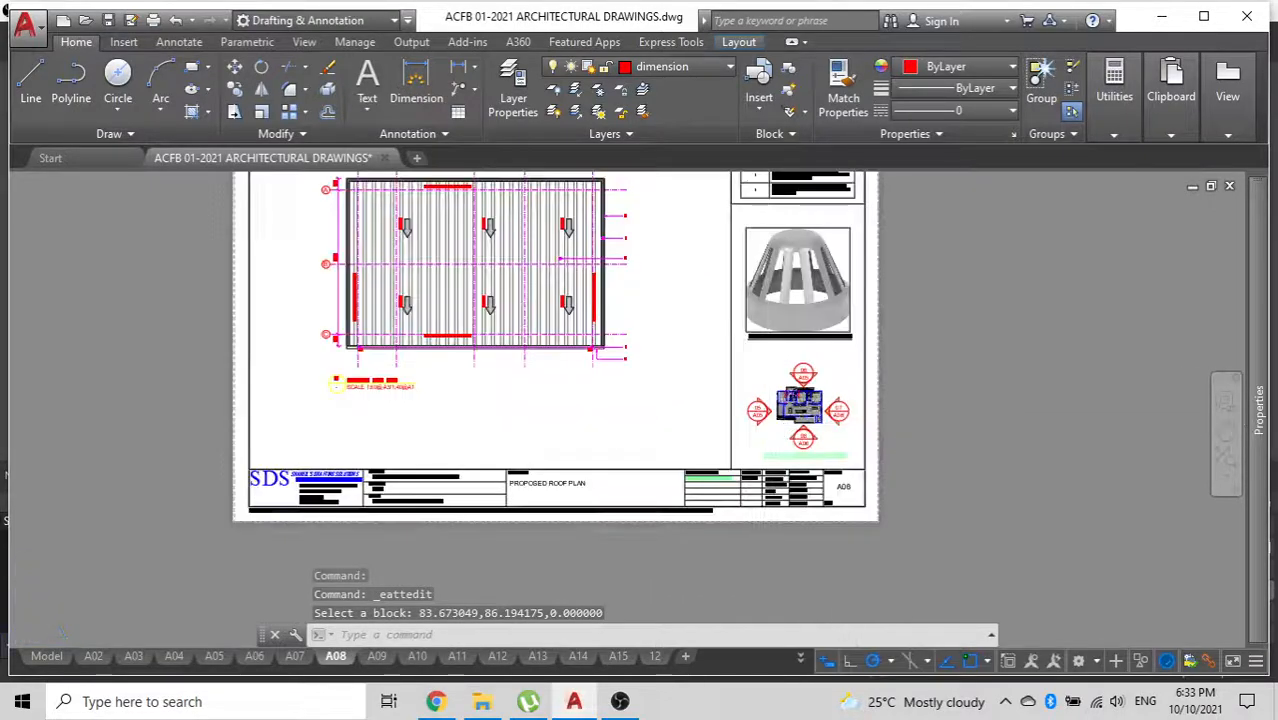
scroll(808, 402, "up", 3)
scroll(763, 413, "down", 3)
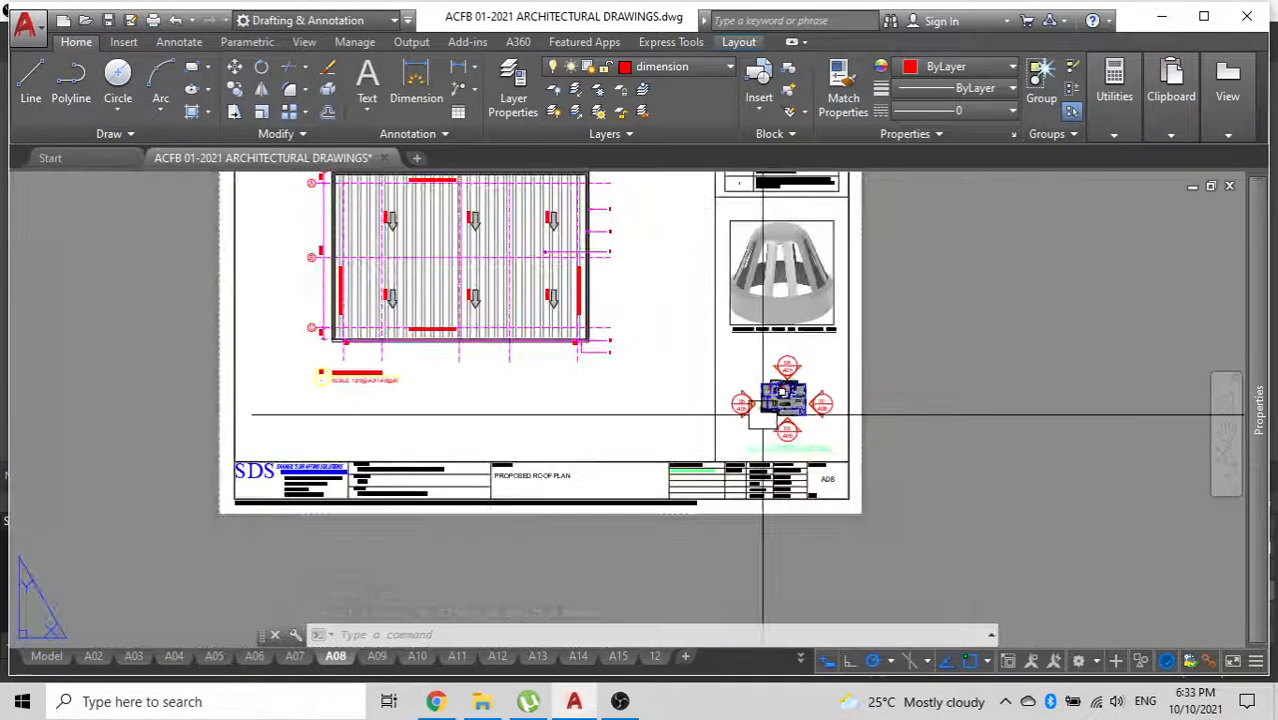
middle_click_drag(788, 436, 796, 571)
scroll(789, 260, "up", 3)
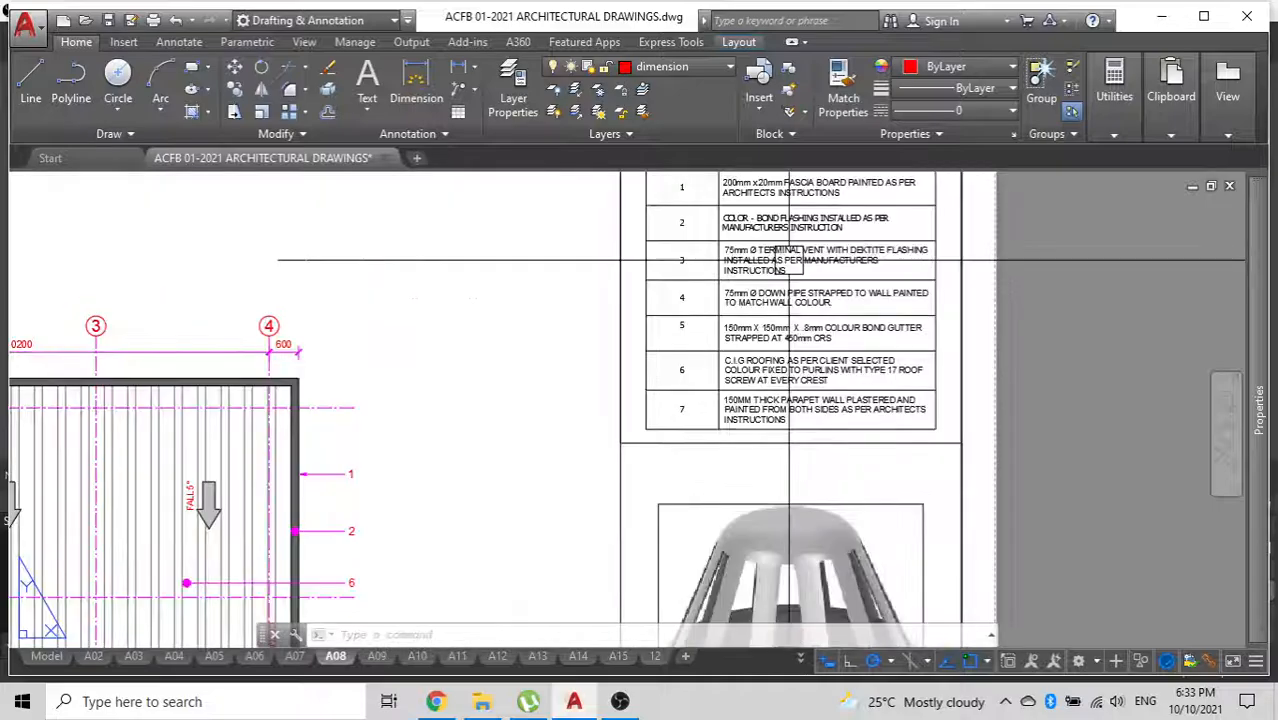
scroll(789, 260, "down", 2)
middle_click_drag(771, 220, 785, 262)
scroll(728, 250, "down", 4)
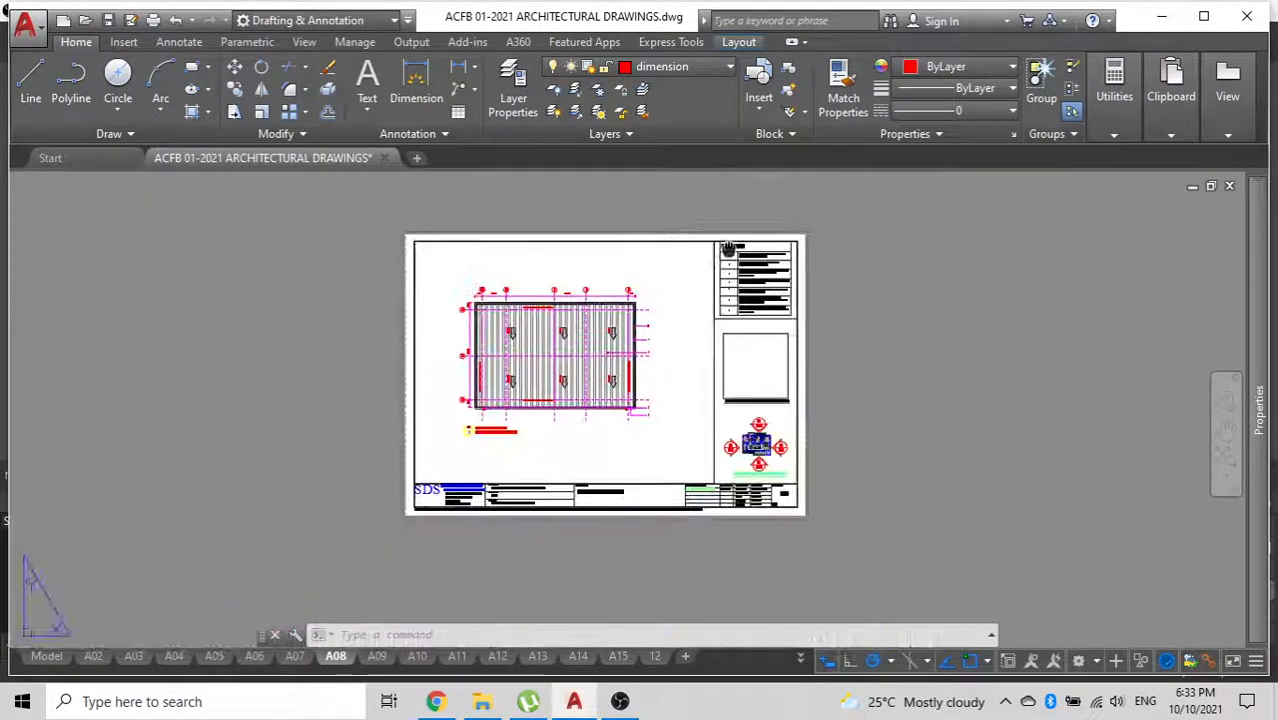
Examine the A08 title block fields, from the project, address and client details to the sheet title and issue table.
middle_click_drag(542, 505, 670, 355)
scroll(667, 355, "up", 5)
scroll(552, 283, "up", 2)
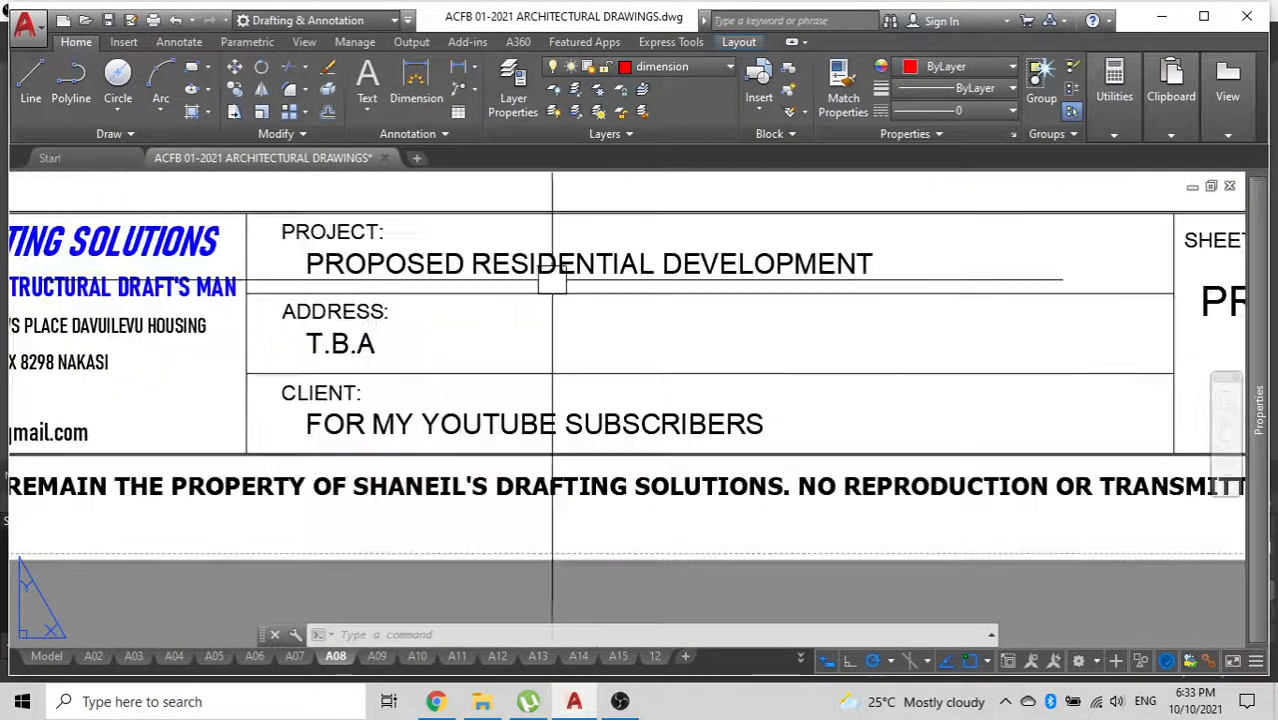
scroll(552, 283, "down", 2)
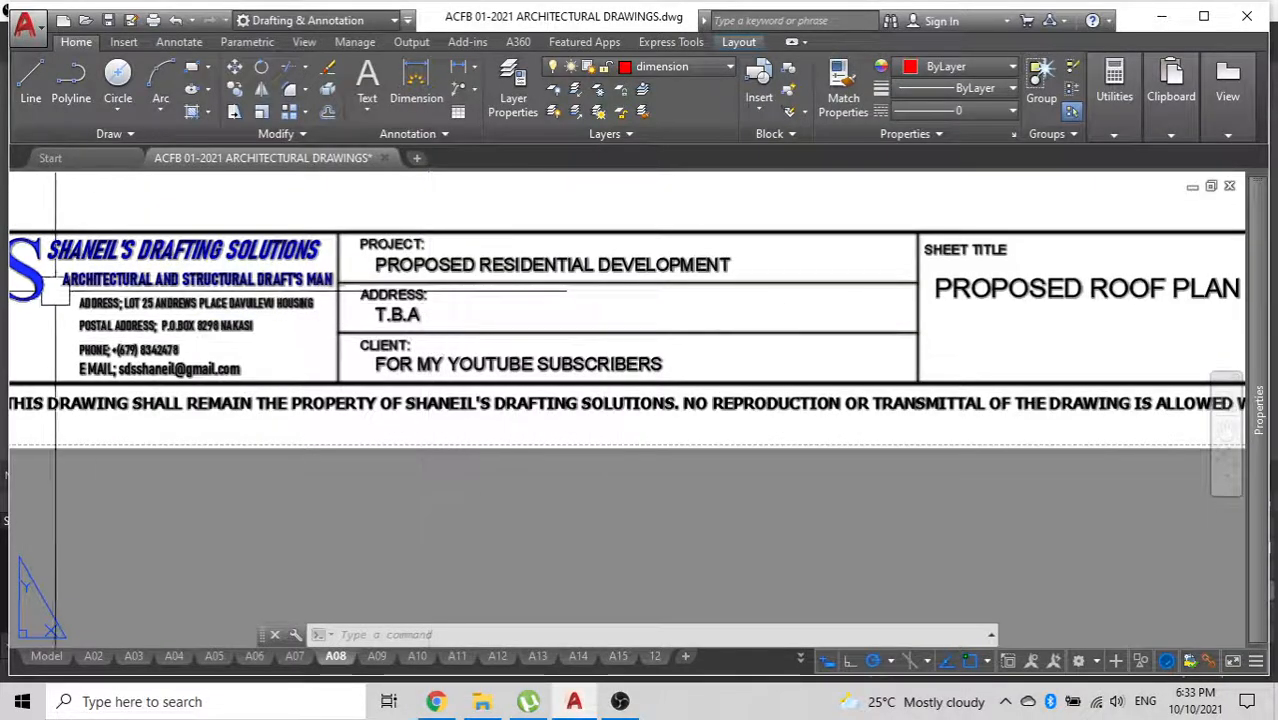
scroll(176, 303, "down", 4)
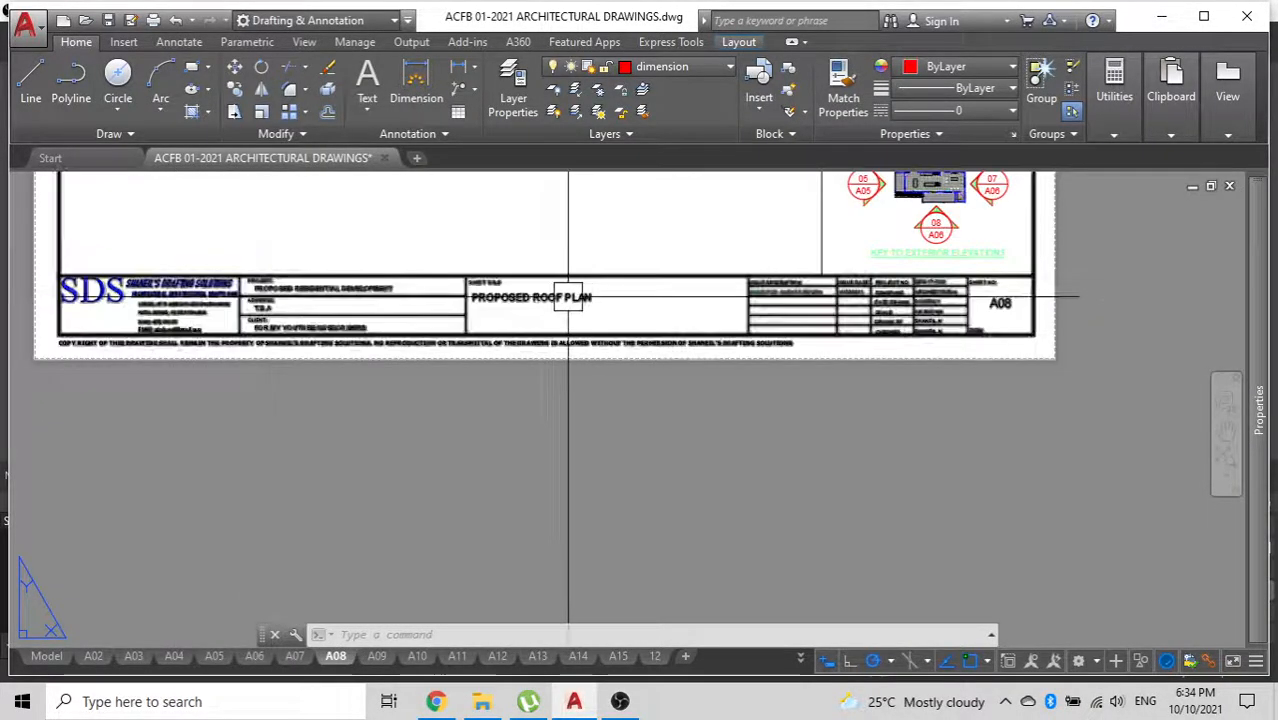
scroll(591, 303, "up", 2)
middle_click_drag(591, 303, 470, 319)
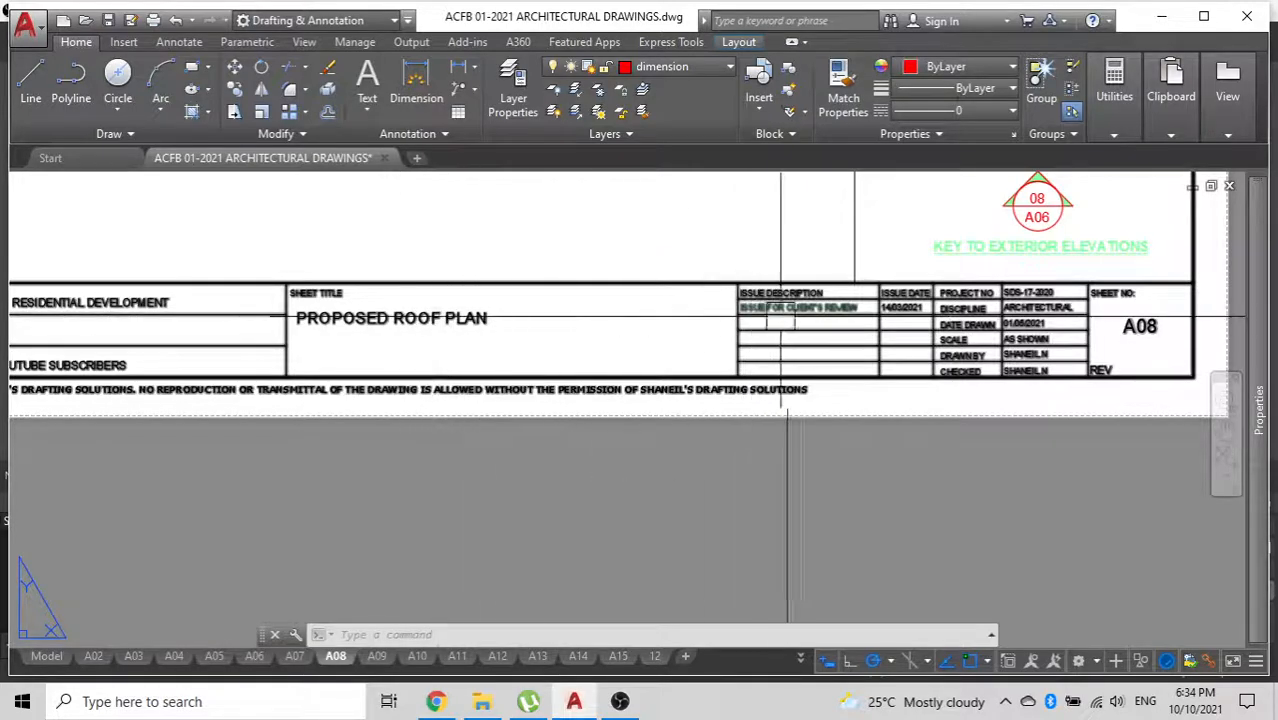
scroll(210, 253, "down", 1)
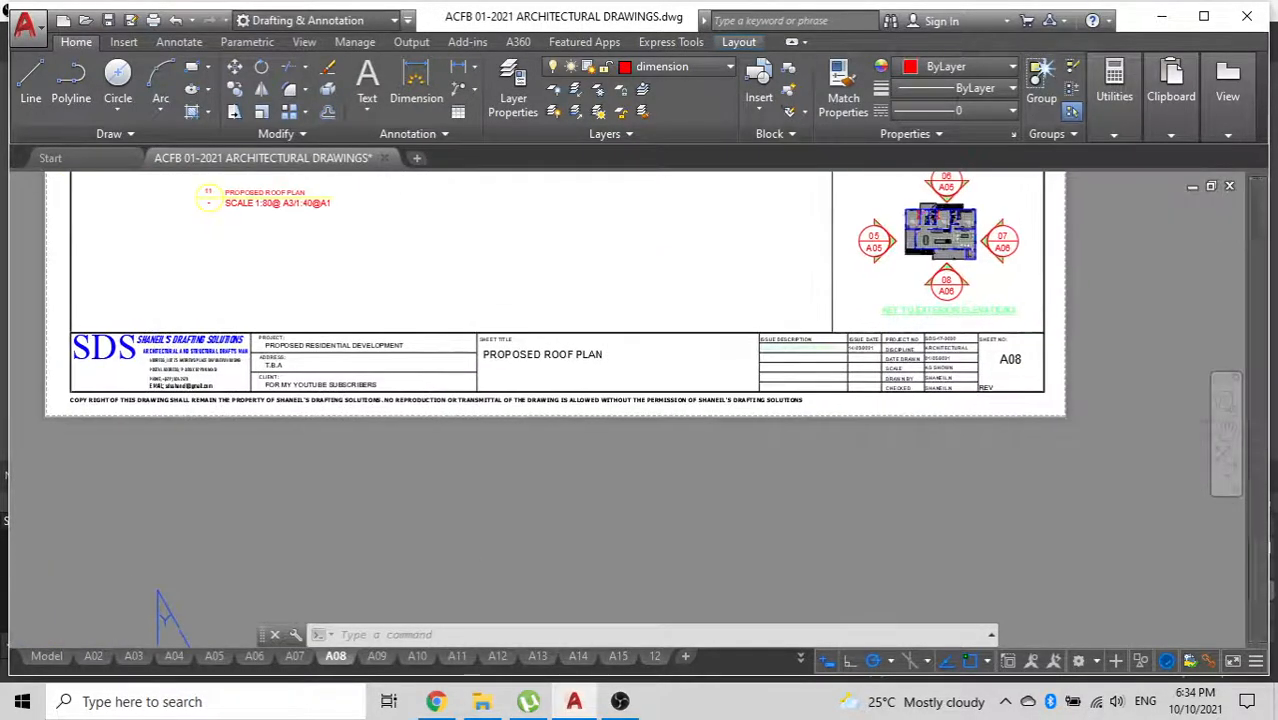
Open the A3 BORDER title block's attributes and review each value from REV through PROJECT_NAME.
scroll(210, 253, "up", 3)
double_click(583, 355)
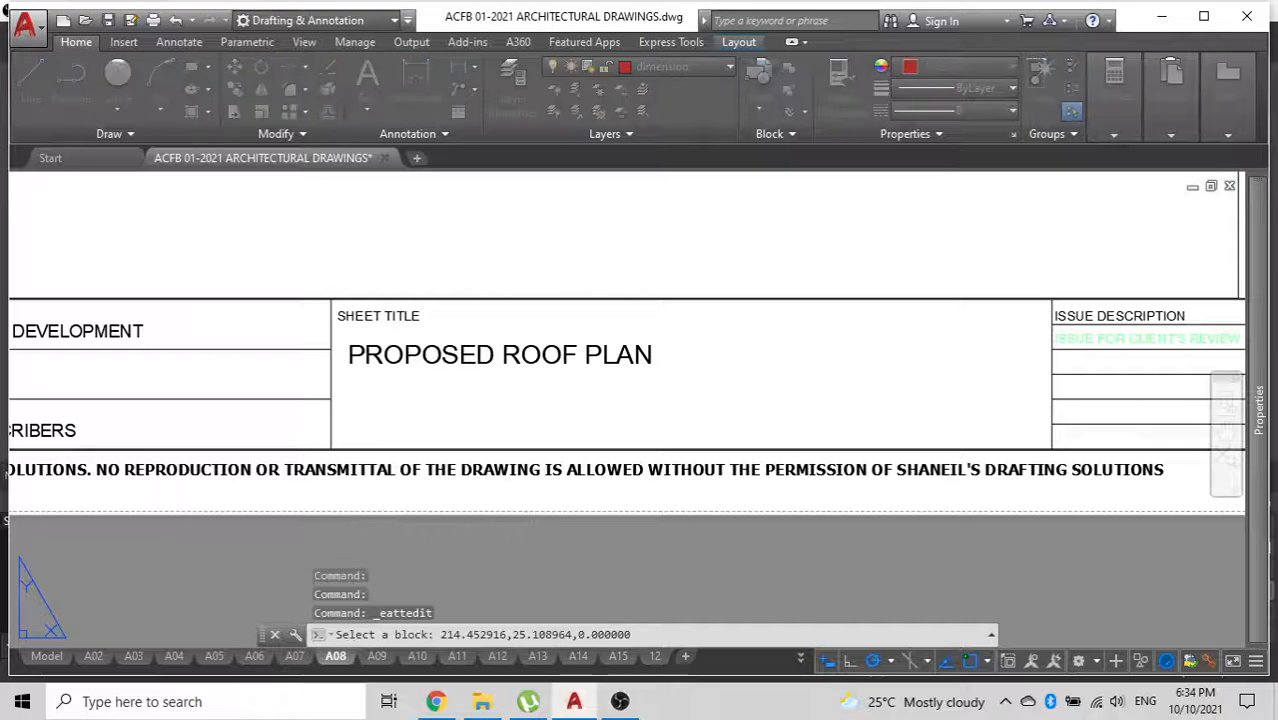
left_click(564, 148)
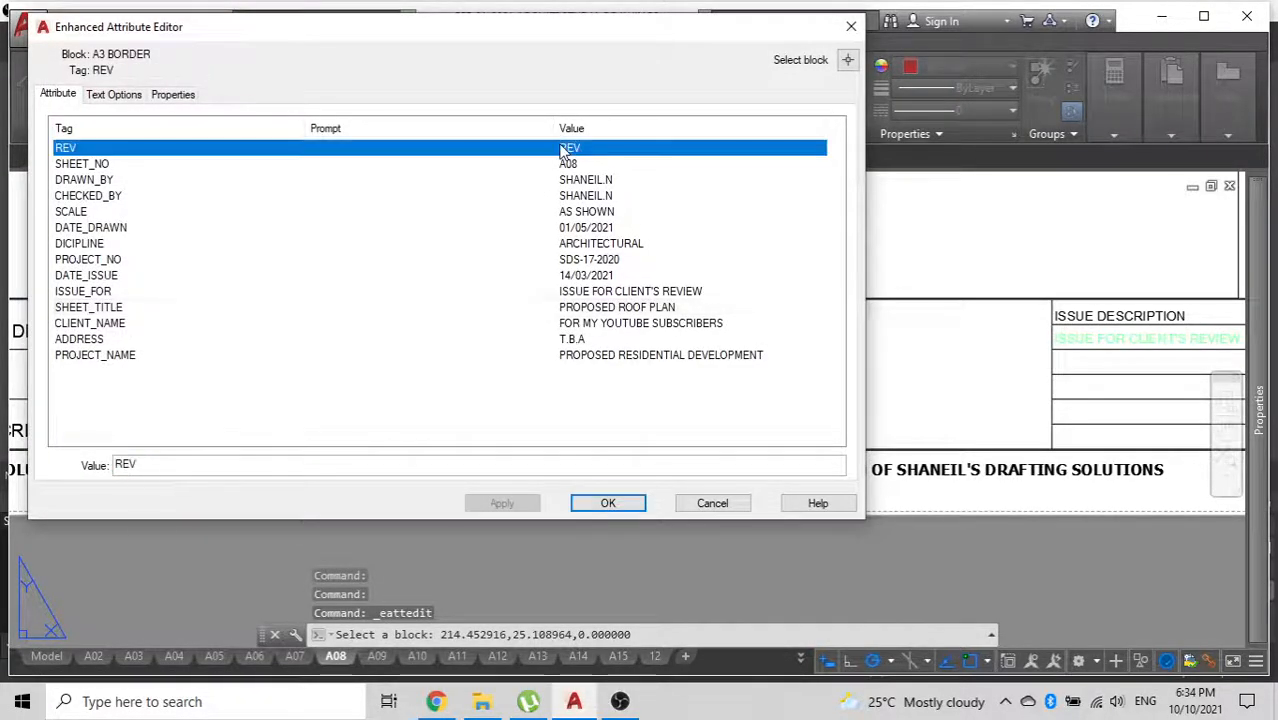
left_click(562, 166)
left_click(563, 181)
left_click(564, 196)
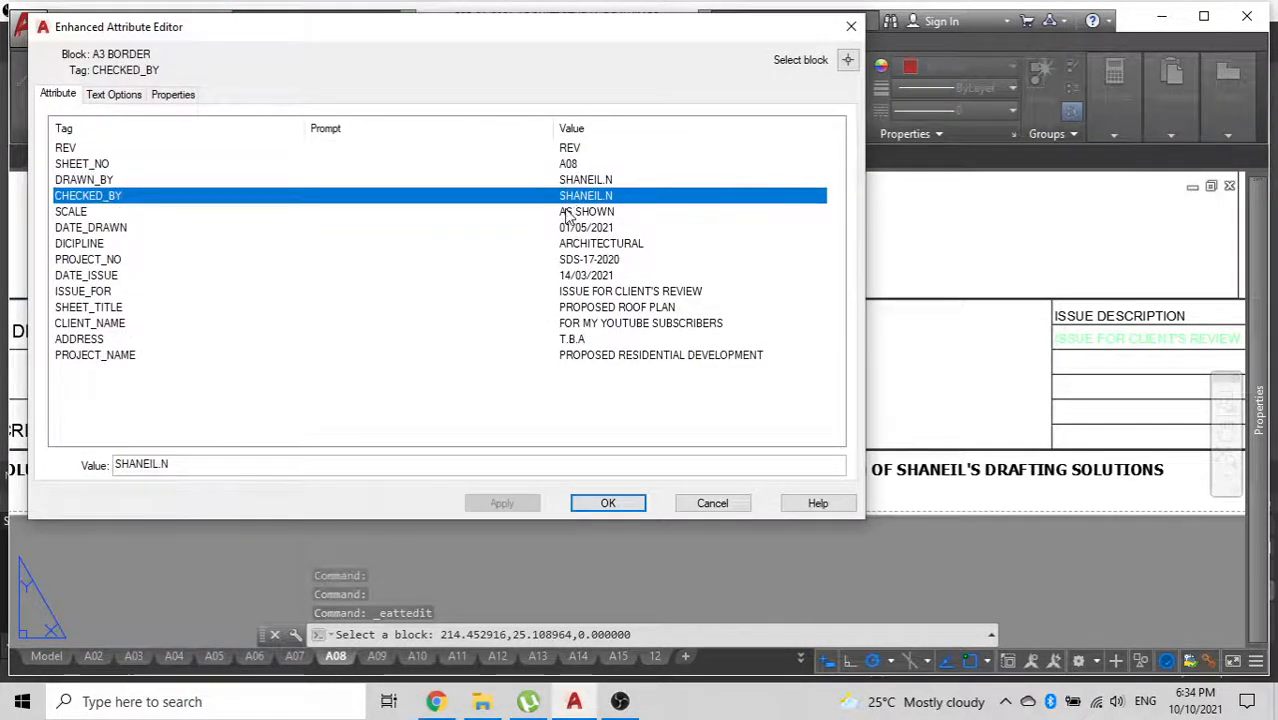
left_click(565, 212)
left_click(565, 229)
left_click(565, 245)
left_click(566, 261)
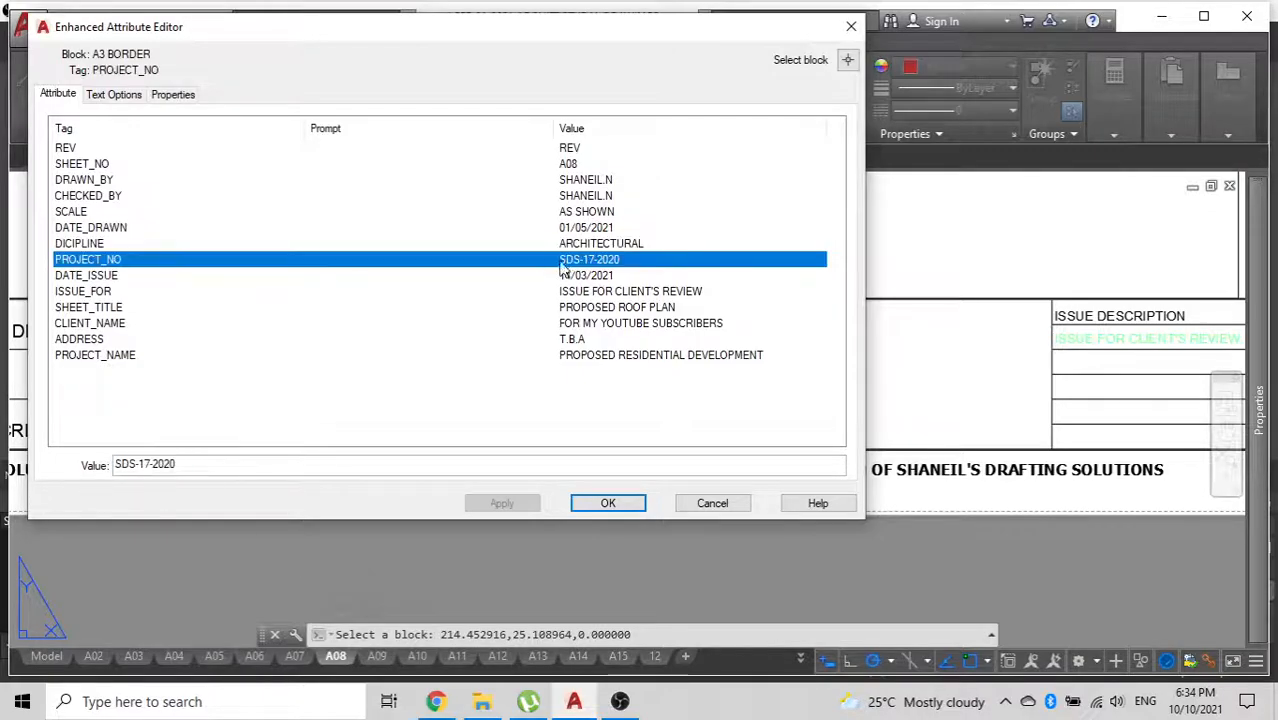
left_click(566, 277)
left_click(566, 292)
left_click(566, 308)
left_click(566, 324)
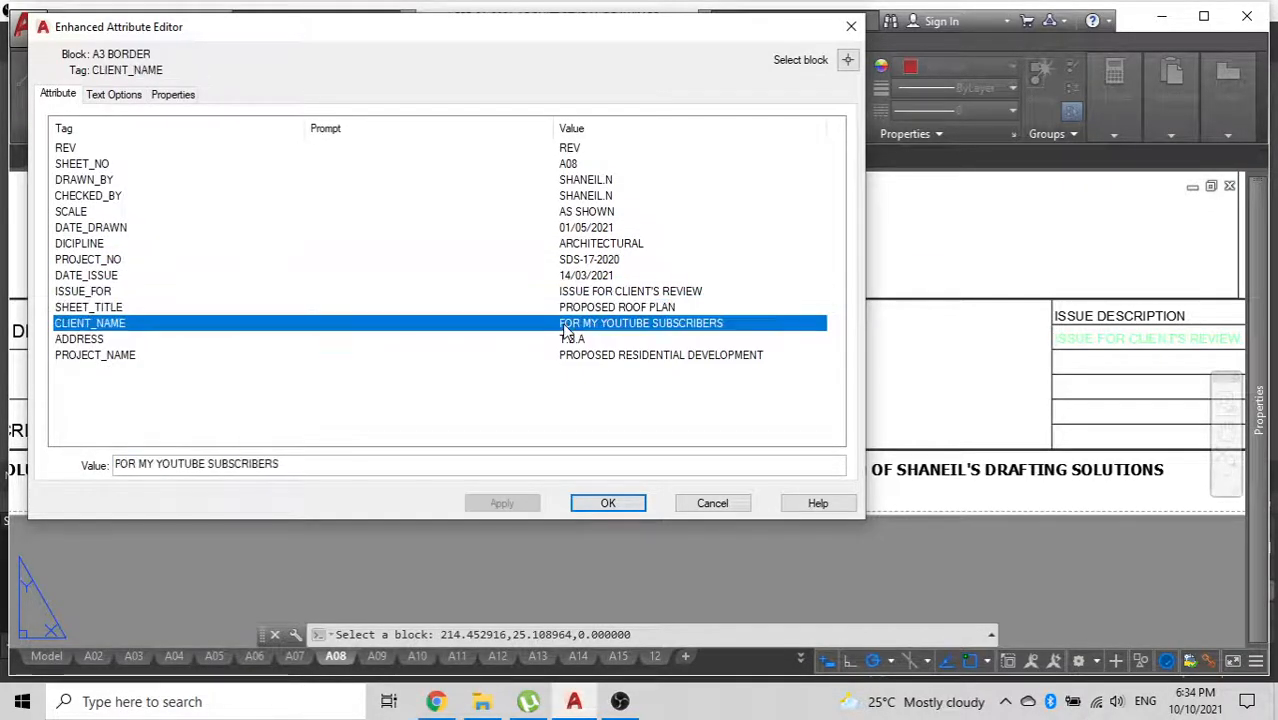
double_click(565, 340)
left_click(563, 357)
left_click(604, 503)
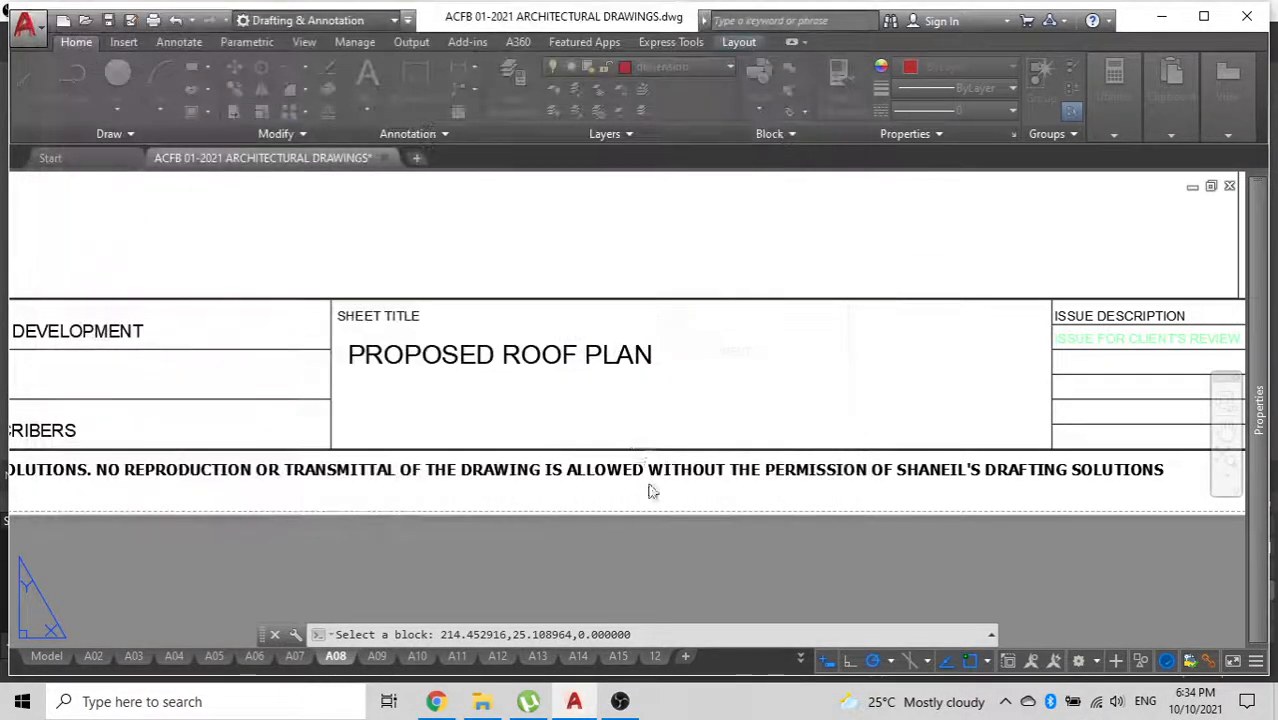
Plot layout A08 to PDF as A1 in the P1 folder, replacing the existing file.
scroll(600, 402, "down", 12)
scroll(630, 448, "up", 6)
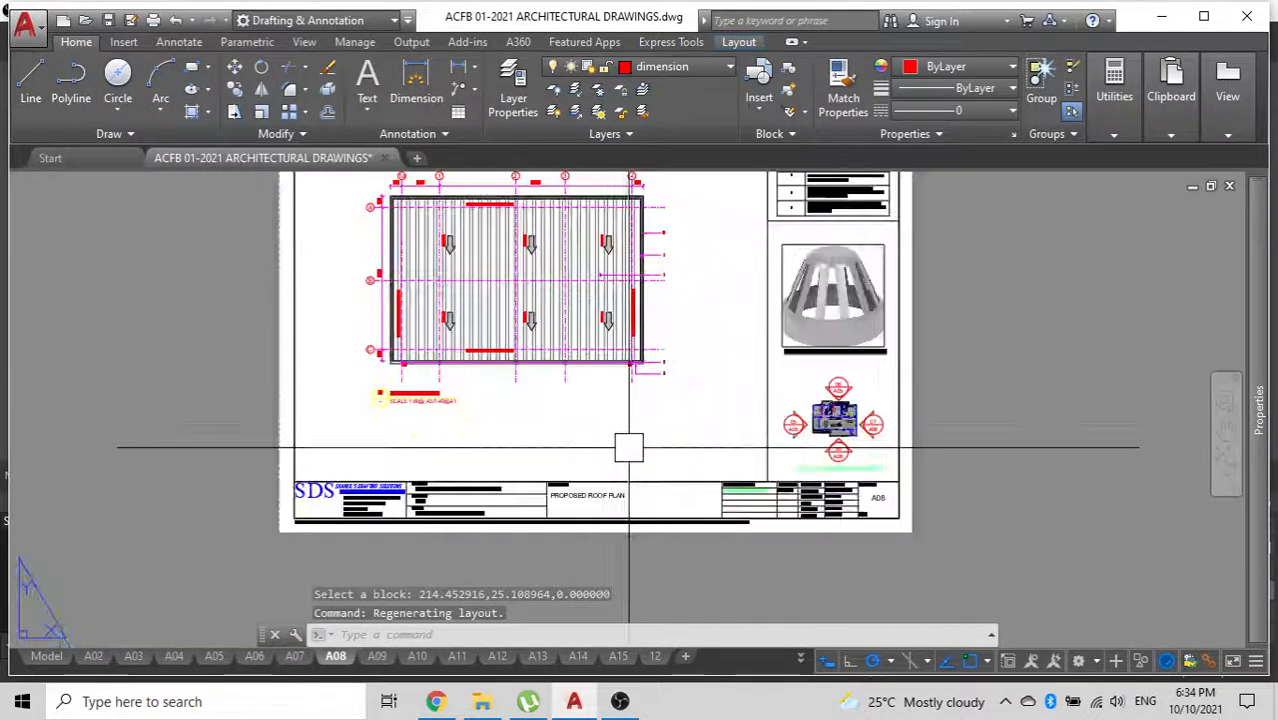
middle_click_drag(551, 399, 561, 482)
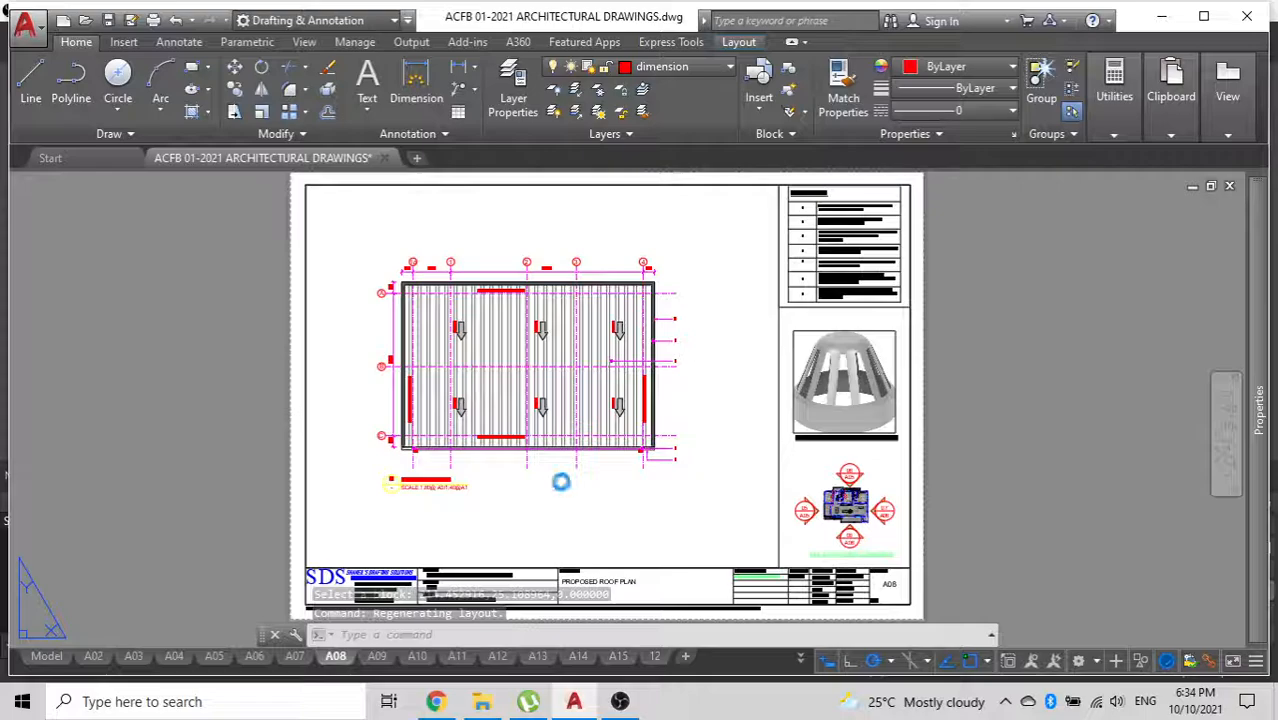
key("ctrl+p")
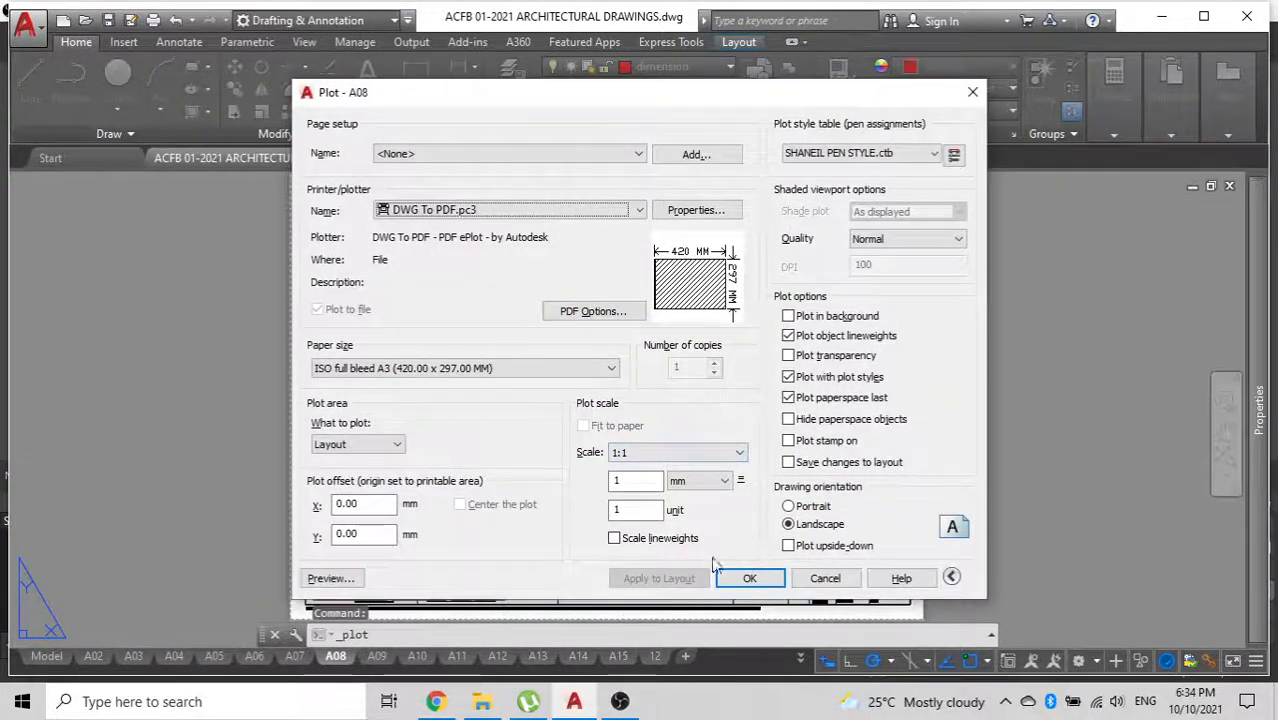
left_click(749, 578)
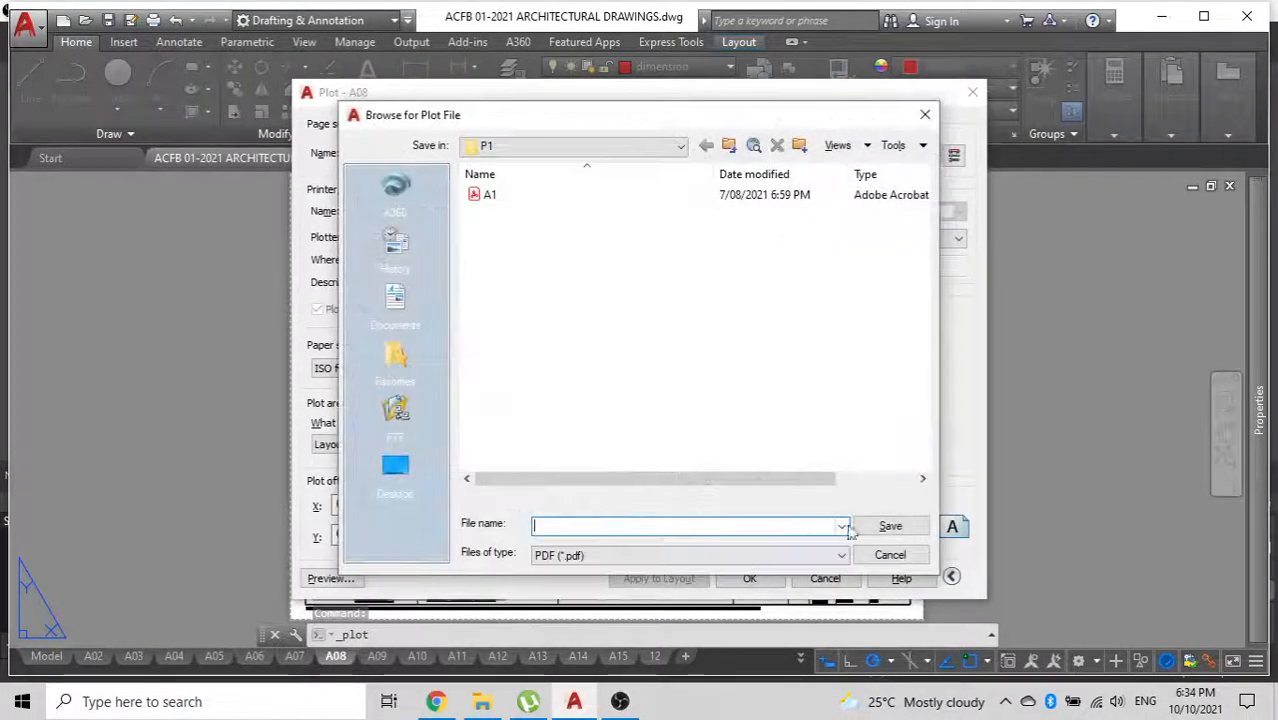
left_click(490, 196)
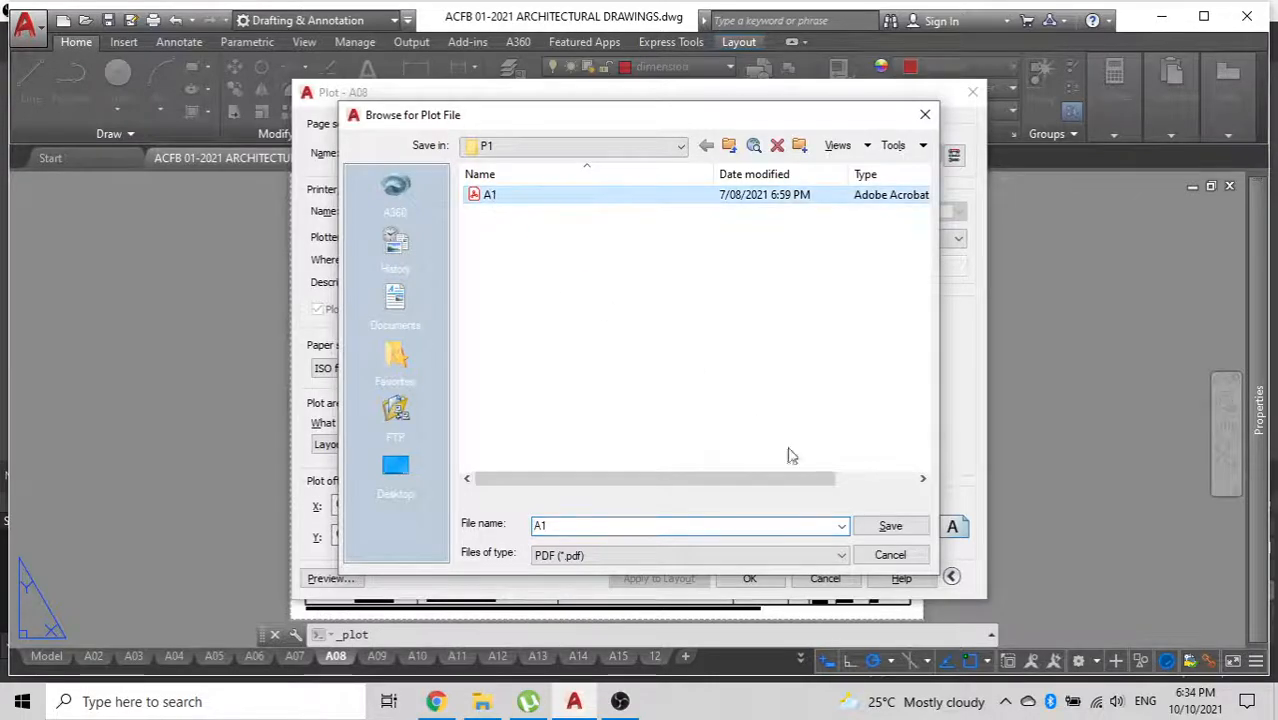
left_click(891, 527)
left_click(688, 363)
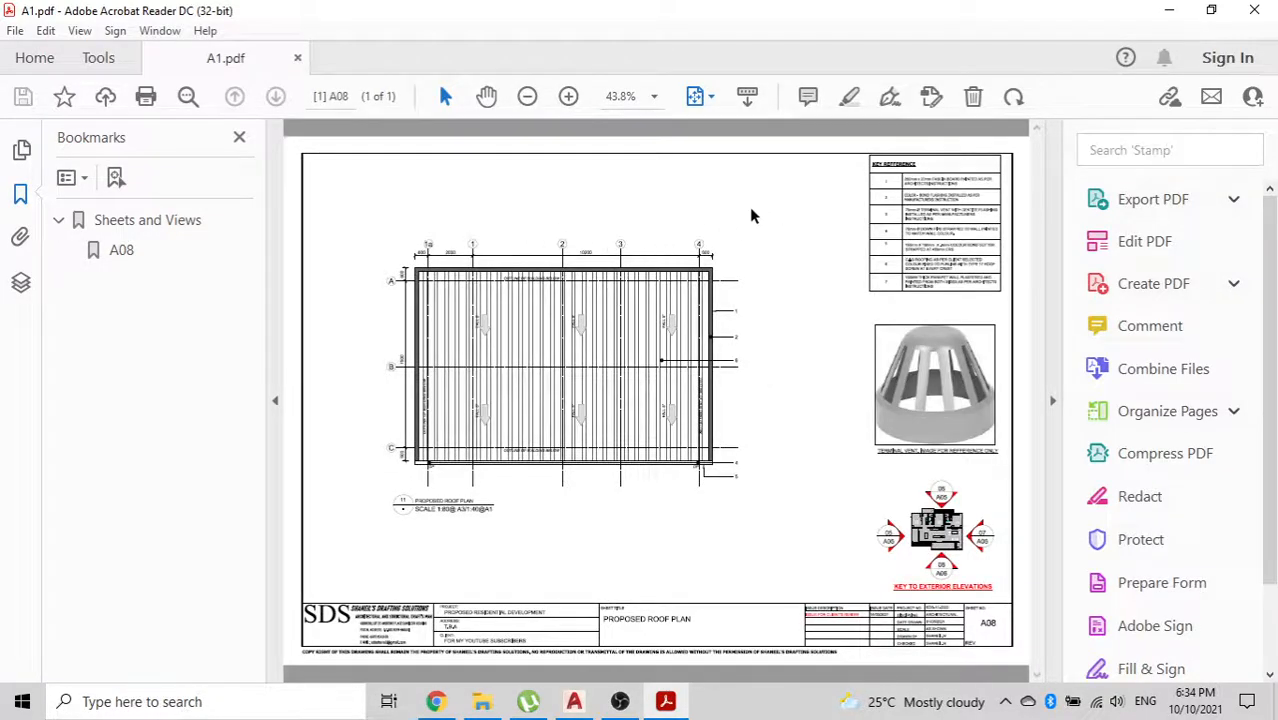
Inspect the plotted roof plan, title callout and title block up close in the PDF, and close the PDF reader.
scroll(548, 270, "up", 3, "ctrl")
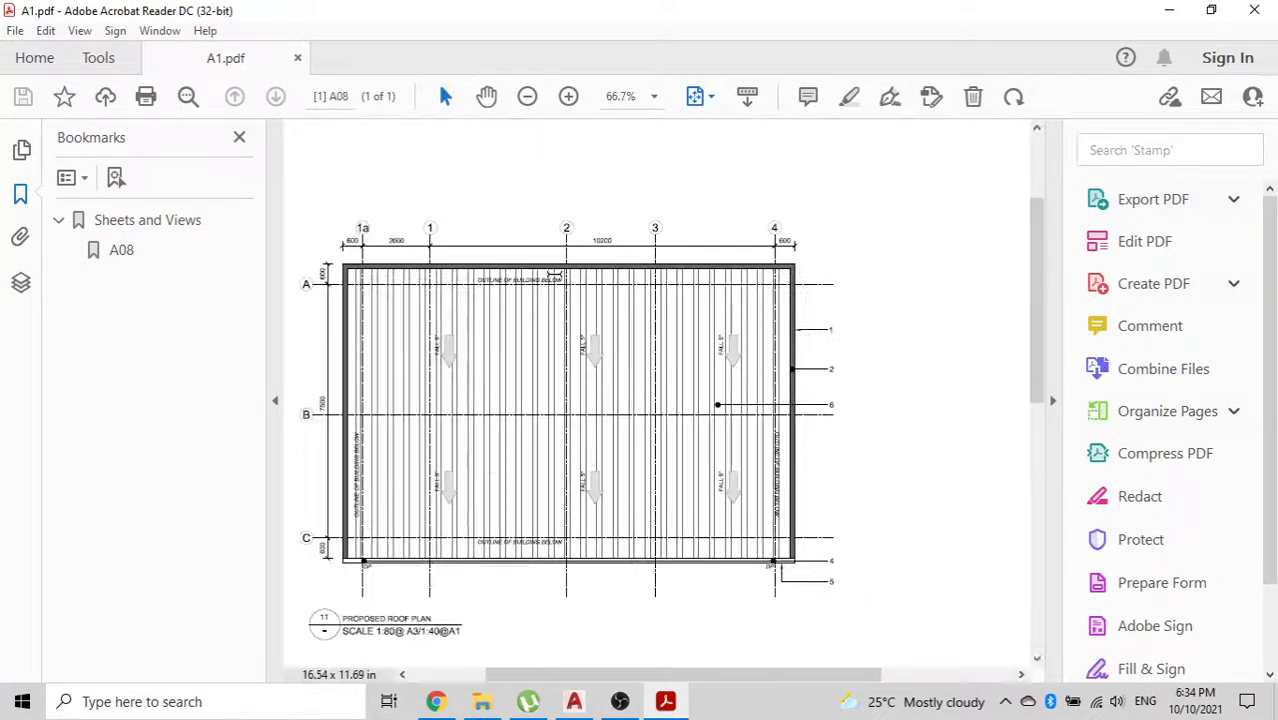
scroll(553, 280, "down", 5)
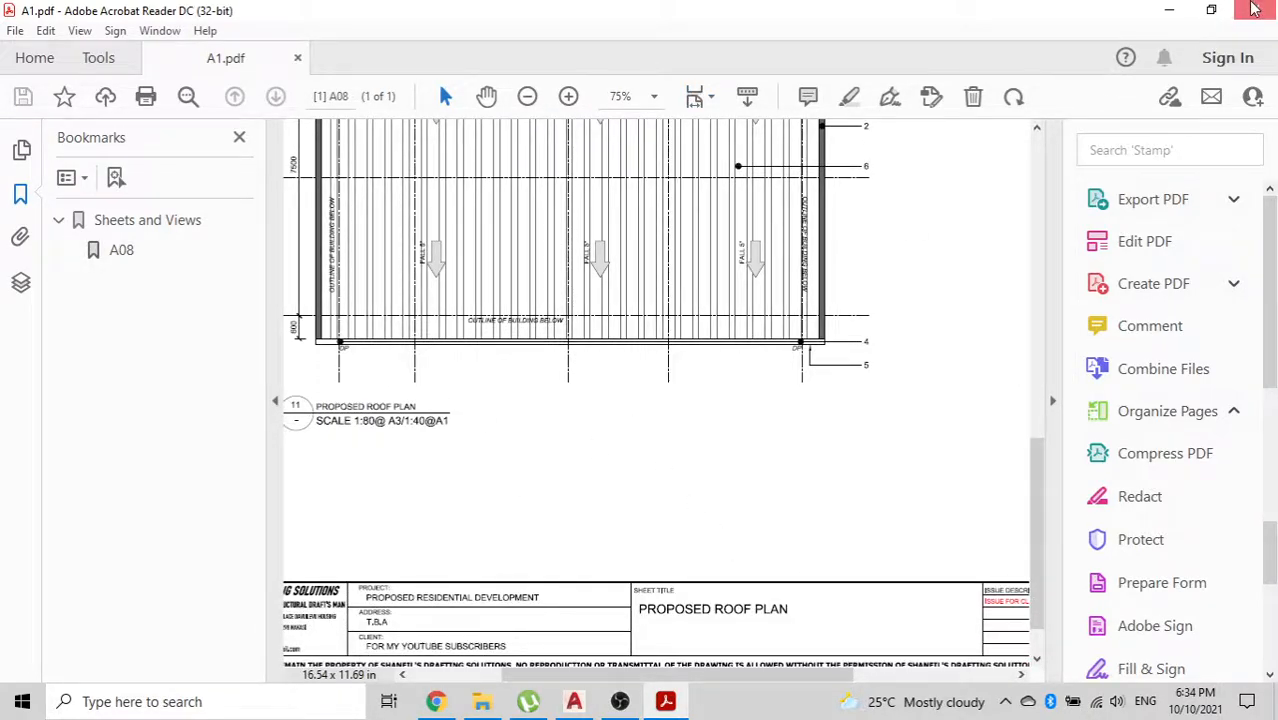
left_click(1255, 8)
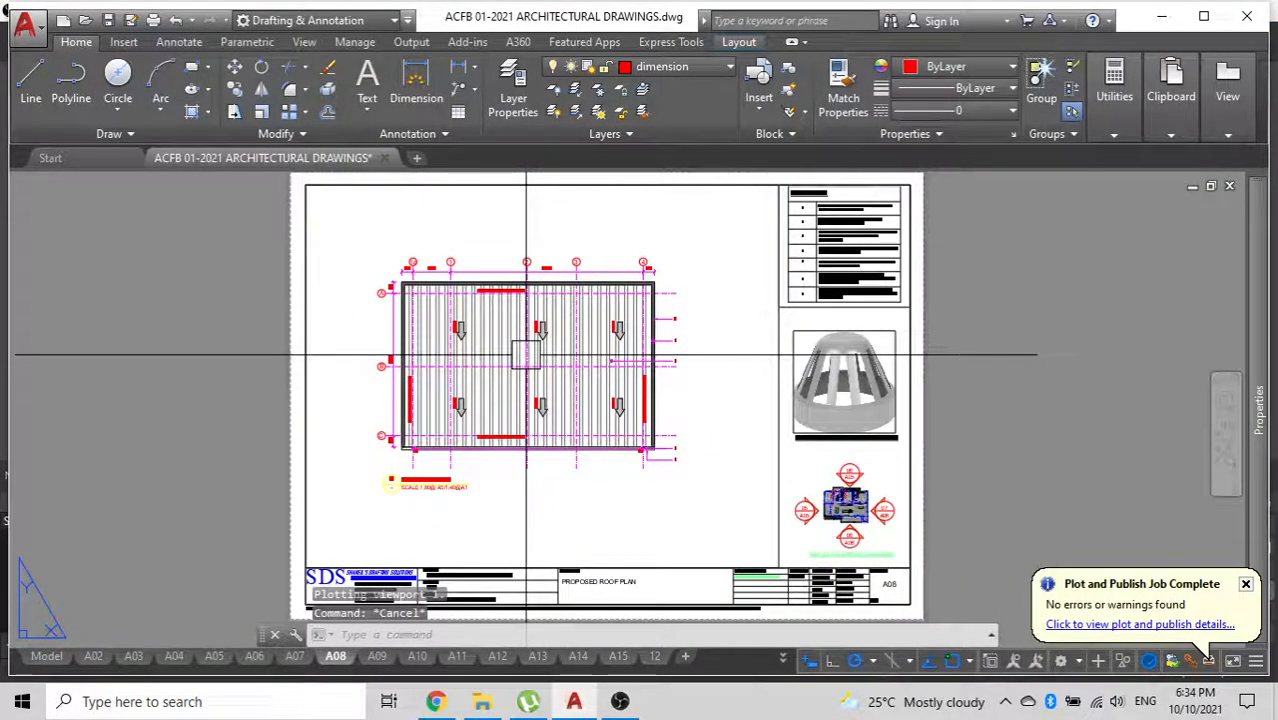
Switch to layout A09 and examine the door elevations, PROPOSED DOOR SCHEDULE callout, door table and hardware images.
left_click(376, 657)
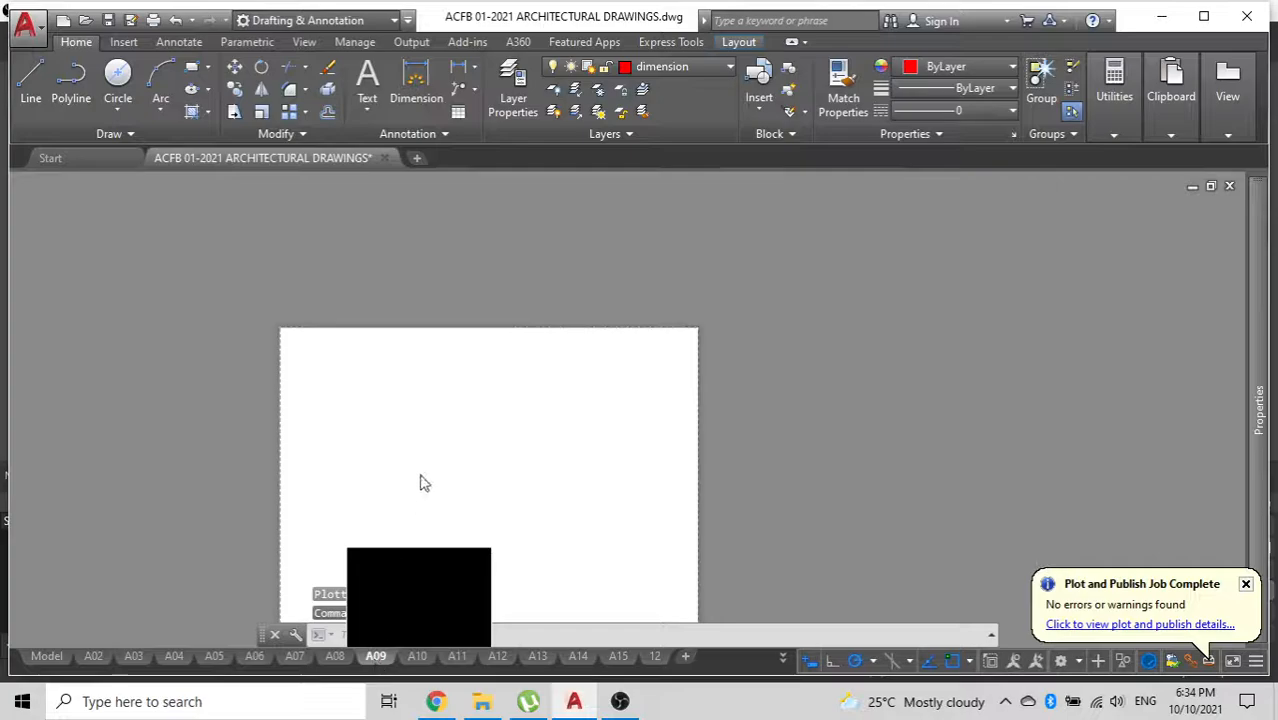
scroll(496, 268, "up", 3)
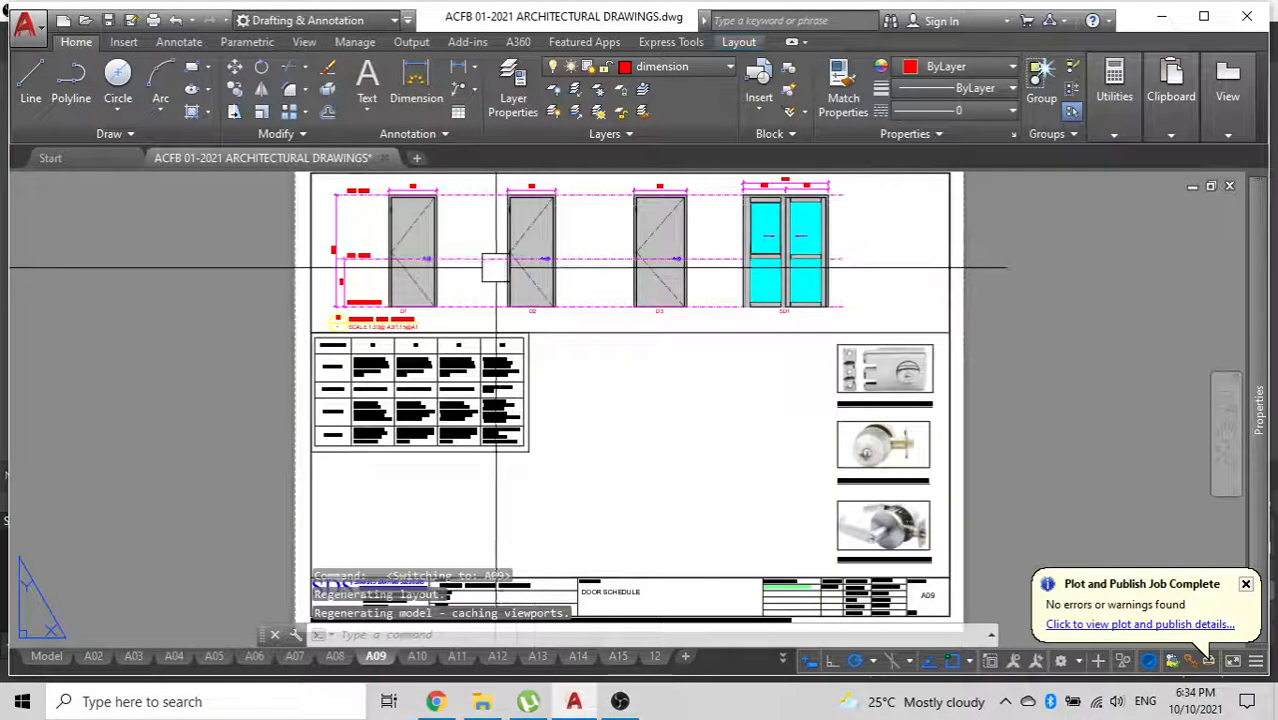
scroll(496, 268, "down", 2)
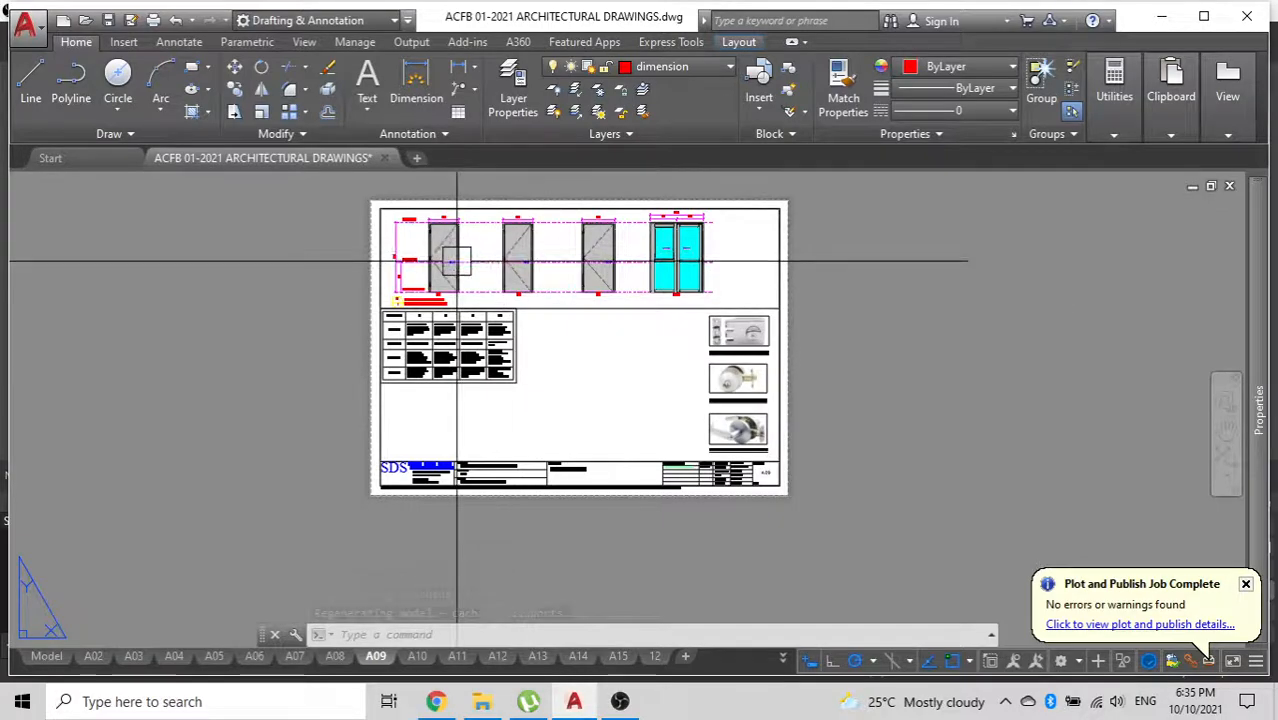
scroll(490, 262, "up", 3)
scroll(492, 250, "down", 1)
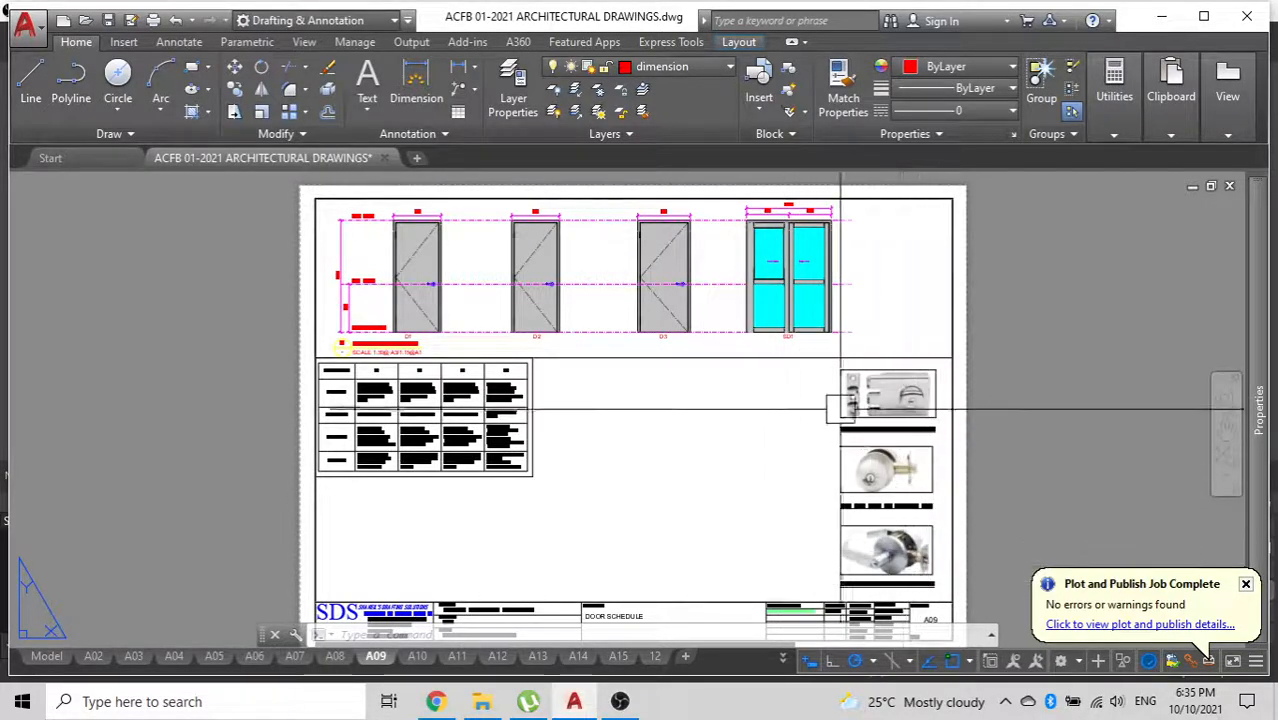
scroll(420, 447, "up", 2)
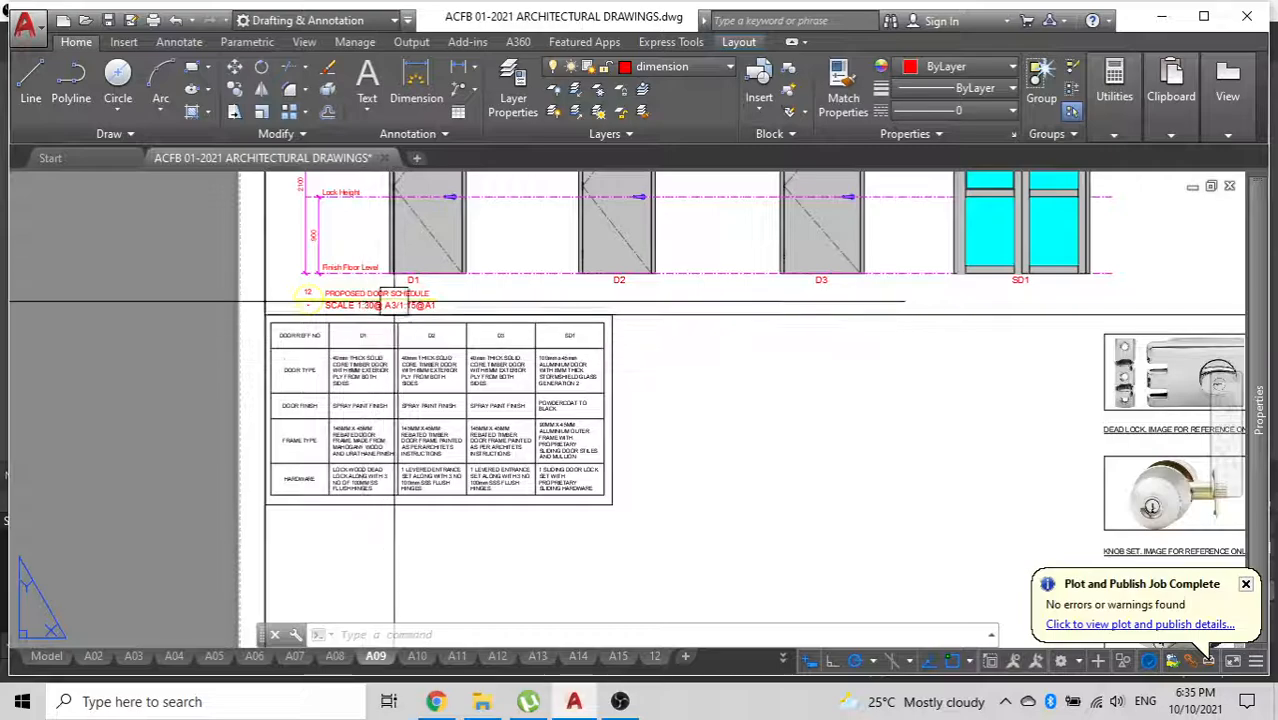
scroll(362, 358, "up", 4)
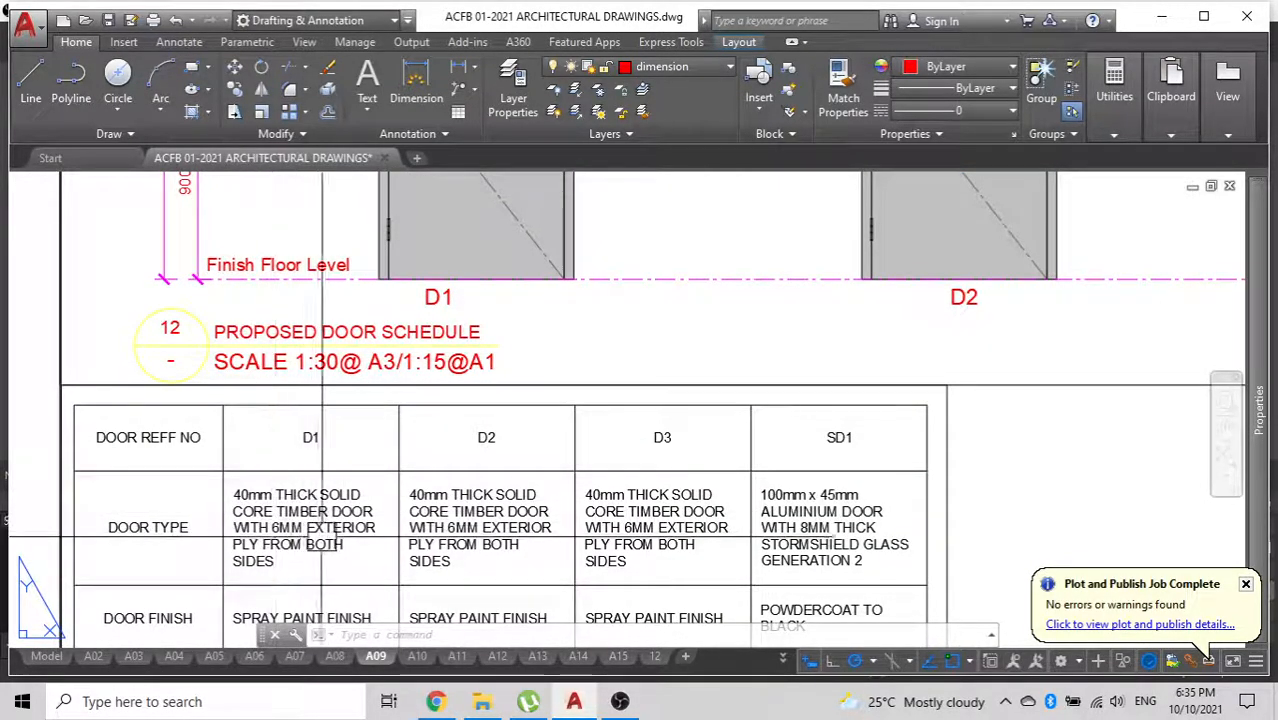
scroll(310, 540, "down", 4)
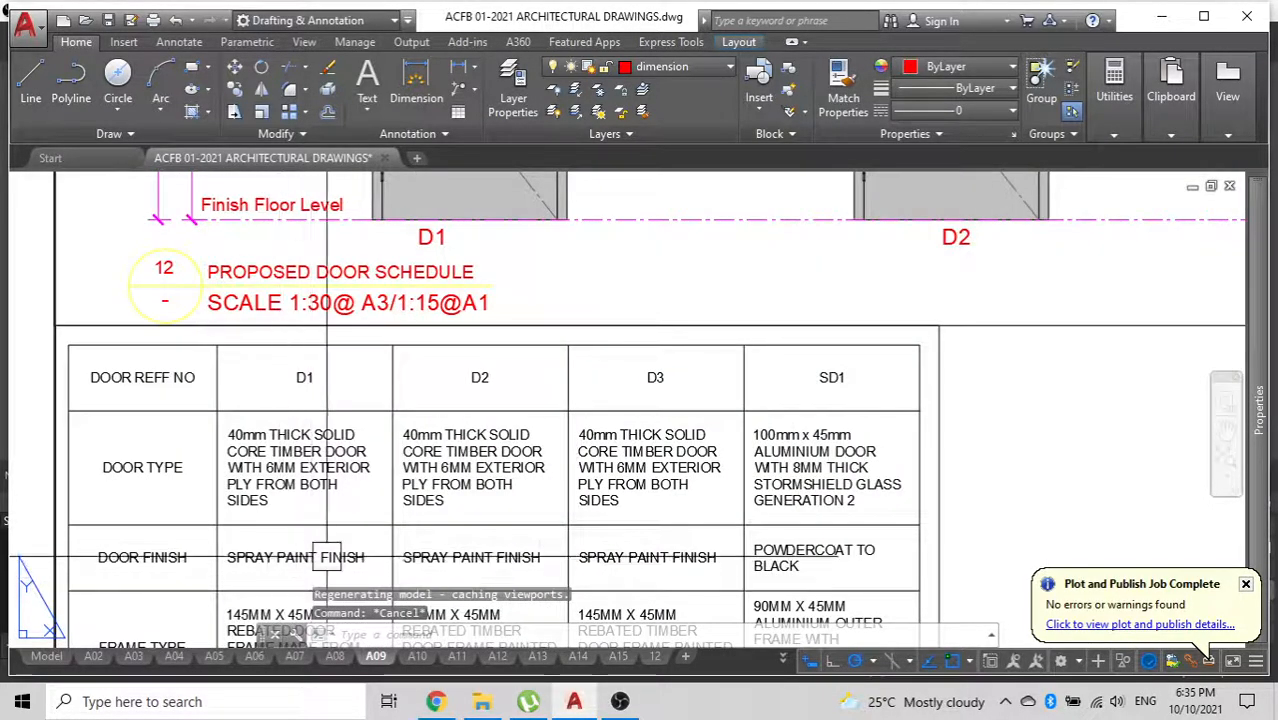
scroll(434, 543, "down", 8)
Switch to layout A10 and examine the window elevations, section markers, schedule callout and window table.
left_click(416, 656)
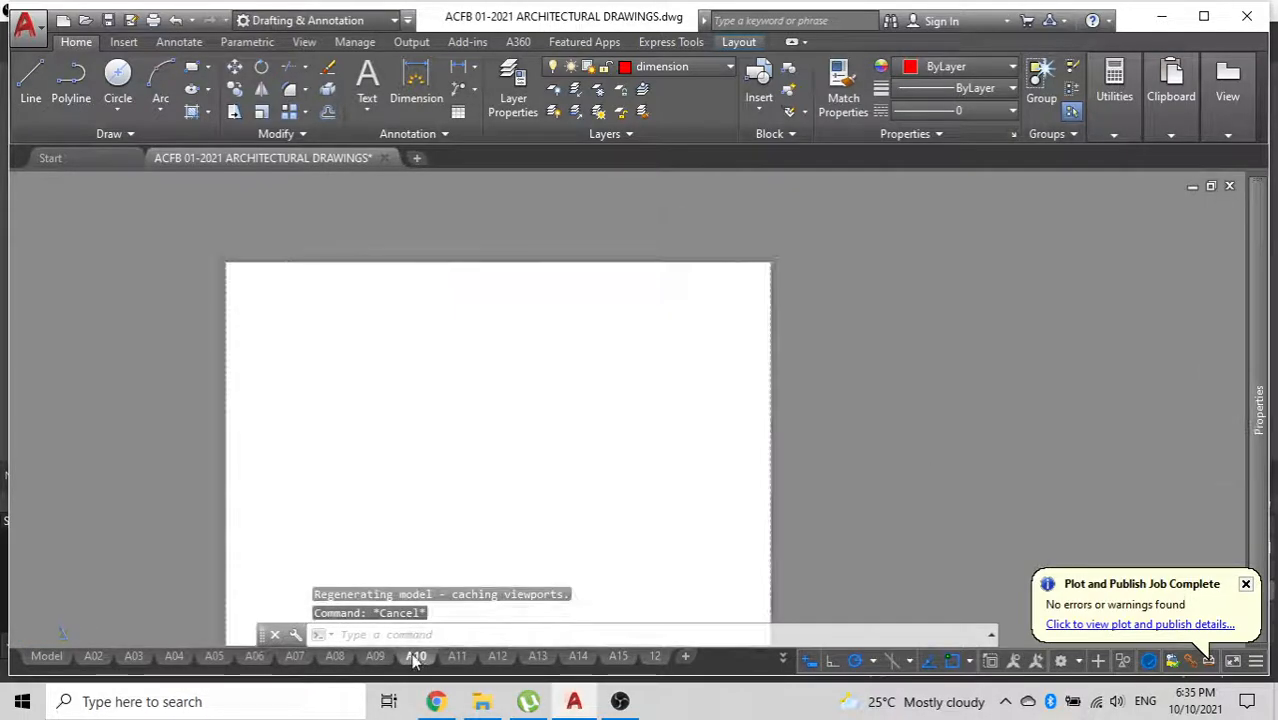
scroll(462, 300, "up", 2)
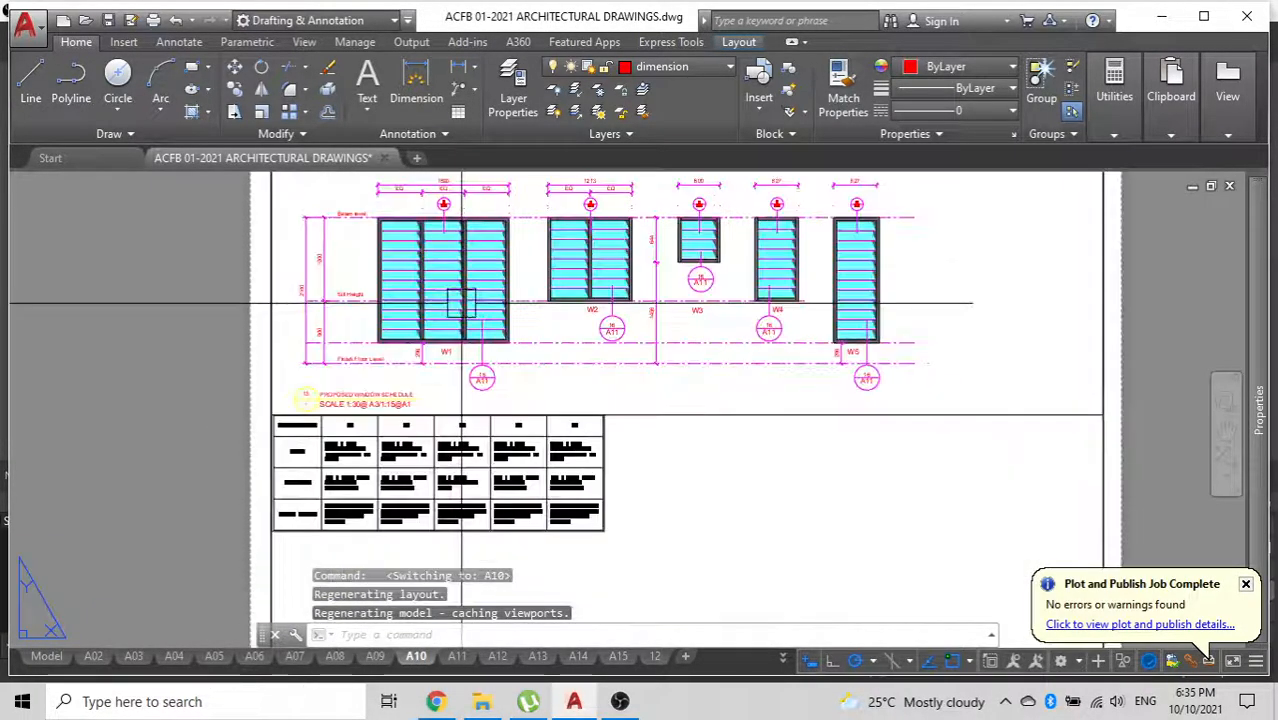
scroll(462, 300, "down", 2)
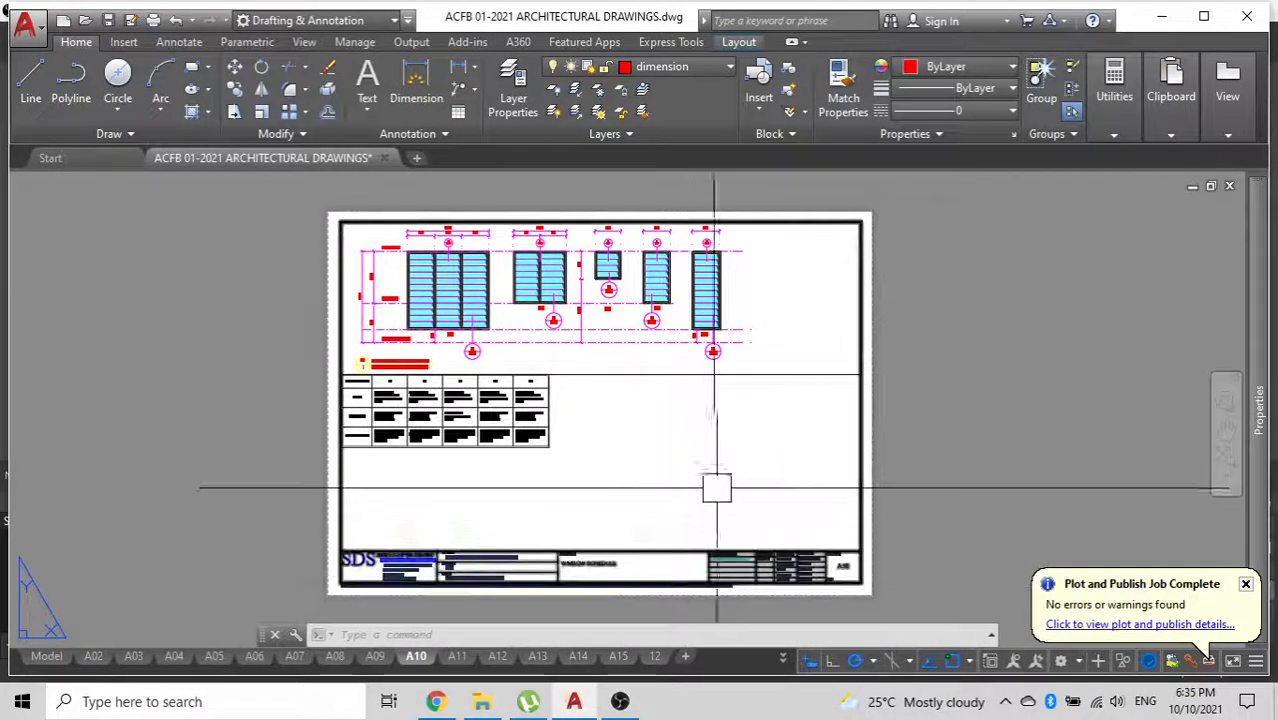
mouse_move(537, 659)
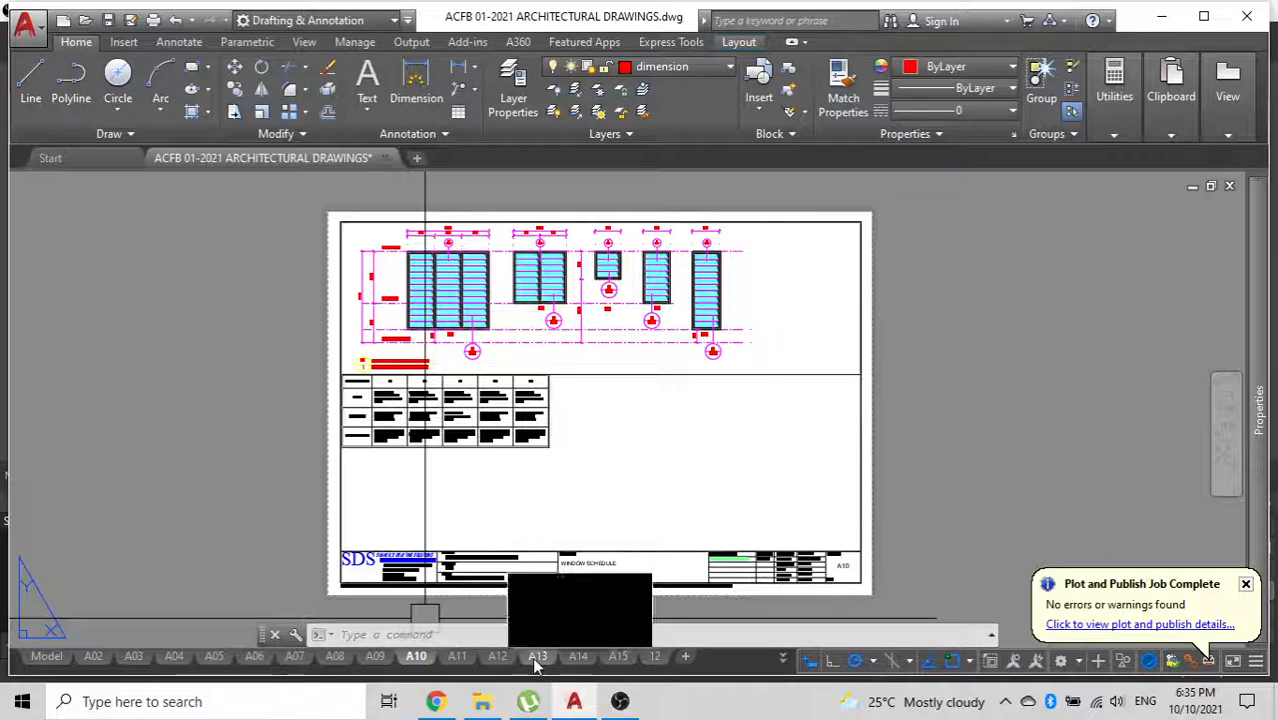